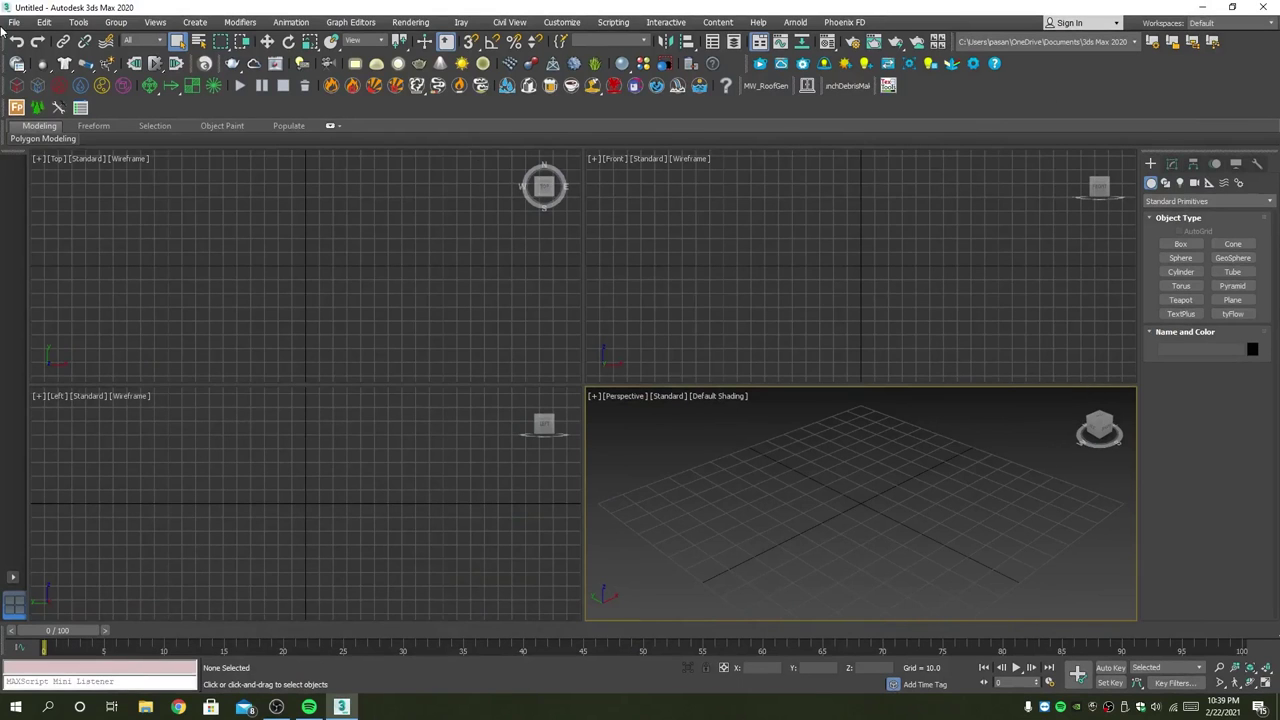
# Step: Open t-man-series-fuel-dispenser1.jpg from the Desktop in the image viewer and move it to the upper left
pyautogui.click(14, 22)
pyautogui.click(80, 120)
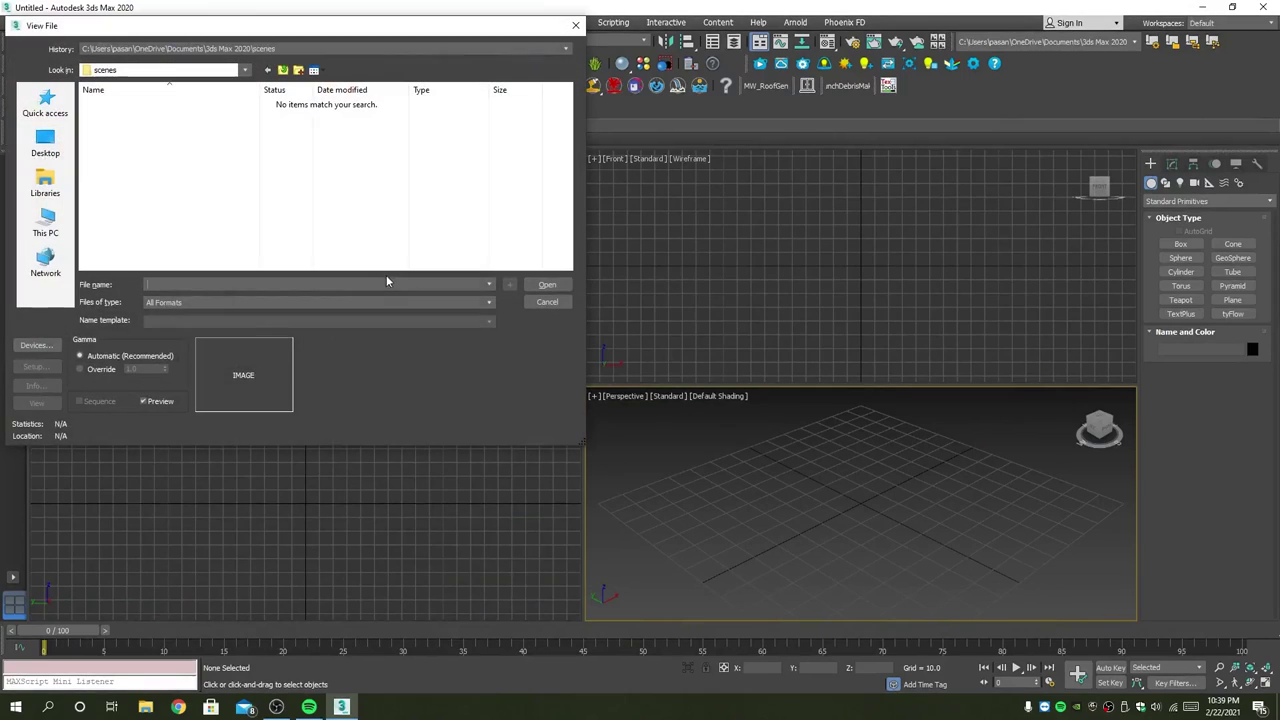
pyautogui.click(45, 145)
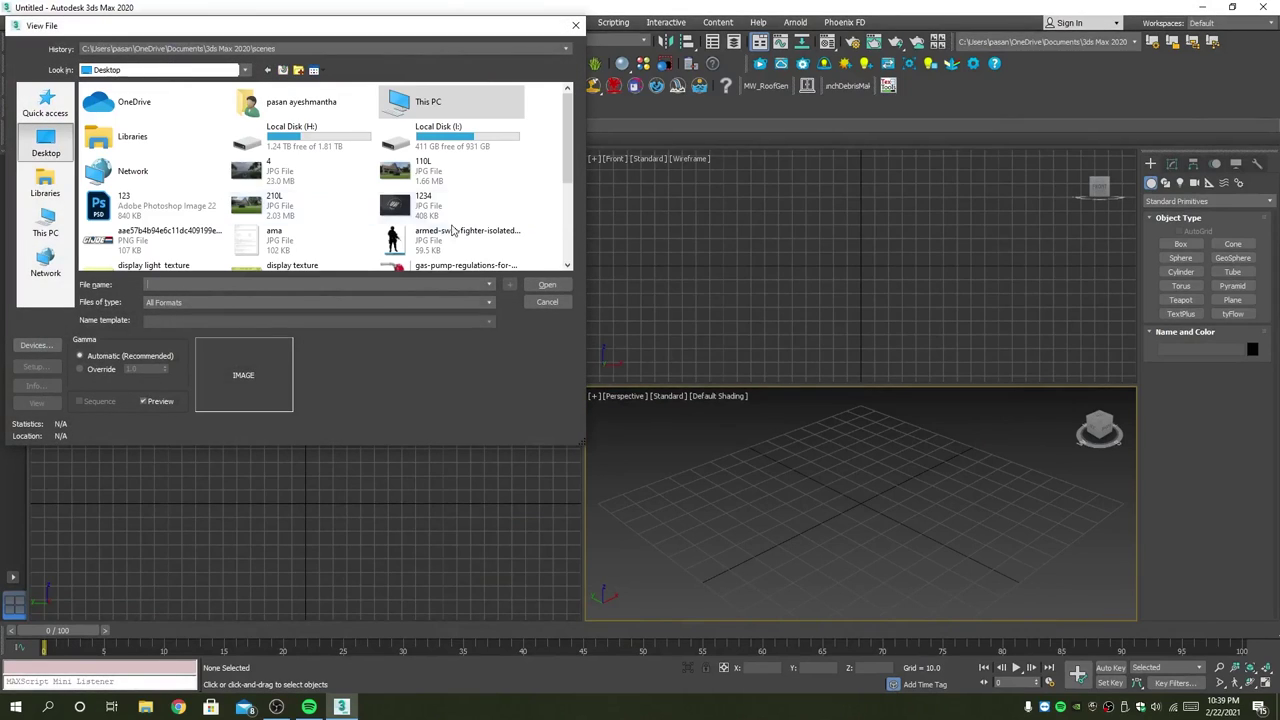
pyautogui.scroll(-3, 458, 232)
pyautogui.doubleClick(155, 258)
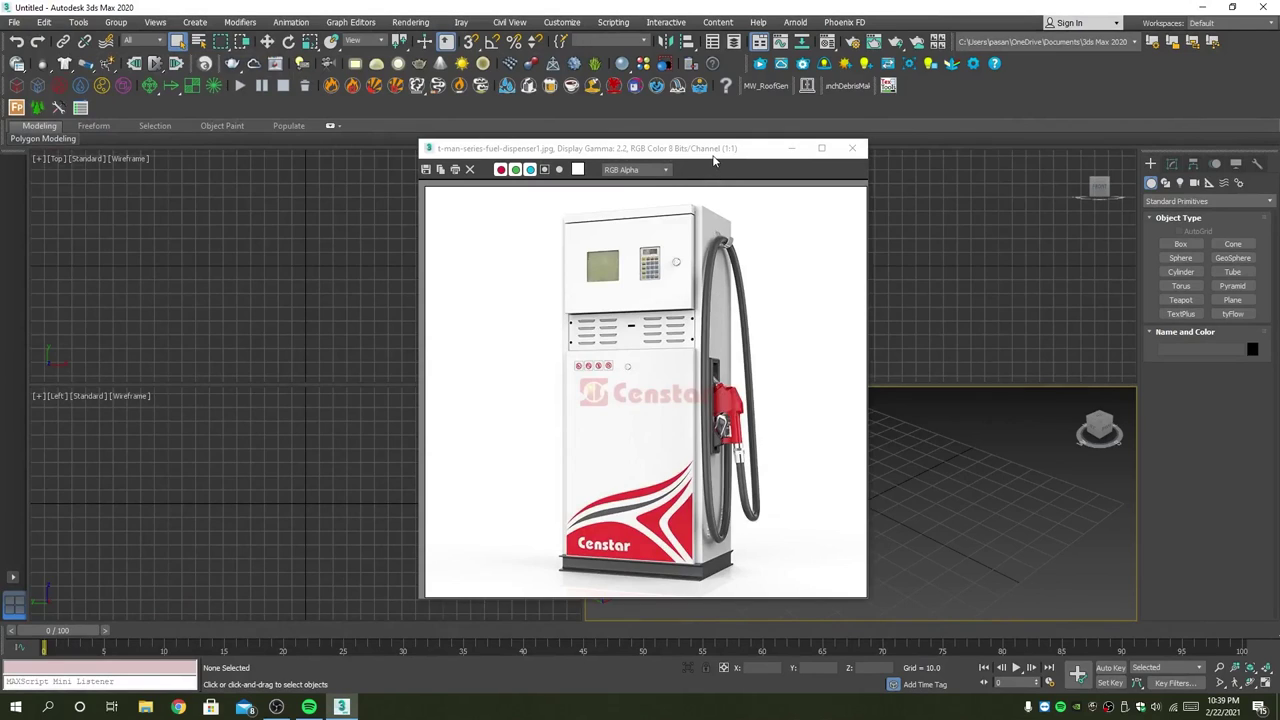
pyautogui.moveTo(736, 155); pyautogui.dragTo(433, 133)
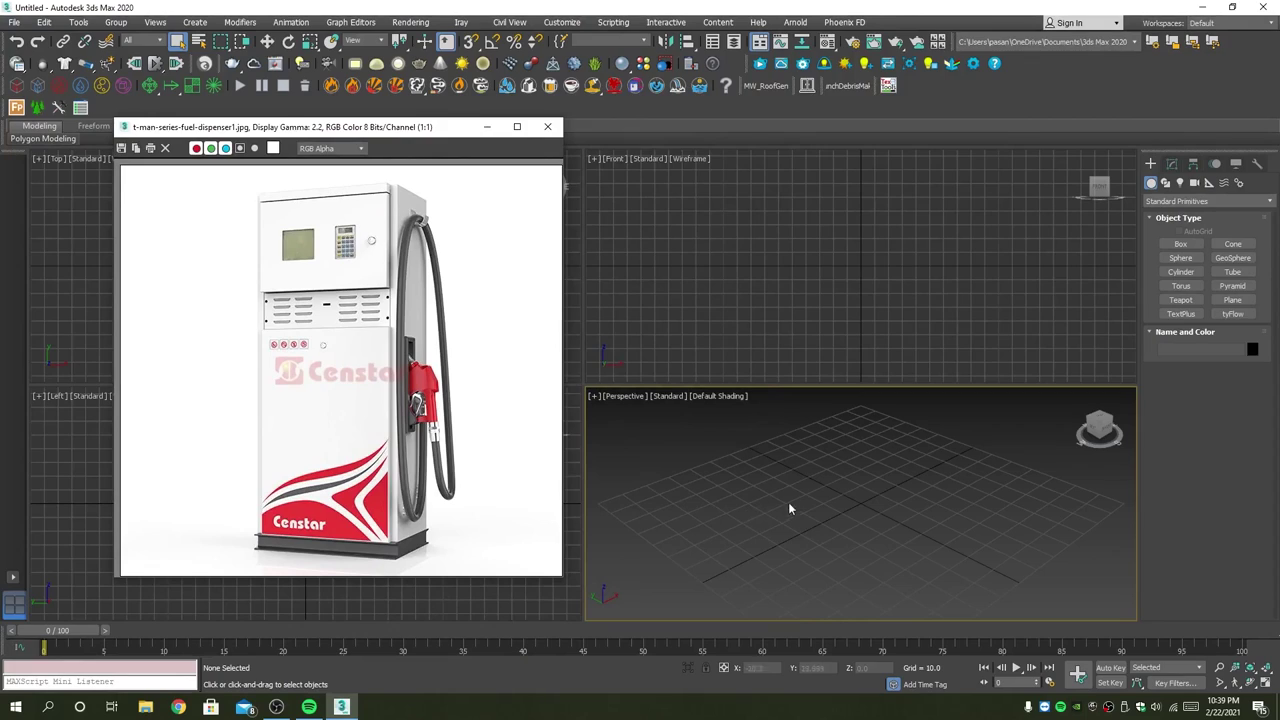
# Step: Draw a tall box on the grid in the maximized Perspective viewport
pyautogui.click(1185, 244)
pyautogui.moveTo(843, 429)
pyautogui.keyDown('alt'); pyautogui.mouseDown(button='middle')
pyautogui.moveTo(852, 487)
pyautogui.moveTo(888, 481)
pyautogui.mouseUp(button='middle'); pyautogui.keyUp('alt')
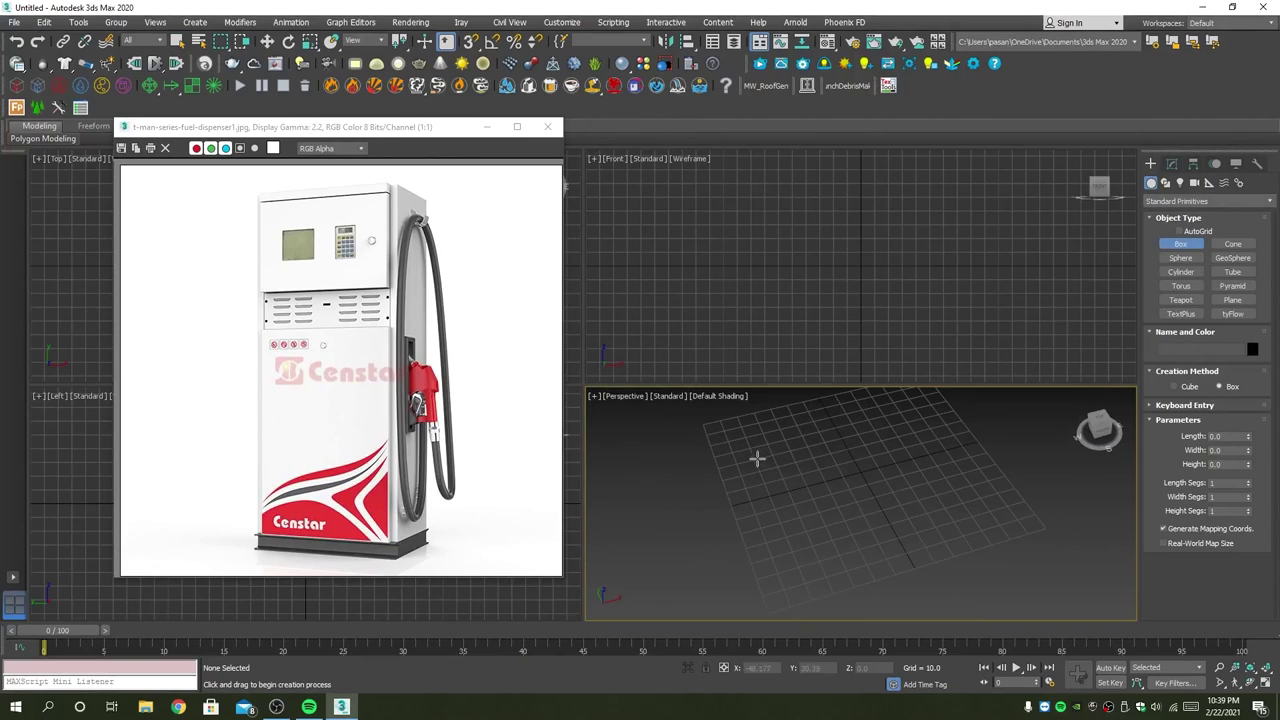
pyautogui.moveTo(756, 458); pyautogui.dragTo(975, 468)
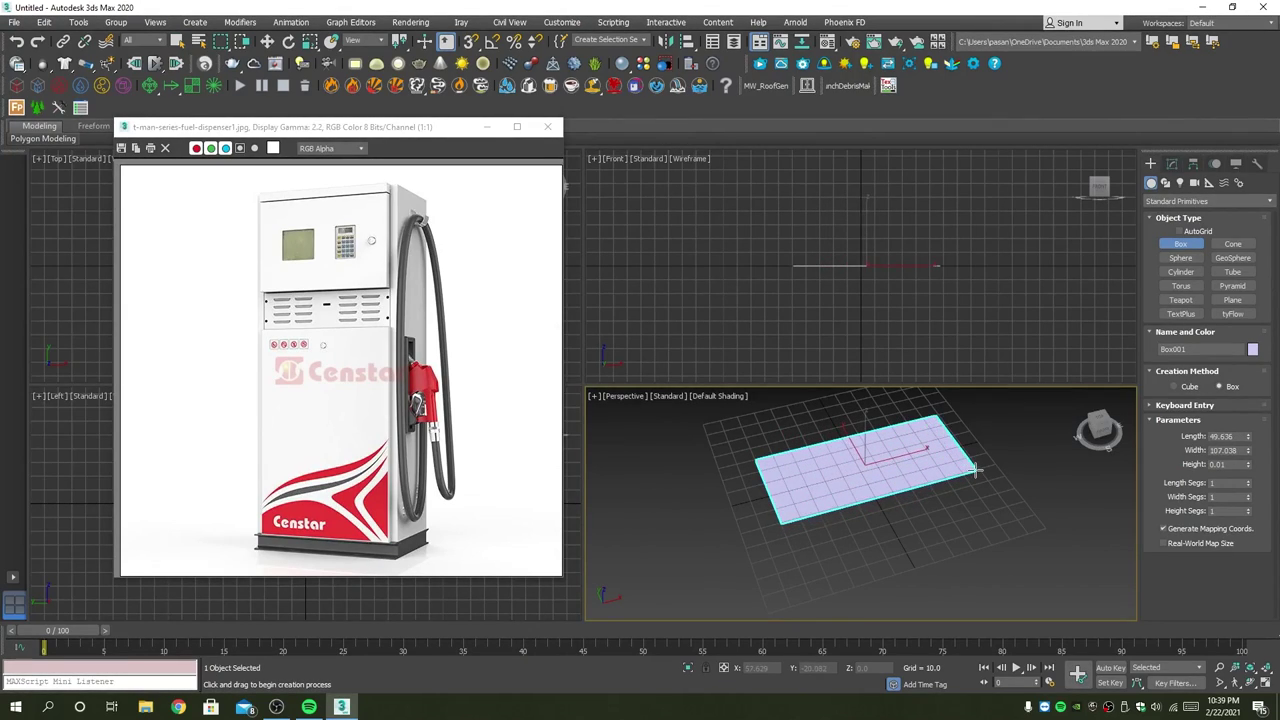
pyautogui.moveTo(975, 468); pyautogui.dragTo(977, 470)
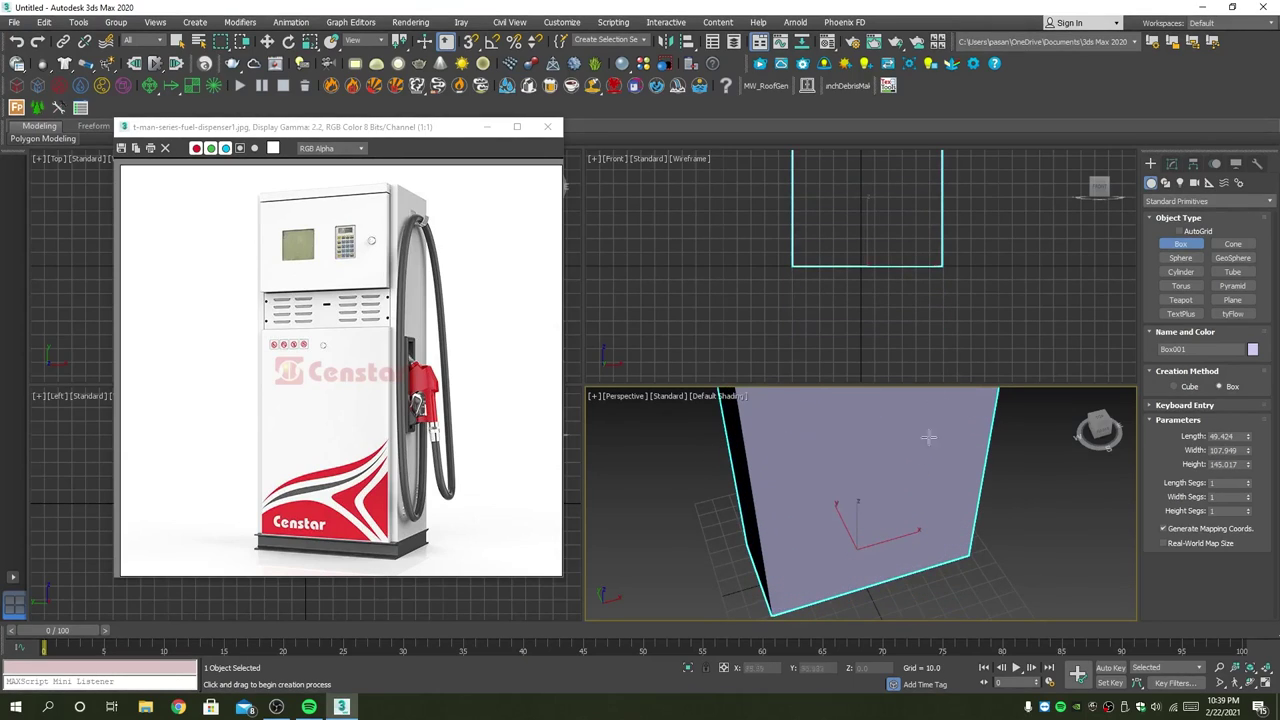
pyautogui.scroll(-3, 928, 437)
pyautogui.keyDown('alt'); pyautogui.moveTo(928, 437); pyautogui.dragTo(966, 443, button='middle'); pyautogui.keyUp('alt')
pyautogui.hotkey('alt', 'w')
pyautogui.moveTo(886, 463)
pyautogui.mouseDown(button='middle')
pyautogui.moveTo(913, 526)
pyautogui.moveTo(883, 447)
pyautogui.moveTo(922, 480)
pyautogui.mouseUp(button='middle')
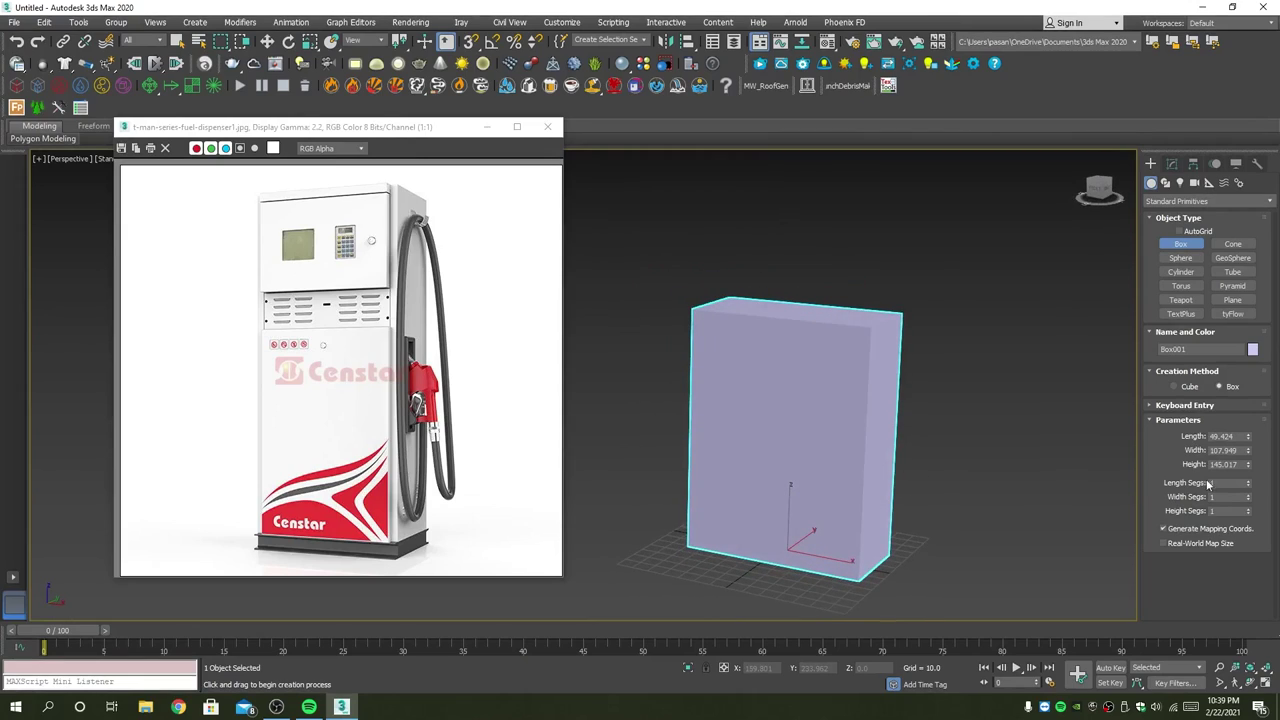
# Step: Raise the box's height to about 191 and its length to about 54
pyautogui.moveTo(1248, 467); pyautogui.dragTo(1248, 445)
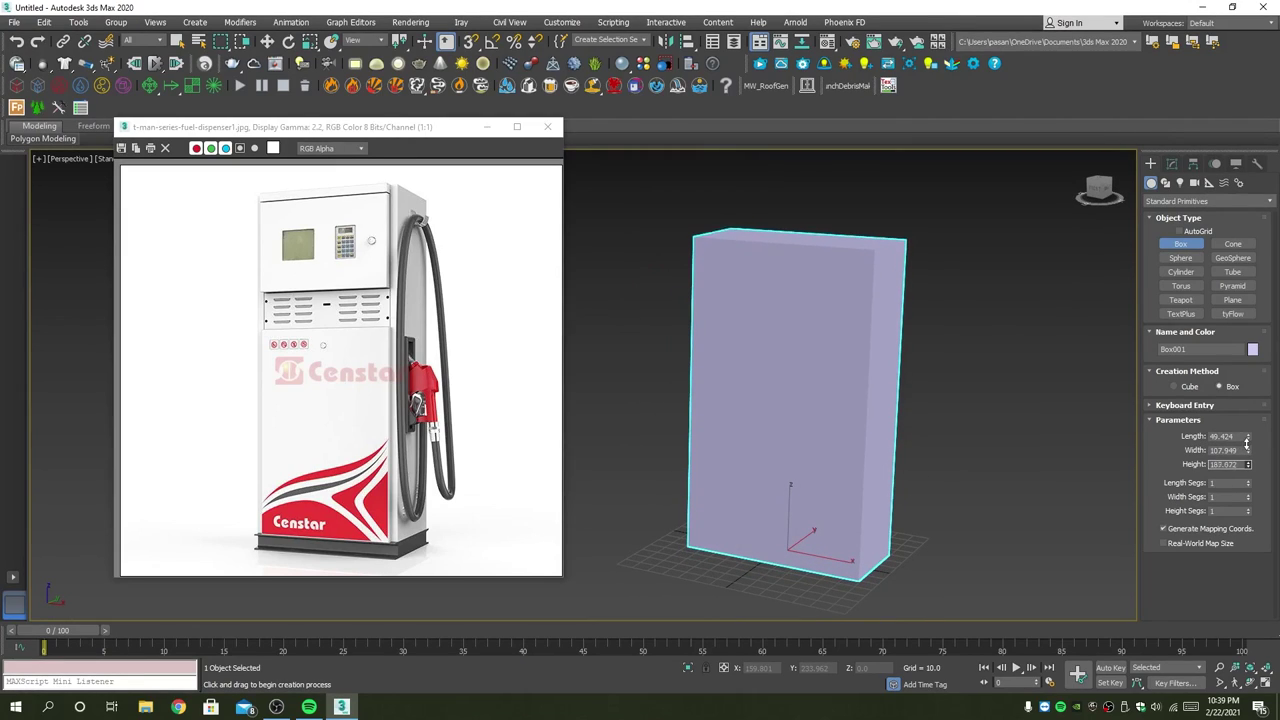
pyautogui.keyDown('alt'); pyautogui.moveTo(1040, 445); pyautogui.dragTo(1075, 452, button='middle'); pyautogui.keyUp('alt')
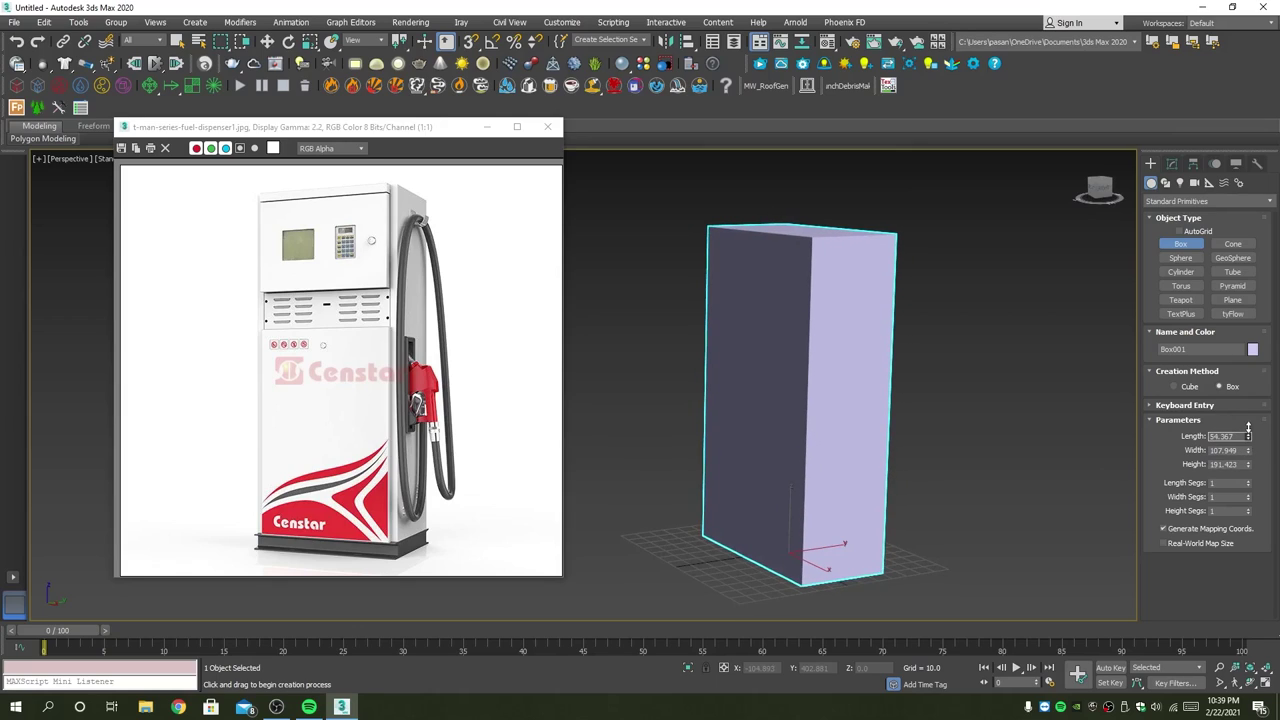
pyautogui.moveTo(1248, 440); pyautogui.dragTo(1248, 430)
pyautogui.keyDown('alt'); pyautogui.moveTo(790, 440); pyautogui.dragTo(812, 449, button='middle'); pyautogui.keyUp('alt')
# Step: Convert Box001 to an Editable Poly and give it the default gray material
pyautogui.rightClick(824, 428)
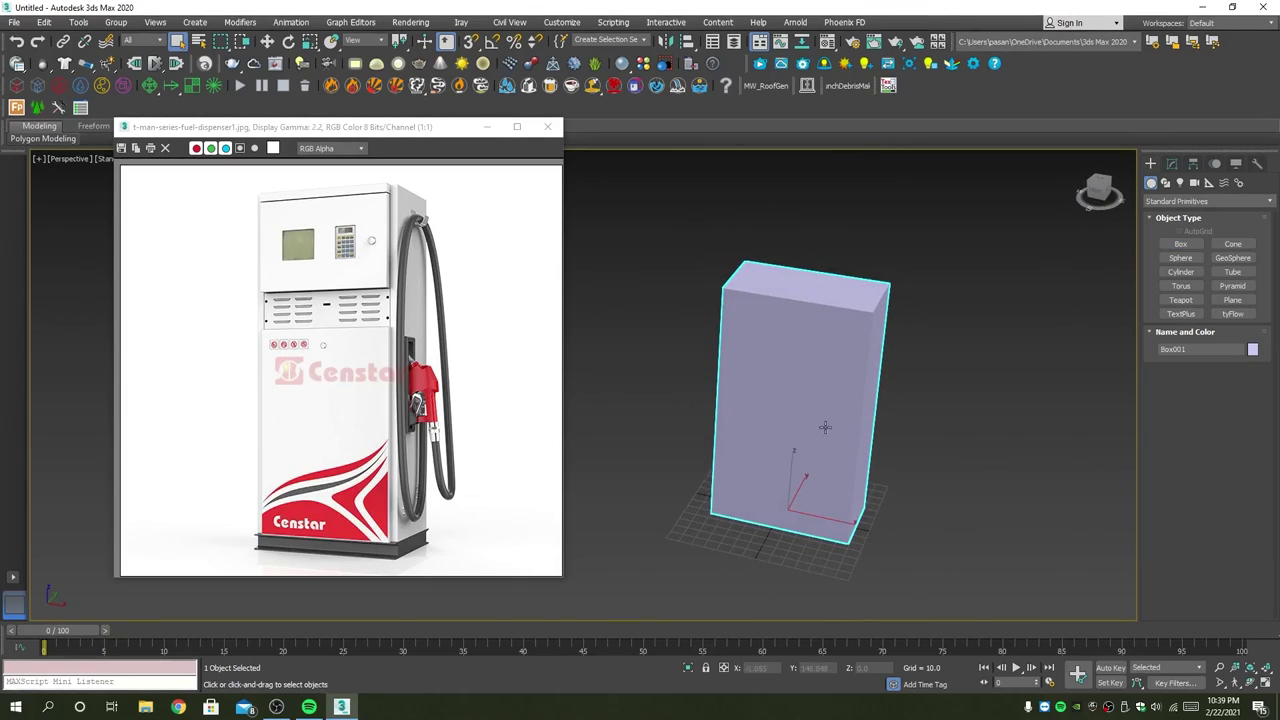
pyautogui.rightClick(855, 481)
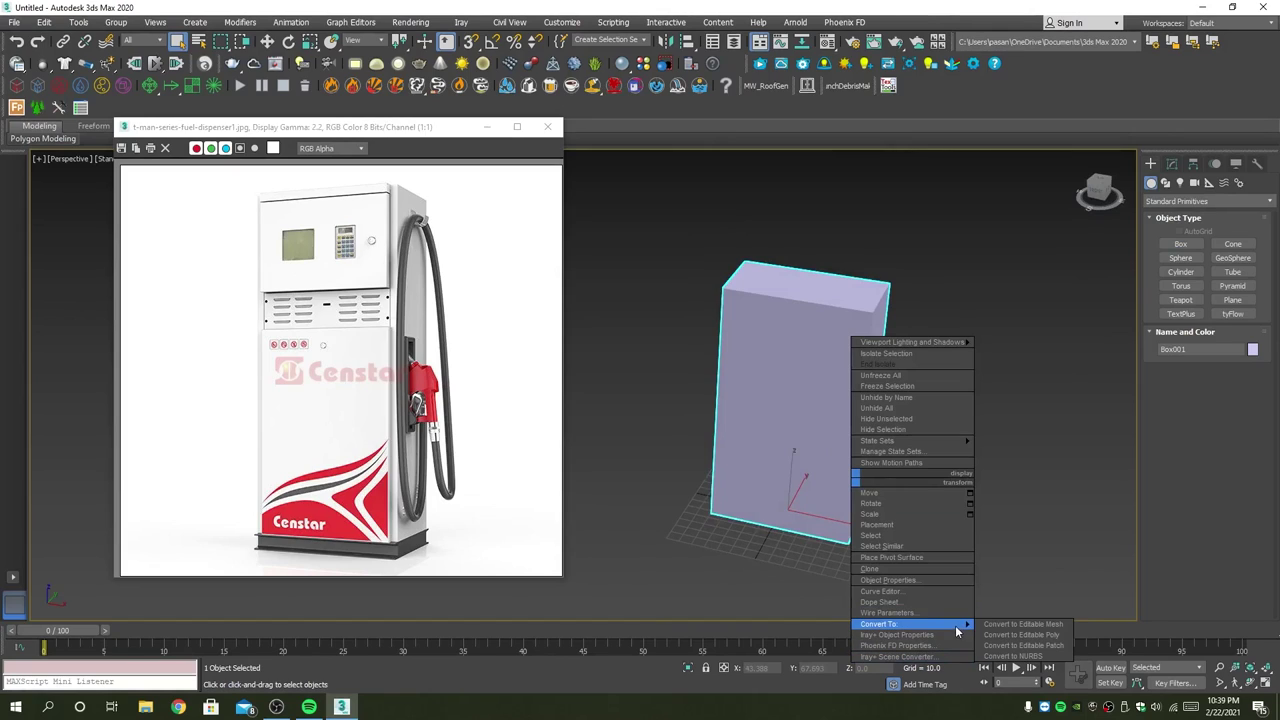
pyautogui.click(1020, 637)
pyautogui.press('m')
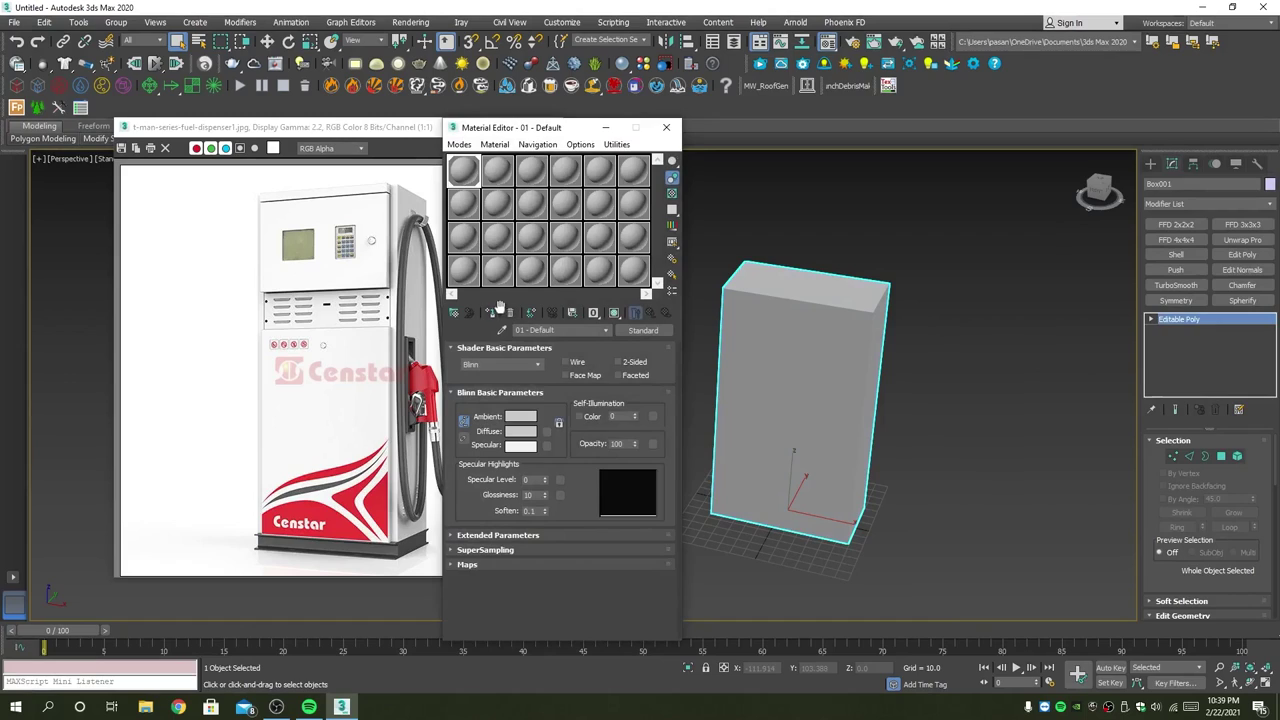
pyautogui.click(666, 127)
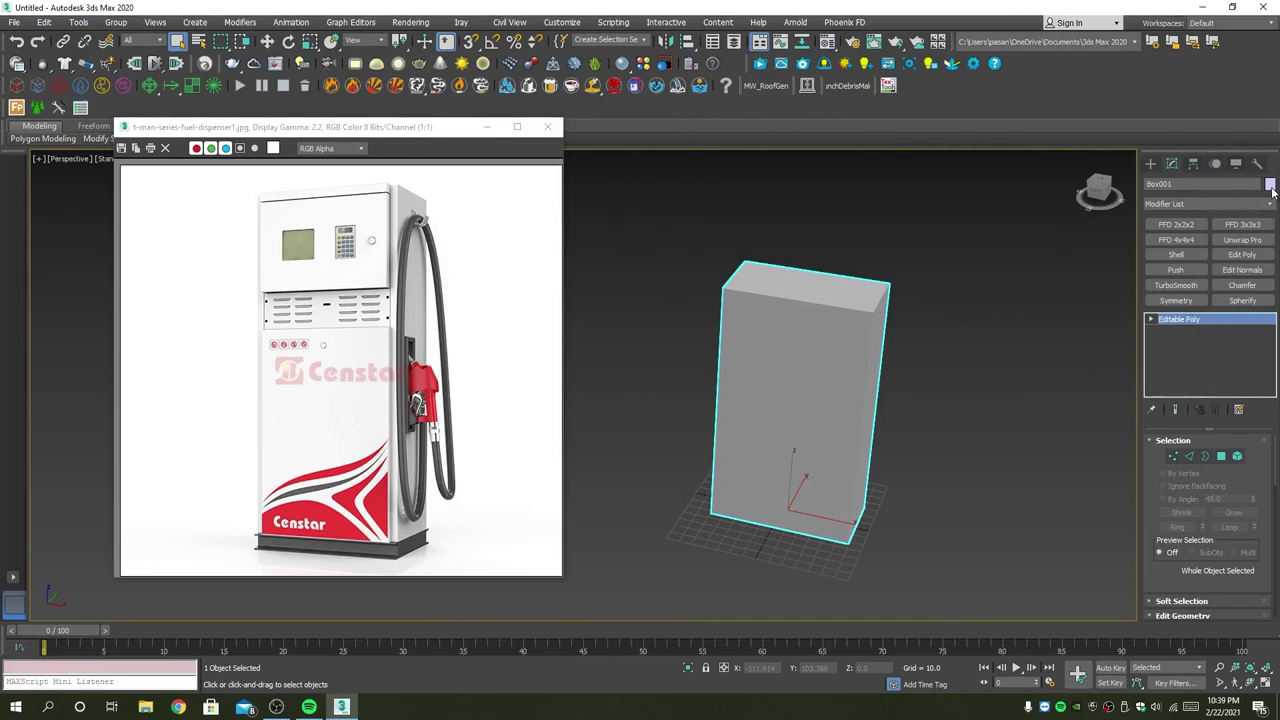
# Step: Set Box001's object colour to black
pyautogui.click(1270, 184)
pyautogui.click(742, 384)
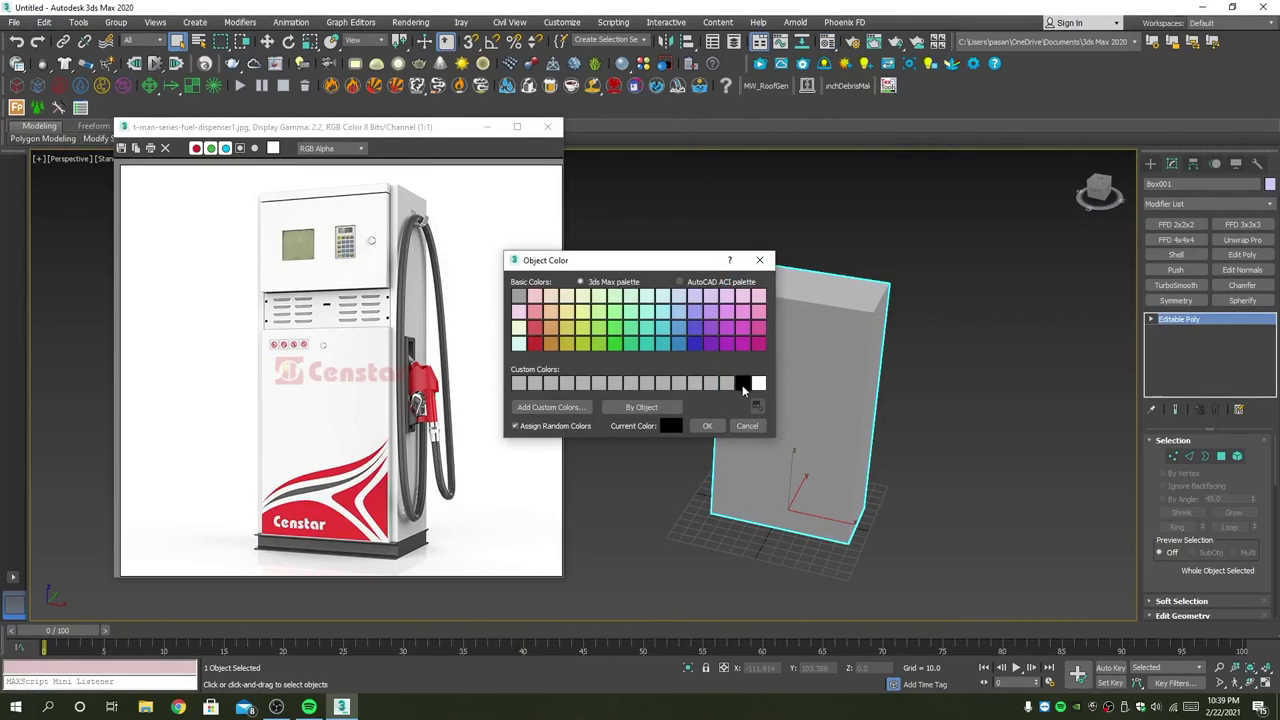
pyautogui.click(703, 426)
pyautogui.click(944, 442)
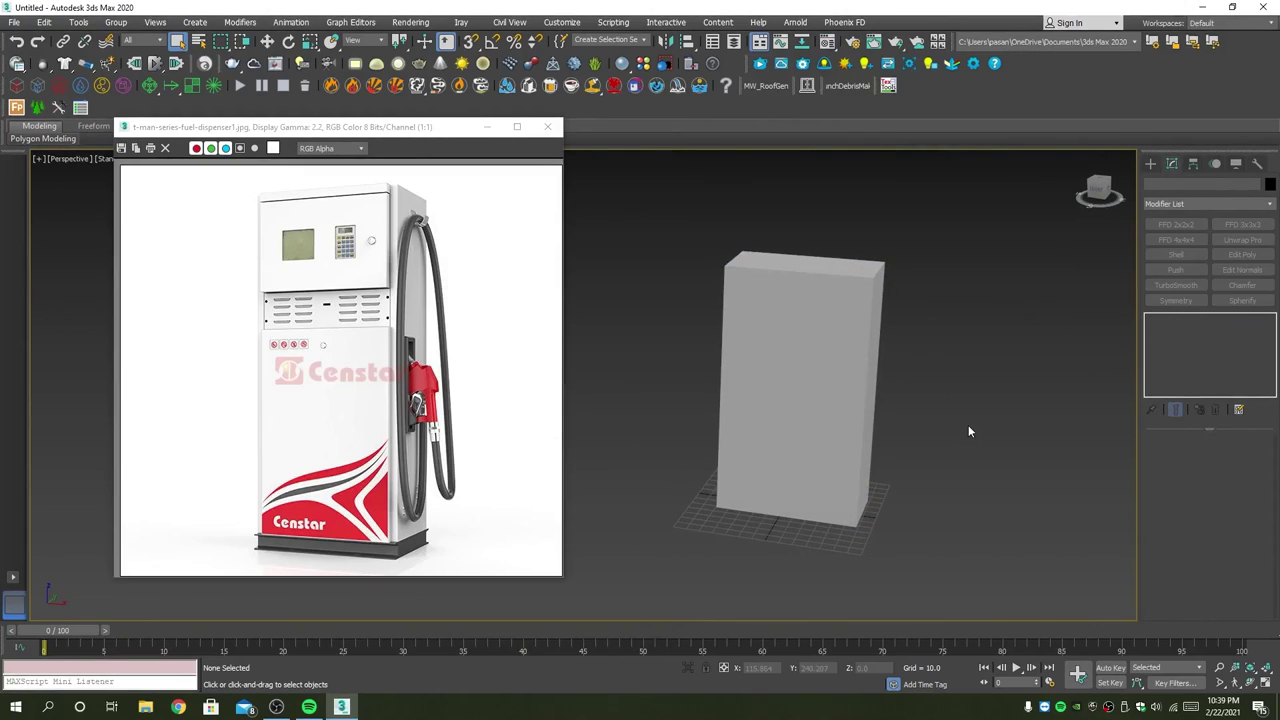
pyautogui.moveTo(968, 425)
pyautogui.mouseDown(button='middle')
pyautogui.moveTo(905, 413)
pyautogui.moveTo(930, 398)
pyautogui.moveTo(816, 399)
pyautogui.mouseUp(button='middle')
# Step: Connect the four vertical edges with 2 segments, Pinch -48 and Slide 119
pyautogui.click(816, 399)
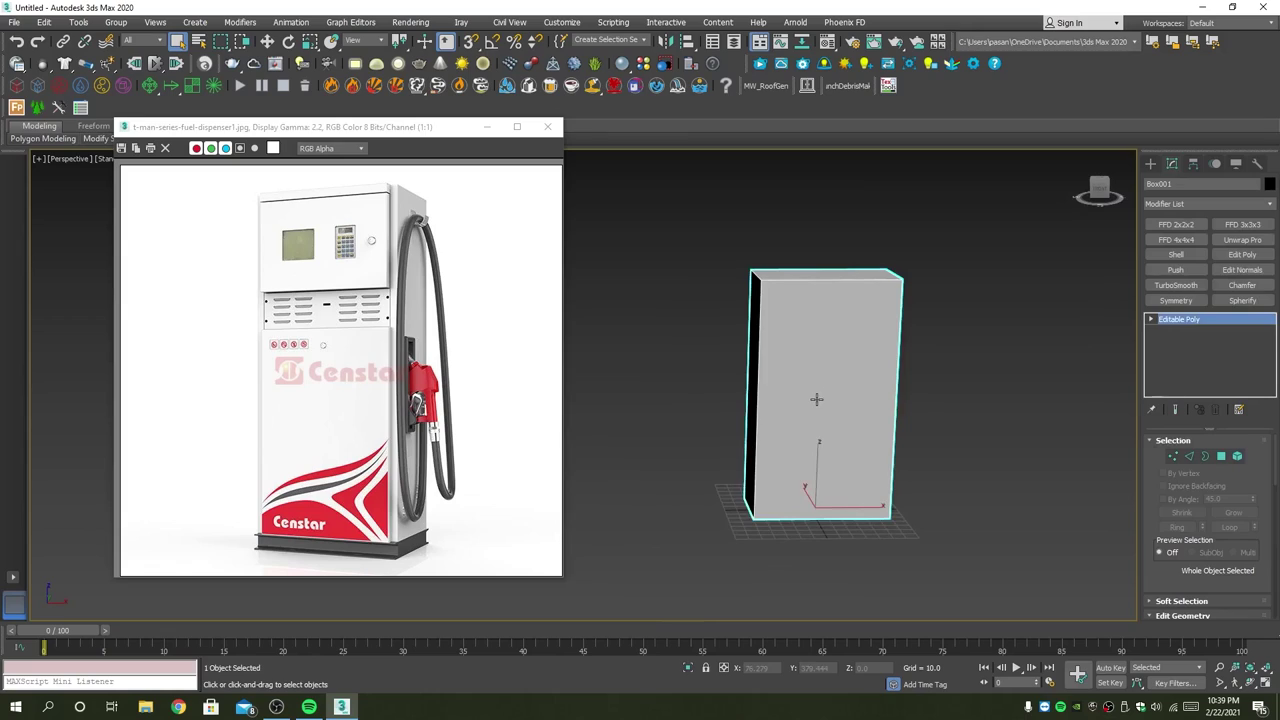
pyautogui.moveTo(870, 357); pyautogui.dragTo(872, 360)
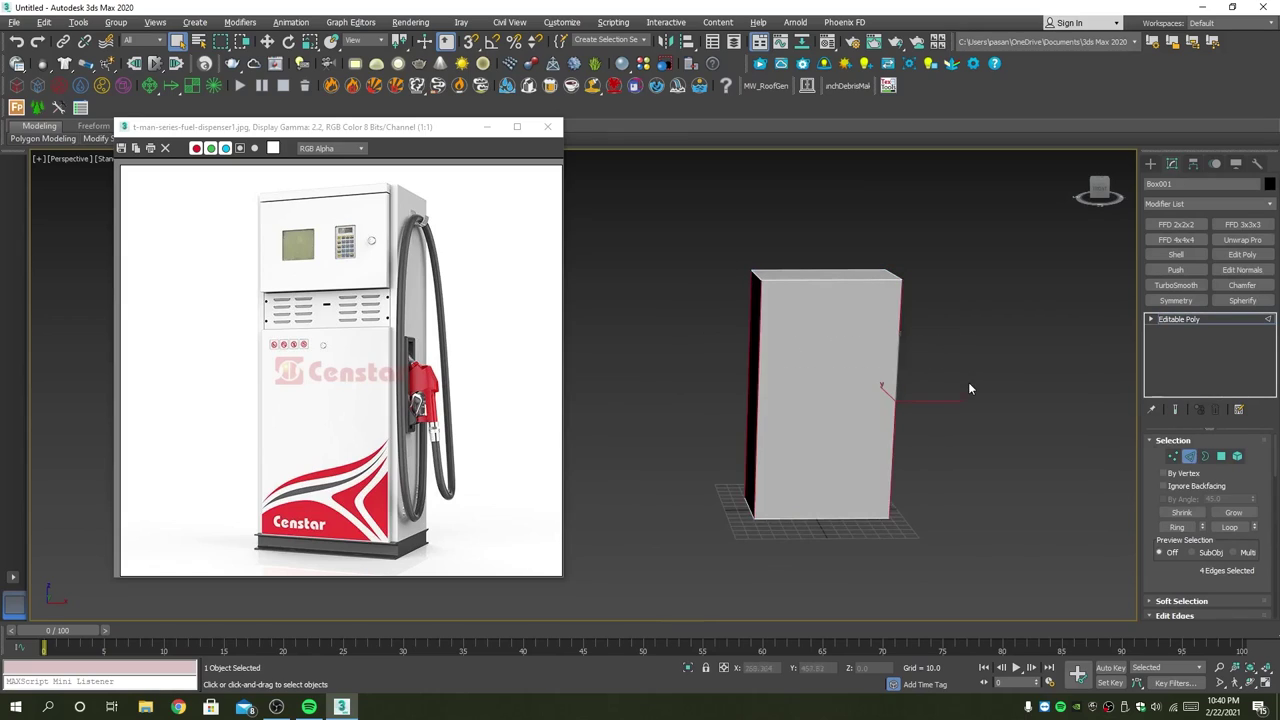
pyautogui.keyDown('alt'); pyautogui.moveTo(968, 382); pyautogui.dragTo(863, 383, button='middle'); pyautogui.keyUp('alt')
pyautogui.scroll(-2, 1275, 545)
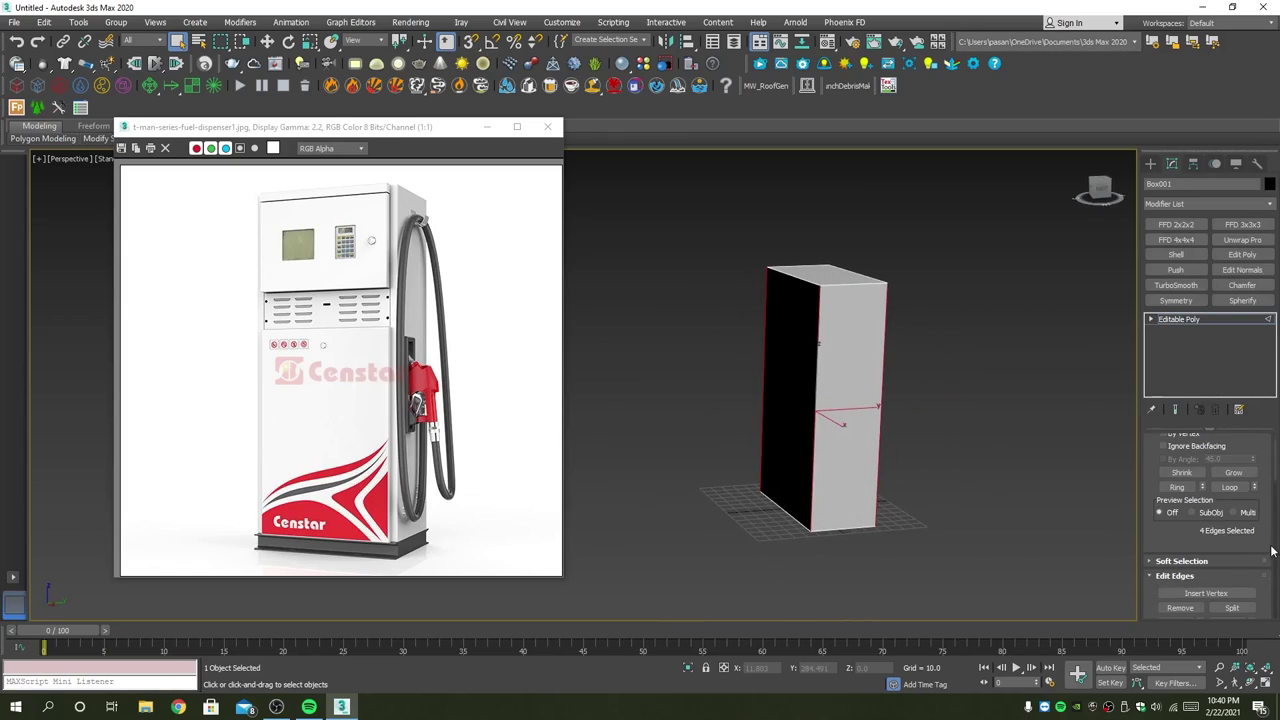
pyautogui.scroll(-2, 1260, 565)
pyautogui.click(1251, 594)
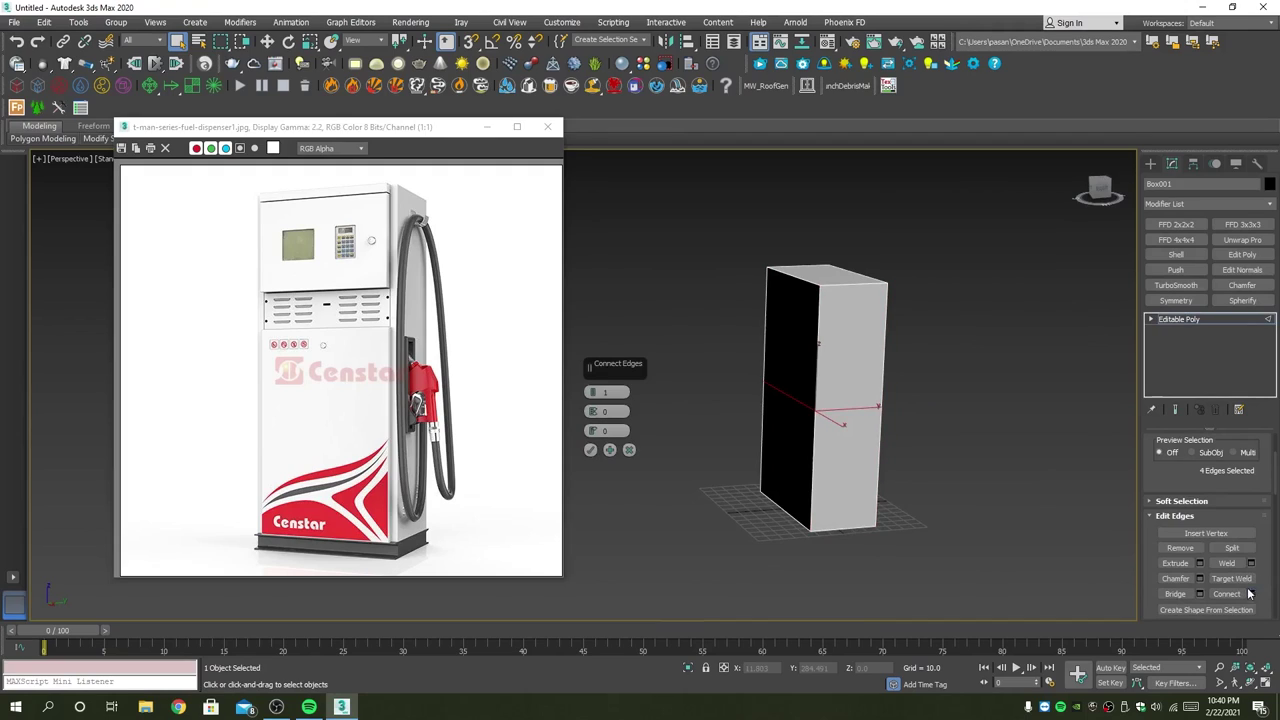
pyautogui.moveTo(1007, 437)
pyautogui.keyDown('alt'); pyautogui.mouseDown(button='middle')
pyautogui.moveTo(1111, 412)
pyautogui.moveTo(903, 354)
pyautogui.moveTo(962, 374)
pyautogui.mouseUp(button='middle'); pyautogui.keyUp('alt')
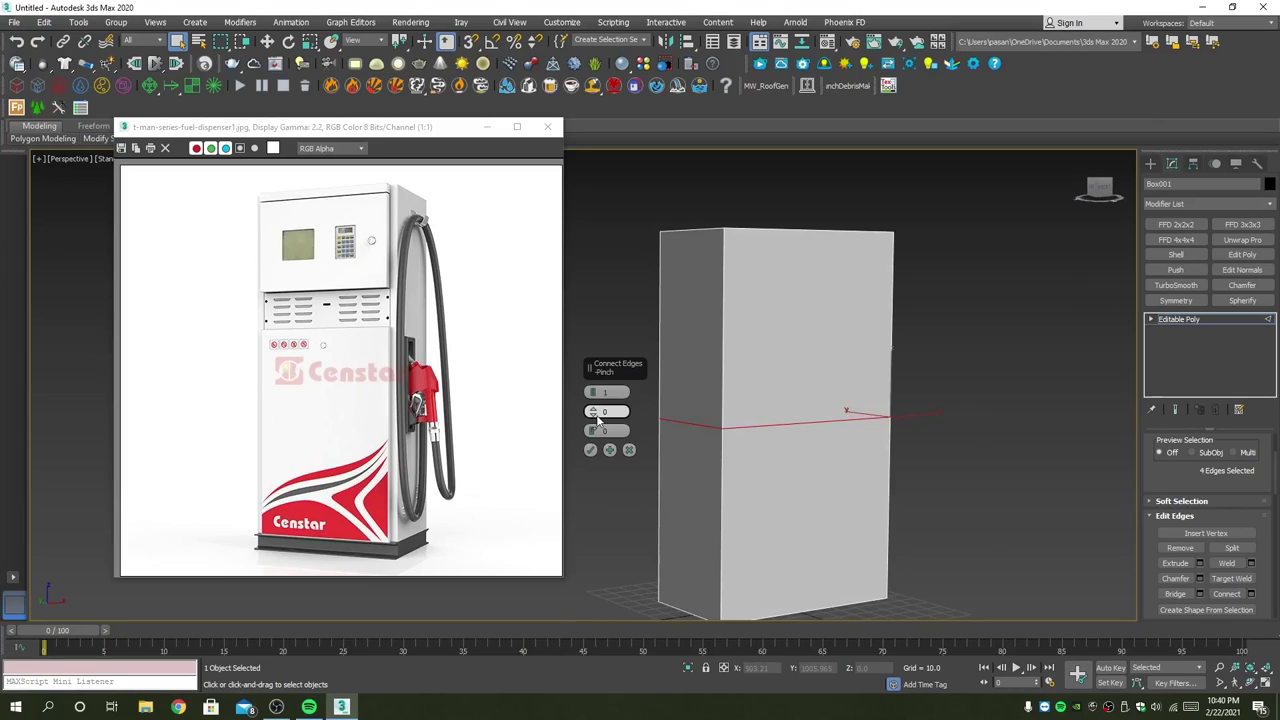
pyautogui.click(593, 392)
pyautogui.moveTo(594, 411); pyautogui.dragTo(616, 544)
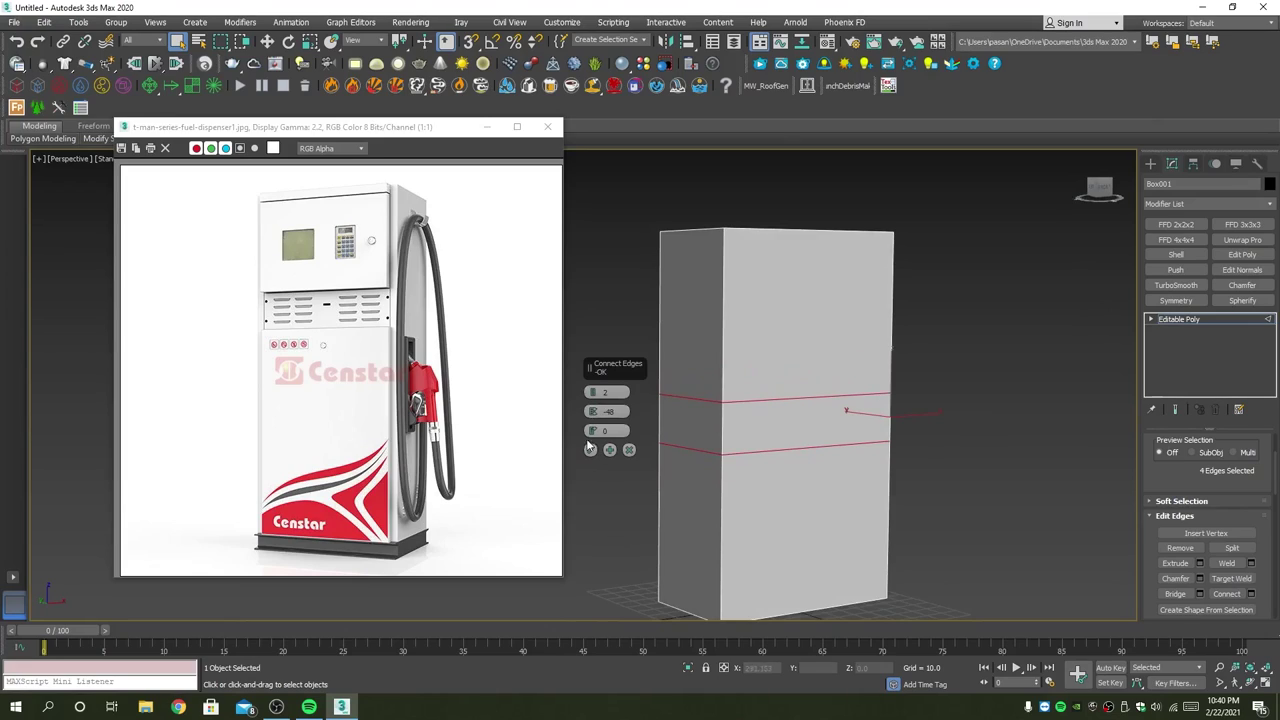
pyautogui.moveTo(593, 430)
pyautogui.mouseDown()
pyautogui.moveTo(622, 213)
pyautogui.moveTo(656, 114)
pyautogui.mouseUp()
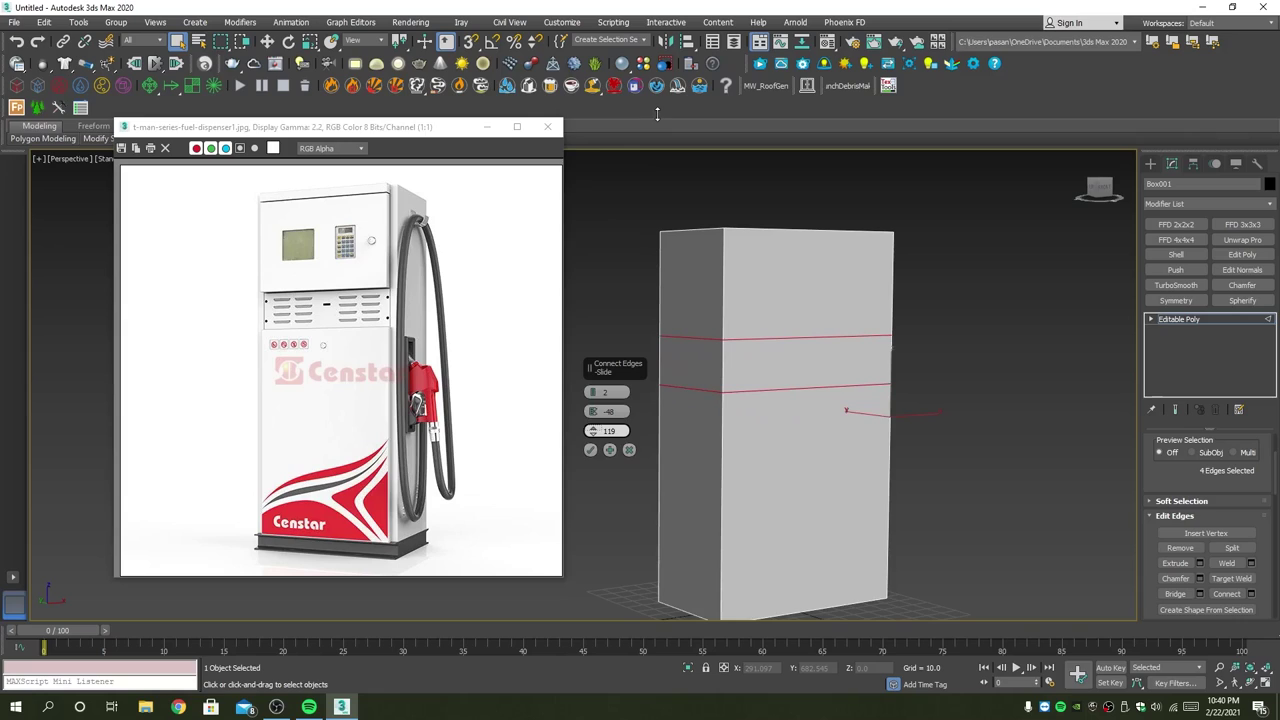
pyautogui.click(590, 451)
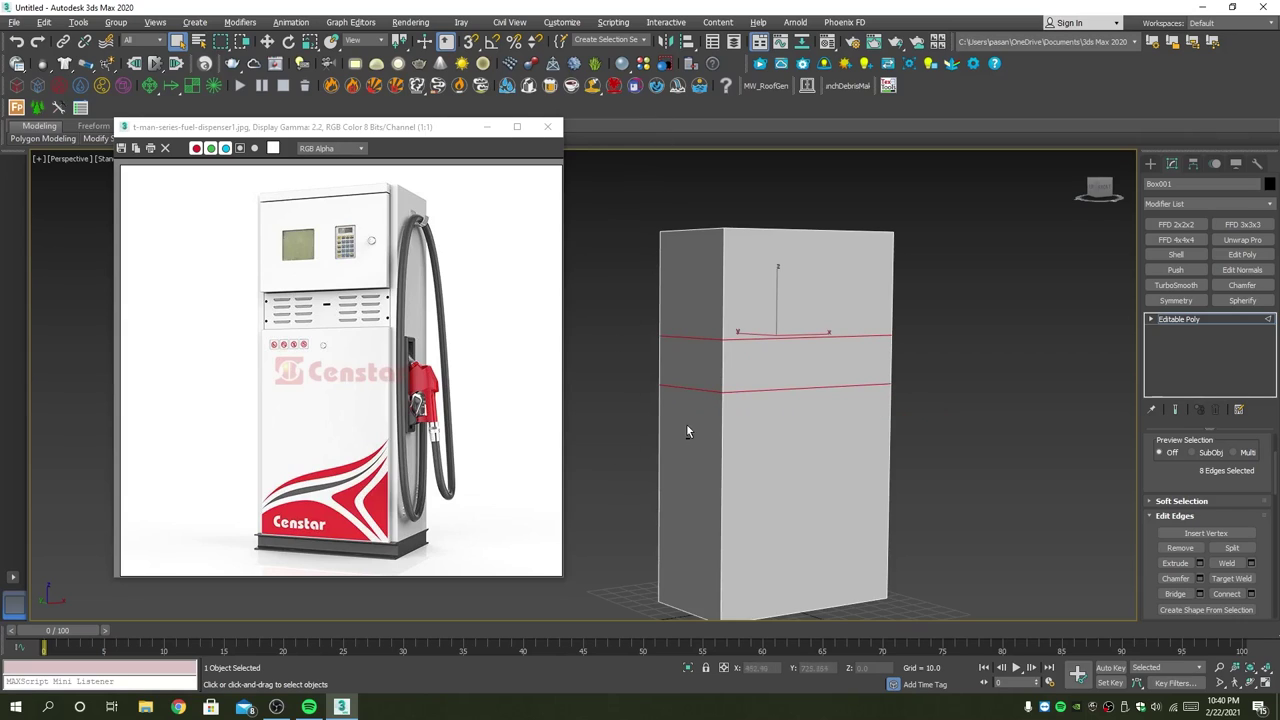
# Step: Keep the two new front-face edges and remove the new edges on the other sides
pyautogui.moveTo(686, 423)
pyautogui.keyDown('alt'); pyautogui.mouseDown(button='middle')
pyautogui.moveTo(831, 408)
pyautogui.moveTo(733, 418)
pyautogui.mouseUp(button='middle'); pyautogui.keyUp('alt')
pyautogui.keyDown('alt'); pyautogui.click(818, 387); pyautogui.keyUp('alt')
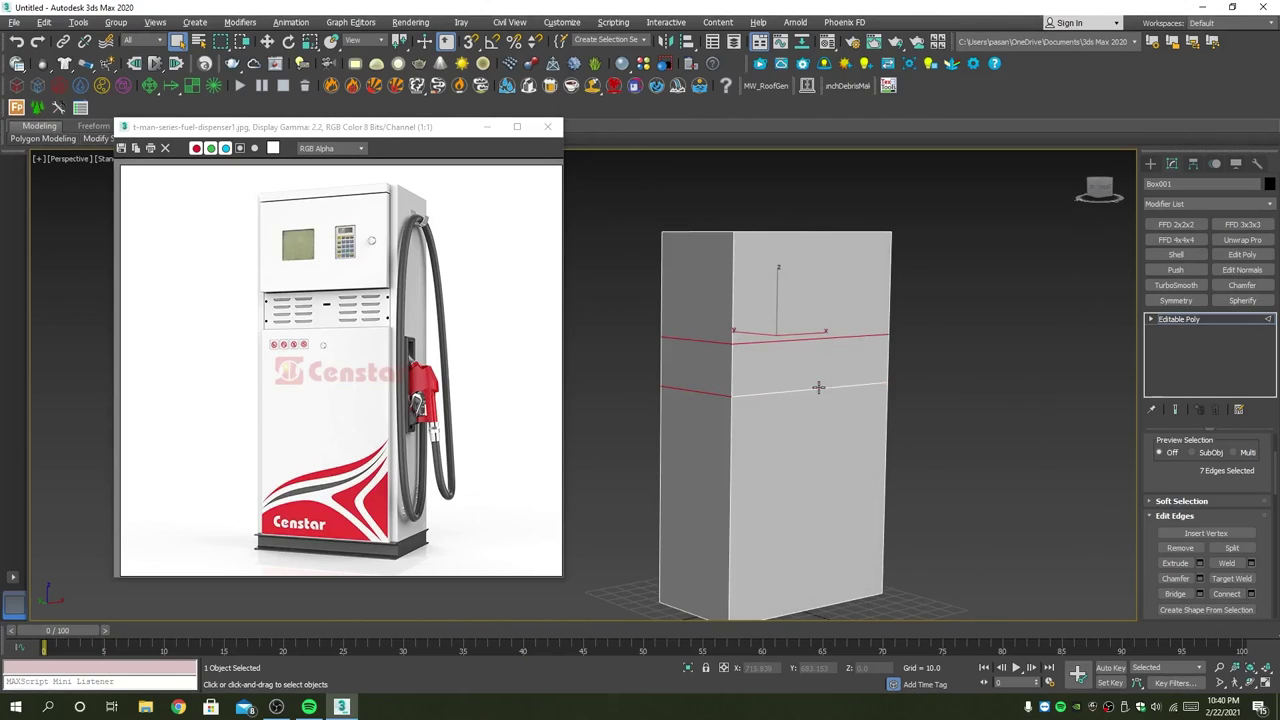
pyautogui.keyDown('alt'); pyautogui.click(815, 337); pyautogui.keyUp('alt')
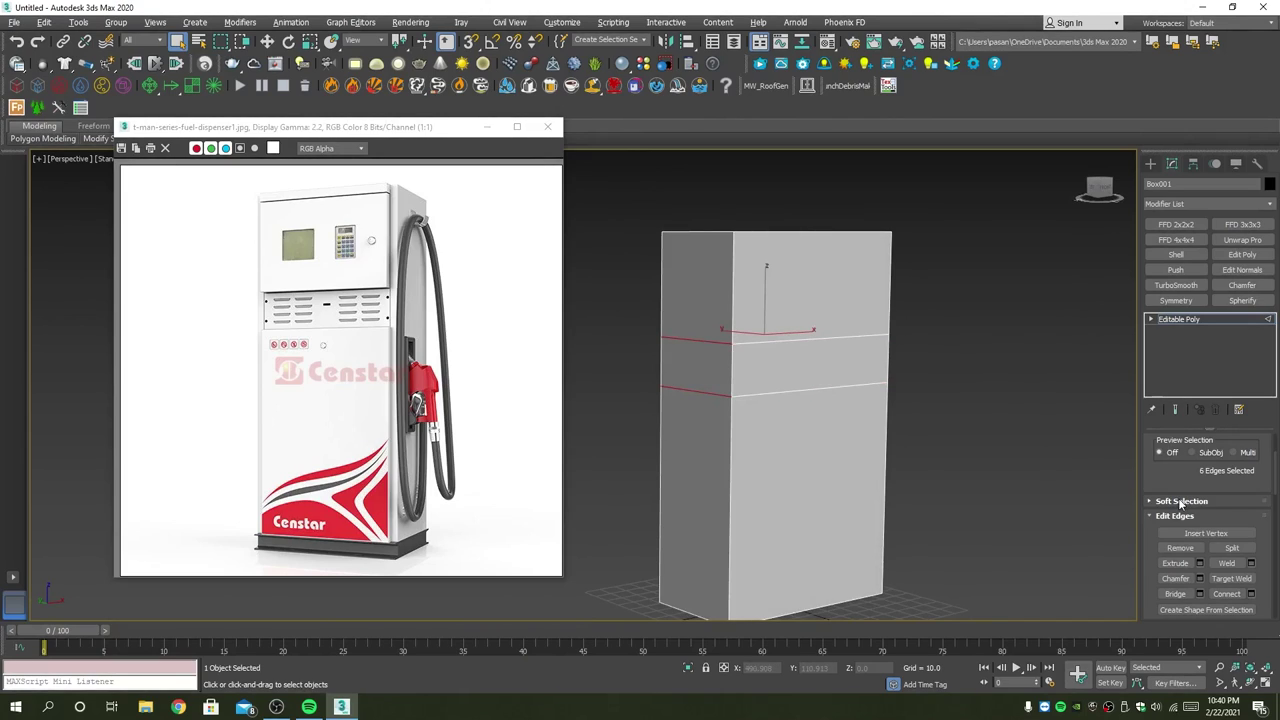
pyautogui.click(1189, 550)
pyautogui.keyDown('alt'); pyautogui.moveTo(1064, 502); pyautogui.dragTo(854, 439, button='middle'); pyautogui.keyUp('alt')
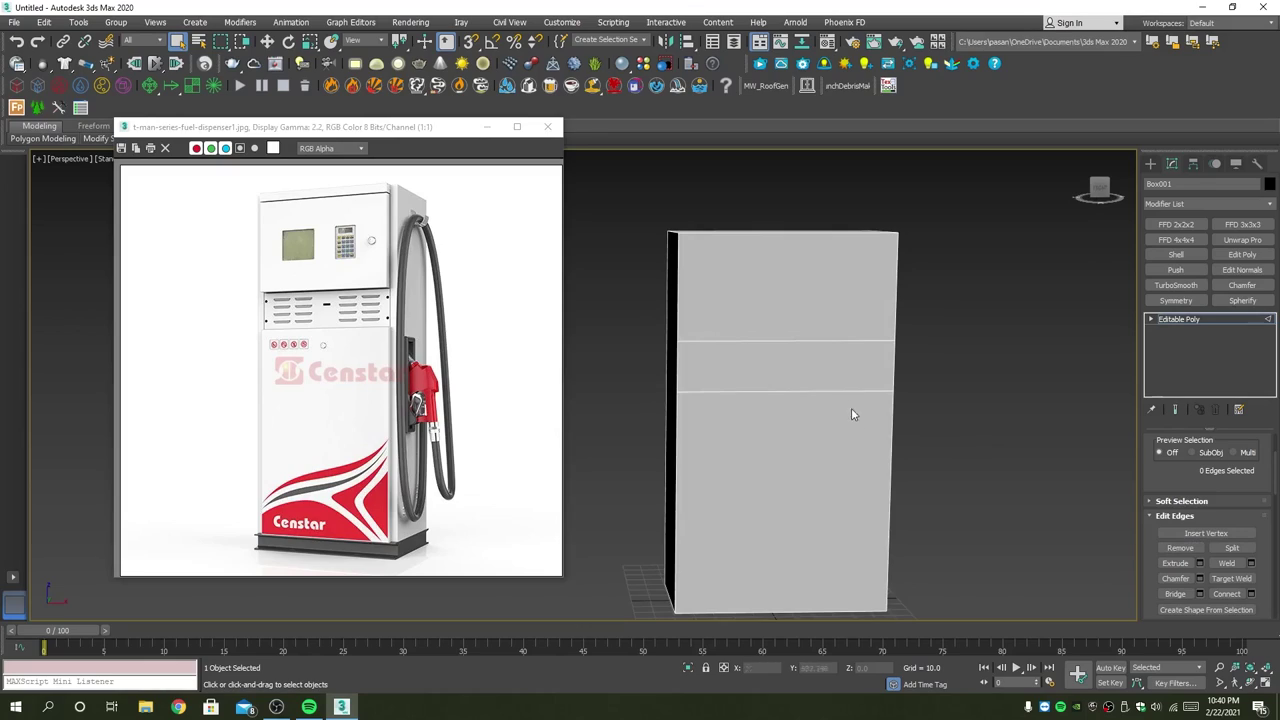
pyautogui.keyDown('alt'); pyautogui.moveTo(775, 291); pyautogui.dragTo(882, 268, button='middle'); pyautogui.keyUp('alt')
# Step: Connect the top section's two vertical edges with 1 segment slid -71 near the top
pyautogui.press('2')
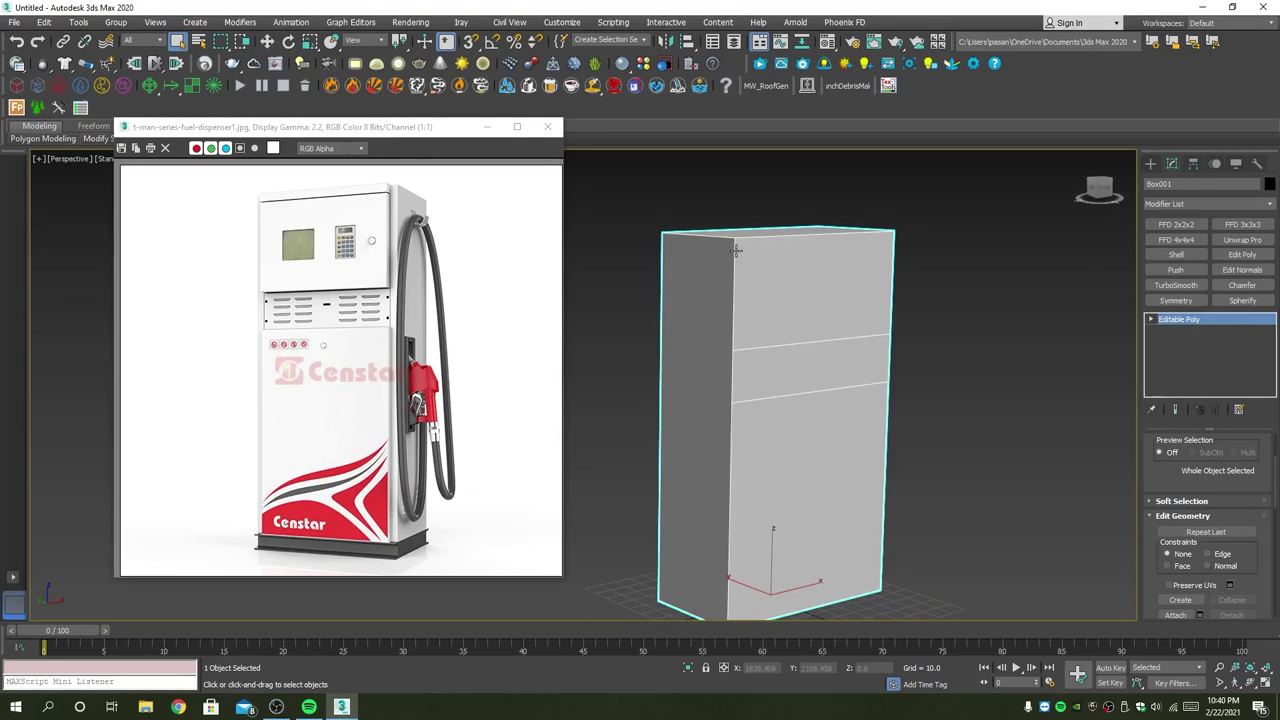
pyautogui.press('2')
pyautogui.click(735, 250)
pyautogui.keyDown('ctrl'); pyautogui.click(892, 250); pyautogui.keyUp('ctrl')
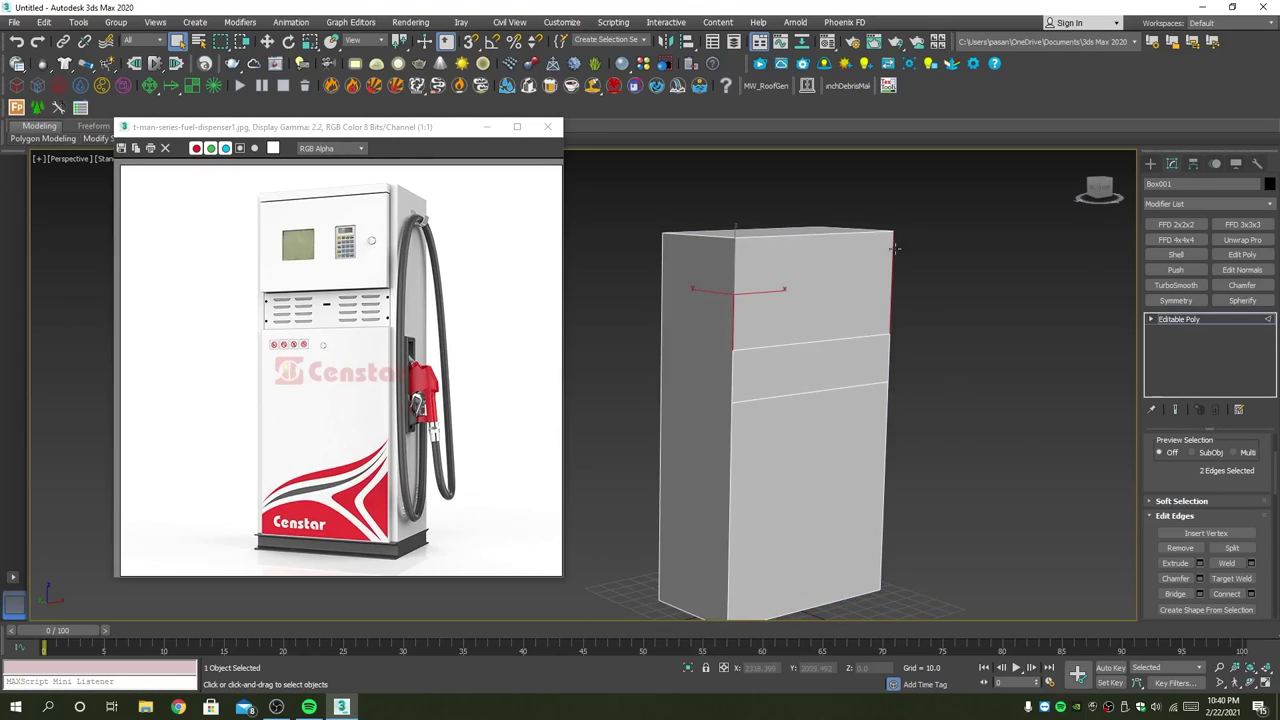
pyautogui.click(1250, 594)
pyautogui.moveTo(591, 431); pyautogui.dragTo(595, 434)
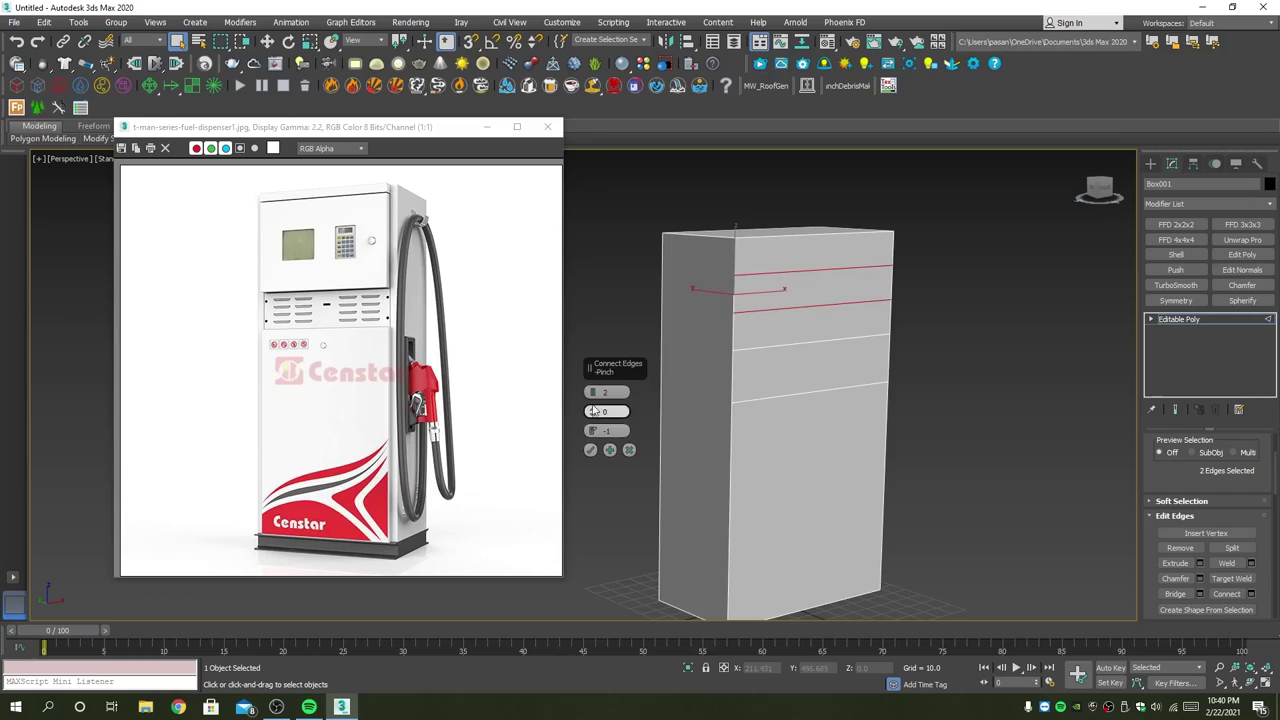
pyautogui.rightClick(592, 392)
pyautogui.rightClick(592, 431)
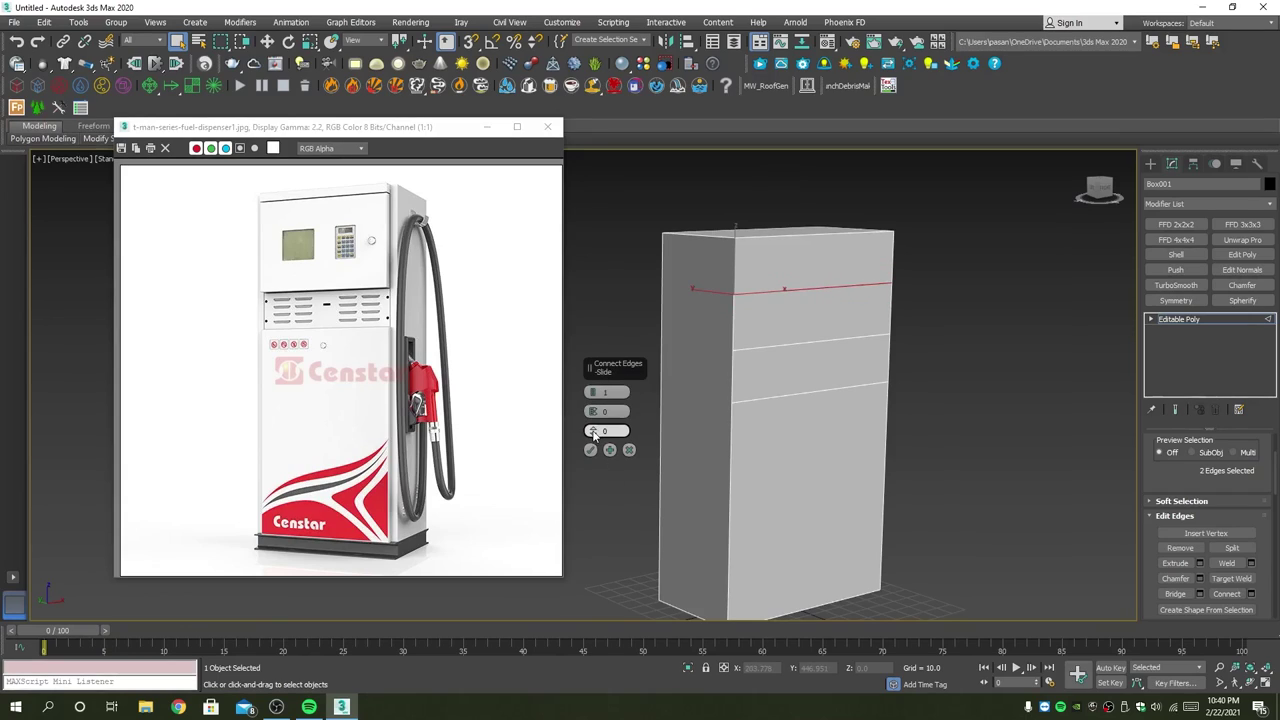
pyautogui.moveTo(594, 434); pyautogui.dragTo(647, 620)
pyautogui.click(590, 450)
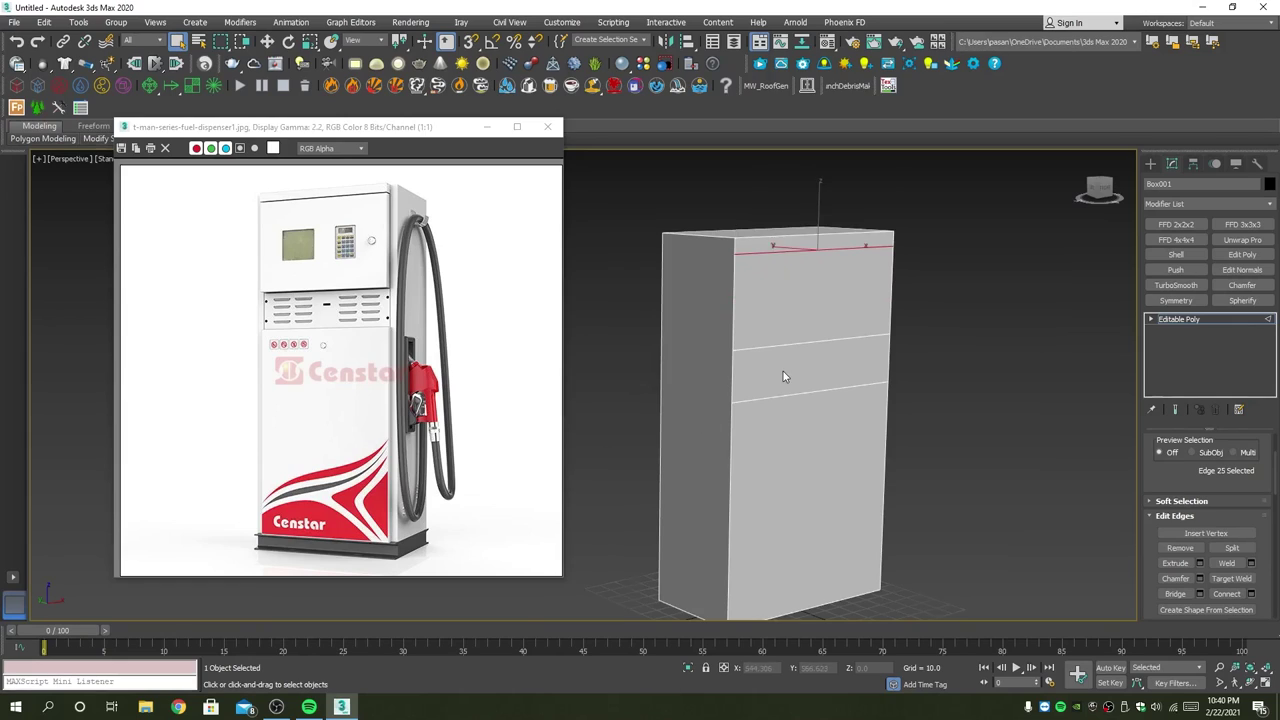
# Step: Select the horizontal edges on the box's front face
pyautogui.moveTo(783, 371)
pyautogui.keyDown('alt'); pyautogui.mouseDown(button='middle')
pyautogui.moveTo(777, 346)
pyautogui.moveTo(884, 357)
pyautogui.mouseUp(button='middle'); pyautogui.keyUp('alt')
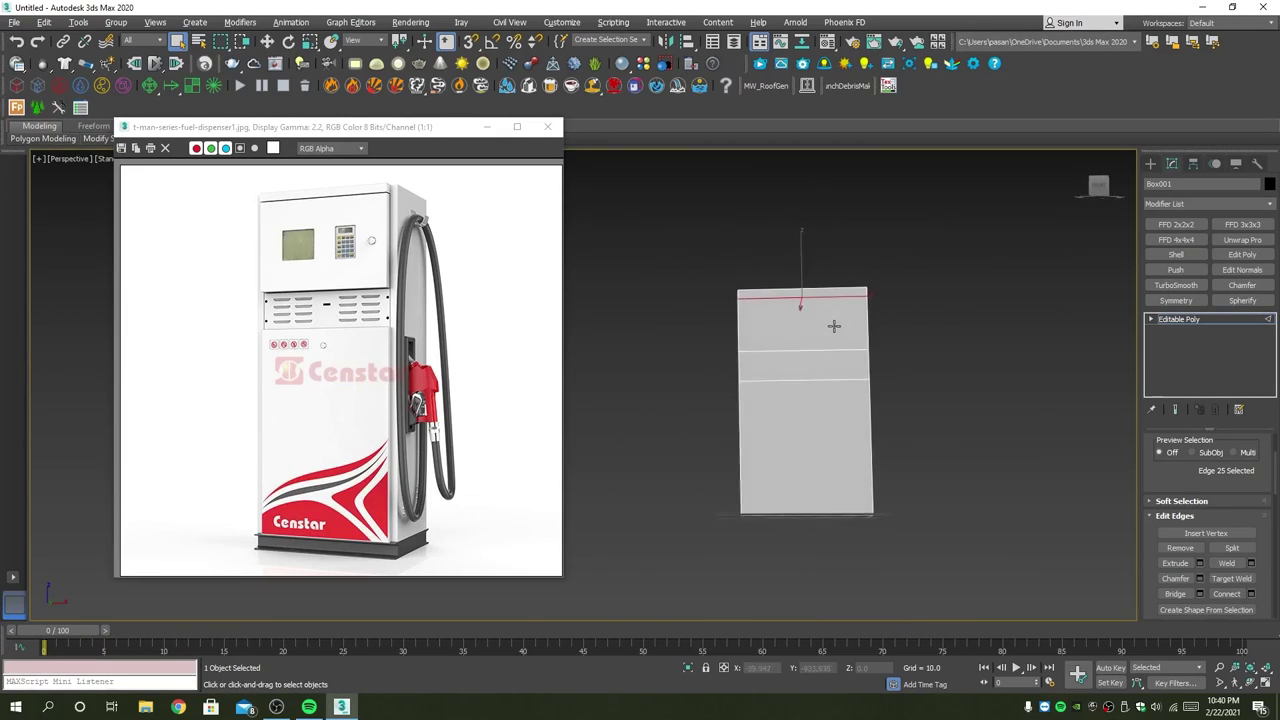
pyautogui.moveTo(881, 402)
pyautogui.keyDown('alt'); pyautogui.mouseDown(button='middle')
pyautogui.moveTo(835, 406)
pyautogui.moveTo(860, 355)
pyautogui.mouseUp(button='middle'); pyautogui.keyUp('alt')
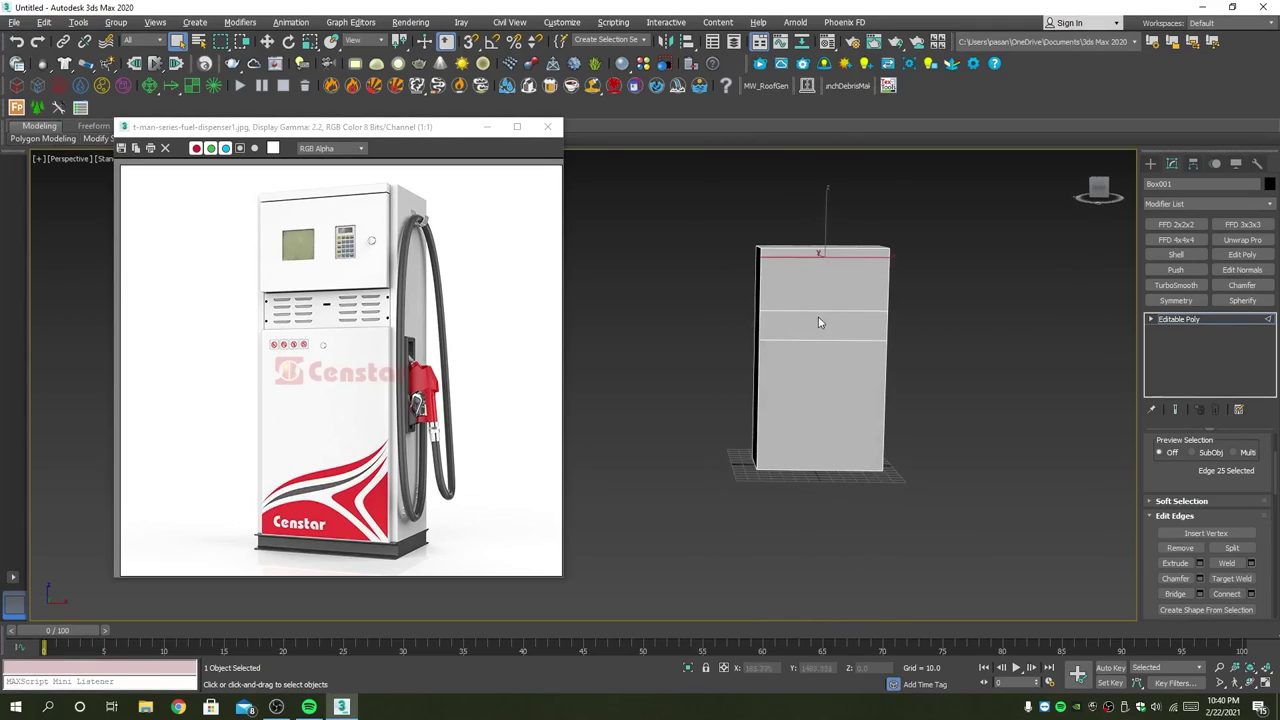
pyautogui.keyDown('ctrl'); pyautogui.click(819, 311); pyautogui.keyUp('ctrl')
pyautogui.keyDown('ctrl'); pyautogui.click(820, 340); pyautogui.keyUp('ctrl')
# Step: Connect the front's horizontal edges with 2 vertical segments pinched 87 toward the sides
pyautogui.keyDown('ctrl'); pyautogui.click(829, 469); pyautogui.keyUp('ctrl')
pyautogui.rightClick(1005, 395)
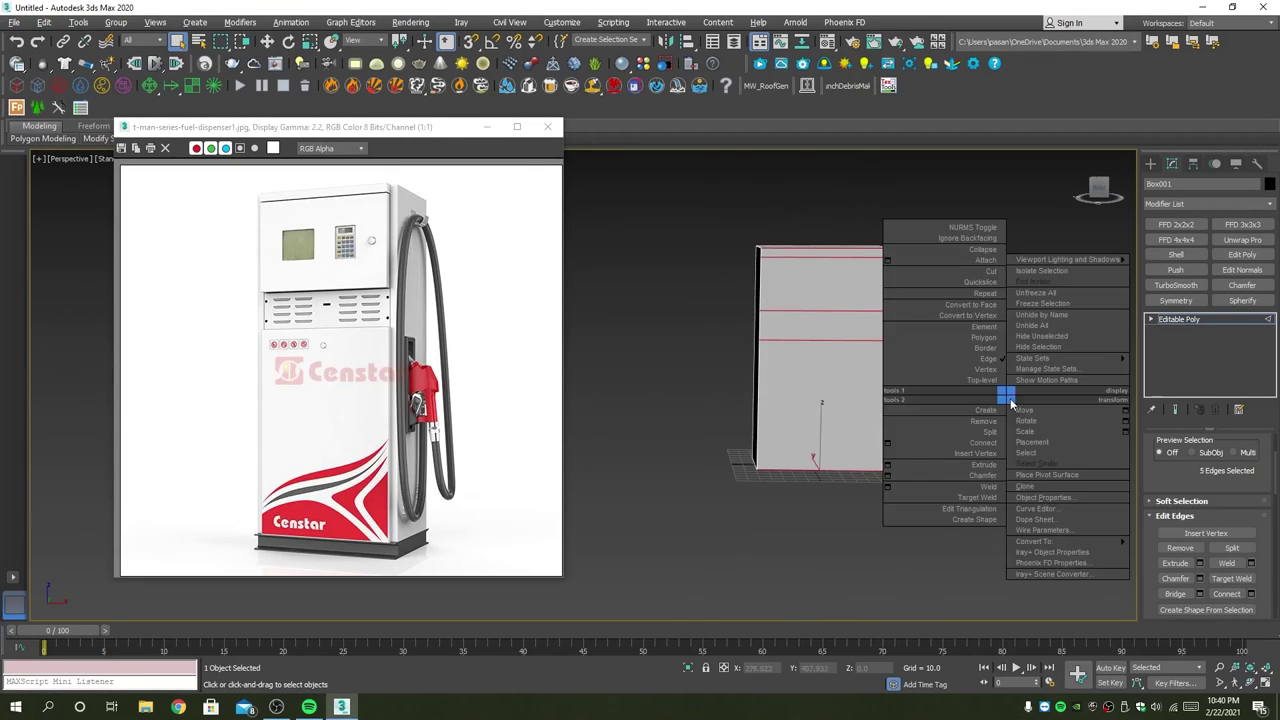
pyautogui.click(886, 442)
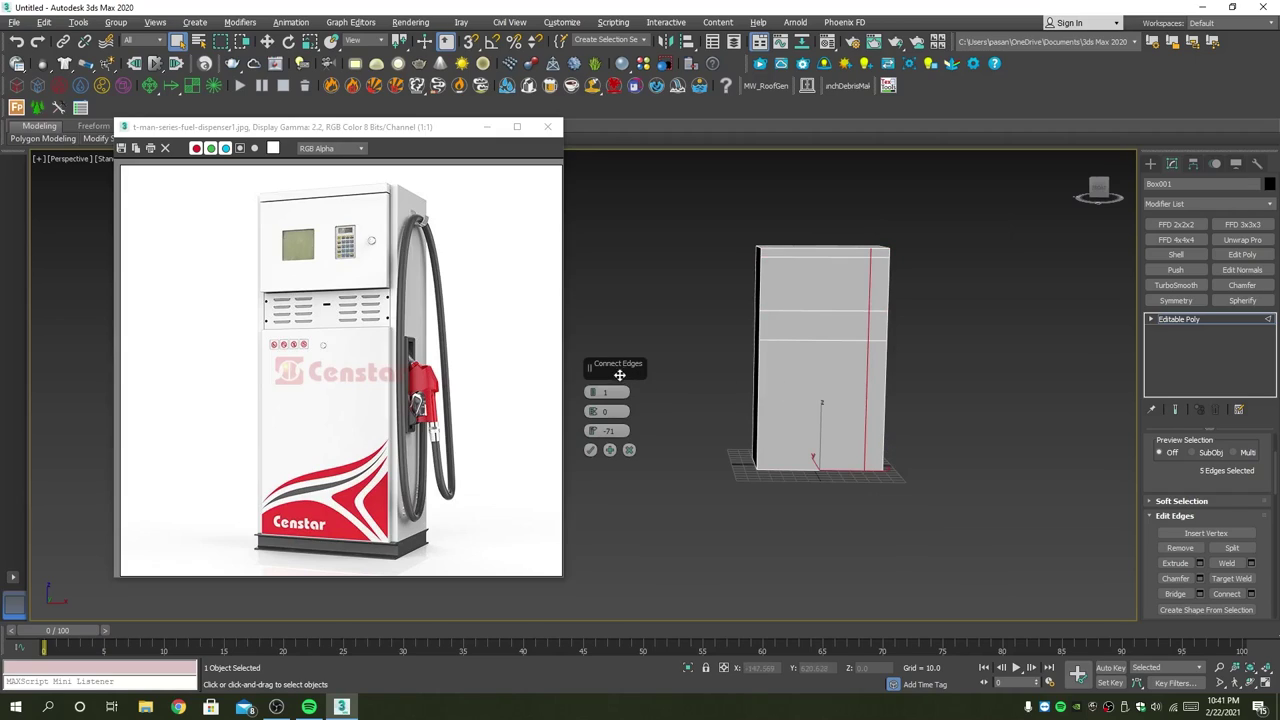
pyautogui.moveTo(604, 430)
pyautogui.mouseDown()
pyautogui.moveTo(601, 372)
pyautogui.moveTo(676, 170)
pyautogui.moveTo(680, 180)
pyautogui.mouseUp()
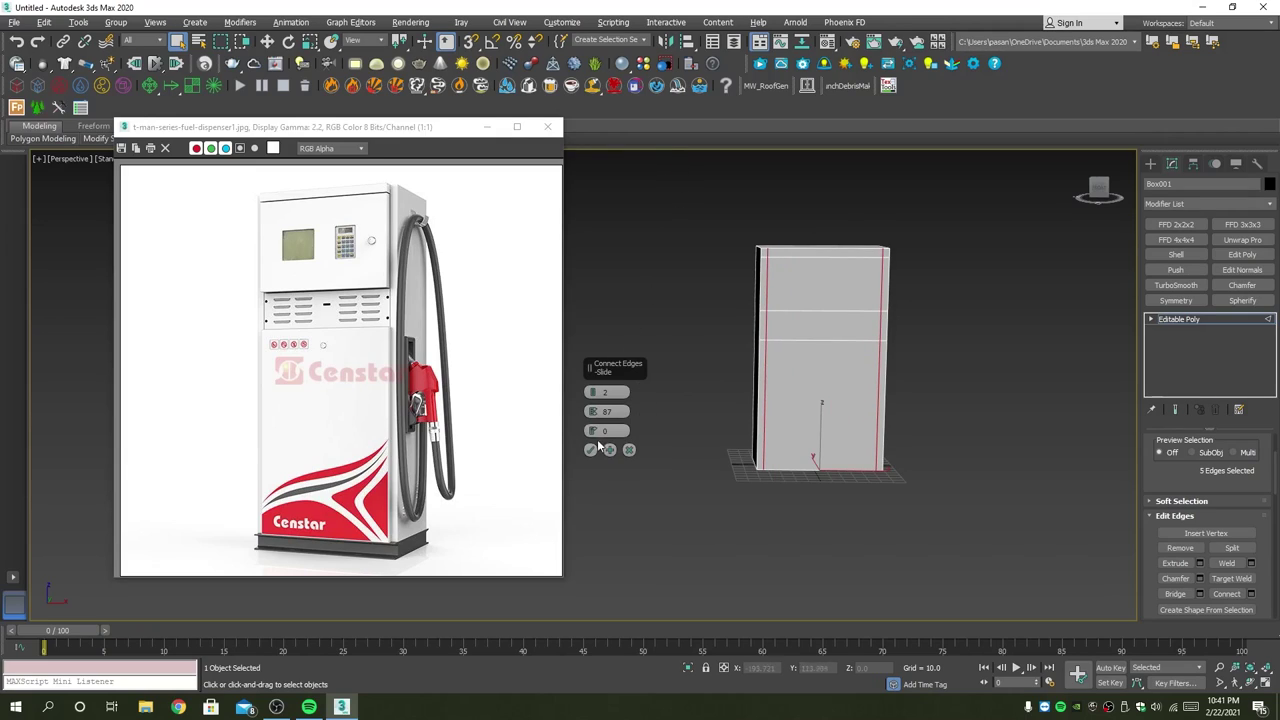
pyautogui.keyDown('alt'); pyautogui.moveTo(755, 450); pyautogui.dragTo(790, 466, button='middle'); pyautogui.keyUp('alt')
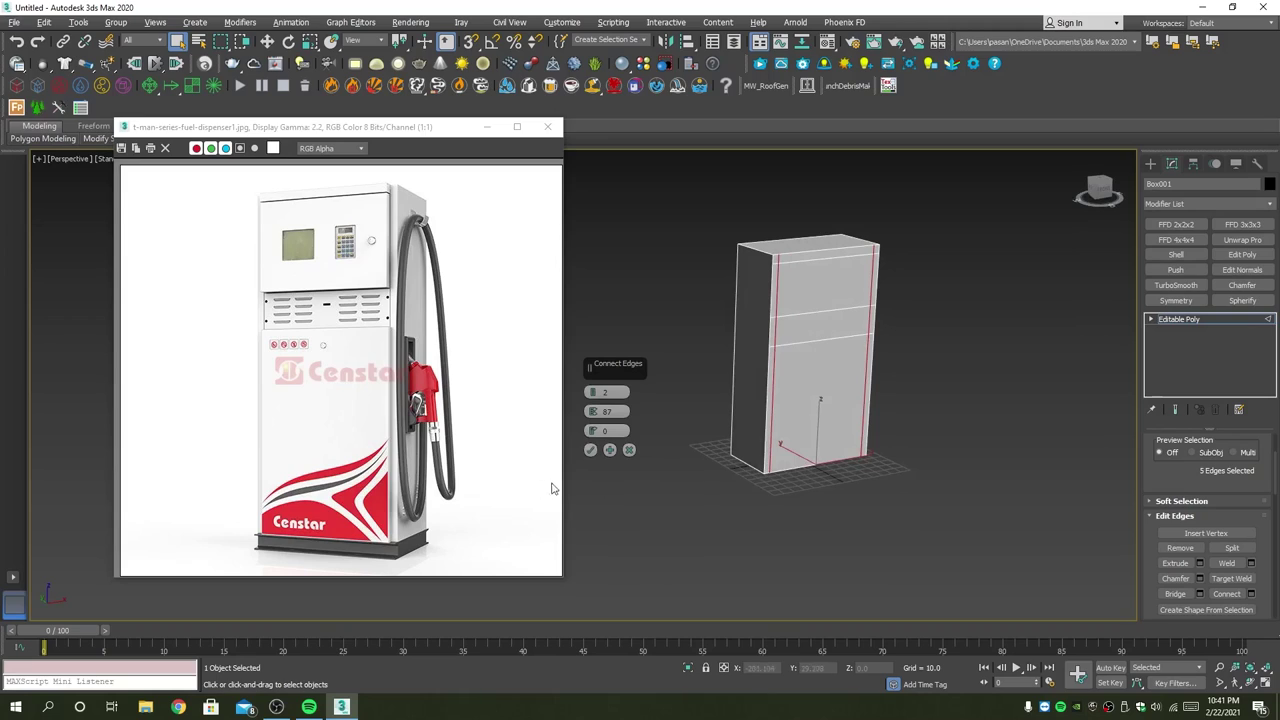
pyautogui.moveTo(844, 497)
pyautogui.keyDown('alt'); pyautogui.mouseDown(button='middle')
pyautogui.moveTo(836, 478)
pyautogui.moveTo(907, 447)
pyautogui.moveTo(898, 432)
pyautogui.moveTo(882, 472)
pyautogui.moveTo(818, 483)
pyautogui.mouseUp(button='middle'); pyautogui.keyUp('alt')
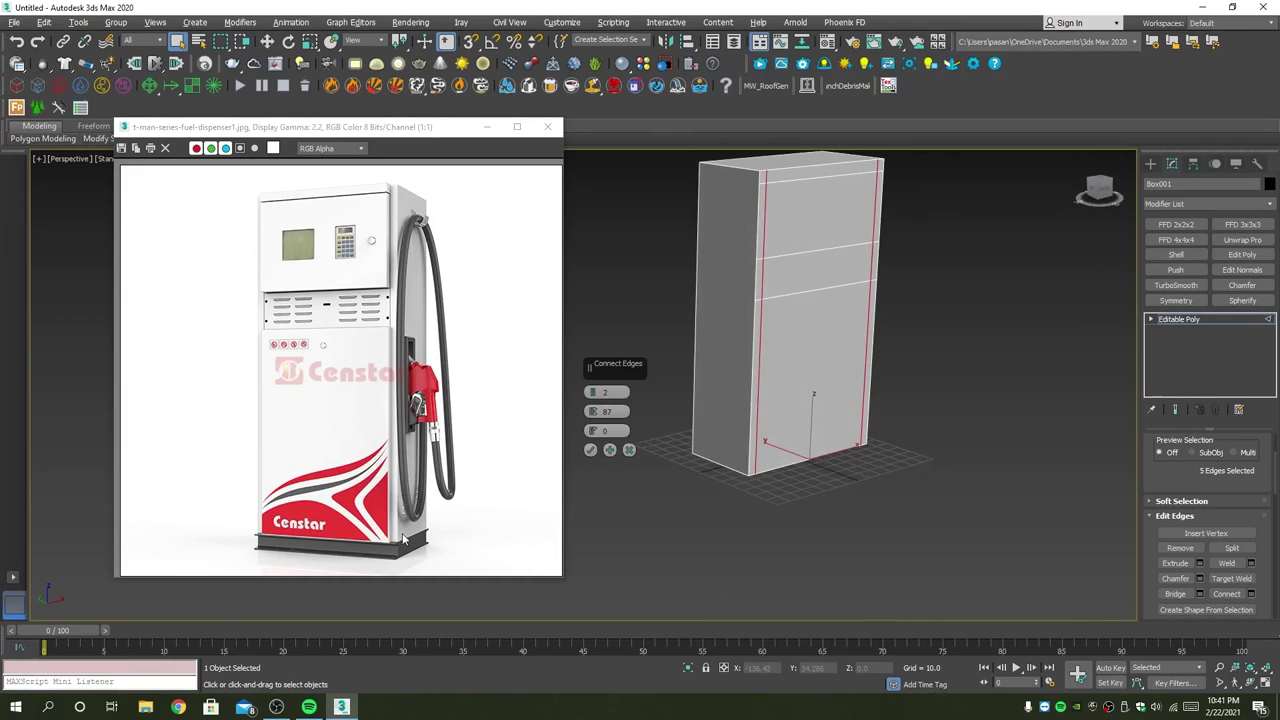
pyautogui.moveTo(900, 458)
pyautogui.keyDown('alt'); pyautogui.mouseDown(button='middle')
pyautogui.moveTo(935, 446)
pyautogui.moveTo(934, 363)
pyautogui.moveTo(960, 371)
pyautogui.moveTo(965, 324)
pyautogui.mouseUp(button='middle'); pyautogui.keyUp('alt')
# Step: Extrude the box's bottom face by 7.901
pyautogui.click(591, 452)
pyautogui.press('4')
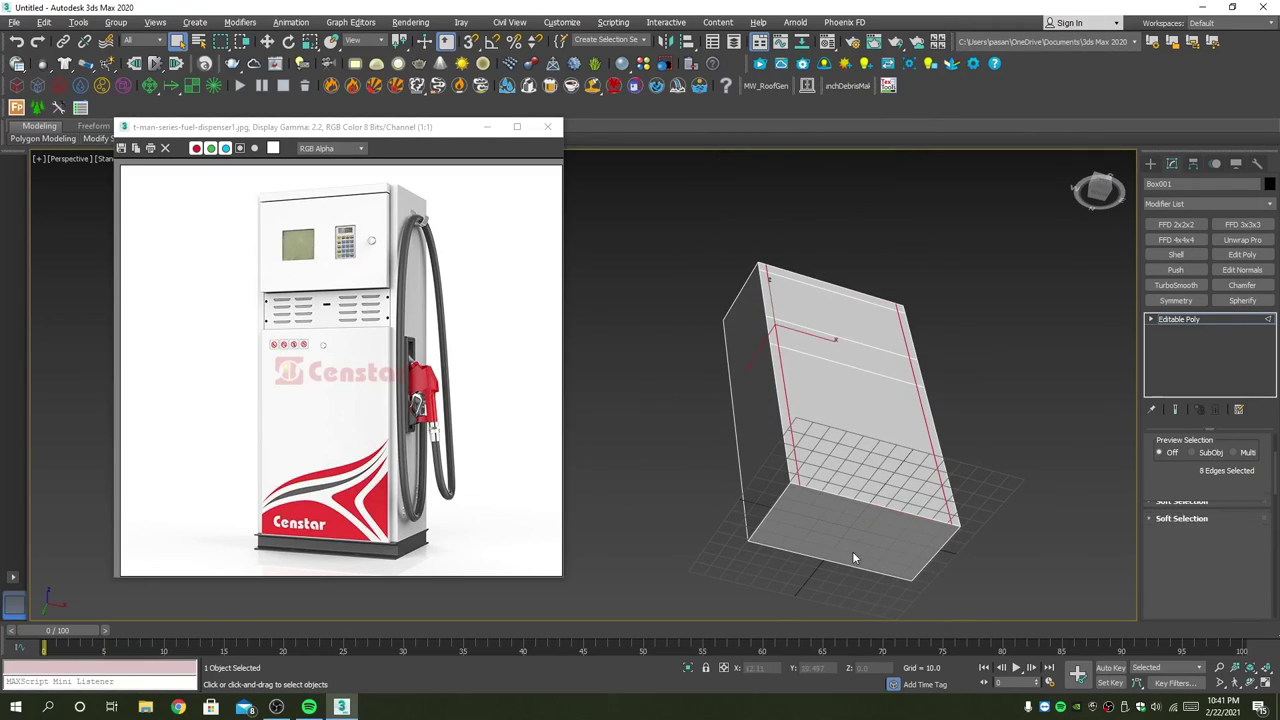
pyautogui.click(852, 551)
pyautogui.moveTo(852, 551)
pyautogui.keyDown('alt'); pyautogui.mouseDown(button='middle')
pyautogui.moveTo(951, 449)
pyautogui.moveTo(966, 514)
pyautogui.moveTo(1088, 546)
pyautogui.moveTo(937, 493)
pyautogui.mouseUp(button='middle'); pyautogui.keyUp('alt')
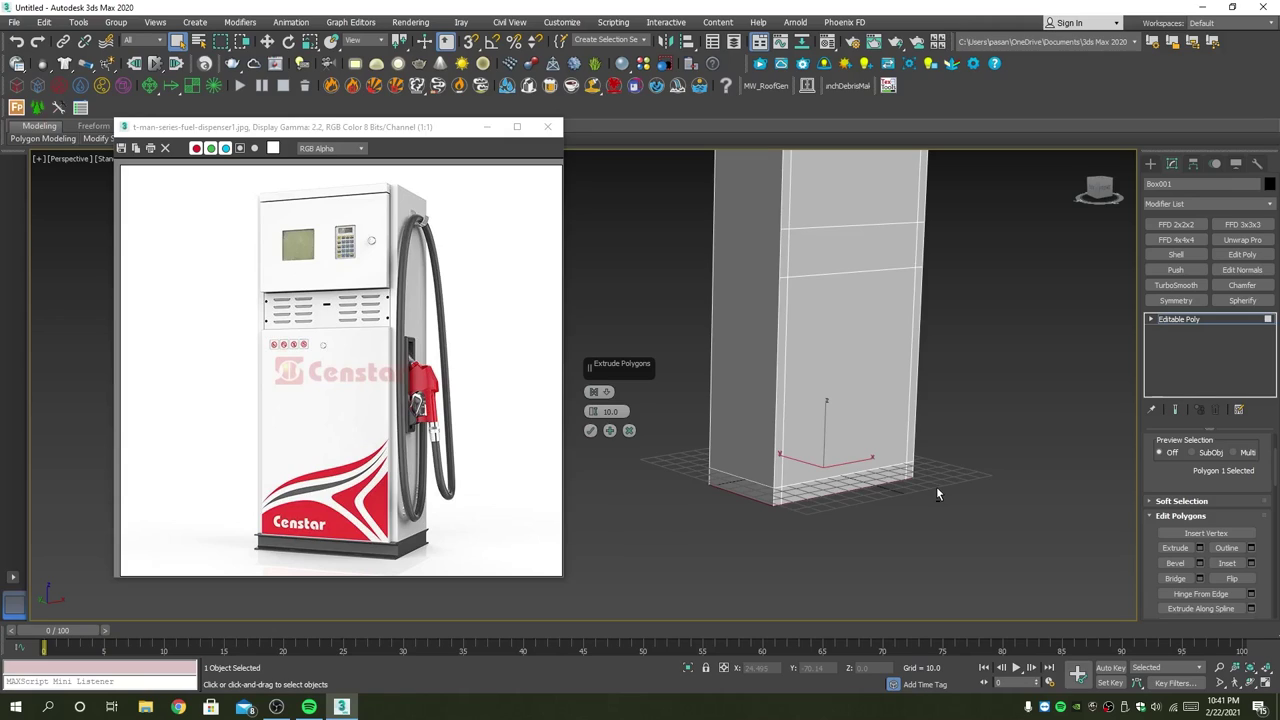
pyautogui.press('XF86AudioLowerVolume')
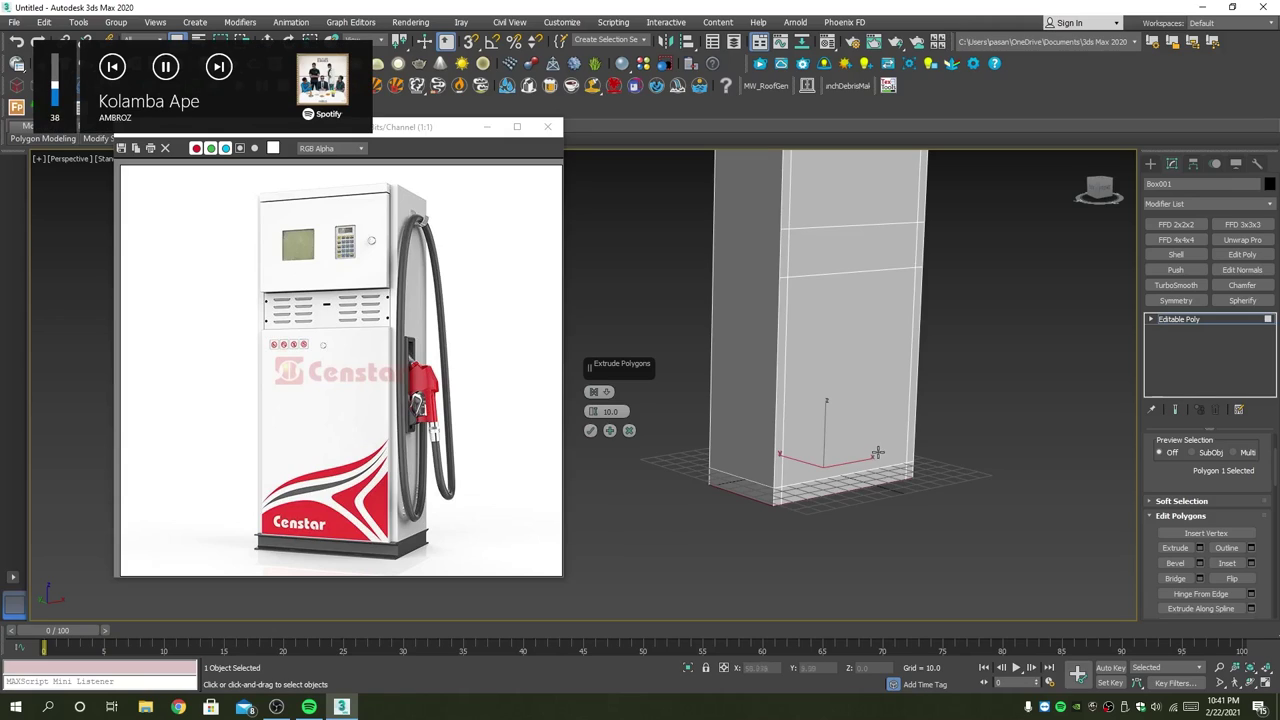
pyautogui.press('XF86AudioLowerVolume')
pyautogui.press('XF86AudioLowerVolume')
pyautogui.press('XF86AudioLowerVolume')
pyautogui.moveTo(592, 413); pyautogui.dragTo(597, 425)
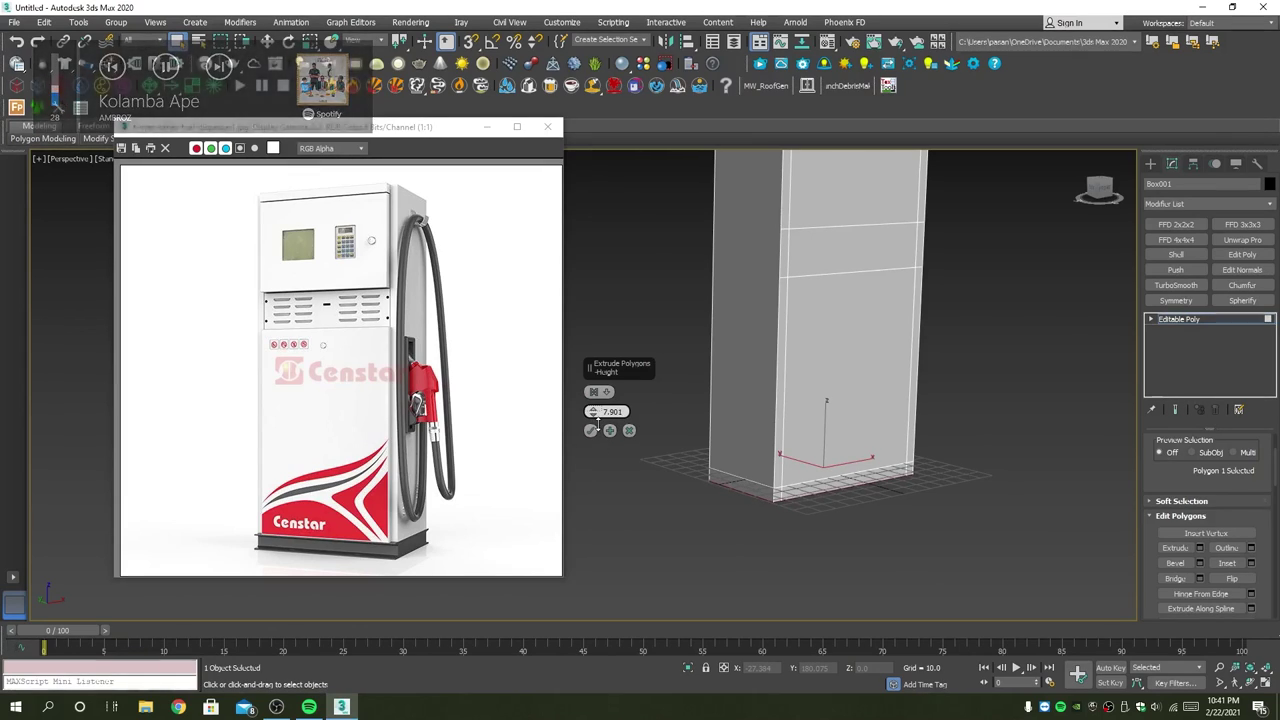
pyautogui.click(592, 432)
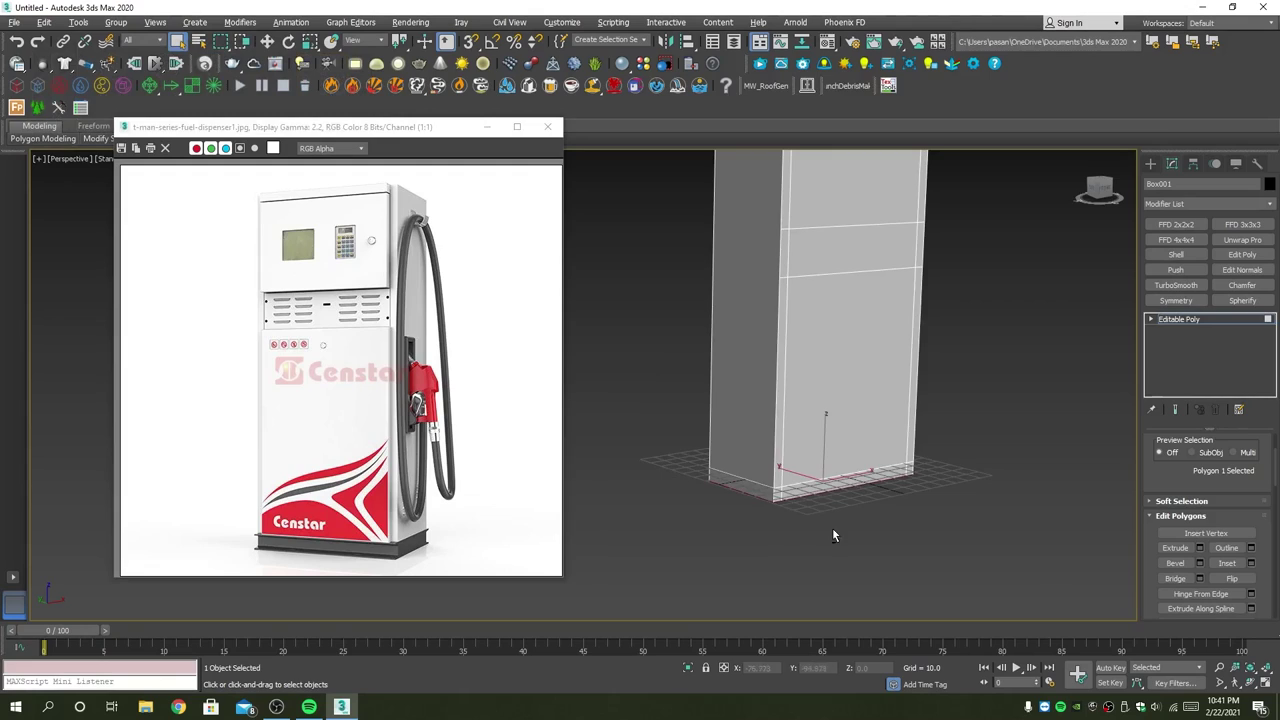
# Step: Move the extruded bottom face down to lengthen the base
pyautogui.scroll(2, 832, 527)
pyautogui.scroll(2, 834, 491)
pyautogui.scroll(3, 829, 505)
pyautogui.moveTo(829, 505)
pyautogui.keyDown('alt'); pyautogui.mouseDown(button='middle')
pyautogui.moveTo(886, 471)
pyautogui.moveTo(738, 477)
pyautogui.moveTo(875, 500)
pyautogui.mouseUp(button='middle'); pyautogui.keyUp('alt')
pyautogui.scroll(-2, 886, 471)
pyautogui.hotkey('alt', 'w')
pyautogui.hotkey('alt', 'w')
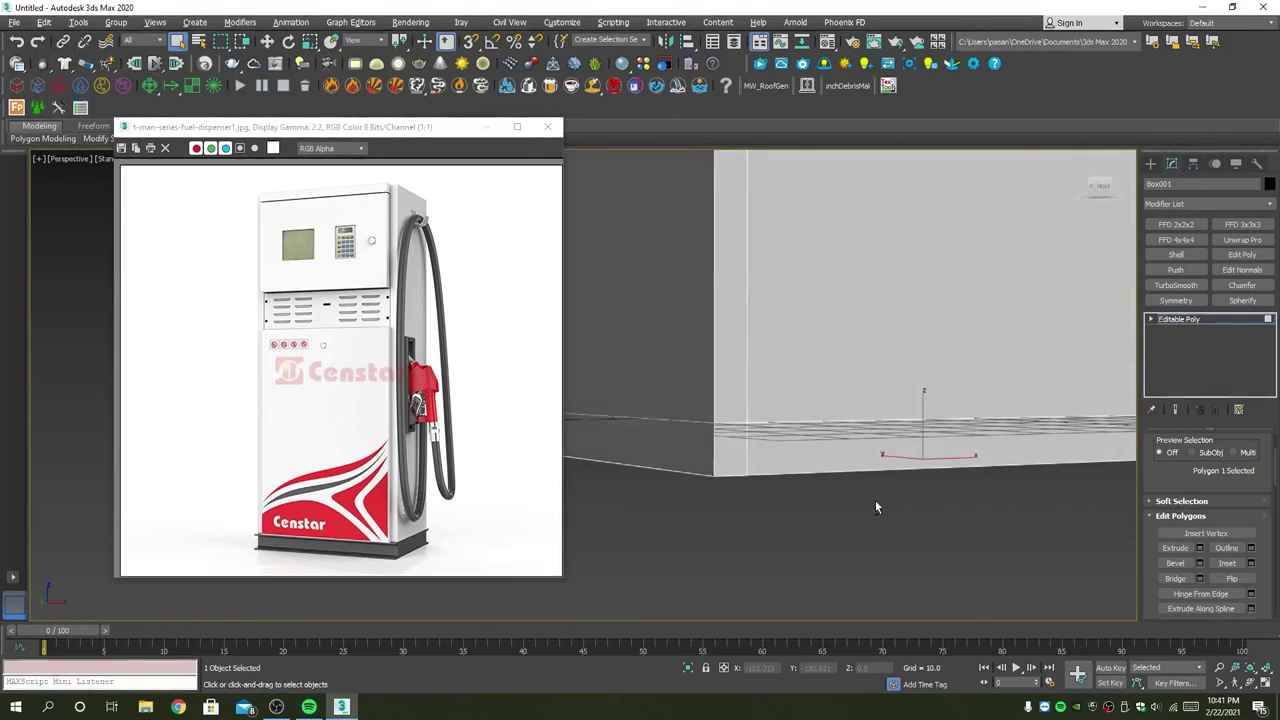
pyautogui.press('w')
pyautogui.moveTo(924, 408); pyautogui.dragTo(925, 440)
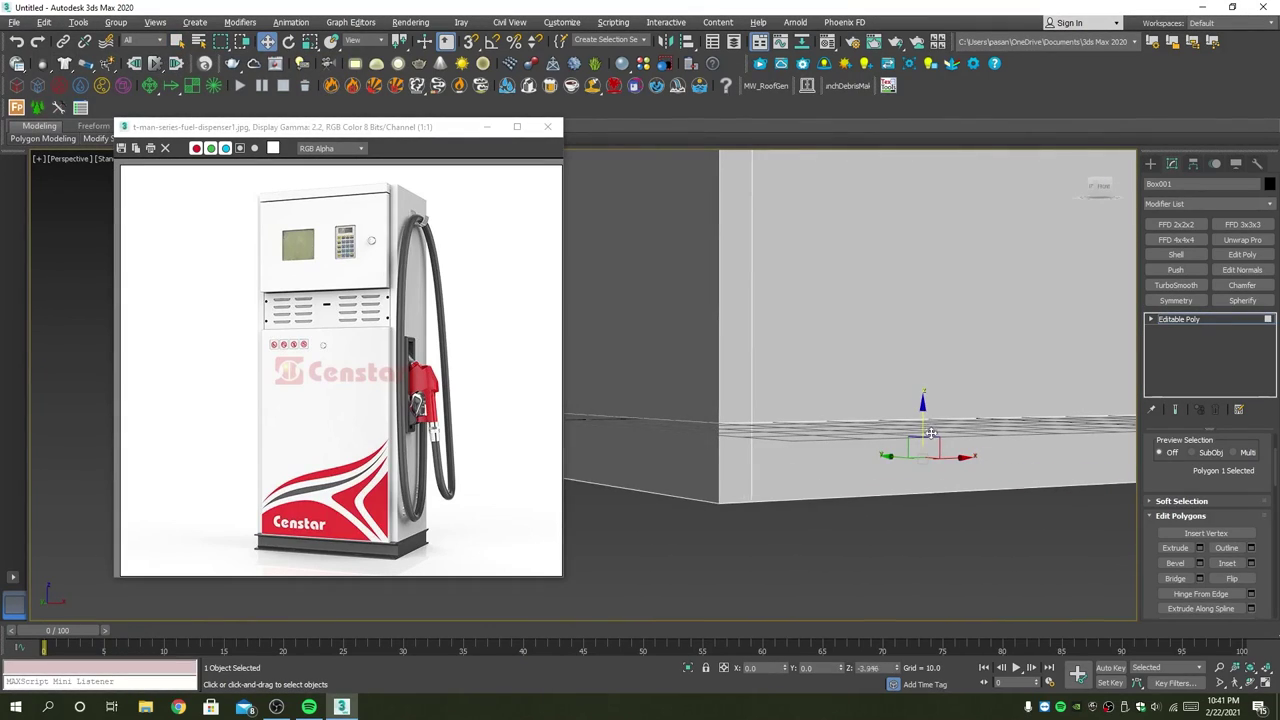
# Step: Inset the base band 1.799 and extrude it by Local Normal -2.092 into a recess
pyautogui.keyDown('shift'); pyautogui.click(852, 459); pyautogui.keyUp('shift')
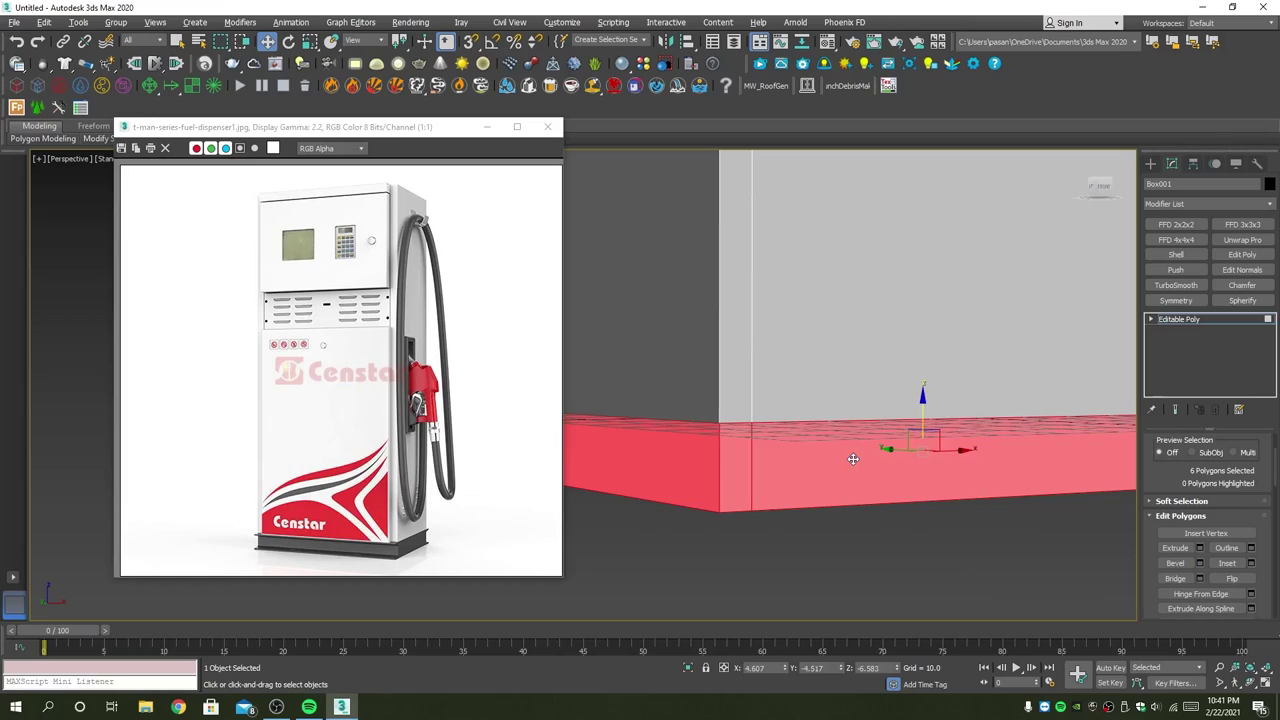
pyautogui.click(1252, 563)
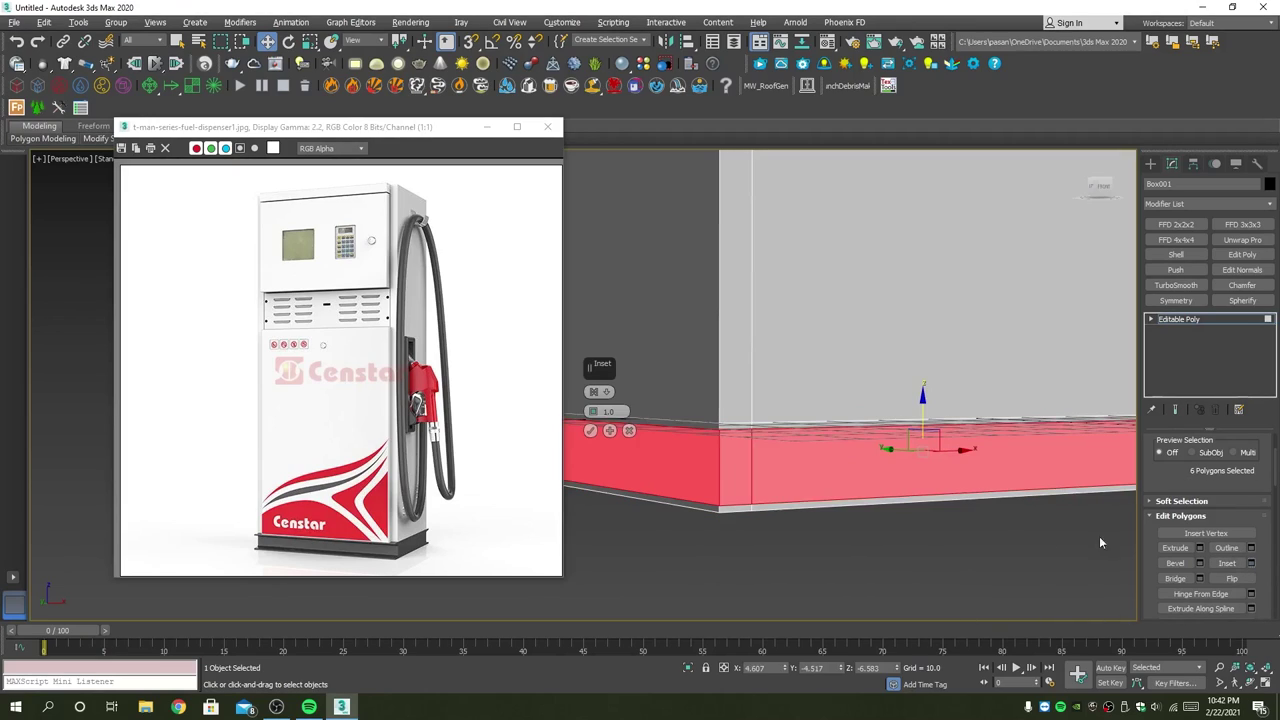
pyautogui.moveTo(593, 412); pyautogui.dragTo(593, 400)
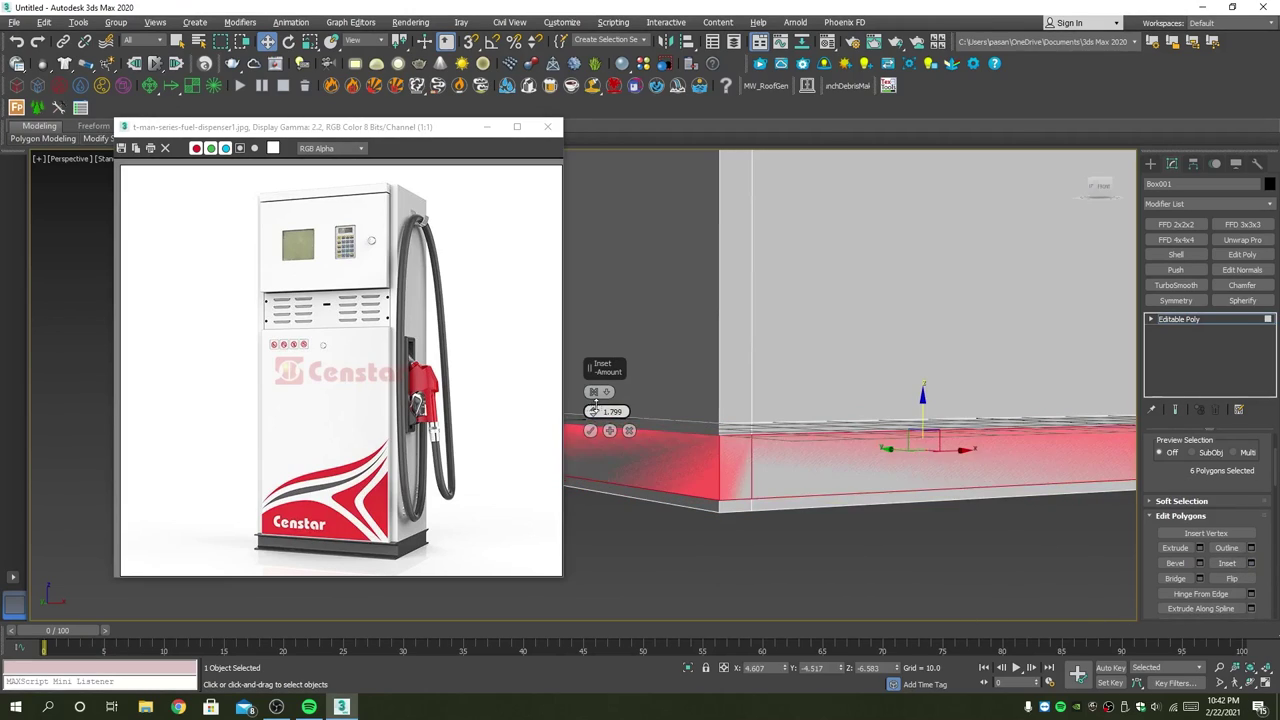
pyautogui.click(590, 430)
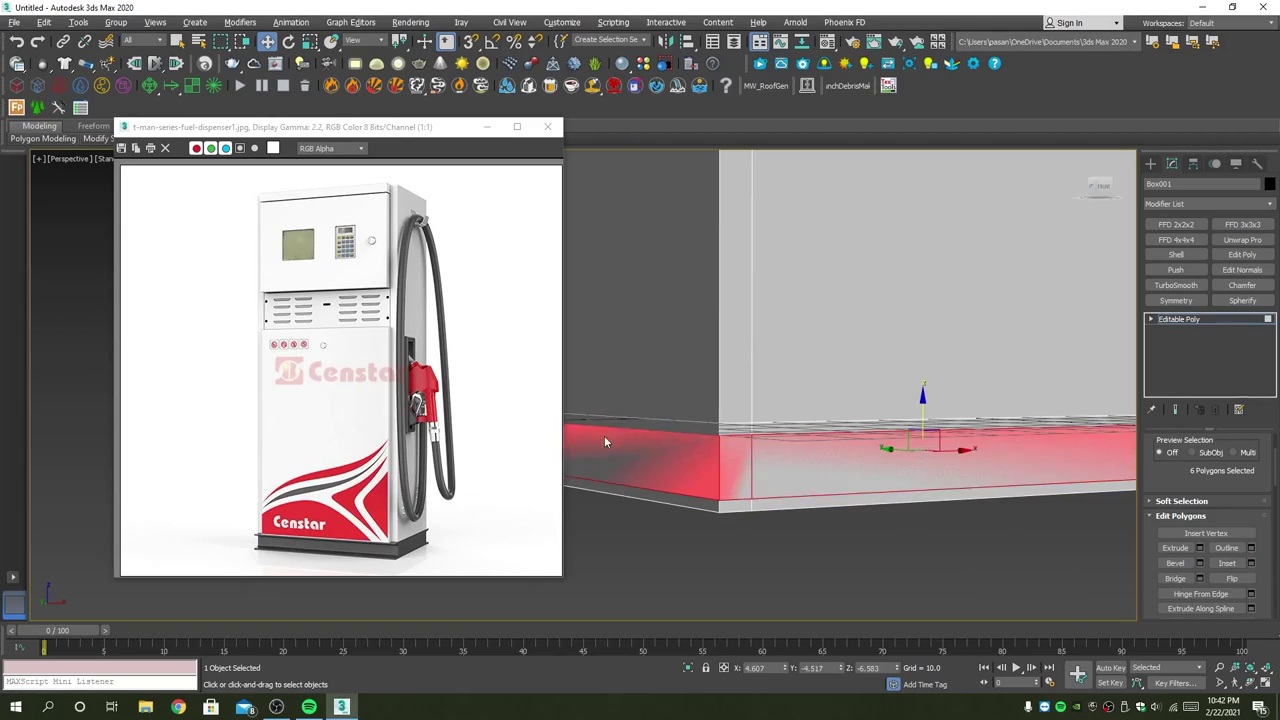
pyautogui.click(1199, 548)
pyautogui.moveTo(785, 560)
pyautogui.keyDown('alt'); pyautogui.mouseDown(button='middle')
pyautogui.moveTo(835, 607)
pyautogui.moveTo(665, 515)
pyautogui.mouseUp(button='middle'); pyautogui.keyUp('alt')
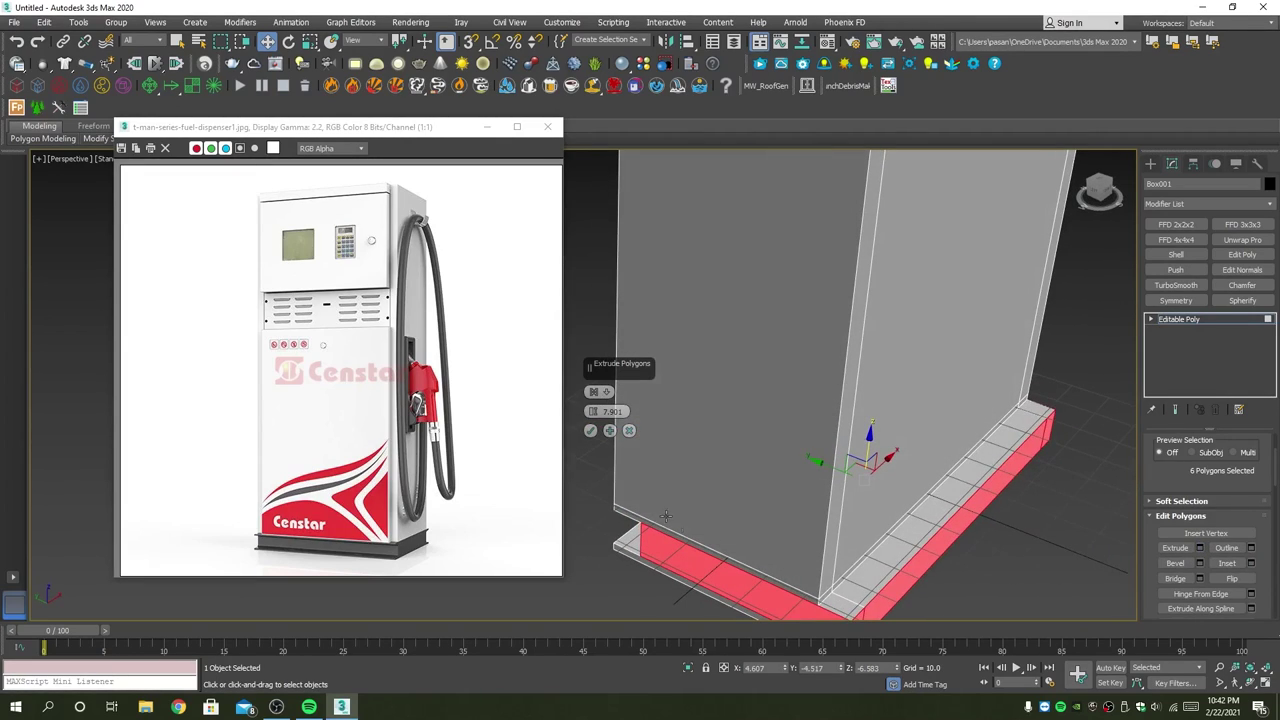
pyautogui.click(593, 391)
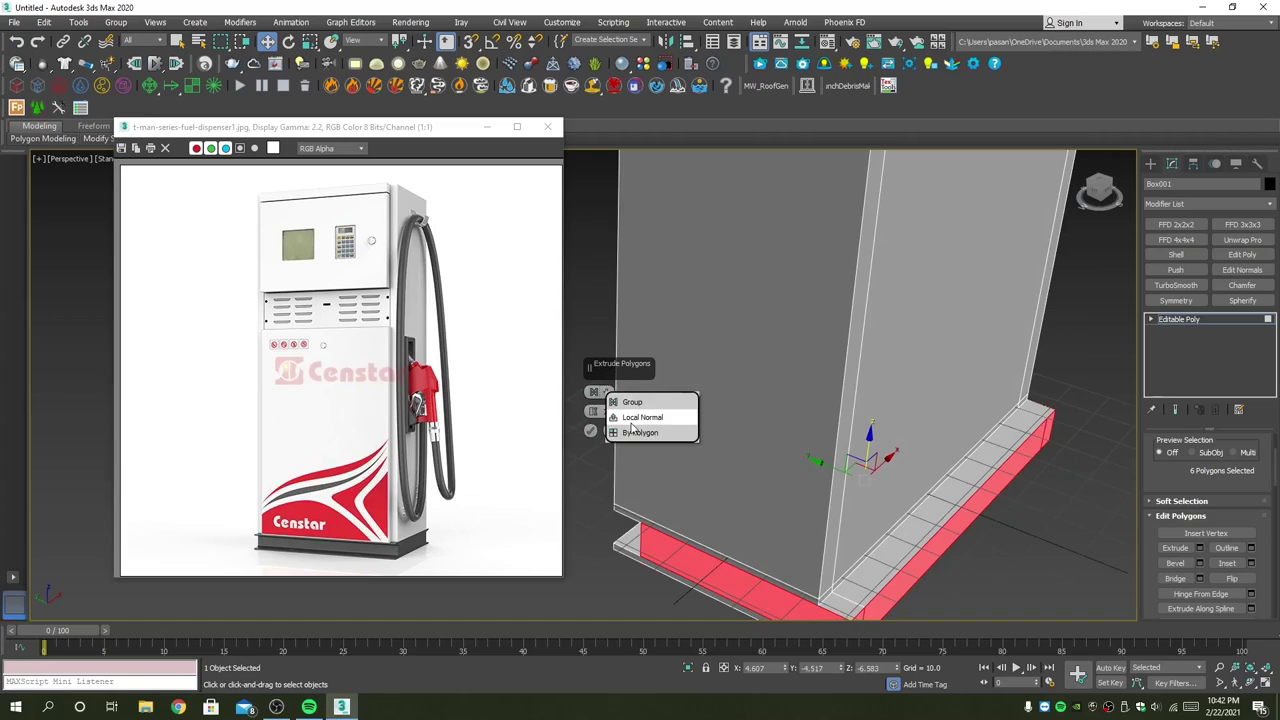
pyautogui.click(632, 432)
pyautogui.keyDown('alt'); pyautogui.moveTo(698, 468); pyautogui.dragTo(660, 460, button='middle'); pyautogui.keyUp('alt')
pyautogui.moveTo(593, 411); pyautogui.dragTo(619, 480)
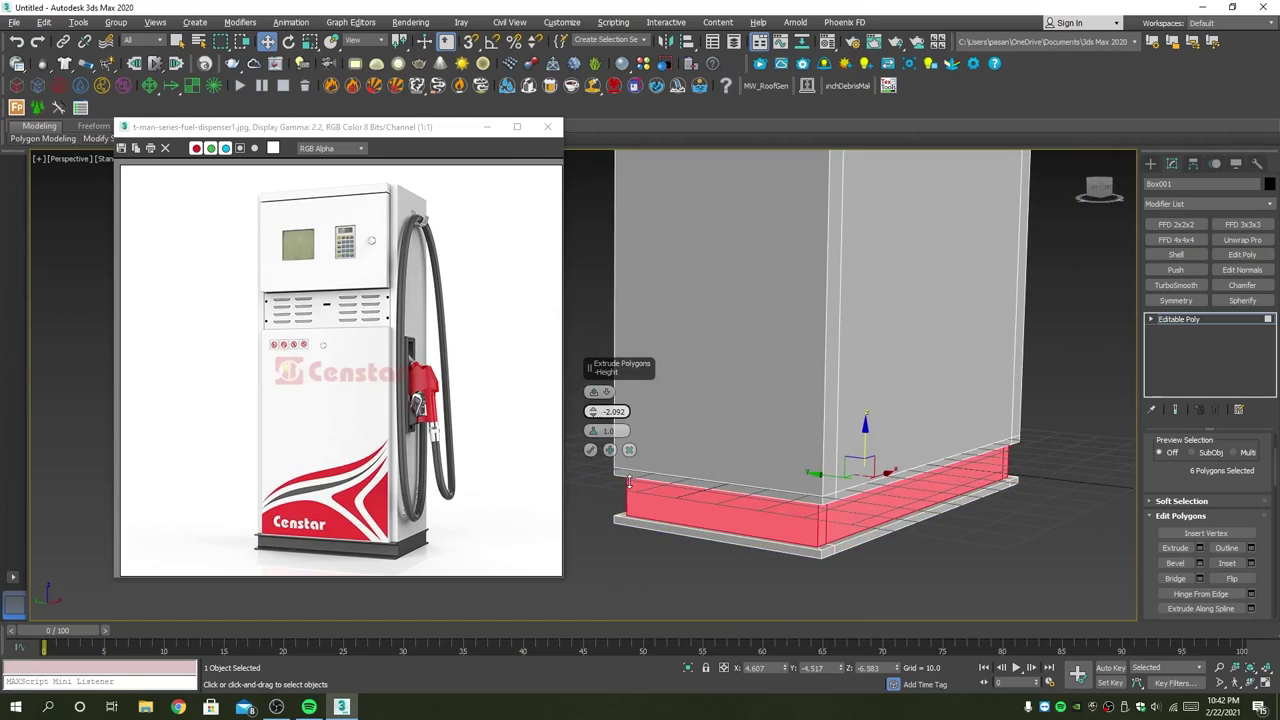
pyautogui.keyDown('alt'); pyautogui.moveTo(792, 519); pyautogui.dragTo(940, 519, button='middle'); pyautogui.keyUp('alt')
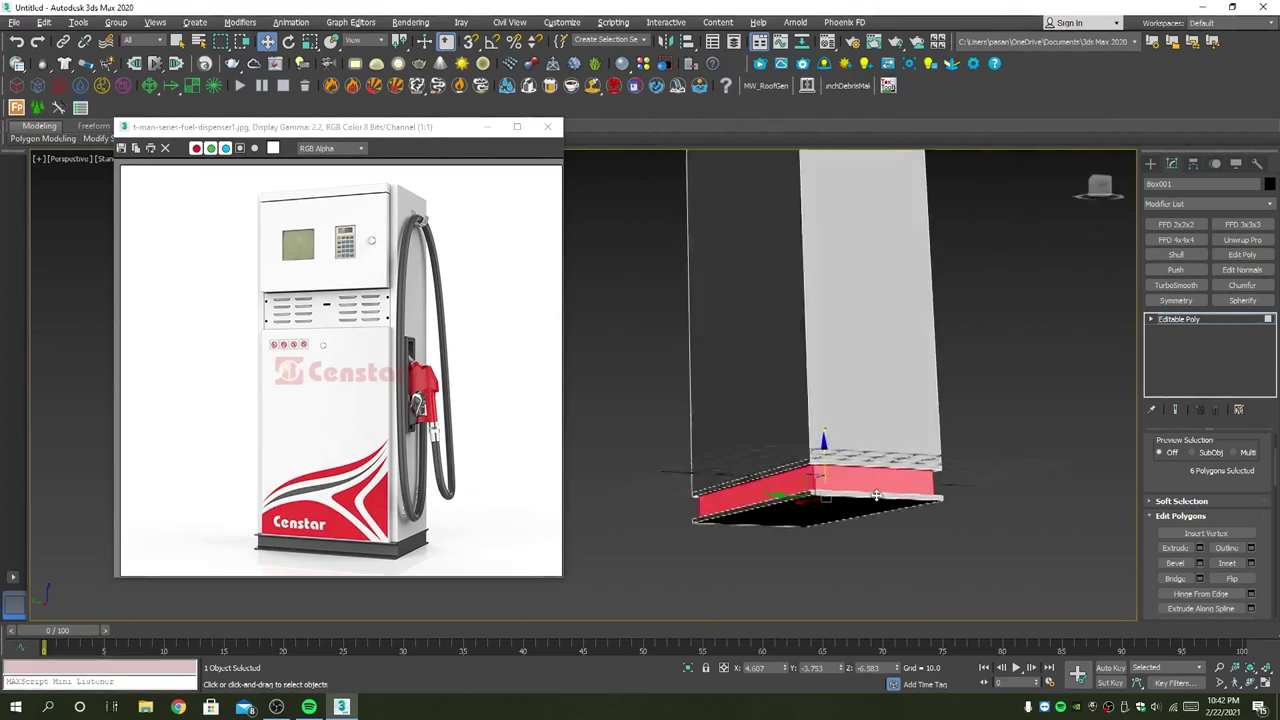
# Step: Select the lower front face, upper front face and thin top-front strip
pyautogui.press('4')
pyautogui.keyDown('alt'); pyautogui.moveTo(965, 471); pyautogui.dragTo(778, 530, button='middle'); pyautogui.keyUp('alt')
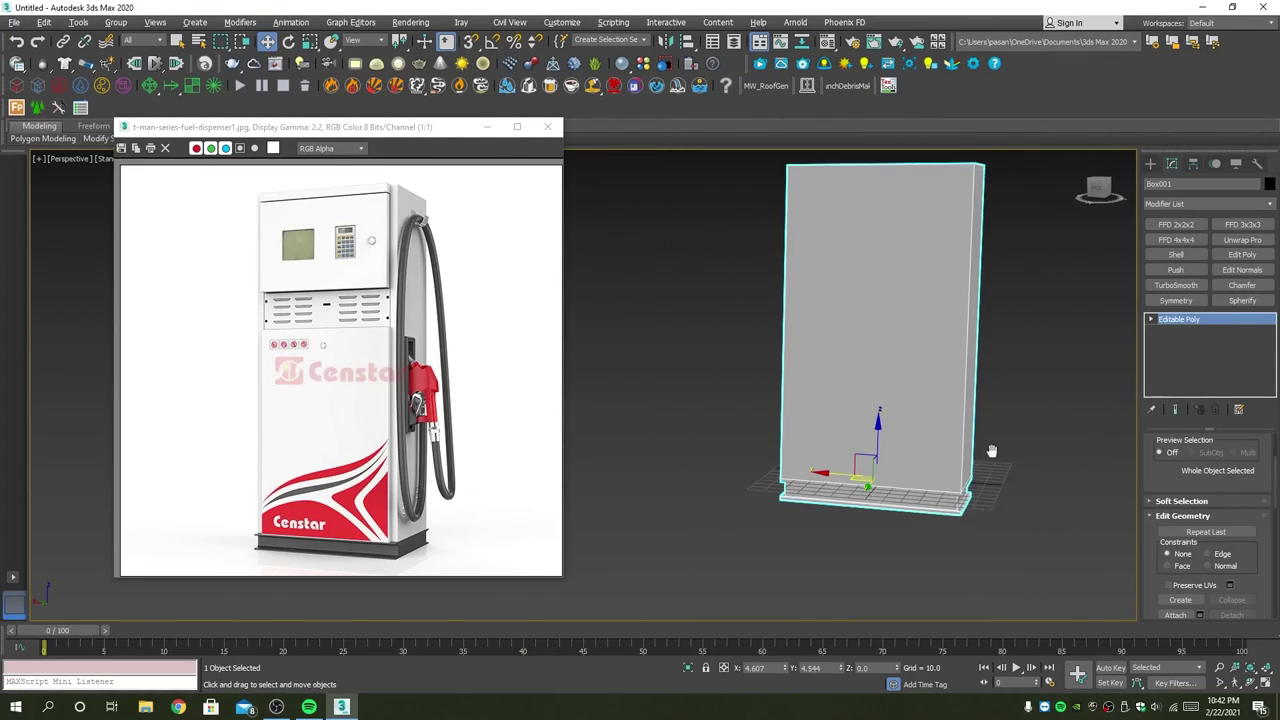
pyautogui.keyDown('alt'); pyautogui.moveTo(866, 451); pyautogui.dragTo(898, 463, button='middle'); pyautogui.keyUp('alt')
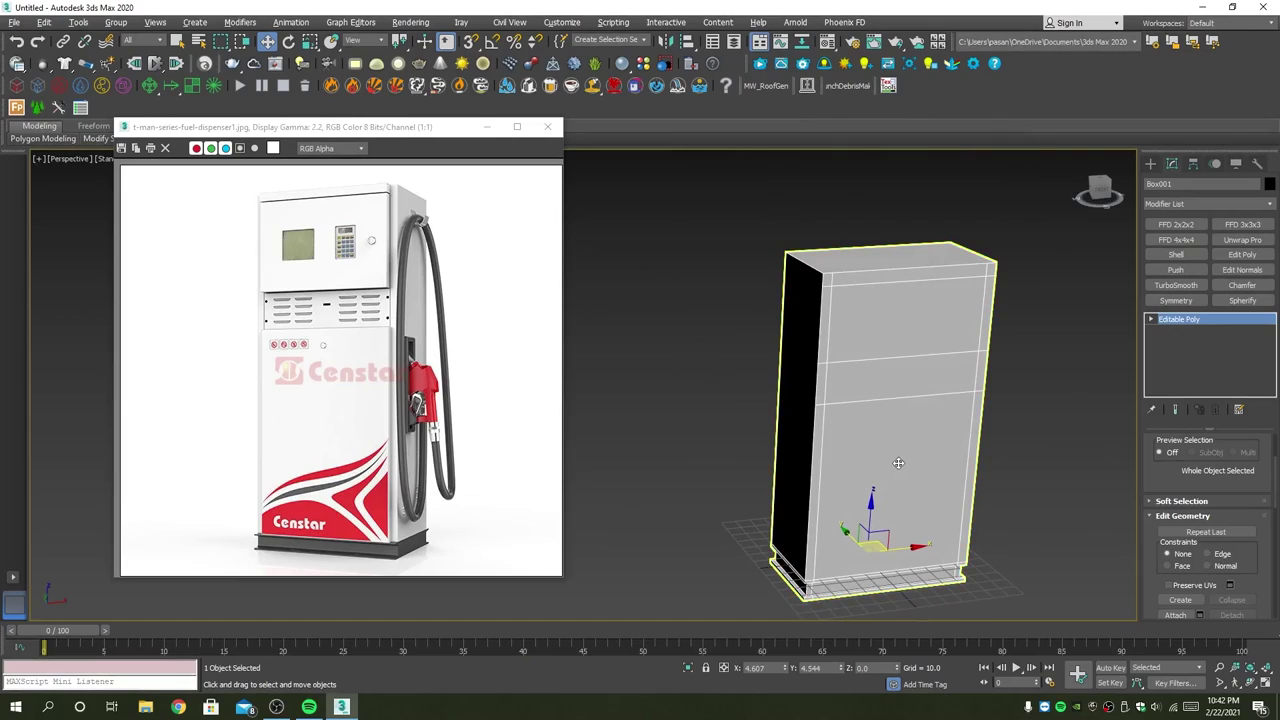
pyautogui.press('4')
pyautogui.press('q')
pyautogui.click(884, 437)
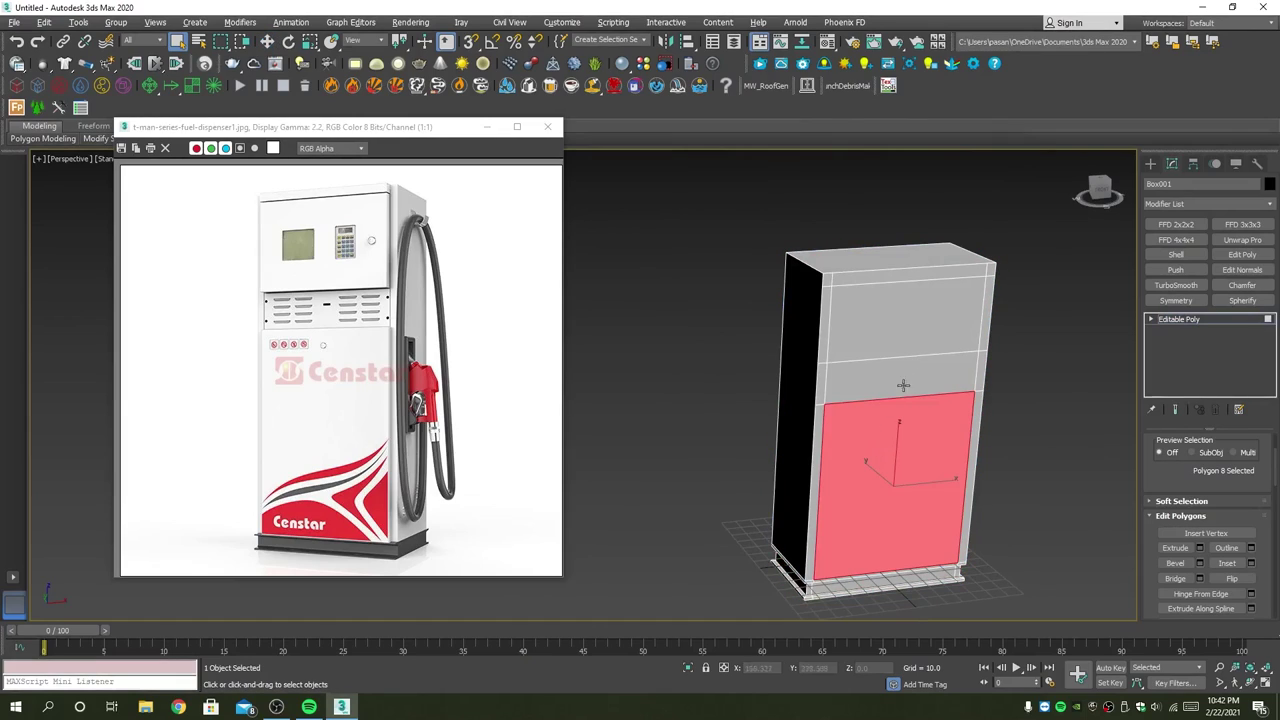
pyautogui.scroll(3, 903, 385)
pyautogui.keyDown('ctrl'); pyautogui.click(895, 324); pyautogui.keyUp('ctrl')
pyautogui.keyDown('ctrl'); pyautogui.click(871, 261); pyautogui.keyUp('ctrl')
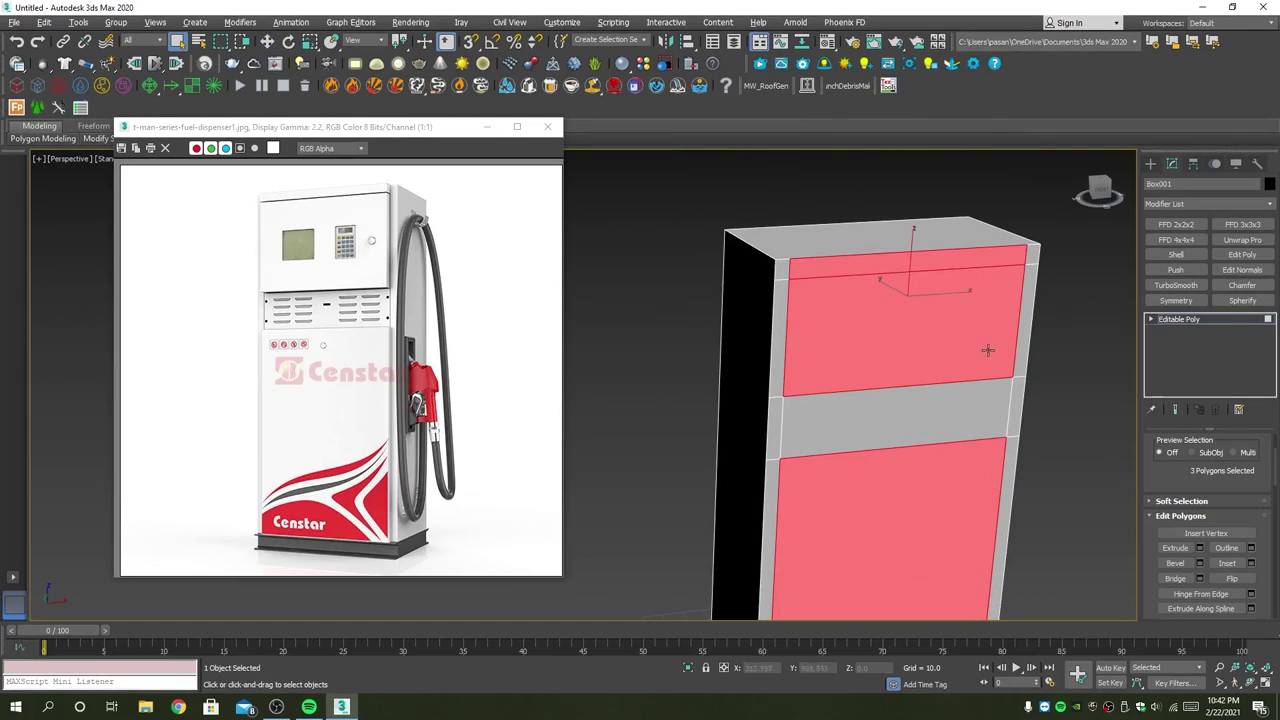
# Step: Try a bevel of about 6.2 height on the three front faces, then cancel it
pyautogui.click(1200, 563)
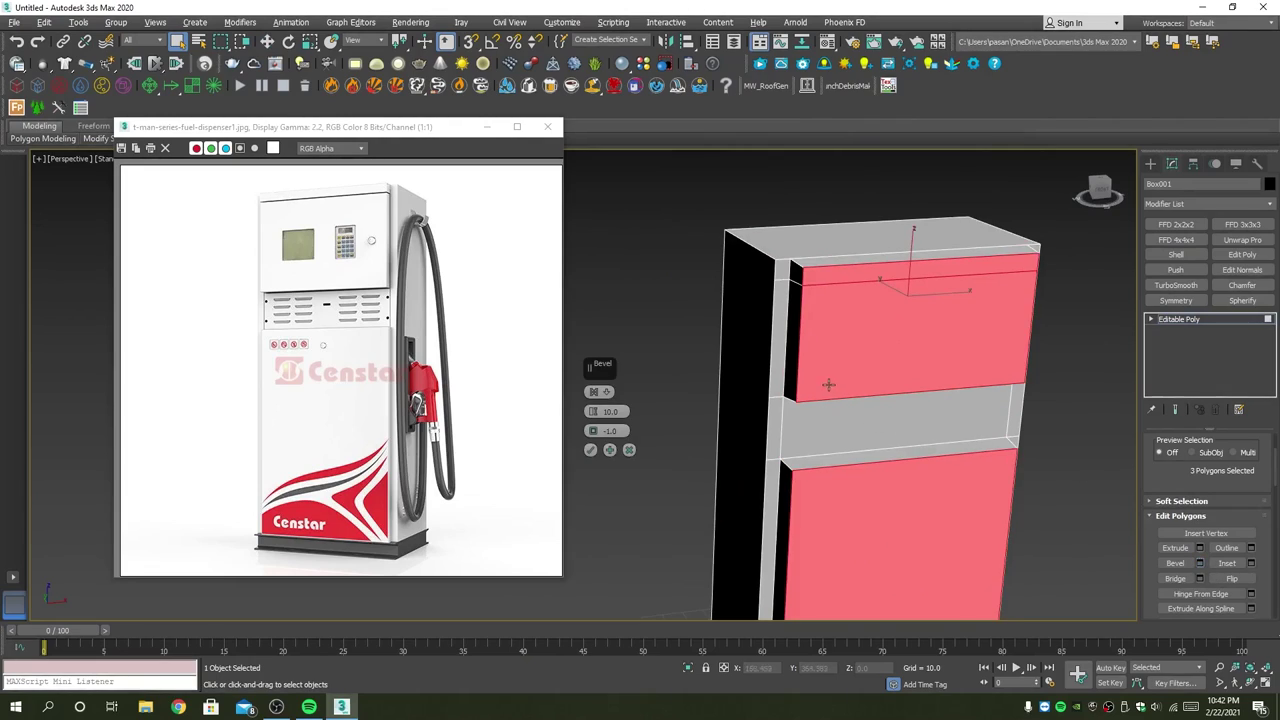
pyautogui.keyDown('alt'); pyautogui.moveTo(829, 385); pyautogui.dragTo(894, 354, button='middle'); pyautogui.keyUp('alt')
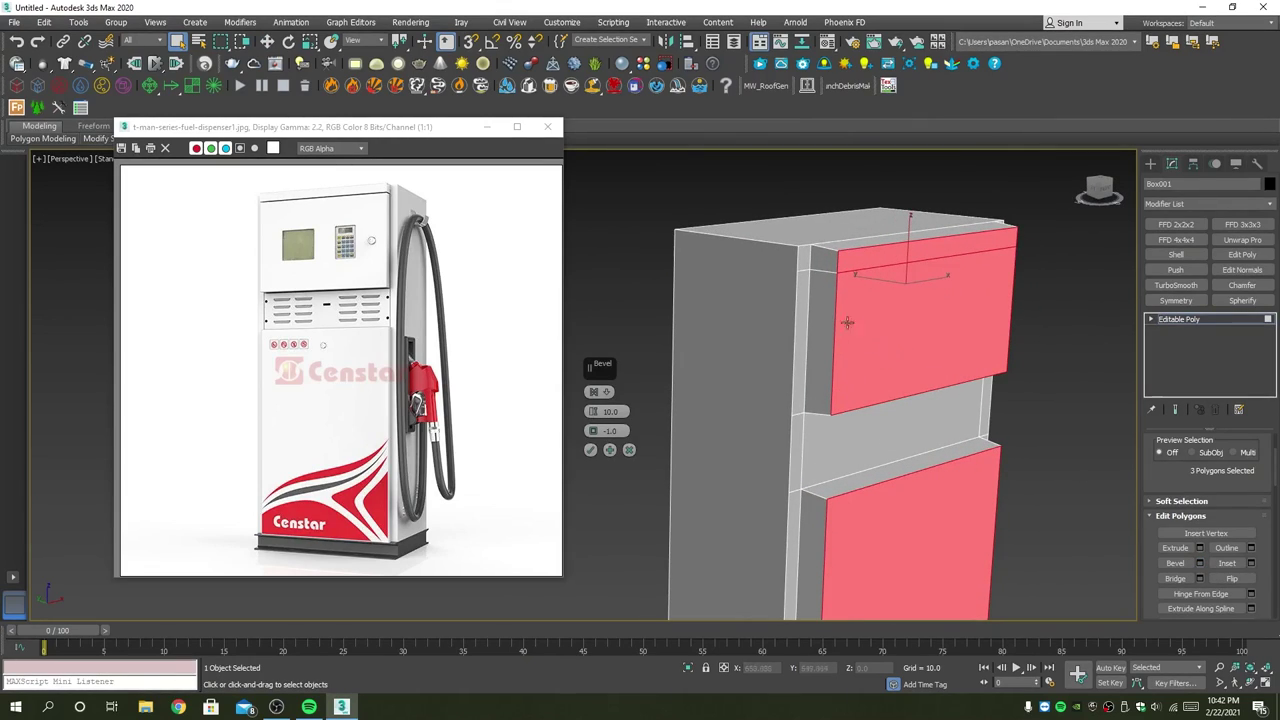
pyautogui.rightClick(593, 430)
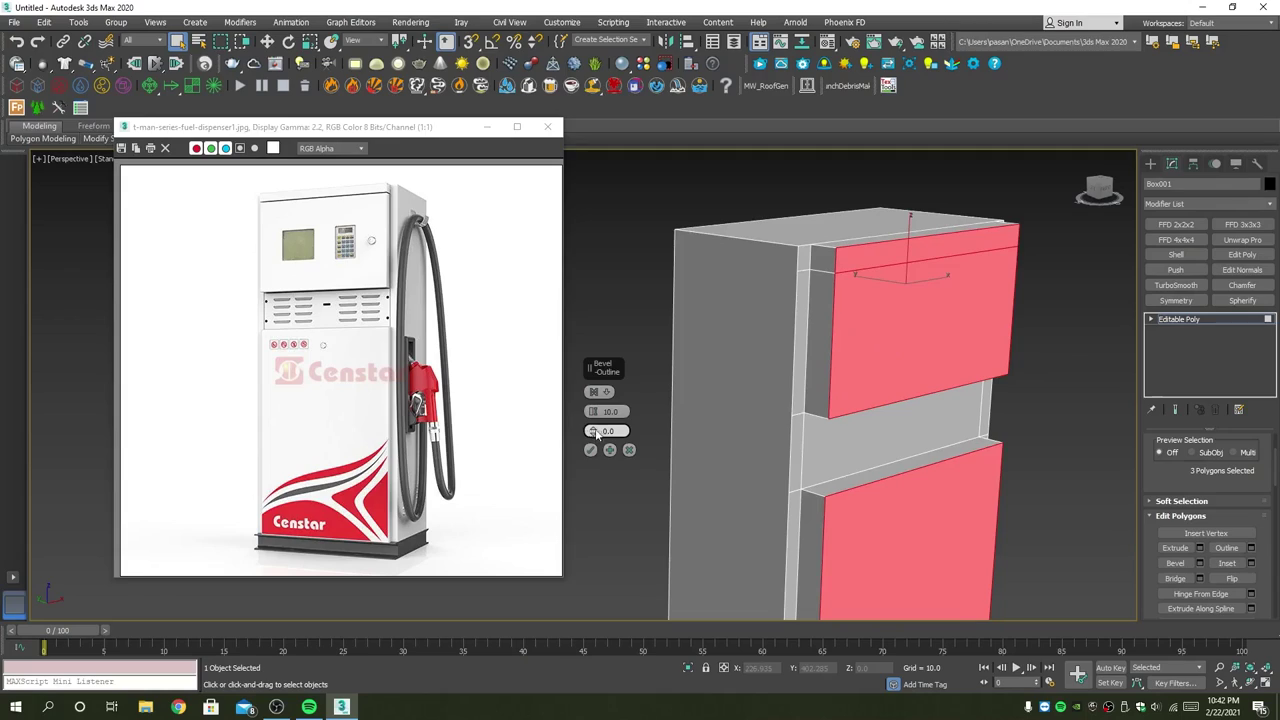
pyautogui.click(595, 392)
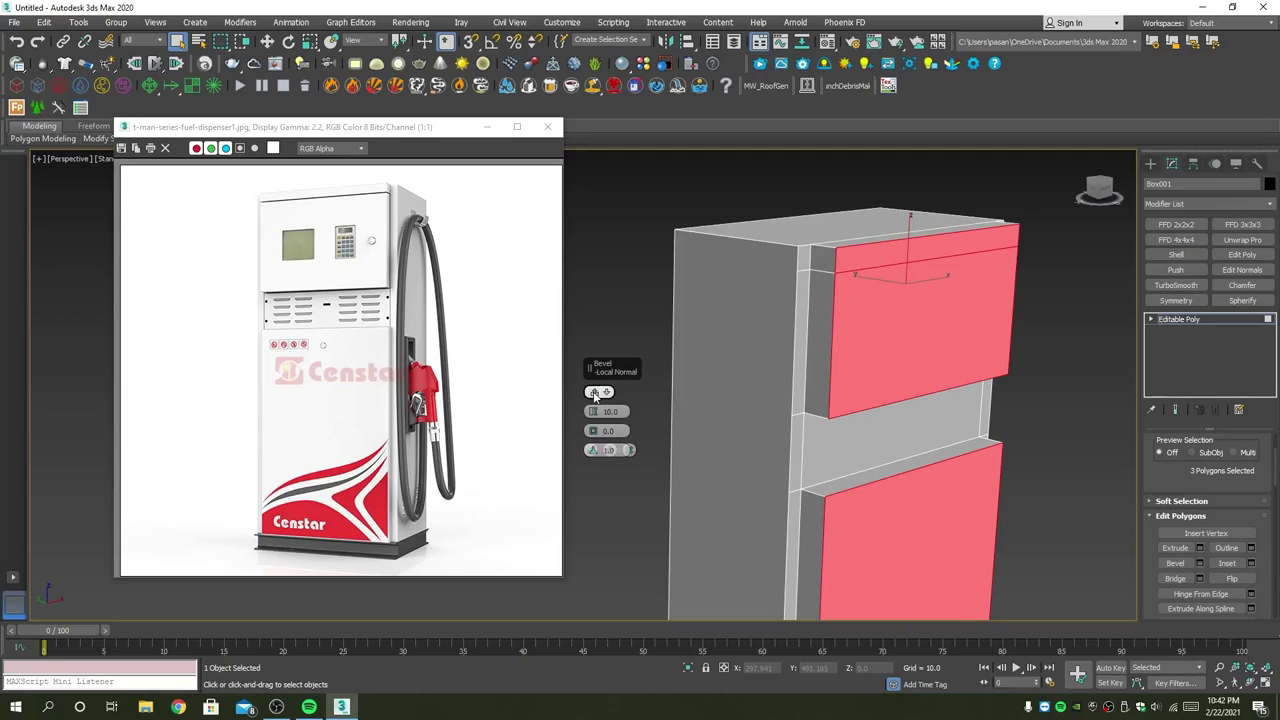
pyautogui.moveTo(593, 433); pyautogui.dragTo(594, 436)
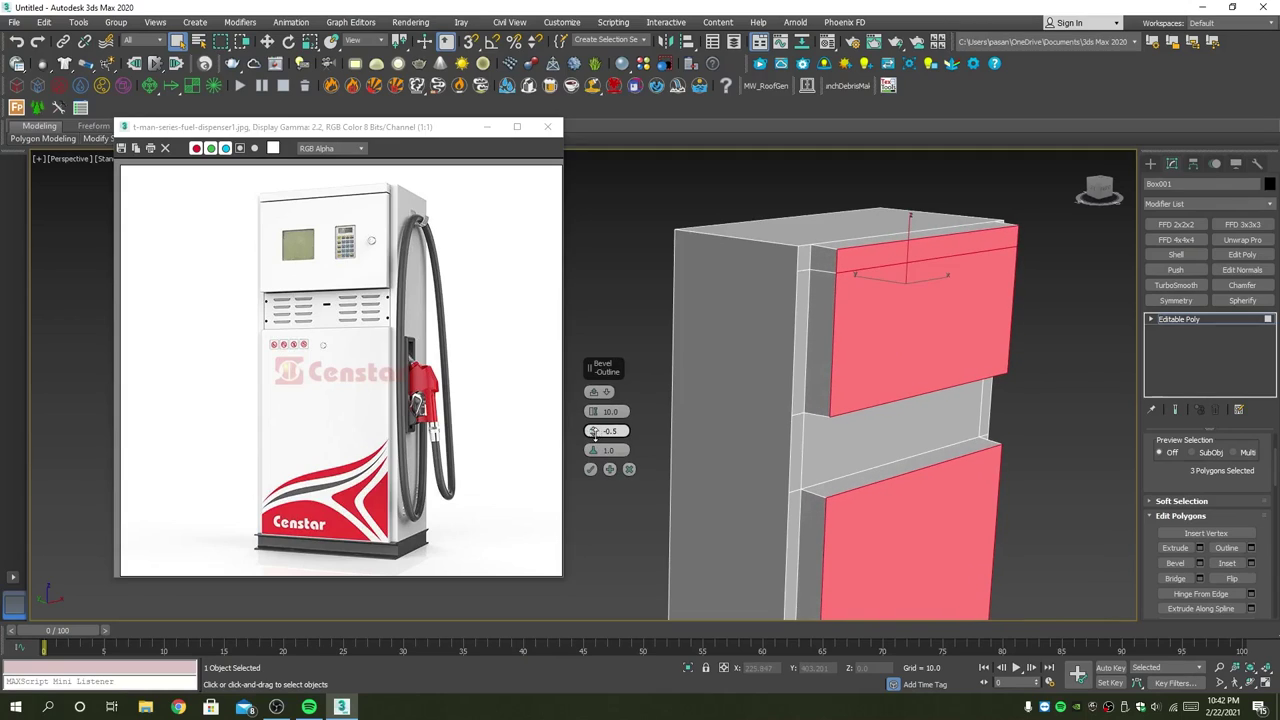
pyautogui.rightClick(594, 432)
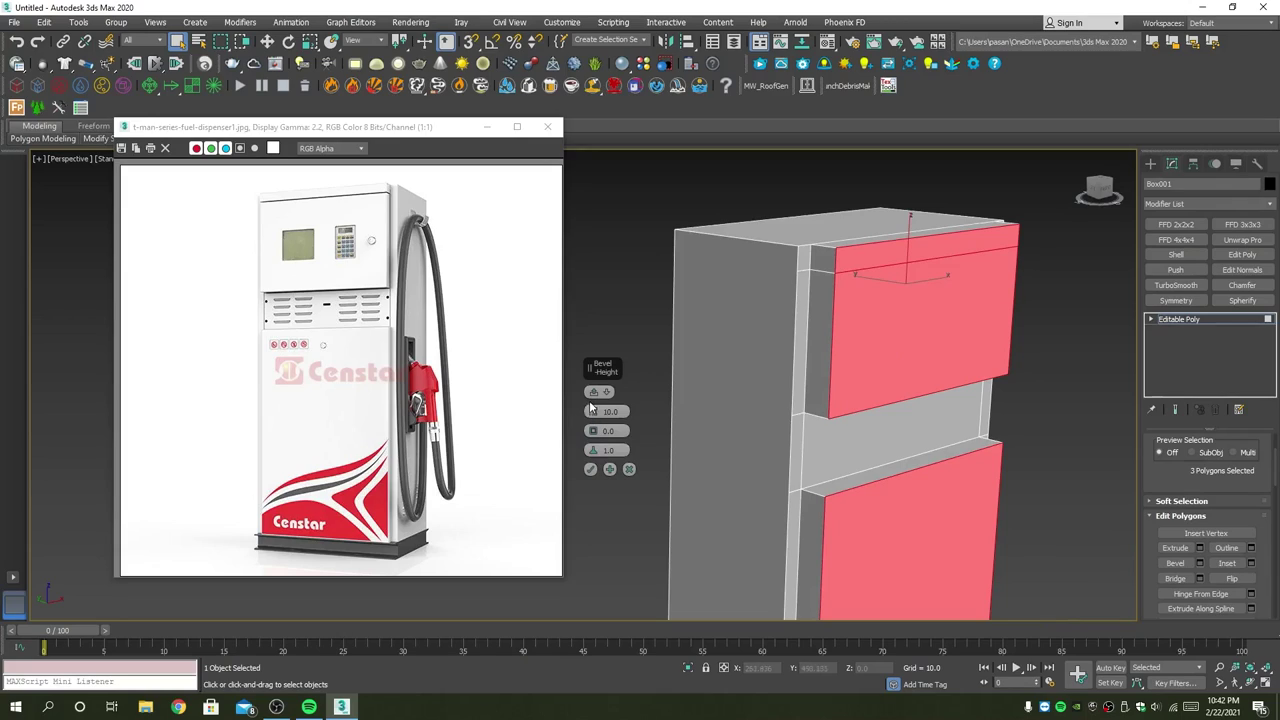
pyautogui.click(593, 392)
pyautogui.click(593, 415)
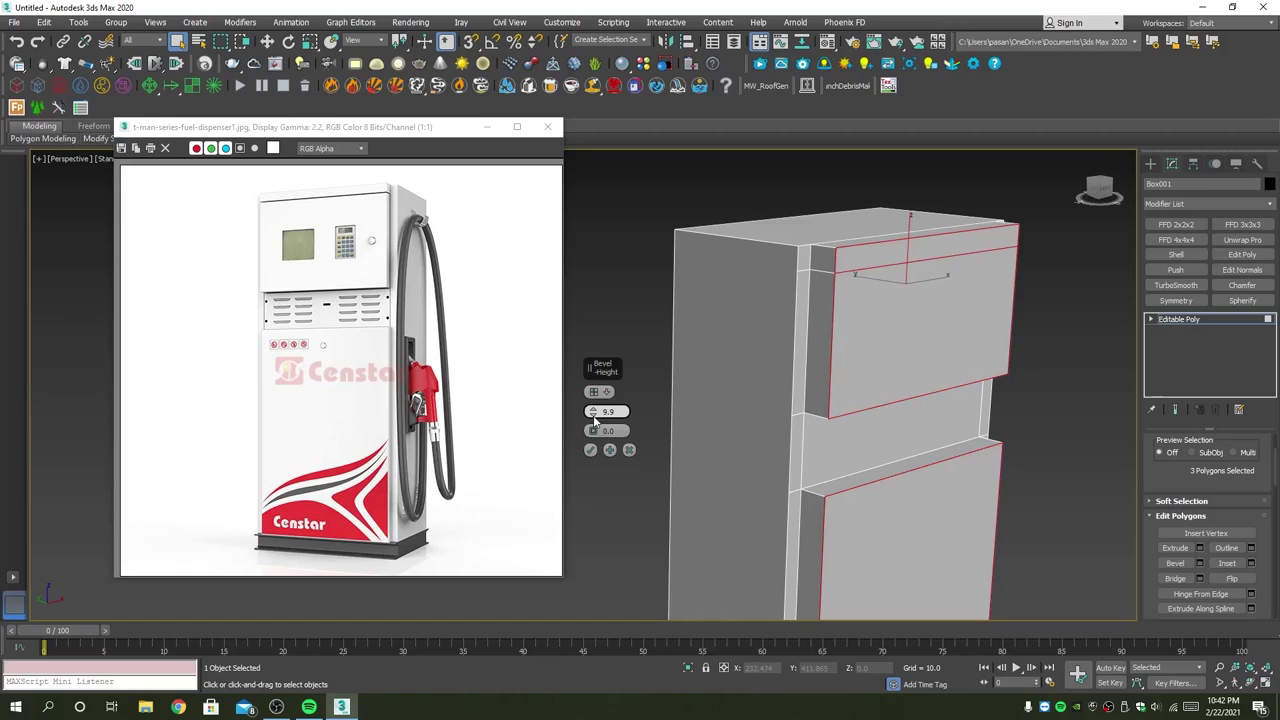
pyautogui.moveTo(594, 422); pyautogui.dragTo(592, 434)
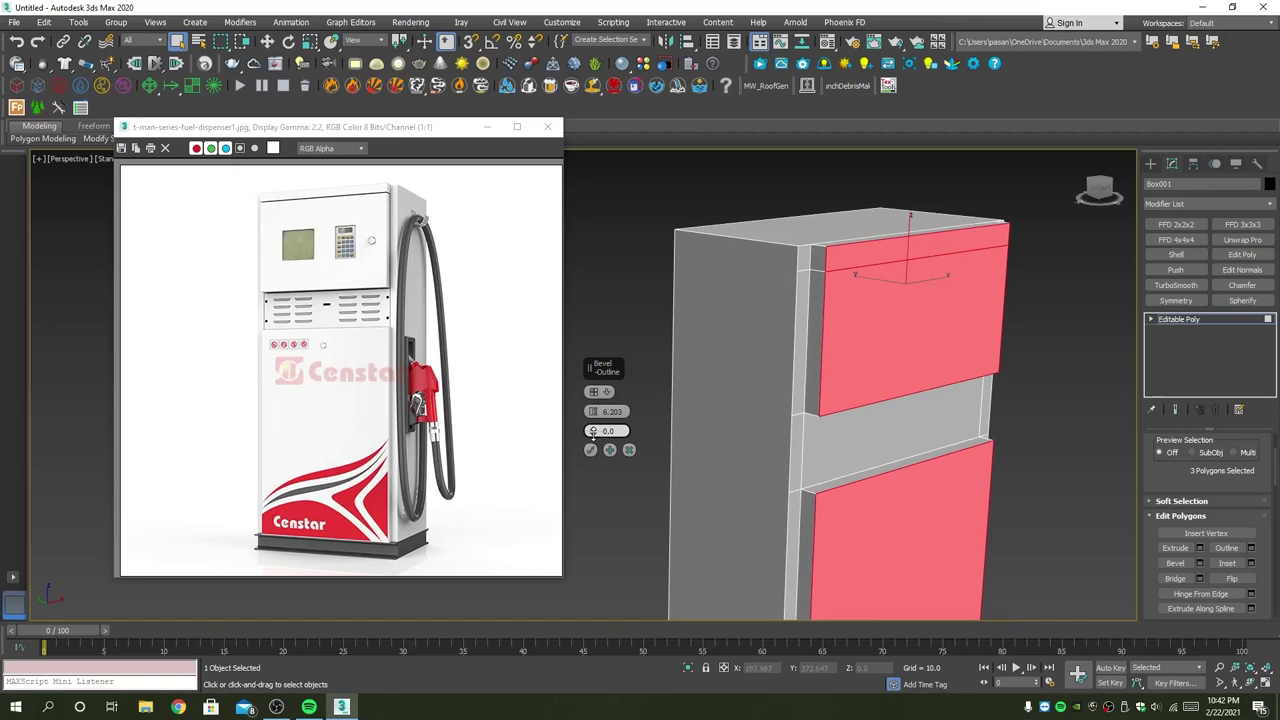
pyautogui.keyDown('alt'); pyautogui.moveTo(700, 340); pyautogui.dragTo(790, 341, button='middle'); pyautogui.keyUp('alt')
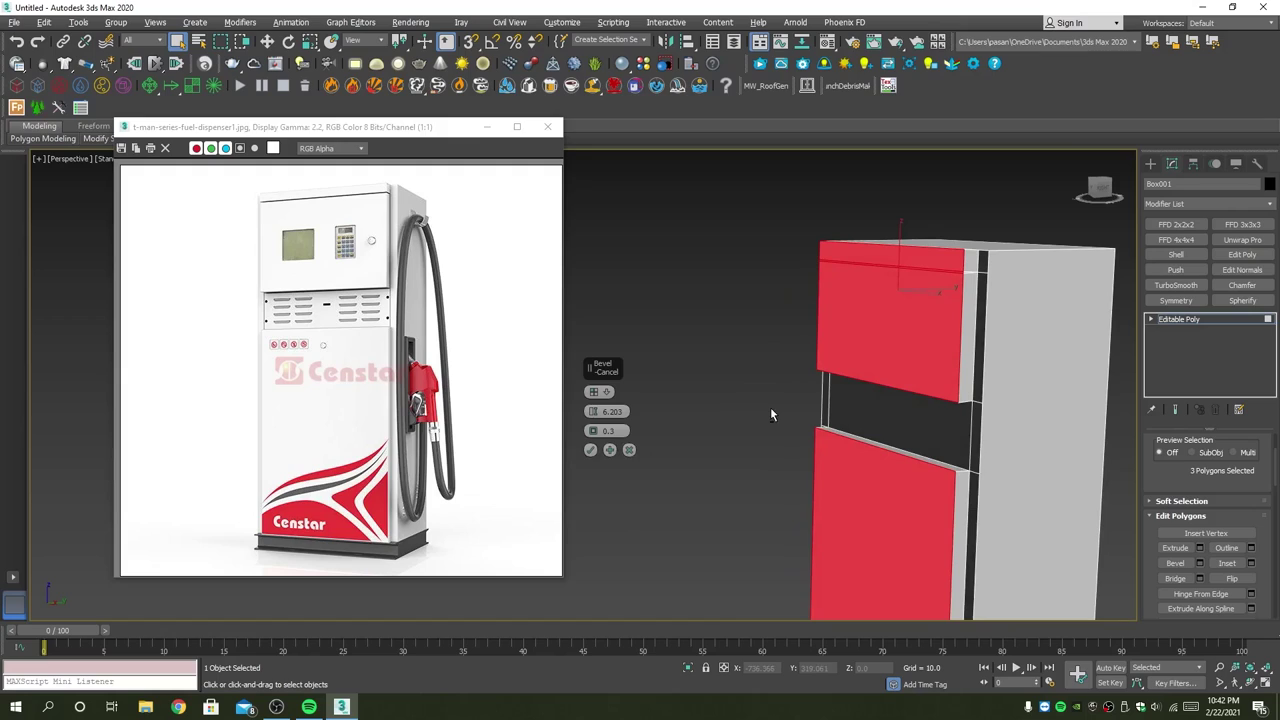
pyautogui.click(629, 449)
# Step: Select the top front edge of the box at Edge level
pyautogui.keyDown('alt'); pyautogui.moveTo(735, 421); pyautogui.dragTo(843, 377, button='middle'); pyautogui.keyUp('alt')
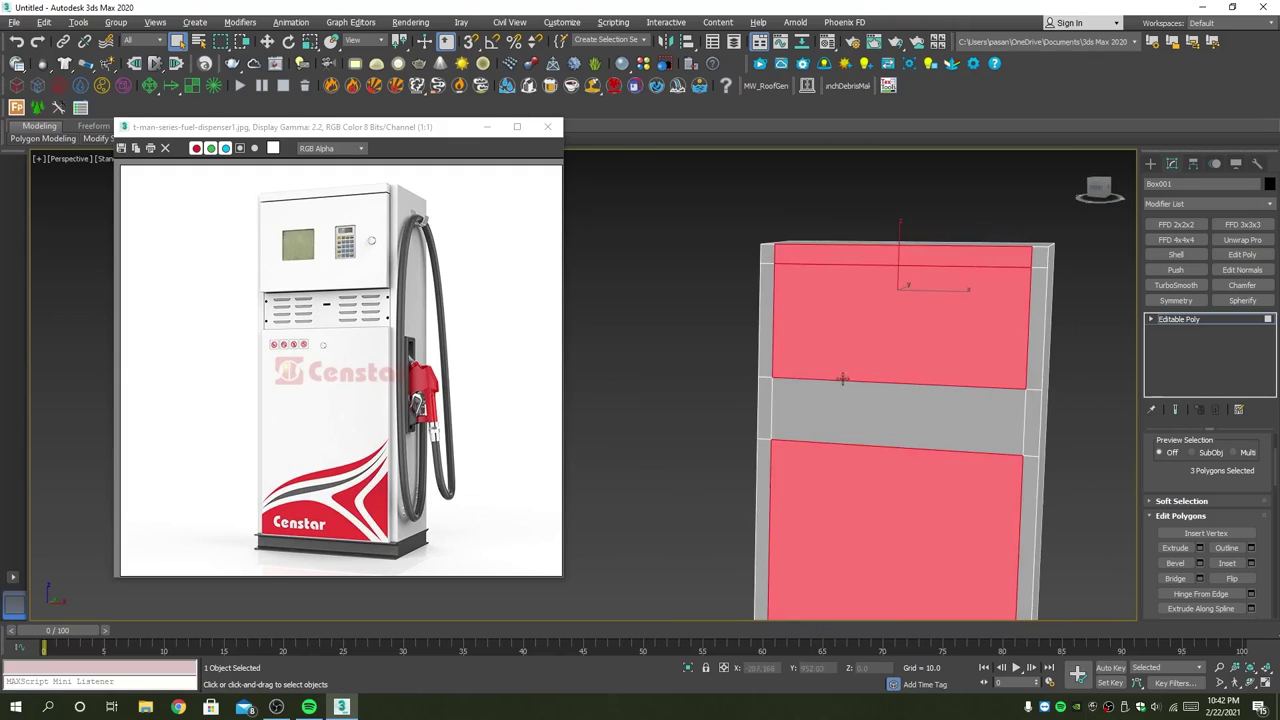
pyautogui.press('2')
pyautogui.click(848, 262)
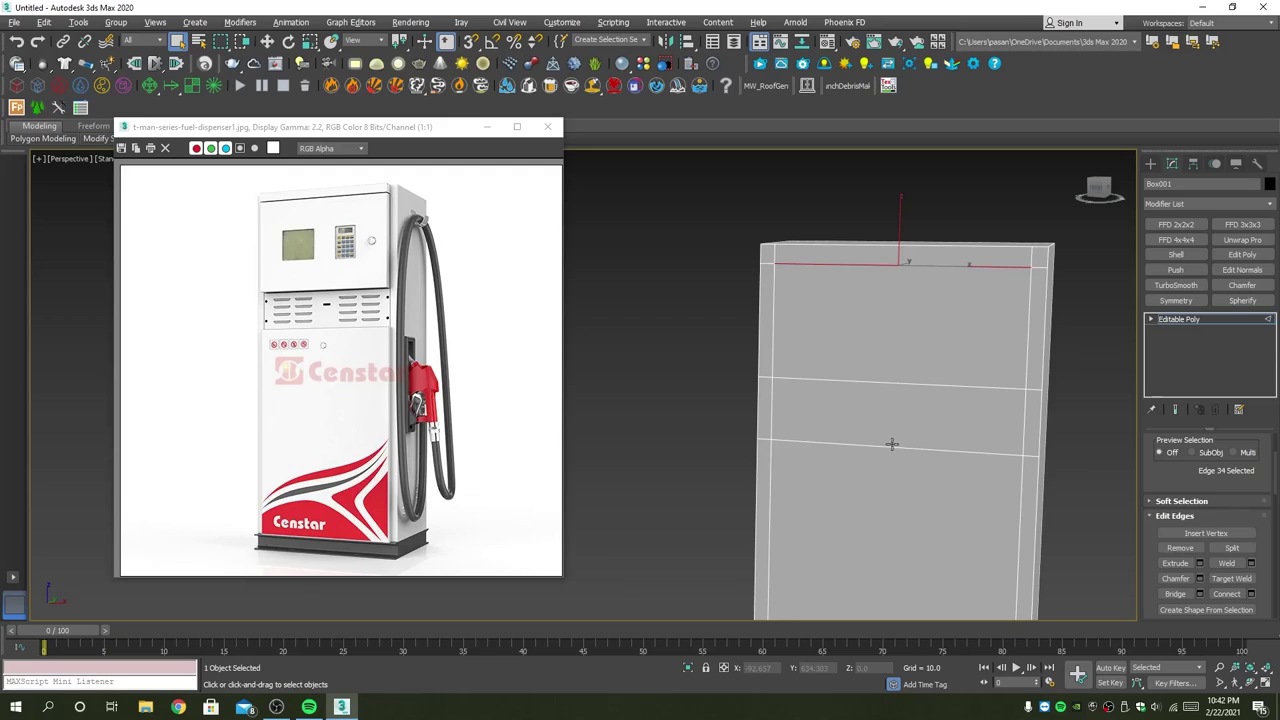
# Step: Extrude the top front edge with negative height and a small width to form a groove
pyautogui.click(1200, 563)
pyautogui.moveTo(789, 305)
pyautogui.keyDown('alt'); pyautogui.mouseDown(button='middle')
pyautogui.moveTo(885, 317)
pyautogui.moveTo(810, 290)
pyautogui.moveTo(760, 320)
pyautogui.mouseUp(button='middle'); pyautogui.keyUp('alt')
pyautogui.moveTo(592, 411); pyautogui.dragTo(638, 470)
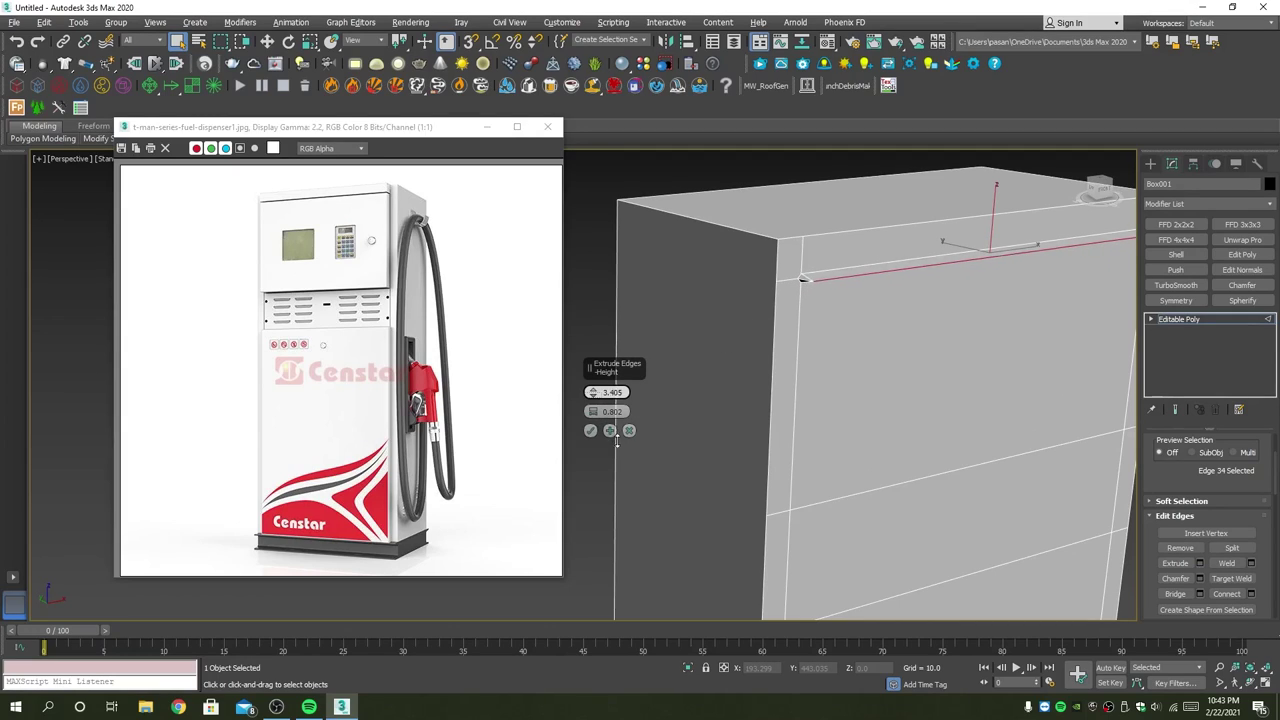
pyautogui.keyDown('alt'); pyautogui.moveTo(851, 352); pyautogui.dragTo(771, 343, button='middle'); pyautogui.keyUp('alt')
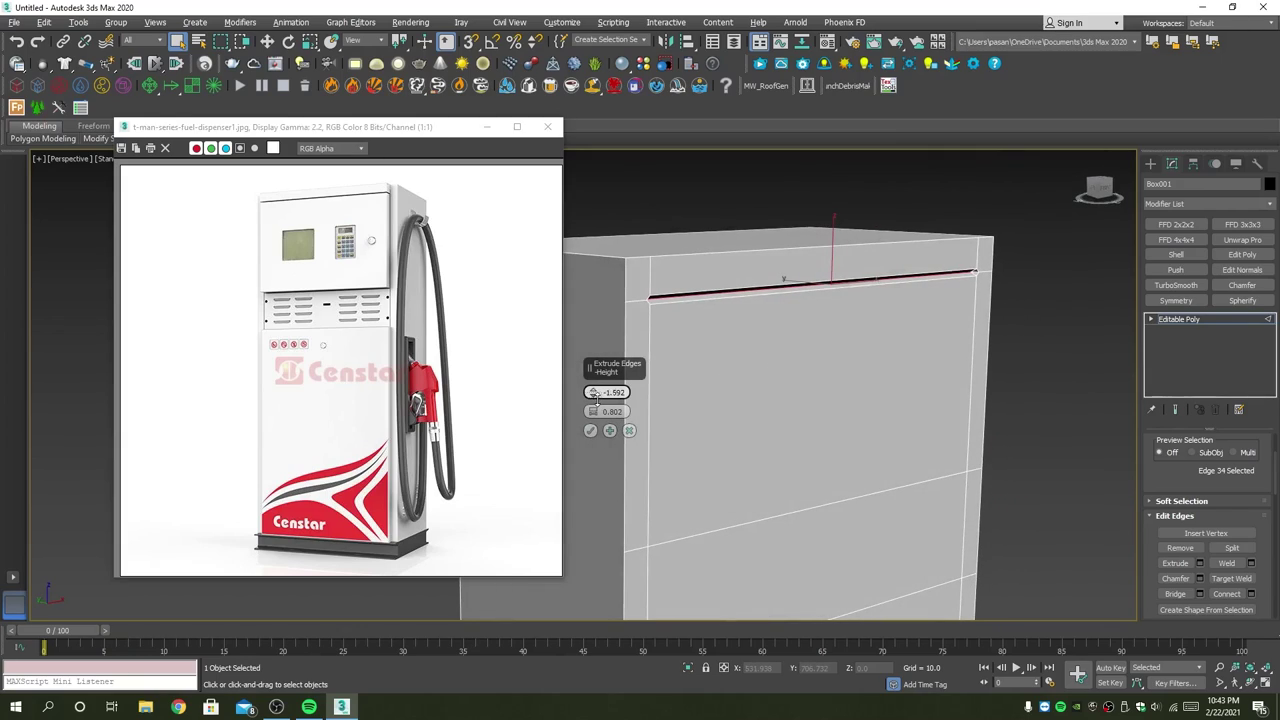
pyautogui.moveTo(593, 393); pyautogui.dragTo(597, 416)
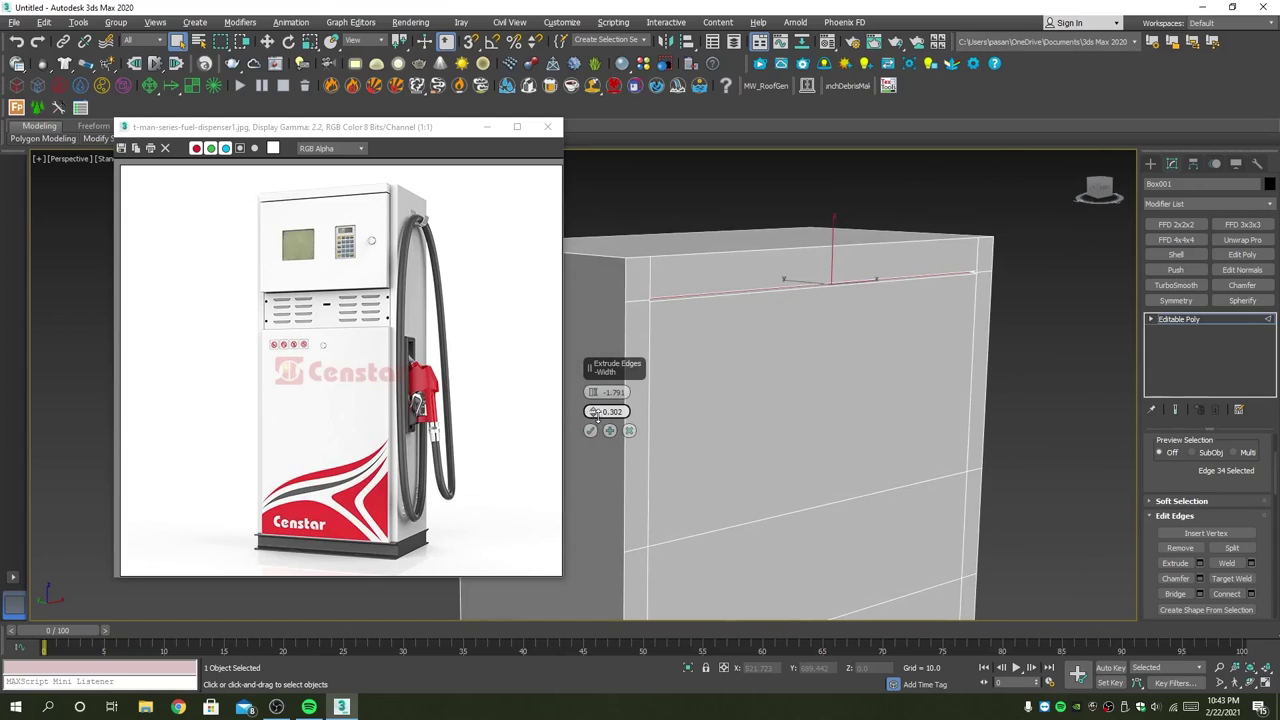
pyautogui.click(591, 430)
# Step: Extrude the top strip, upper panel and lower front panel outward by 6.202
pyautogui.moveTo(761, 411)
pyautogui.mouseDown(button='middle')
pyautogui.moveTo(774, 389)
pyautogui.moveTo(867, 356)
pyautogui.moveTo(853, 347)
pyautogui.moveTo(877, 357)
pyautogui.mouseUp(button='middle')
pyautogui.press('4')
pyautogui.click(853, 292)
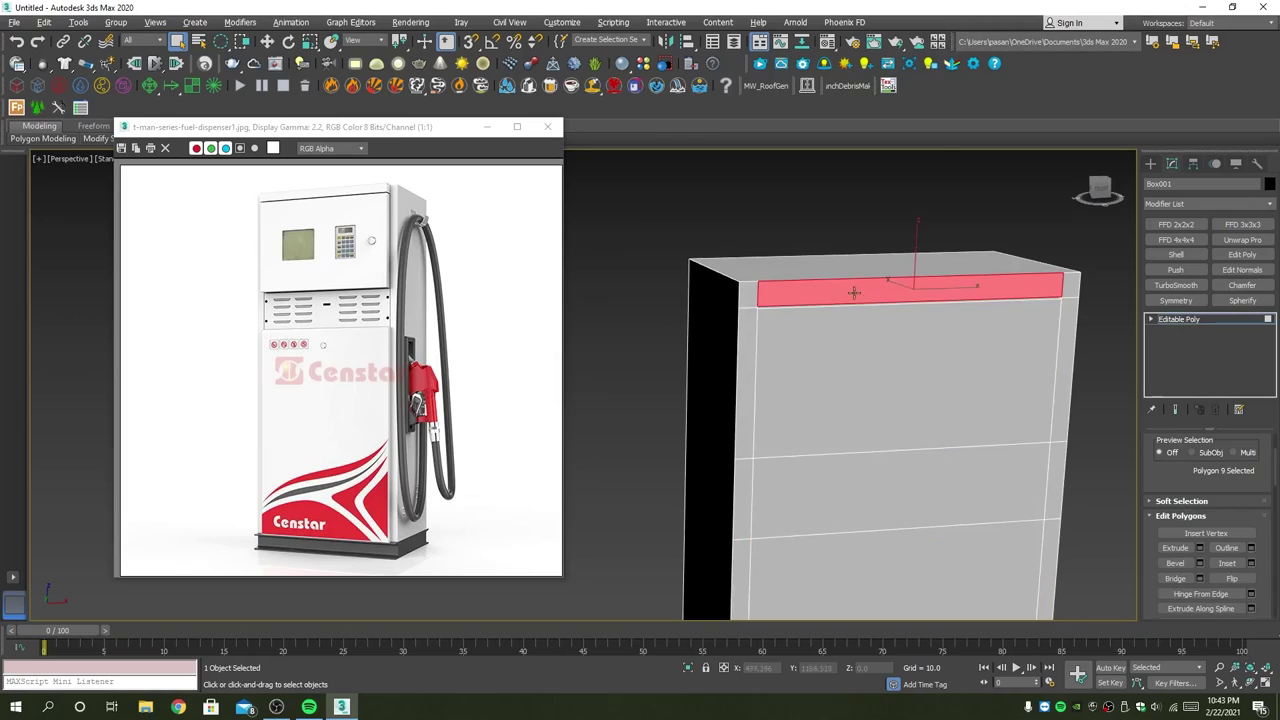
pyautogui.keyDown('ctrl'); pyautogui.click(853, 365); pyautogui.keyUp('ctrl')
pyautogui.scroll(-2, 863, 400)
pyautogui.moveTo(863, 400)
pyautogui.keyDown('alt'); pyautogui.mouseDown(button='middle')
pyautogui.moveTo(923, 323)
pyautogui.moveTo(945, 326)
pyautogui.mouseUp(button='middle'); pyautogui.keyUp('alt')
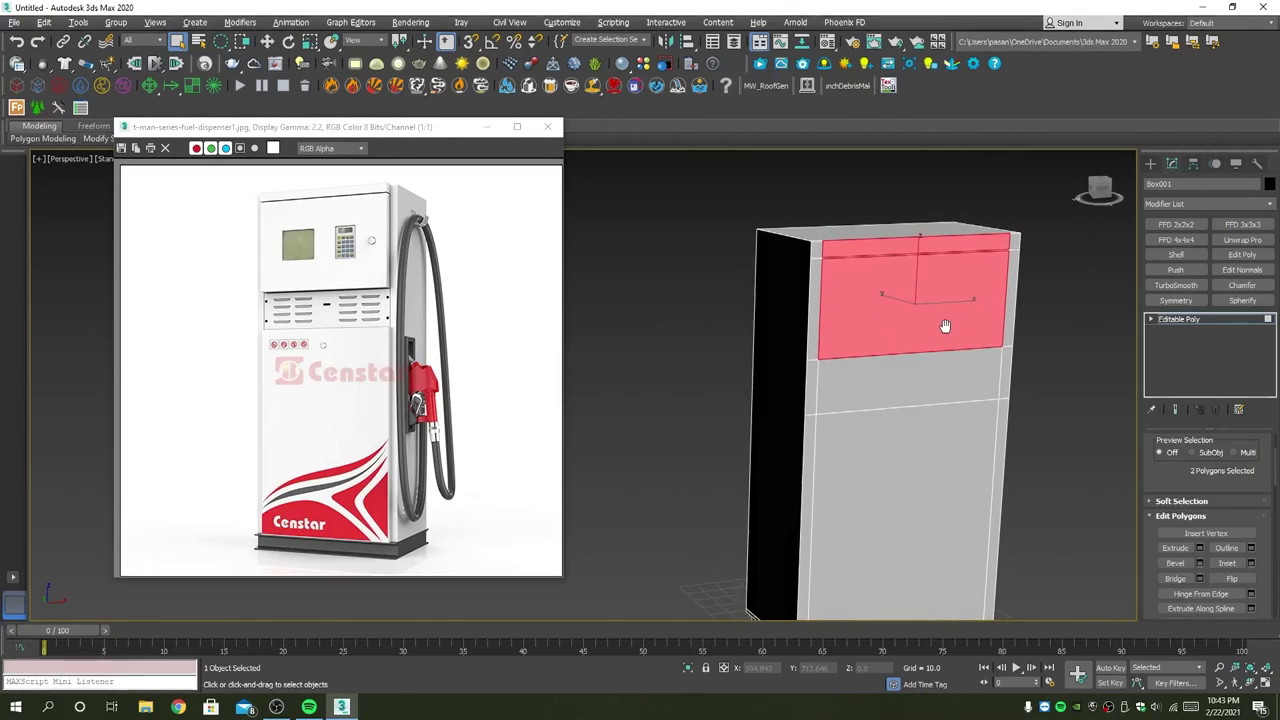
pyautogui.keyDown('ctrl'); pyautogui.click(943, 442); pyautogui.keyUp('ctrl')
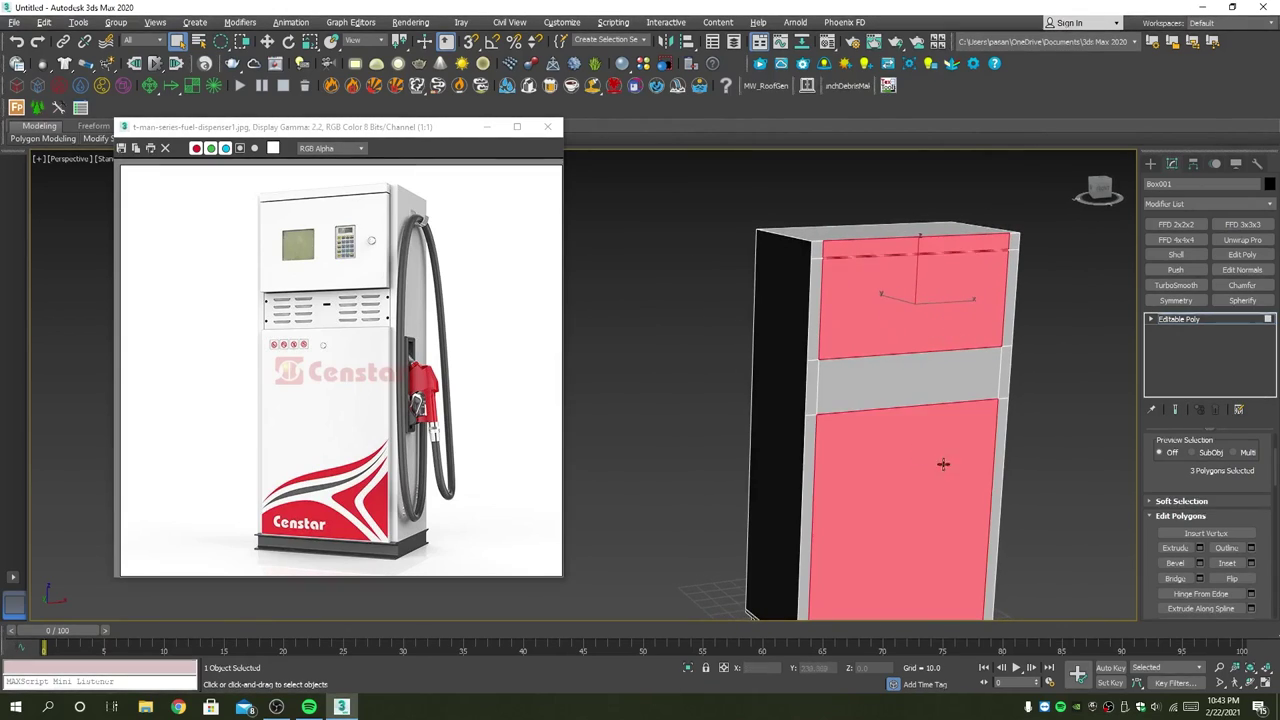
pyautogui.click(1200, 547)
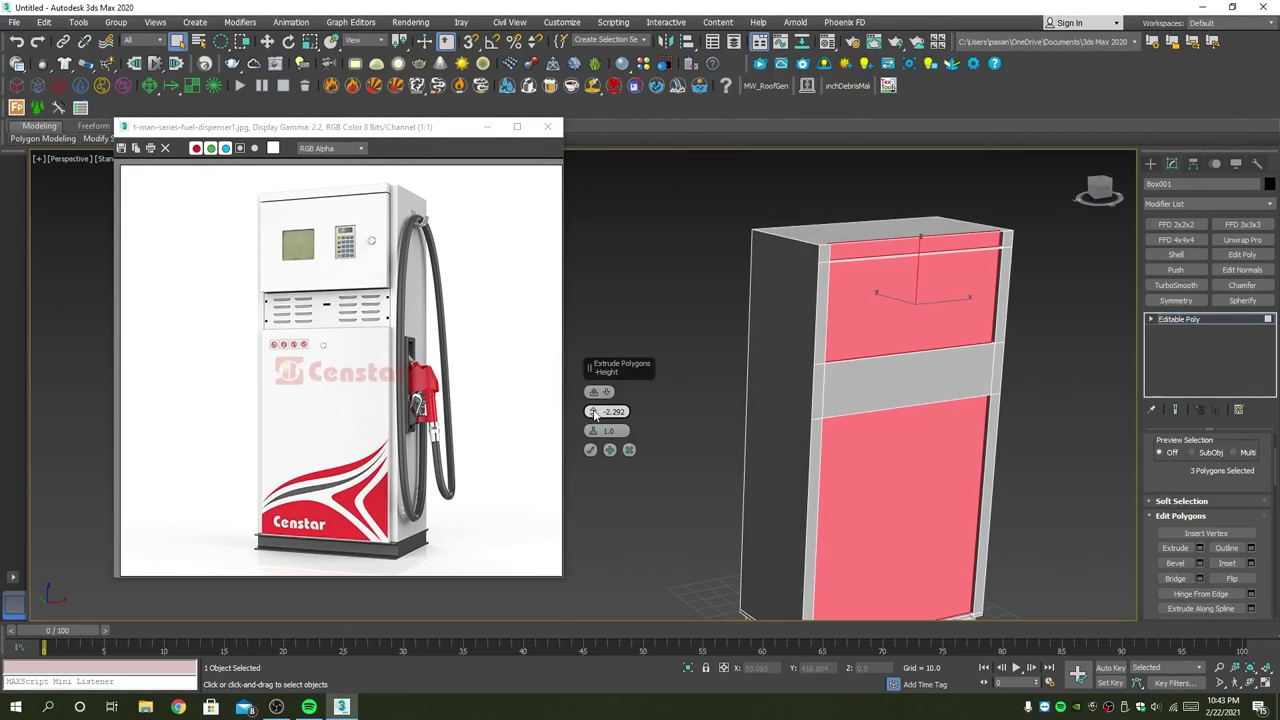
pyautogui.moveTo(593, 413); pyautogui.dragTo(592, 355)
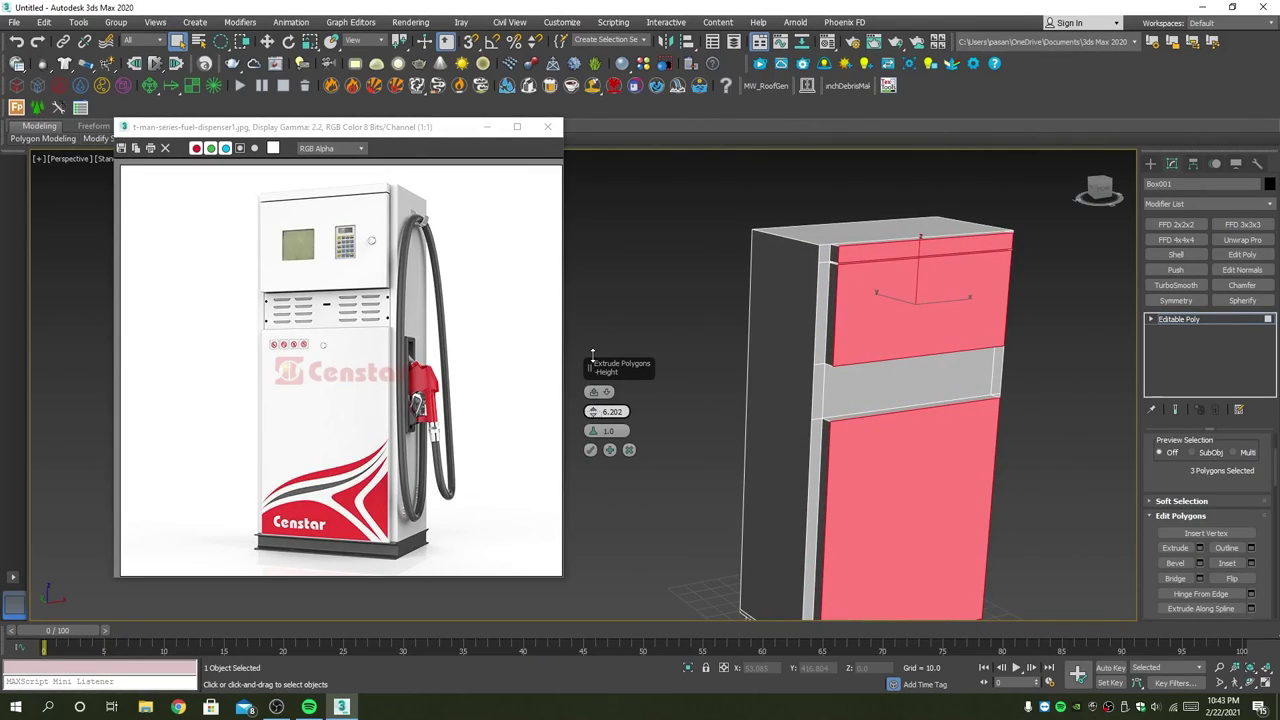
pyautogui.click(591, 451)
# Step: Select the recessed middle band between the front panels
pyautogui.moveTo(686, 400)
pyautogui.keyDown('alt'); pyautogui.mouseDown(button='middle')
pyautogui.moveTo(862, 372)
pyautogui.moveTo(823, 389)
pyautogui.mouseUp(button='middle'); pyautogui.keyUp('alt')
pyautogui.scroll(3, 840, 409)
pyautogui.click(823, 389)
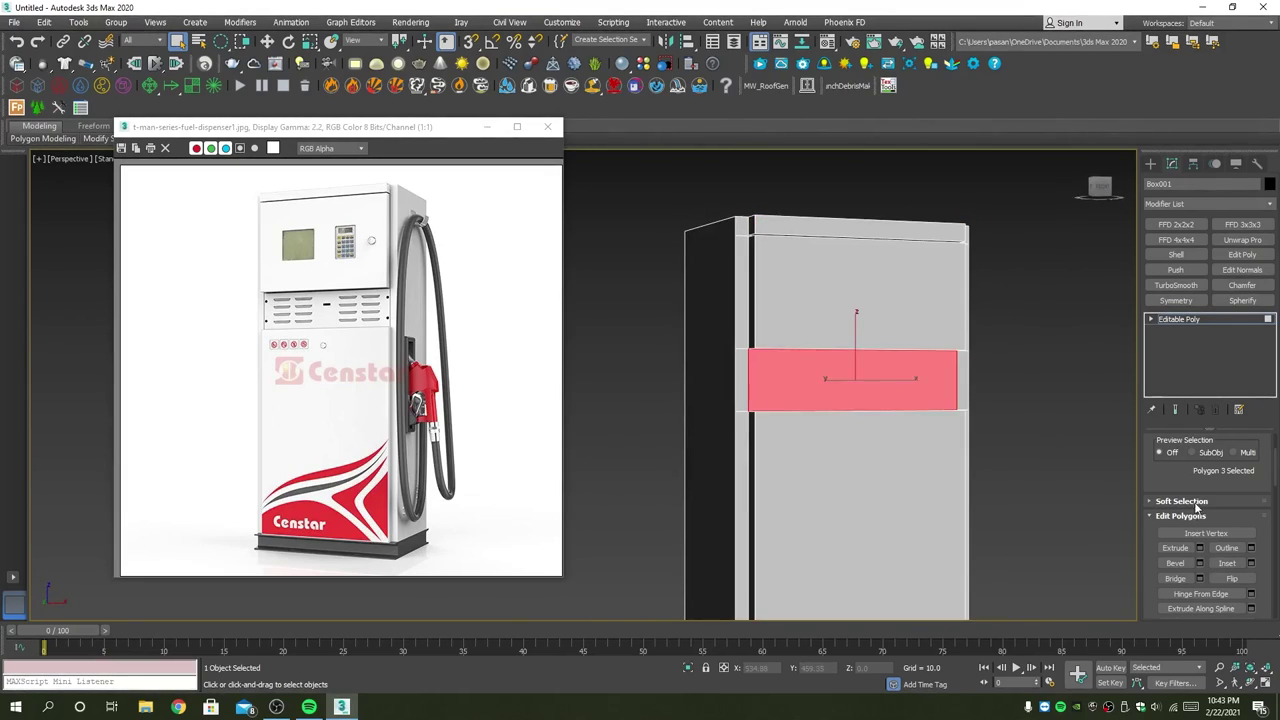
# Step: Select the four border edges around the middle band
pyautogui.scroll(3, 1197, 508)
pyautogui.click(1202, 457)
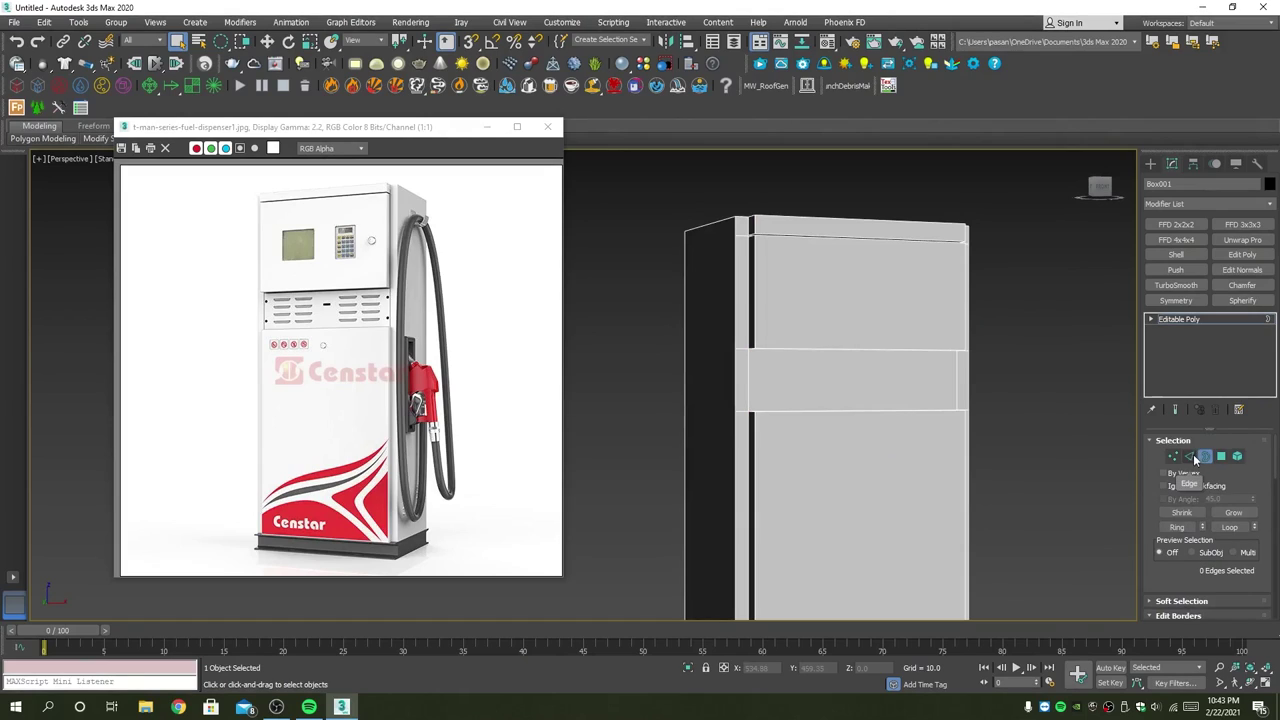
pyautogui.press('4')
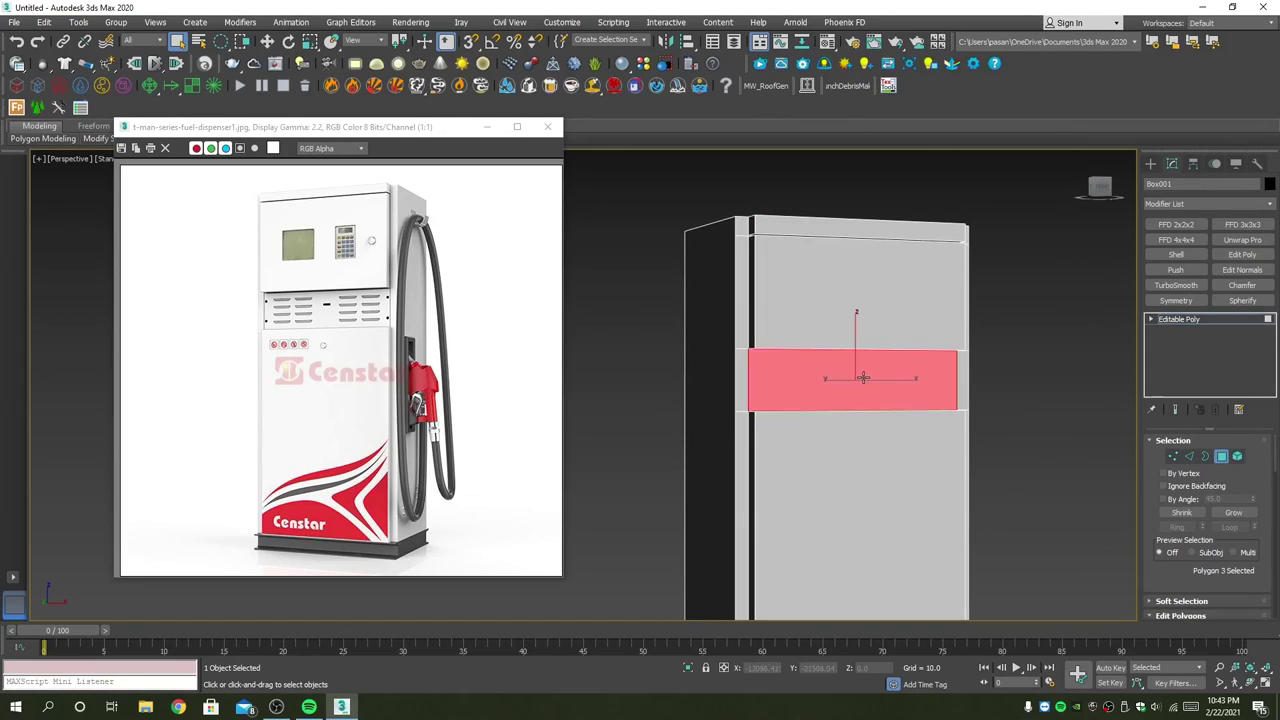
pyautogui.click(1188, 457)
pyautogui.keyDown('alt'); pyautogui.moveTo(934, 397); pyautogui.dragTo(916, 427, button='middle'); pyautogui.keyUp('alt')
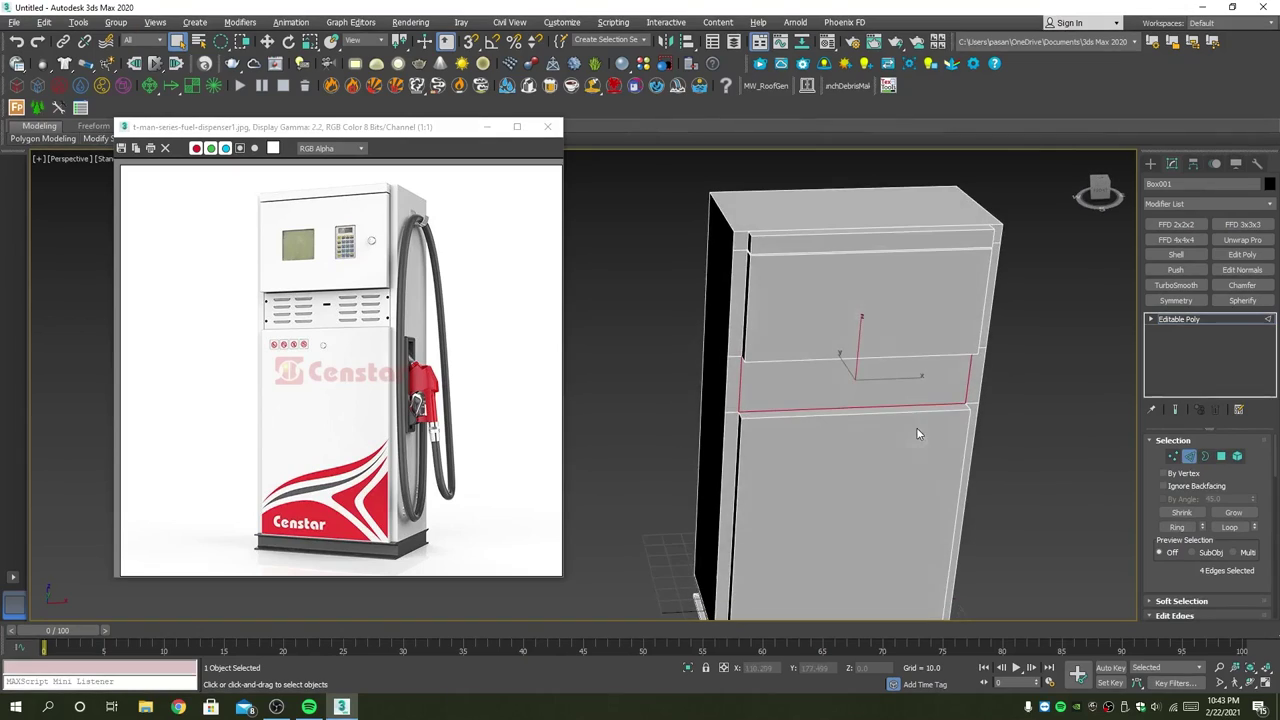
pyautogui.scroll(3, 913, 431)
pyautogui.scroll(-2, 1233, 578)
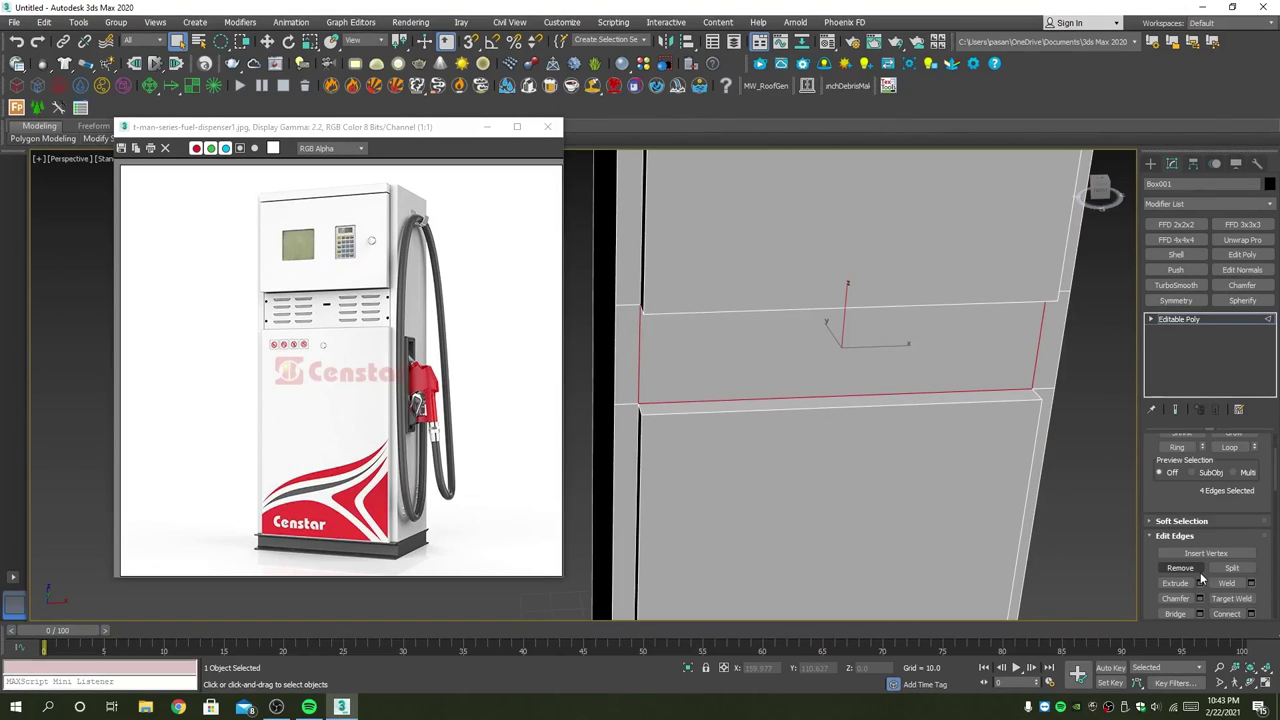
# Step: Extrude the band's edges into a groove about 1.0 wide
pyautogui.click(1199, 583)
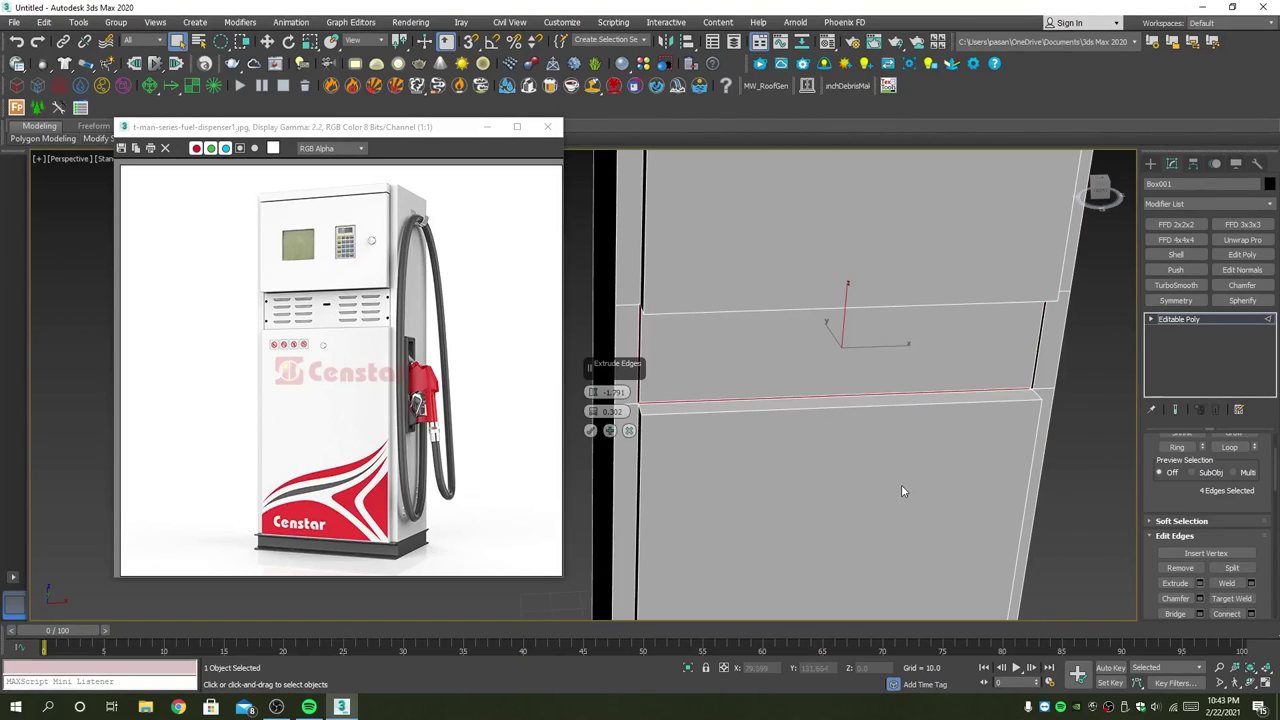
pyautogui.moveTo(901, 491)
pyautogui.mouseDown(button='middle')
pyautogui.moveTo(1020, 386)
pyautogui.moveTo(971, 349)
pyautogui.moveTo(928, 357)
pyautogui.moveTo(953, 385)
pyautogui.moveTo(1071, 406)
pyautogui.moveTo(880, 430)
pyautogui.moveTo(827, 422)
pyautogui.mouseUp(button='middle')
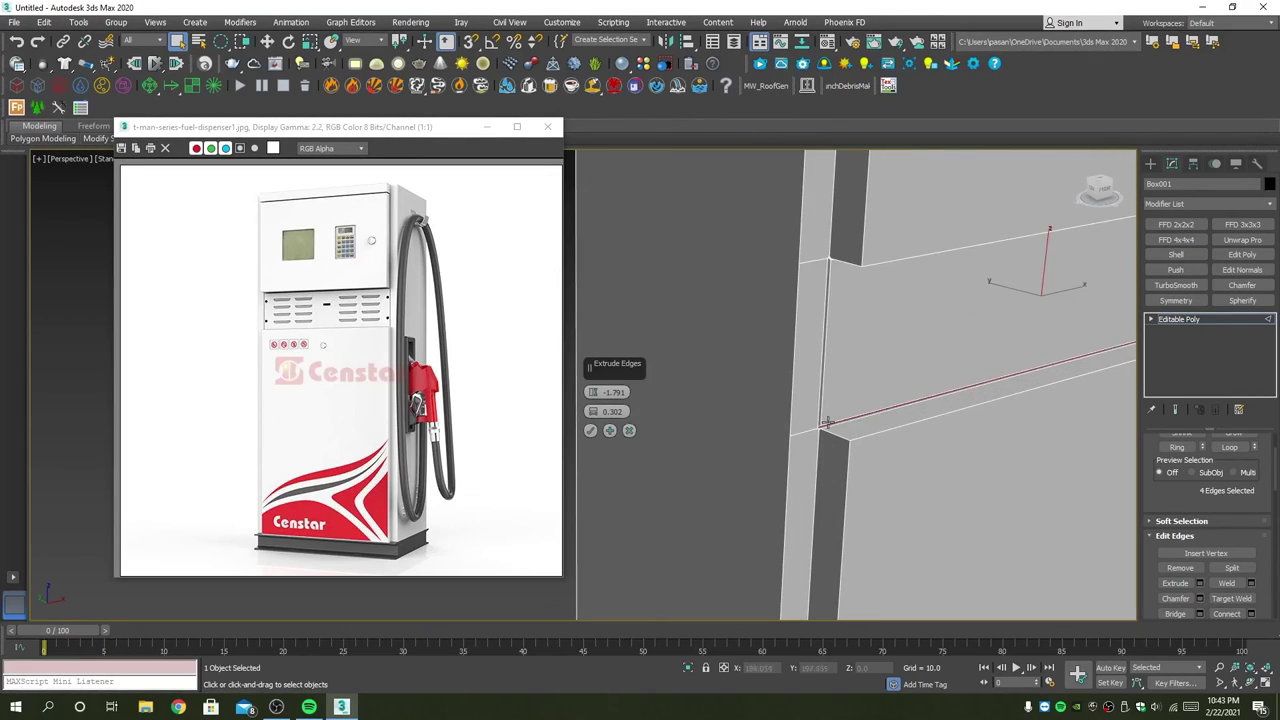
pyautogui.moveTo(592, 411)
pyautogui.mouseDown()
pyautogui.moveTo(593, 398)
pyautogui.moveTo(600, 408)
pyautogui.mouseUp()
pyautogui.click(590, 430)
# Step: Select the grooved middle band's face at polygon level
pyautogui.moveTo(760, 430)
pyautogui.keyDown('alt'); pyautogui.mouseDown(button='middle')
pyautogui.moveTo(851, 438)
pyautogui.moveTo(879, 379)
pyautogui.mouseUp(button='middle'); pyautogui.keyUp('alt')
pyautogui.press('4')
pyautogui.click(885, 321)
# Step: Inset the middle band face by 1.799
pyautogui.click(885, 321)
pyautogui.scroll(-2, 887, 323)
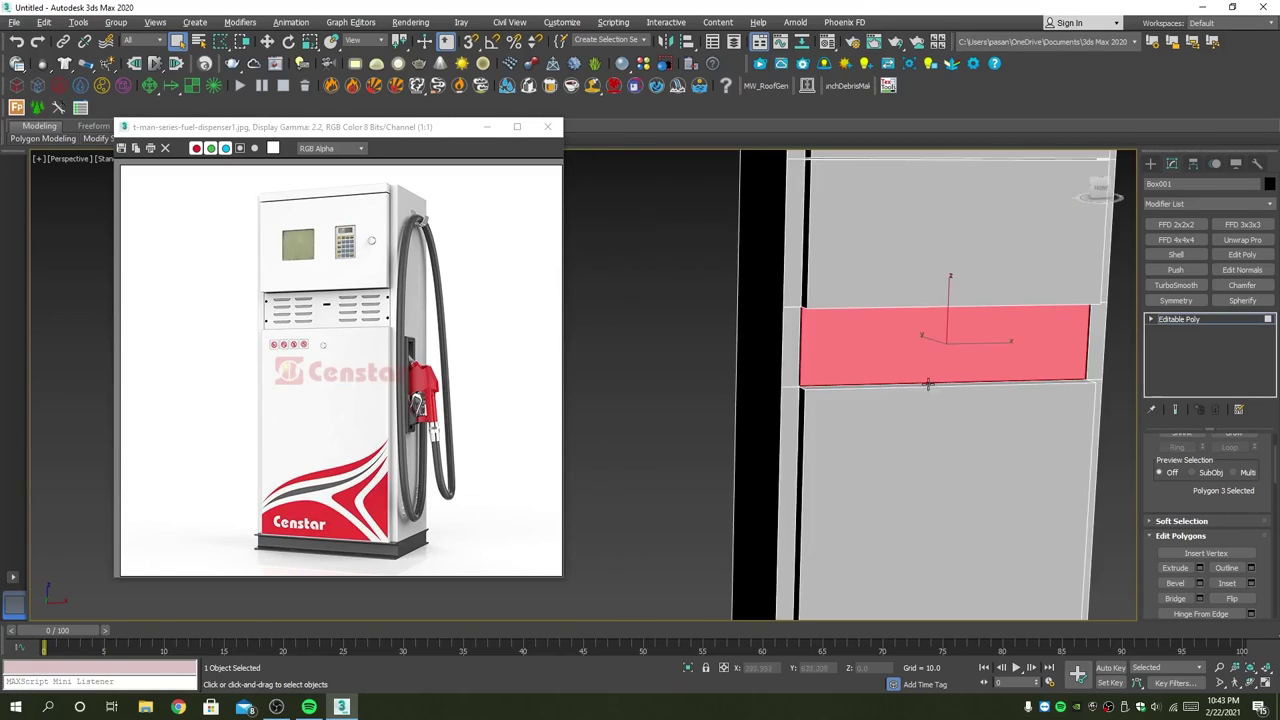
pyautogui.scroll(-3, 887, 323)
pyautogui.click(1251, 583)
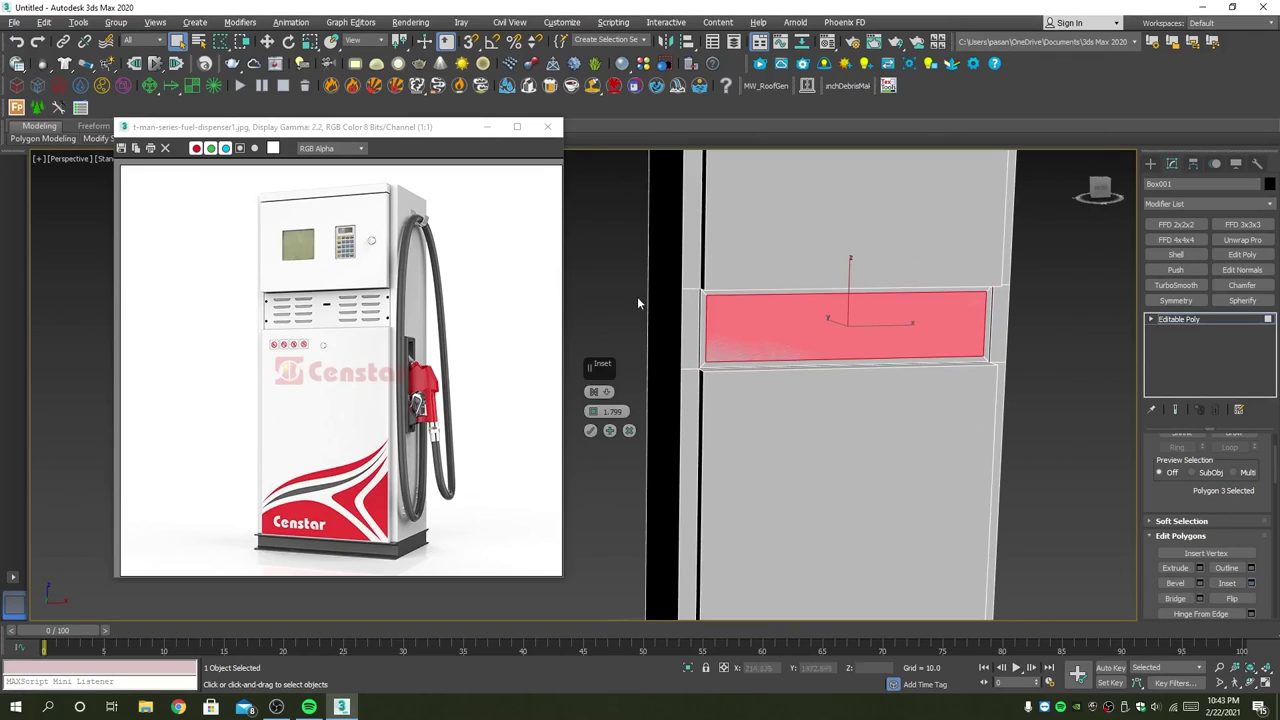
pyautogui.moveTo(612, 410); pyautogui.dragTo(606, 446)
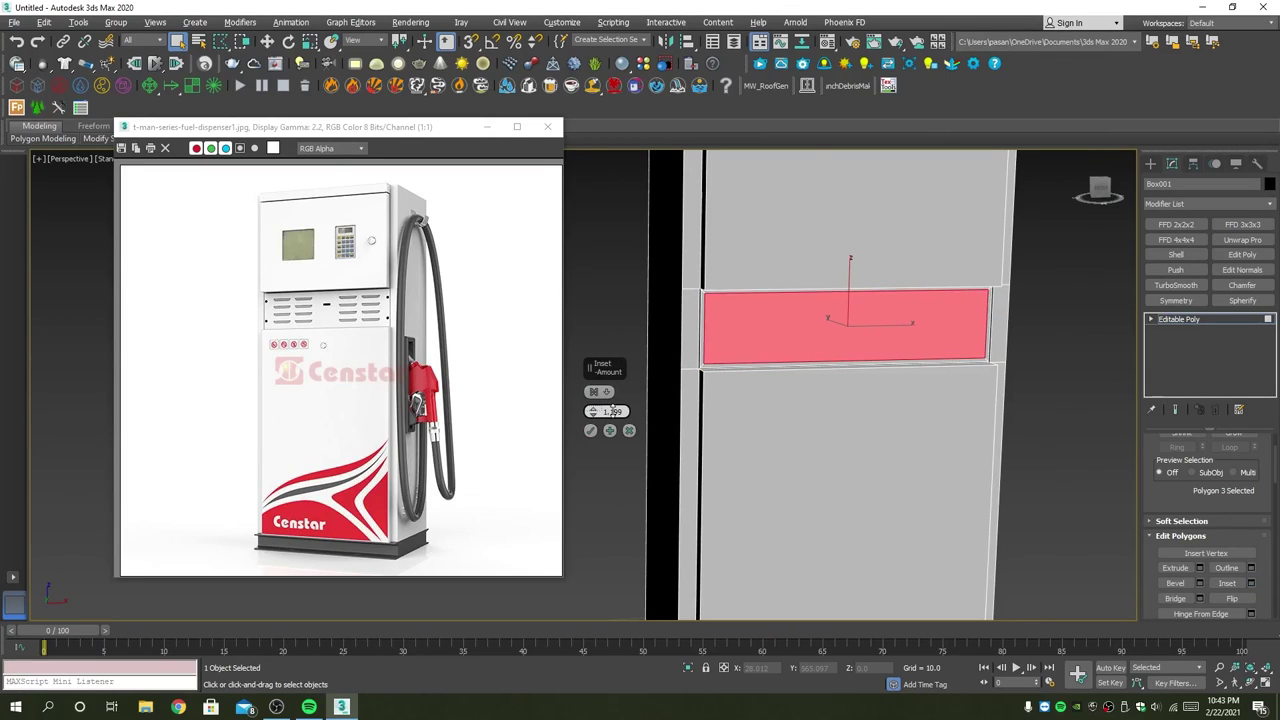
pyautogui.click(590, 430)
pyautogui.scroll(-2, 834, 406)
# Step: Extrude the middle panel -4.491 inward, after closing the reference image
pyautogui.keyDown('alt'); pyautogui.moveTo(834, 406); pyautogui.dragTo(860, 412, button='middle'); pyautogui.keyUp('alt')
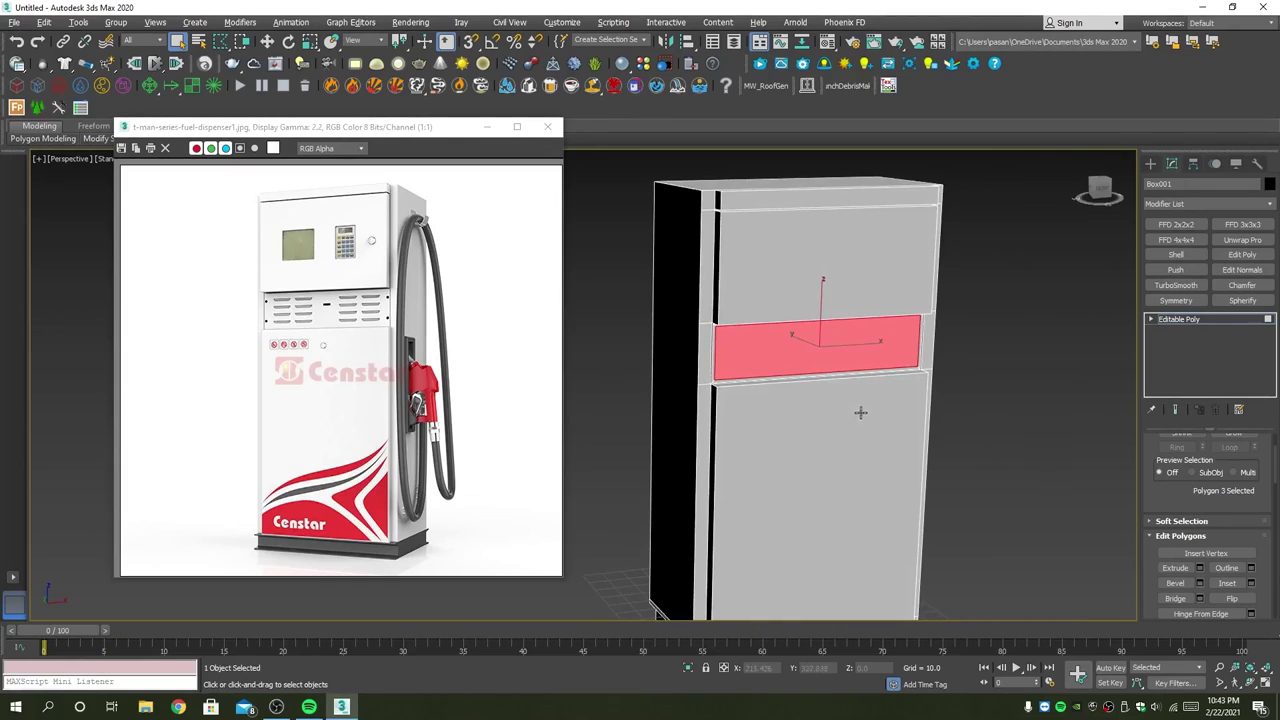
pyautogui.click(547, 127)
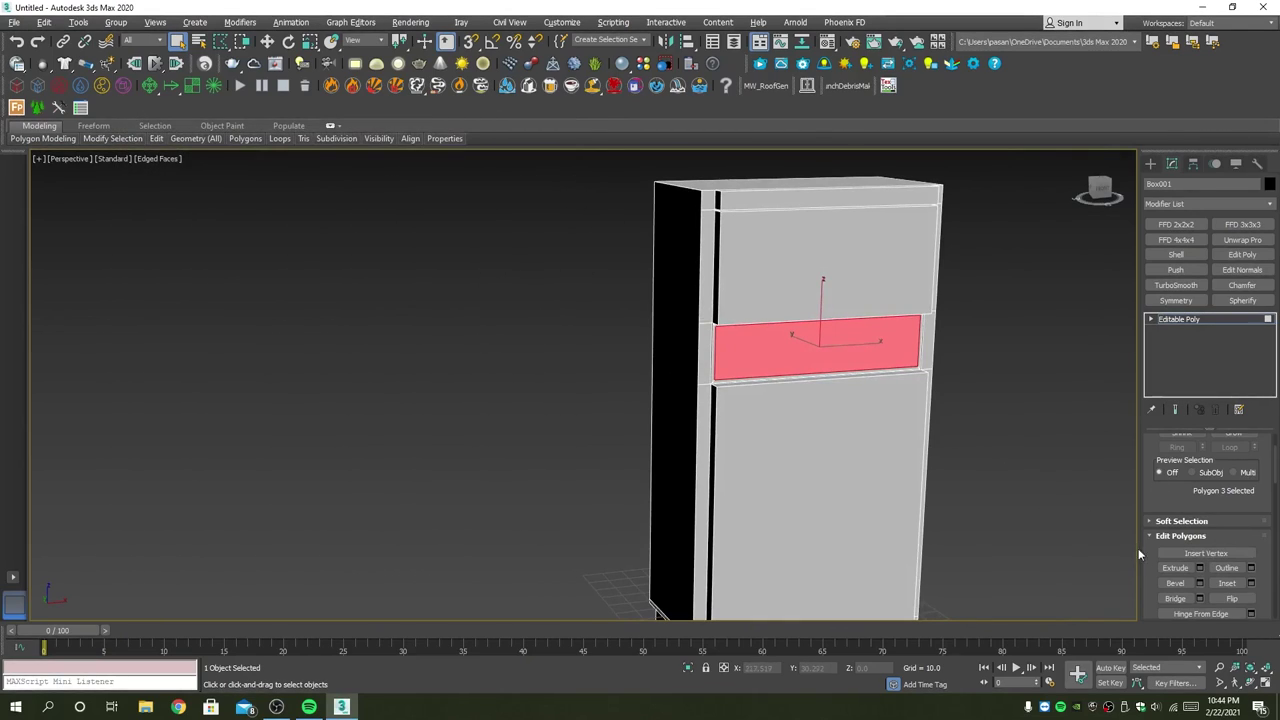
pyautogui.click(1199, 568)
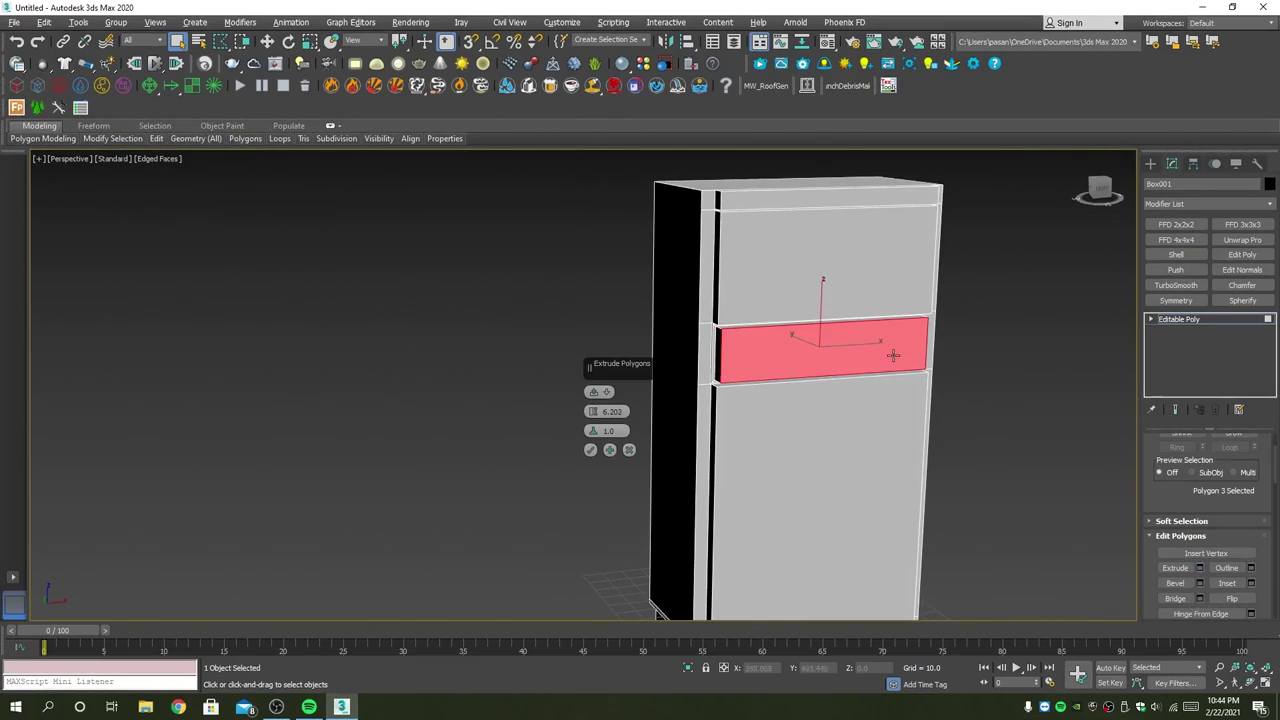
pyautogui.scroll(3, 788, 330)
pyautogui.moveTo(593, 411); pyautogui.dragTo(624, 490)
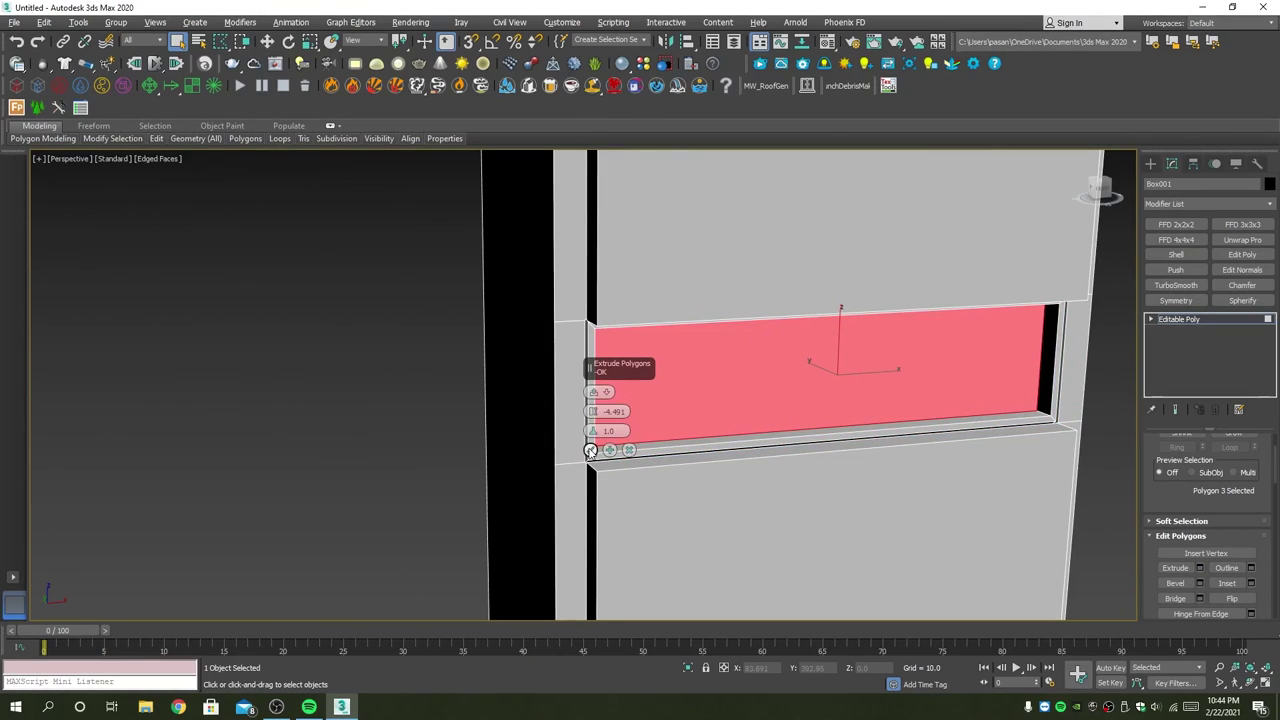
pyautogui.click(590, 450)
pyautogui.scroll(-2, 714, 446)
# Step: Return to object level and maximize the Front viewport on the window rectangle
pyautogui.press('4')
pyautogui.scroll(-4, 824, 385)
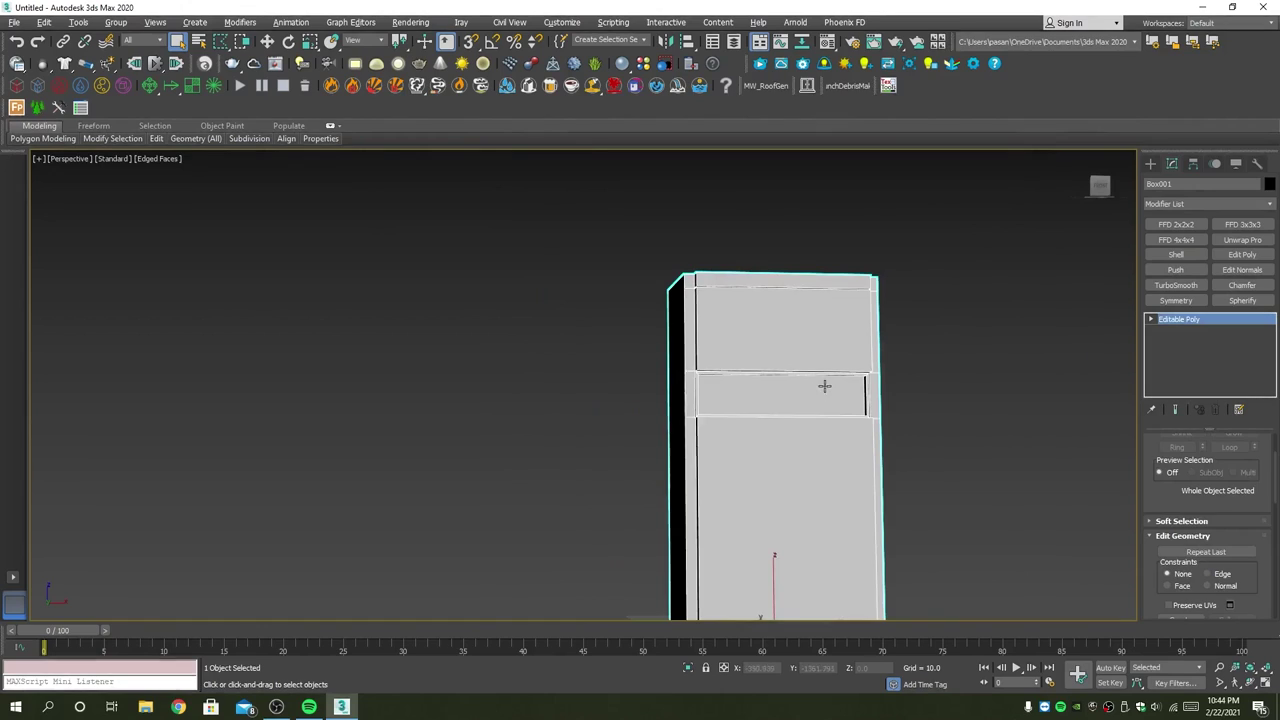
pyautogui.hotkey('alt', 'w')
pyautogui.rightClick(920, 263)
pyautogui.hotkey('alt', 'w')
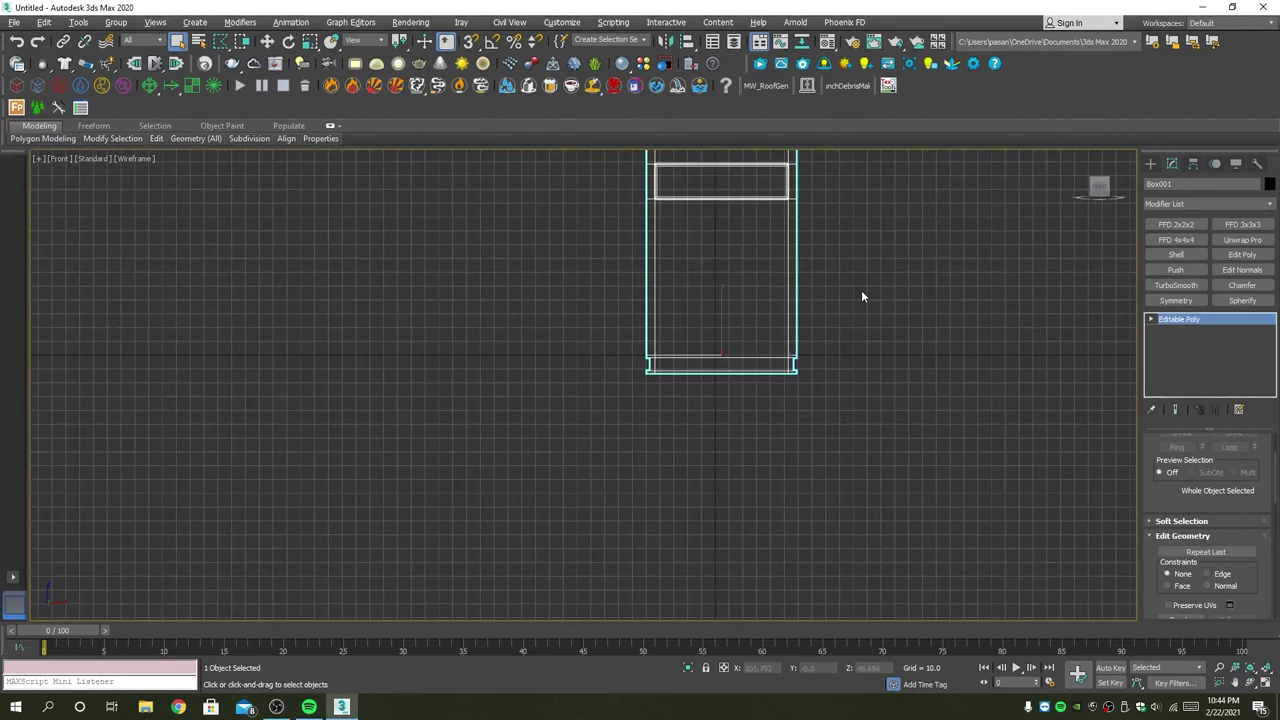
pyautogui.moveTo(861, 296); pyautogui.dragTo(858, 424, button='middle')
pyautogui.scroll(5, 678, 323)
# Step: Draw a small Plane inside the window frame and convert it to Editable Poly
pyautogui.click(1151, 163)
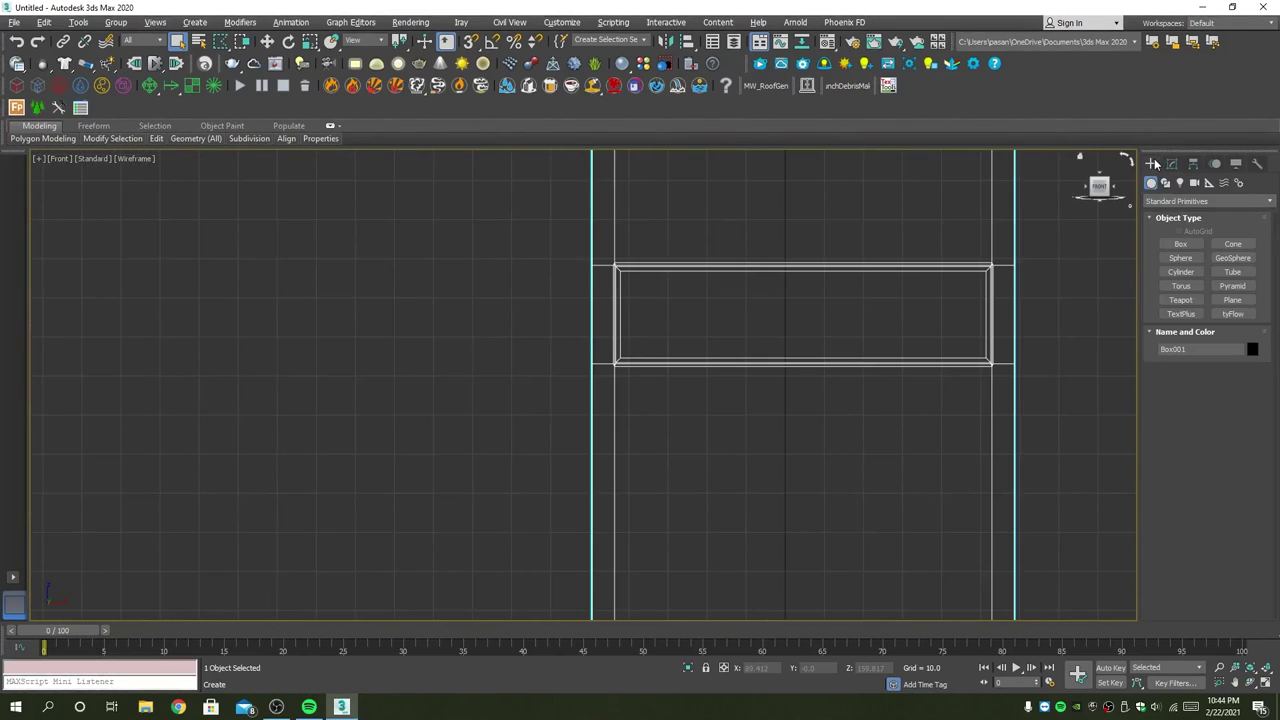
pyautogui.click(1229, 298)
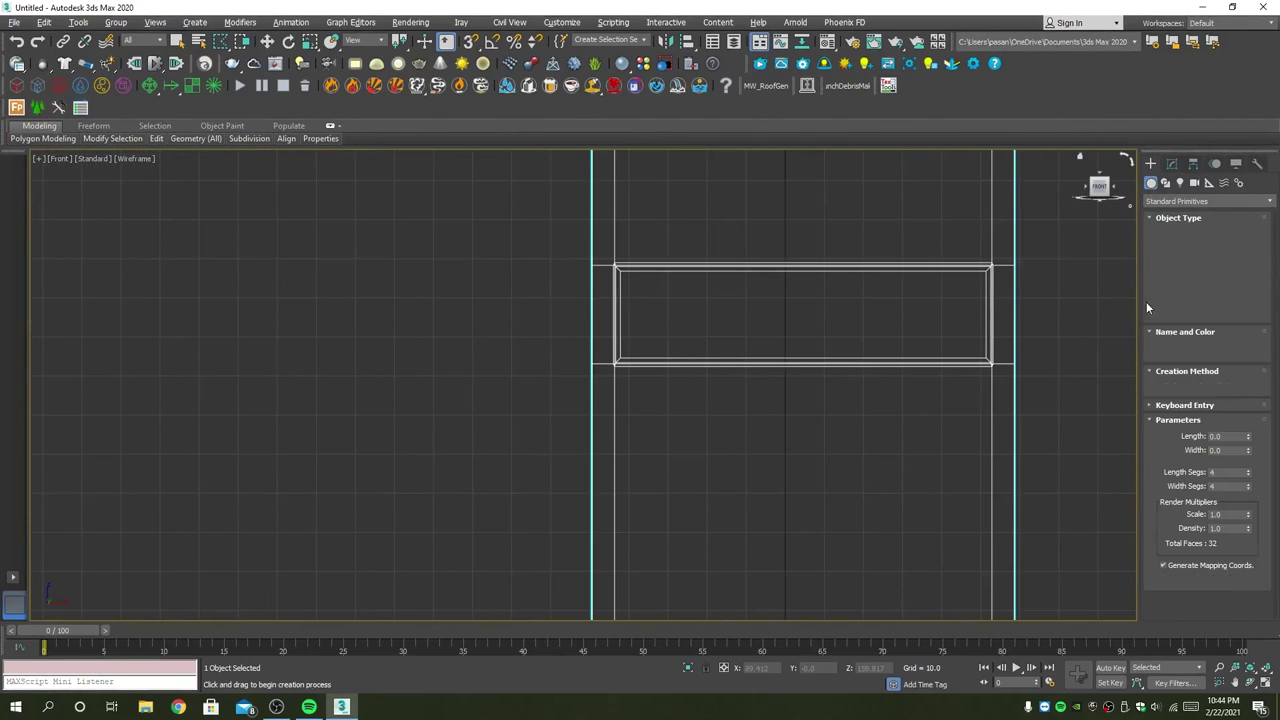
pyautogui.scroll(2, 689, 294)
pyautogui.scroll(2, 637, 289)
pyautogui.scroll(2, 583, 283)
pyautogui.moveTo(583, 283); pyautogui.dragTo(718, 314)
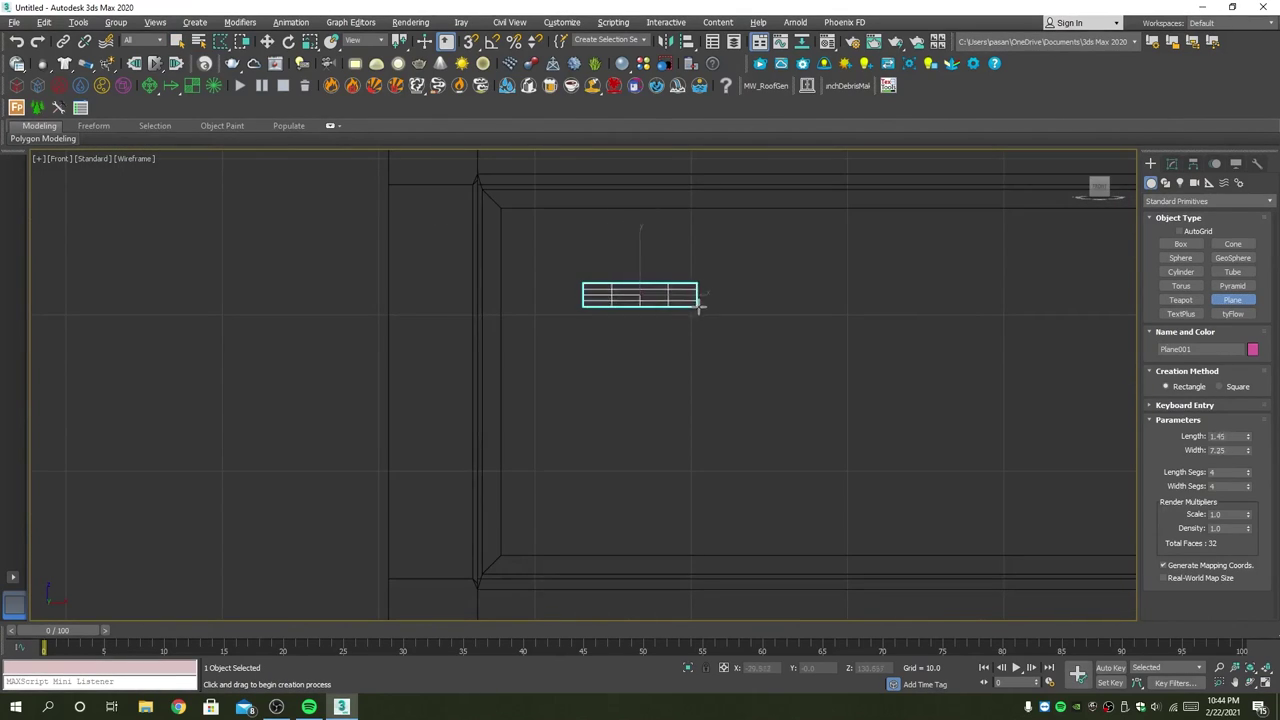
pyautogui.rightClick(1249, 474)
pyautogui.rightClick(1249, 487)
pyautogui.rightClick(698, 327)
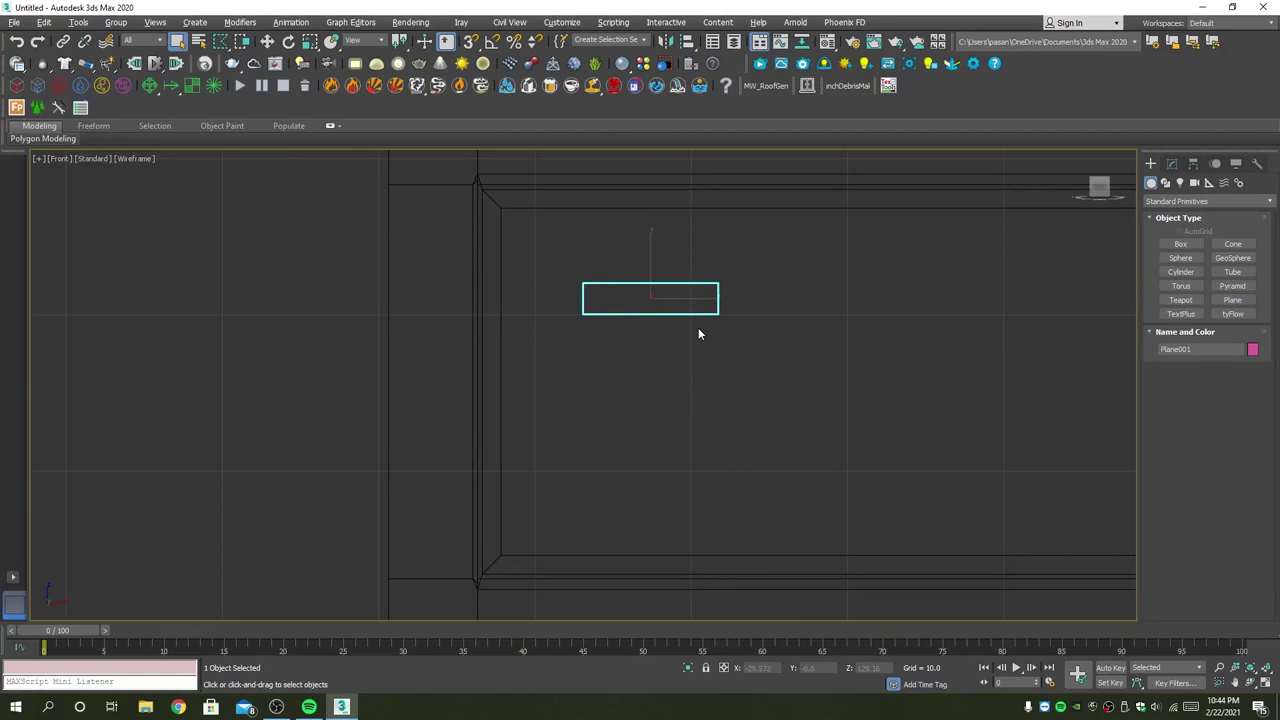
pyautogui.rightClick(698, 327)
pyautogui.click(866, 482)
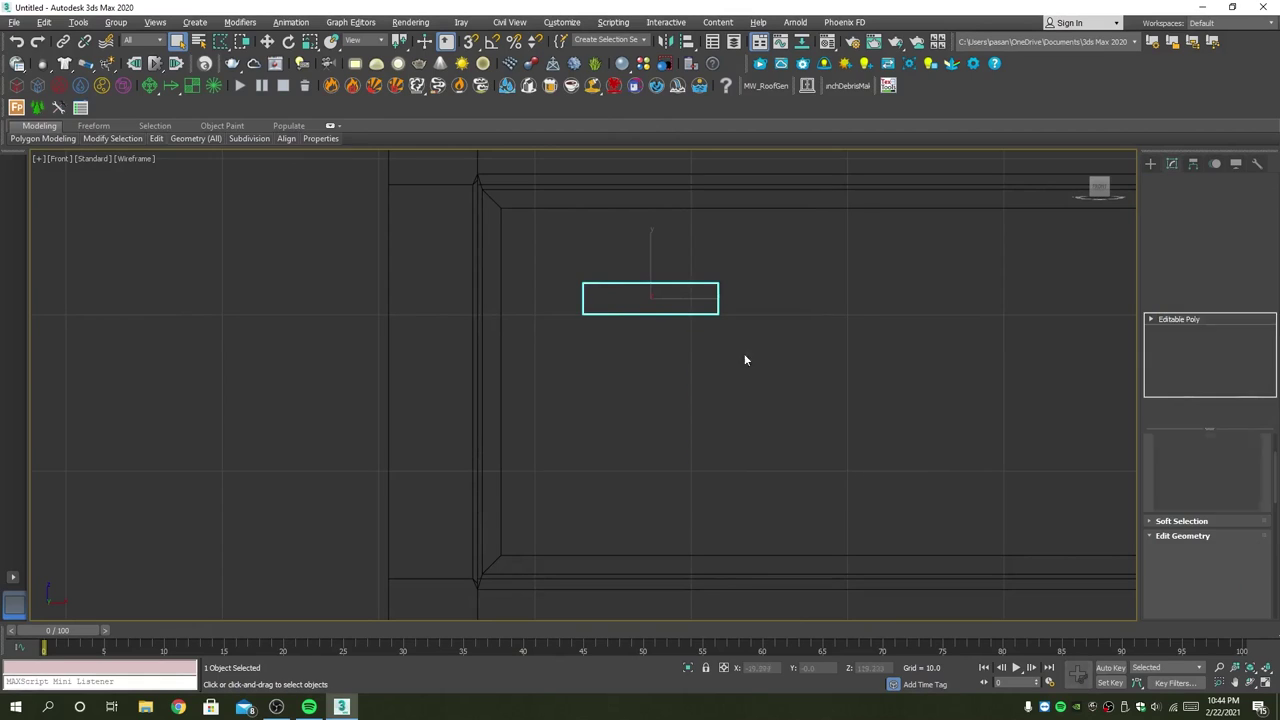
pyautogui.scroll(-3, 700, 320)
# Step: Move Plane001 right against the window recess edge
pyautogui.press('w')
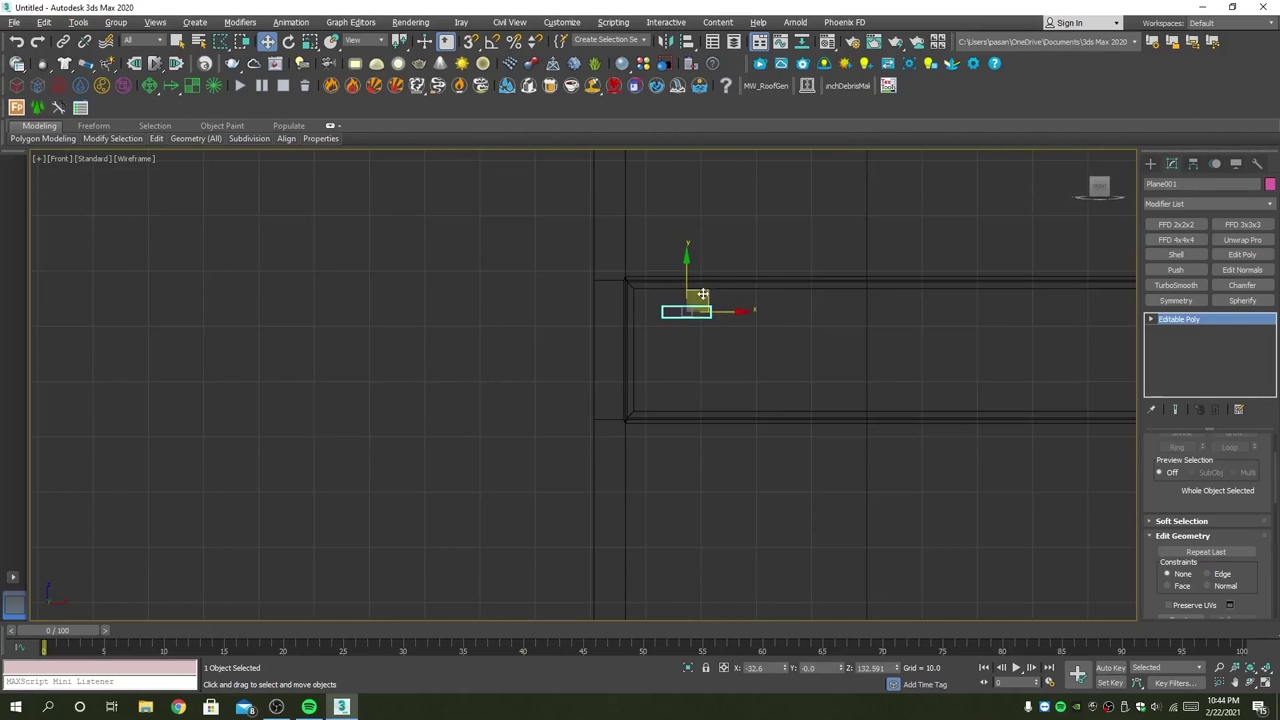
pyautogui.hotkey('alt', 'w')
pyautogui.hotkey('alt', 'w')
pyautogui.scroll(5, 710, 390)
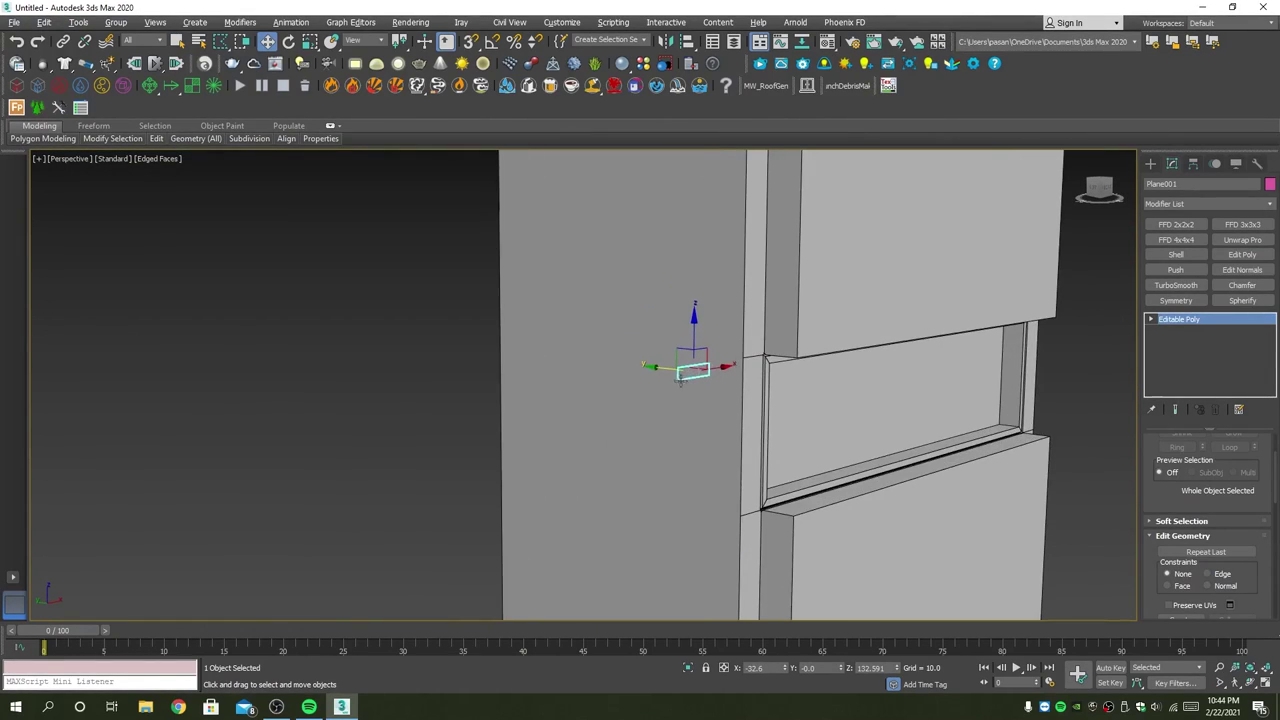
pyautogui.moveTo(660, 366); pyautogui.dragTo(735, 391)
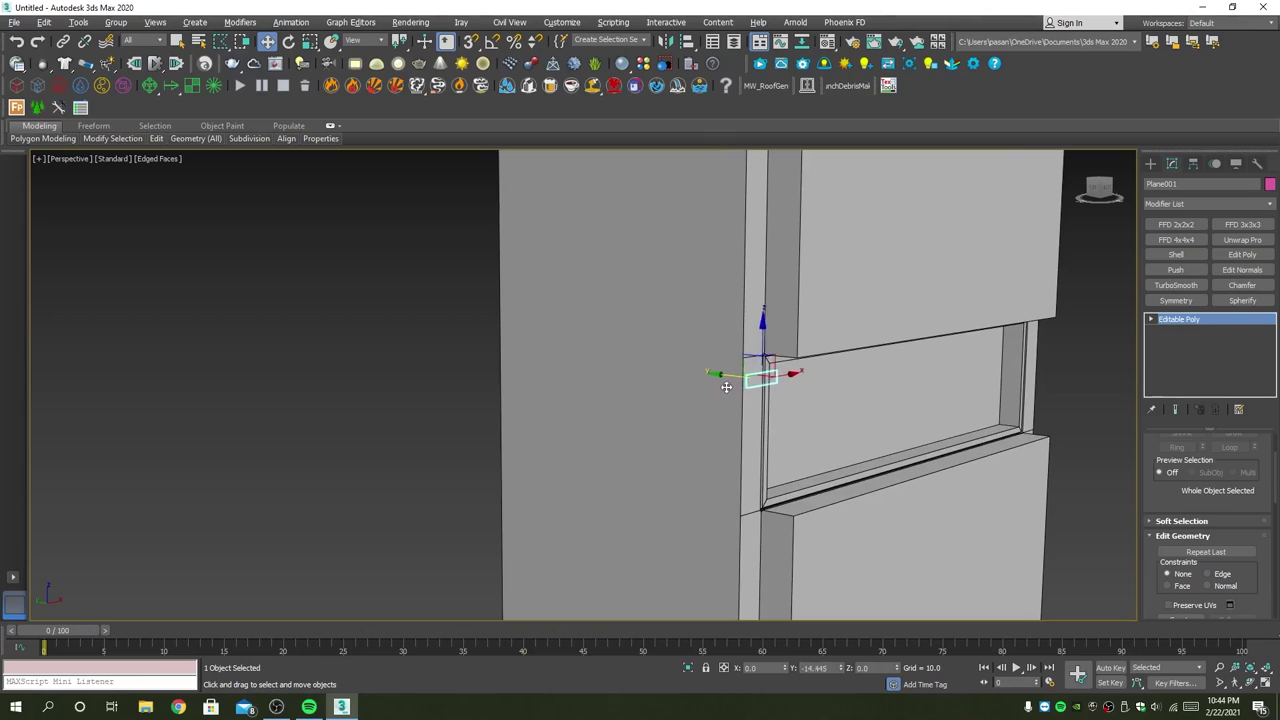
pyautogui.hotkey('alt', 'w')
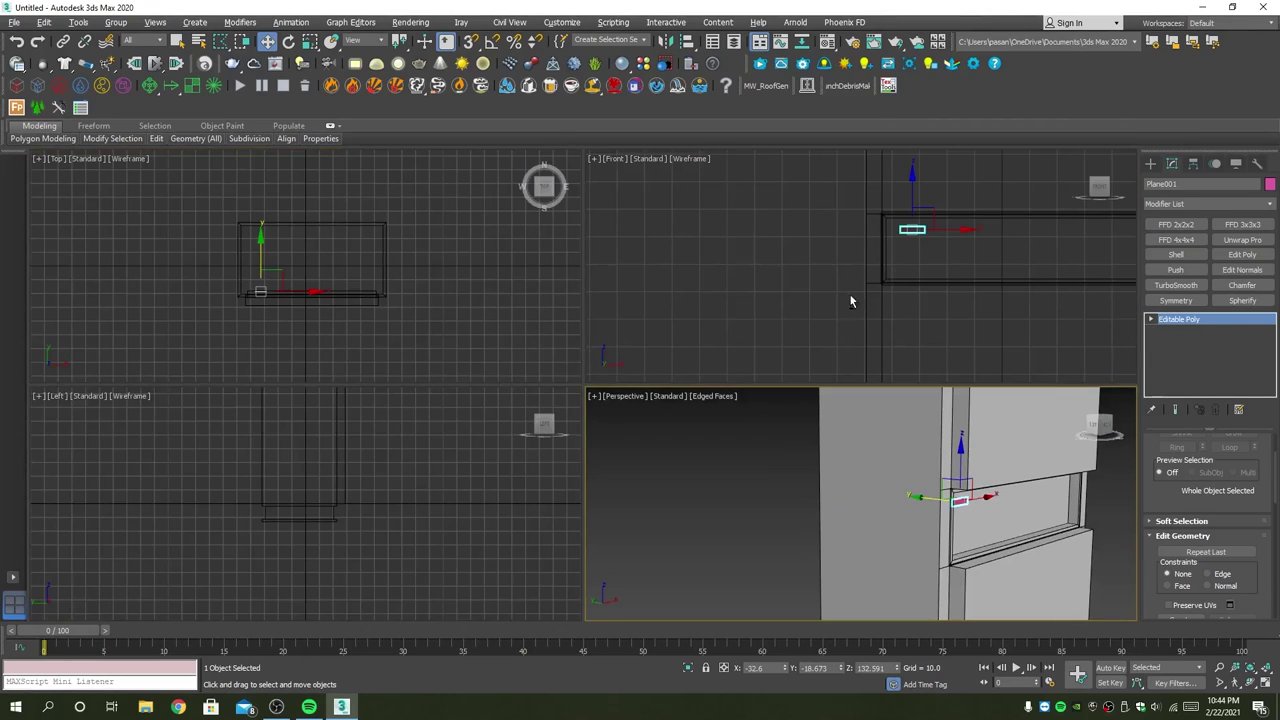
pyautogui.hotkey('alt', 'w')
pyautogui.scroll(3, 654, 315)
pyautogui.scroll(2, 660, 310)
pyautogui.moveTo(822, 292); pyautogui.dragTo(671, 286, button='middle')
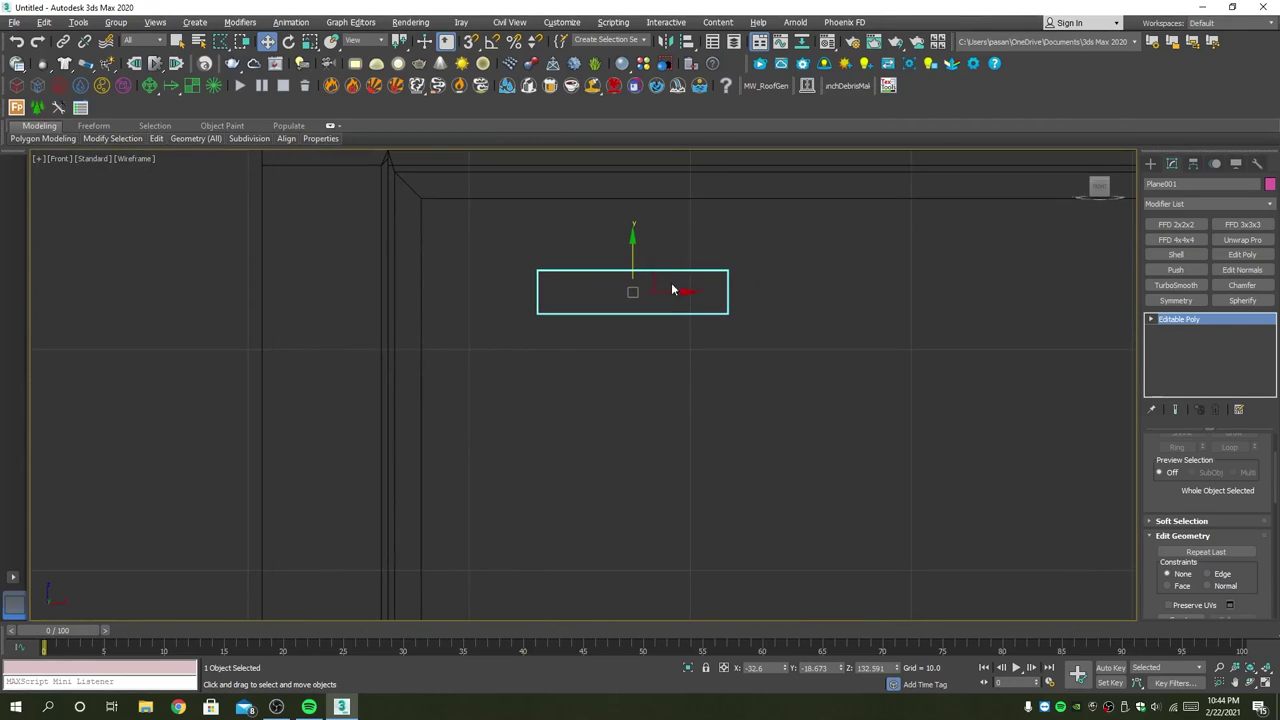
# Step: Scale the plane's two bottom vertices inward to form a trapezoid
pyautogui.press('1')
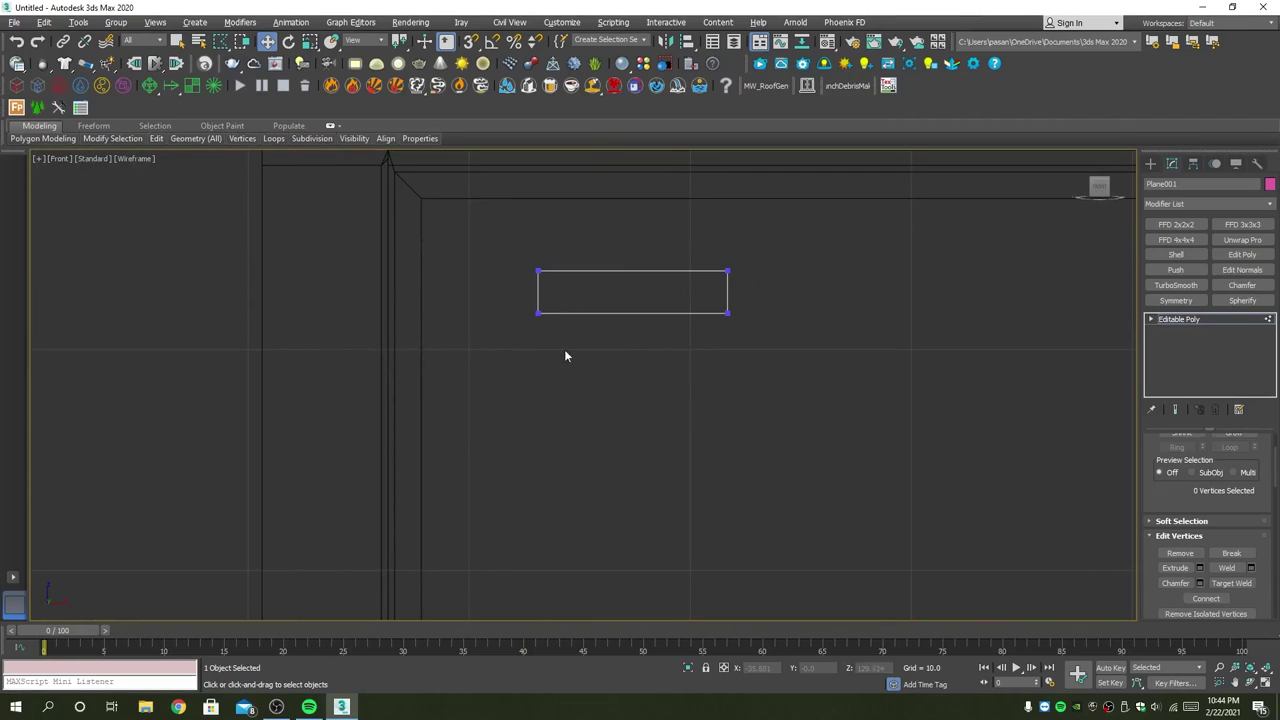
pyautogui.press('q')
pyautogui.press('r')
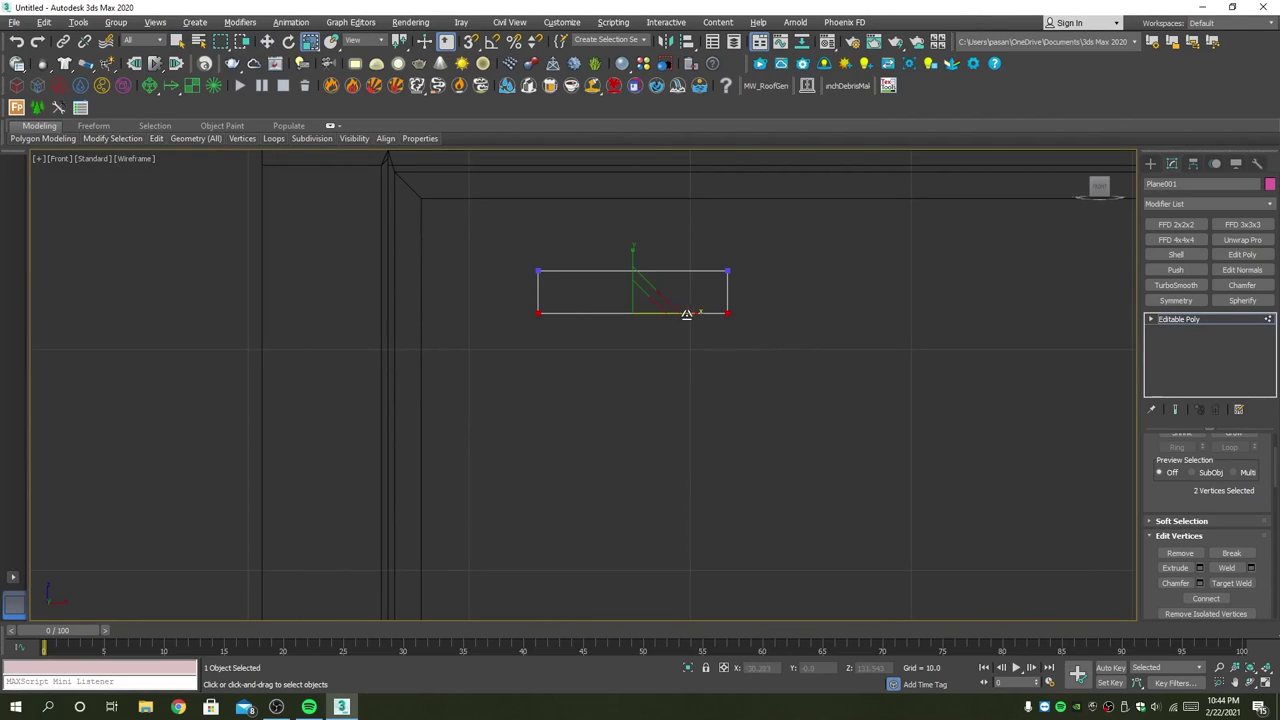
pyautogui.moveTo(686, 311); pyautogui.dragTo(676, 316)
# Step: Shift-move the plane's open border backward to give the slot depth
pyautogui.press('2')
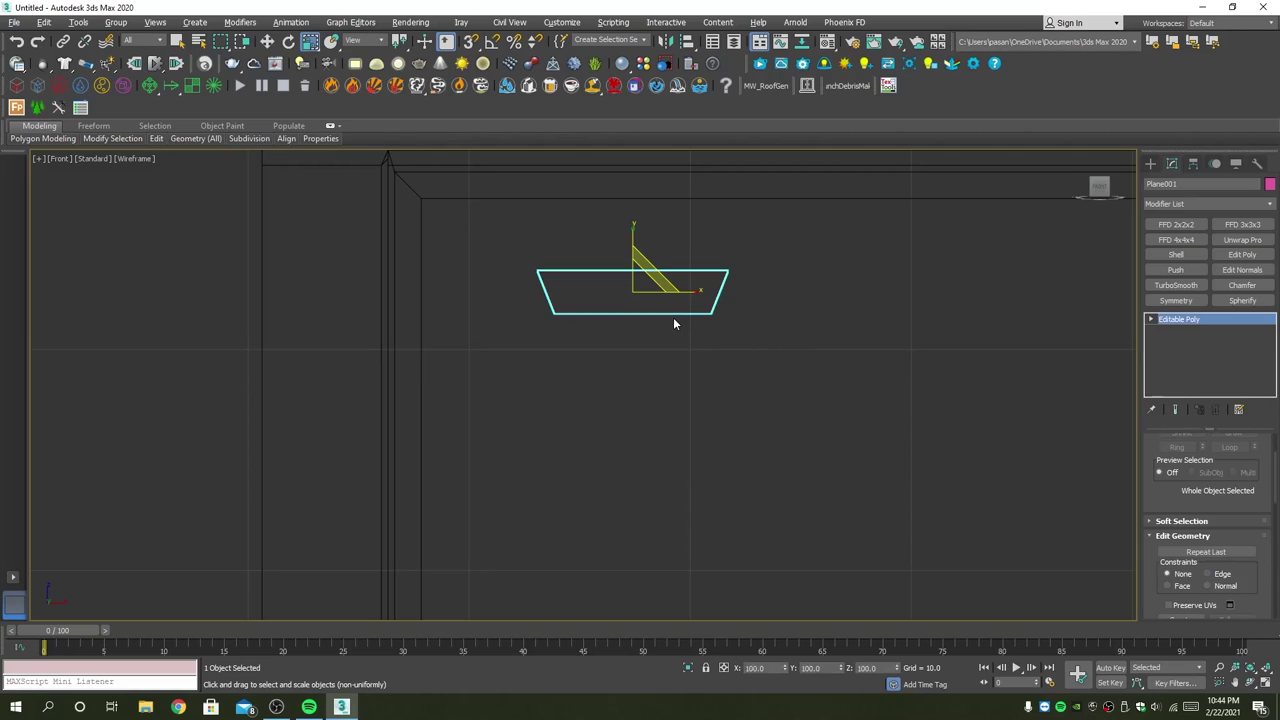
pyautogui.press('3')
pyautogui.click(608, 270)
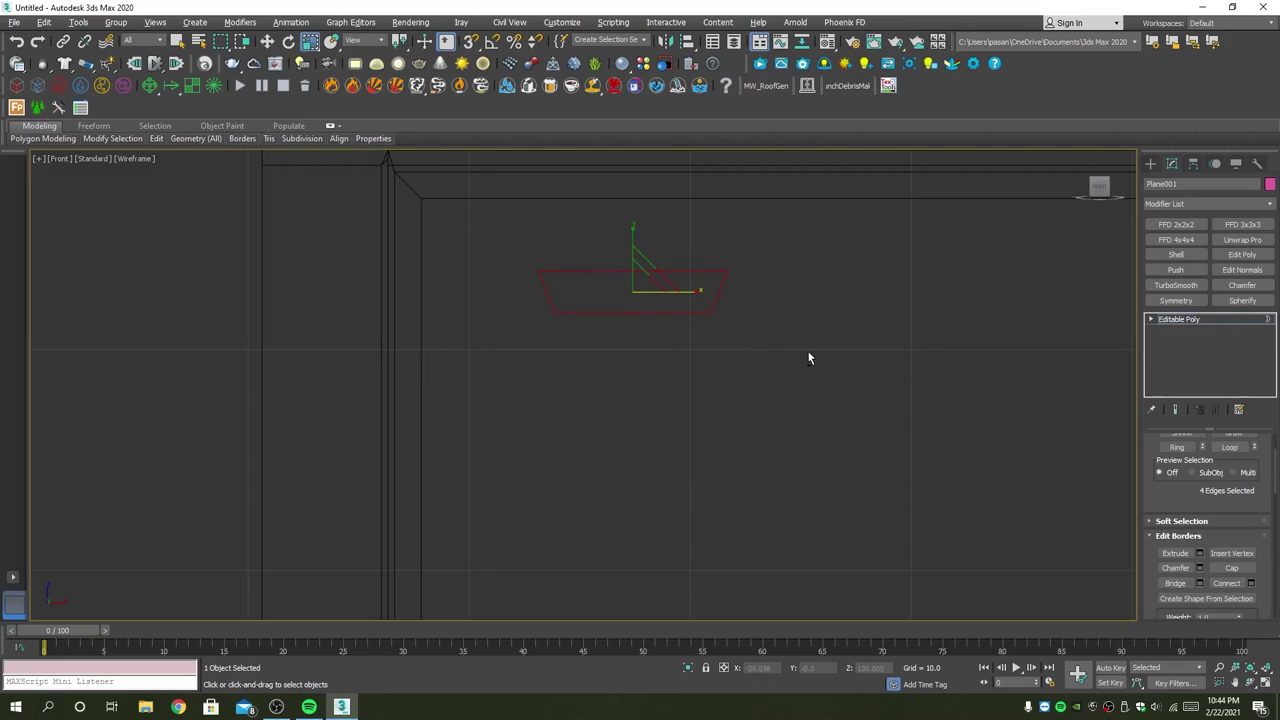
pyautogui.hotkey('alt', 'w')
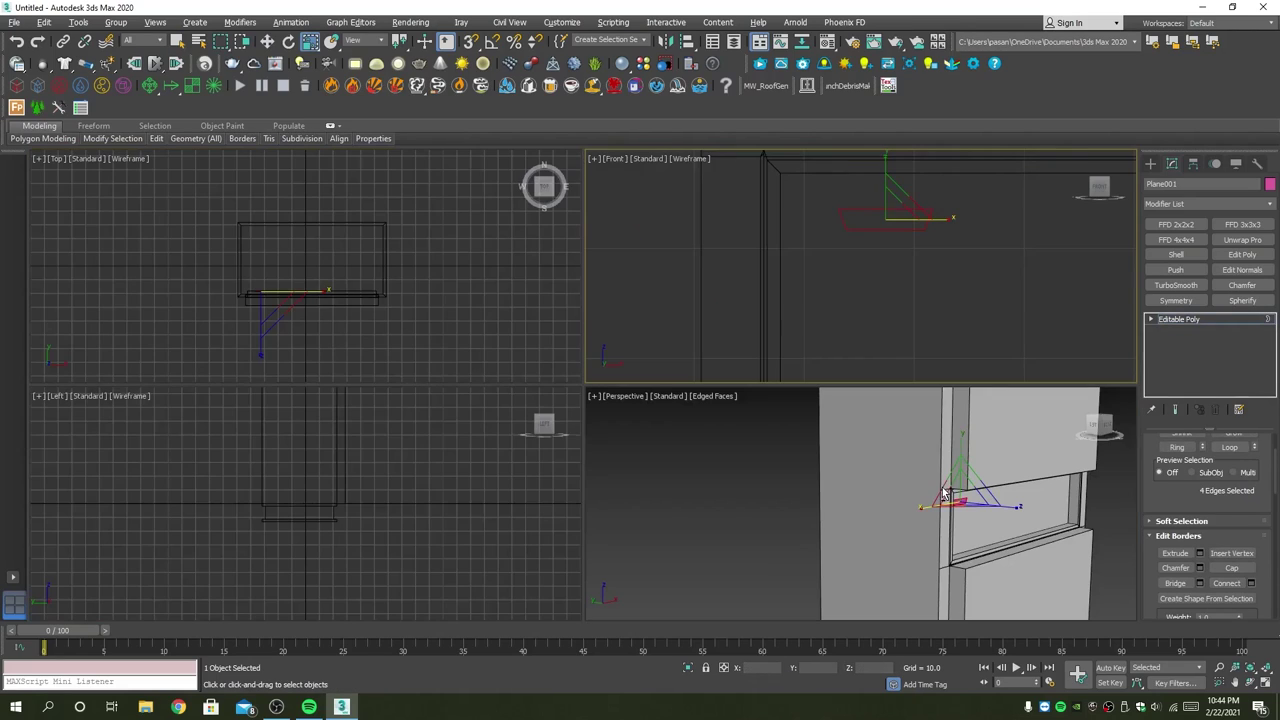
pyautogui.hotkey('alt', 'w')
pyautogui.scroll(3, 820, 409)
pyautogui.scroll(3, 797, 388)
pyautogui.keyDown('alt'); pyautogui.moveTo(762, 371); pyautogui.dragTo(770, 380, button='middle'); pyautogui.keyUp('alt')
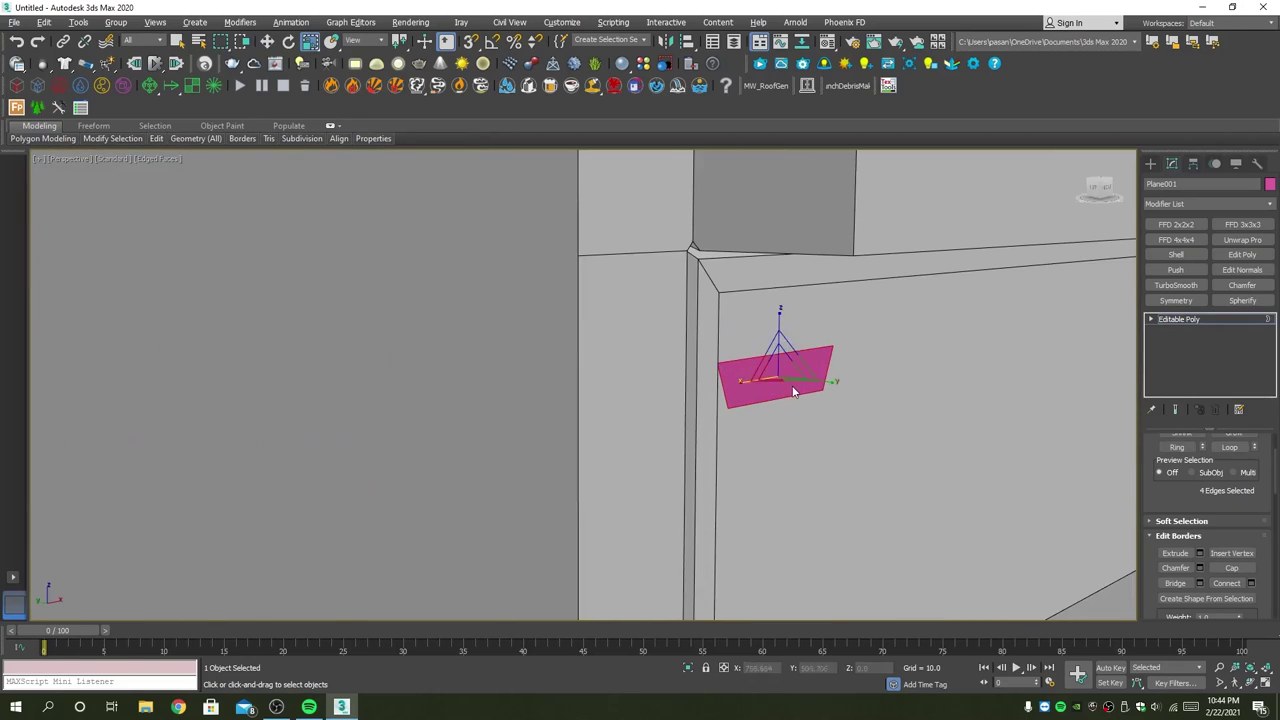
pyautogui.press('w')
pyautogui.keyDown('shift'); pyautogui.moveTo(754, 375); pyautogui.dragTo(781, 378); pyautogui.keyUp('shift')
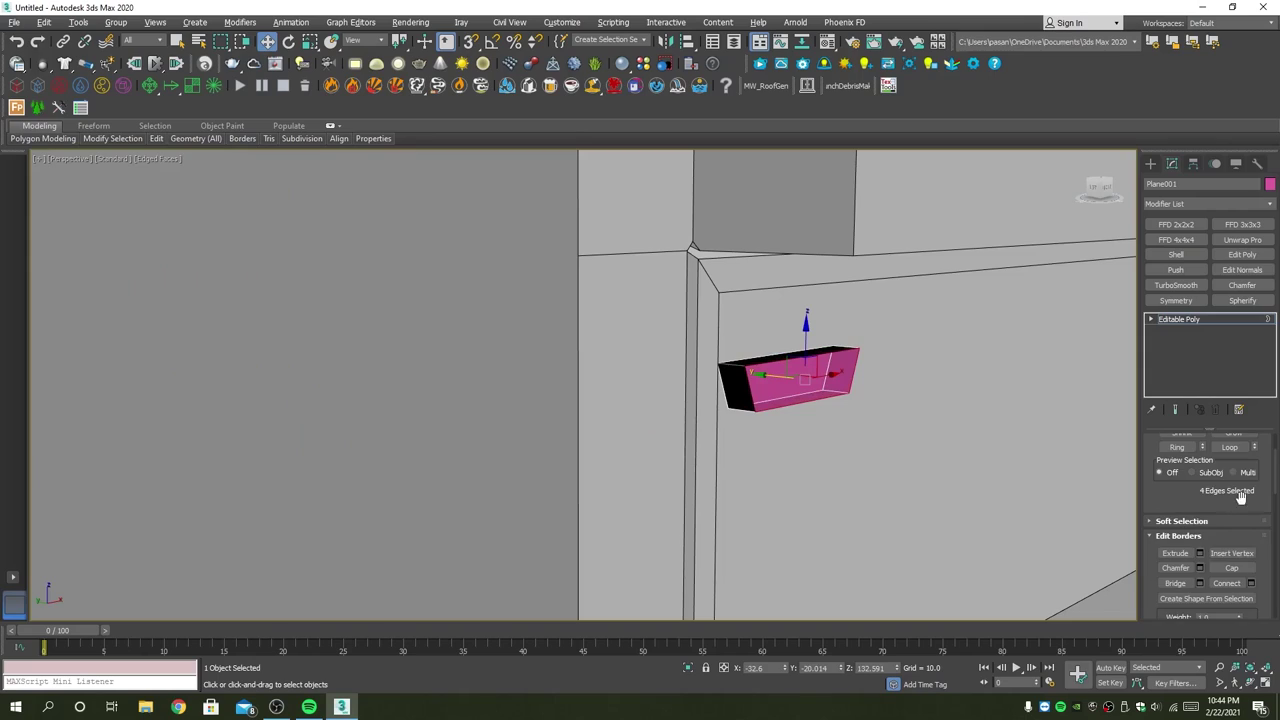
pyautogui.scroll(3, 1244, 503)
# Step: Flip the slot element's normals and nudge the slot slightly into position
pyautogui.press('4')
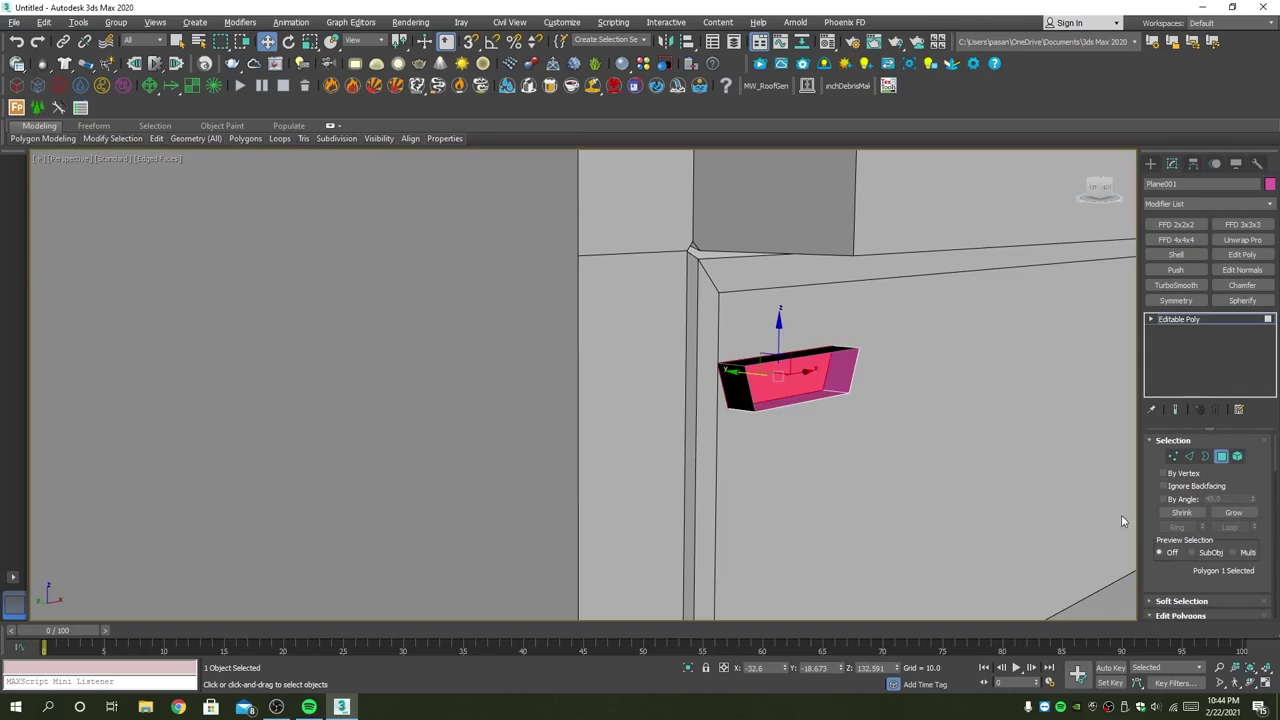
pyautogui.press('4')
pyautogui.press('4')
pyautogui.press('4')
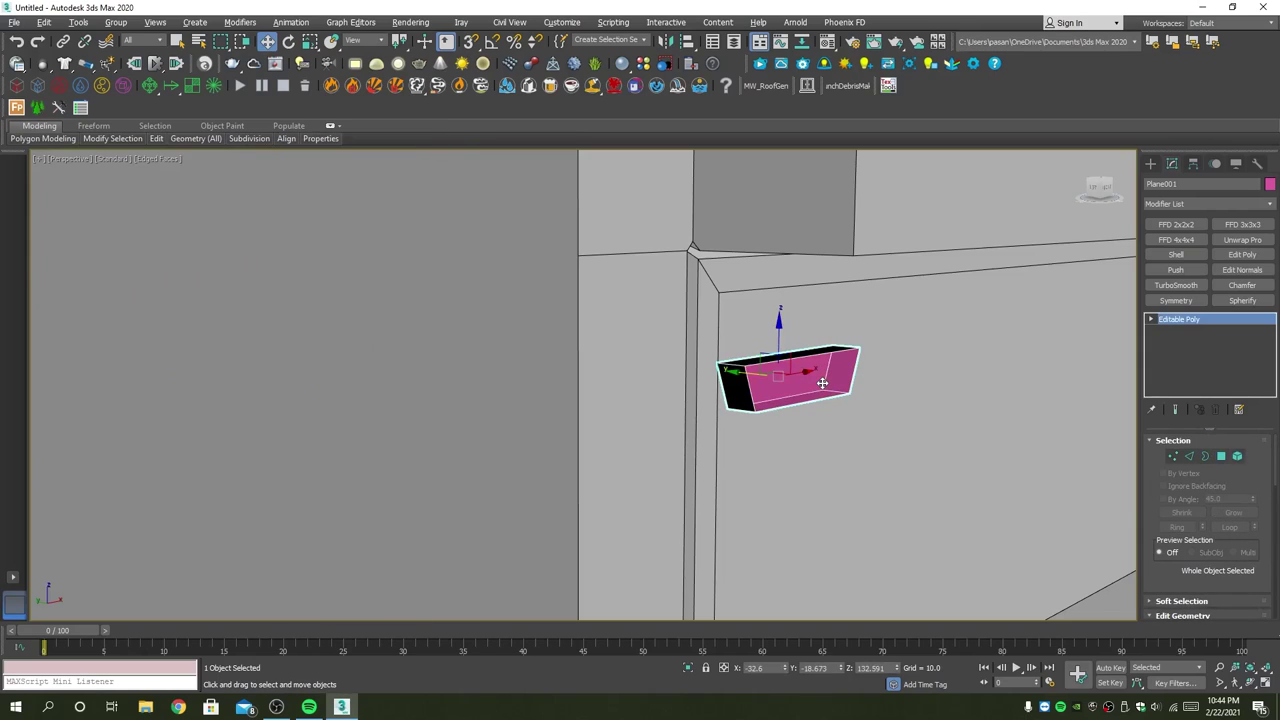
pyautogui.click(1236, 457)
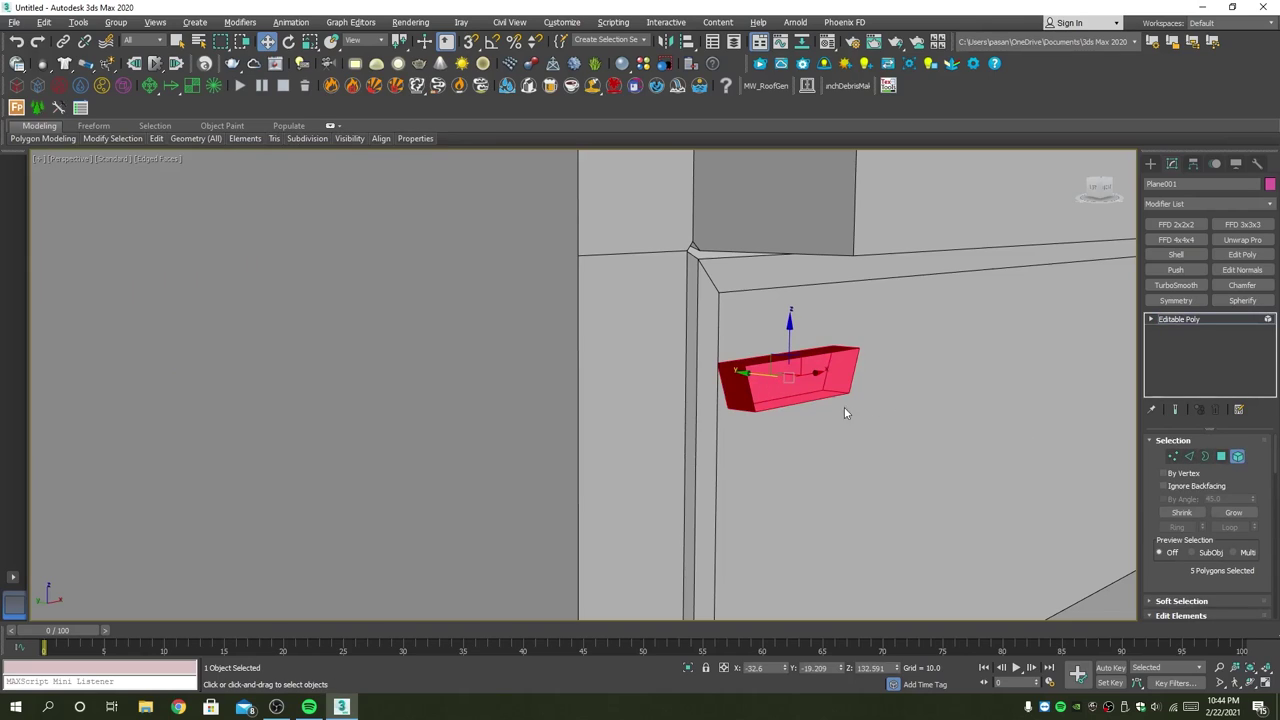
pyautogui.scroll(-3, 1214, 556)
pyautogui.press('4')
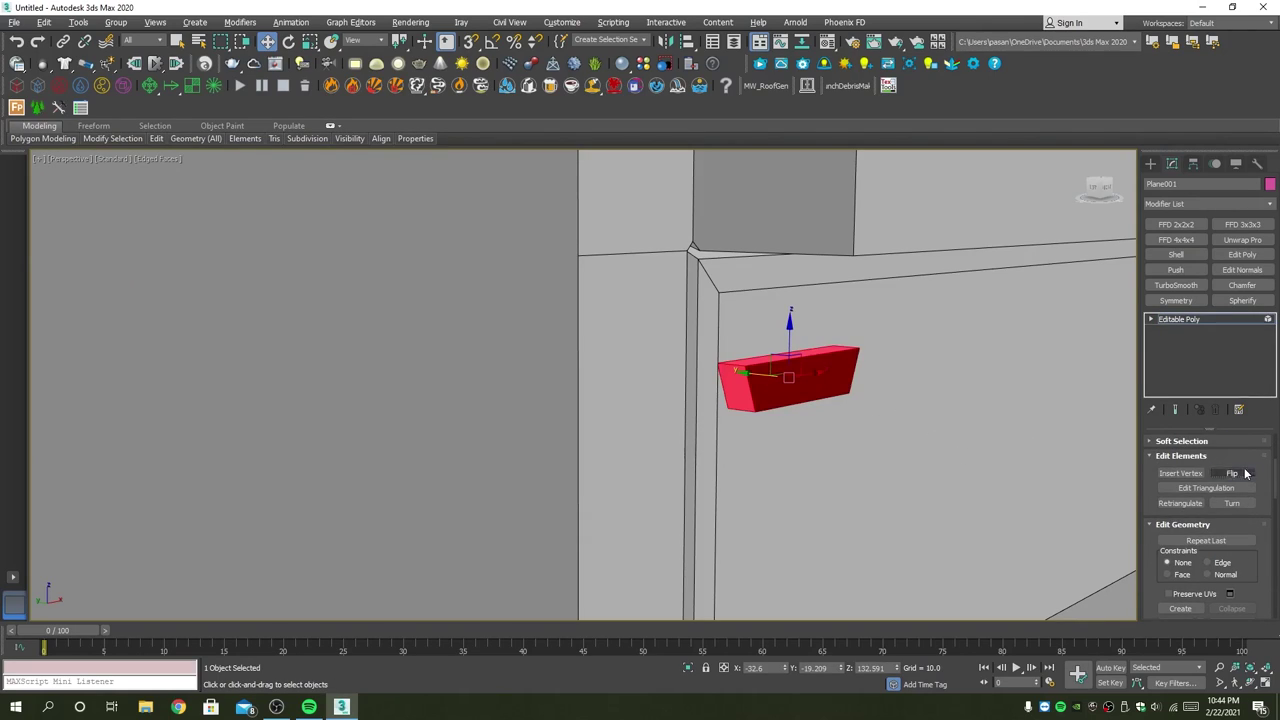
pyautogui.press('5')
pyautogui.press('5')
pyautogui.scroll(2, 829, 382)
pyautogui.scroll(2, 808, 390)
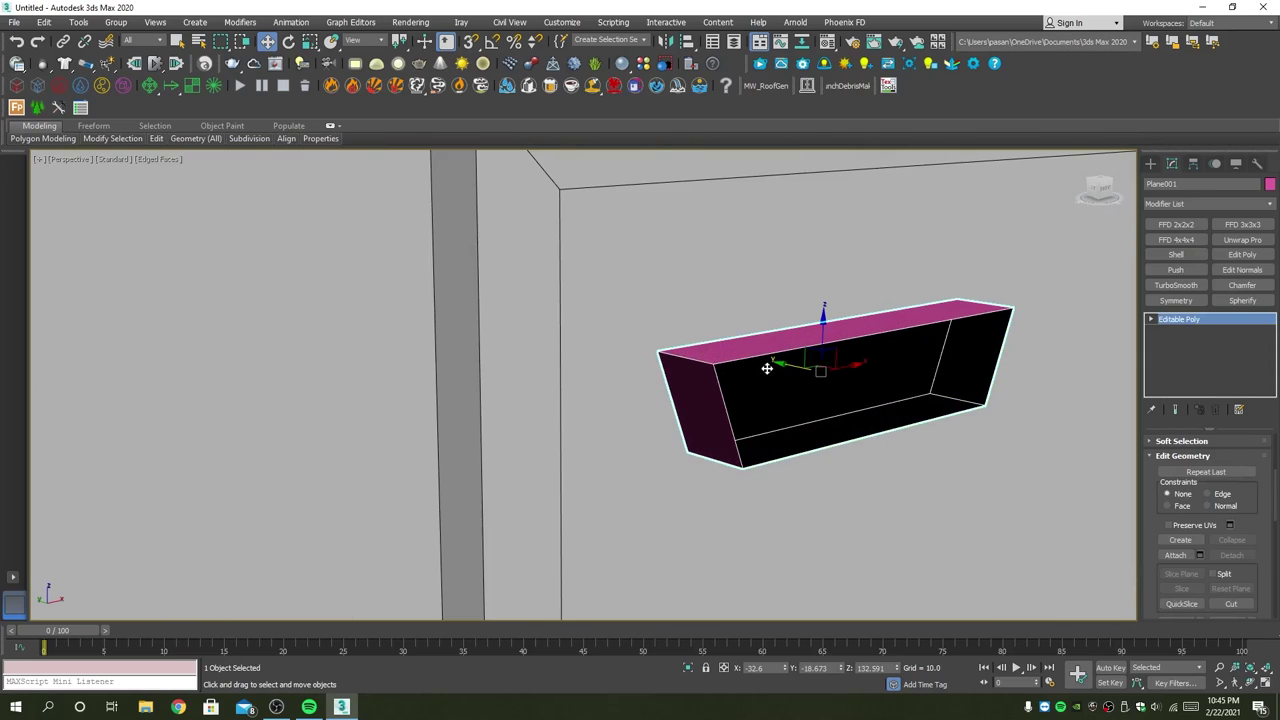
pyautogui.moveTo(766, 368); pyautogui.dragTo(761, 358)
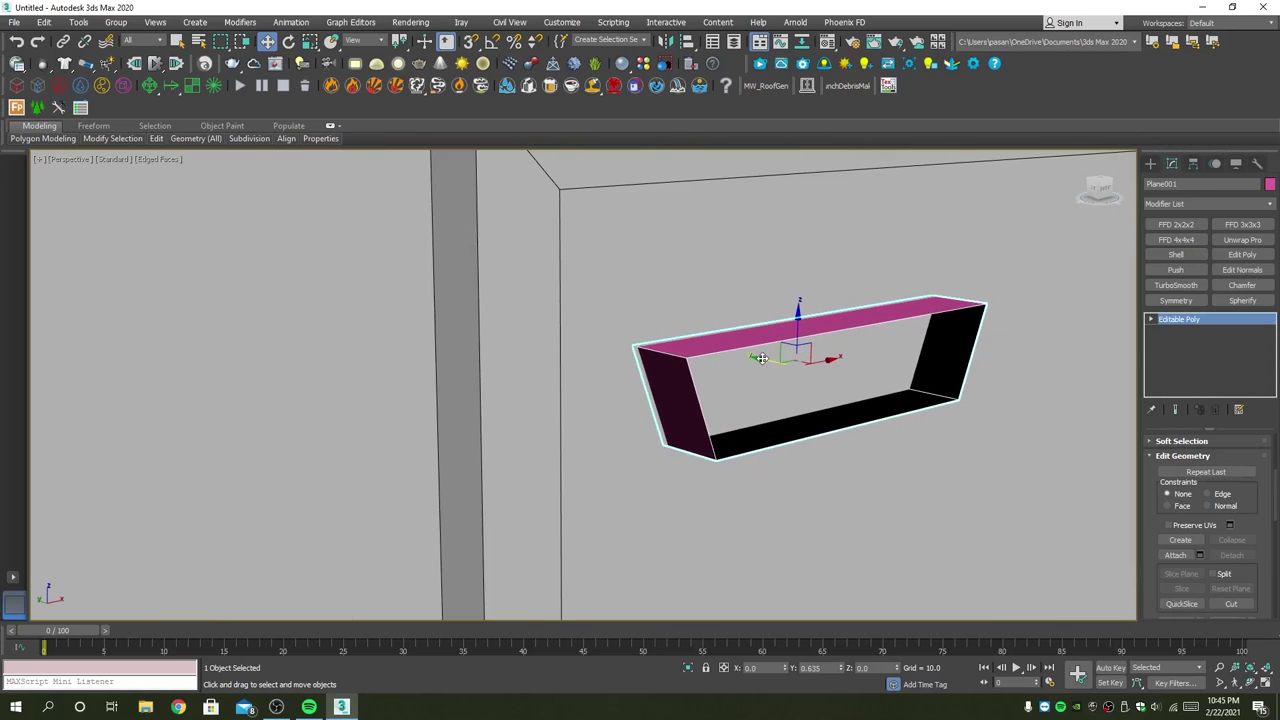
pyautogui.hotkey('alt', 'w')
pyautogui.hotkey('alt', 'w')
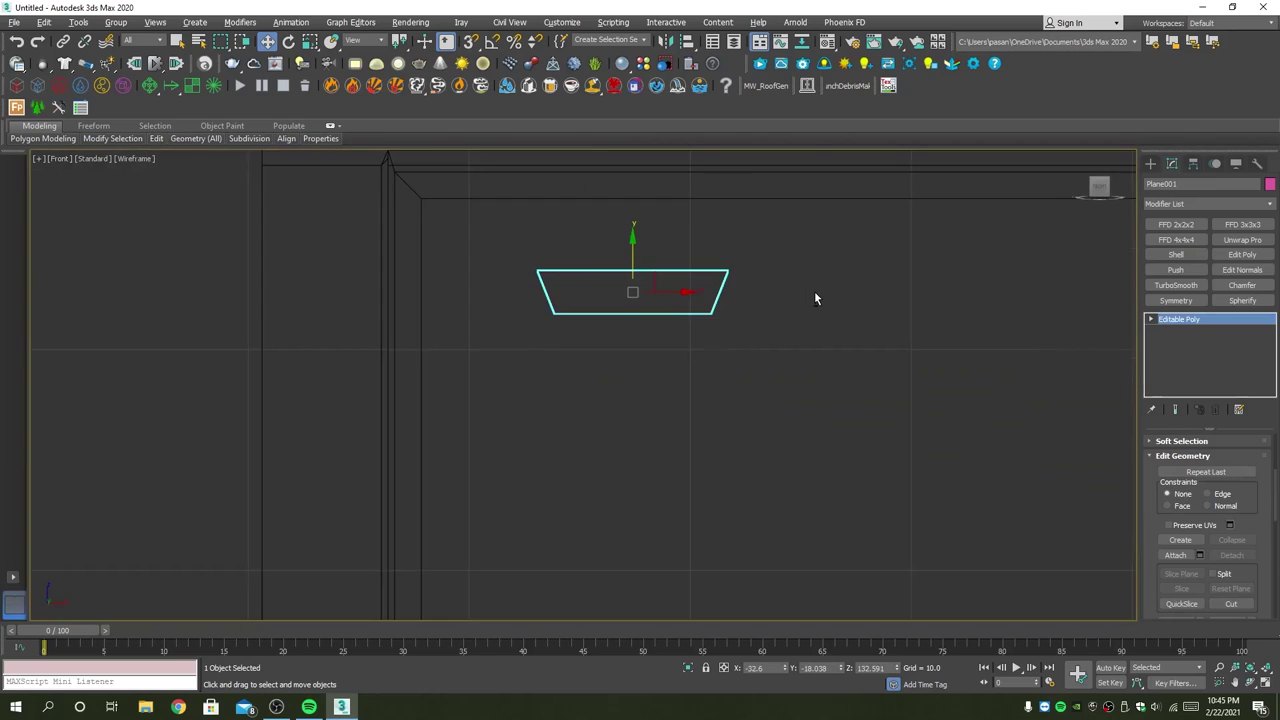
pyautogui.moveTo(859, 350); pyautogui.dragTo(614, 320, button='middle')
pyautogui.scroll(-2, 616, 328)
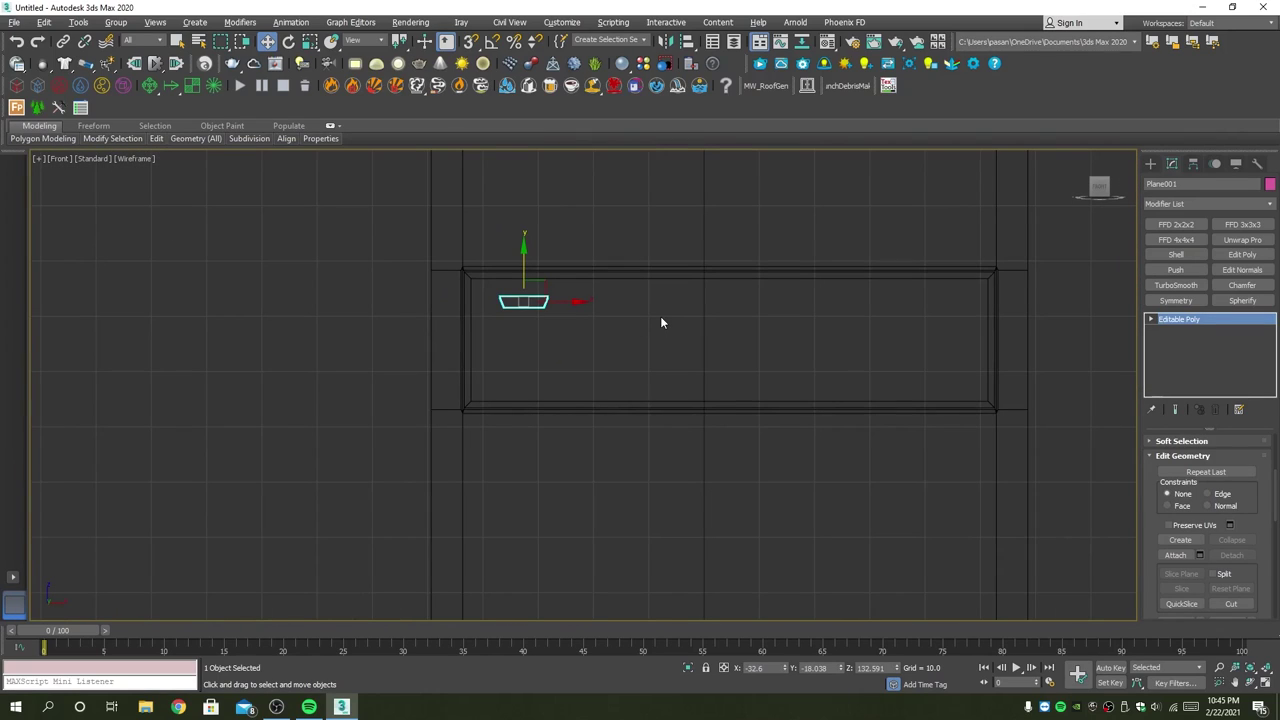
# Step: Clone the louver slot downward and attach the copy to form a column
pyautogui.keyDown('shift'); pyautogui.moveTo(524, 257); pyautogui.dragTo(534, 285); pyautogui.keyUp('shift')
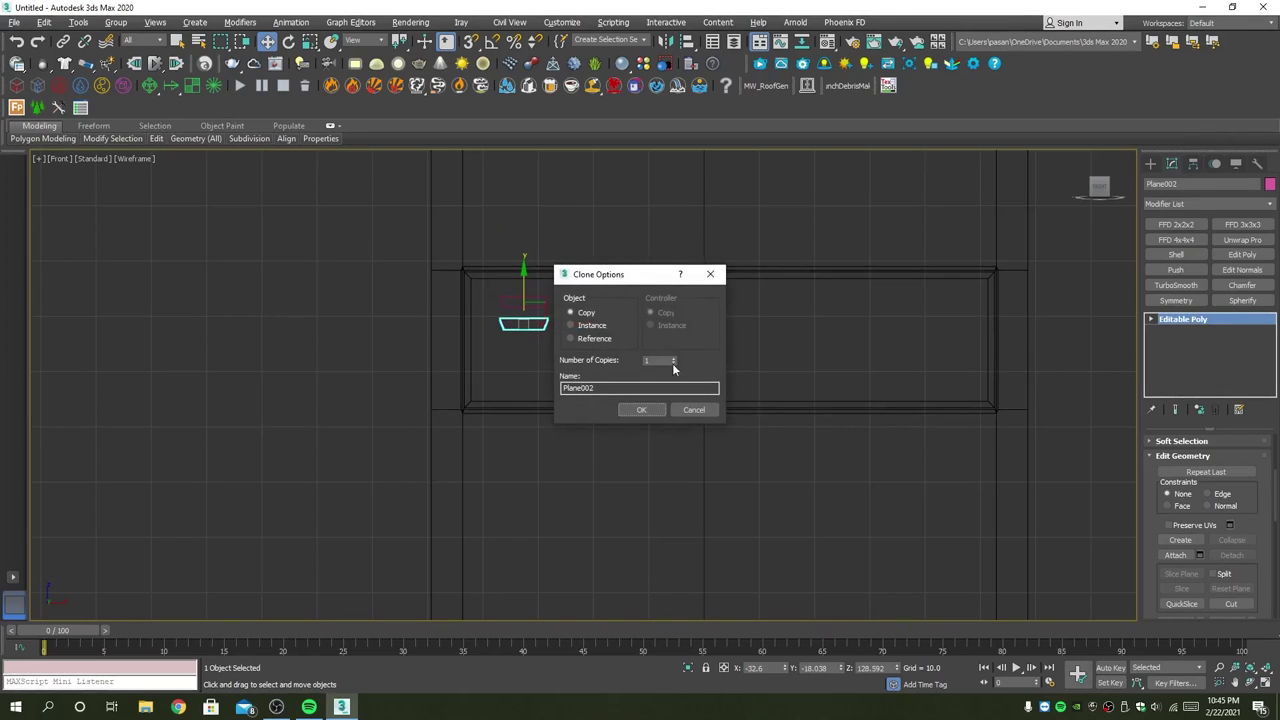
pyautogui.click(640, 408)
pyautogui.press('q')
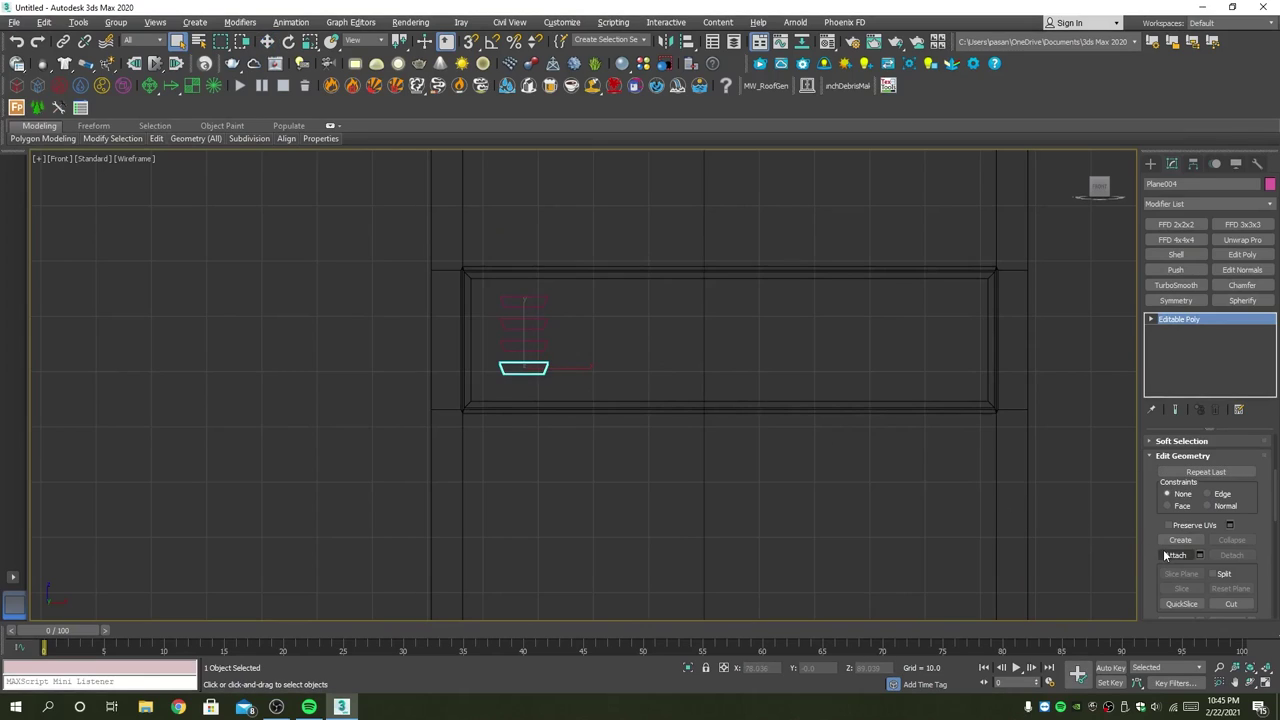
pyautogui.click(1172, 555)
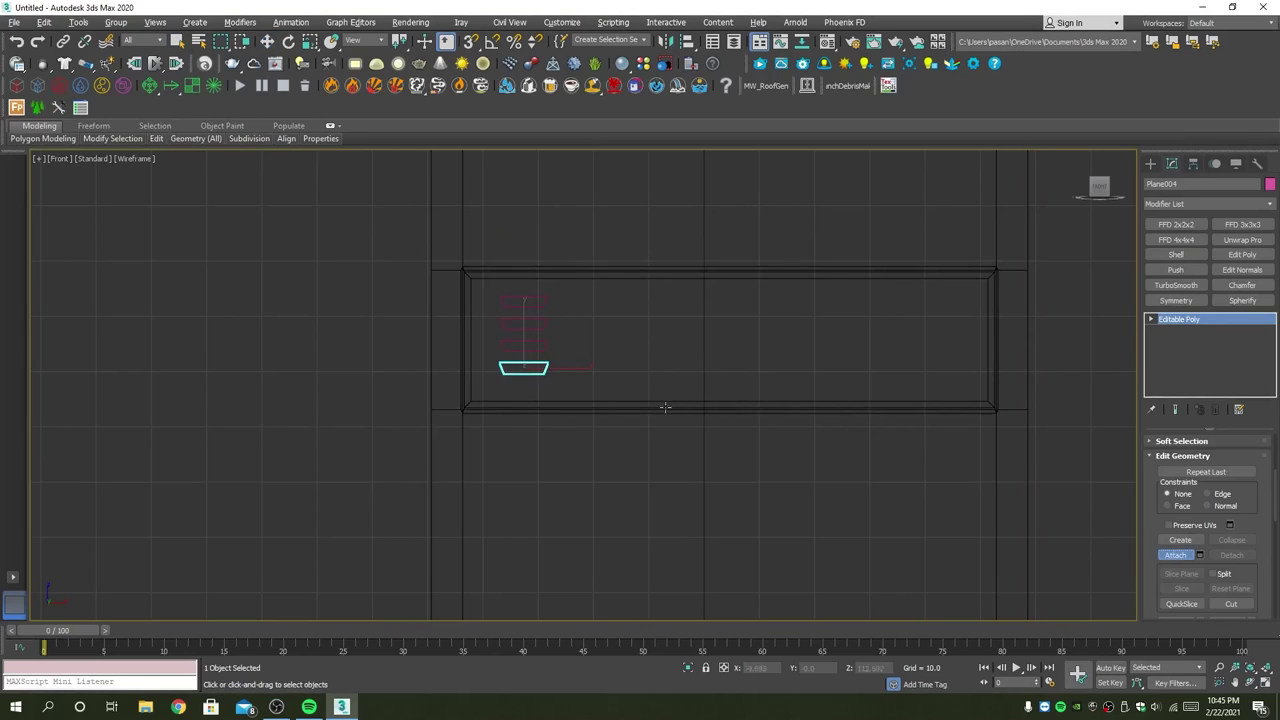
pyautogui.click(538, 322)
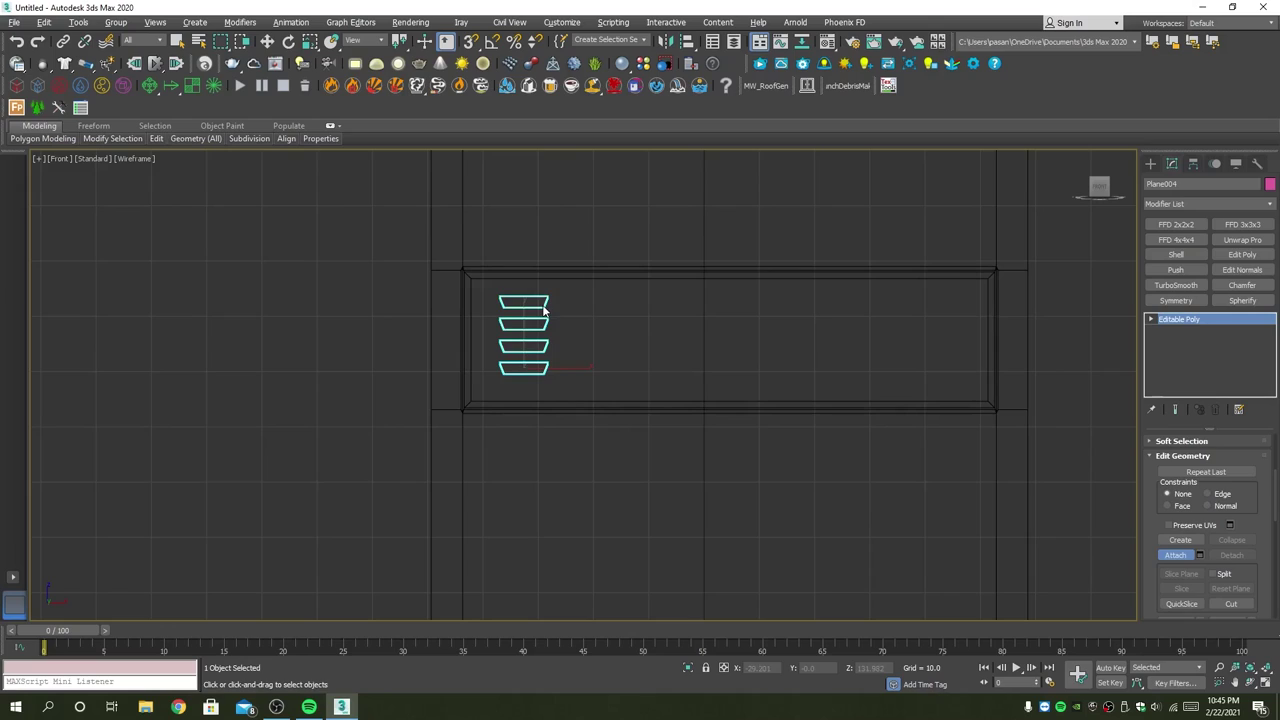
pyautogui.press('w')
# Step: Shift-drag copies of the slot column to the right across the panel
pyautogui.keyDown('shift'); pyautogui.moveTo(575, 367); pyautogui.dragTo(645, 368); pyautogui.keyUp('shift')
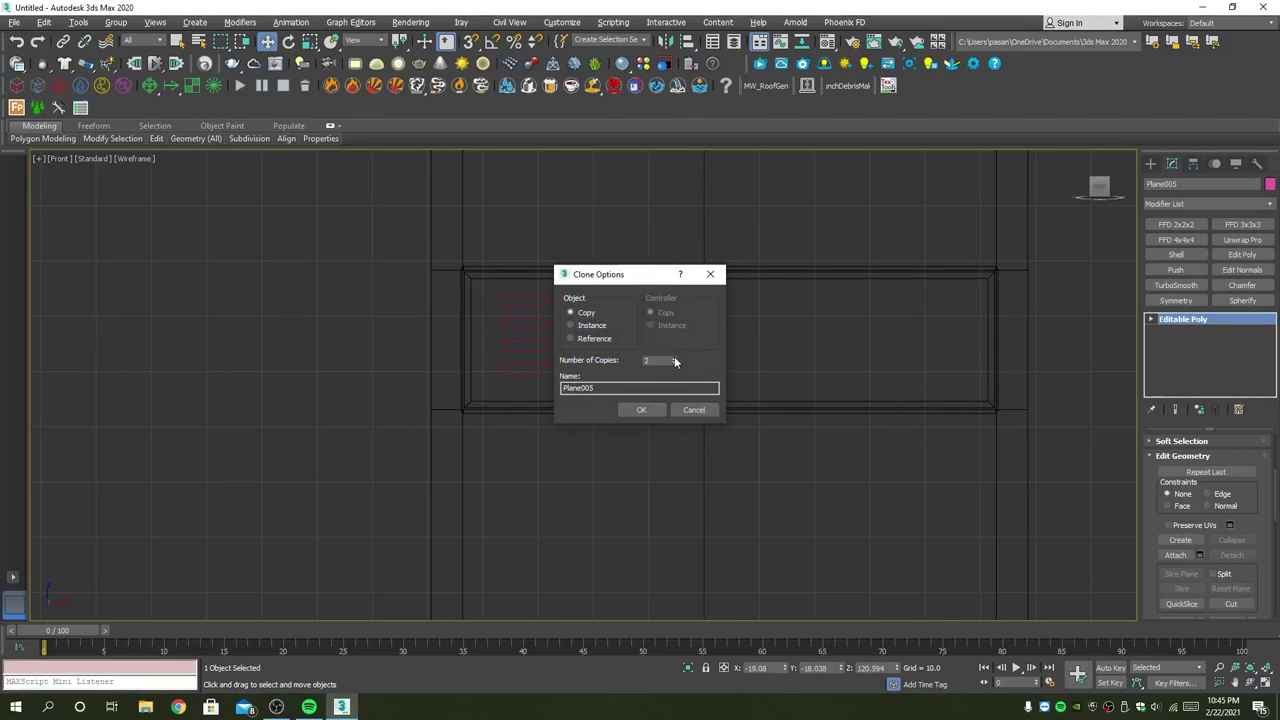
pyautogui.click(658, 406)
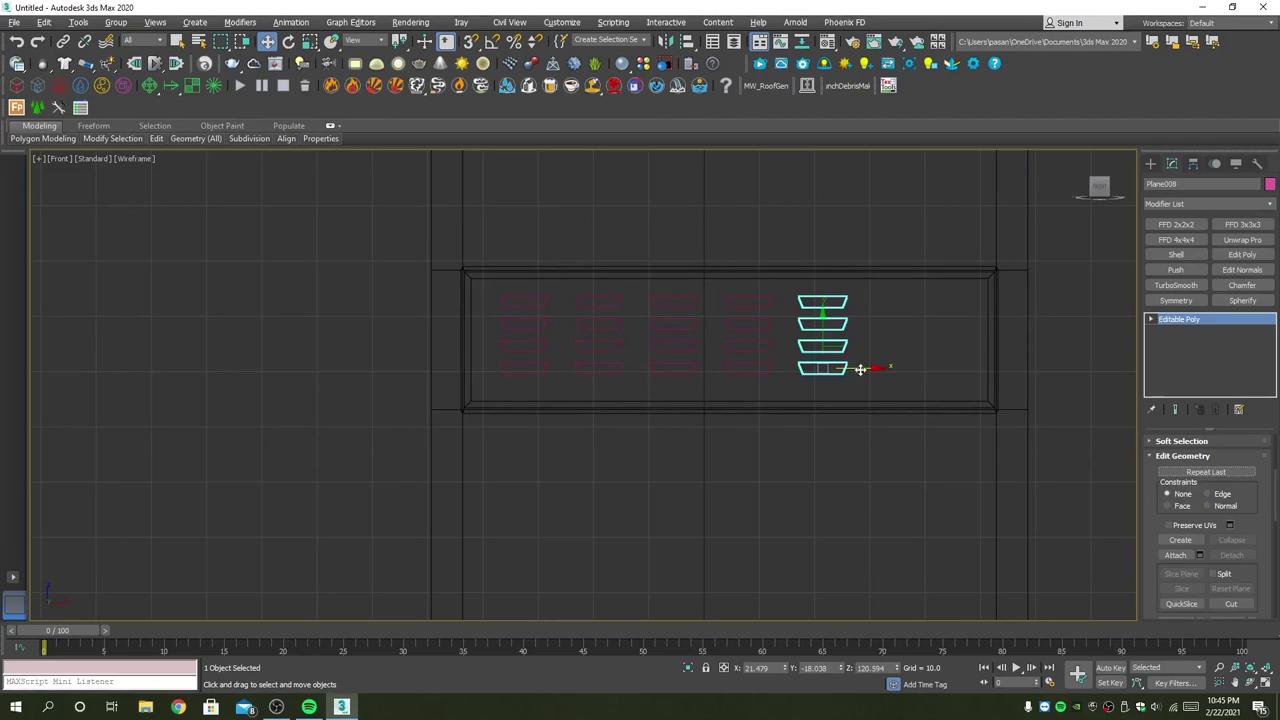
pyautogui.keyDown('shift'); pyautogui.moveTo(866, 367); pyautogui.dragTo(940, 366); pyautogui.keyUp('shift')
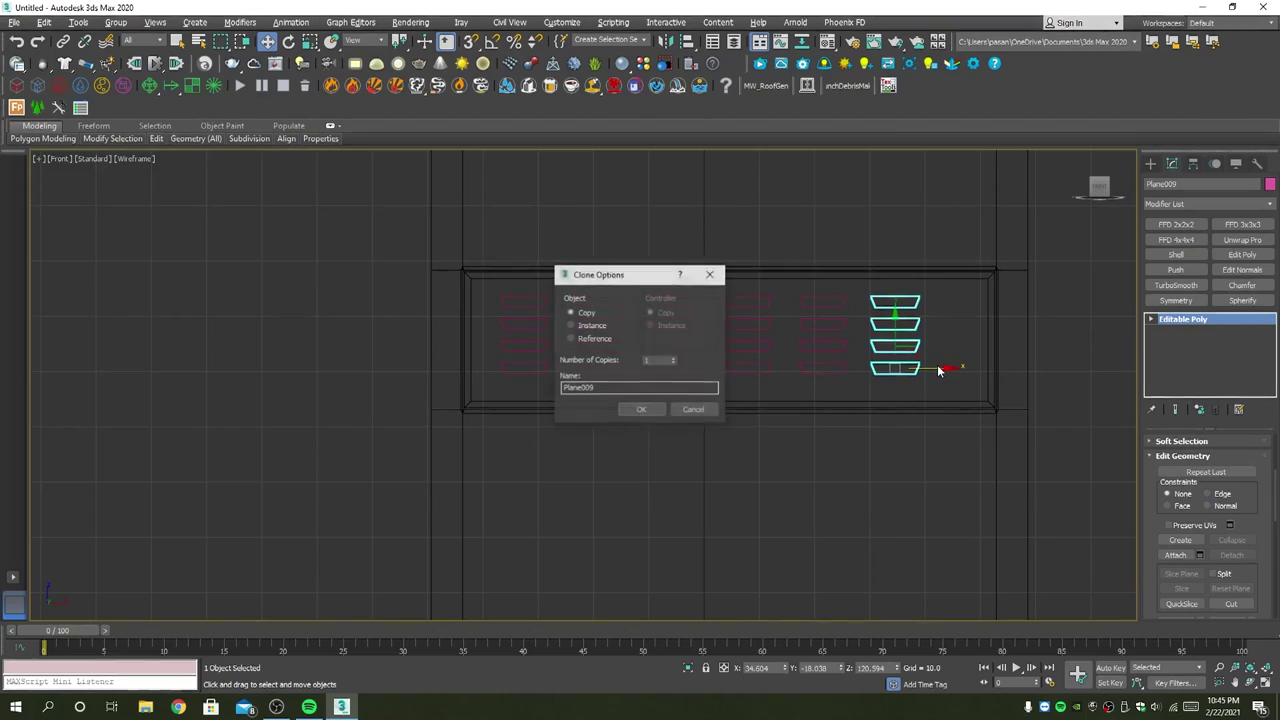
pyautogui.click(654, 404)
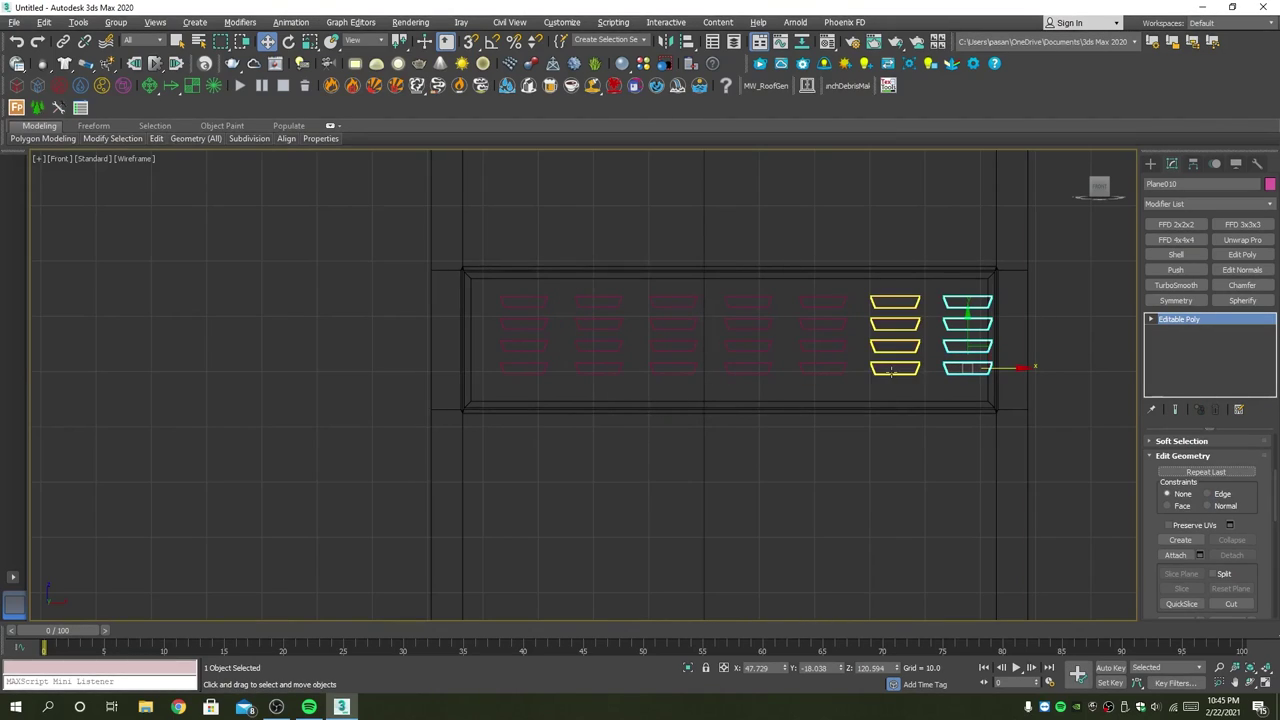
# Step: Select all seven slot columns and shift them left to centre them
pyautogui.keyDown('ctrl'); pyautogui.click(895, 368); pyautogui.keyUp('ctrl')
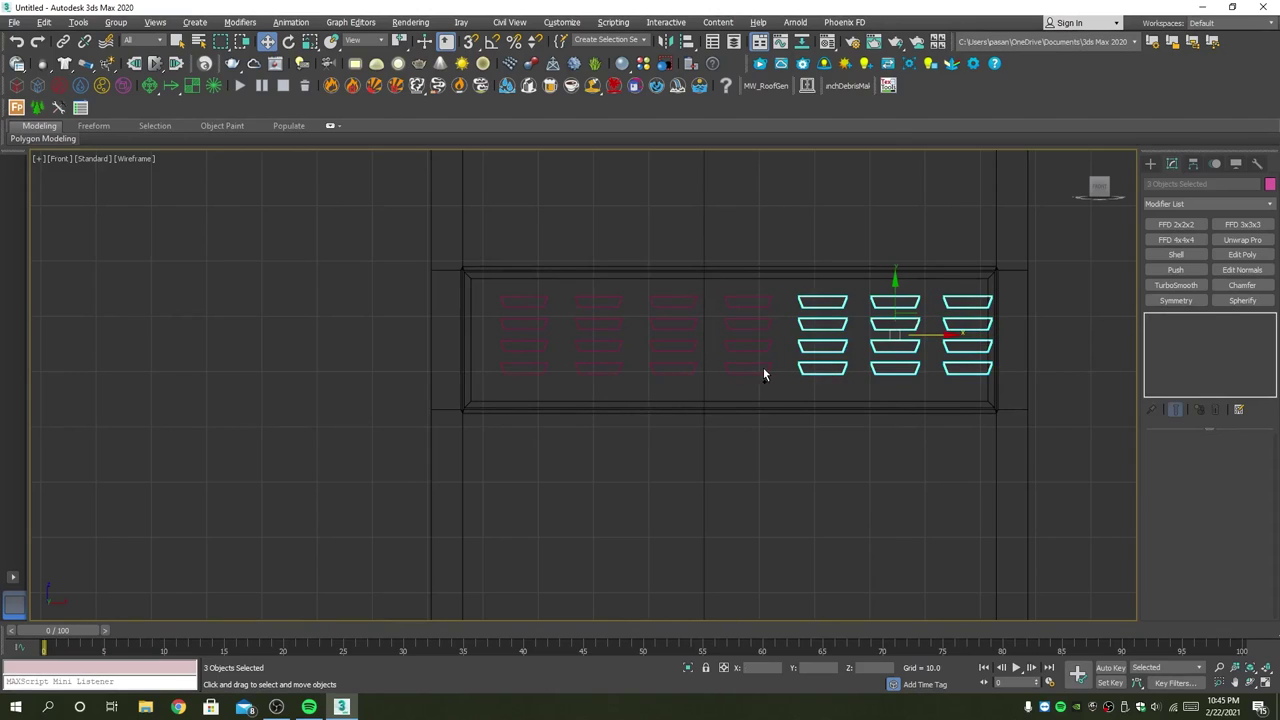
pyautogui.keyDown('ctrl'); pyautogui.click(763, 367); pyautogui.keyUp('ctrl')
pyautogui.keyDown('ctrl'); pyautogui.click(662, 350); pyautogui.keyUp('ctrl')
pyautogui.keyDown('ctrl'); pyautogui.click(619, 347); pyautogui.keyUp('ctrl')
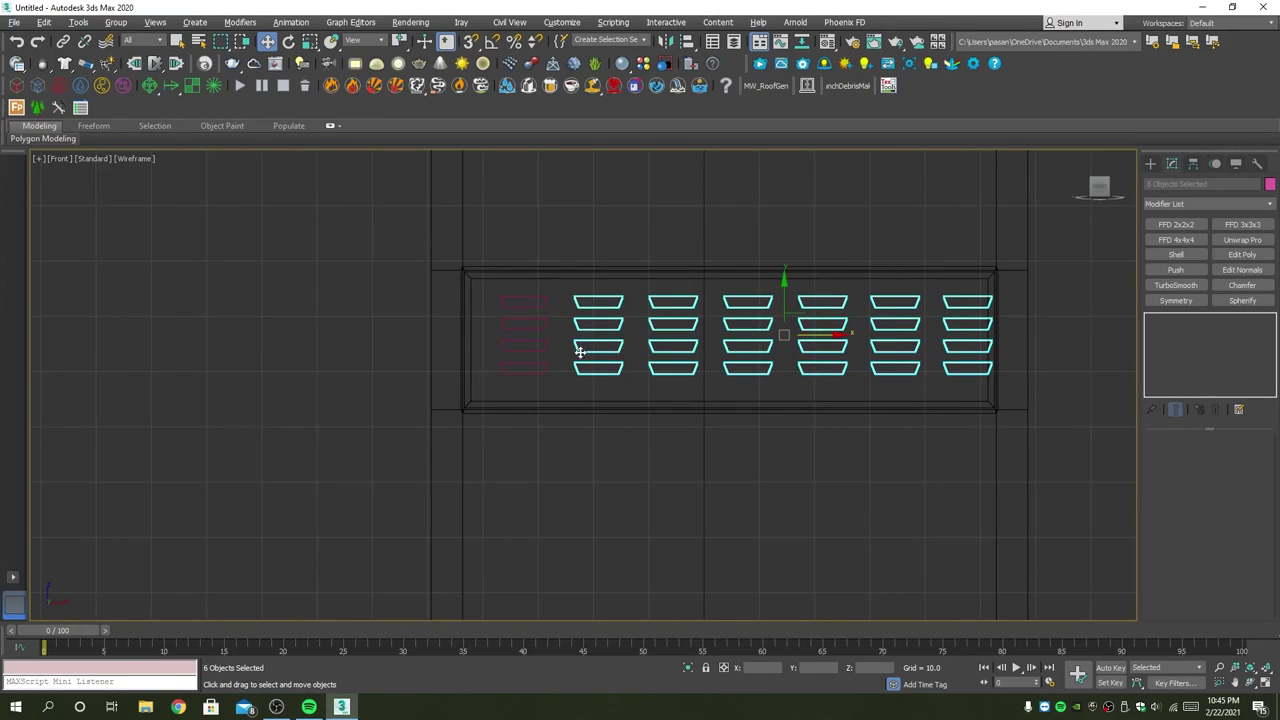
pyautogui.keyDown('ctrl'); pyautogui.click(545, 345); pyautogui.keyUp('ctrl')
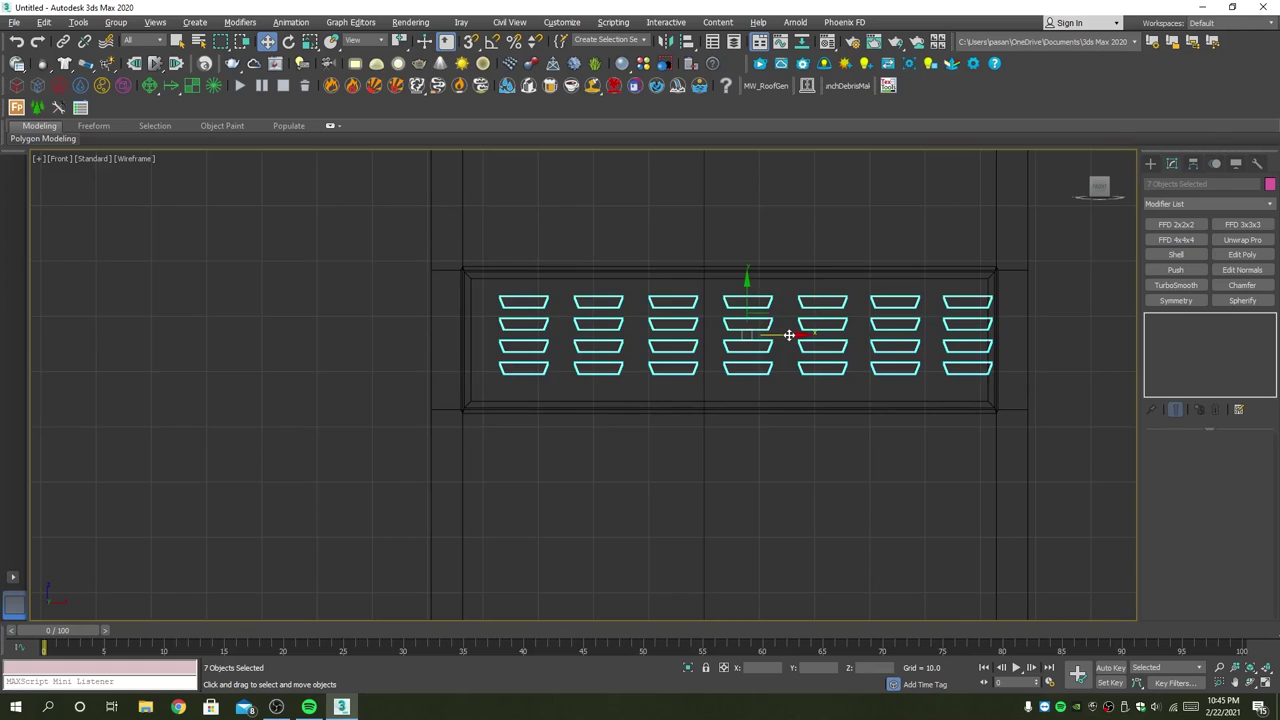
pyautogui.moveTo(789, 335); pyautogui.dragTo(774, 341)
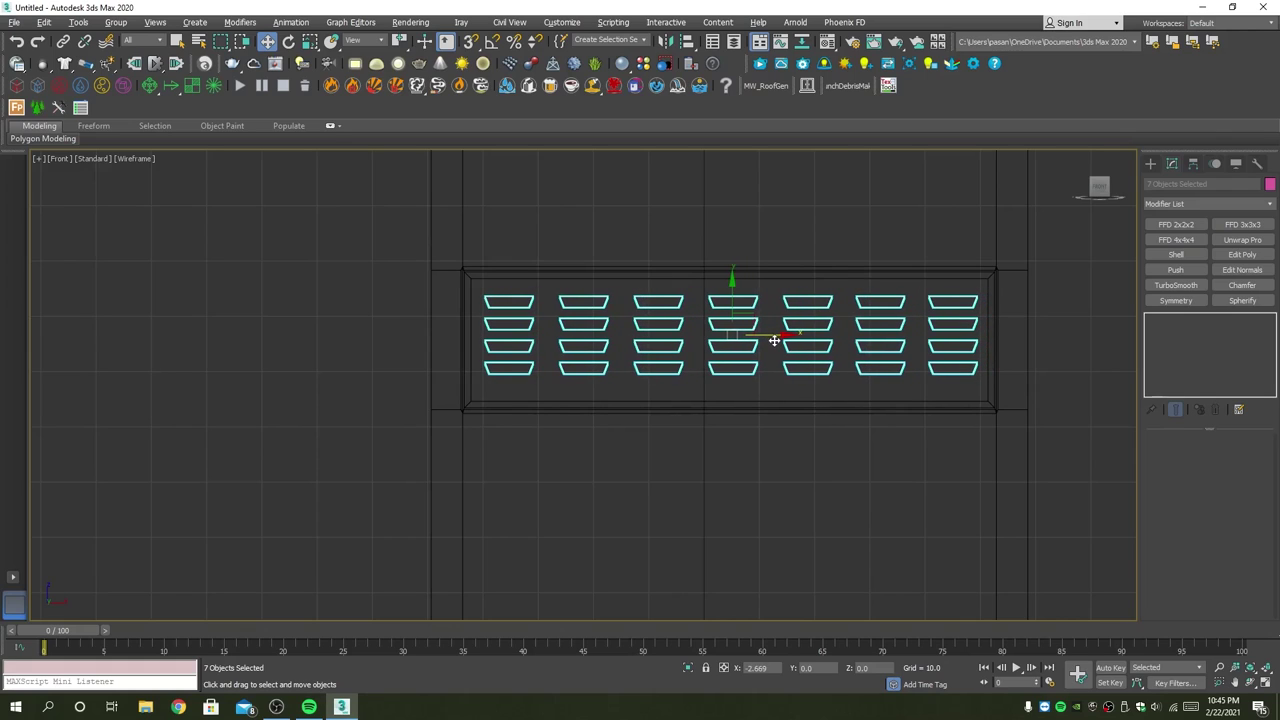
# Step: Isolate the slot columns and select the rightmost column
pyautogui.hotkey('alt', 'w')
pyautogui.hotkey('alt', 'w')
pyautogui.hotkey('alt', 'q')
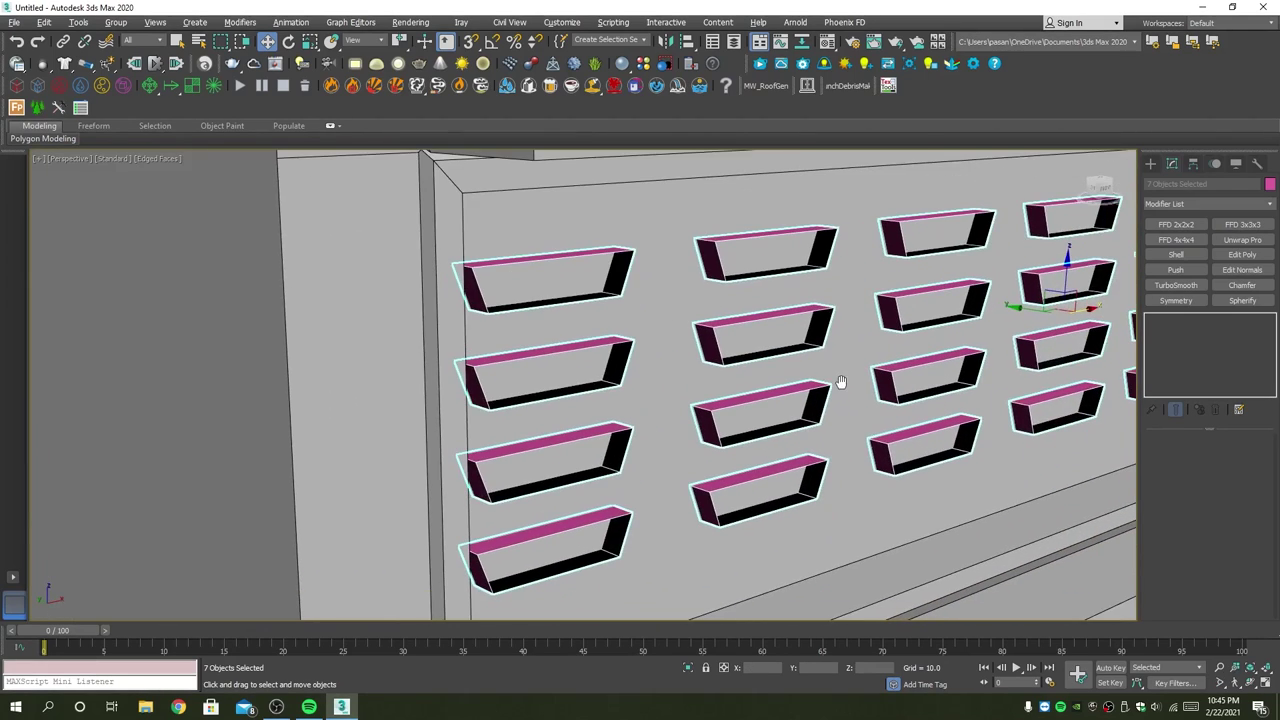
pyautogui.hotkey('alt', 'q')
pyautogui.click(851, 393)
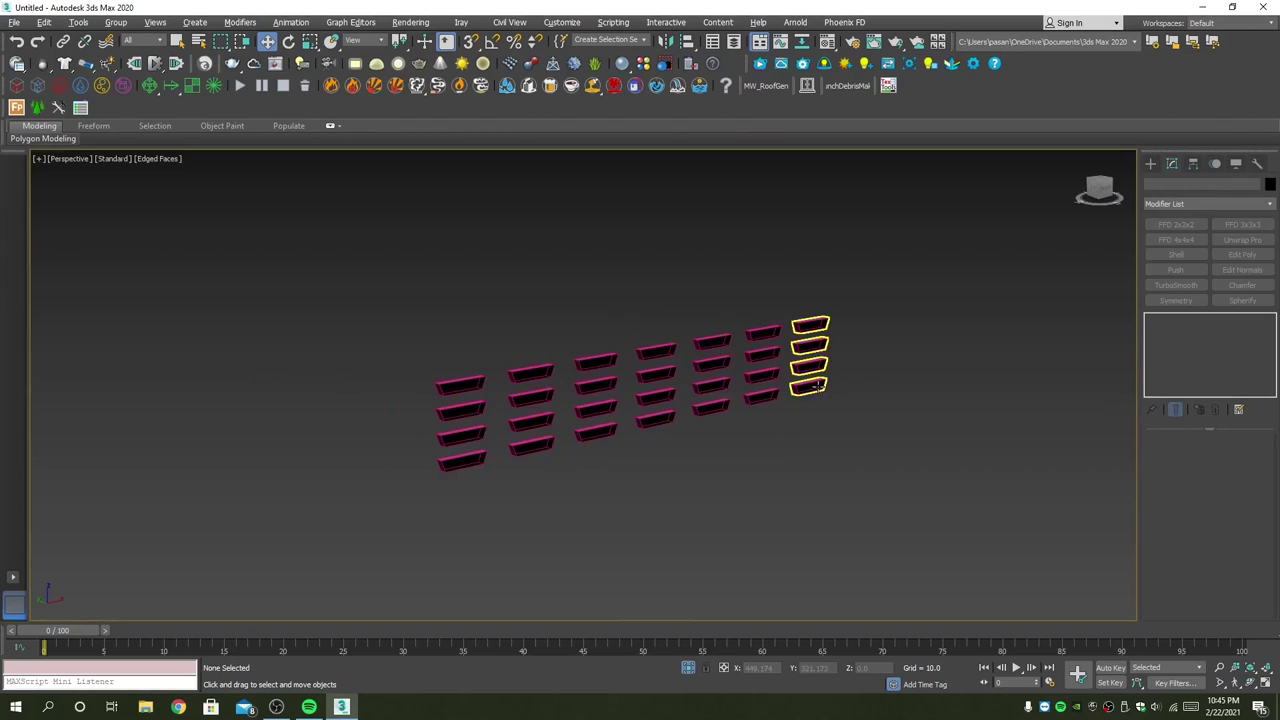
pyautogui.click(816, 388)
pyautogui.scroll(-2, 1233, 566)
pyautogui.scroll(-2, 1196, 598)
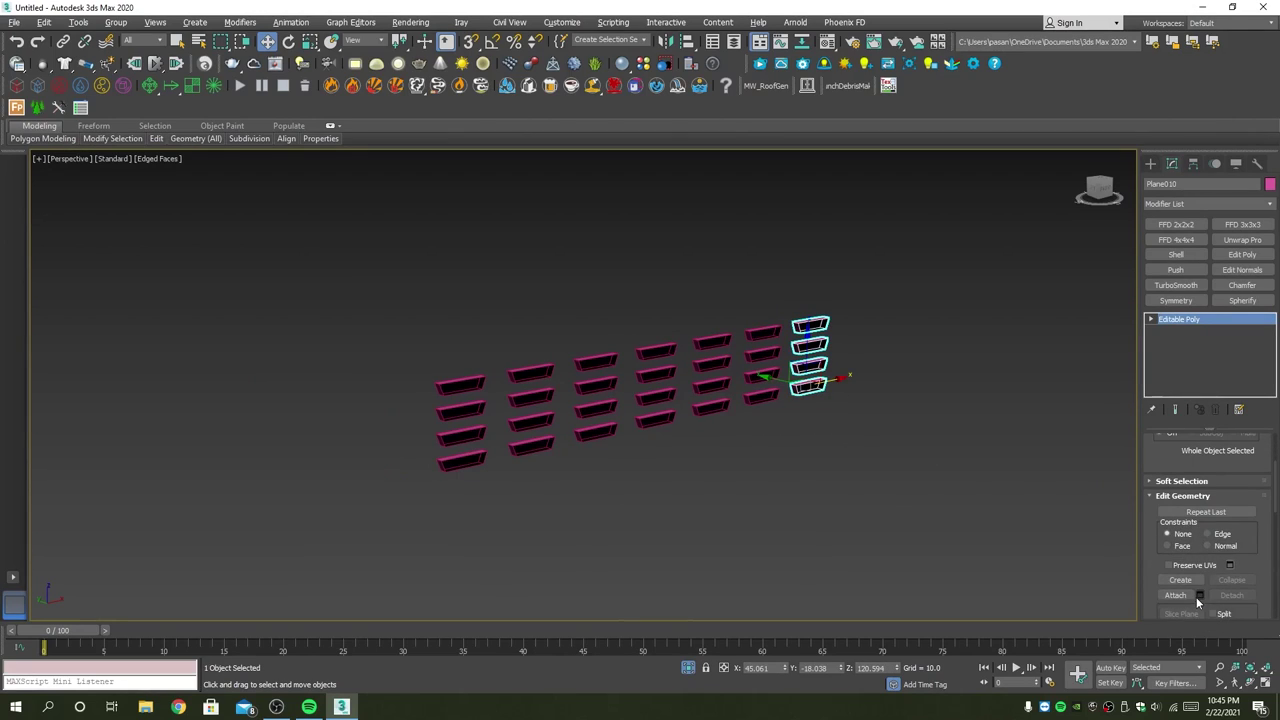
# Step: Use Attach List to merge every slot column into one Editable Poly
pyautogui.hotkey('ctrl', 'a')
pyautogui.click(219, 376)
pyautogui.click(1200, 595)
pyautogui.hotkey('ctrl', 'a')
pyautogui.click(216, 372)
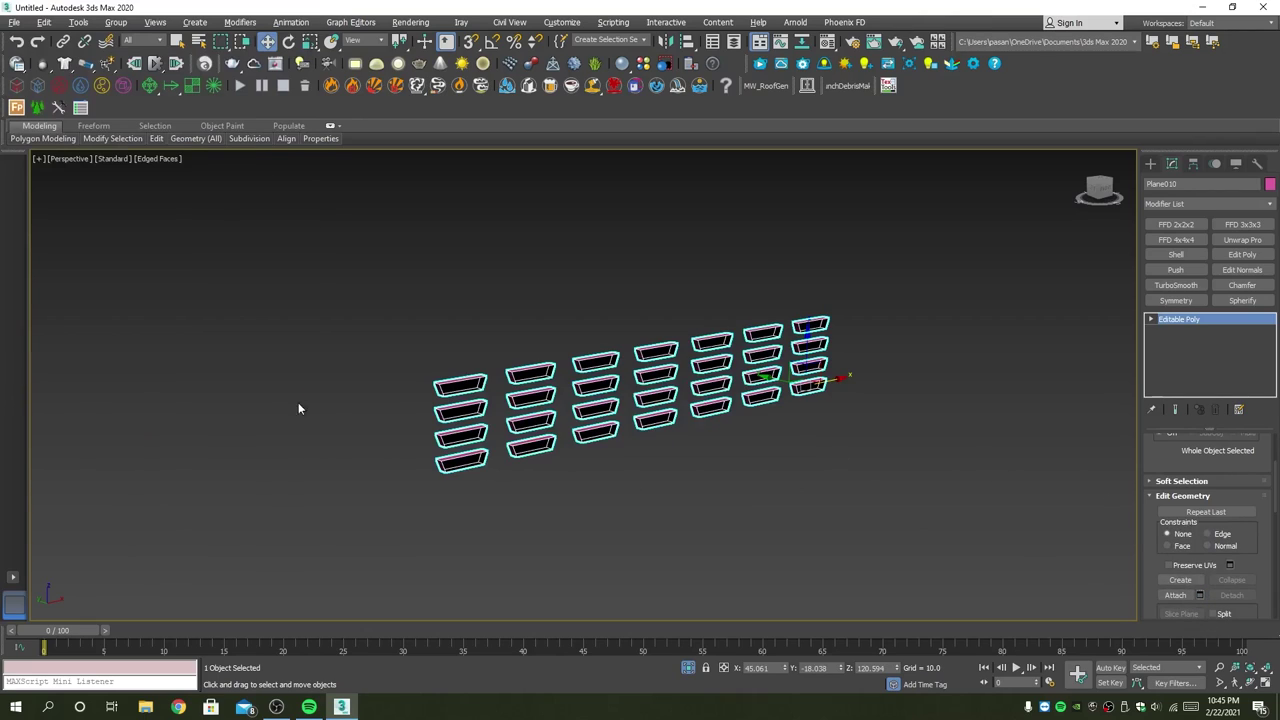
pyautogui.click(687, 672)
pyautogui.keyDown('alt'); pyautogui.moveTo(729, 566); pyautogui.dragTo(900, 480, button='middle'); pyautogui.keyUp('alt')
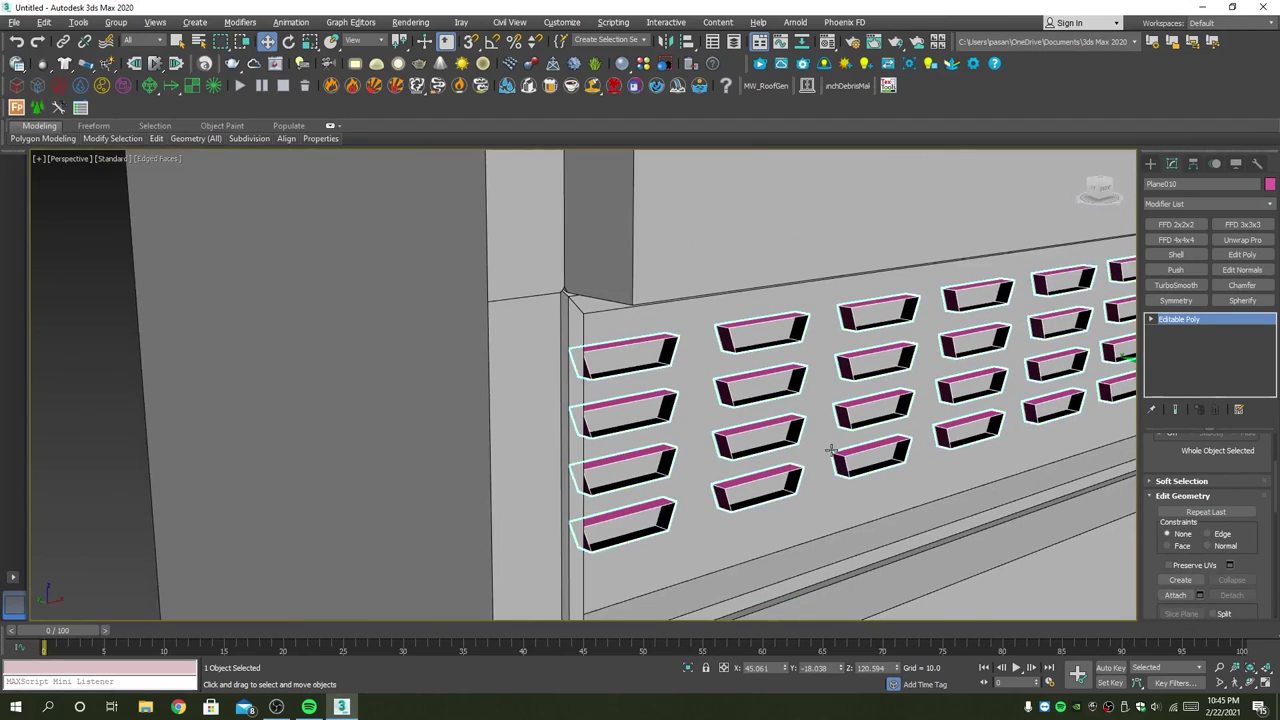
pyautogui.scroll(3, 785, 441)
# Step: Start a ProBoolean compound object on the dispenser body Box001, keeping Subtraction
pyautogui.scroll(-5, 787, 453)
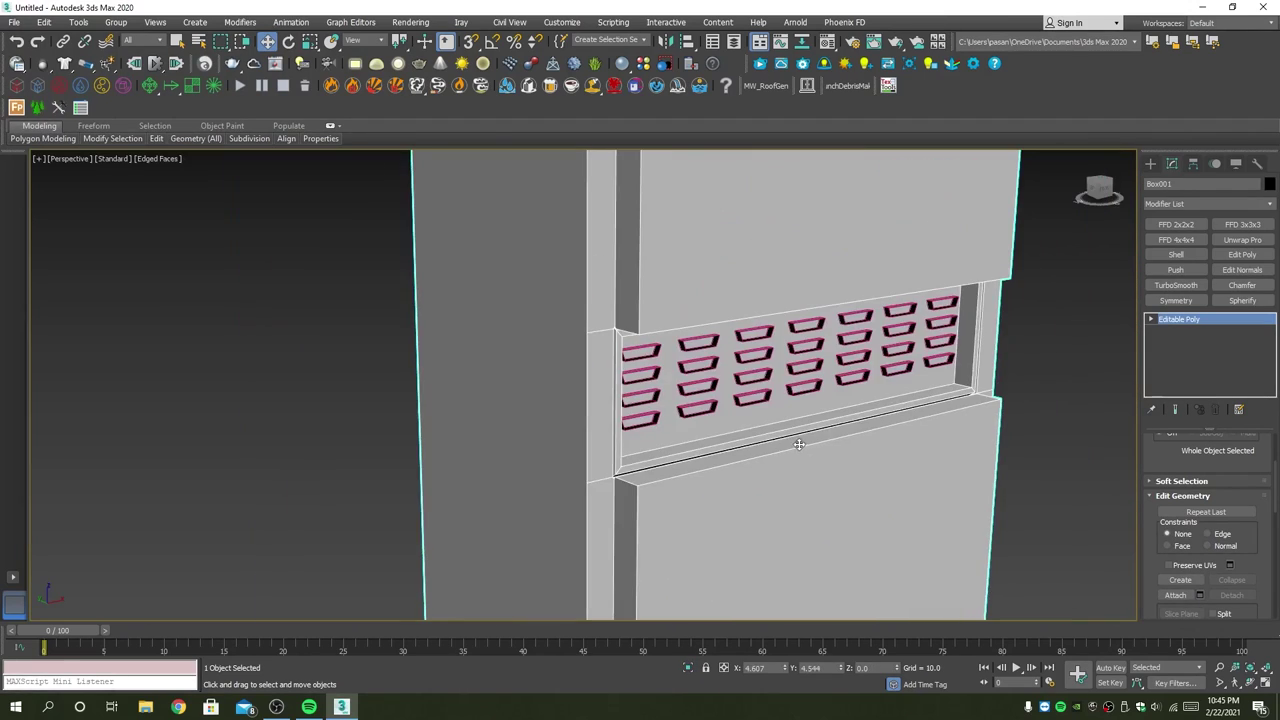
pyautogui.keyDown('alt'); pyautogui.moveTo(787, 453); pyautogui.dragTo(850, 440, button='middle'); pyautogui.keyUp('alt')
pyautogui.click(900, 220)
pyautogui.click(1149, 166)
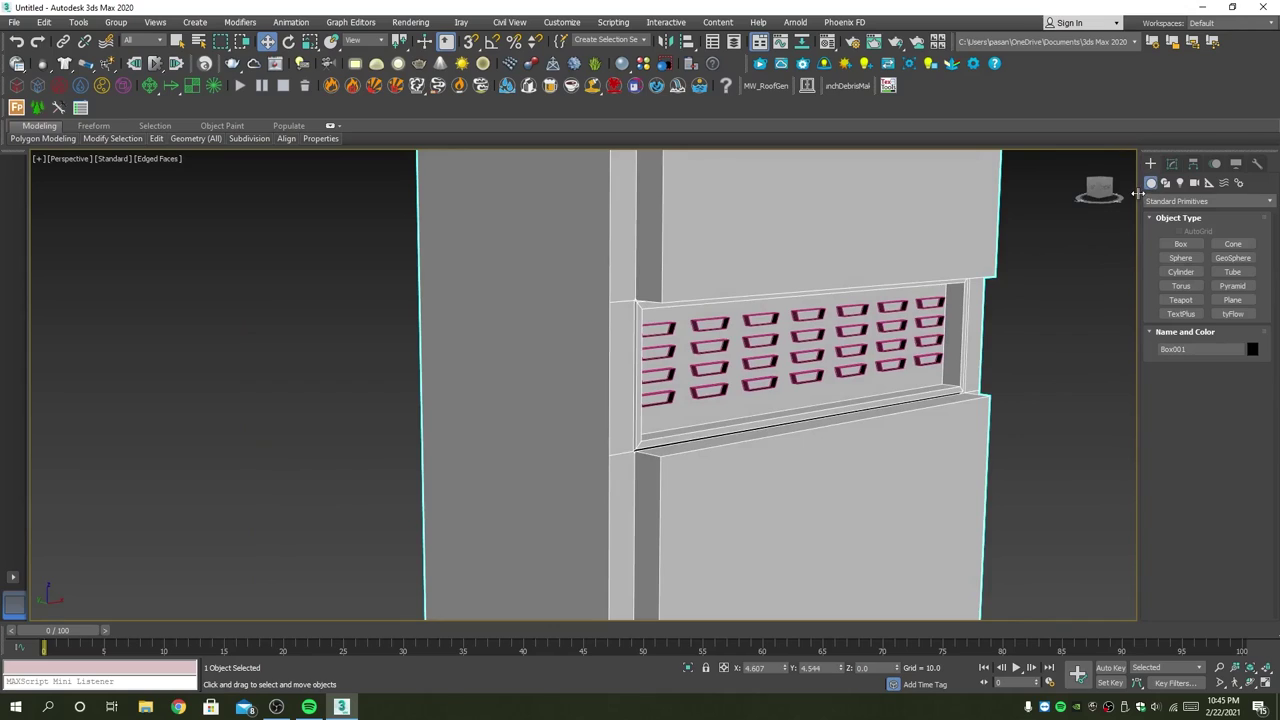
pyautogui.click(1155, 201)
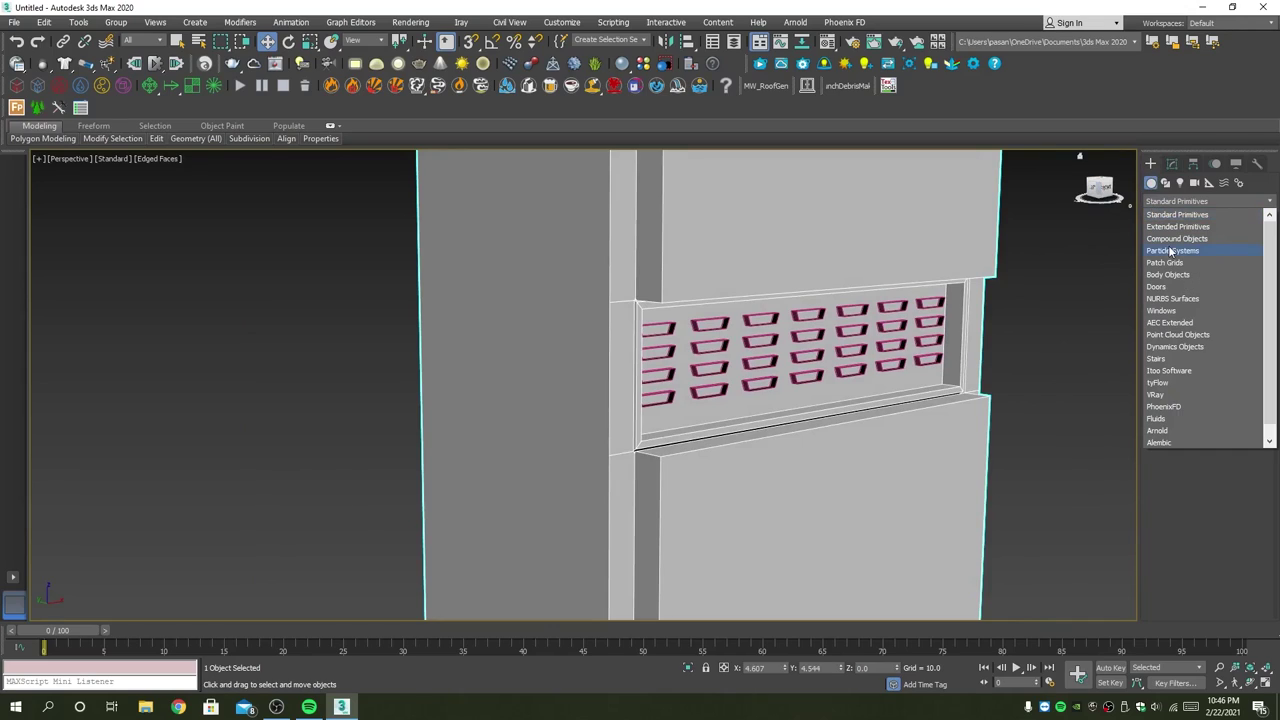
pyautogui.click(1175, 240)
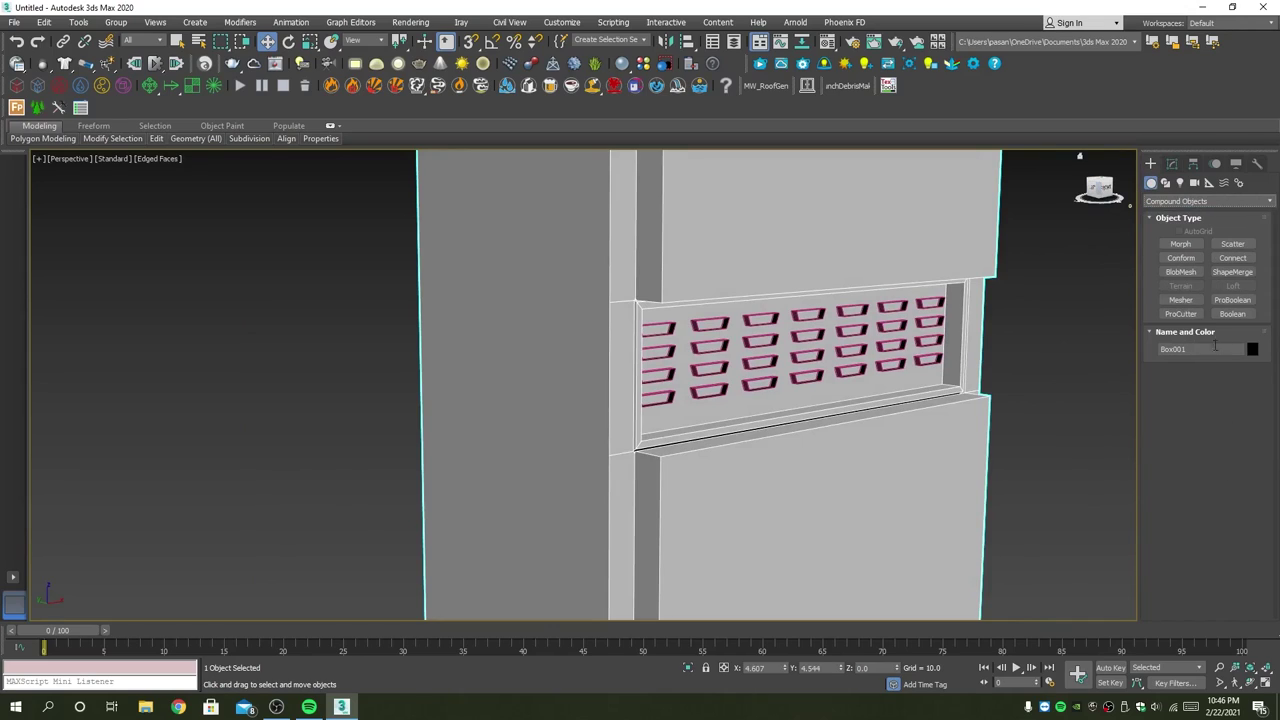
pyautogui.click(1231, 300)
pyautogui.scroll(-3, 1249, 510)
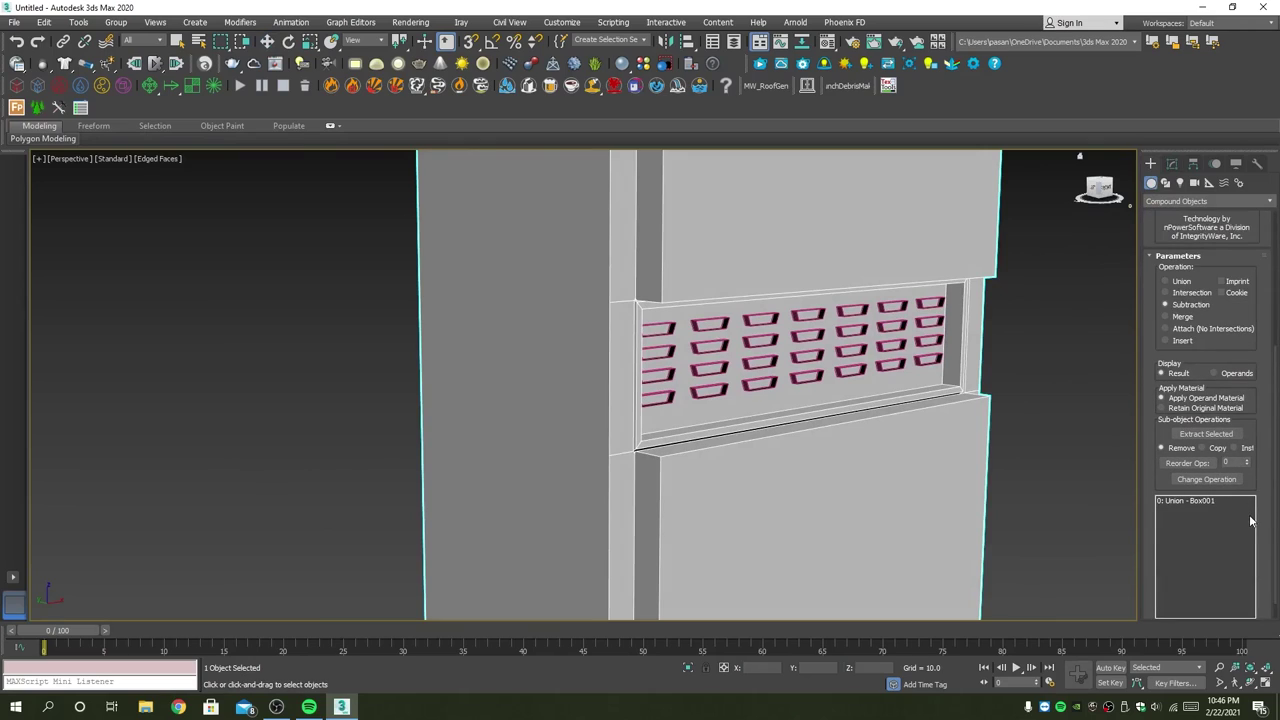
pyautogui.scroll(-1, 1265, 580)
pyautogui.click(1243, 614)
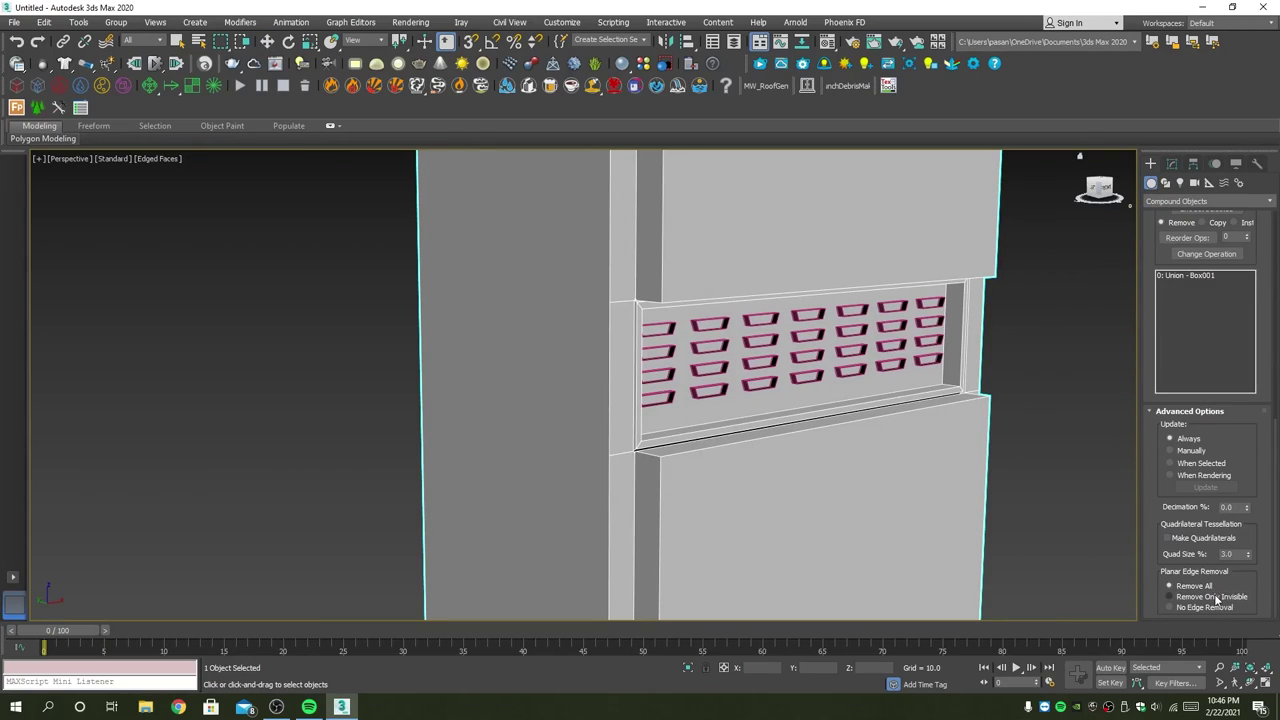
pyautogui.scroll(1, 1215, 590)
pyautogui.scroll(3, 1225, 530)
pyautogui.scroll(4, 1235, 450)
pyautogui.scroll(3, 1245, 390)
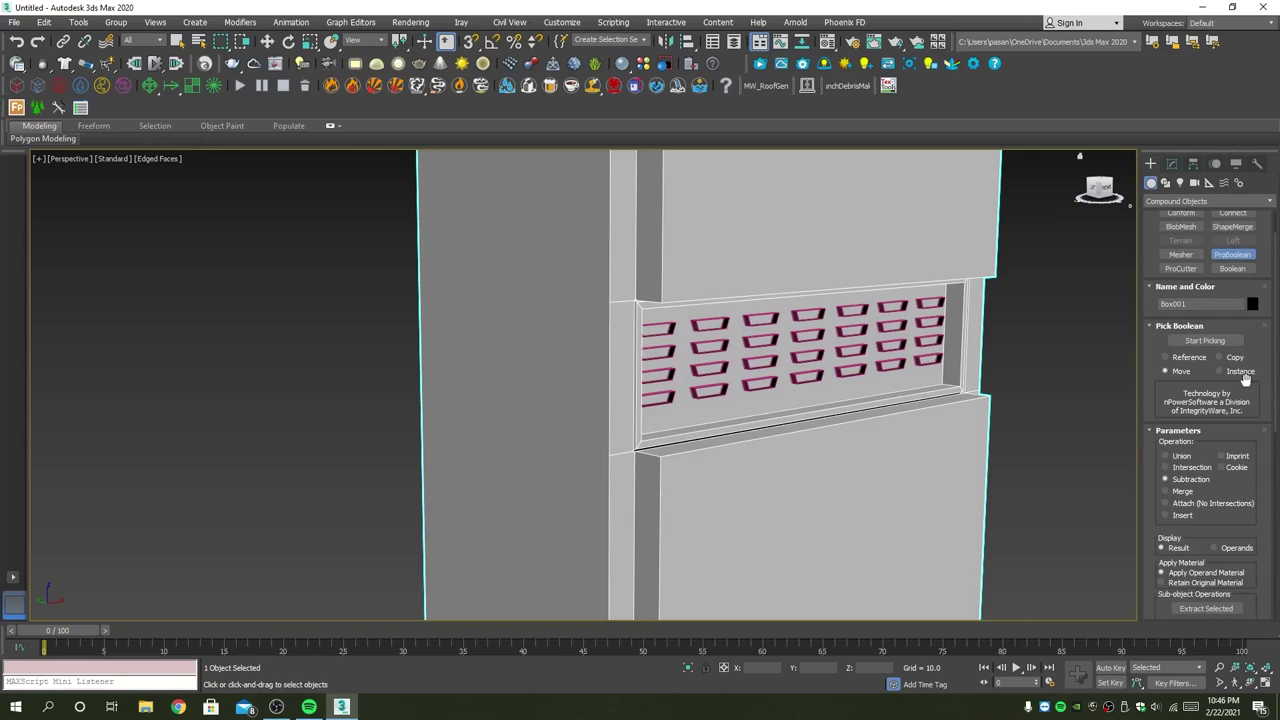
# Step: Pick the slot object to cut the 28 louver slots into the vent panel
pyautogui.click(1205, 341)
pyautogui.click(905, 325)
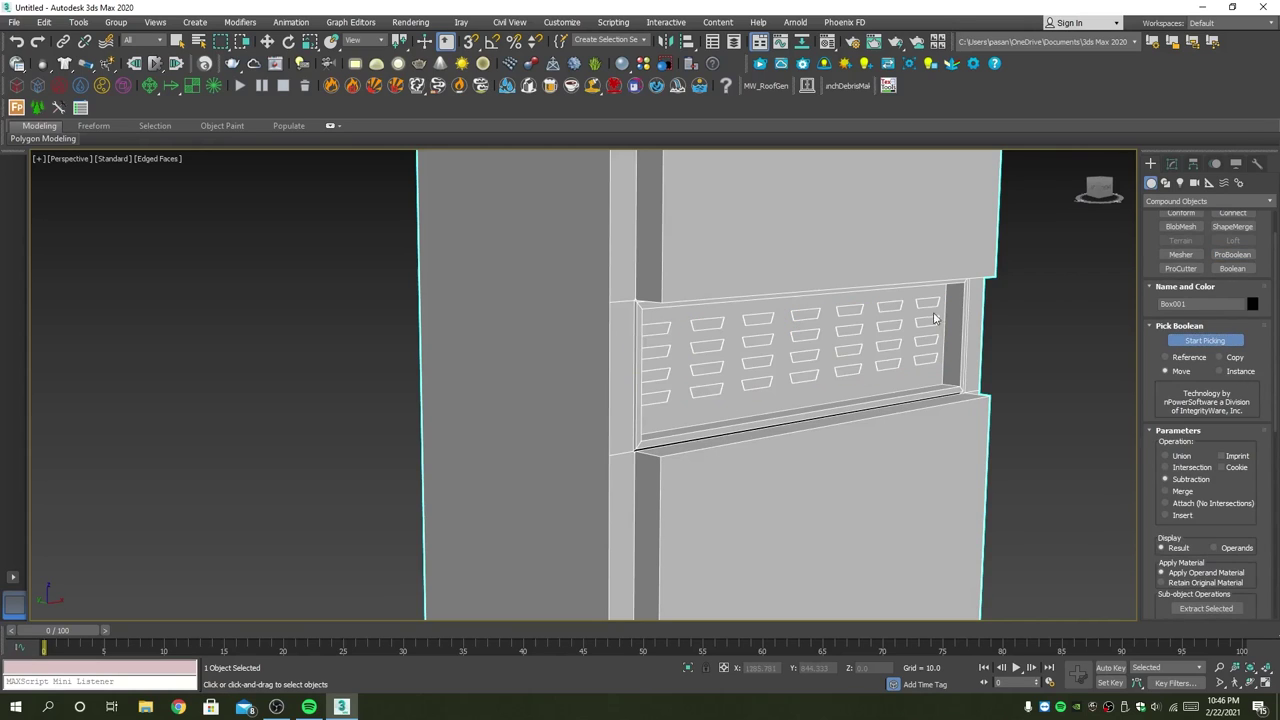
pyautogui.press('F4')
pyautogui.scroll(2, 651, 371)
pyautogui.scroll(3, 591, 360)
pyautogui.scroll(2, 585, 356)
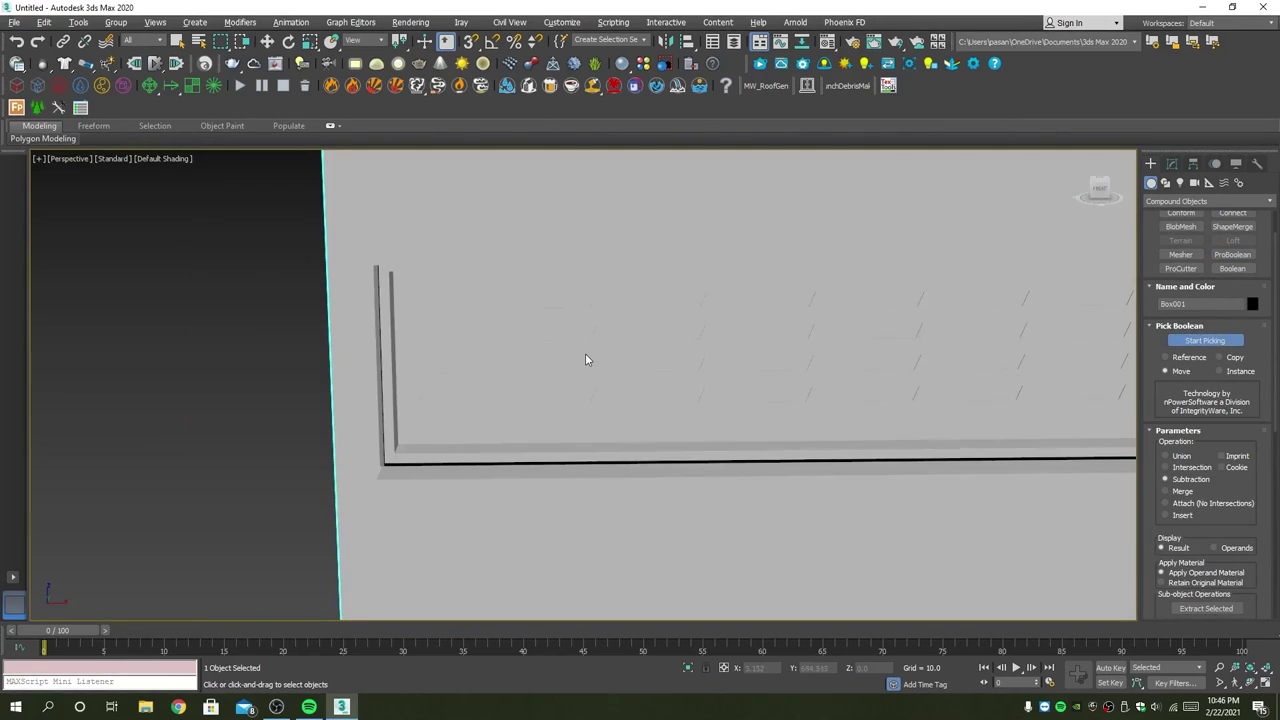
pyautogui.scroll(2, 585, 356)
pyautogui.press('F4')
pyautogui.scroll(3, 615, 450)
pyautogui.scroll(-4, 766, 451)
pyautogui.scroll(-1, 877, 466)
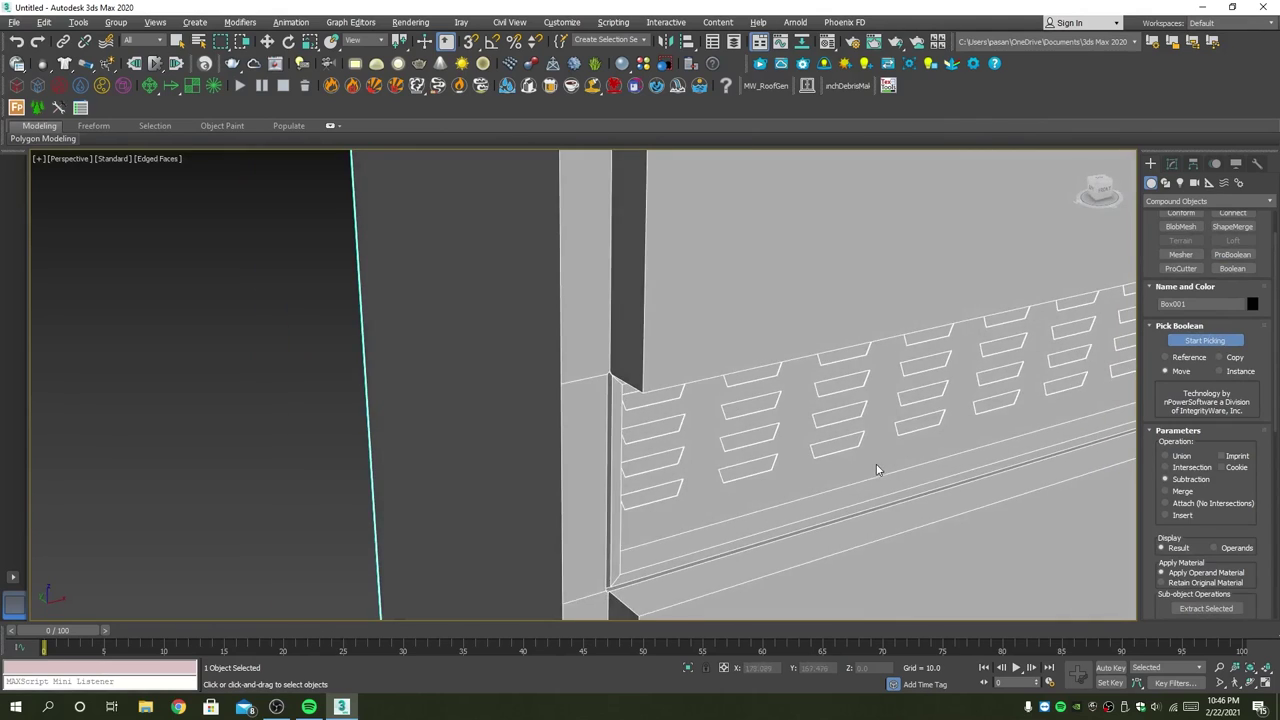
pyautogui.scroll(5, 968, 385)
pyautogui.scroll(2, 968, 385)
pyautogui.scroll(-5, 998, 379)
pyautogui.scroll(-5, 998, 379)
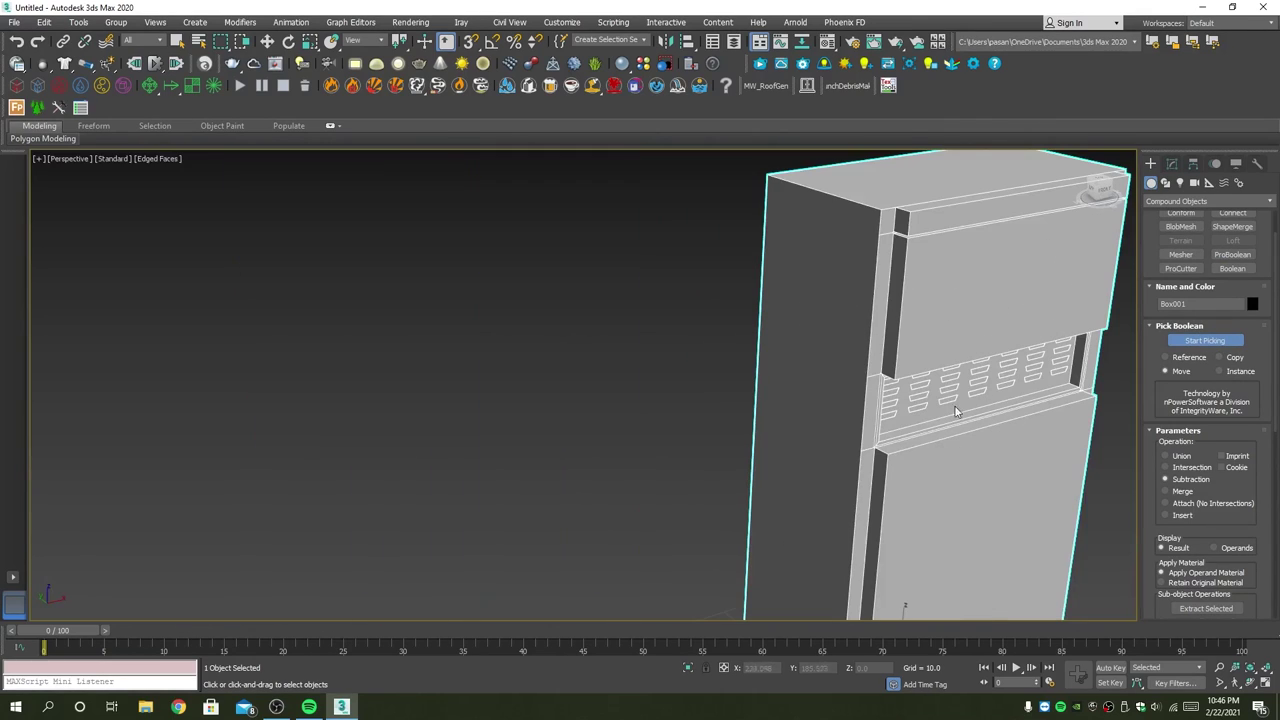
# Step: Collapse the slotted dispenser body into an Editable Poly and inspect the vent holes
pyautogui.press('w')
pyautogui.moveTo(740, 392); pyautogui.dragTo(585, 362, button='middle')
pyautogui.rightClick(878, 347)
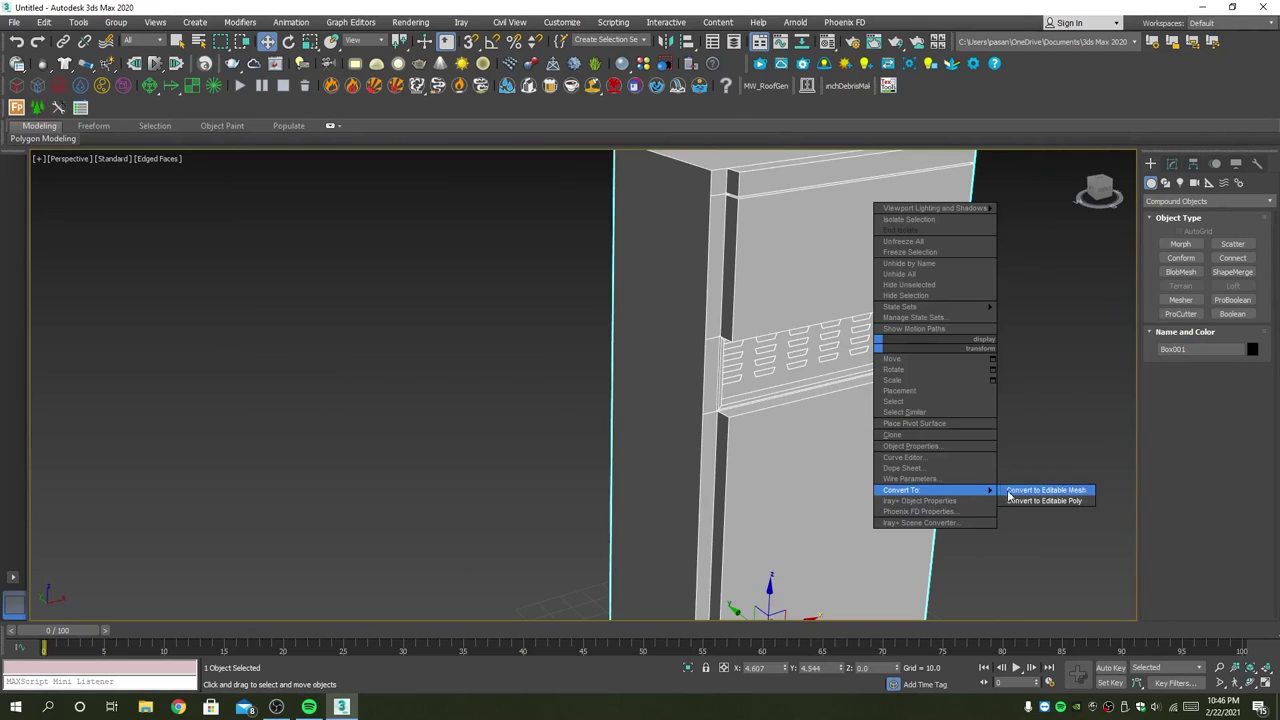
pyautogui.click(1028, 502)
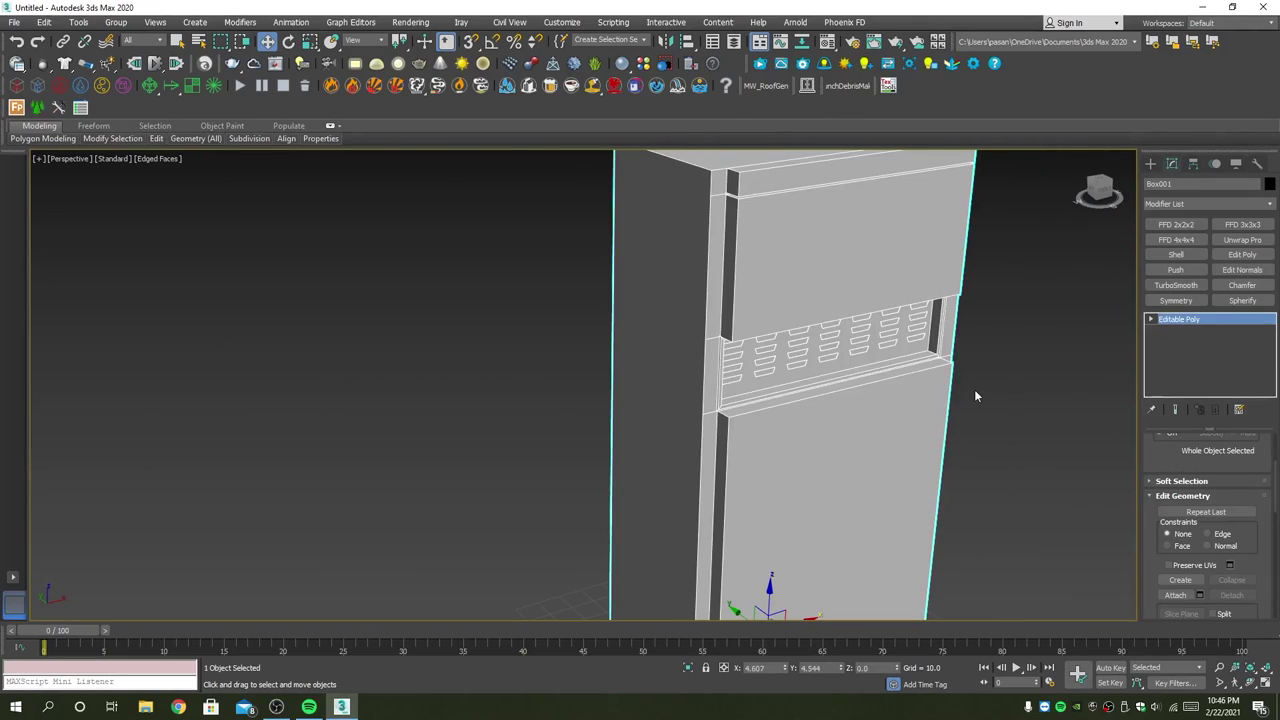
pyautogui.click(1013, 389)
pyautogui.keyDown('alt'); pyautogui.moveTo(1005, 420); pyautogui.dragTo(925, 380, button='middle'); pyautogui.keyUp('alt')
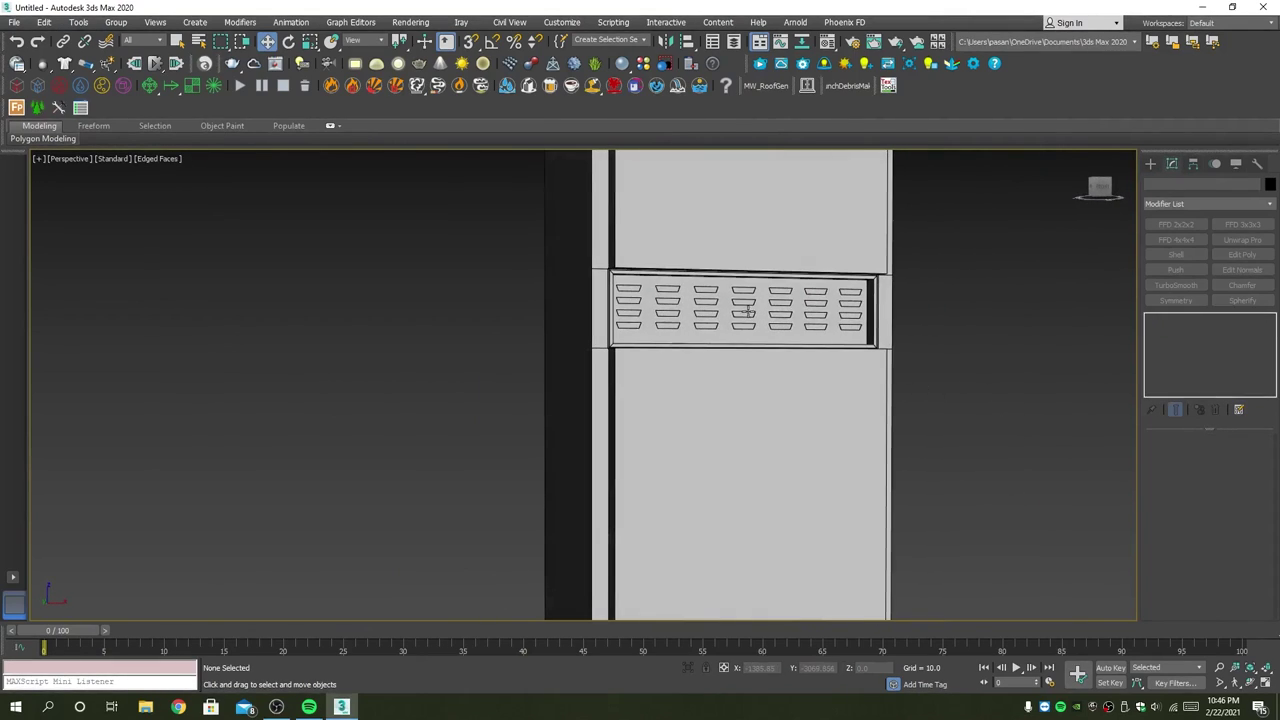
pyautogui.scroll(3, 772, 316)
pyautogui.moveTo(772, 316)
pyautogui.keyDown('alt'); pyautogui.mouseDown(button='middle')
pyautogui.moveTo(823, 320)
pyautogui.moveTo(816, 360)
pyautogui.mouseUp(button='middle'); pyautogui.keyUp('alt')
pyautogui.scroll(-3, 823, 320)
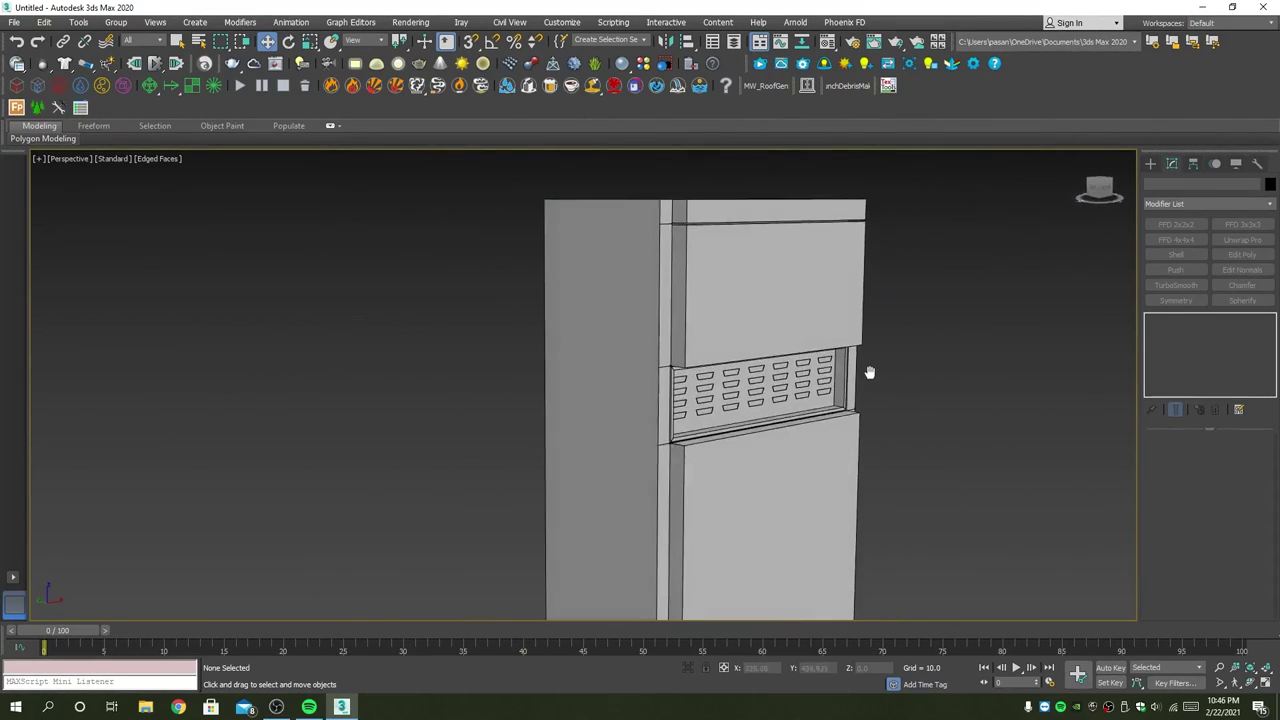
pyautogui.scroll(-3, 766, 388)
pyautogui.scroll(-1, 800, 443)
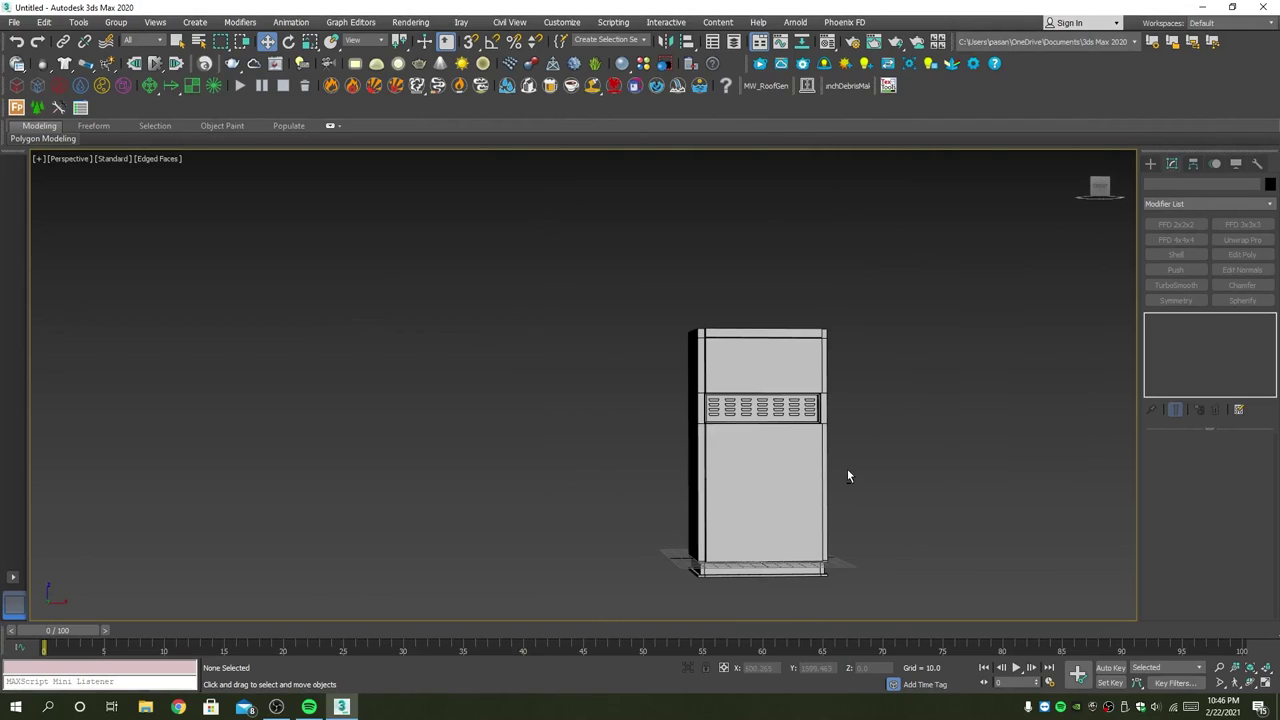
pyautogui.moveTo(842, 469)
pyautogui.keyDown('alt'); pyautogui.mouseDown(button='middle')
pyautogui.moveTo(863, 429)
pyautogui.moveTo(860, 451)
pyautogui.mouseUp(button='middle'); pyautogui.keyUp('alt')
# Step: In the maximized Front view, raise Box001 to Z = 13.388, then return to Perspective
pyautogui.hotkey('alt', 'w')
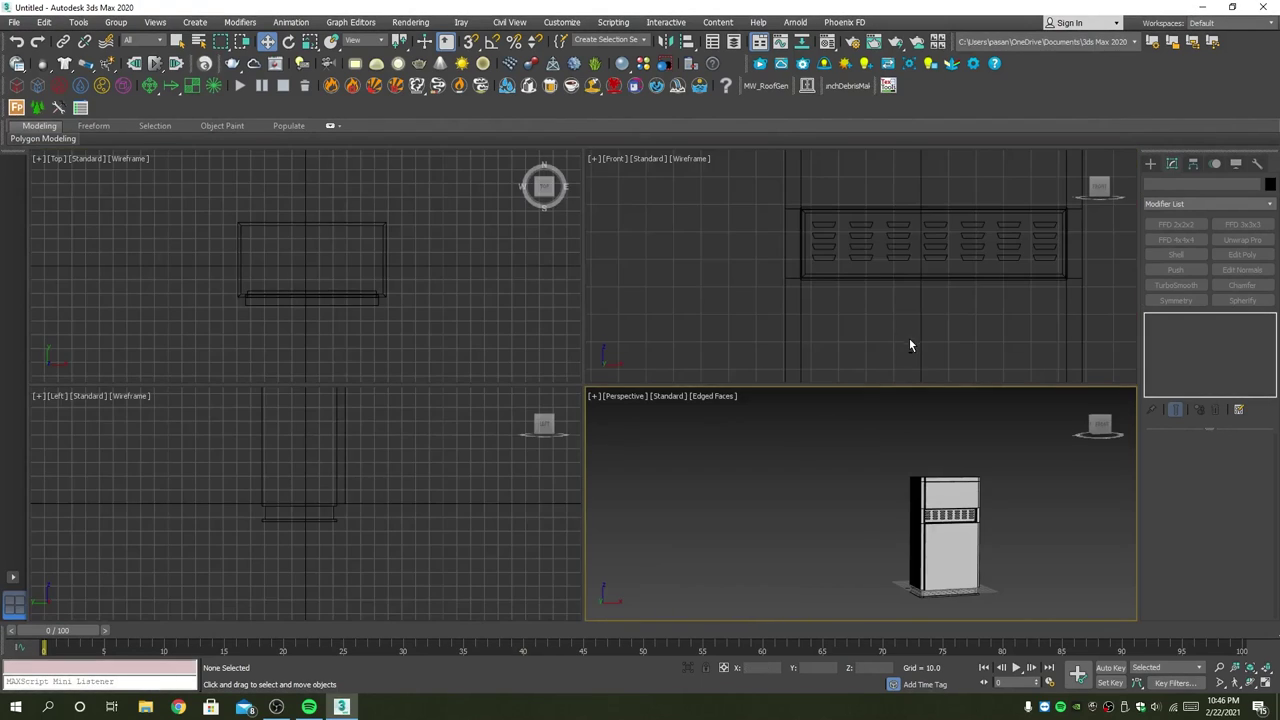
pyautogui.hotkey('alt', 'w')
pyautogui.scroll(-2, 760, 436)
pyautogui.click(760, 436)
pyautogui.scroll(5, 740, 416)
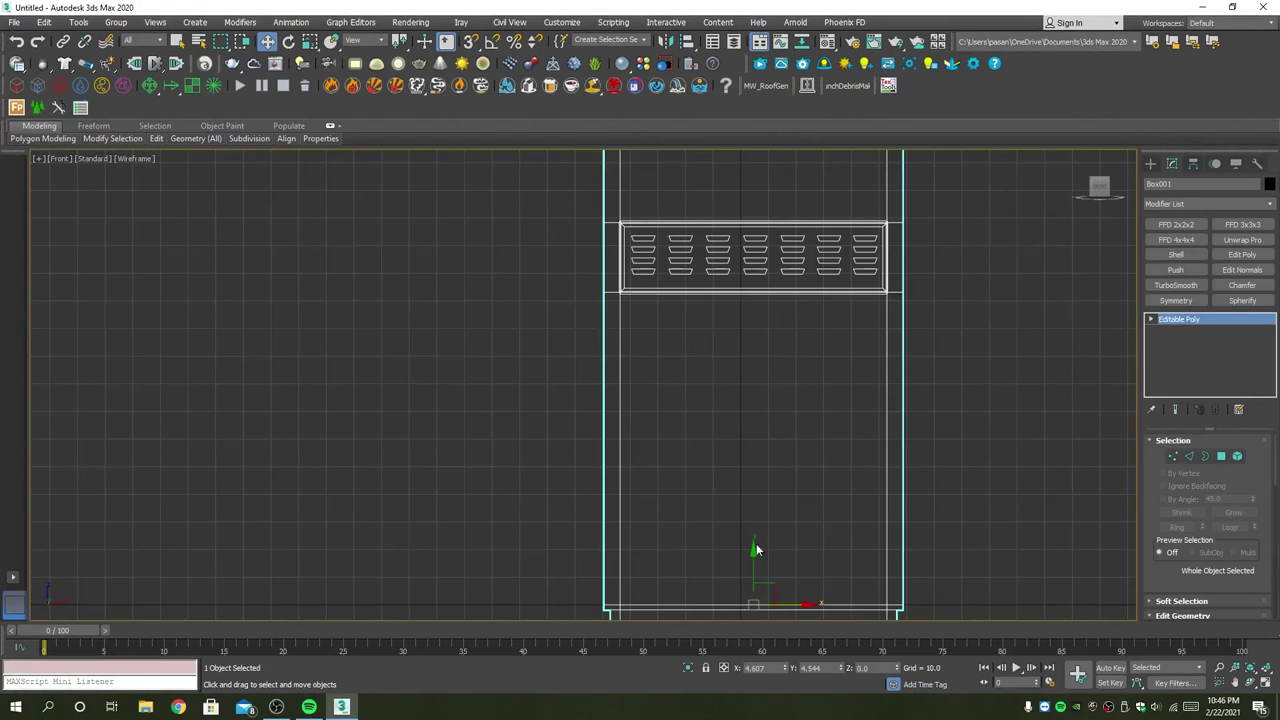
pyautogui.moveTo(756, 549); pyautogui.dragTo(758, 521)
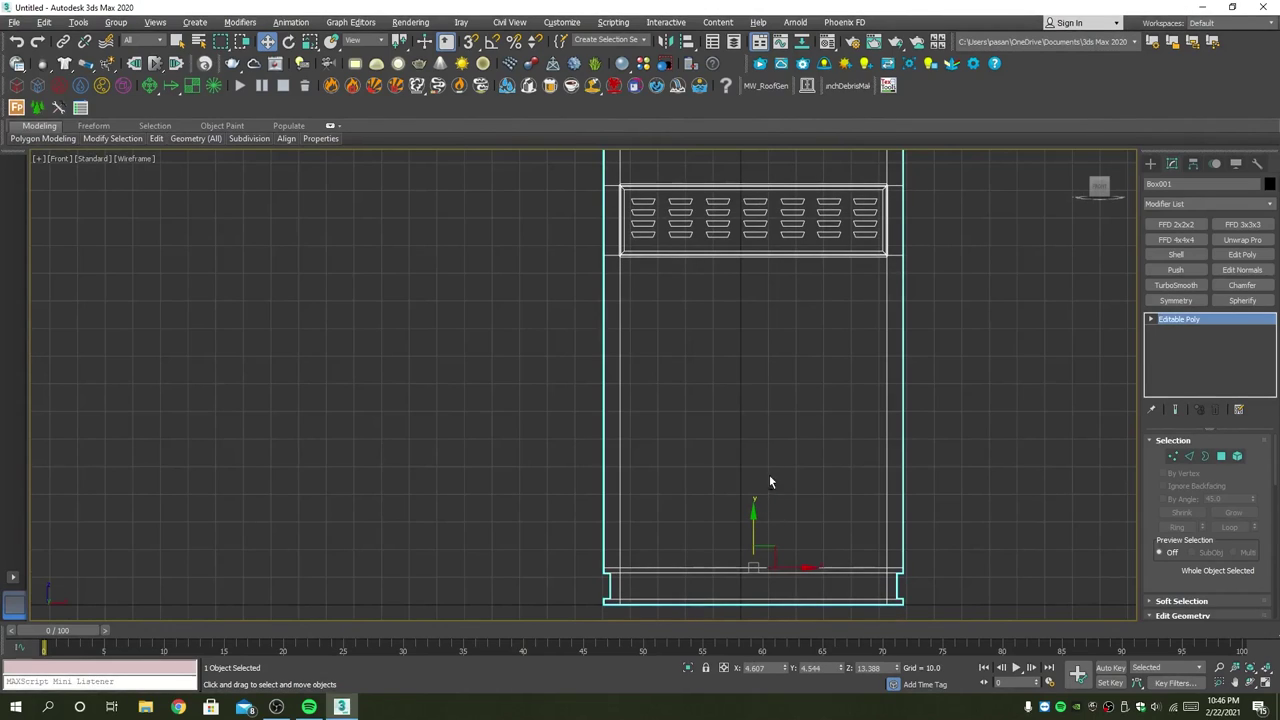
pyautogui.hotkey('alt', 'w')
pyautogui.click(990, 510)
pyautogui.hotkey('alt', 'w')
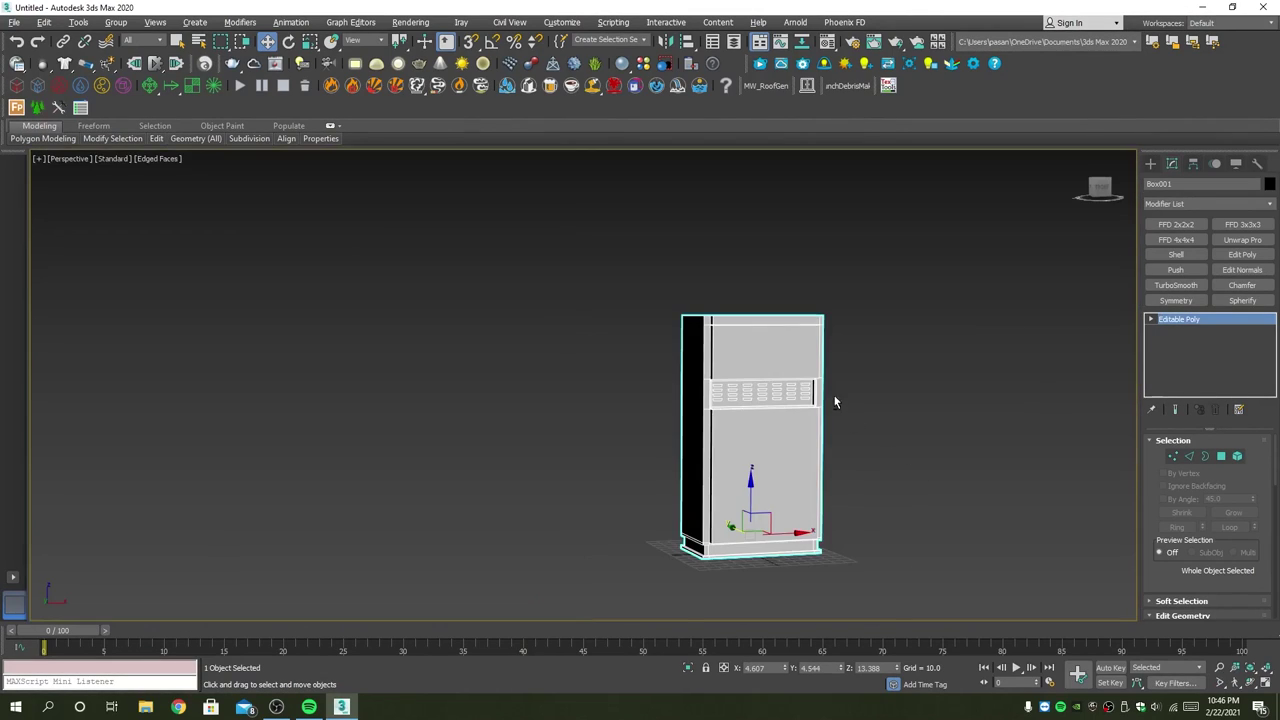
pyautogui.scroll(4, 800, 375)
pyautogui.keyDown('alt'); pyautogui.moveTo(757, 354); pyautogui.dragTo(1037, 339, button='middle'); pyautogui.keyUp('alt')
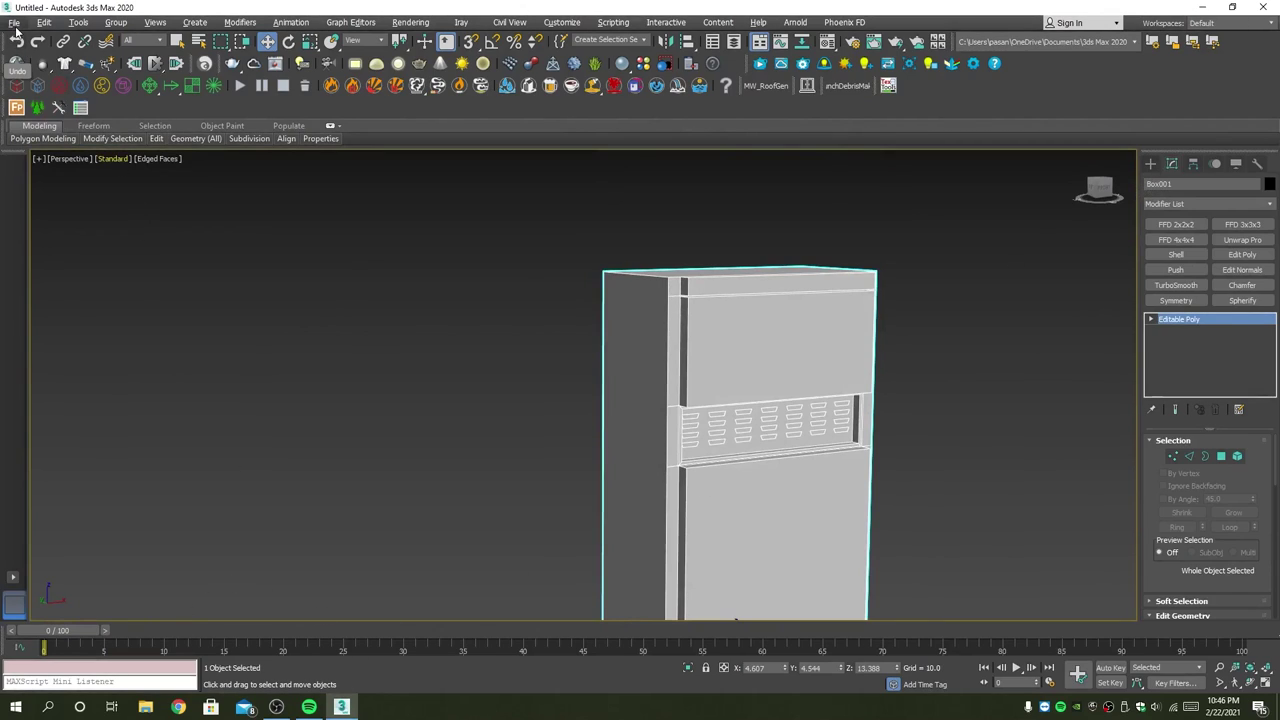
pyautogui.click(14, 22)
pyautogui.click(79, 107)
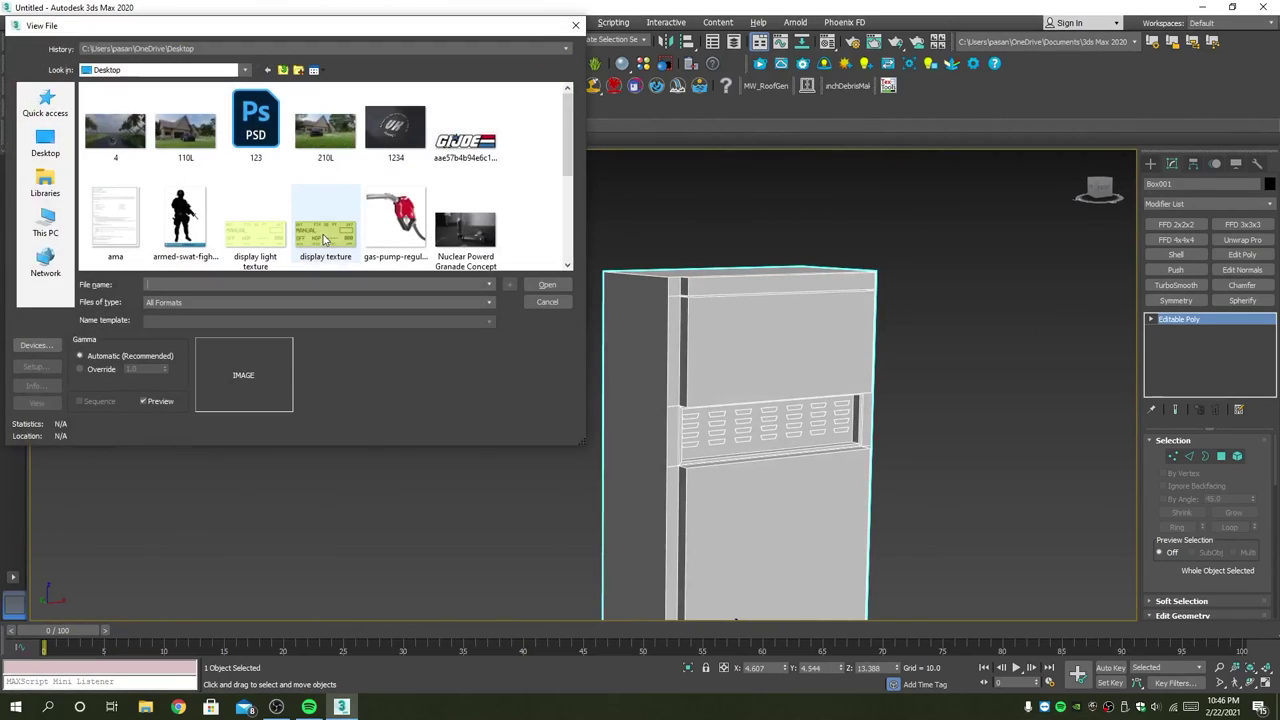
pyautogui.scroll(-5, 423, 216)
pyautogui.doubleClick(168, 130)
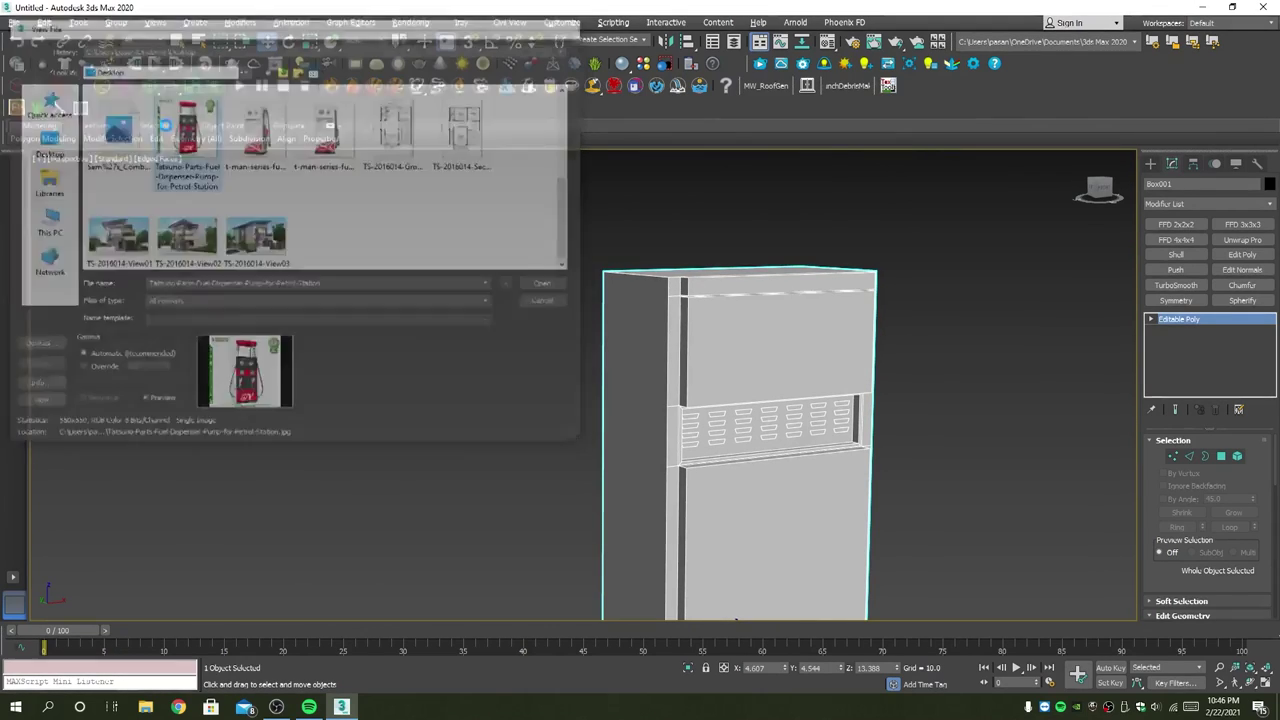
pyautogui.click(815, 170)
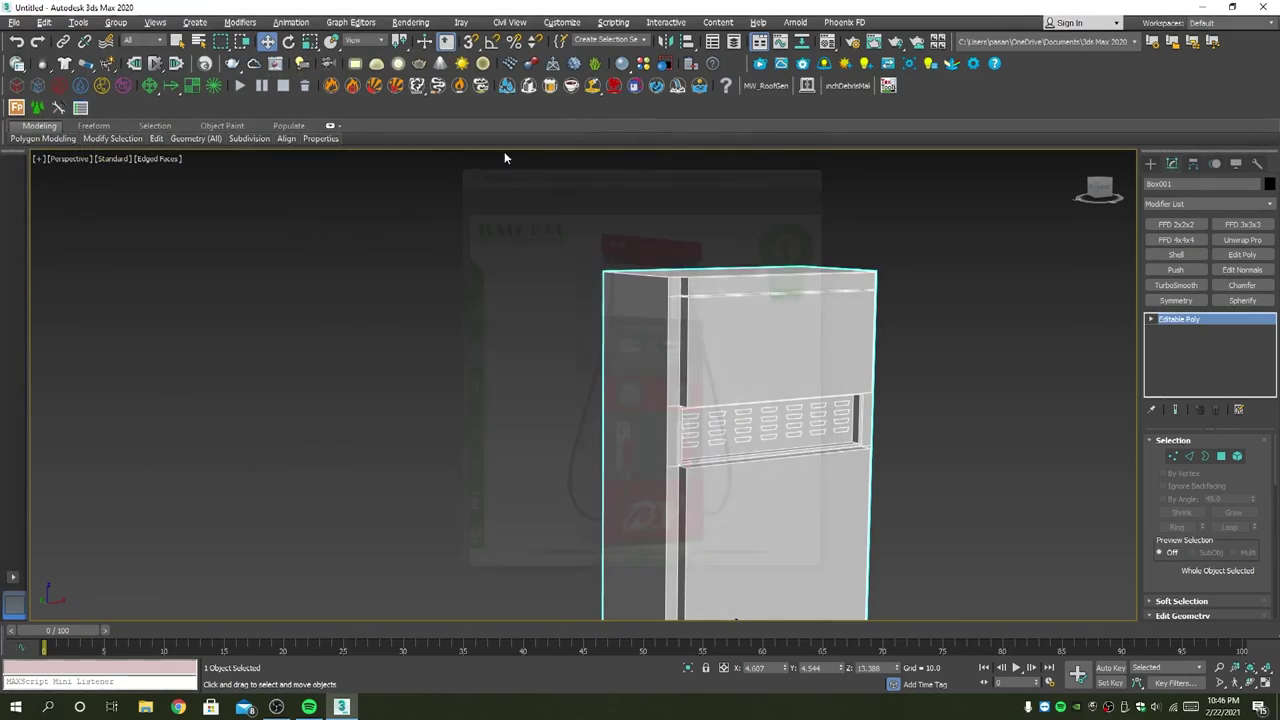
pyautogui.click(17, 22)
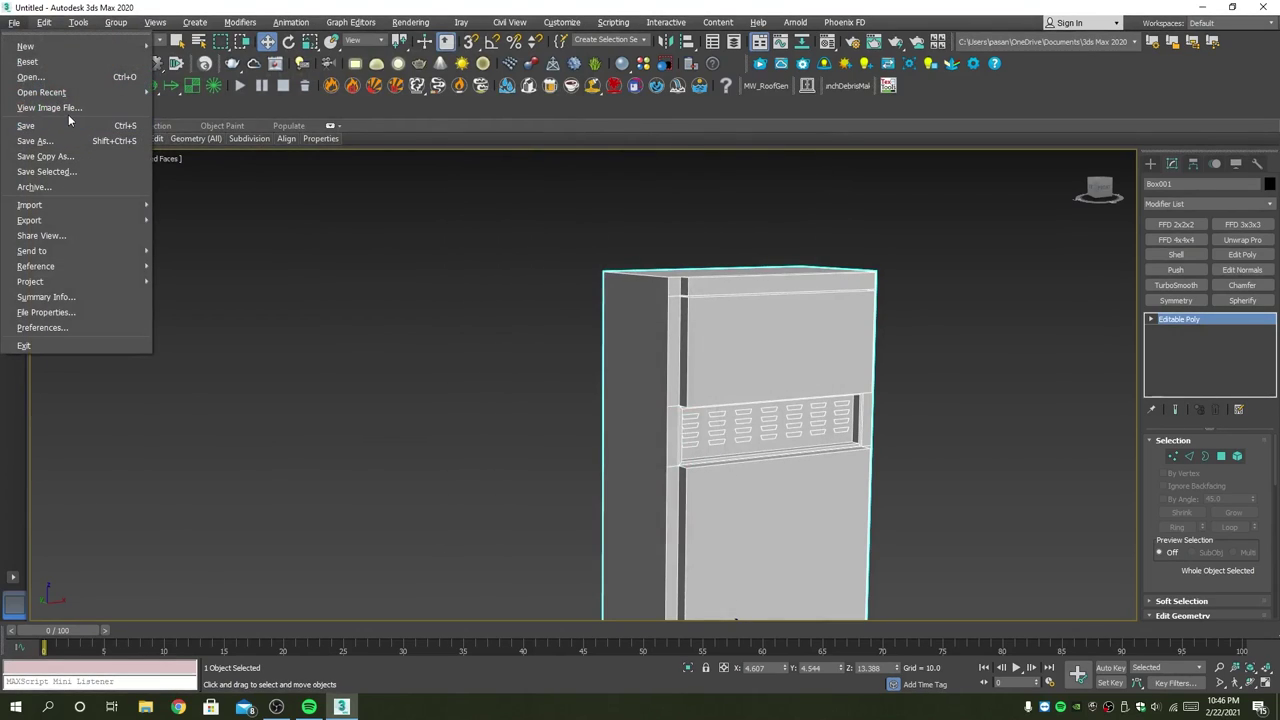
pyautogui.click(68, 114)
pyautogui.scroll(-10, 370, 198)
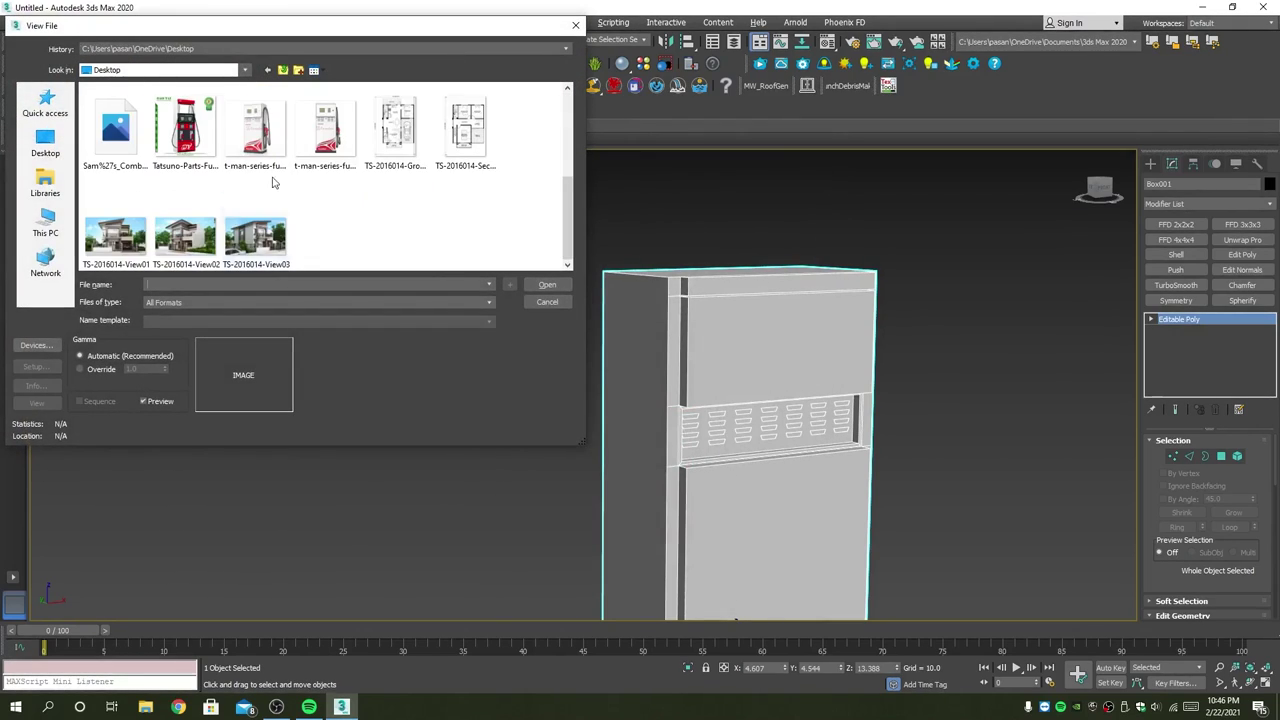
pyautogui.doubleClick(256, 135)
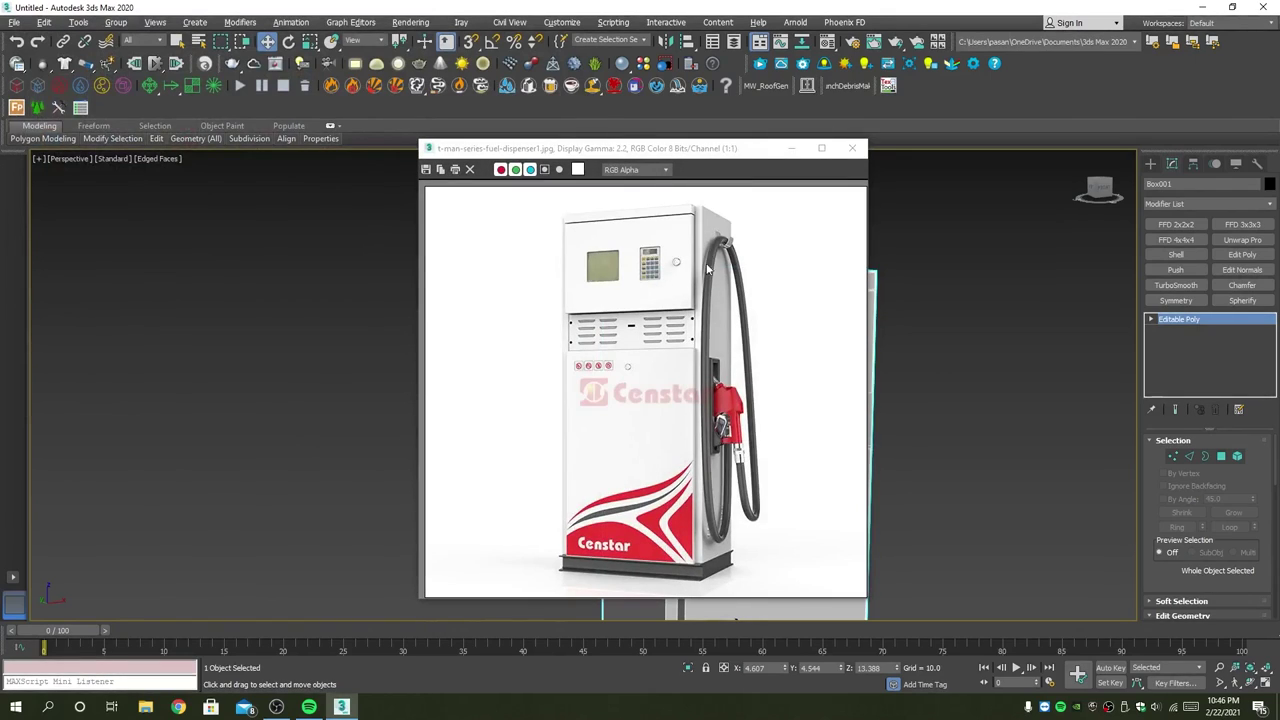
pyautogui.click(852, 148)
pyautogui.scroll(-3, 870, 300)
# Step: Draw a small square Plane, about 19.789 by 19.789, in the maximized Front view
pyautogui.hotkey('alt', 'w')
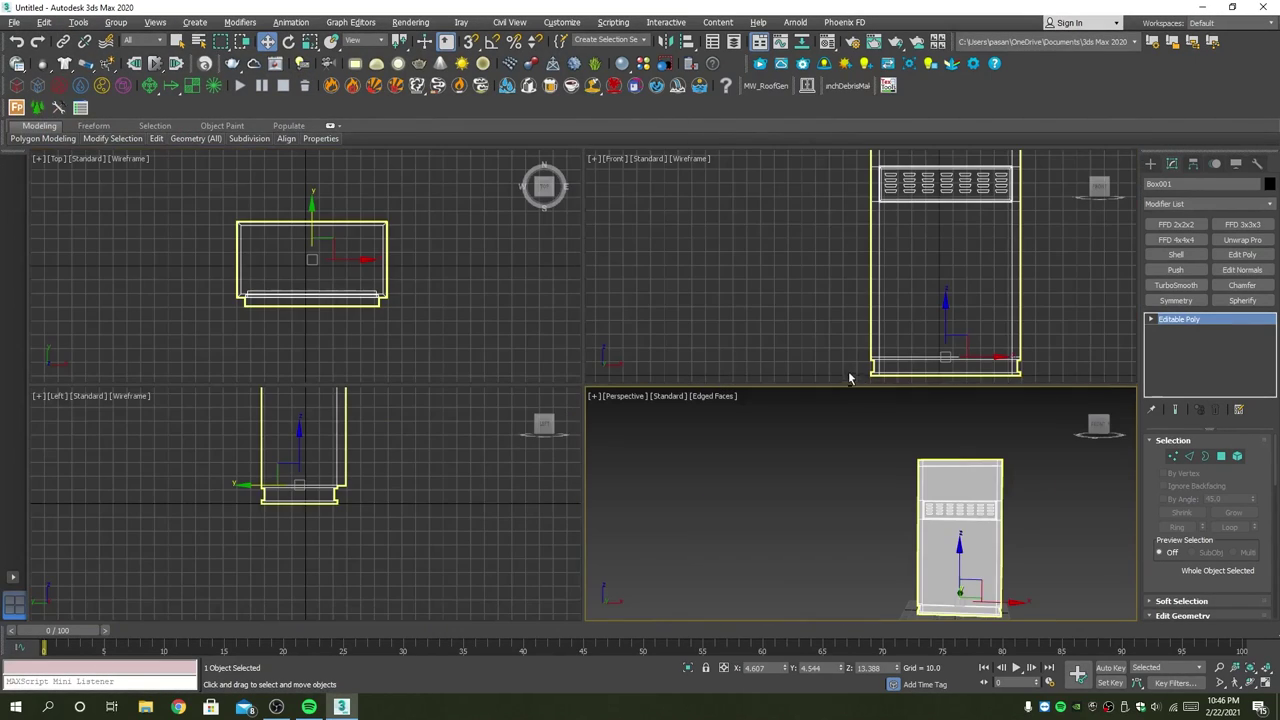
pyautogui.hotkey('alt', 'w')
pyautogui.scroll(-2, 852, 310)
pyautogui.scroll(4, 771, 437)
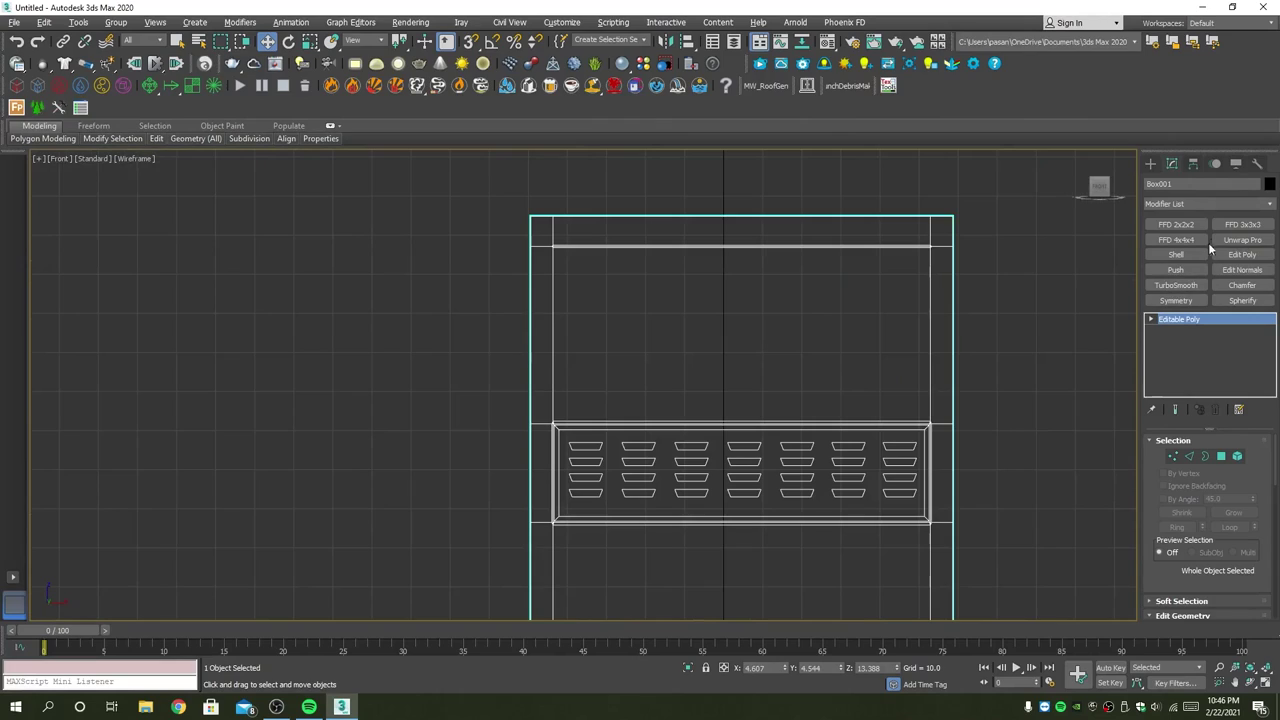
pyautogui.click(1150, 163)
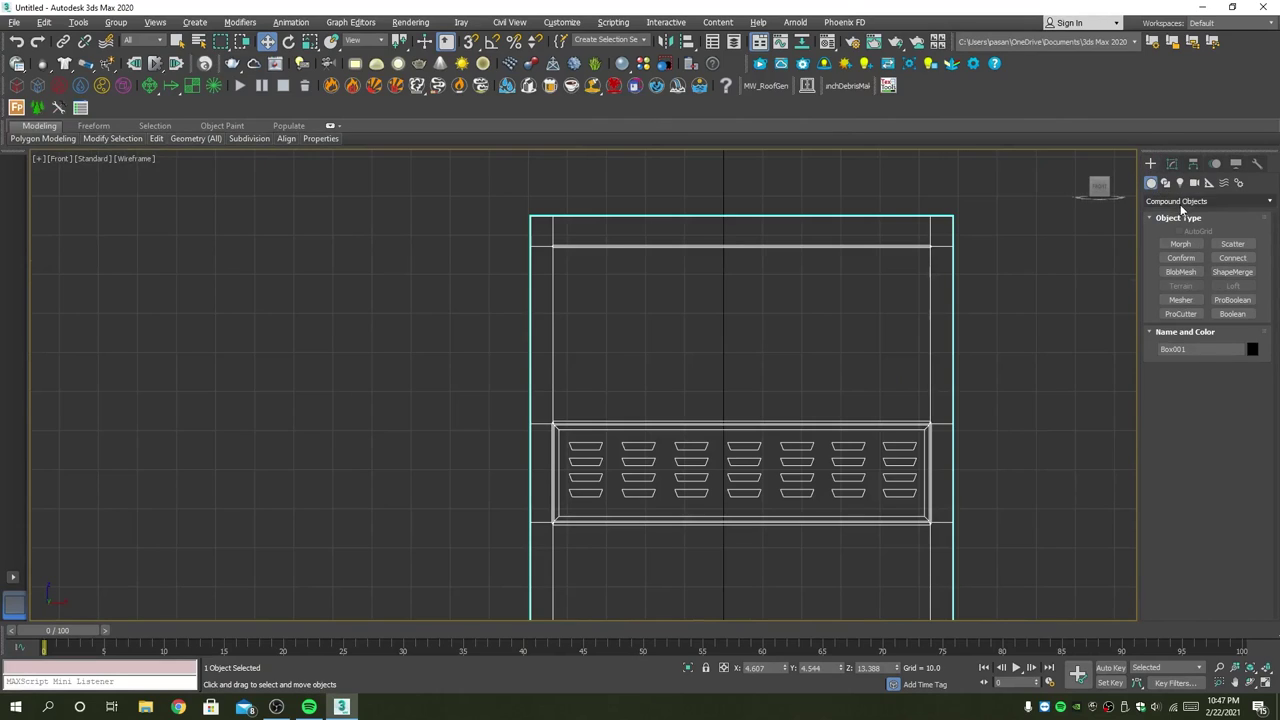
pyautogui.click(1182, 203)
pyautogui.click(1178, 213)
pyautogui.click(1236, 302)
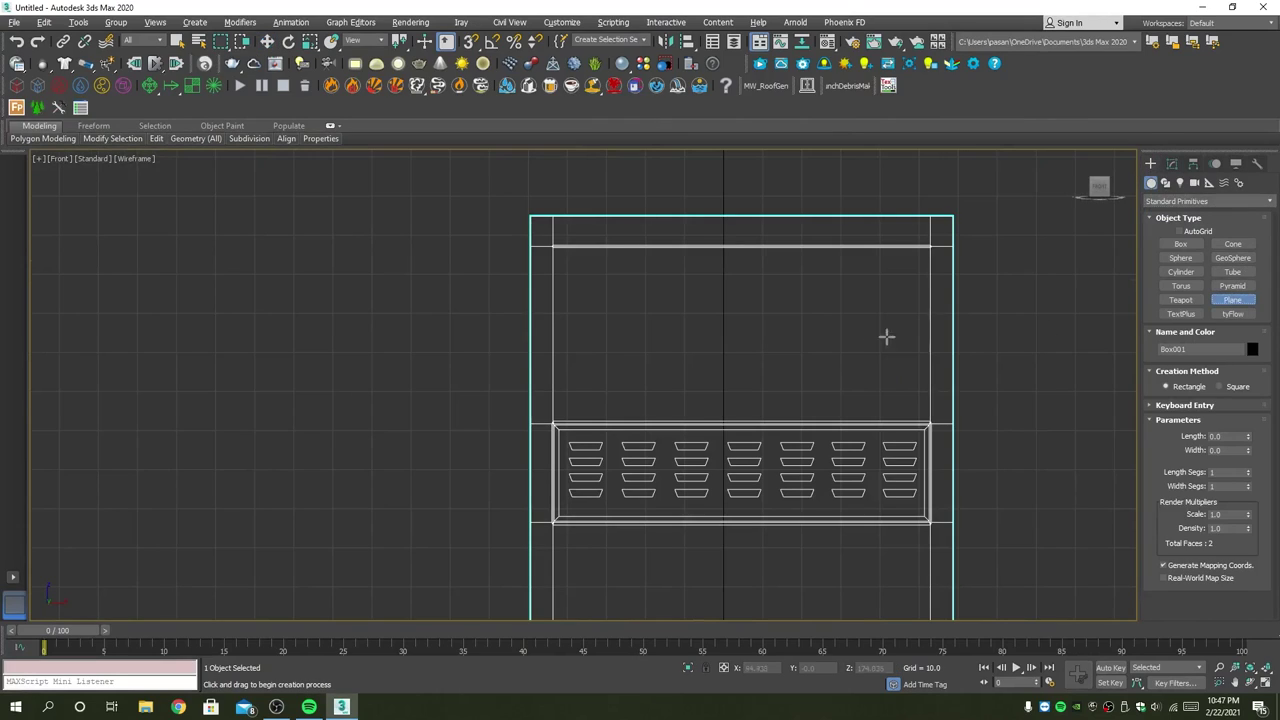
pyautogui.moveTo(651, 331); pyautogui.dragTo(690, 328)
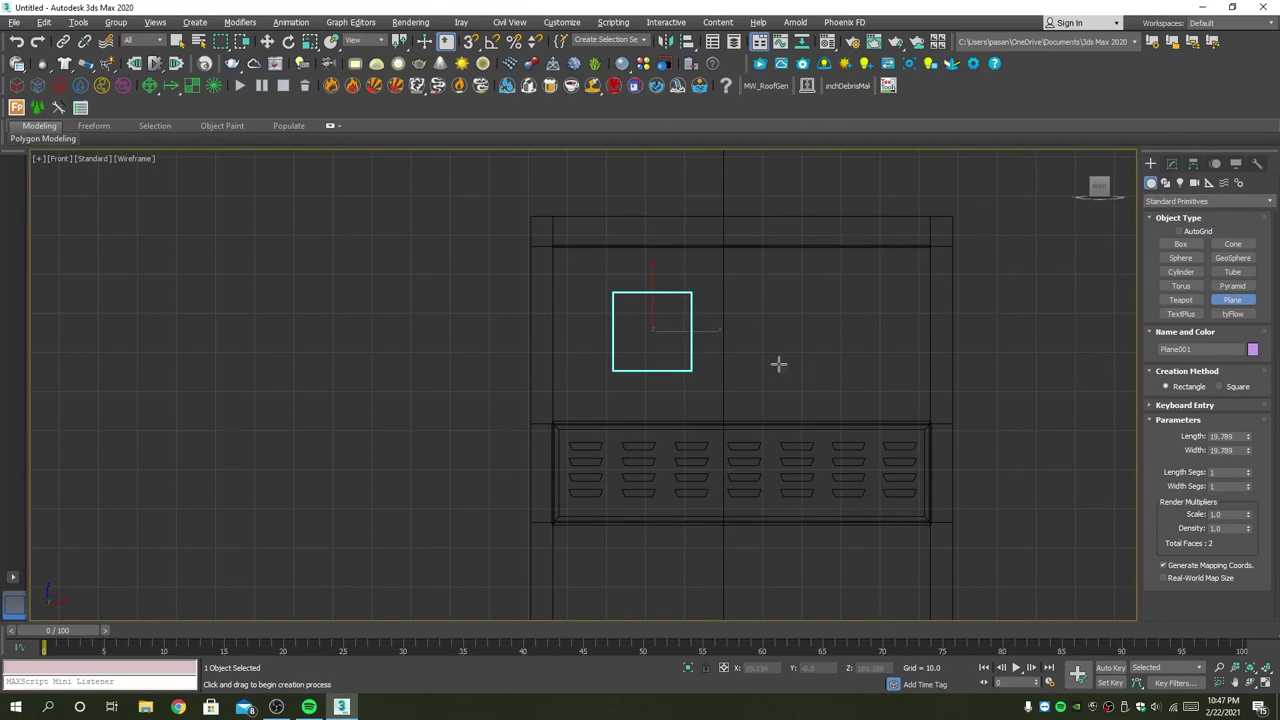
# Step: Move Plane001 onto the cabinet's upper front panel in the Perspective view
pyautogui.hotkey('alt', 'w')
pyautogui.hotkey('alt', 'w')
pyautogui.scroll(3, 857, 471)
pyautogui.scroll(3, 757, 362)
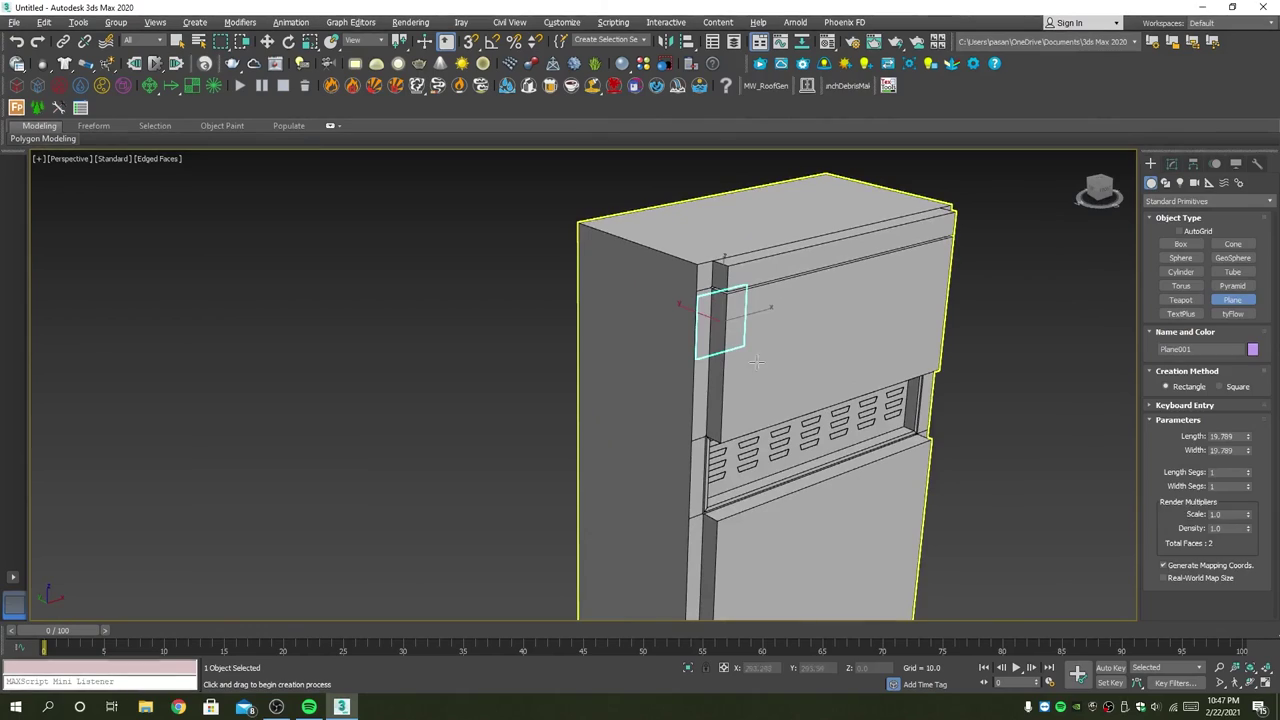
pyautogui.press('w')
pyautogui.moveTo(703, 315); pyautogui.dragTo(768, 340)
pyautogui.scroll(3, 770, 360)
pyautogui.rightClick(798, 333)
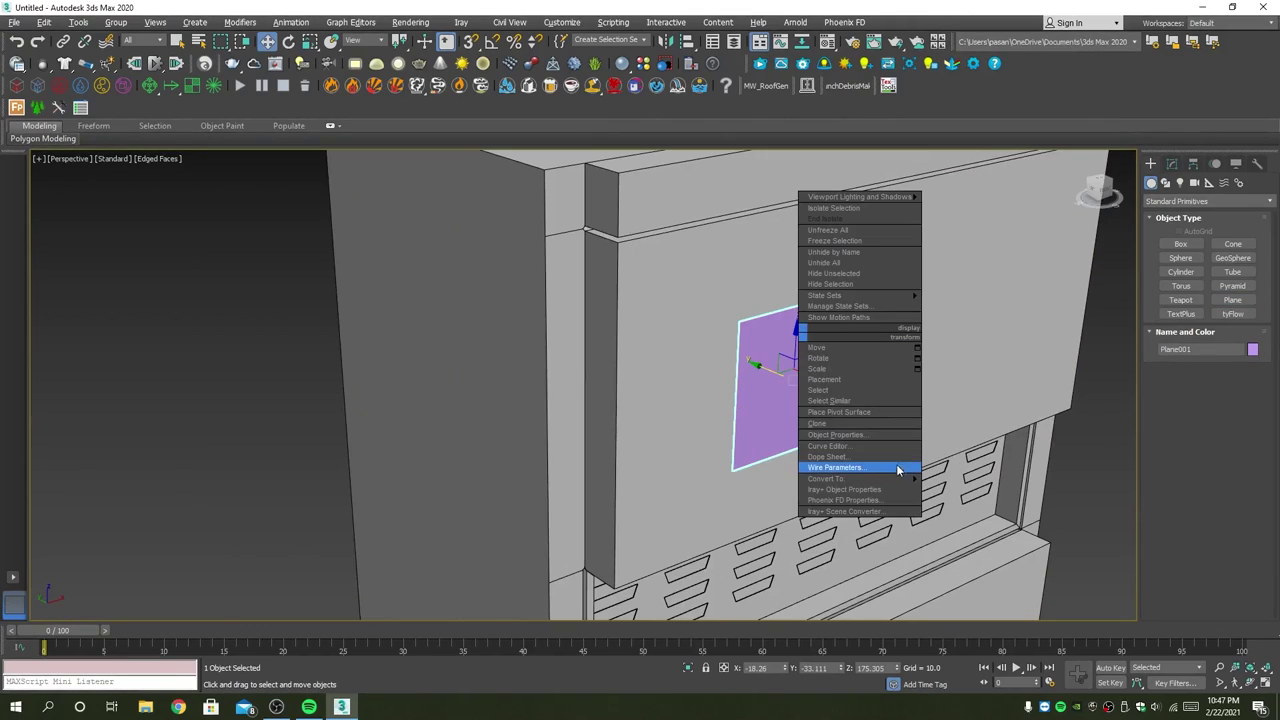
# Step: Convert Plane001 to Editable Poly and chamfer its corner vertices by 0.3
pyautogui.click(965, 494)
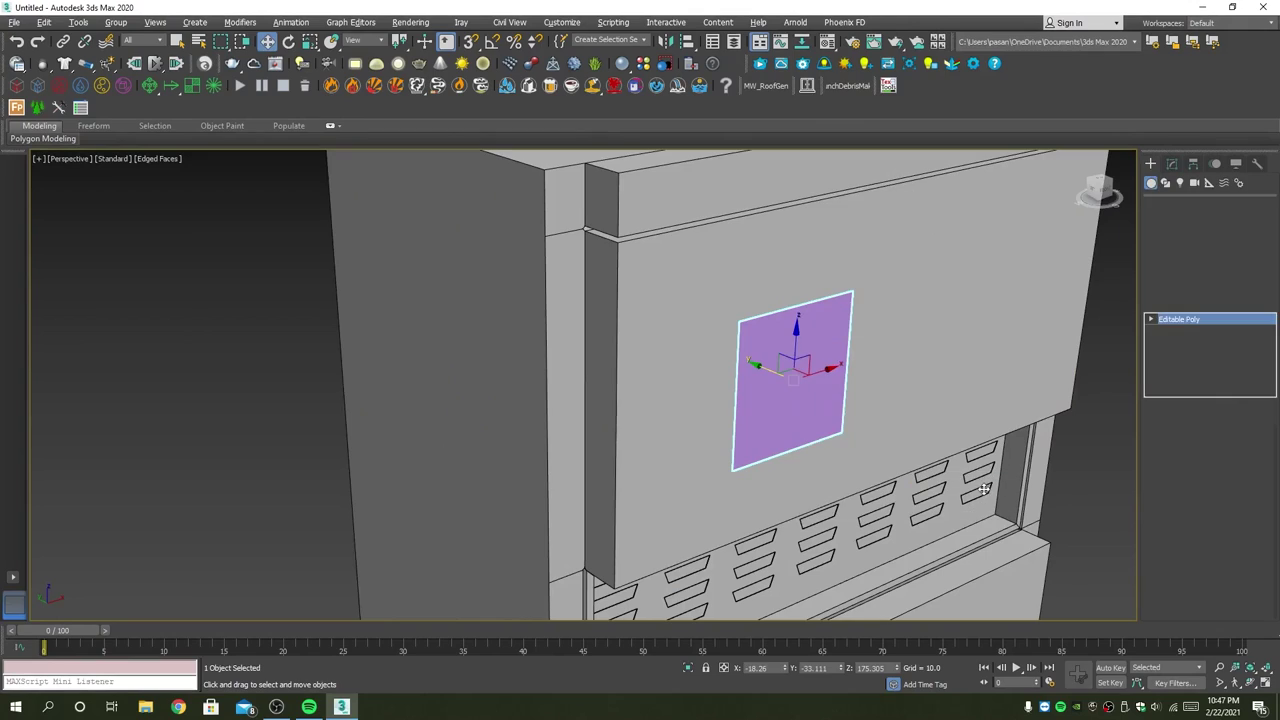
pyautogui.click(762, 317)
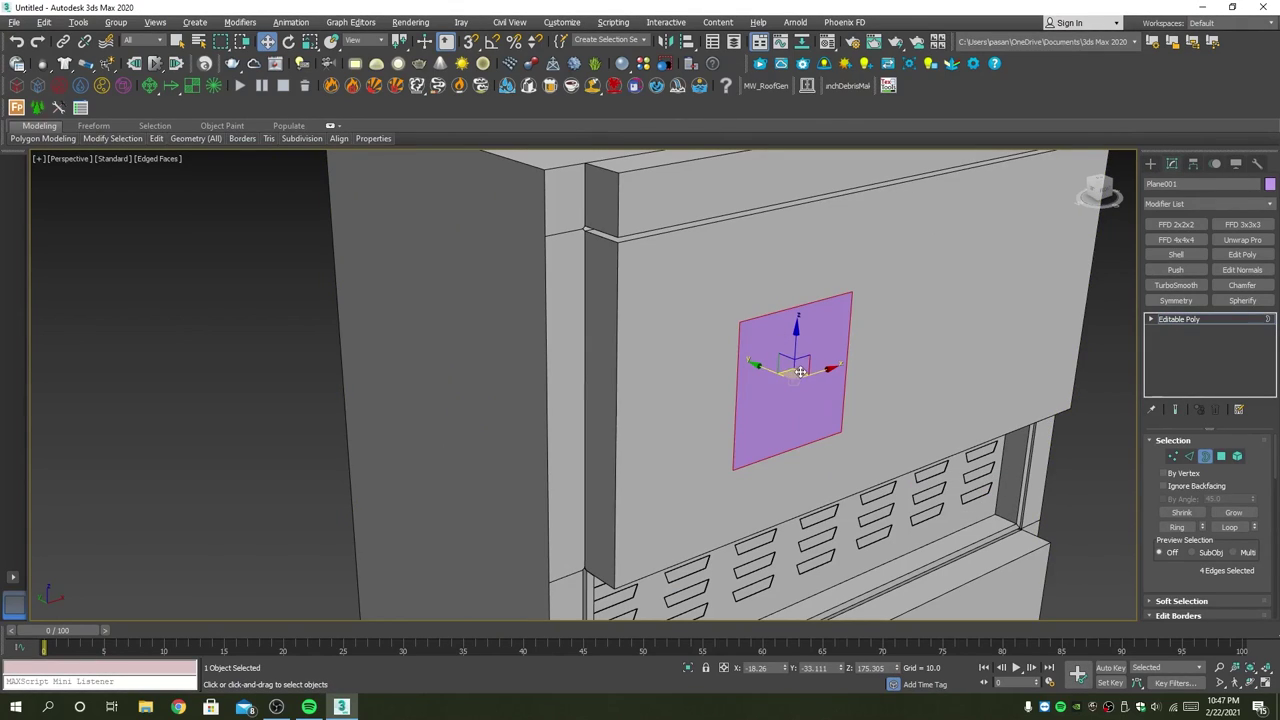
pyautogui.click(1173, 456)
pyautogui.scroll(-3, 1208, 561)
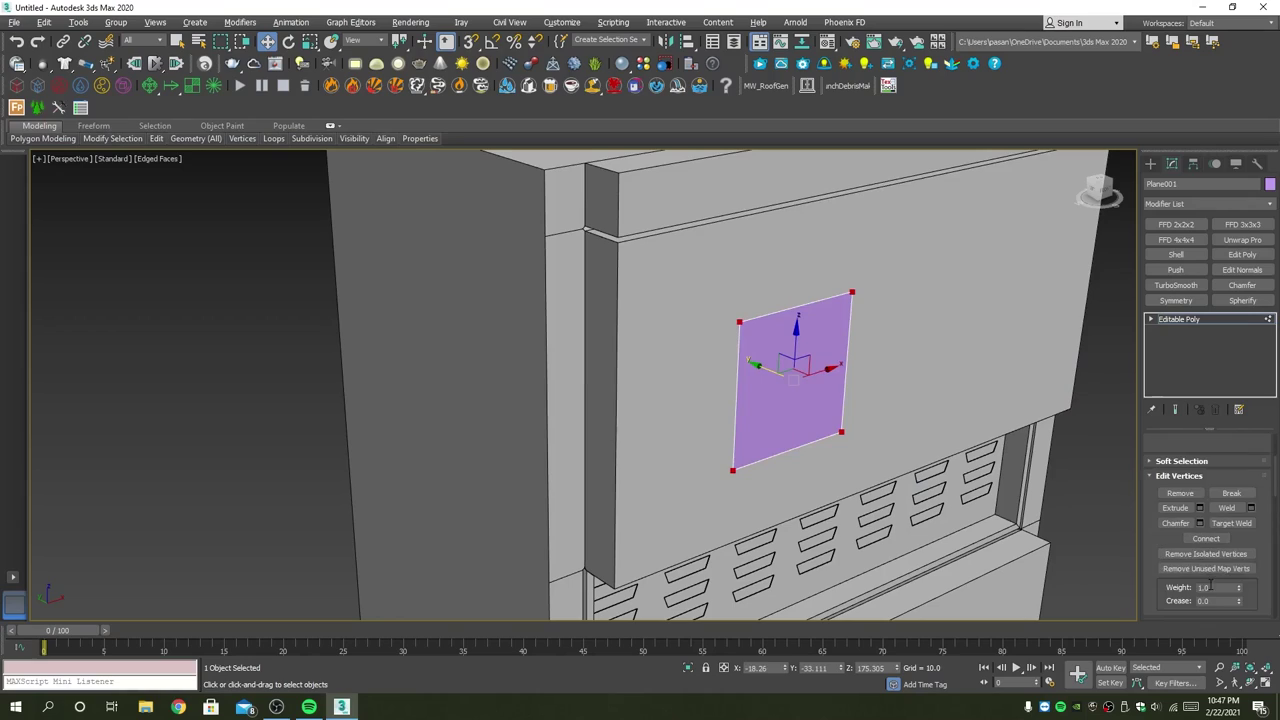
pyautogui.click(1200, 524)
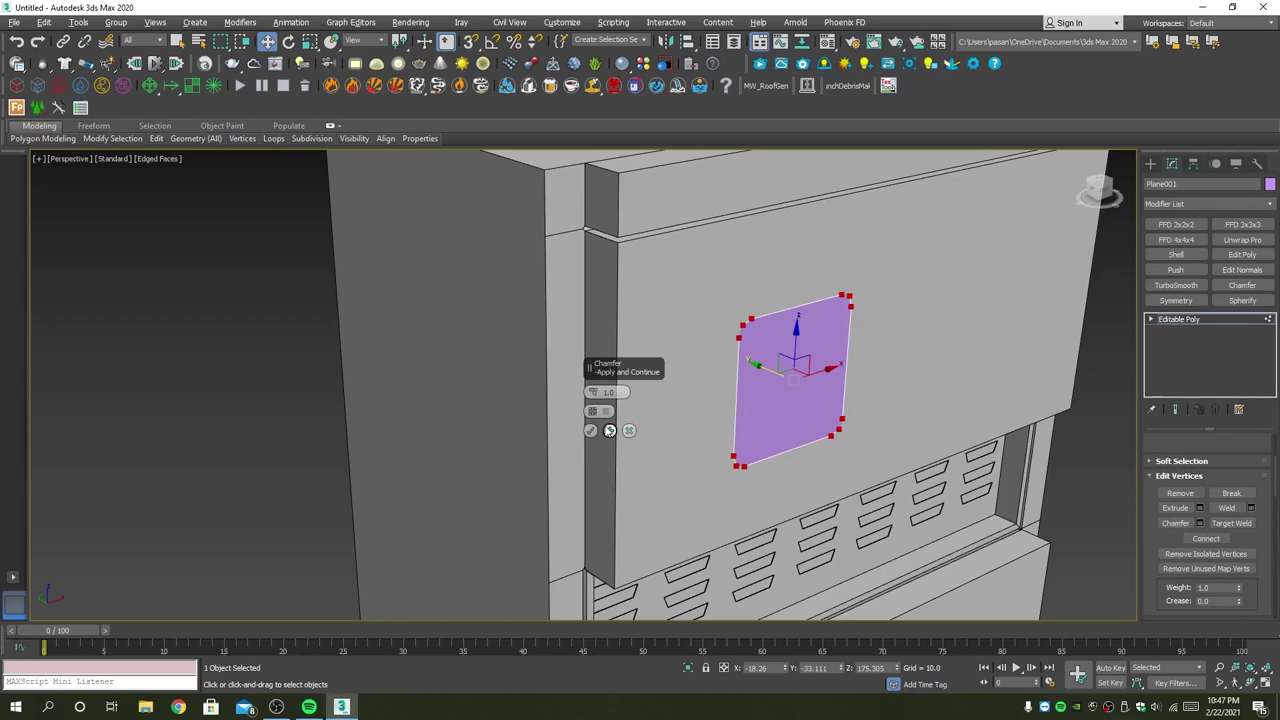
pyautogui.keyDown('alt'); pyautogui.moveTo(745, 416); pyautogui.dragTo(623, 396, button='middle'); pyautogui.keyUp('alt')
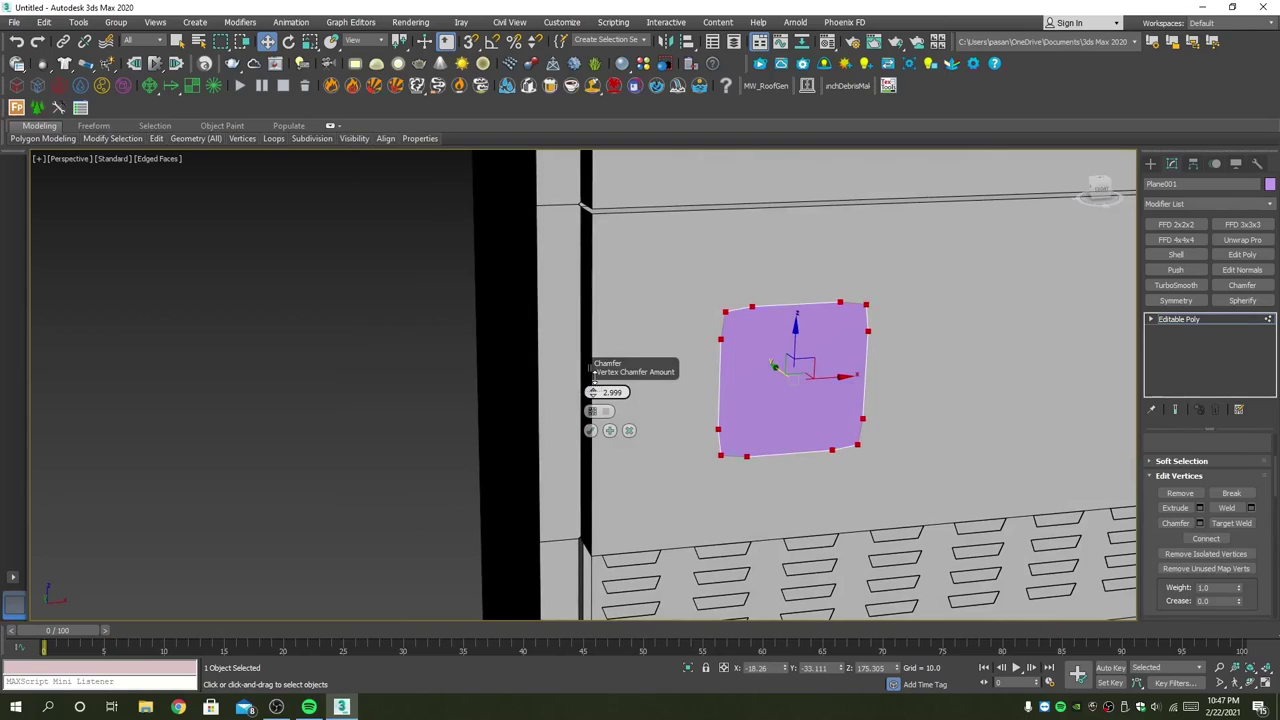
pyautogui.moveTo(597, 391); pyautogui.dragTo(605, 400)
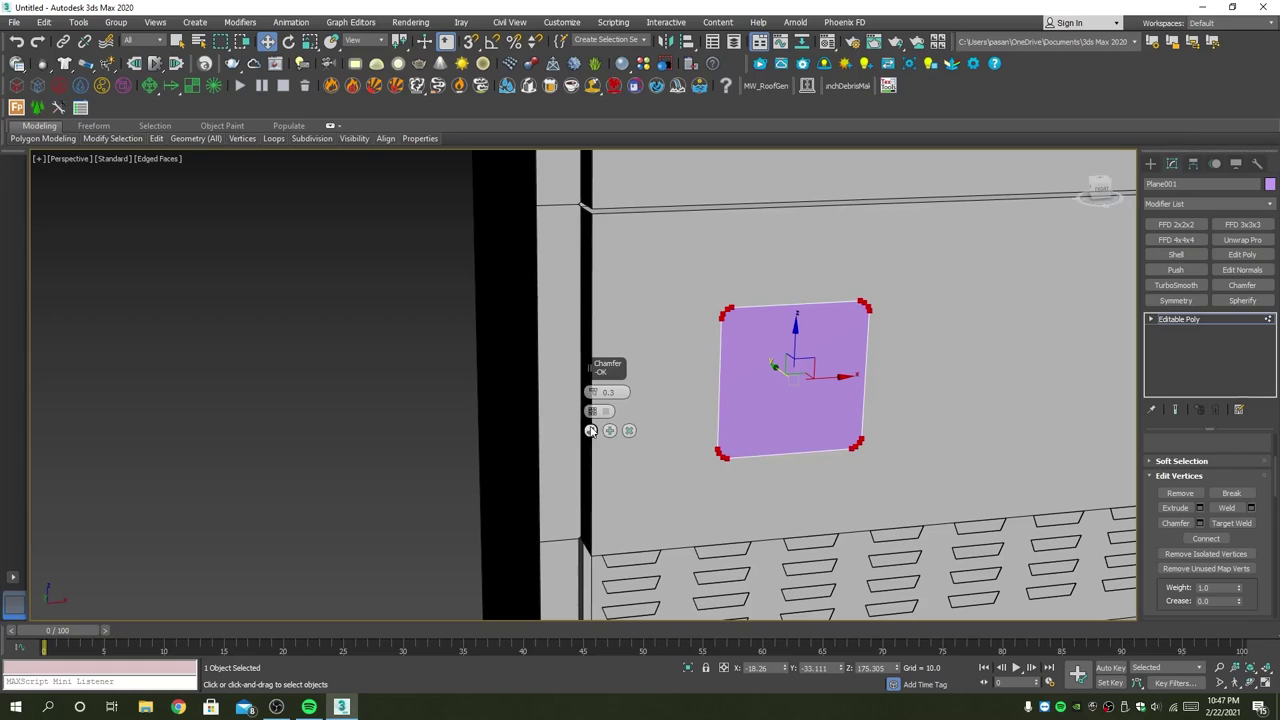
pyautogui.click(591, 430)
# Step: Extrude, scale and push the plane's border outward into a raised bevelled rim
pyautogui.press('3')
pyautogui.click(770, 307)
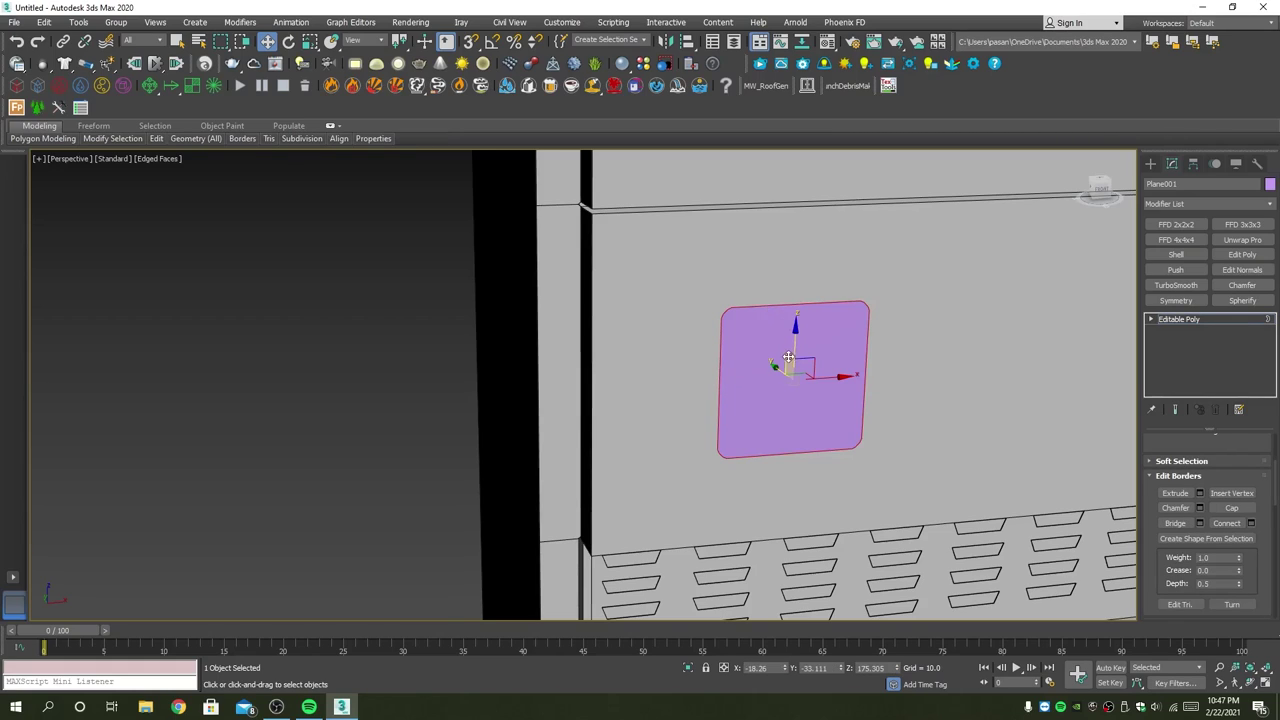
pyautogui.keyDown('alt'); pyautogui.moveTo(789, 357); pyautogui.dragTo(799, 380, button='middle'); pyautogui.keyUp('alt')
pyautogui.moveTo(776, 358)
pyautogui.keyDown('shift'); pyautogui.mouseDown()
pyautogui.moveTo(788, 379)
pyautogui.moveTo(814, 363)
pyautogui.mouseUp(); pyautogui.keyUp('shift')
pyautogui.press('r')
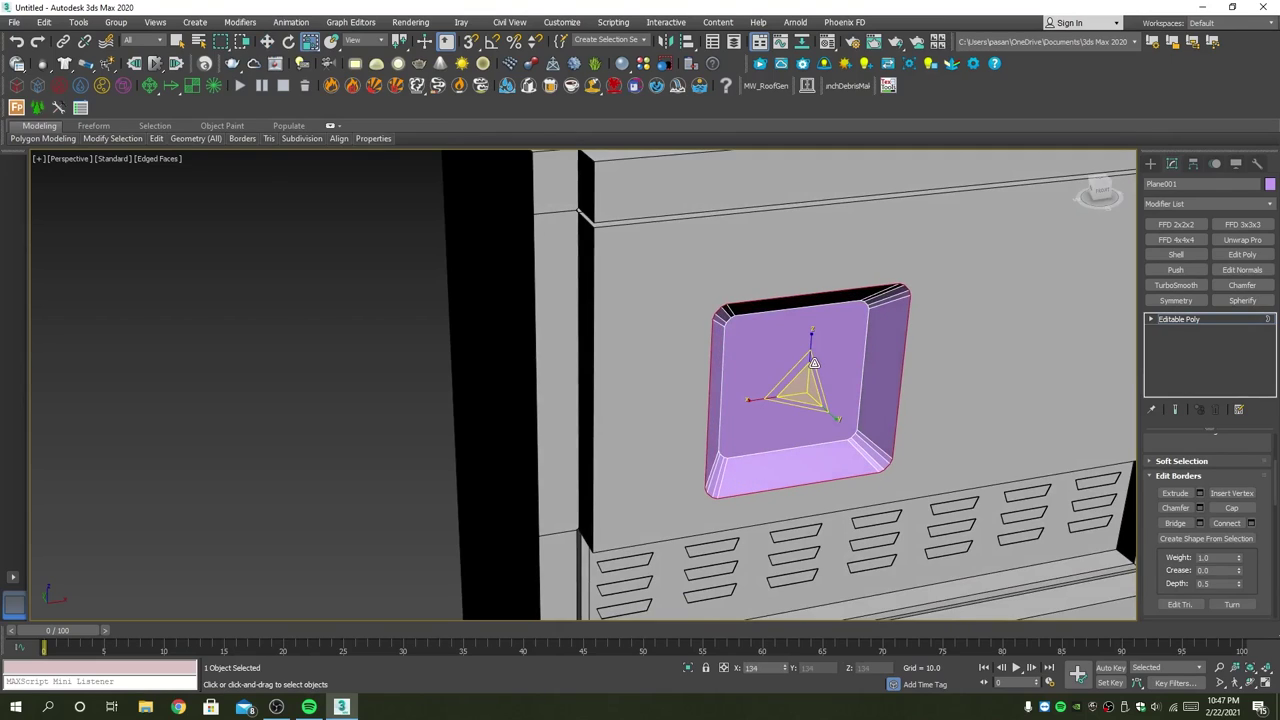
pyautogui.press('w')
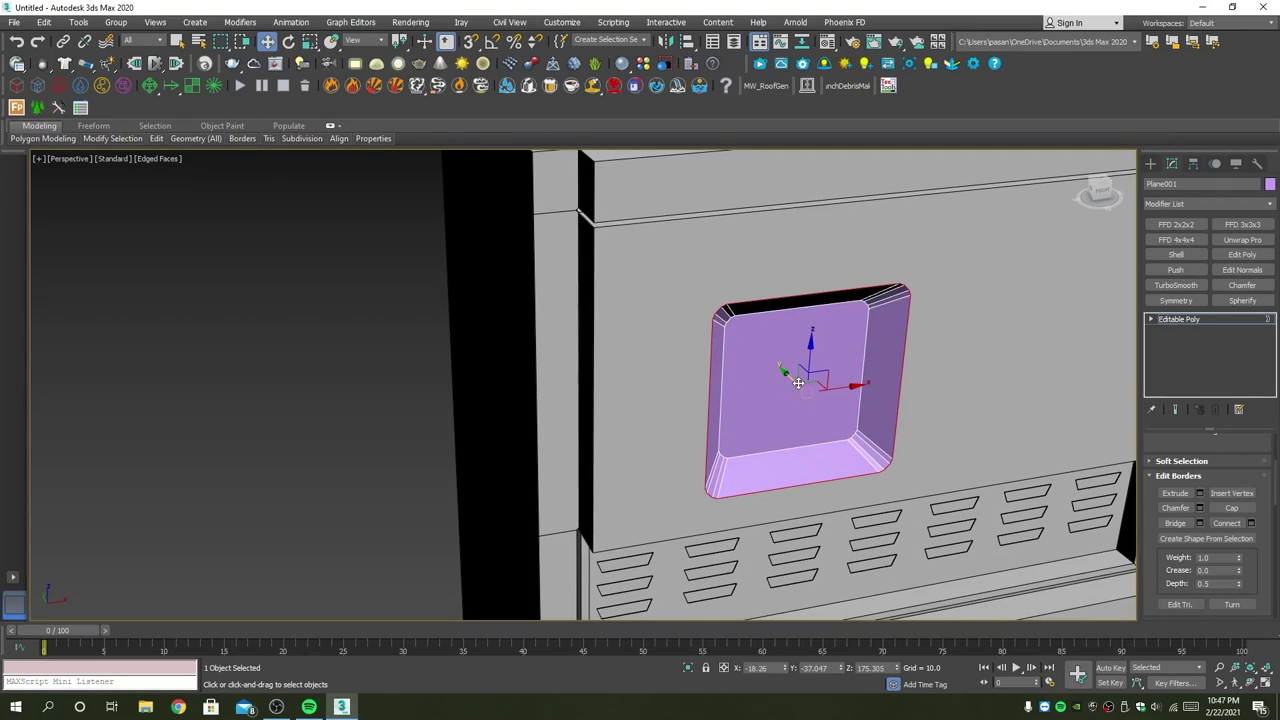
pyautogui.moveTo(798, 382); pyautogui.dragTo(777, 358)
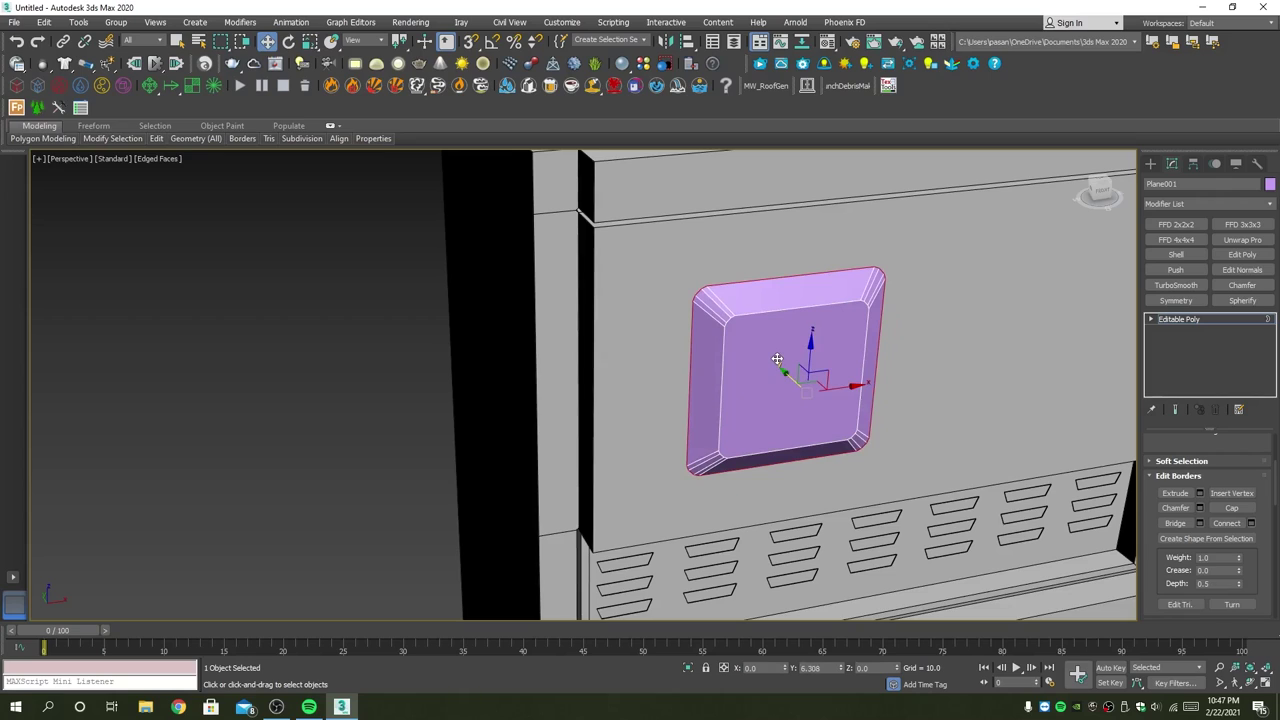
pyautogui.press('3')
pyautogui.click(747, 303)
pyautogui.keyDown('alt'); pyautogui.moveTo(747, 303); pyautogui.dragTo(794, 366, button='middle'); pyautogui.keyUp('alt')
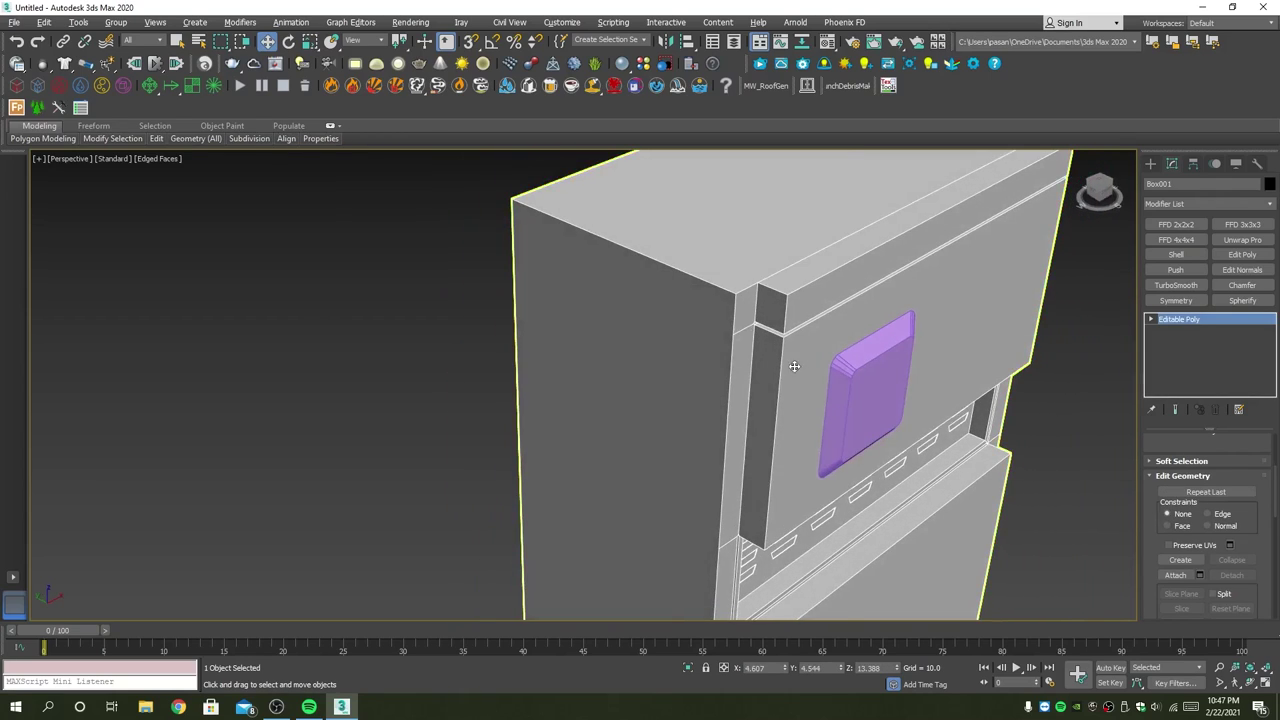
# Step: Extrude Plane001's border out into a thick window-frame rim
pyautogui.scroll(2, 794, 366)
pyautogui.press('3')
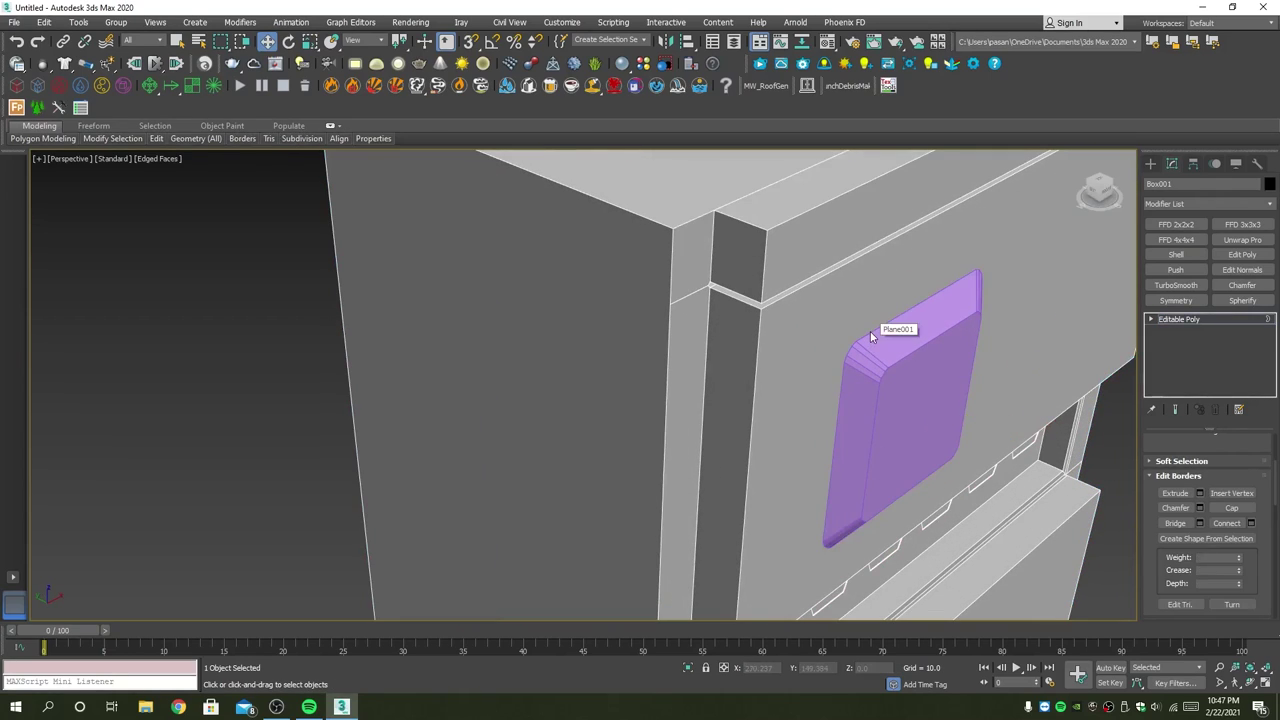
pyautogui.click(871, 336)
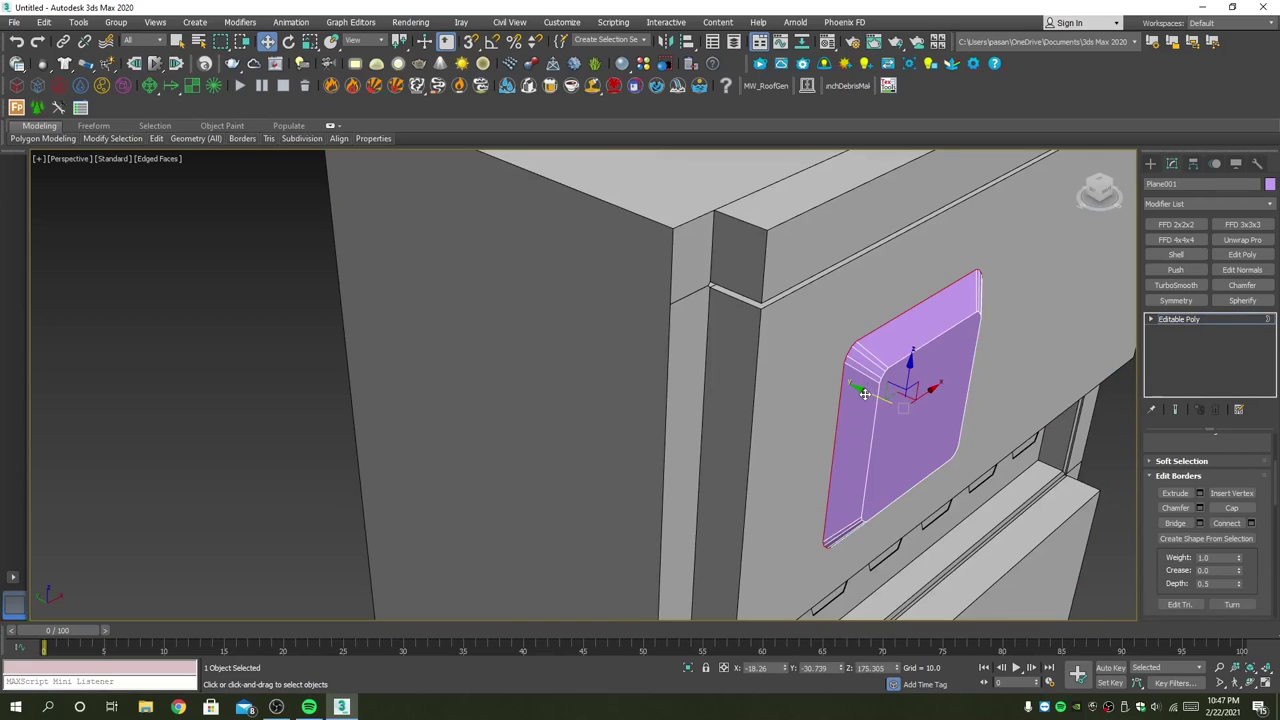
pyautogui.keyDown('shift'); pyautogui.moveTo(864, 393); pyautogui.dragTo(857, 386); pyautogui.keyUp('shift')
# Step: Flip the frame element's faces, move it onto the display area, and select Box001
pyautogui.press('5')
pyautogui.click(896, 416)
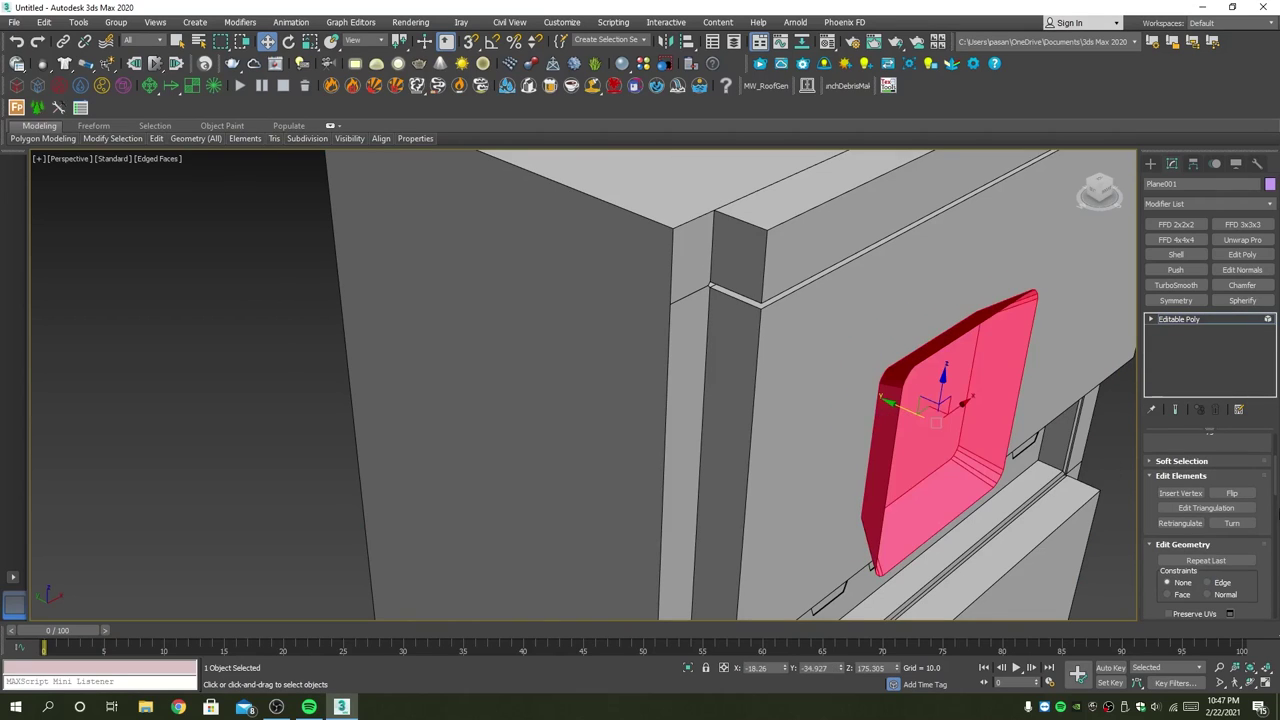
pyautogui.click(1245, 494)
pyautogui.press('5')
pyautogui.moveTo(900, 410); pyautogui.dragTo(847, 378)
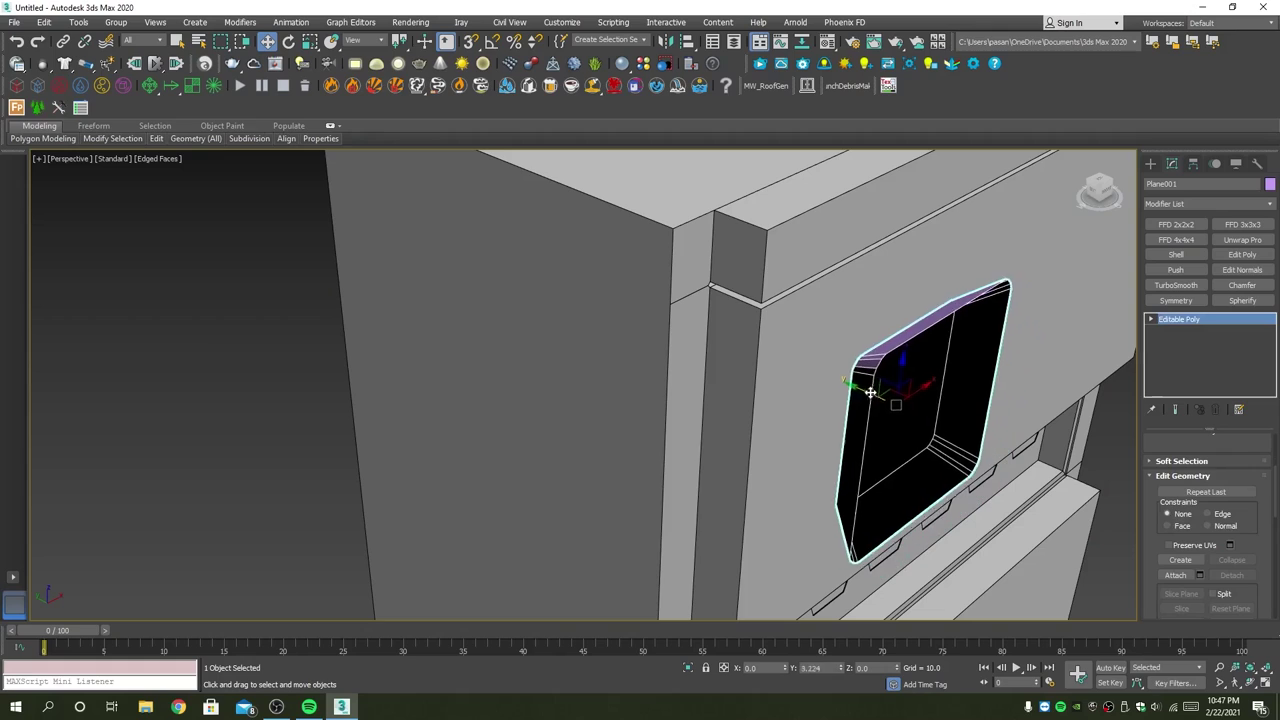
pyautogui.click(809, 371)
pyautogui.scroll(-5, 830, 365)
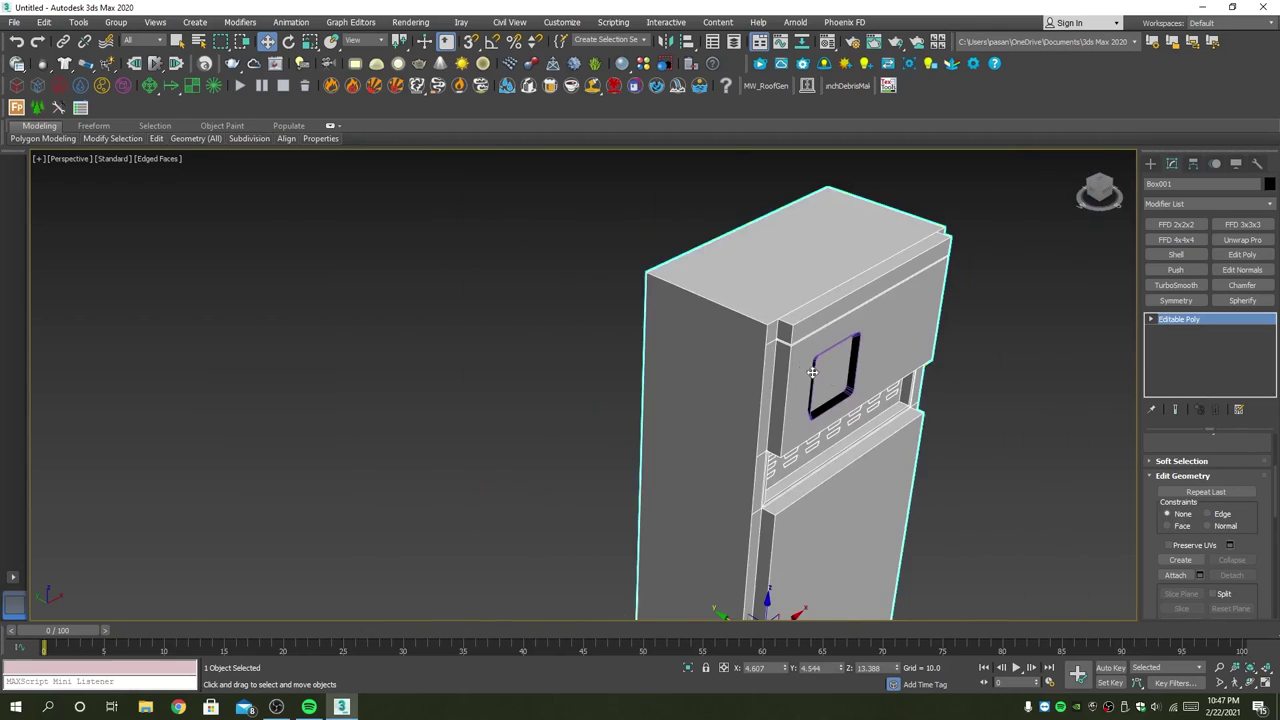
pyautogui.scroll(-2, 861, 357)
# Step: Subtract the window box from the cabinet with a ProBoolean Subtraction
pyautogui.click(1151, 164)
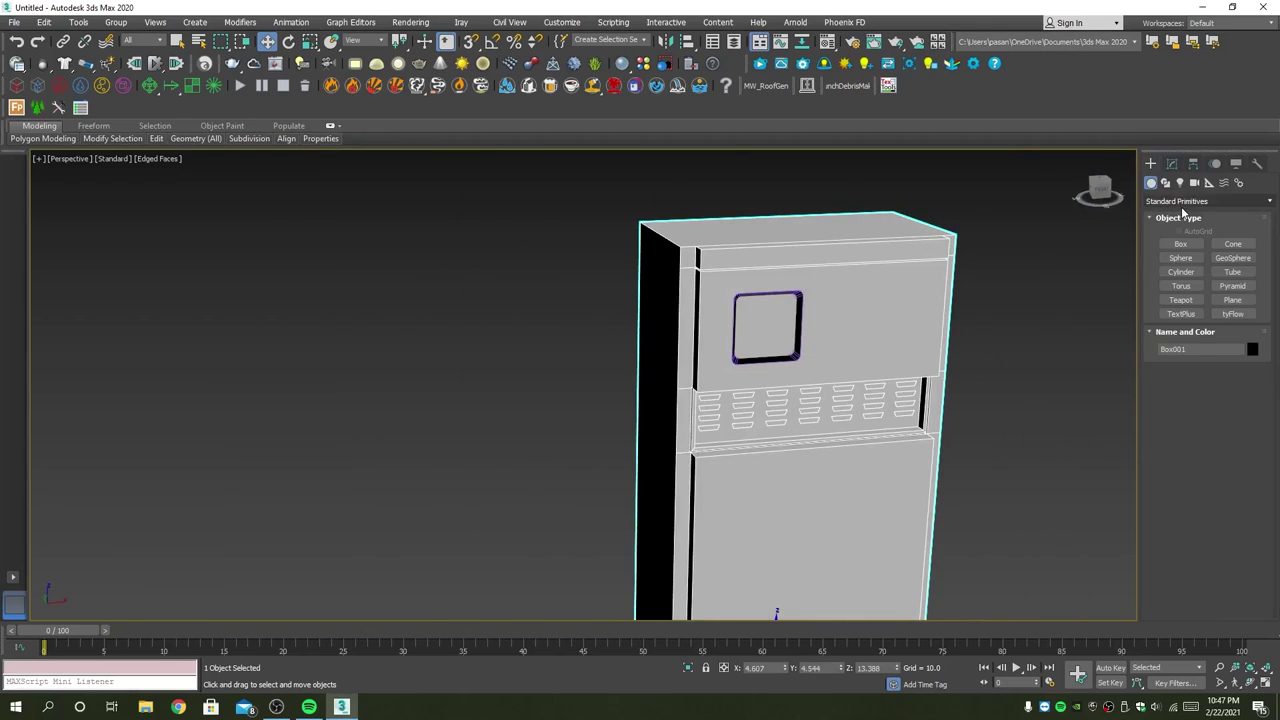
pyautogui.click(1208, 201)
pyautogui.click(1190, 241)
pyautogui.click(1233, 300)
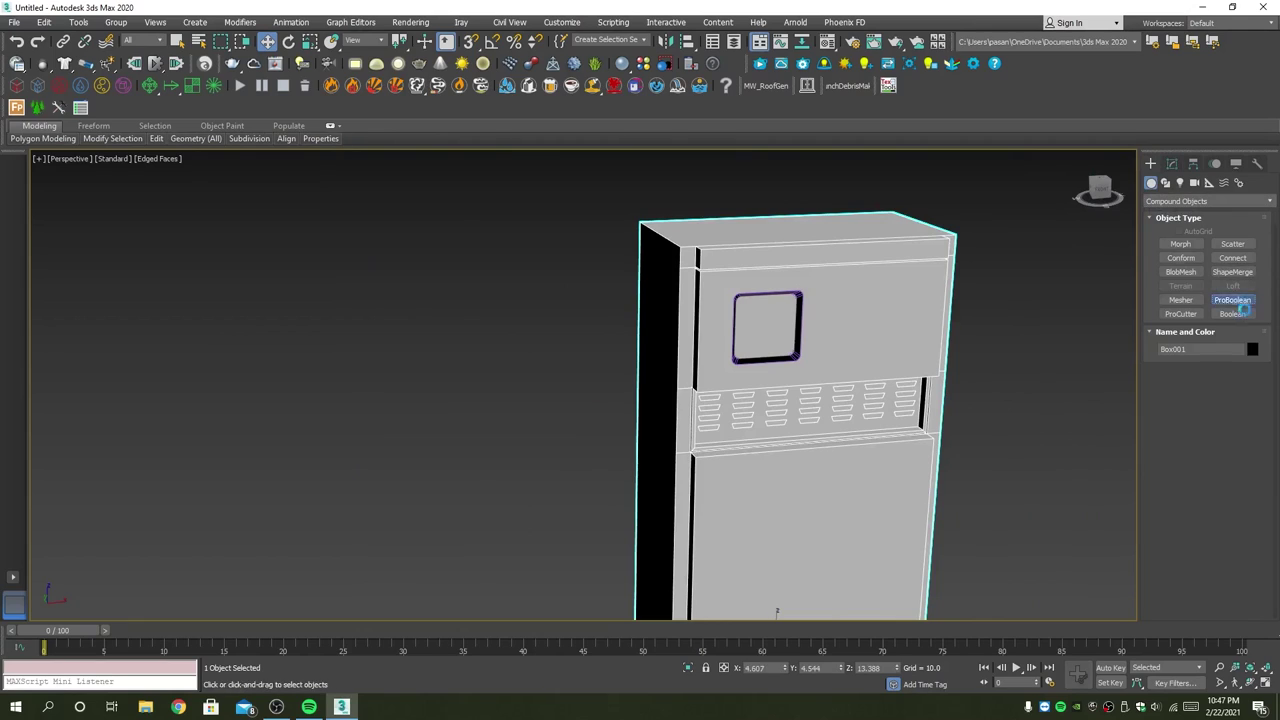
pyautogui.scroll(-5, 1253, 604)
pyautogui.scroll(-3, 1260, 578)
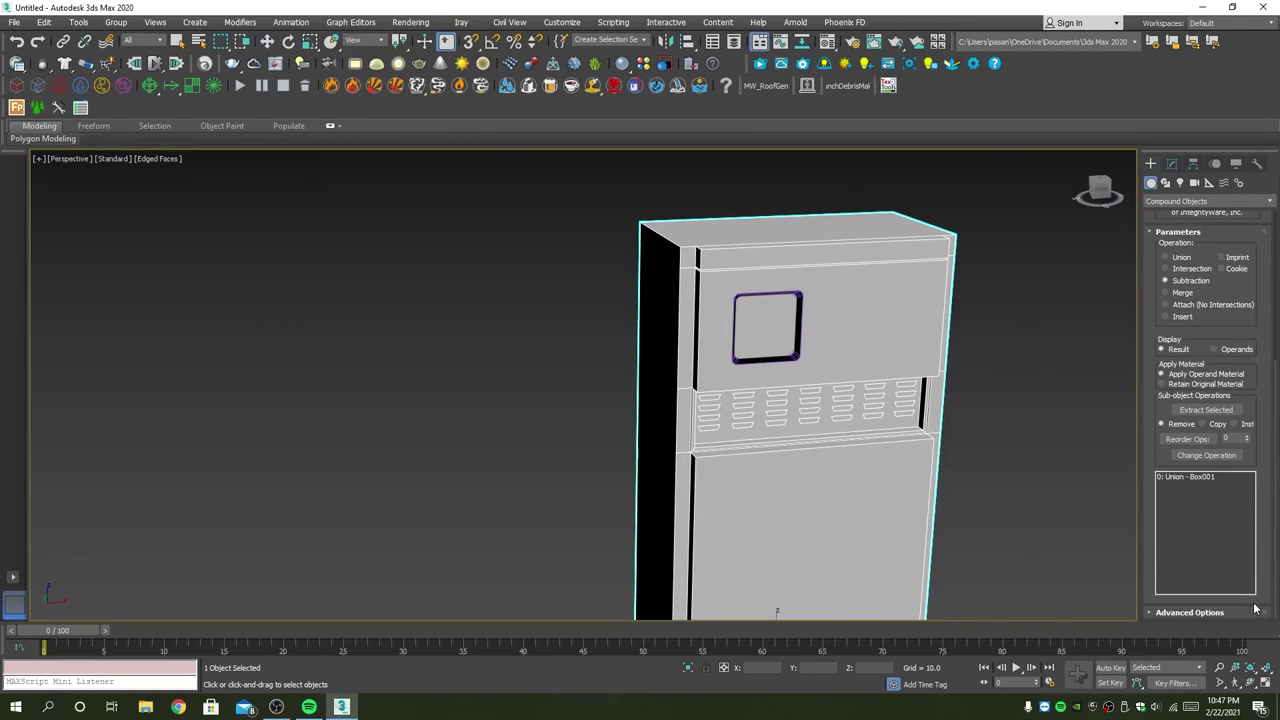
pyautogui.click(1256, 610)
pyautogui.scroll(2, 1240, 530)
pyautogui.scroll(2, 1250, 460)
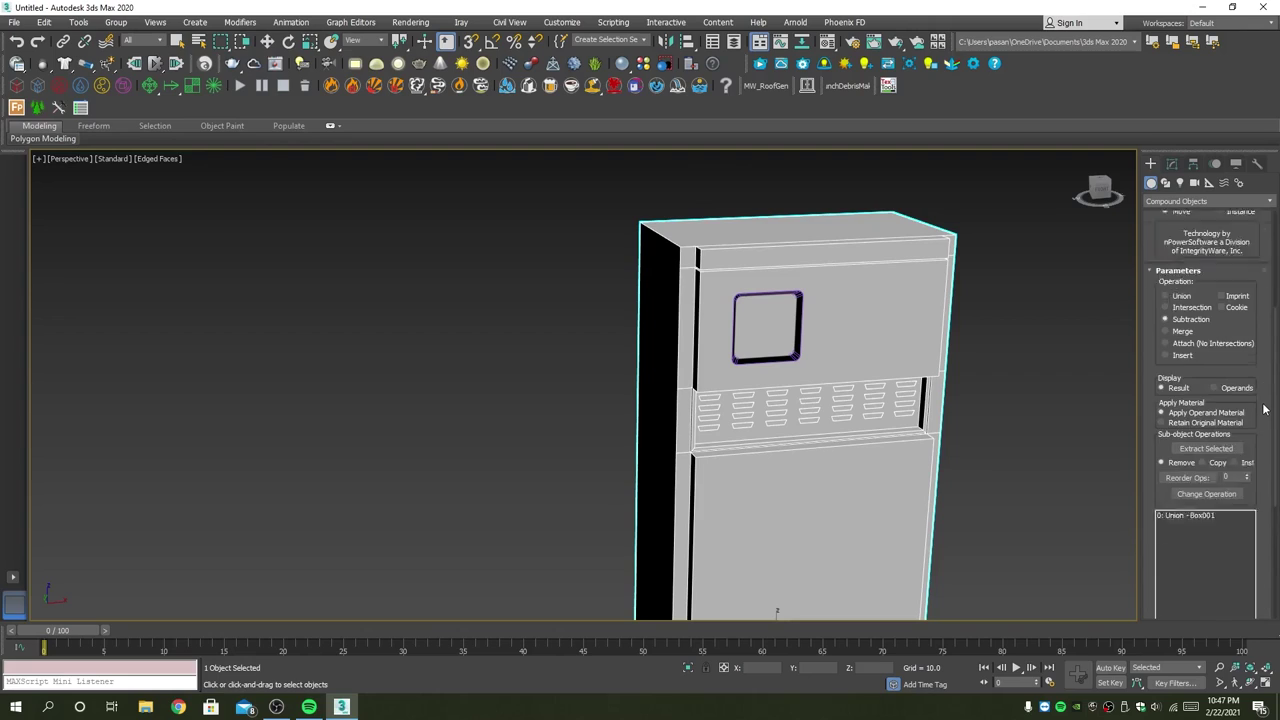
pyautogui.scroll(2, 1262, 399)
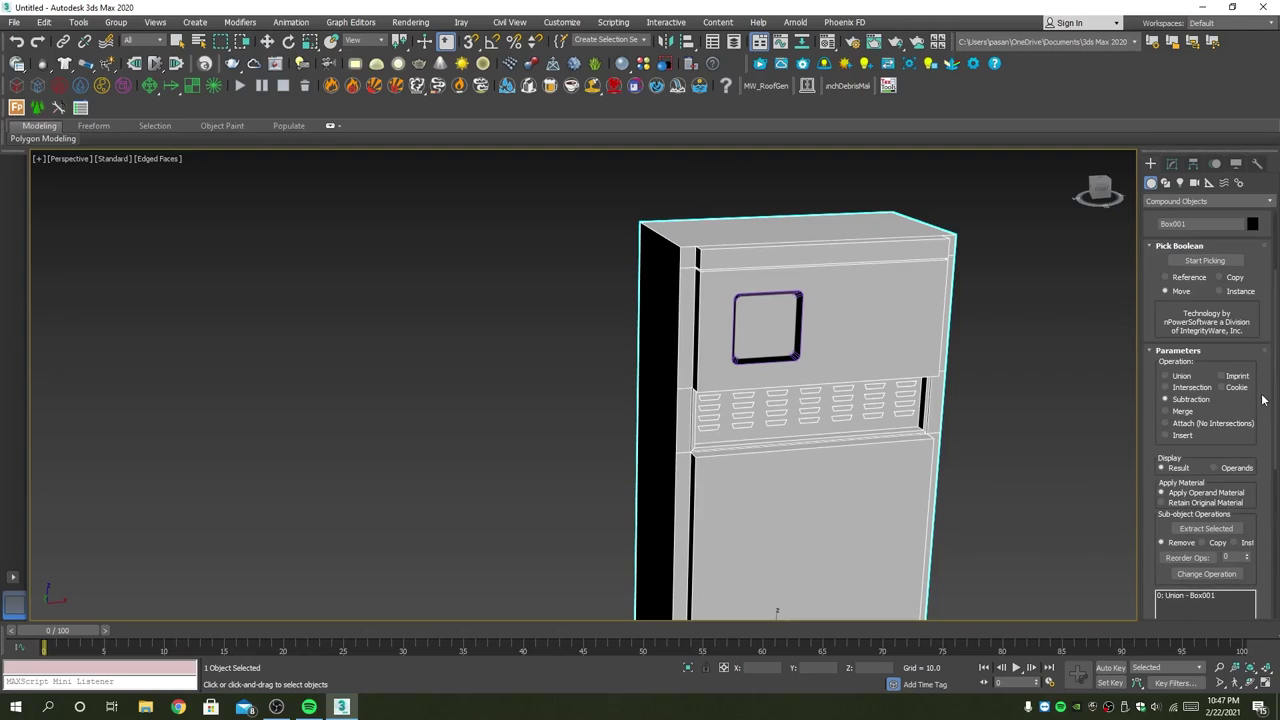
pyautogui.click(797, 315)
pyautogui.rightClick(1073, 331)
# Step: Collapse the cut cabinet Box001 back into an Editable Poly
pyautogui.moveTo(1073, 331)
pyautogui.keyDown('alt'); pyautogui.mouseDown(button='middle')
pyautogui.moveTo(1035, 384)
pyautogui.moveTo(845, 383)
pyautogui.mouseUp(button='middle'); pyautogui.keyUp('alt')
pyautogui.scroll(5, 845, 383)
pyautogui.scroll(-3, 877, 340)
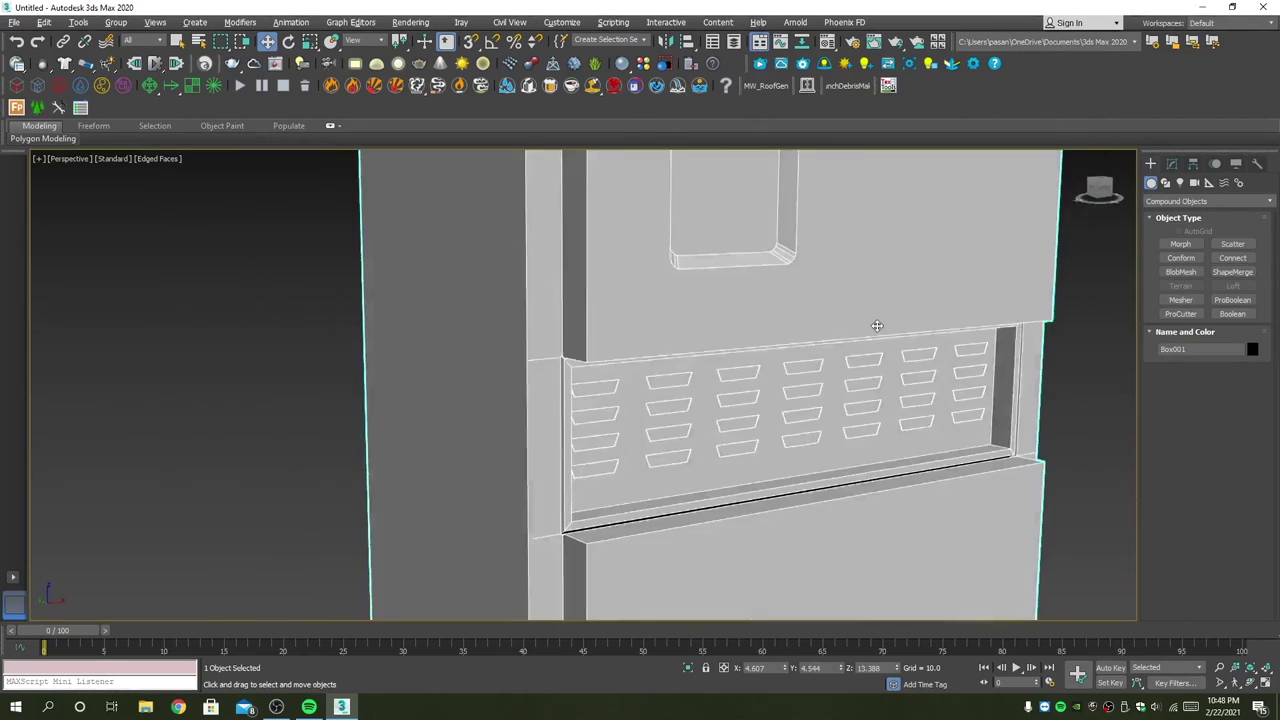
pyautogui.rightClick(864, 327)
pyautogui.moveTo(900, 466)
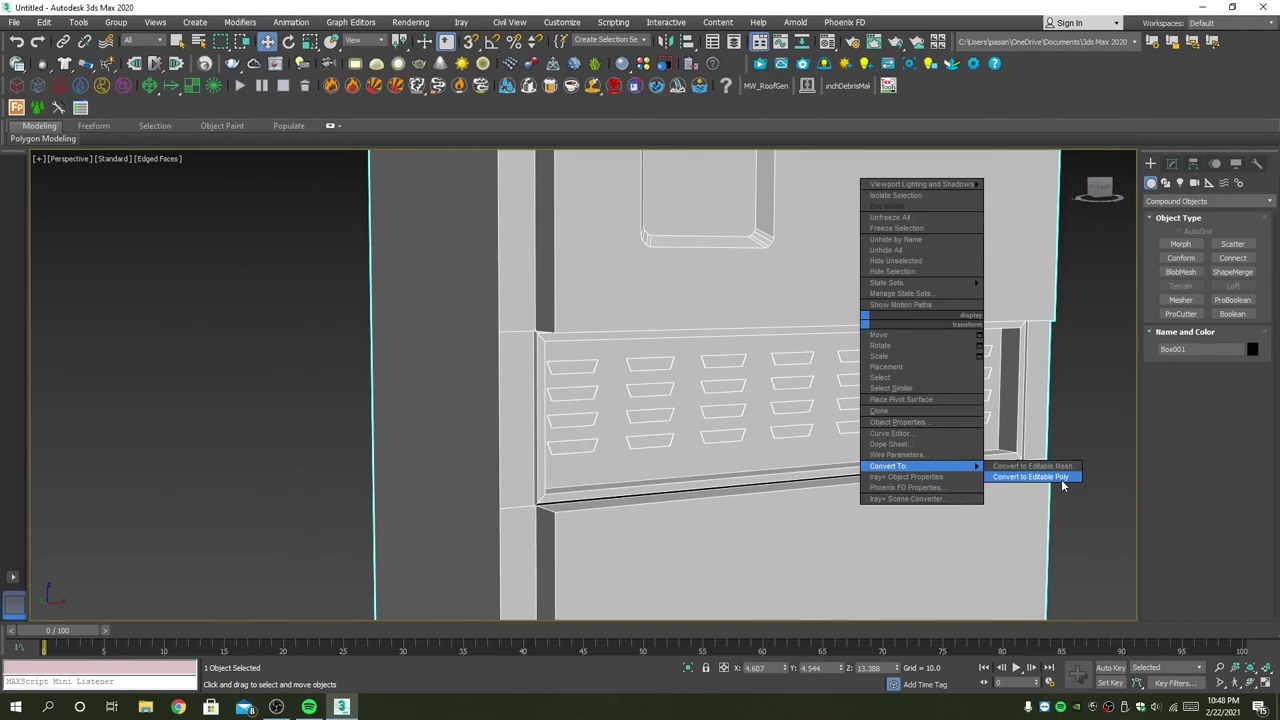
pyautogui.click(1062, 485)
pyautogui.scroll(3, 606, 443)
pyautogui.moveTo(606, 443)
pyautogui.keyDown('alt'); pyautogui.mouseDown(button='middle')
pyautogui.moveTo(1012, 570)
pyautogui.moveTo(845, 463)
pyautogui.moveTo(703, 426)
pyautogui.moveTo(607, 366)
pyautogui.mouseUp(button='middle'); pyautogui.keyUp('alt')
# Step: Put Box001 at Polygon level with the Select tool active
pyautogui.scroll(-3, 842, 470)
pyautogui.scroll(2, 703, 426)
pyautogui.scroll(4, 607, 366)
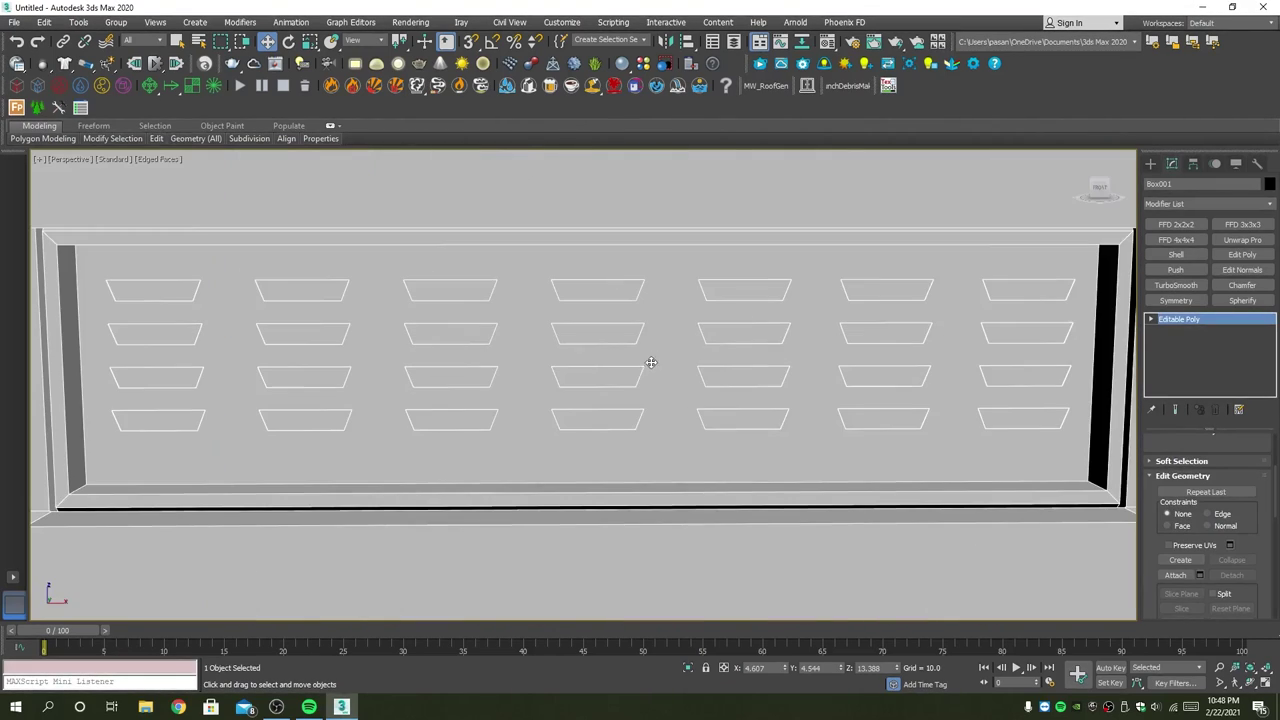
pyautogui.press('4')
pyautogui.click(603, 353)
pyautogui.scroll(-2, 603, 353)
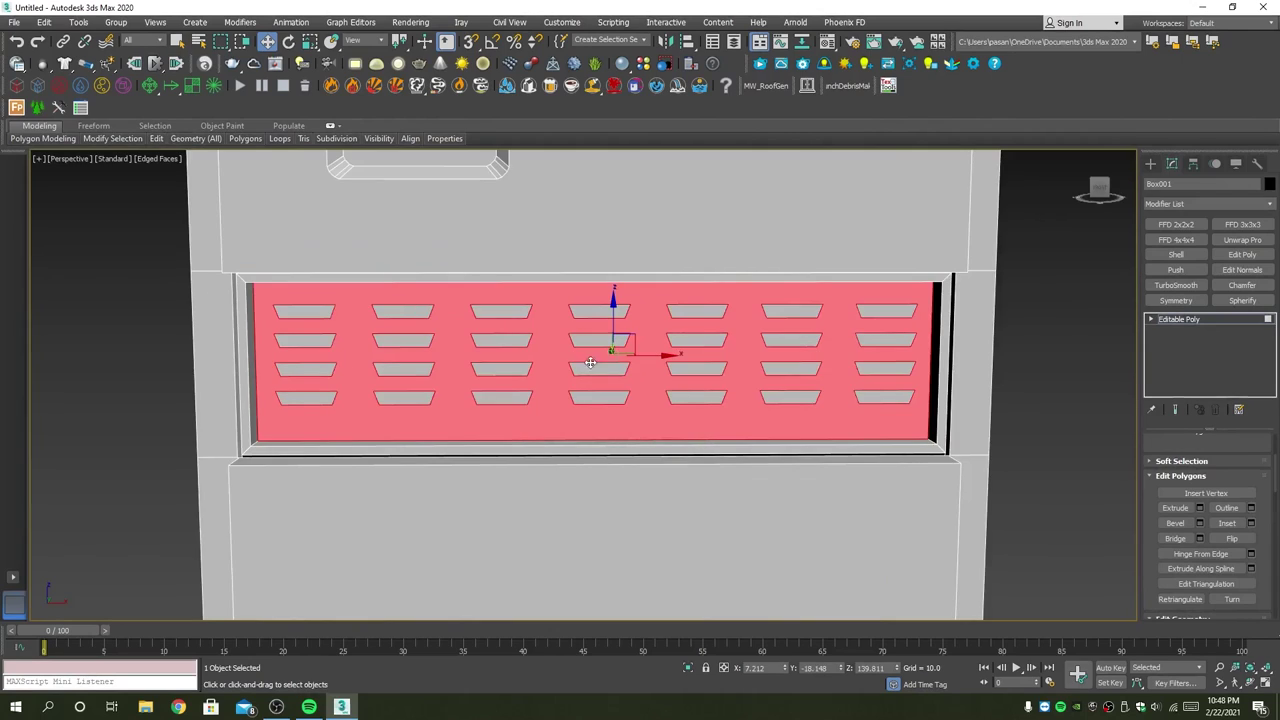
pyautogui.scroll(3, 414, 334)
pyautogui.press('q')
# Step: Ctrl-select the 16 louver slot faces in columns one through four
pyautogui.click(229, 290)
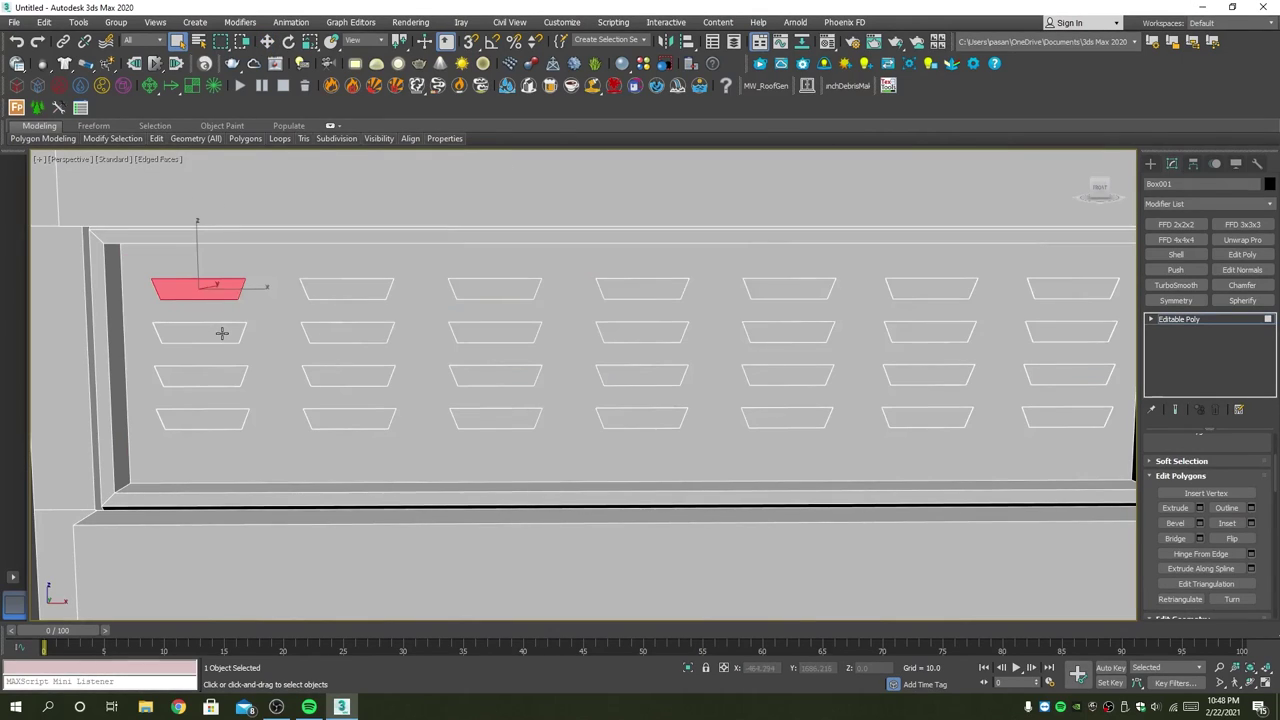
pyautogui.keyDown('ctrl'); pyautogui.click(222, 333); pyautogui.keyUp('ctrl')
pyautogui.keyDown('ctrl'); pyautogui.click(224, 377); pyautogui.keyUp('ctrl')
pyautogui.keyDown('ctrl'); pyautogui.click(234, 418); pyautogui.keyUp('ctrl')
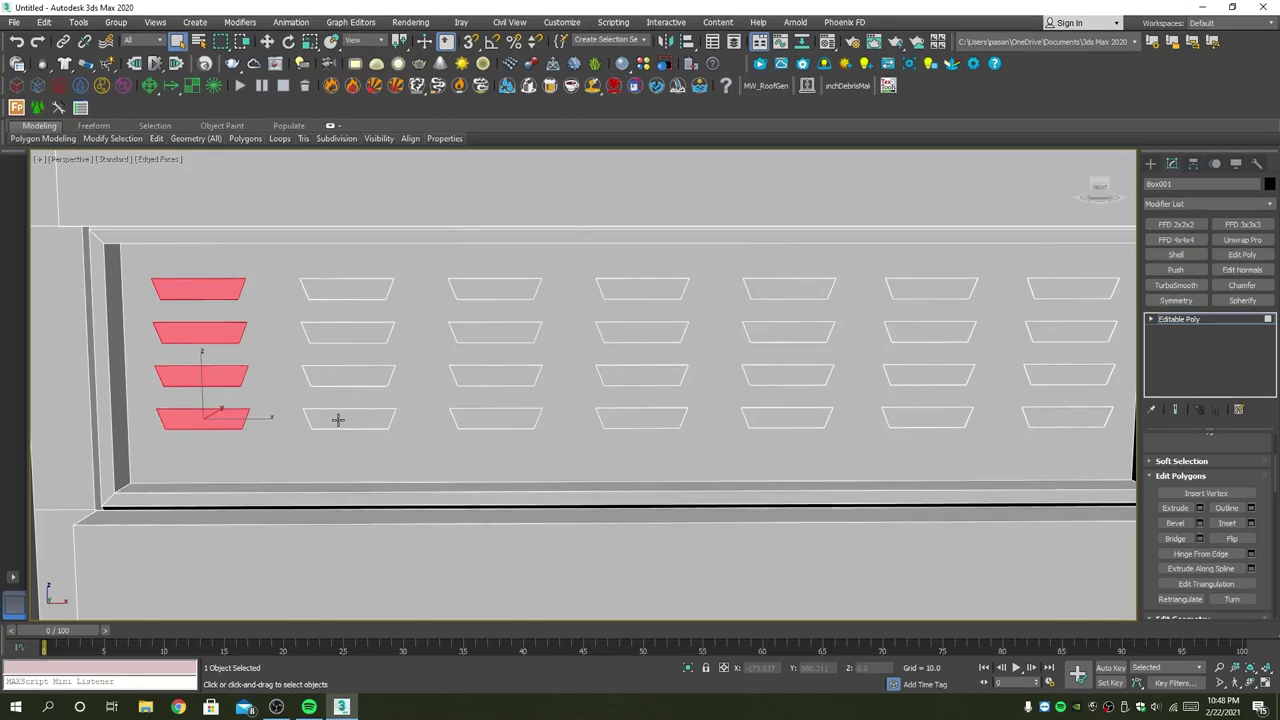
pyautogui.keyDown('ctrl'); pyautogui.click(343, 414); pyautogui.keyUp('ctrl')
pyautogui.keyDown('ctrl'); pyautogui.click(357, 371); pyautogui.keyUp('ctrl')
pyautogui.keyDown('ctrl'); pyautogui.click(359, 331); pyautogui.keyUp('ctrl')
pyautogui.keyDown('ctrl'); pyautogui.click(361, 290); pyautogui.keyUp('ctrl')
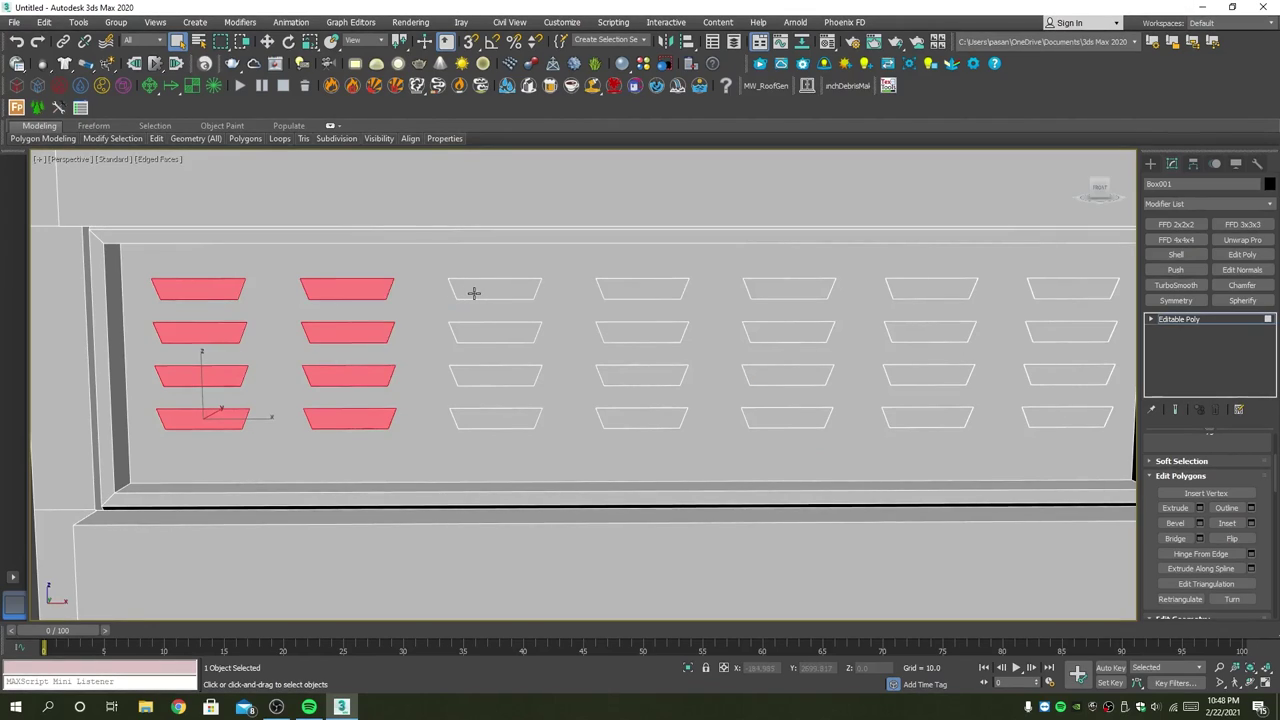
pyautogui.keyDown('ctrl'); pyautogui.click(477, 296); pyautogui.keyUp('ctrl')
pyautogui.keyDown('ctrl'); pyautogui.click(483, 332); pyautogui.keyUp('ctrl')
pyautogui.keyDown('ctrl'); pyautogui.click(490, 374); pyautogui.keyUp('ctrl')
pyautogui.keyDown('ctrl'); pyautogui.click(502, 420); pyautogui.keyUp('ctrl')
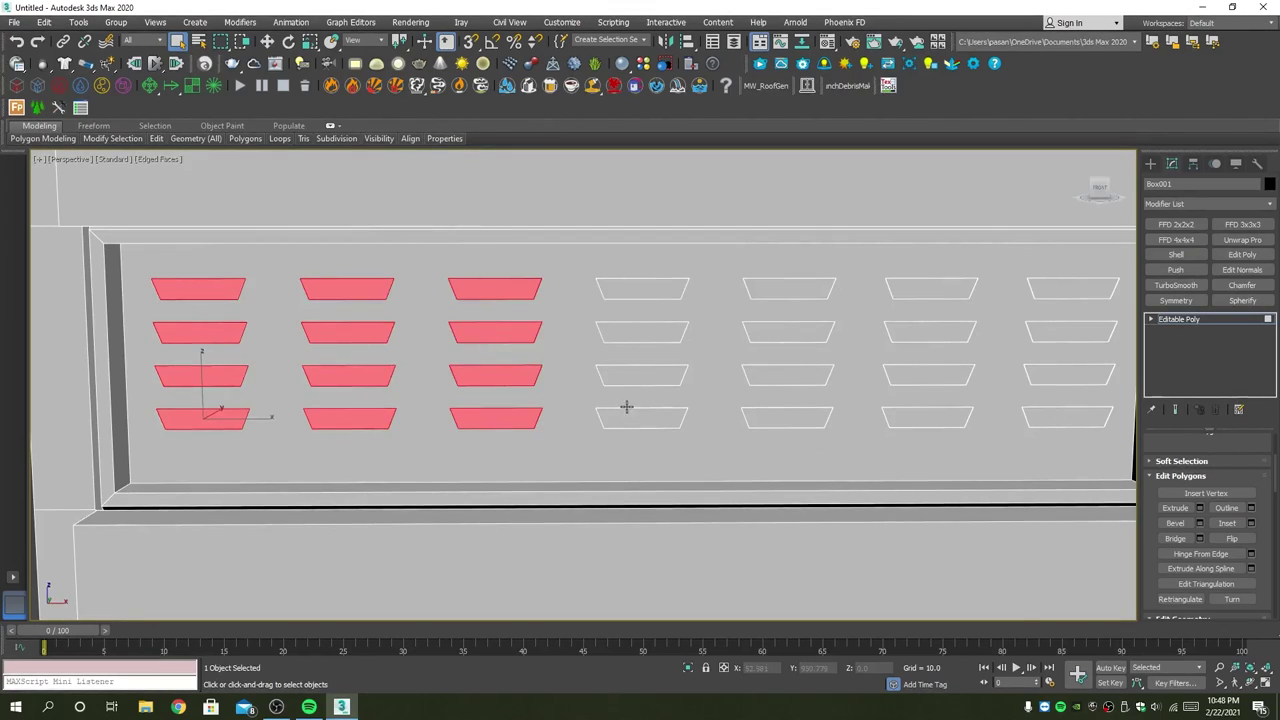
pyautogui.keyDown('ctrl'); pyautogui.click(628, 410); pyautogui.keyUp('ctrl')
pyautogui.keyDown('ctrl'); pyautogui.click(645, 370); pyautogui.keyUp('ctrl')
pyautogui.keyDown('ctrl'); pyautogui.click(650, 323); pyautogui.keyUp('ctrl')
pyautogui.keyDown('ctrl'); pyautogui.click(660, 290); pyautogui.keyUp('ctrl')
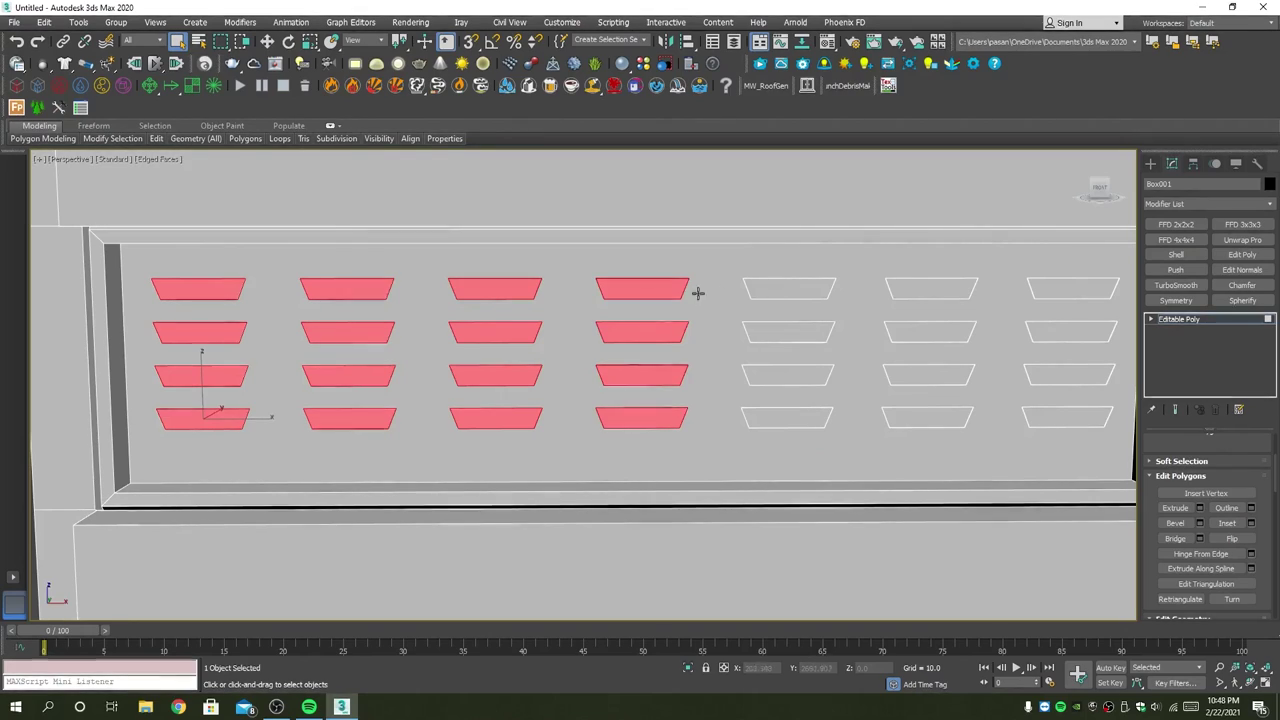
# Step: Add the 12 slot faces of columns five through seven to the selection
pyautogui.keyDown('ctrl'); pyautogui.click(760, 293); pyautogui.keyUp('ctrl')
pyautogui.keyDown('ctrl'); pyautogui.click(780, 335); pyautogui.keyUp('ctrl')
pyautogui.keyDown('ctrl'); pyautogui.click(780, 374); pyautogui.keyUp('ctrl')
pyautogui.keyDown('ctrl'); pyautogui.click(787, 413); pyautogui.keyUp('ctrl')
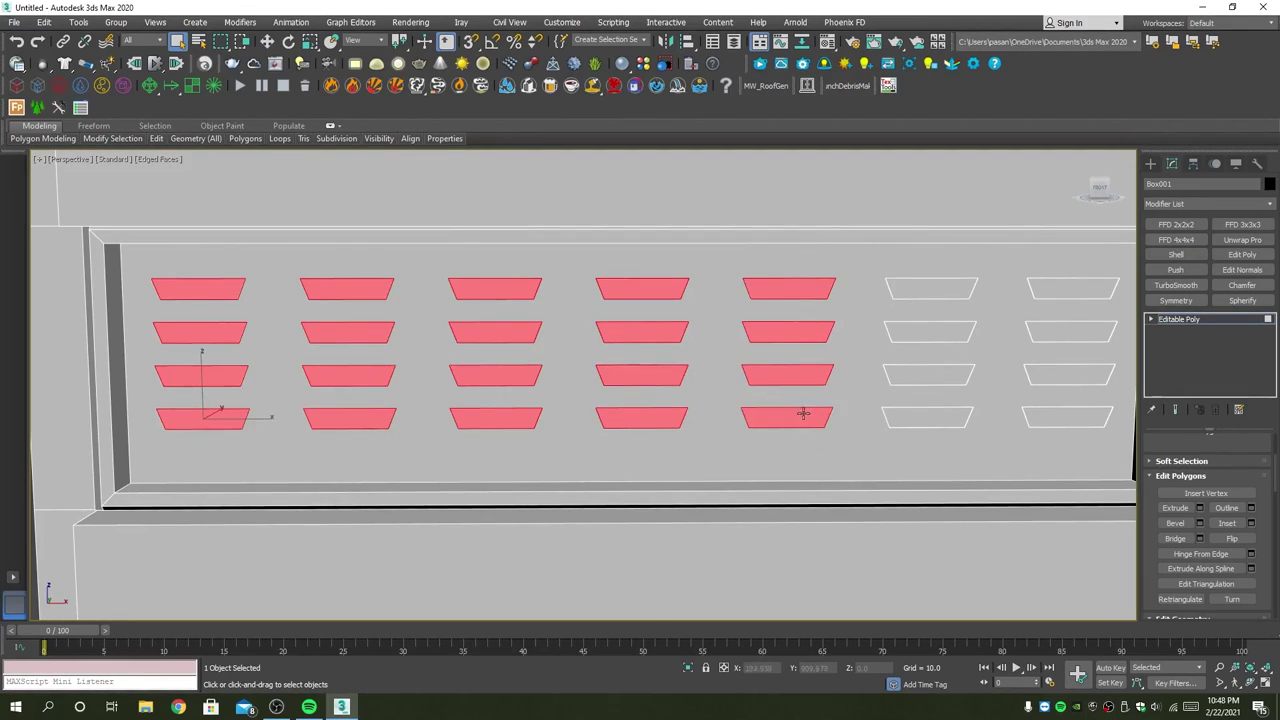
pyautogui.keyDown('ctrl'); pyautogui.click(897, 415); pyautogui.keyUp('ctrl')
pyautogui.keyDown('ctrl'); pyautogui.click(933, 367); pyautogui.keyUp('ctrl')
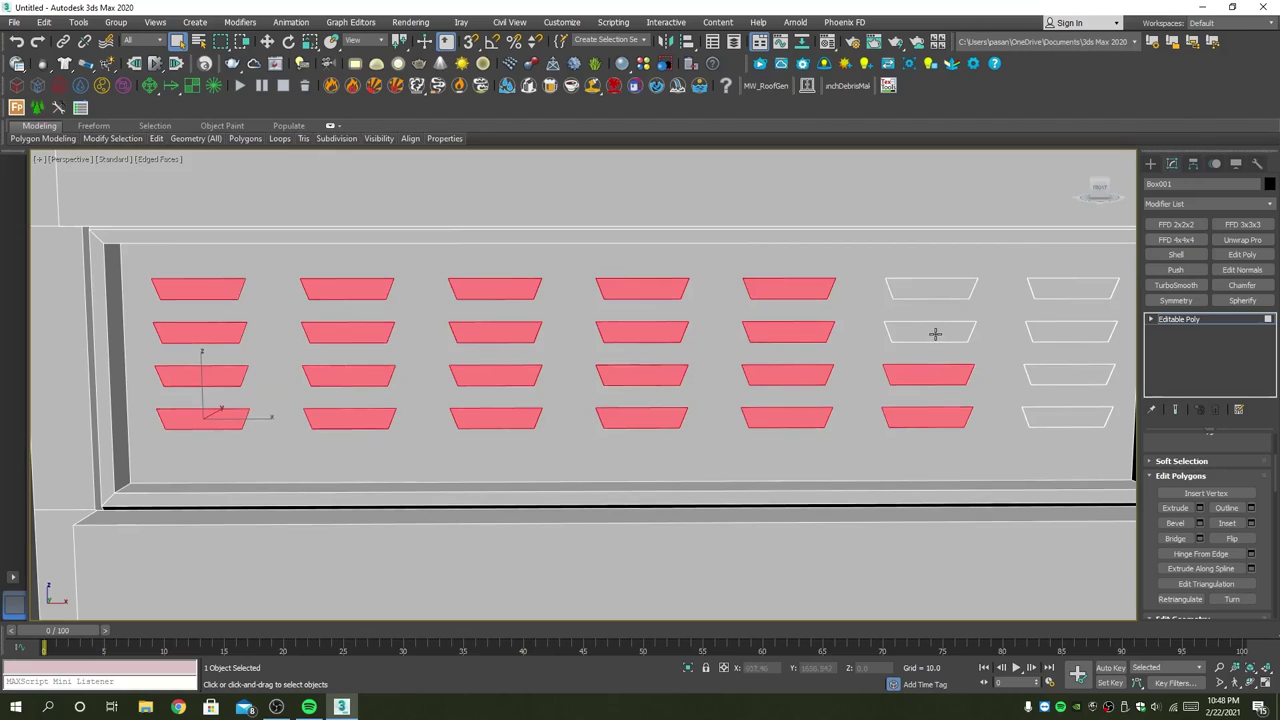
pyautogui.keyDown('ctrl'); pyautogui.click(935, 332); pyautogui.keyUp('ctrl')
pyautogui.keyDown('ctrl'); pyautogui.click(934, 288); pyautogui.keyUp('ctrl')
pyautogui.keyDown('ctrl'); pyautogui.click(1080, 292); pyautogui.keyUp('ctrl')
pyautogui.keyDown('ctrl'); pyautogui.click(1067, 332); pyautogui.keyUp('ctrl')
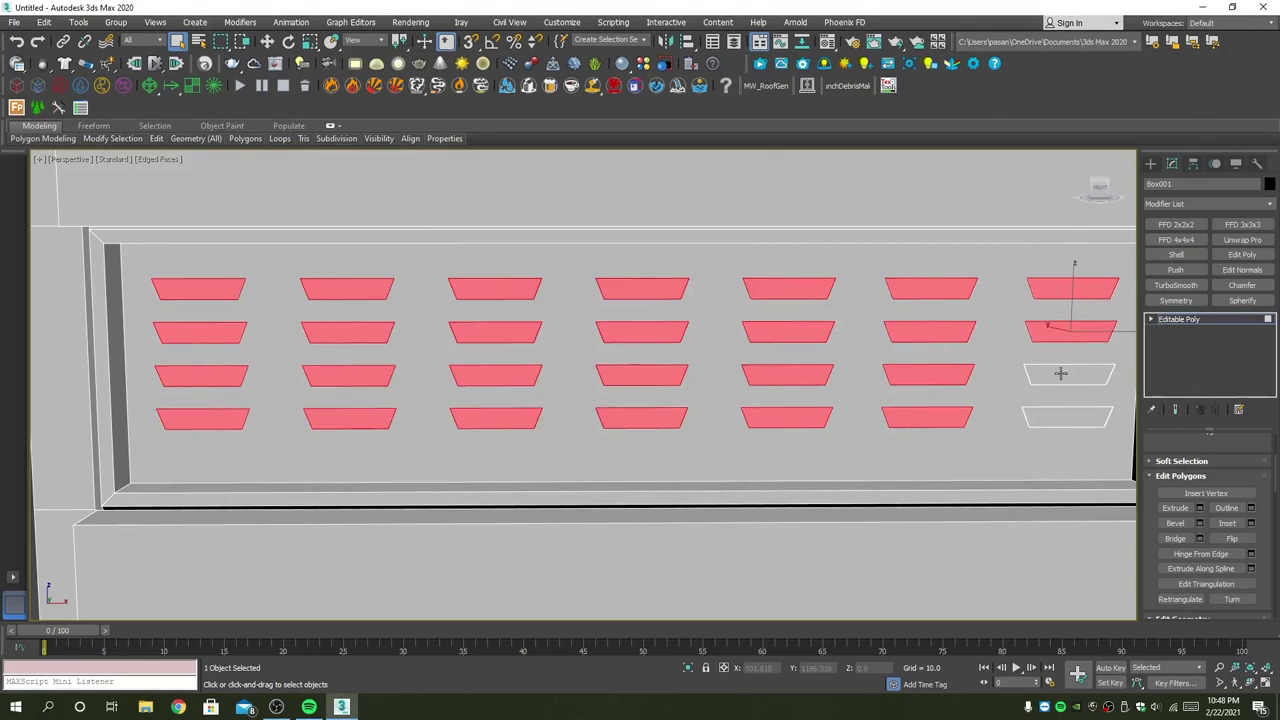
pyautogui.keyDown('ctrl'); pyautogui.click(1066, 374); pyautogui.keyUp('ctrl')
pyautogui.keyDown('ctrl'); pyautogui.click(1066, 416); pyautogui.keyUp('ctrl')
pyautogui.moveTo(1066, 416)
pyautogui.mouseDown(button='middle')
pyautogui.moveTo(712, 362)
pyautogui.moveTo(638, 447)
pyautogui.mouseUp(button='middle')
# Step: Grow the selection to the panel face and detach it as Object001
pyautogui.scroll(3, 1175, 531)
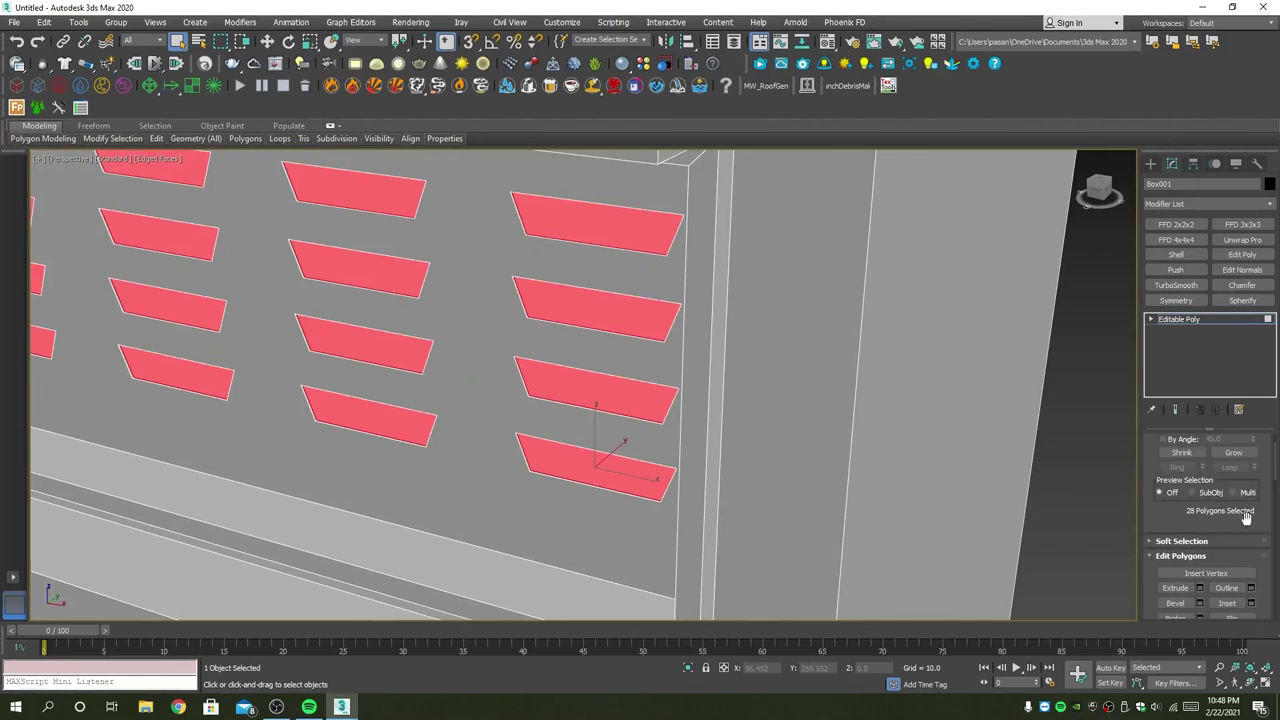
pyautogui.scroll(2, 1230, 520)
pyautogui.click(1247, 513)
pyautogui.scroll(-3, 526, 366)
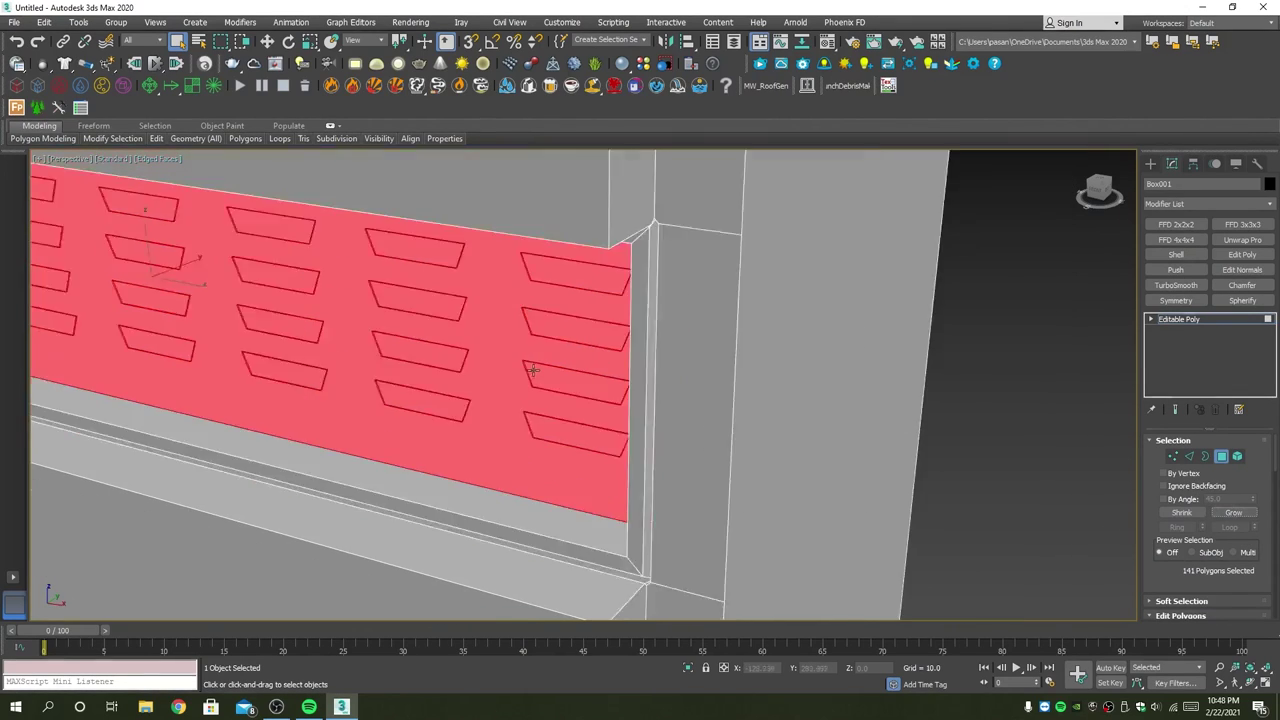
pyautogui.moveTo(526, 366)
pyautogui.keyDown('alt'); pyautogui.mouseDown(button='middle')
pyautogui.moveTo(306, 457)
pyautogui.moveTo(571, 337)
pyautogui.moveTo(632, 342)
pyautogui.mouseUp(button='middle'); pyautogui.keyUp('alt')
pyautogui.scroll(2, 571, 327)
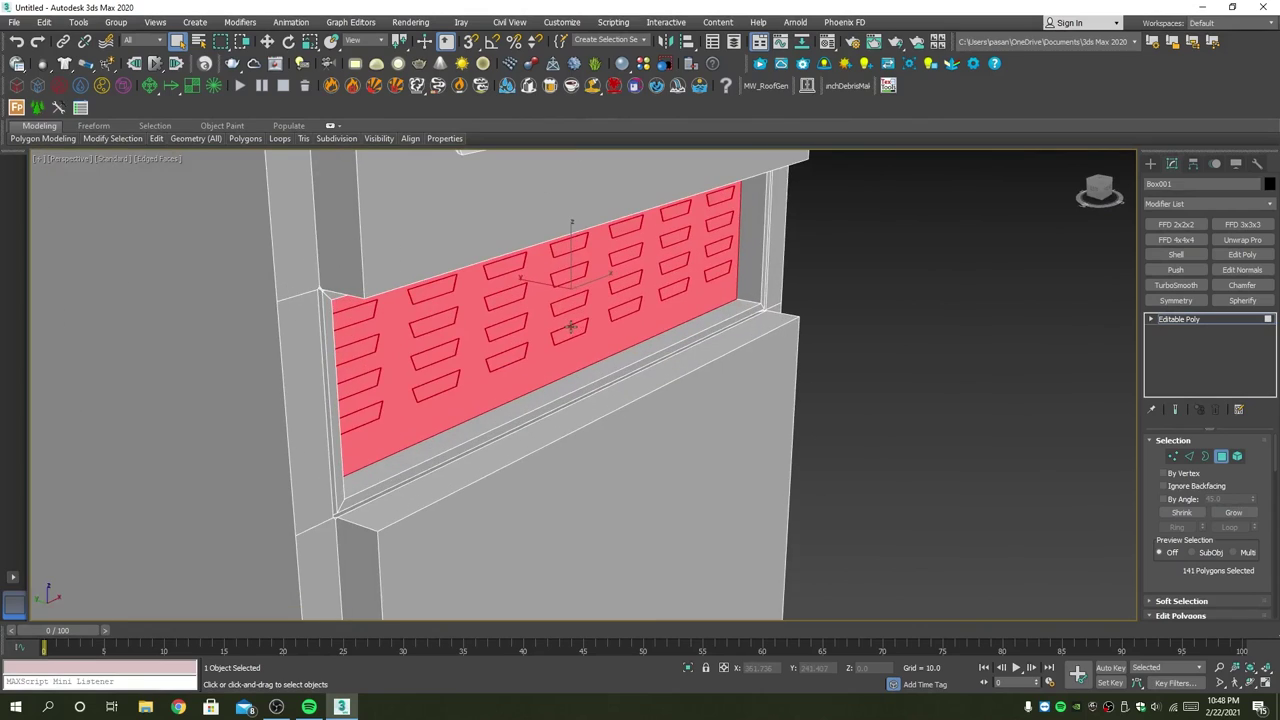
pyautogui.scroll(-3, 1200, 530)
pyautogui.scroll(-3, 1230, 540)
pyautogui.scroll(-3, 1240, 547)
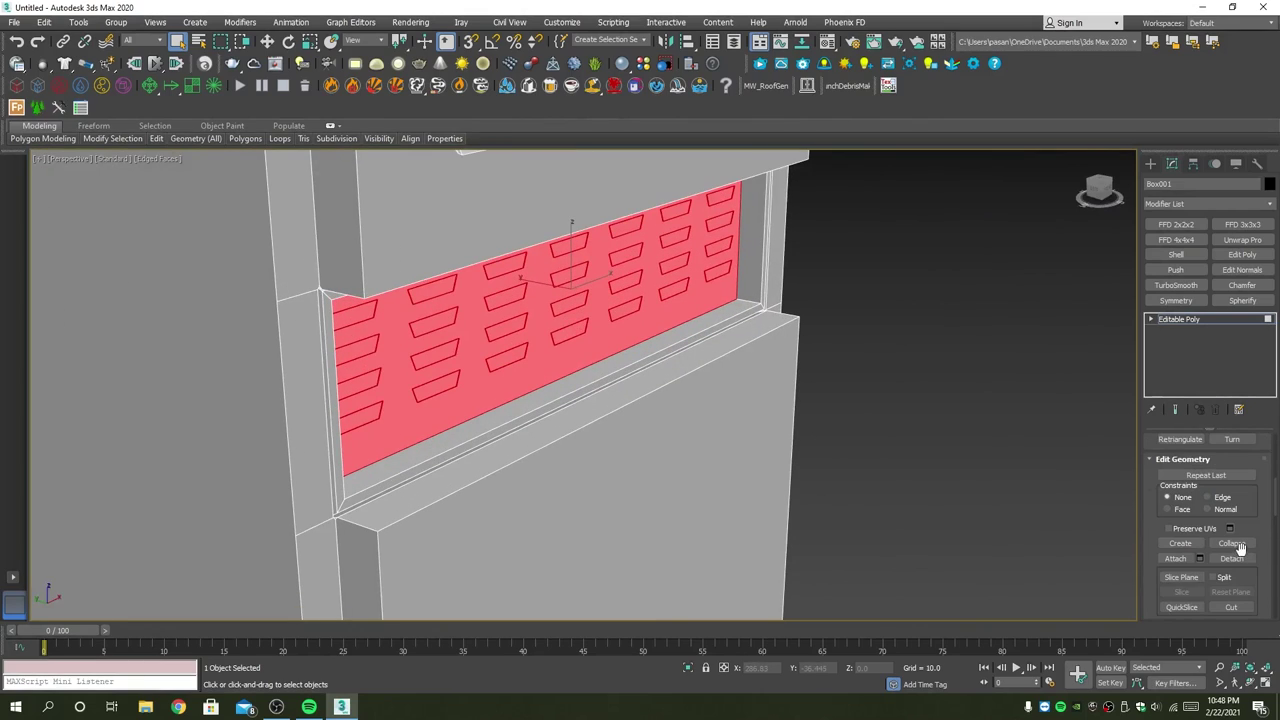
pyautogui.click(1242, 561)
pyautogui.click(681, 360)
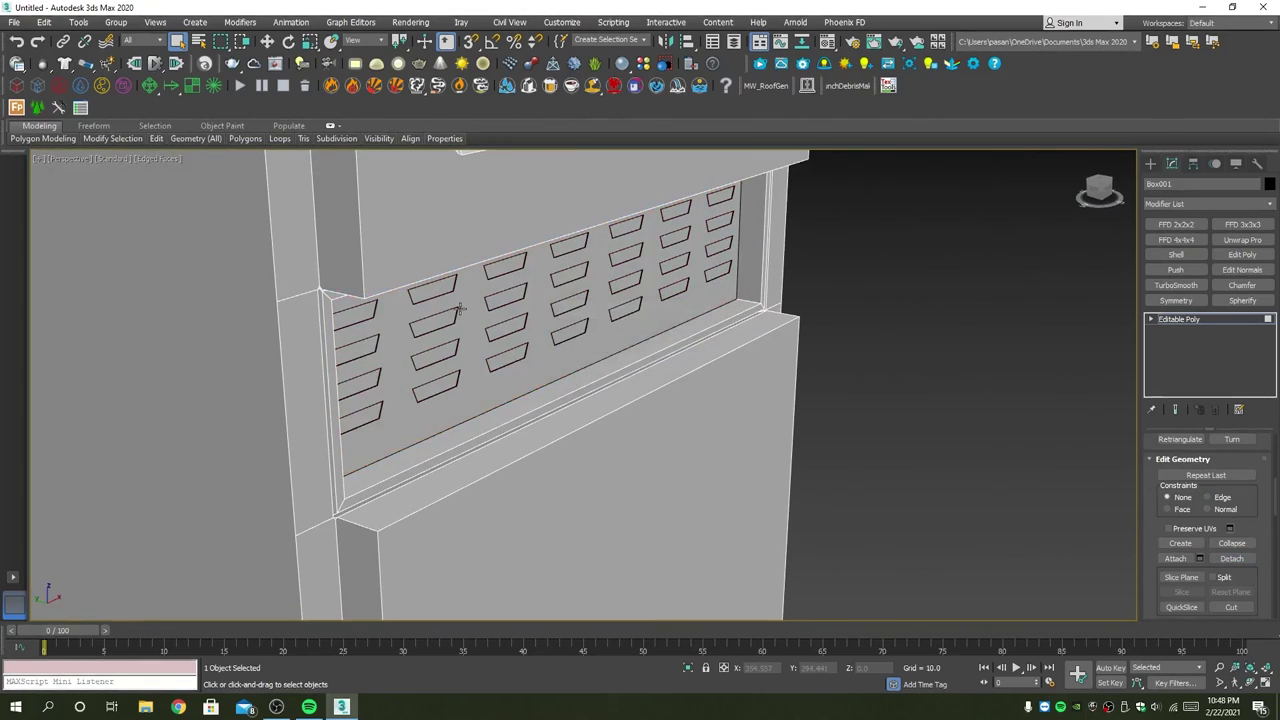
# Step: Select Object001 and turn on Affect Pivot Only in the Hierarchy panel
pyautogui.click(445, 330)
pyautogui.press('w')
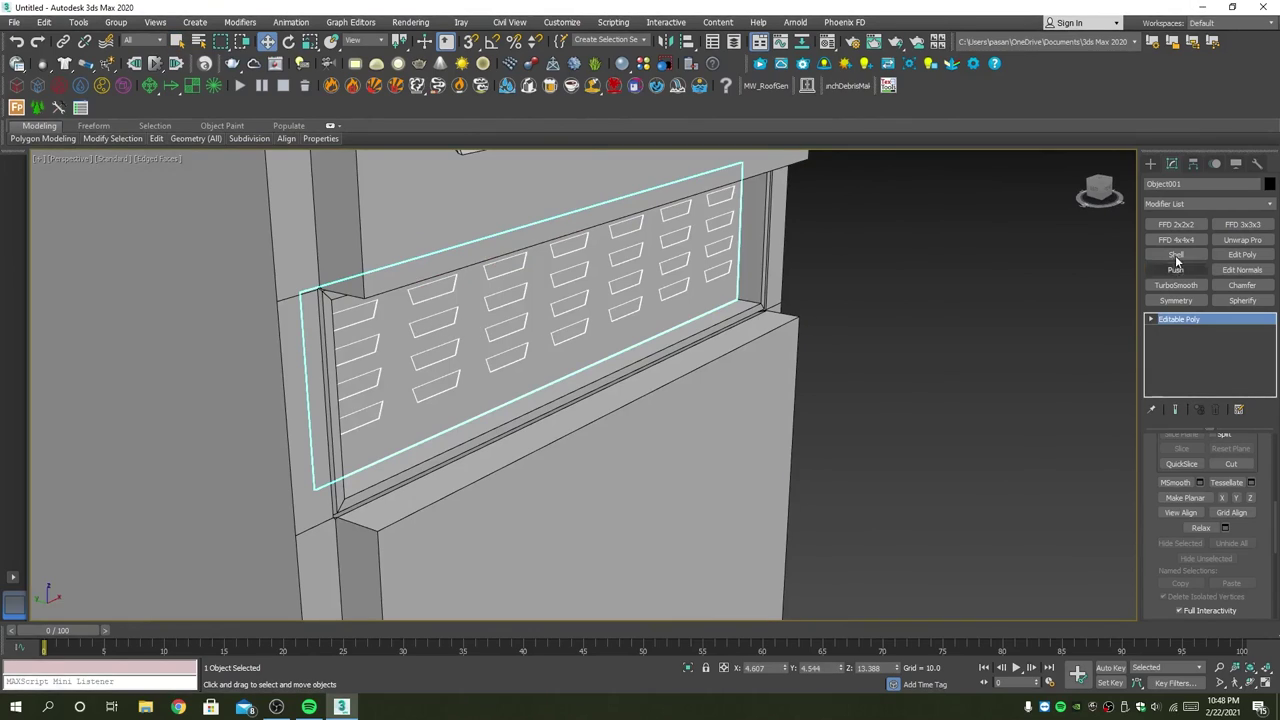
pyautogui.click(1193, 163)
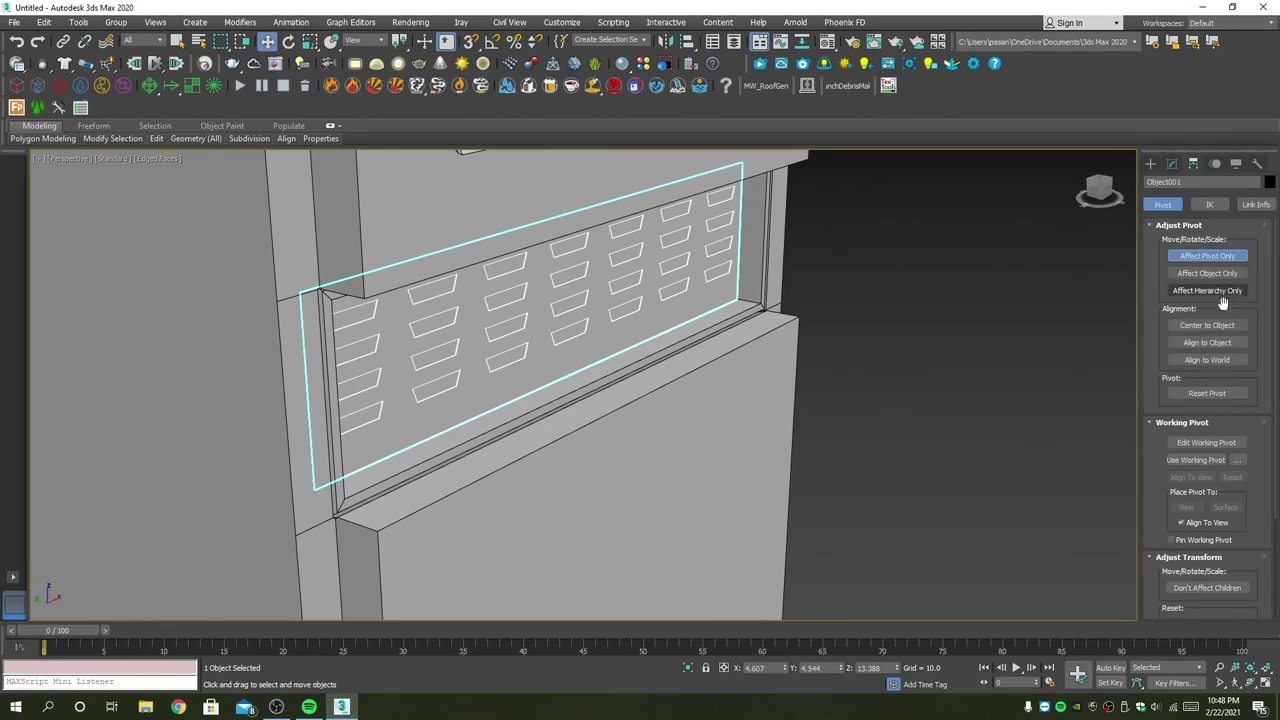
pyautogui.click(1207, 256)
pyautogui.scroll(2, 568, 261)
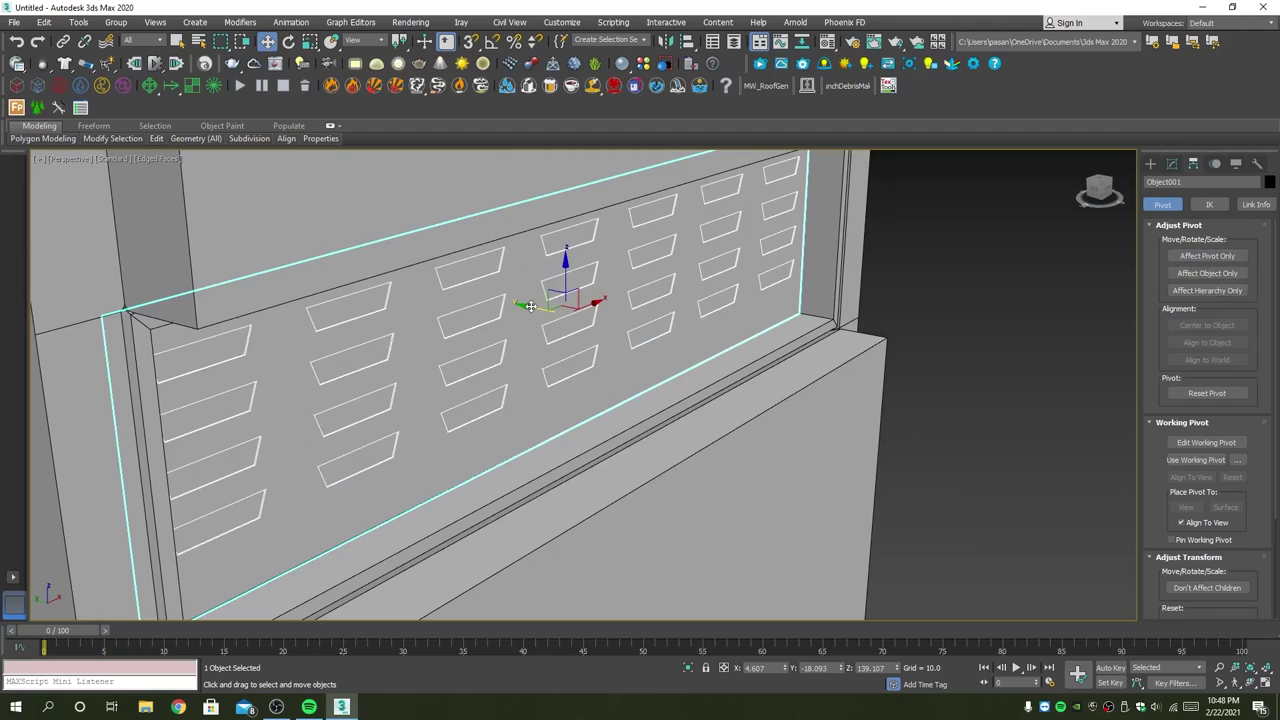
pyautogui.scroll(-3, 560, 290)
pyautogui.keyDown('alt'); pyautogui.moveTo(545, 305); pyautogui.dragTo(493, 311, button='middle'); pyautogui.keyUp('alt')
pyautogui.scroll(2, 648, 313)
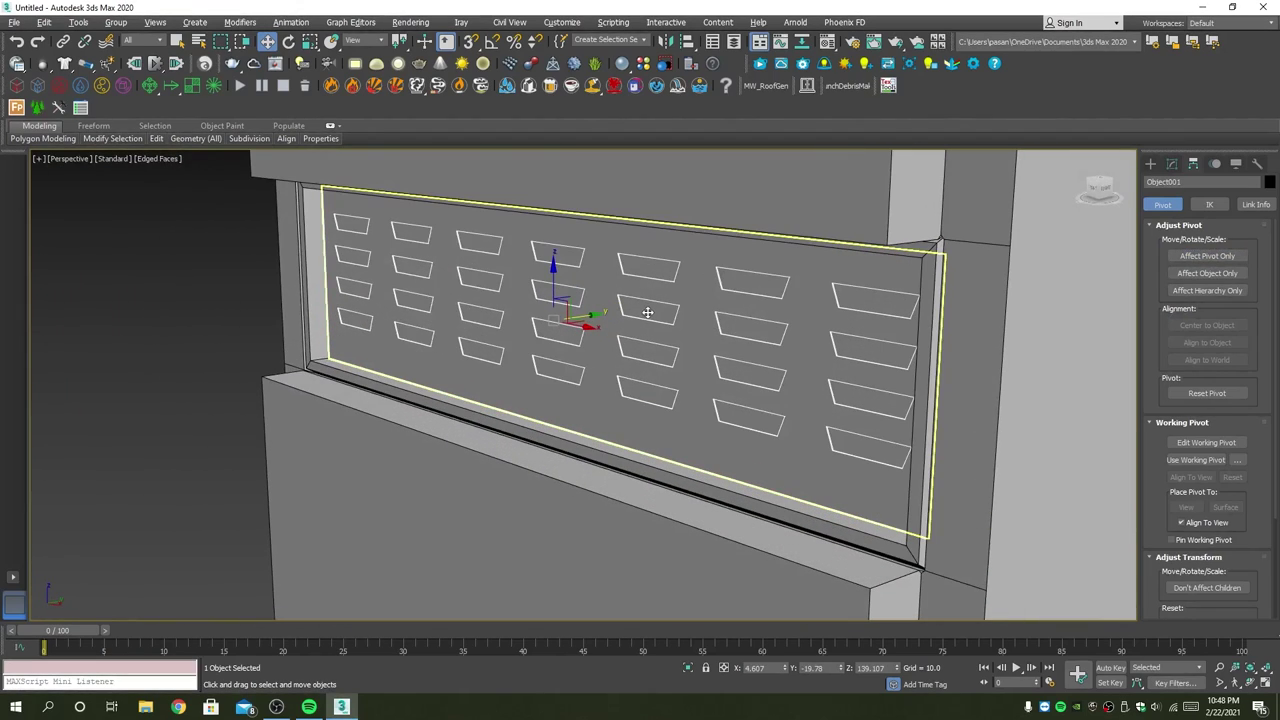
# Step: Pick one louver slot on Object001 and use Select Similar to get all 28
pyautogui.press('4')
pyautogui.scroll(5, 1208, 464)
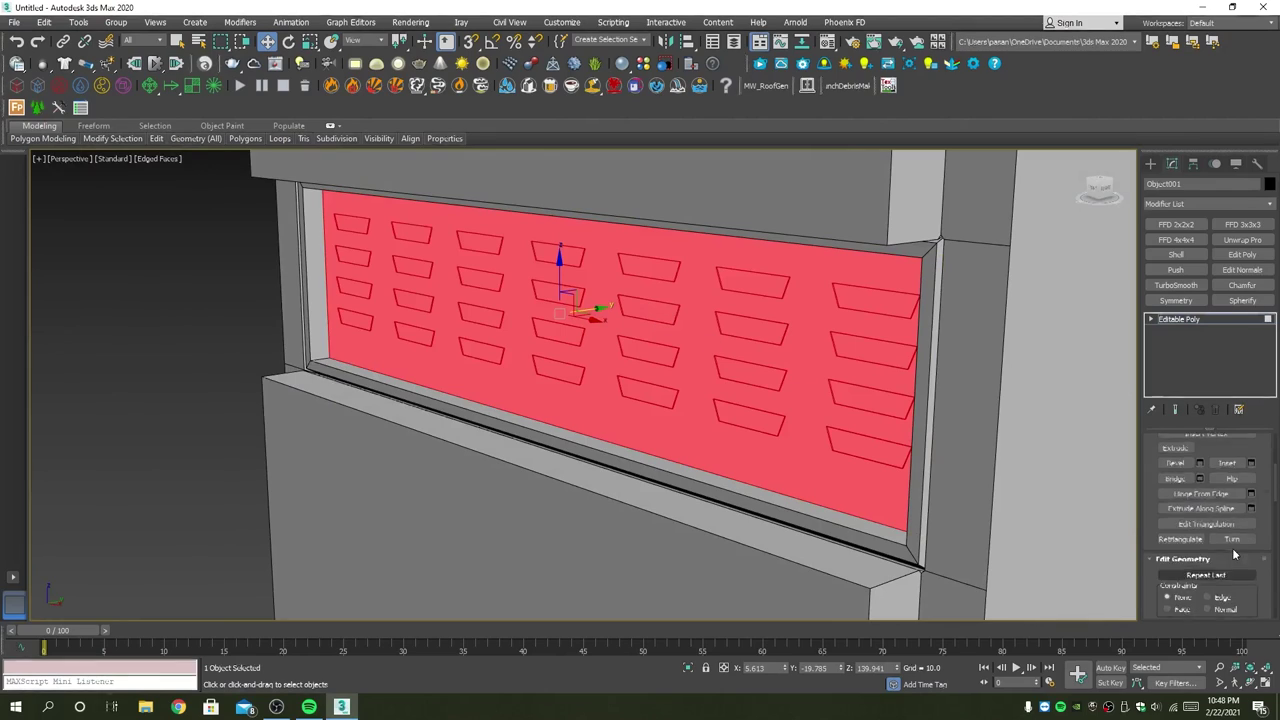
pyautogui.scroll(3, 1208, 530)
pyautogui.scroll(2, 1195, 530)
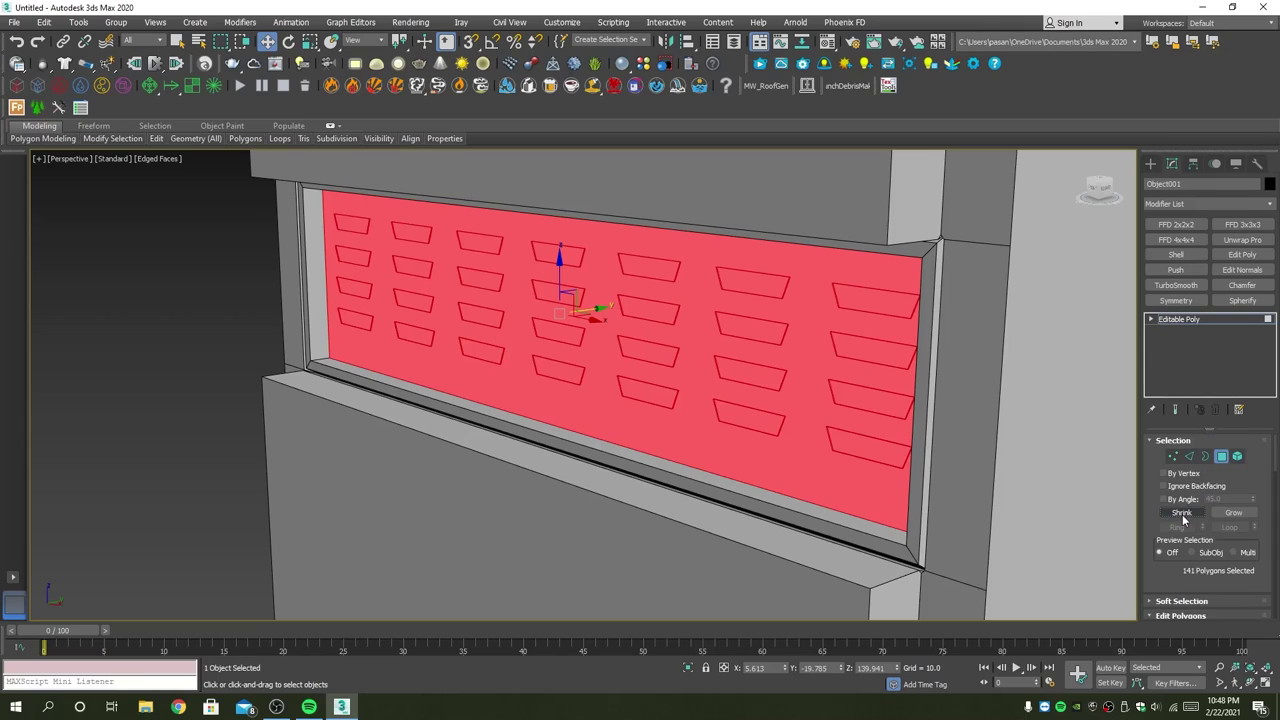
pyautogui.click(802, 358)
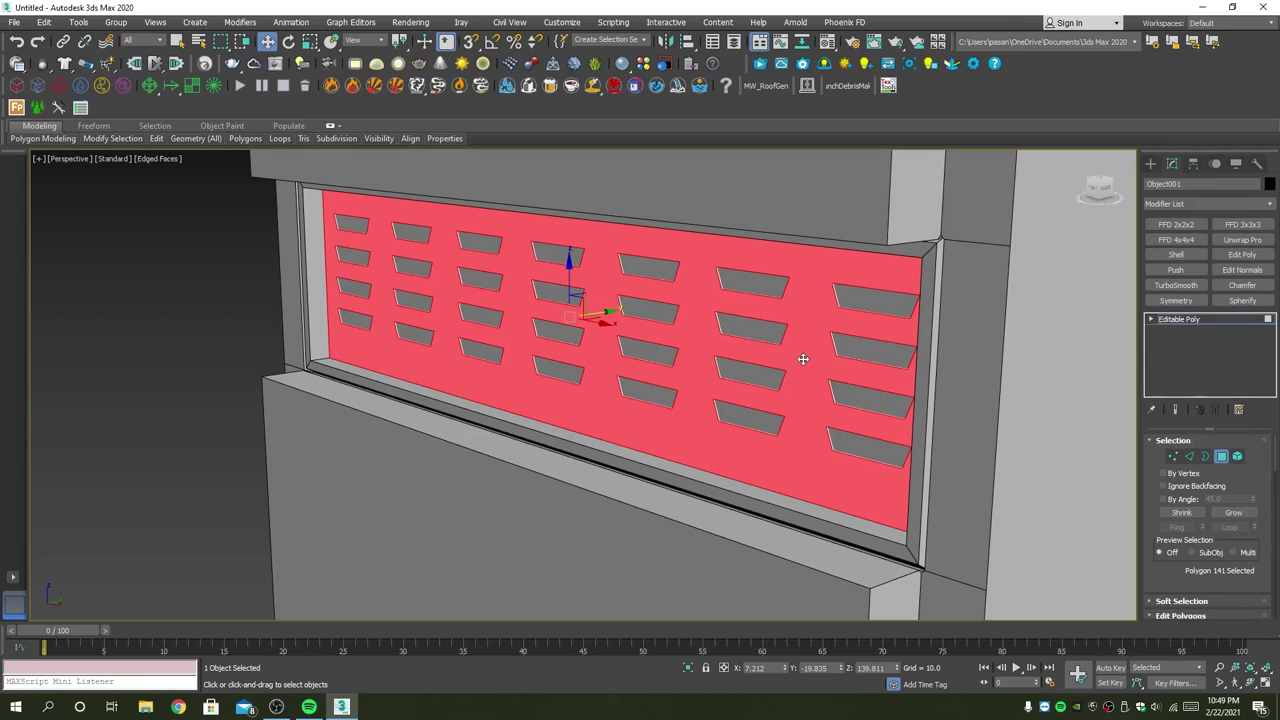
pyautogui.click(750, 285)
pyautogui.press('q')
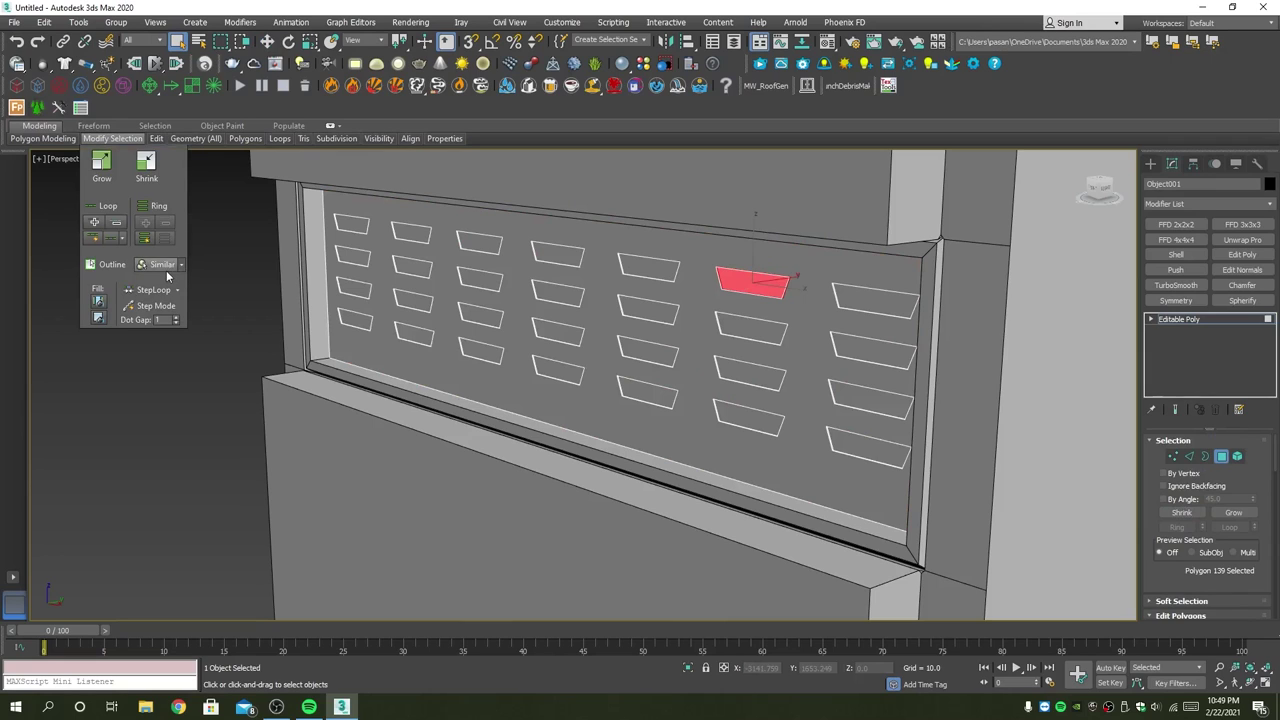
pyautogui.click(160, 264)
pyautogui.press('z')
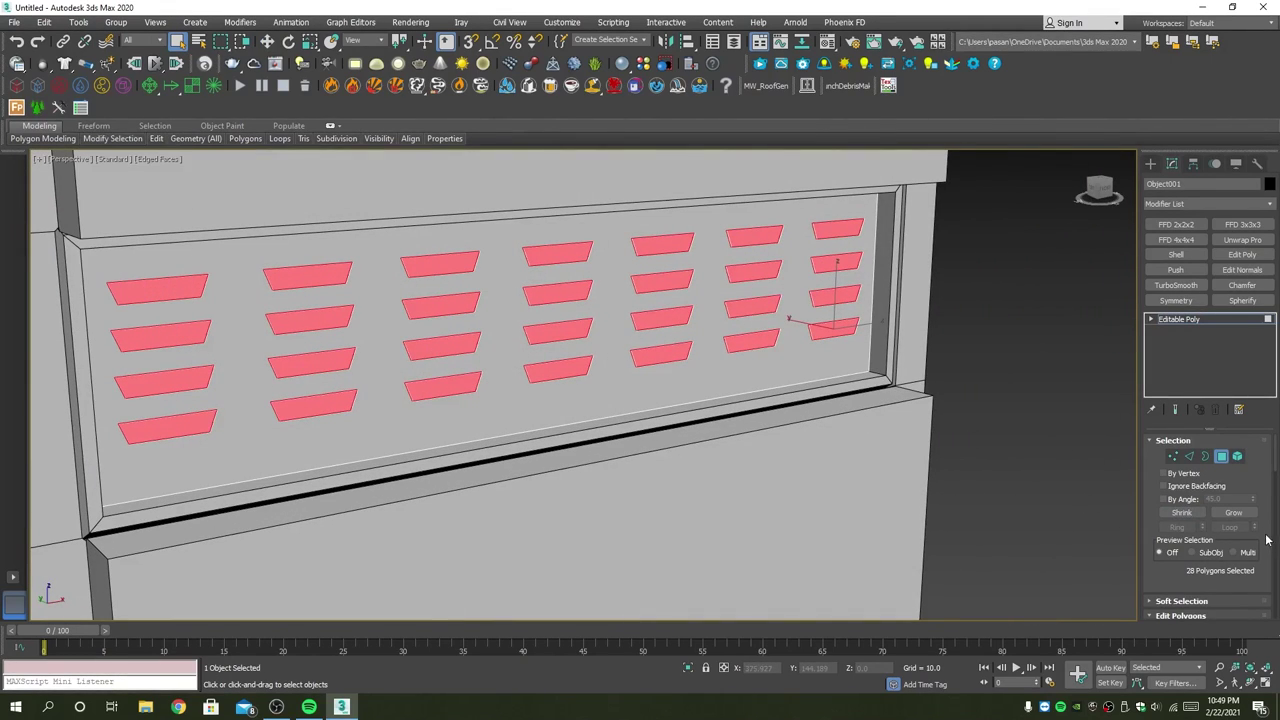
pyautogui.scroll(-3, 1258, 546)
# Step: Inset the 28 slot faces by 0.2
pyautogui.click(1251, 523)
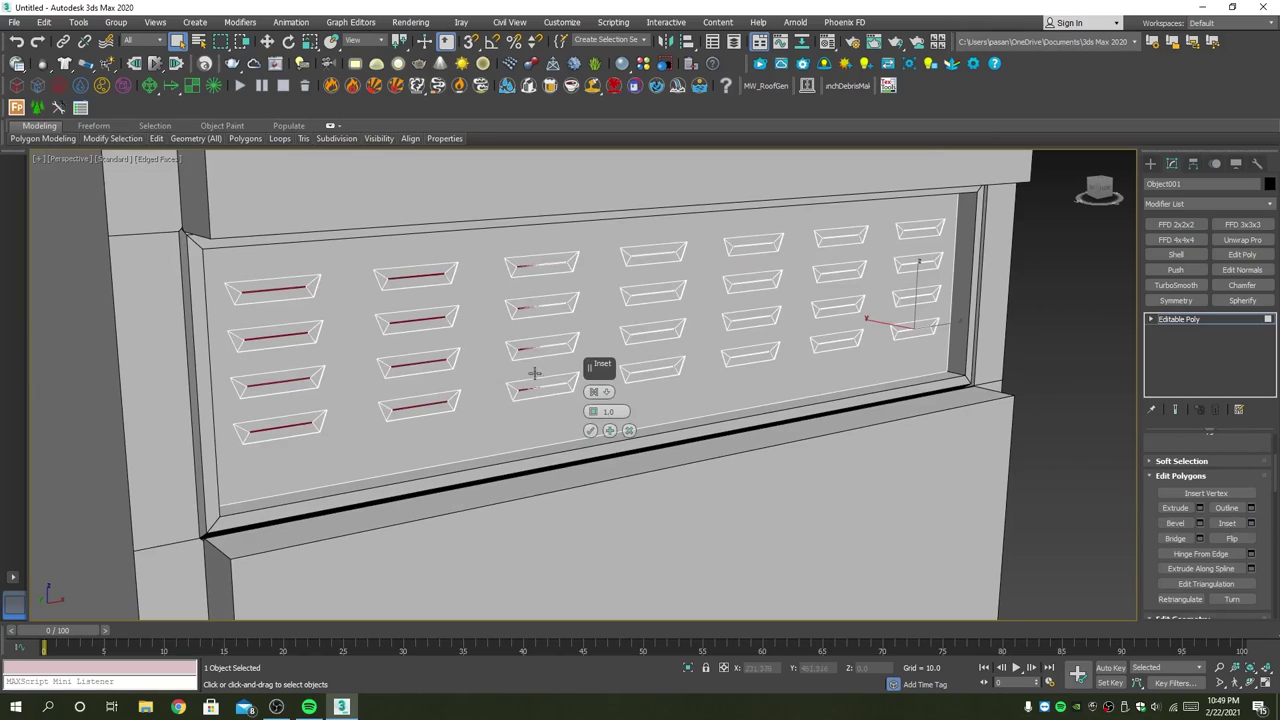
pyautogui.rightClick(592, 412)
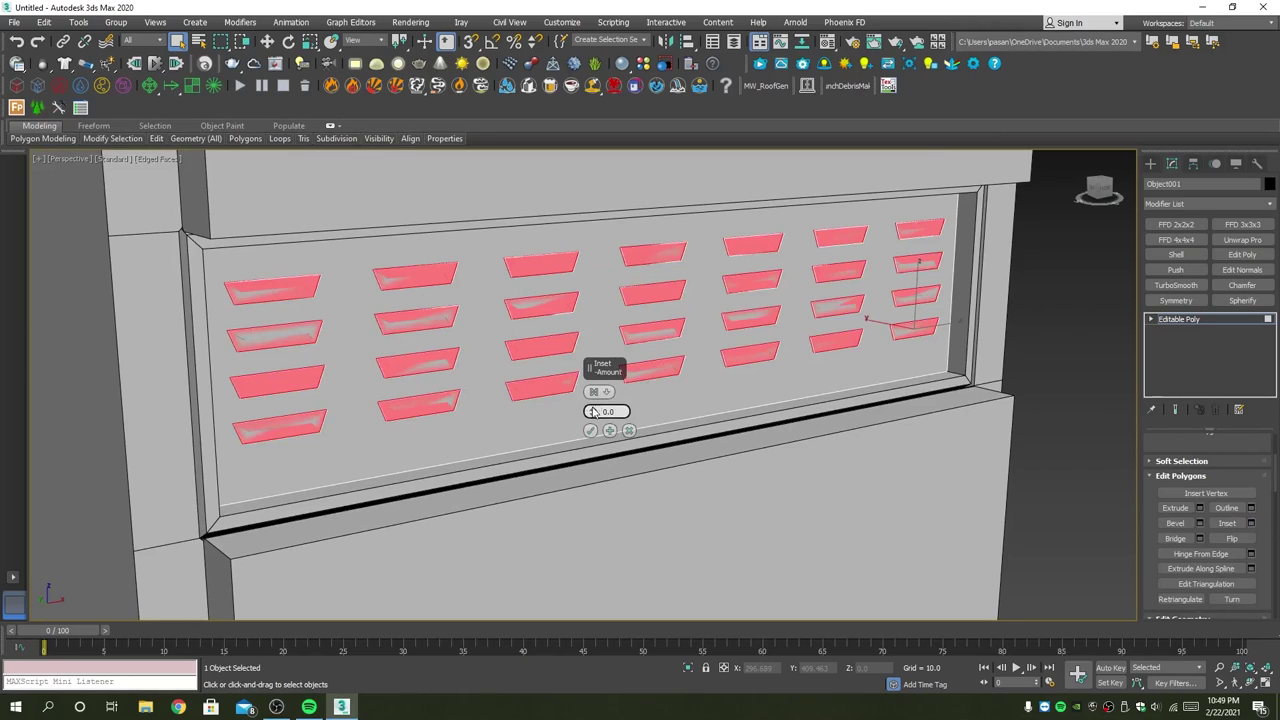
pyautogui.moveTo(593, 412); pyautogui.dragTo(594, 410)
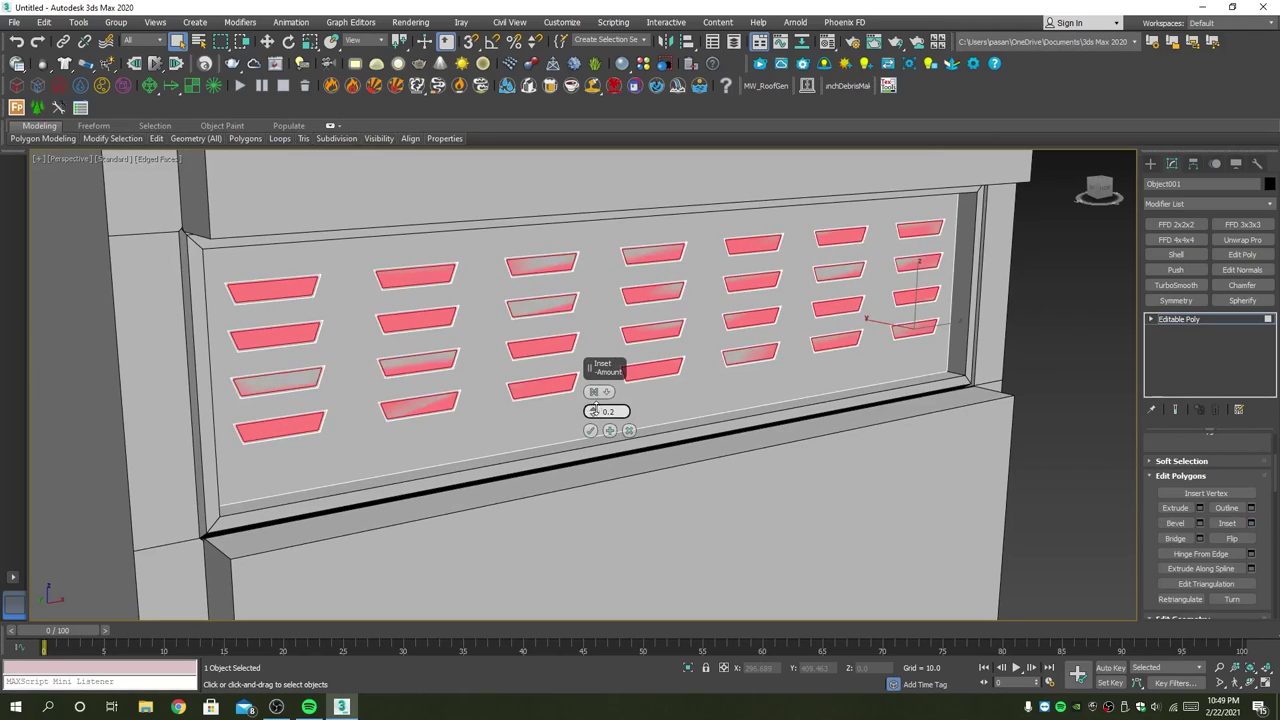
pyautogui.click(590, 430)
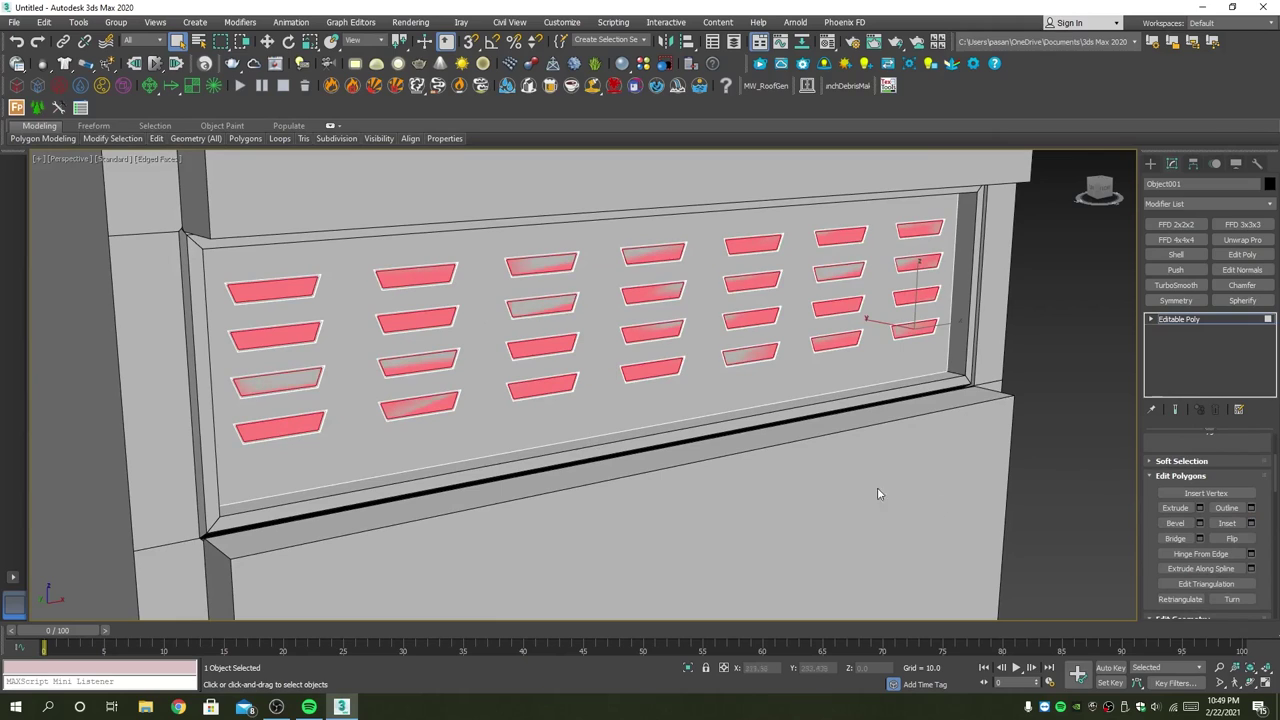
# Step: Extrude the inset slots -0.992 inward to form shallow recesses
pyautogui.click(1200, 508)
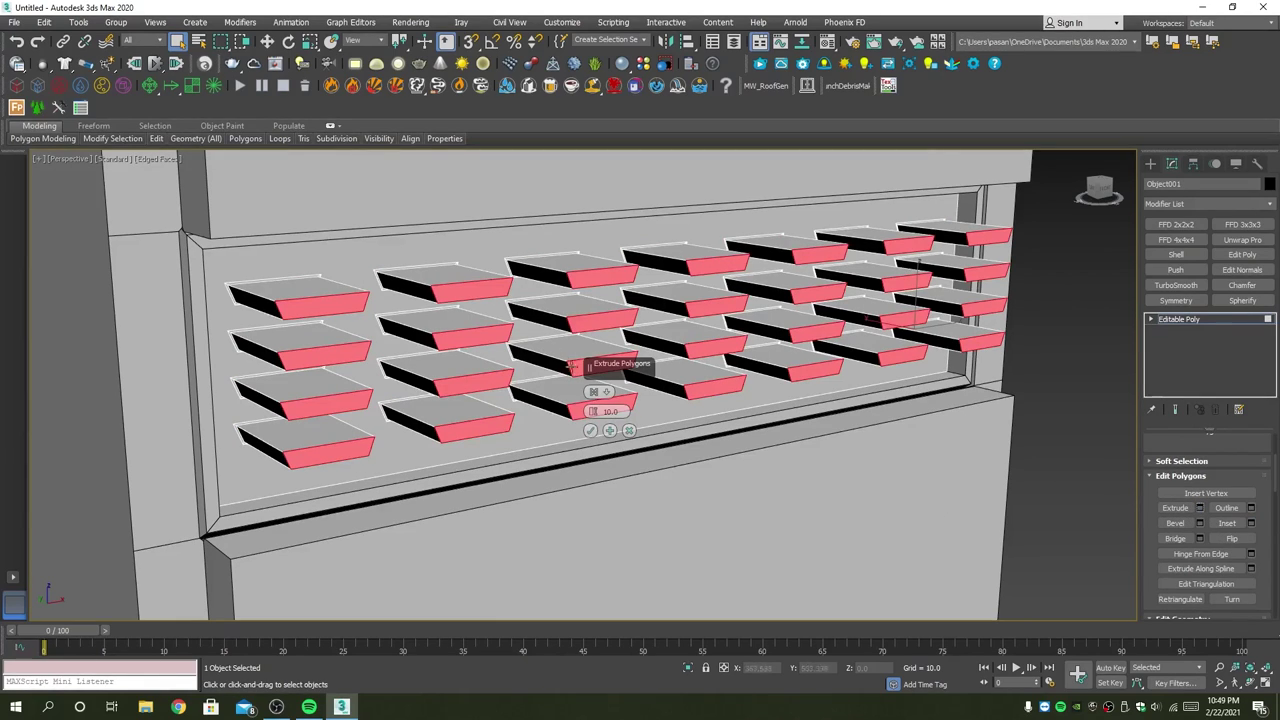
pyautogui.moveTo(592, 411); pyautogui.dragTo(619, 493)
pyautogui.click(590, 430)
pyautogui.moveTo(590, 440)
pyautogui.keyDown('alt'); pyautogui.mouseDown(button='middle')
pyautogui.moveTo(572, 373)
pyautogui.moveTo(766, 329)
pyautogui.mouseUp(button='middle'); pyautogui.keyUp('alt')
pyautogui.press('4')
pyautogui.press('z')
pyautogui.scroll(-3, 640, 360)
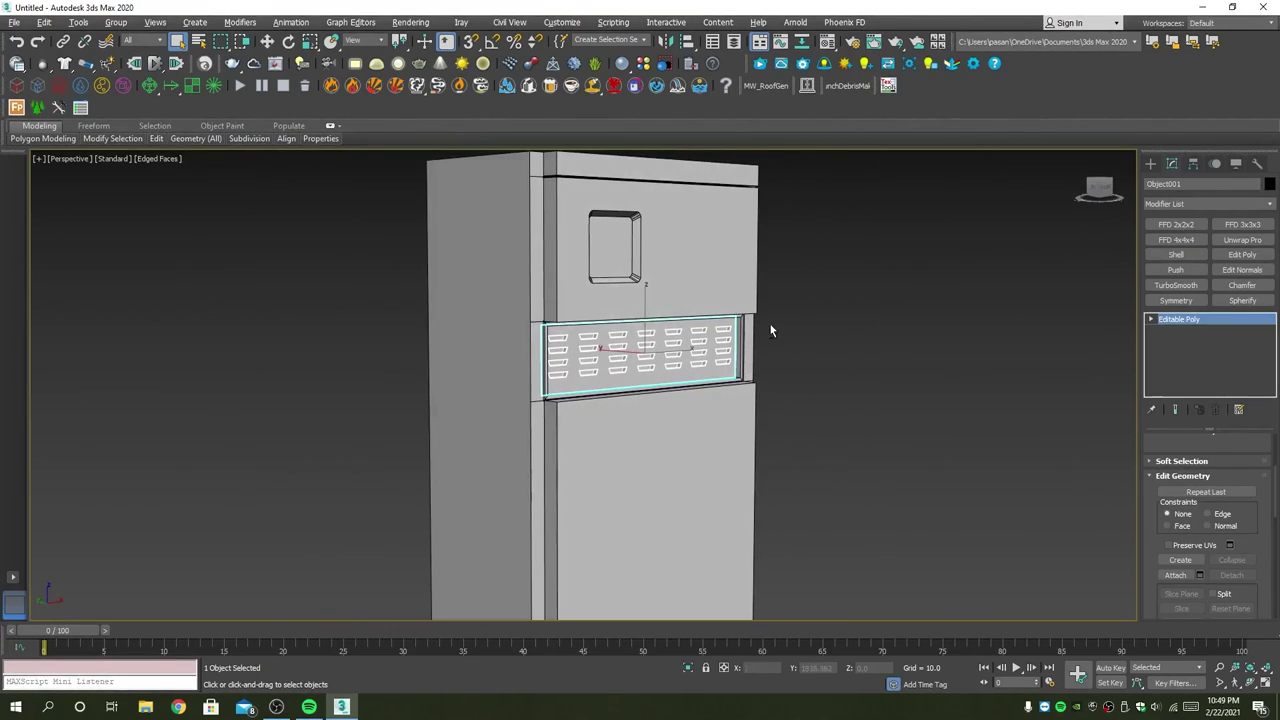
# Step: Select Box001 and pick the display window's inner face at Polygon level
pyautogui.click(697, 291)
pyautogui.keyDown('alt'); pyautogui.moveTo(697, 291); pyautogui.dragTo(720, 331, button='middle'); pyautogui.keyUp('alt')
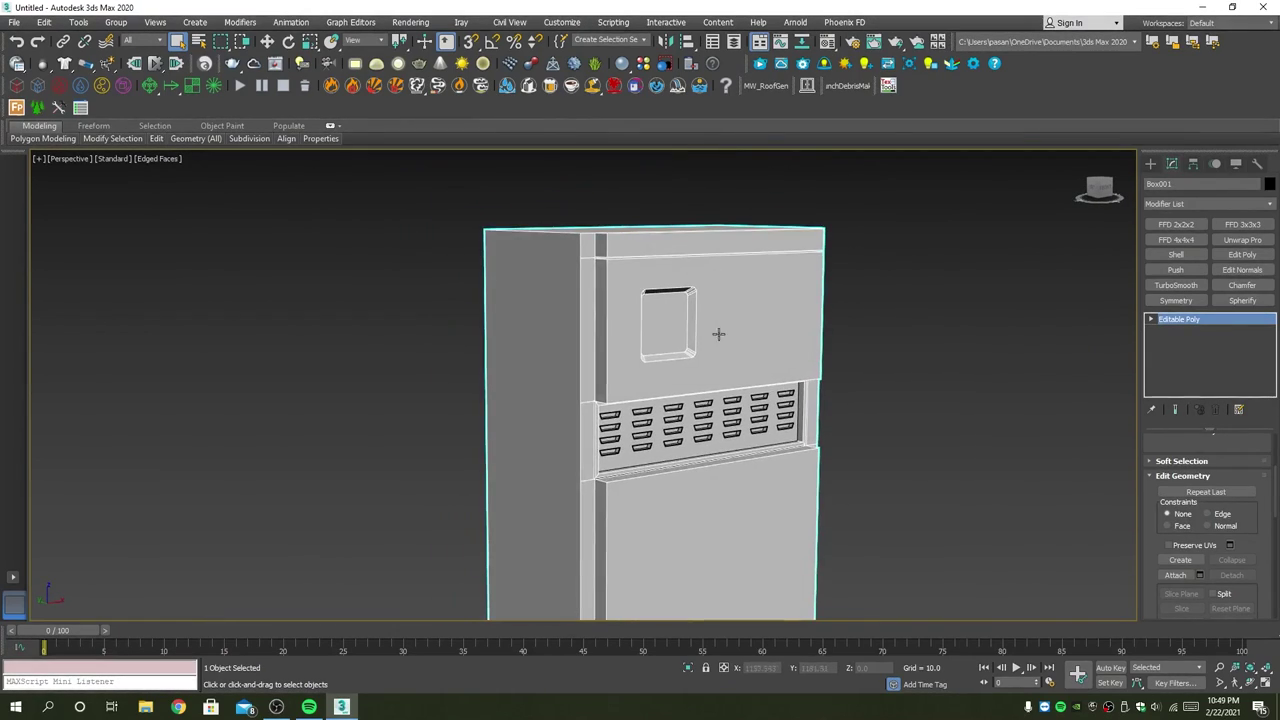
pyautogui.scroll(4, 680, 331)
pyautogui.scroll(2, 666, 330)
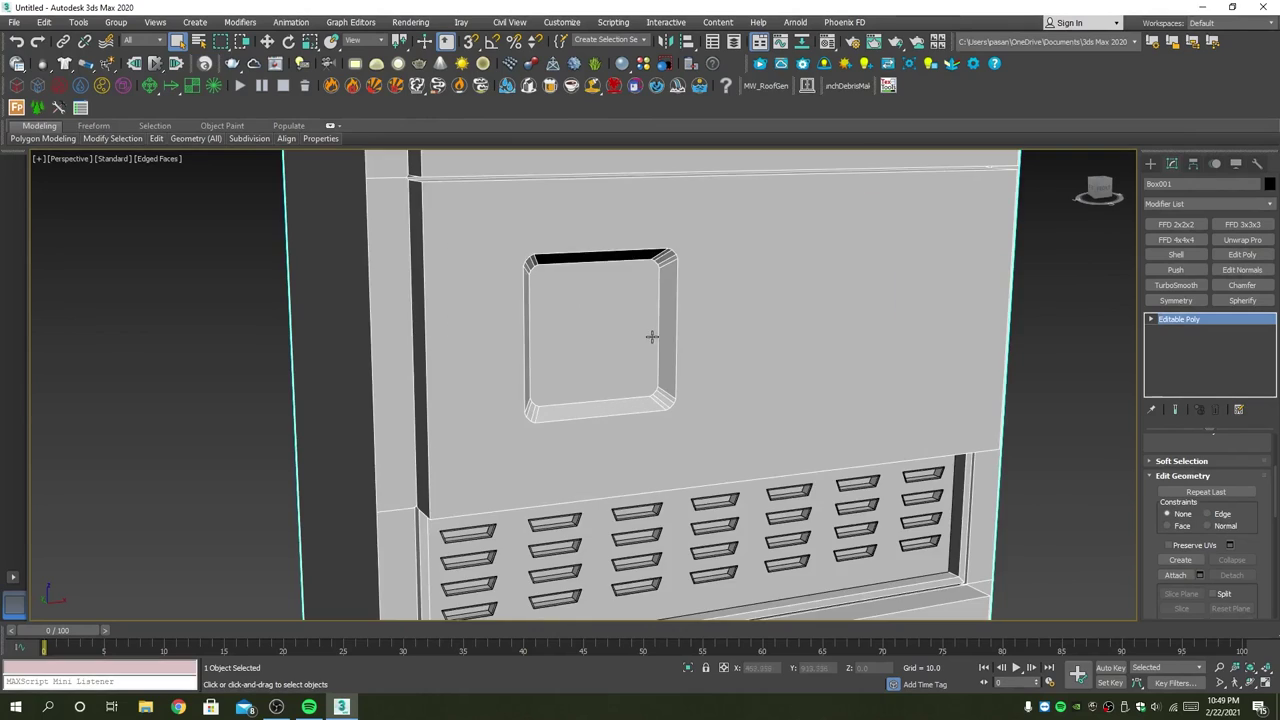
pyautogui.press('4')
pyautogui.click(596, 316)
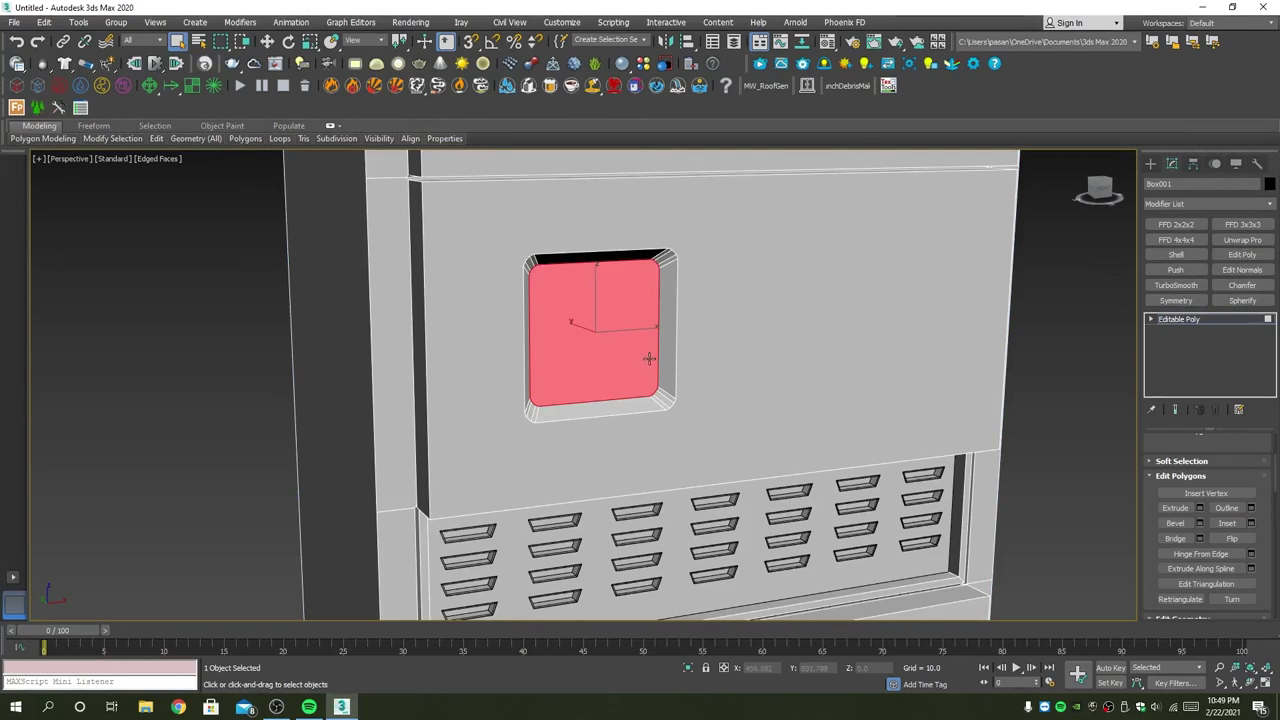
# Step: Scale the window's inner face slightly larger and nudge it into place
pyautogui.press('r')
pyautogui.moveTo(595, 328); pyautogui.dragTo(593, 316)
pyautogui.press('w')
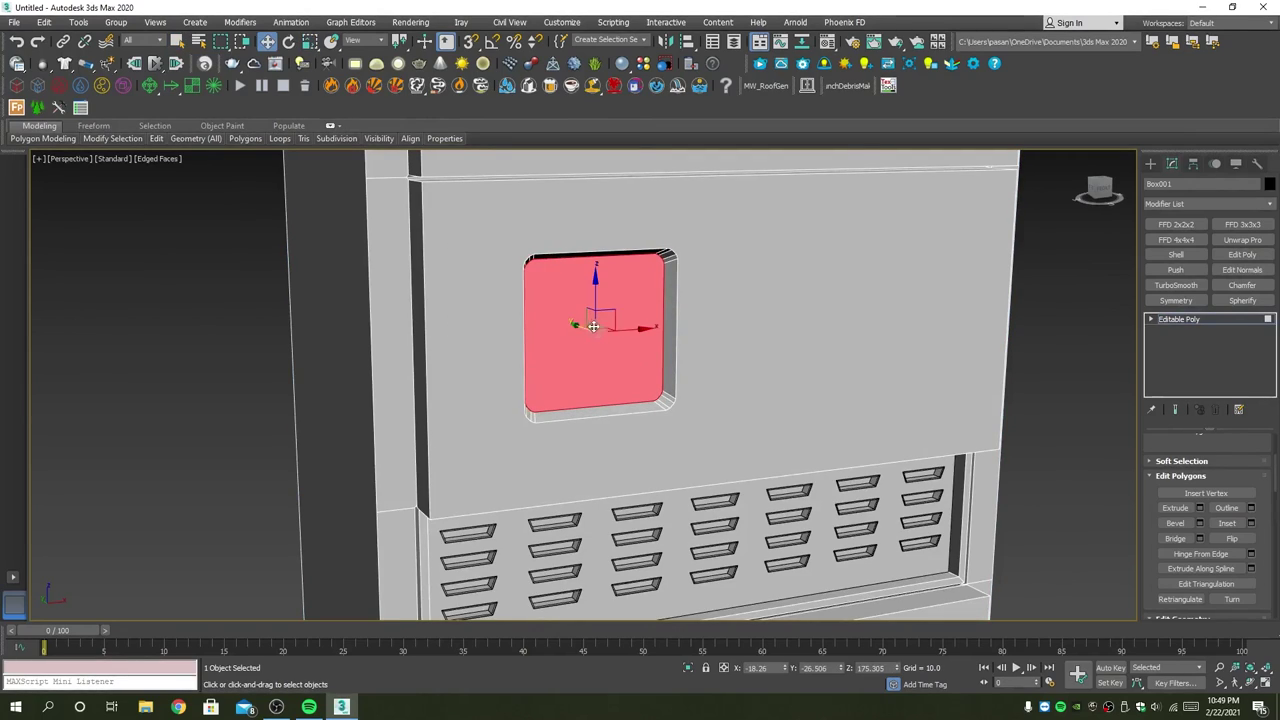
pyautogui.keyDown('alt'); pyautogui.moveTo(593, 326); pyautogui.dragTo(585, 326, button='middle'); pyautogui.keyUp('alt')
pyautogui.moveTo(584, 328); pyautogui.dragTo(583, 326)
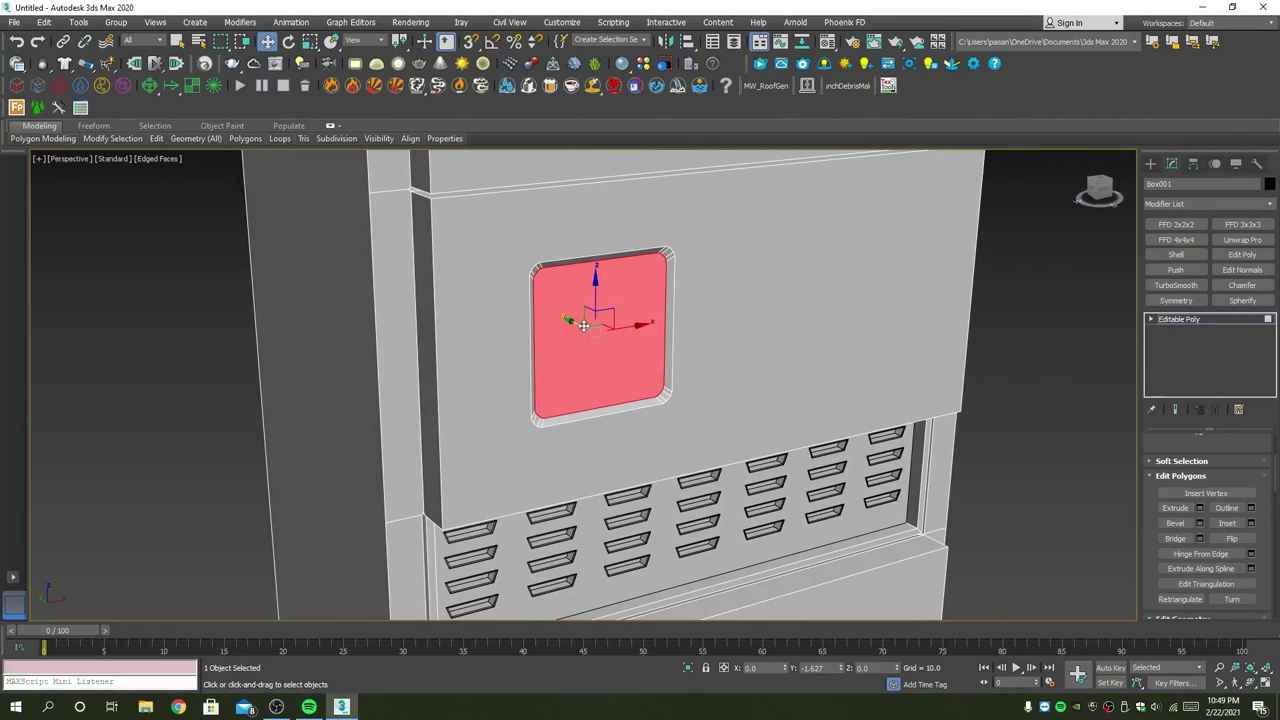
pyautogui.press('4')
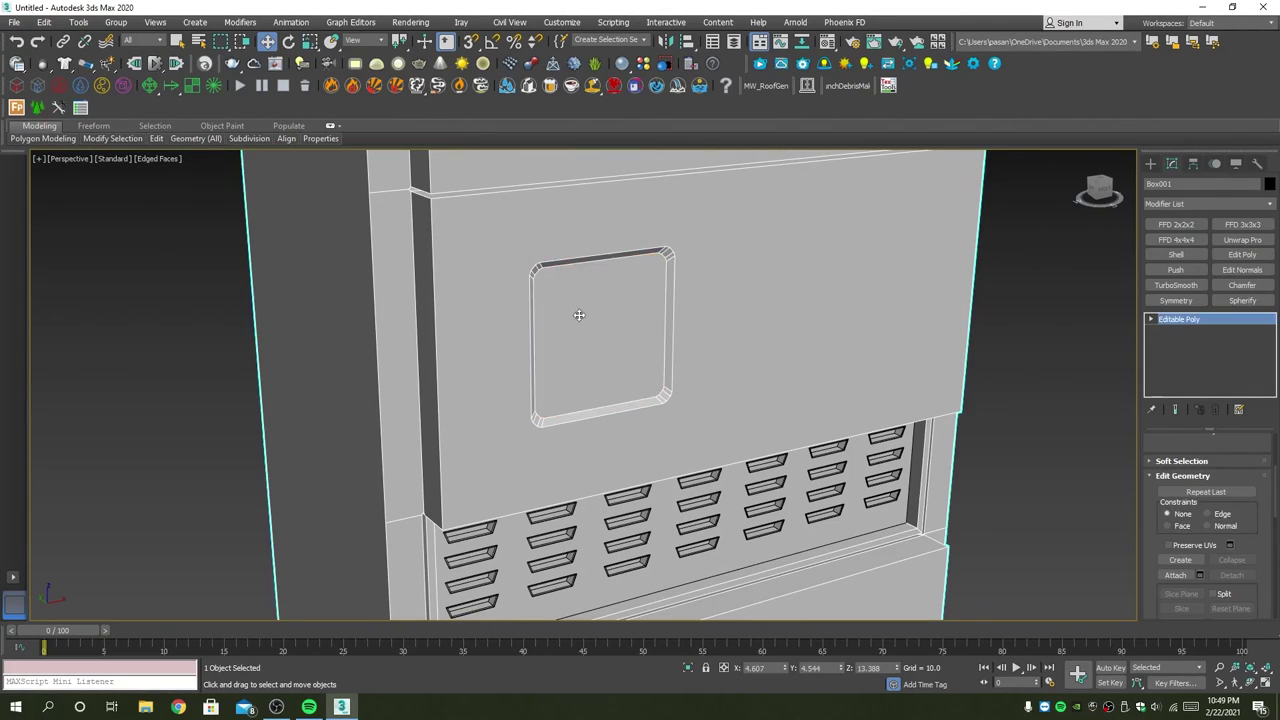
pyautogui.scroll(3, 558, 253)
pyautogui.press('2')
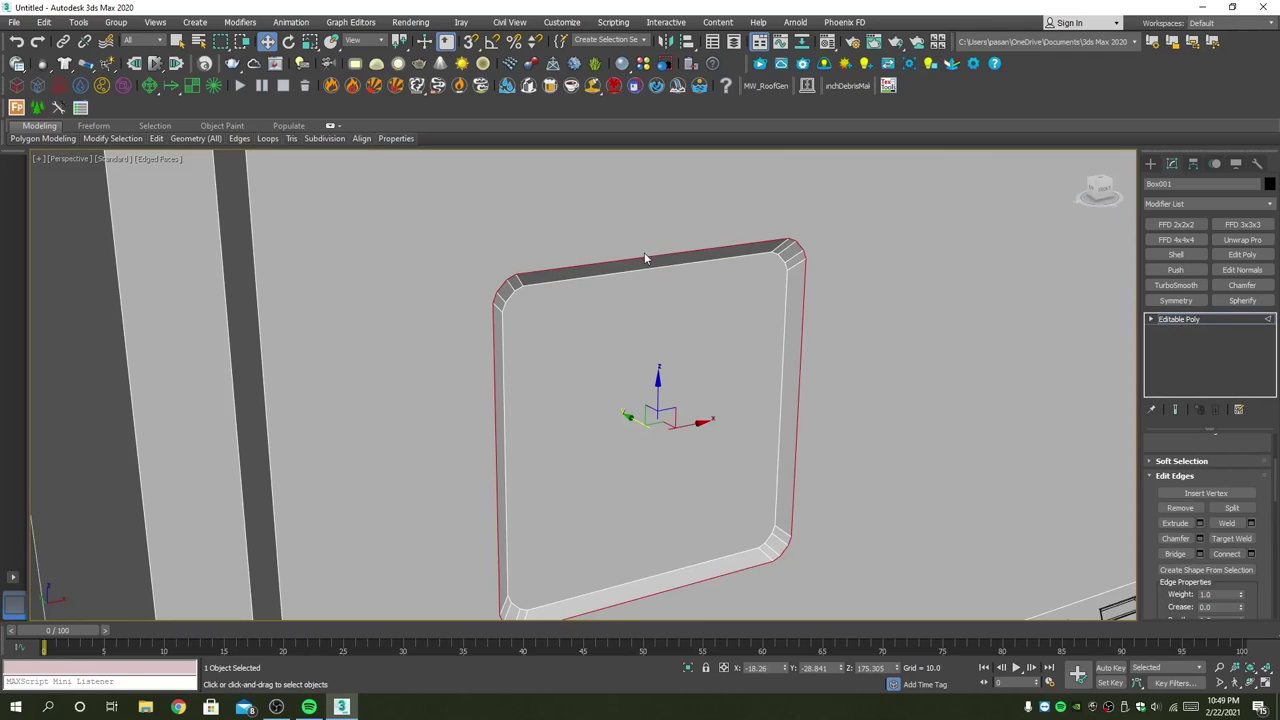
# Step: Loop-select the ring of side faces lining the display window opening
pyautogui.press('2')
pyautogui.scroll(-2, 644, 252)
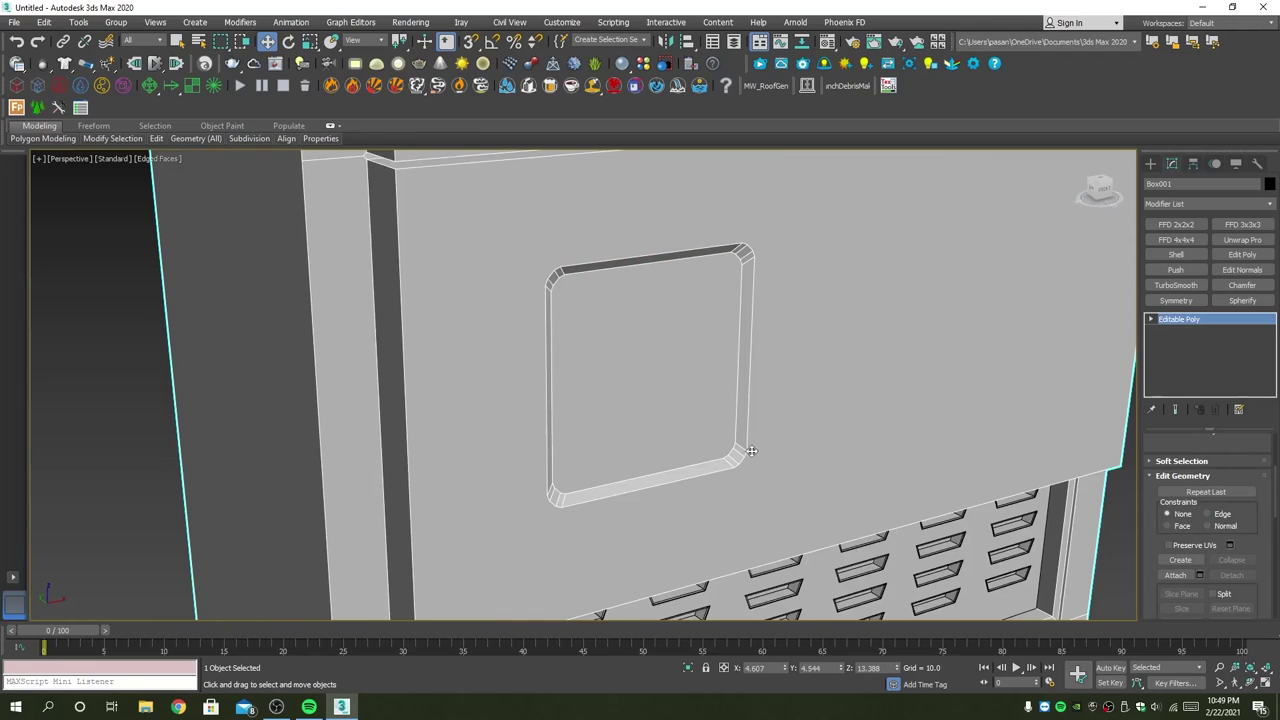
pyautogui.press('4')
pyautogui.click(748, 301)
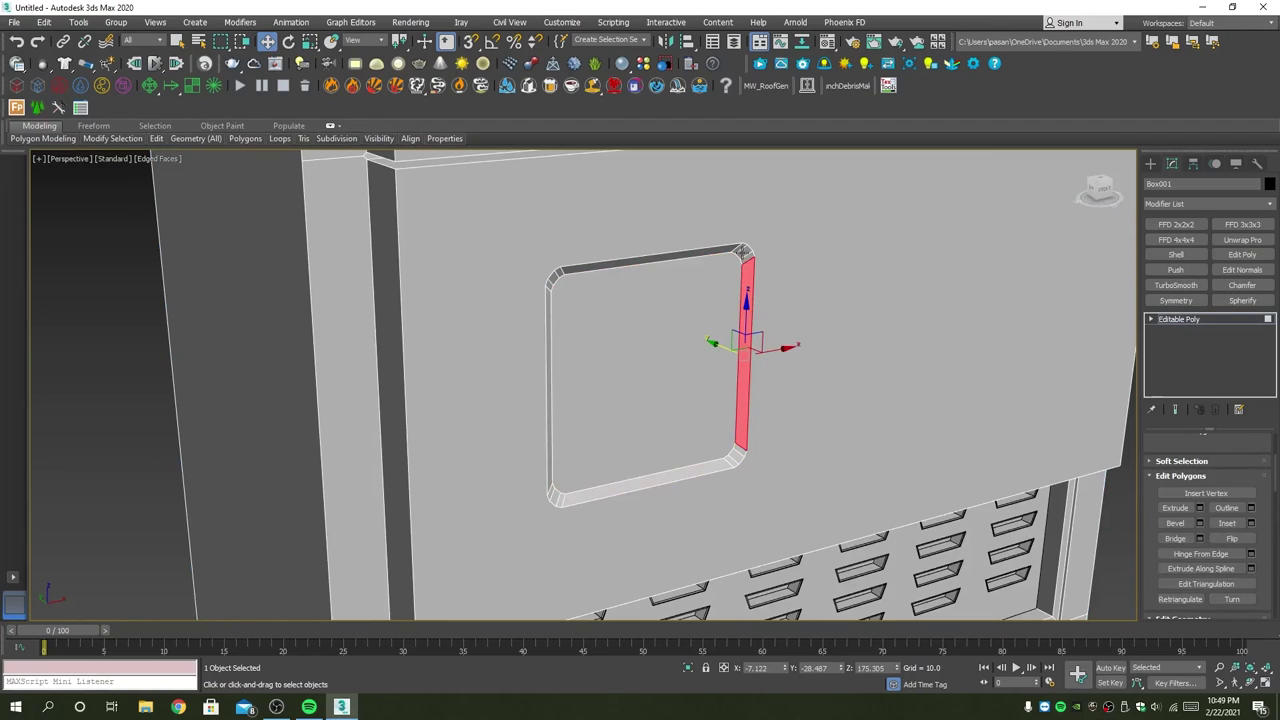
pyautogui.keyDown('shift'); pyautogui.click(742, 252); pyautogui.keyUp('shift')
pyautogui.keyDown('alt'); pyautogui.moveTo(742, 252); pyautogui.dragTo(771, 322, button='middle'); pyautogui.keyUp('alt')
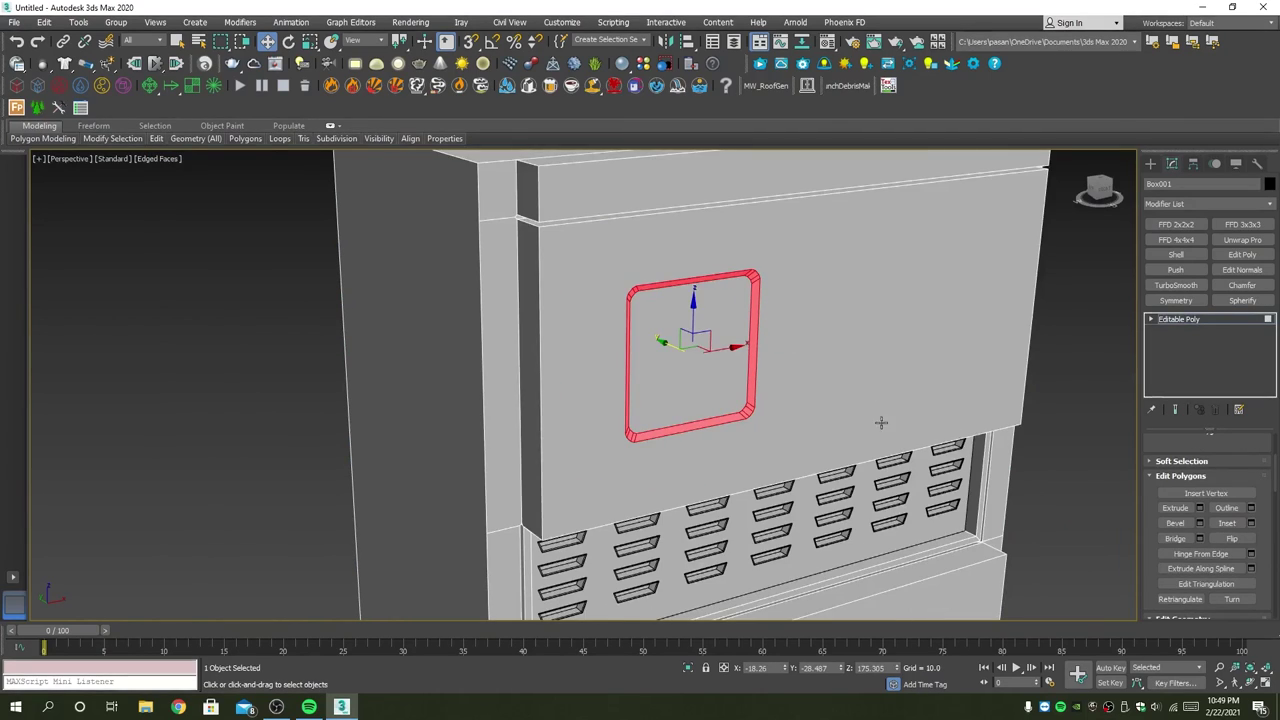
pyautogui.keyDown('alt'); pyautogui.moveTo(881, 422); pyautogui.dragTo(781, 417, button='middle'); pyautogui.keyUp('alt')
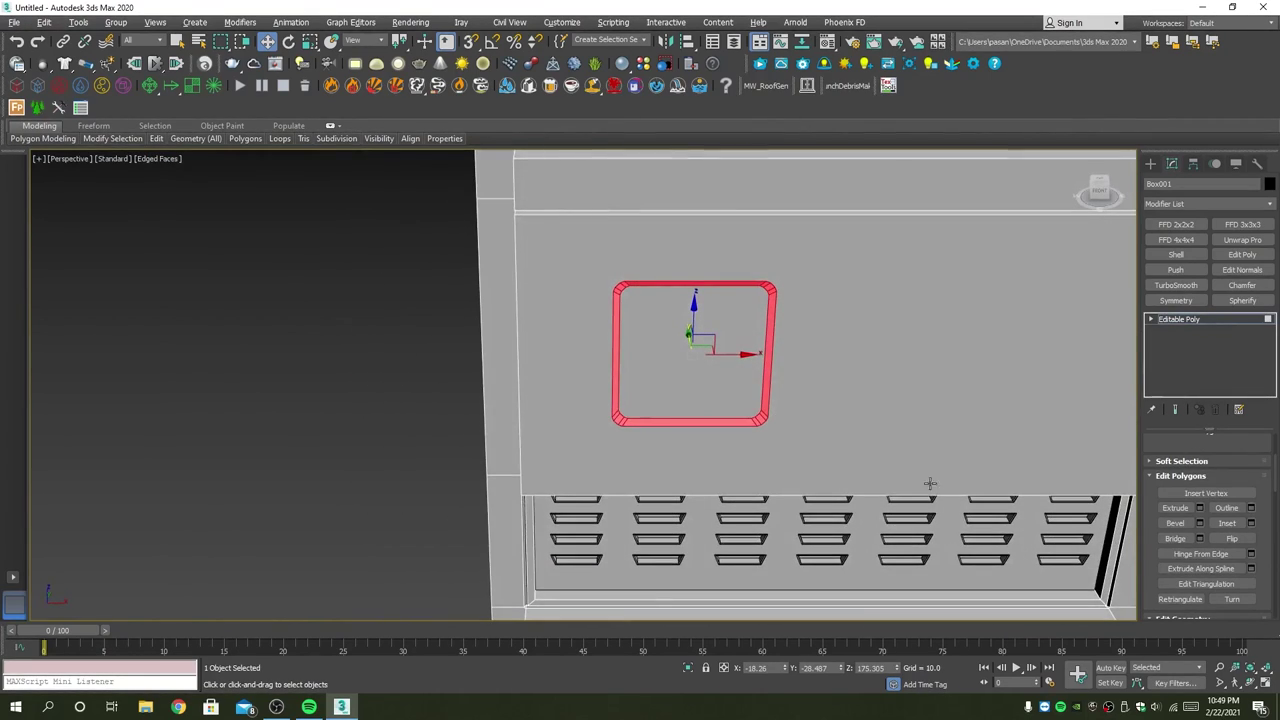
# Step: Extrude the window's side-face ring by 0.507 to form a thin frame
pyautogui.click(1200, 508)
pyautogui.keyDown('alt'); pyautogui.moveTo(1037, 454); pyautogui.dragTo(608, 380, button='middle'); pyautogui.keyUp('alt')
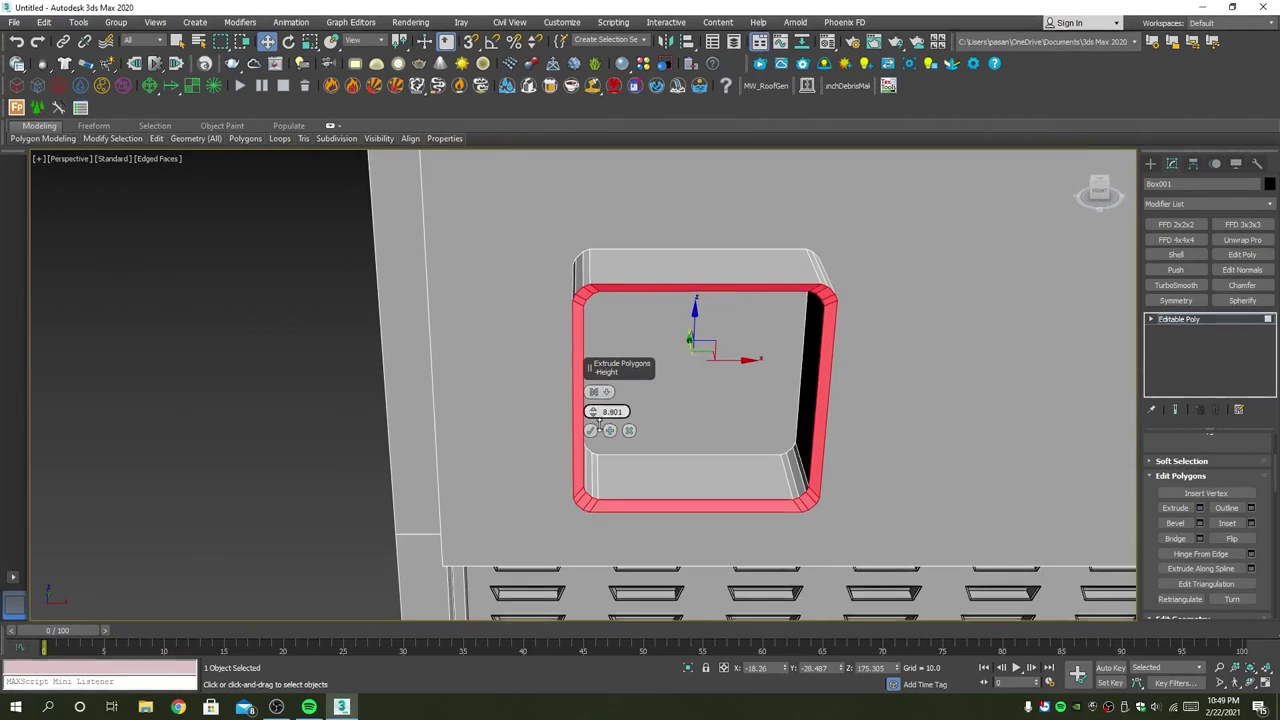
pyautogui.moveTo(599, 425); pyautogui.dragTo(620, 476)
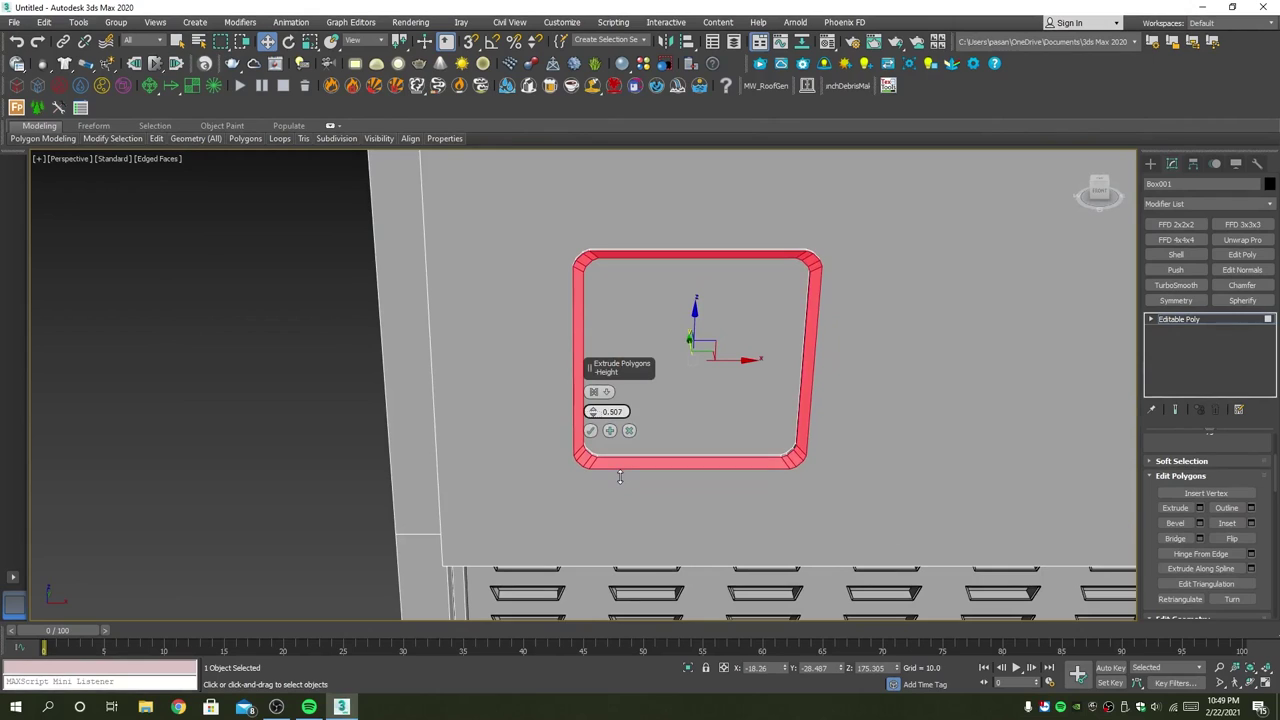
pyautogui.click(591, 432)
pyautogui.press('4')
pyautogui.keyDown('alt'); pyautogui.moveTo(677, 423); pyautogui.dragTo(842, 383, button='middle'); pyautogui.keyUp('alt')
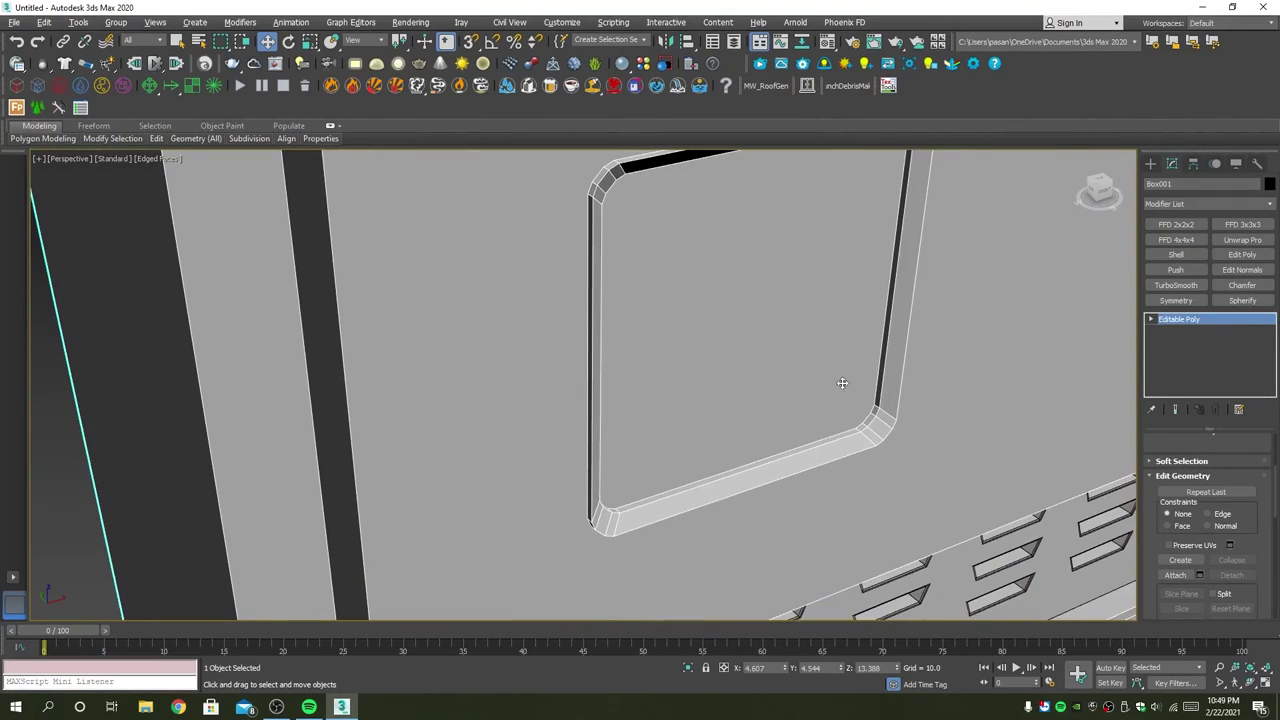
# Step: Shift-drag the window's inner face and clone it to a new object, Object002
pyautogui.press('4')
pyautogui.click(744, 331)
pyautogui.moveTo(730, 298); pyautogui.dragTo(737, 303)
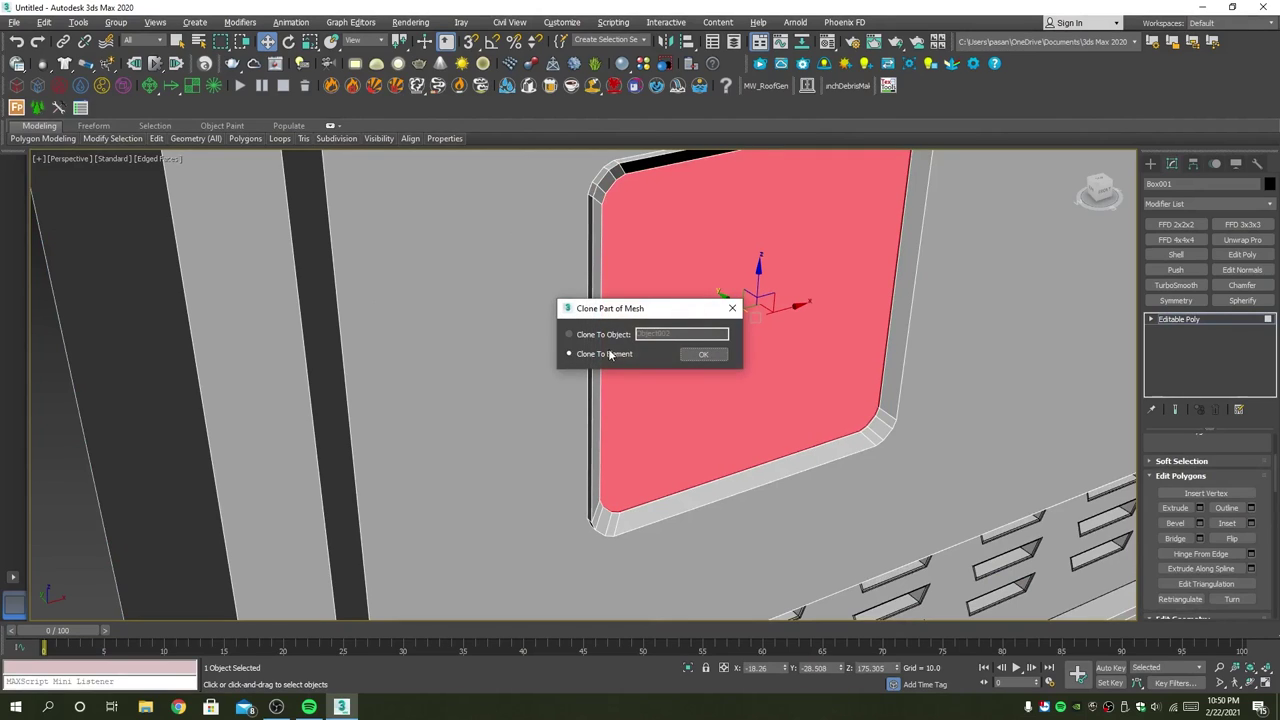
pyautogui.click(617, 336)
pyautogui.click(703, 354)
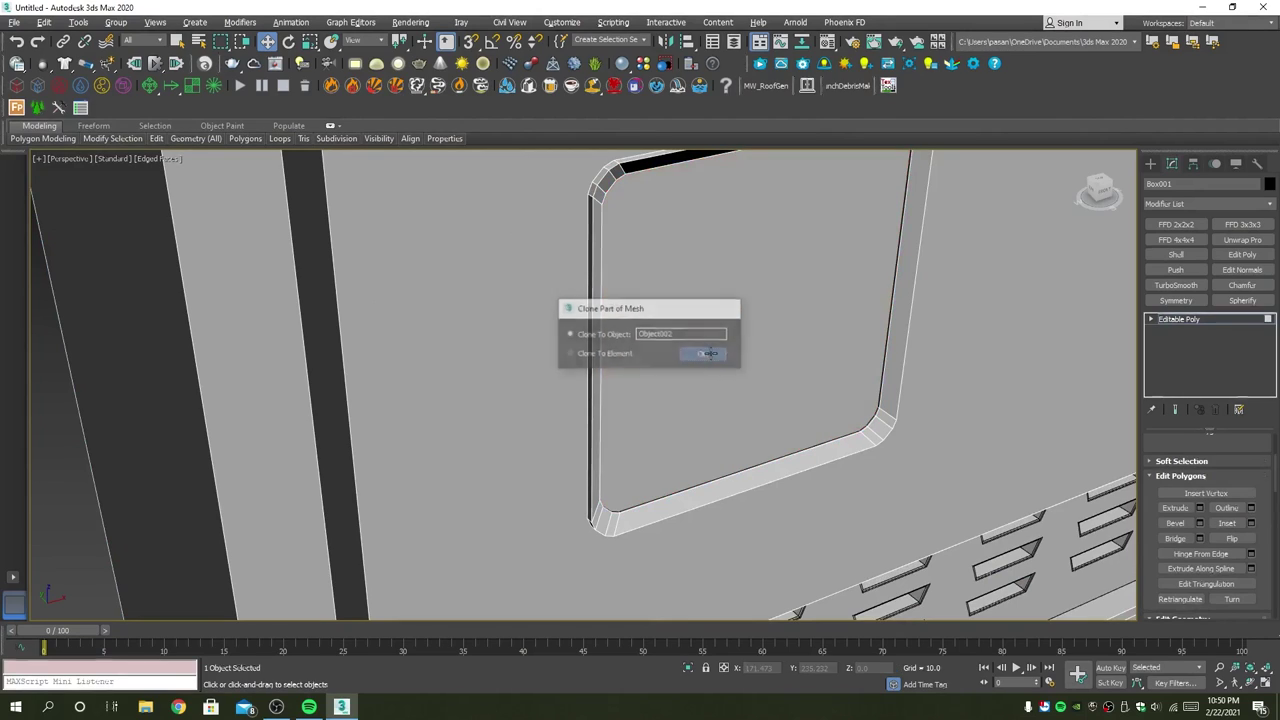
pyautogui.click(770, 335)
# Step: Maximize the Front viewport in wireframe
pyautogui.scroll(-5, 770, 335)
pyautogui.moveTo(835, 357)
pyautogui.keyDown('alt'); pyautogui.mouseDown(button='middle')
pyautogui.moveTo(894, 366)
pyautogui.moveTo(757, 320)
pyautogui.moveTo(692, 323)
pyautogui.moveTo(763, 343)
pyautogui.moveTo(826, 331)
pyautogui.moveTo(855, 342)
pyautogui.moveTo(788, 323)
pyautogui.mouseUp(button='middle'); pyautogui.keyUp('alt')
pyautogui.scroll(-5, 826, 331)
pyautogui.hotkey('alt', 'w')
pyautogui.hotkey('alt', 'w')
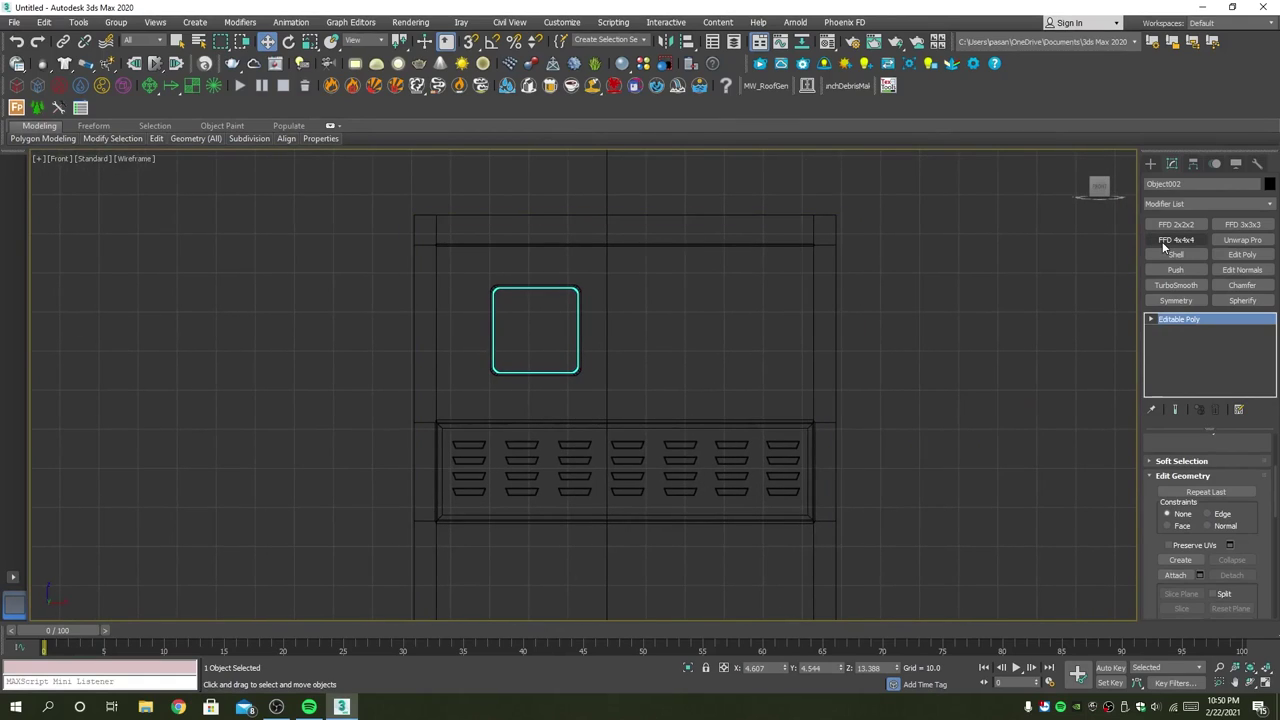
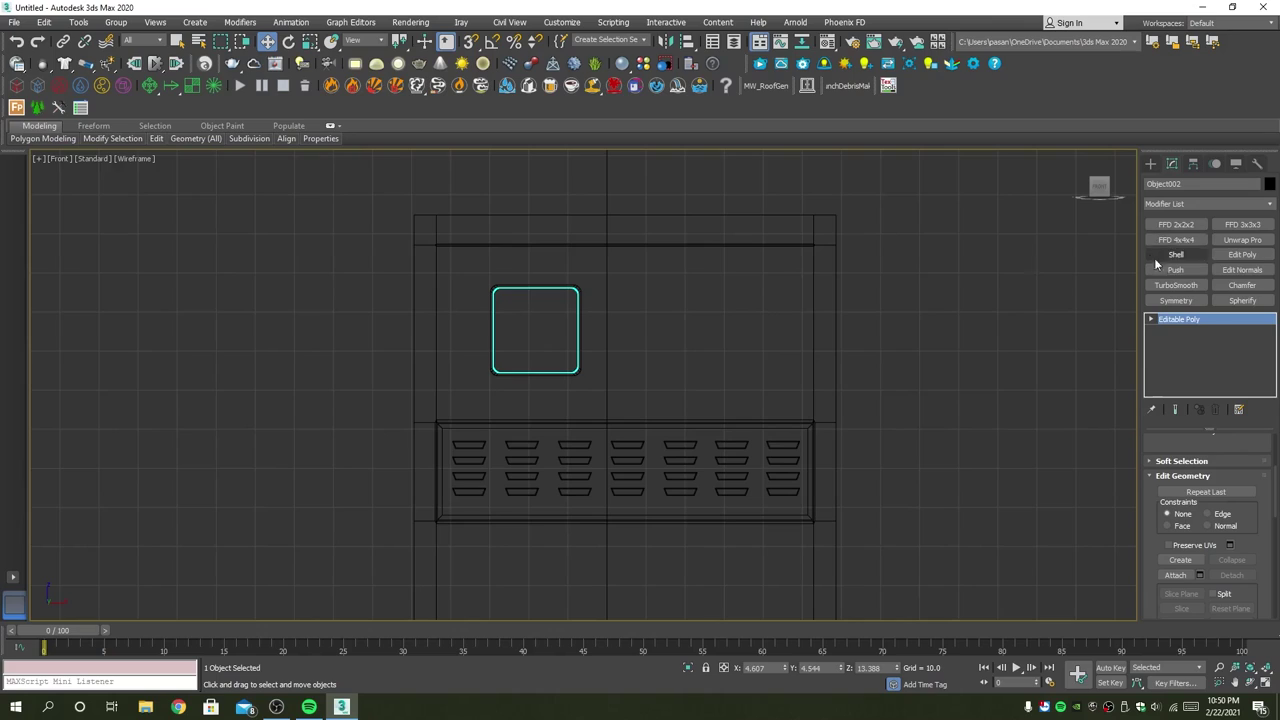
# Step: Draw a Standard Primitives Plane in the Front view to the right of the display window
pyautogui.click(1150, 164)
pyautogui.click(1205, 201)
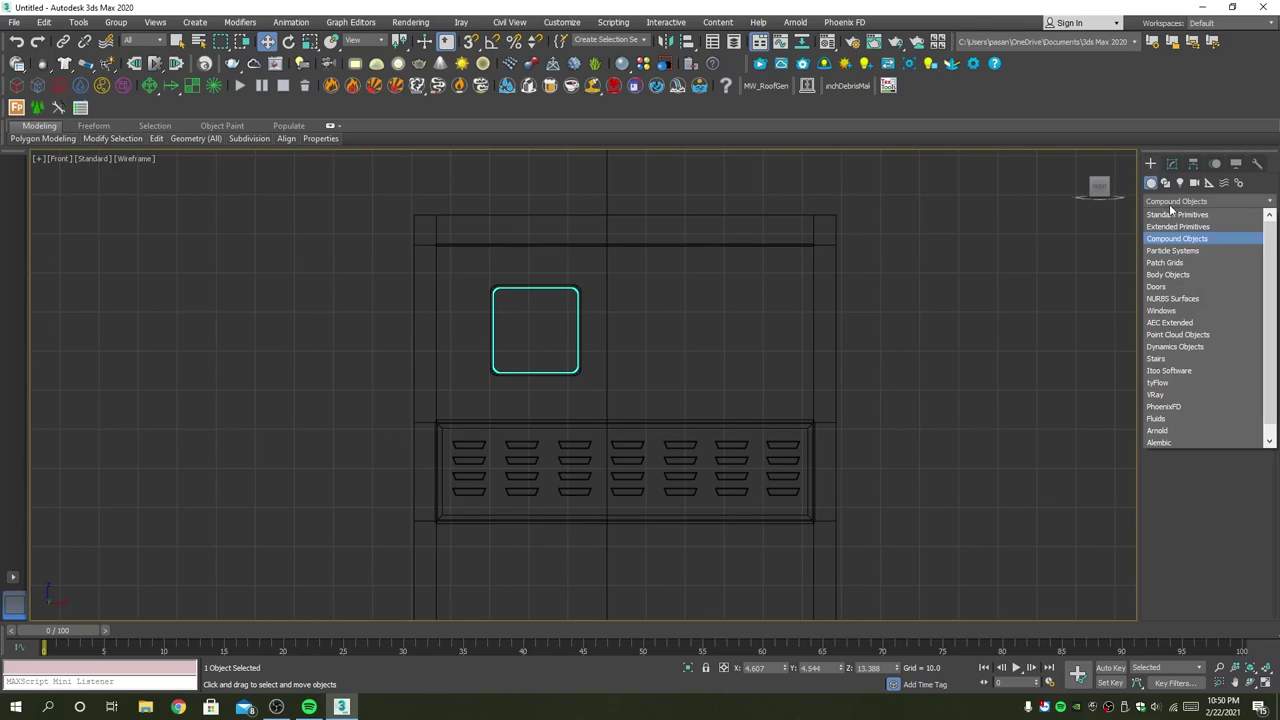
pyautogui.click(1177, 222)
pyautogui.click(1205, 201)
pyautogui.click(1190, 210)
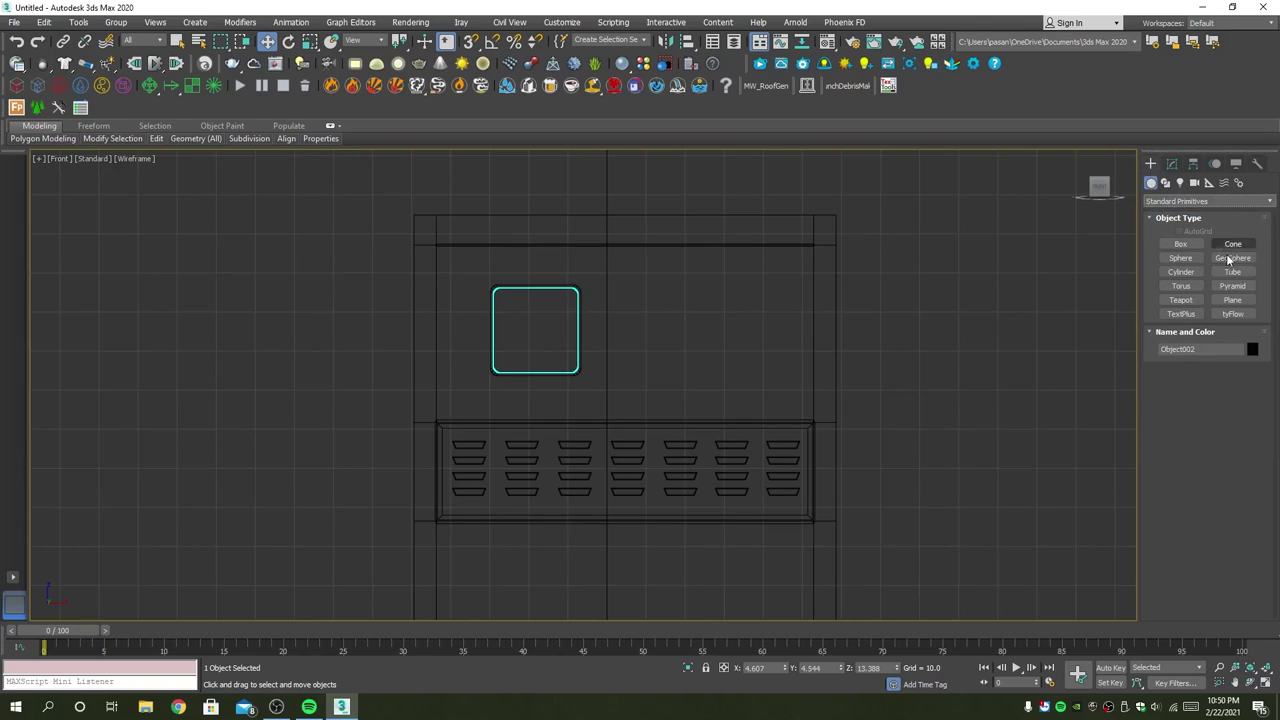
pyautogui.click(1232, 300)
pyautogui.scroll(2, 707, 319)
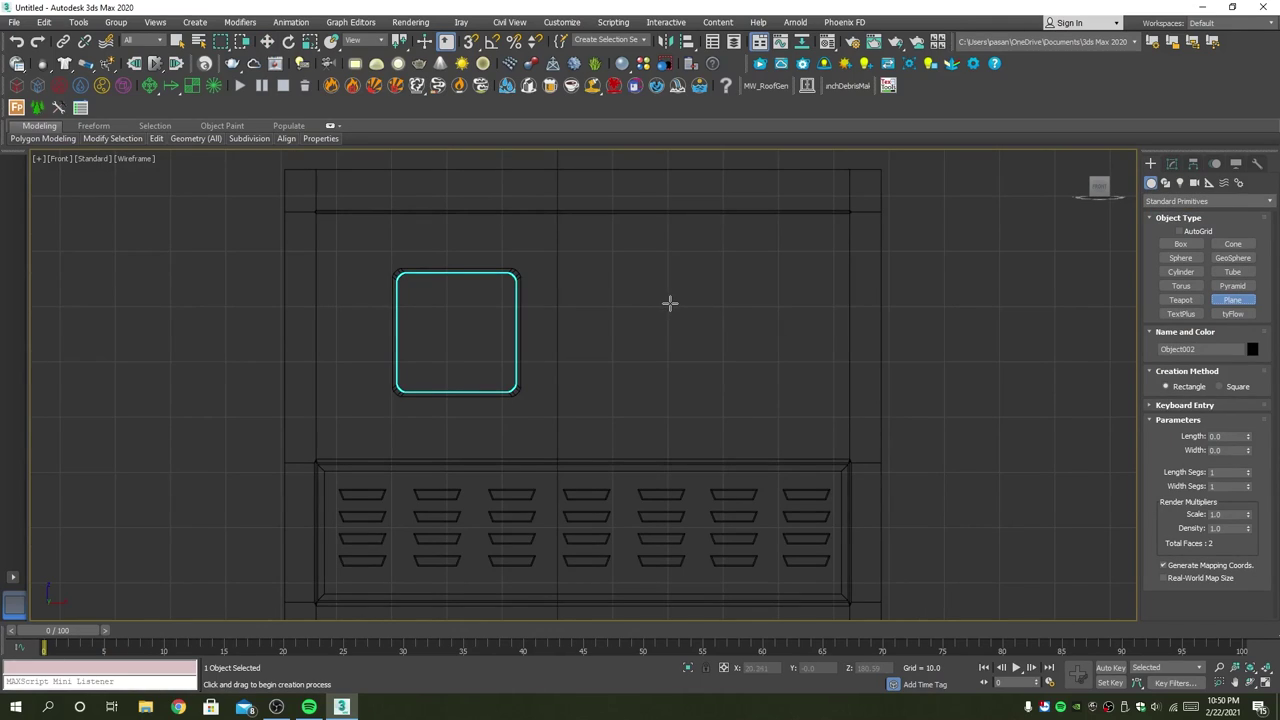
pyautogui.moveTo(665, 291); pyautogui.dragTo(744, 406)
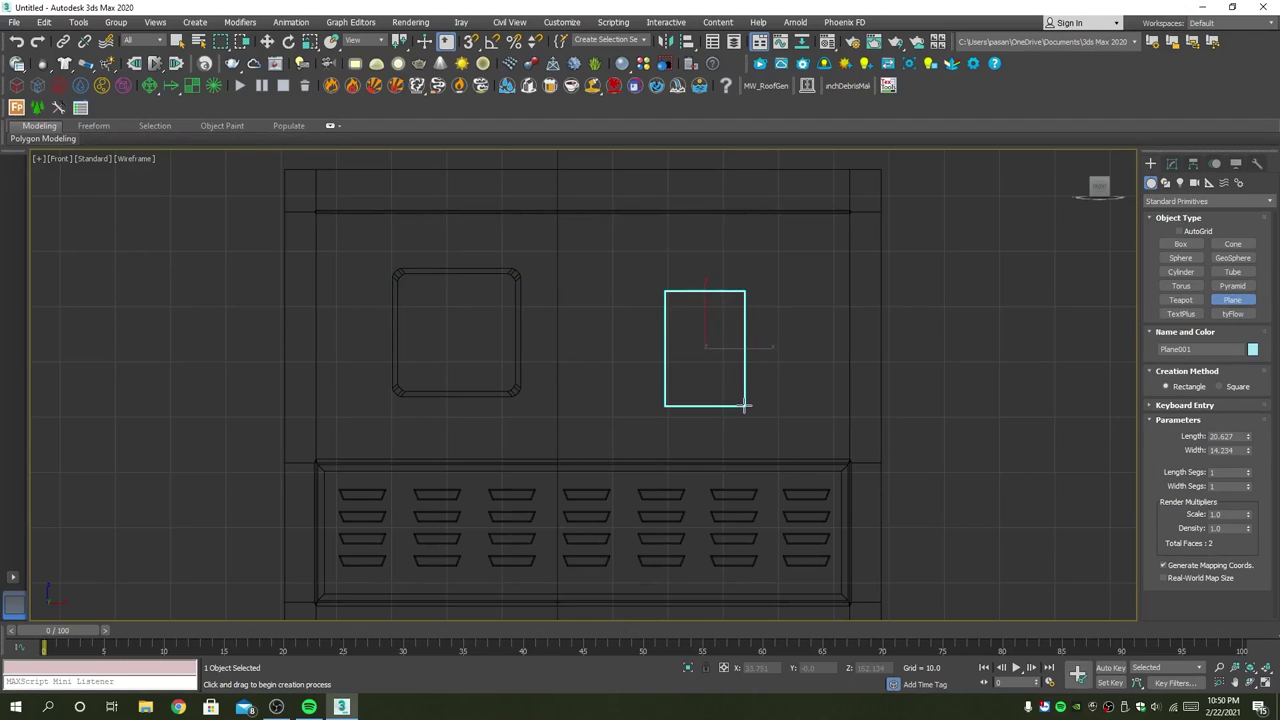
# Step: Move the plane onto the cabinet's upper front panel in the Perspective view
pyautogui.hotkey('alt', 'w')
pyautogui.hotkey('alt', 'w')
pyautogui.moveTo(748, 393)
pyautogui.keyDown('alt'); pyautogui.mouseDown(button='middle')
pyautogui.moveTo(864, 360)
pyautogui.moveTo(754, 350)
pyautogui.mouseUp(button='middle'); pyautogui.keyUp('alt')
pyautogui.press('w')
pyautogui.moveTo(664, 283); pyautogui.dragTo(765, 317)
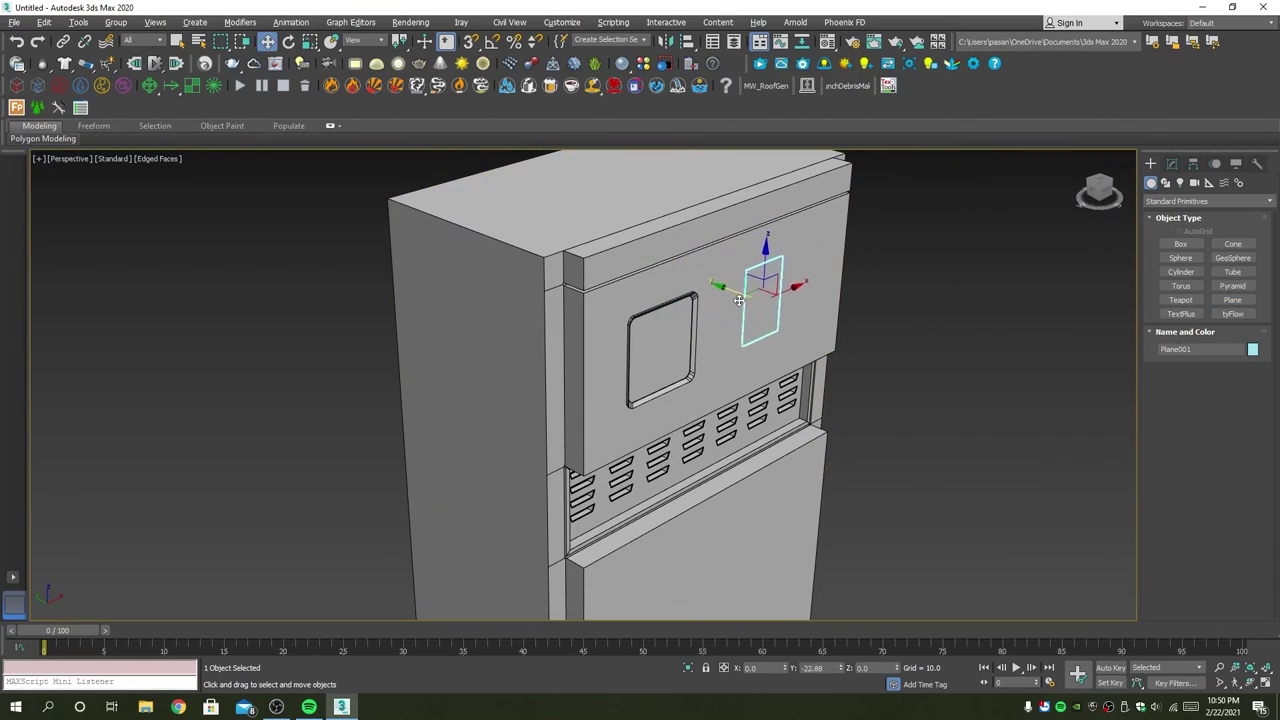
pyautogui.scroll(5, 770, 305)
# Step: Convert the plane to Editable Poly and Shift-extrude its border into a thin box
pyautogui.rightClick(780, 291)
pyautogui.moveTo(808, 437)
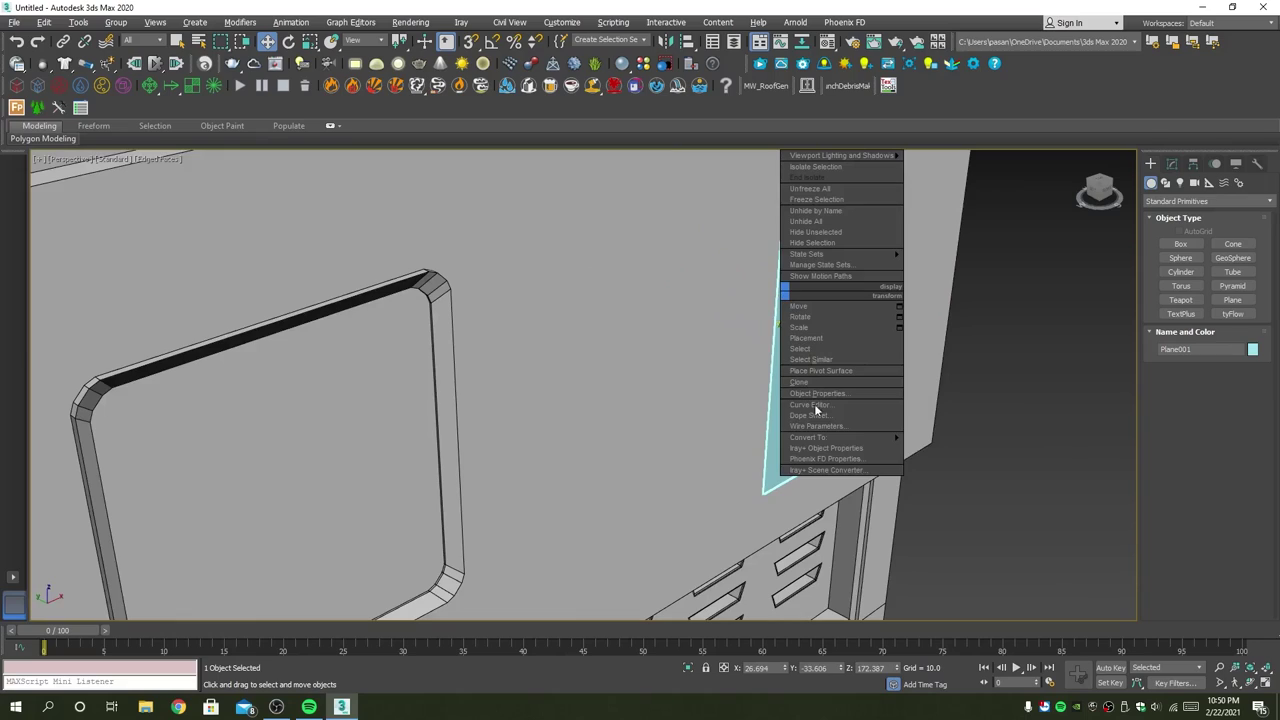
pyautogui.click(950, 448)
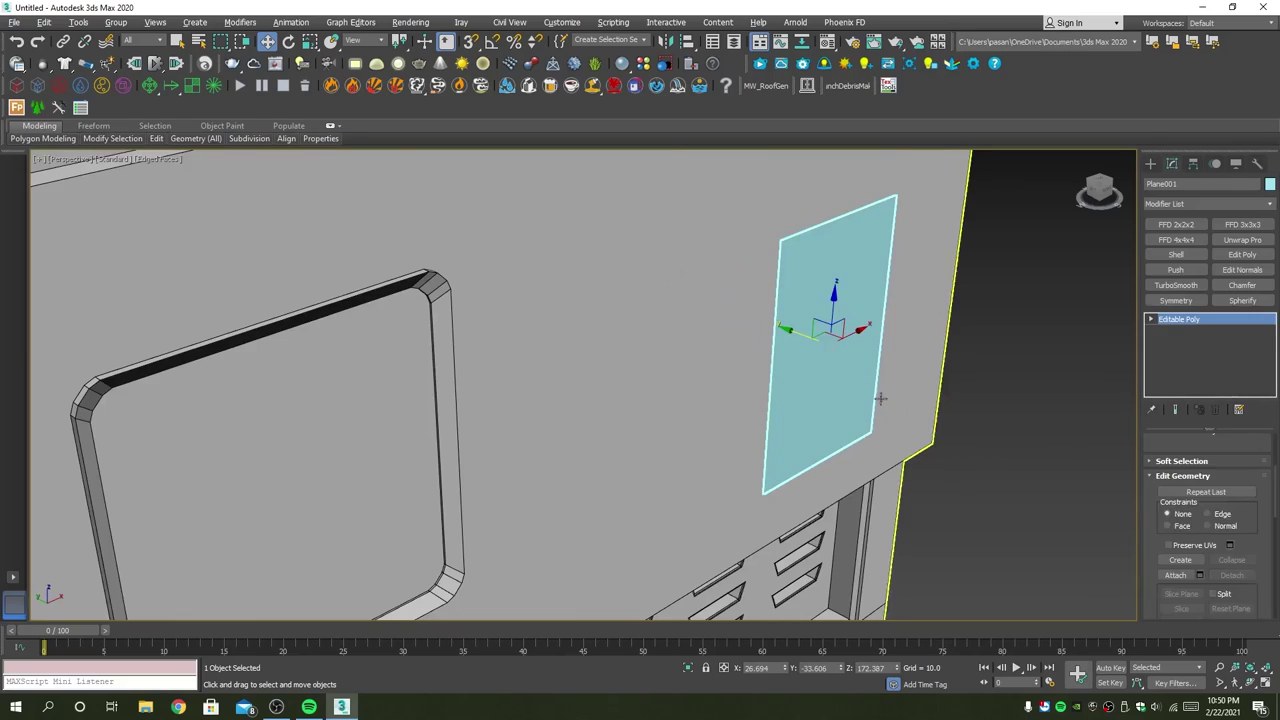
pyautogui.click(778, 262)
pyautogui.moveTo(790, 333)
pyautogui.keyDown('shift'); pyautogui.mouseDown()
pyautogui.moveTo(730, 290)
pyautogui.moveTo(786, 327)
pyautogui.moveTo(766, 317)
pyautogui.mouseUp(); pyautogui.keyUp('shift')
pyautogui.press('3')
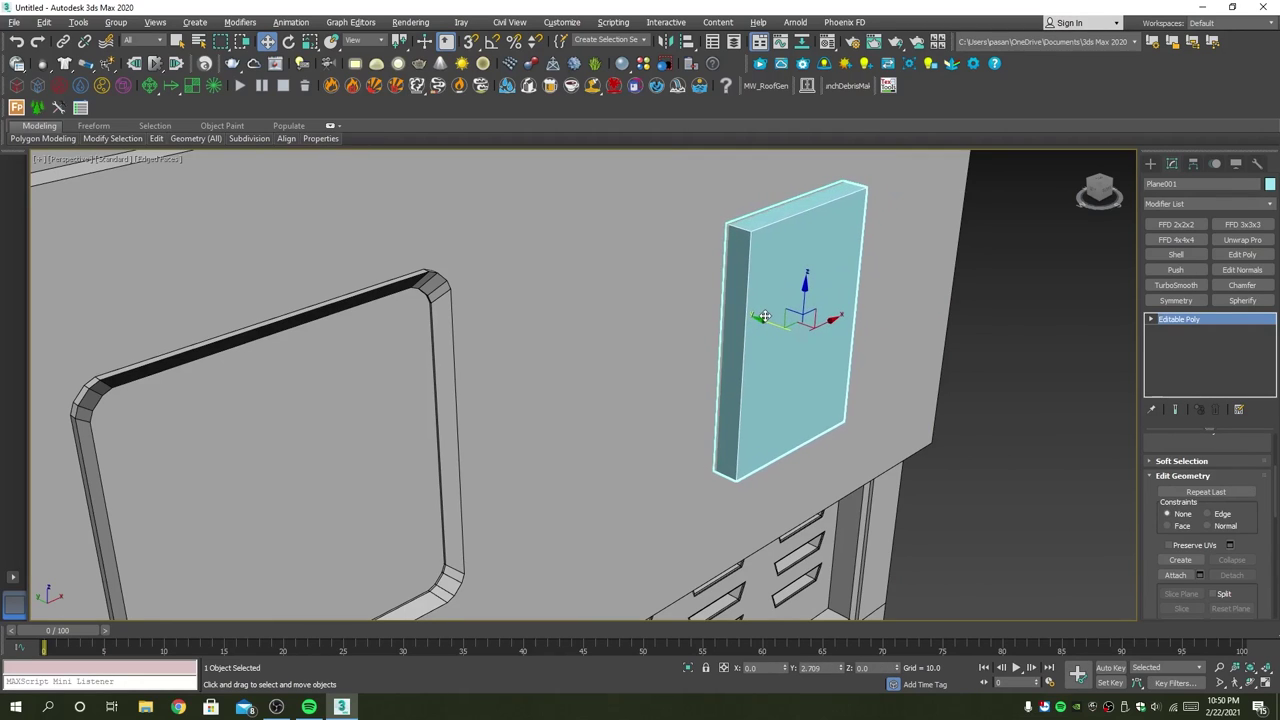
# Step: Move the new panel left along X on the cabinet front
pyautogui.keyDown('alt'); pyautogui.moveTo(766, 317); pyautogui.dragTo(757, 275, button='middle'); pyautogui.keyUp('alt')
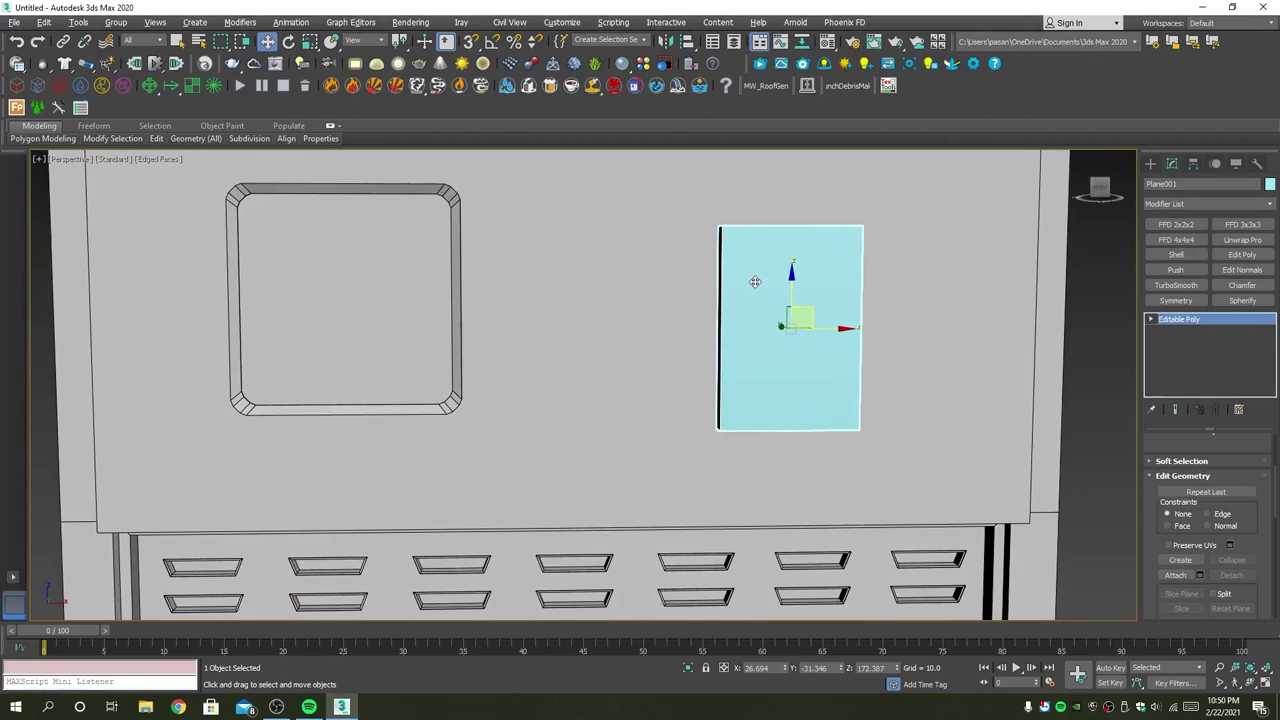
pyautogui.hotkey('alt', 'w')
pyautogui.hotkey('alt', 'w')
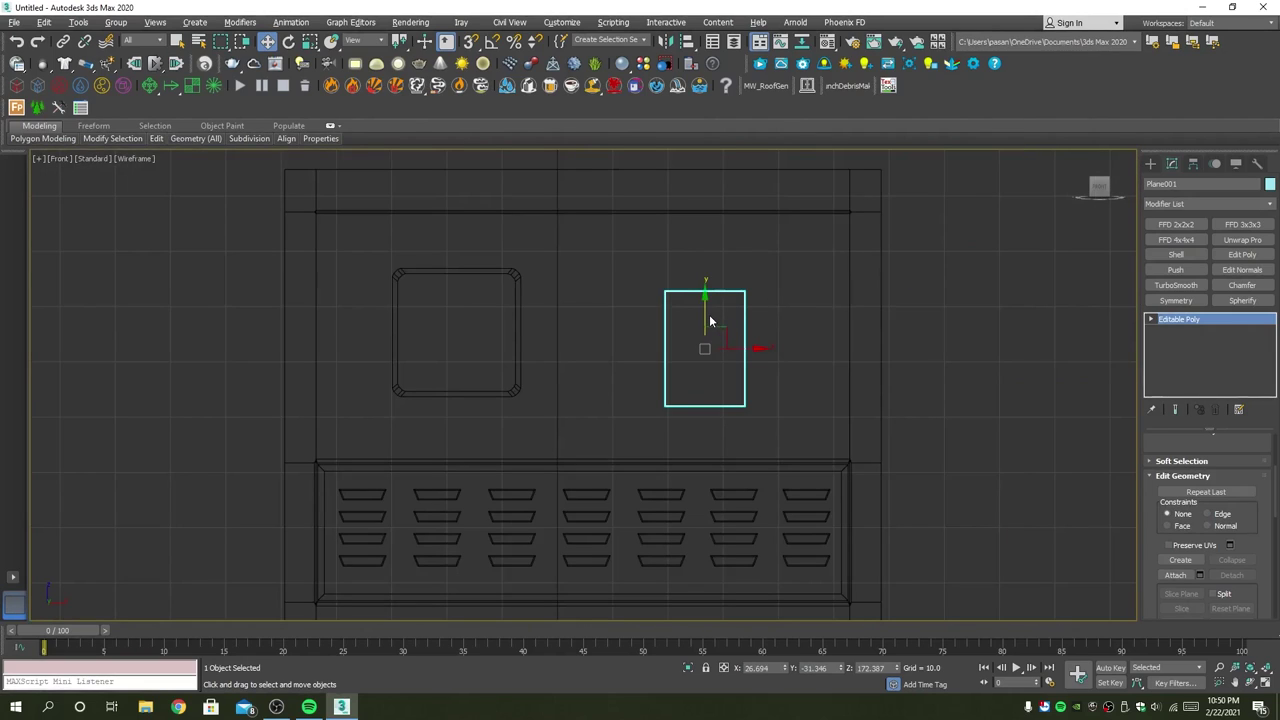
pyautogui.click(706, 322)
pyautogui.click(742, 320)
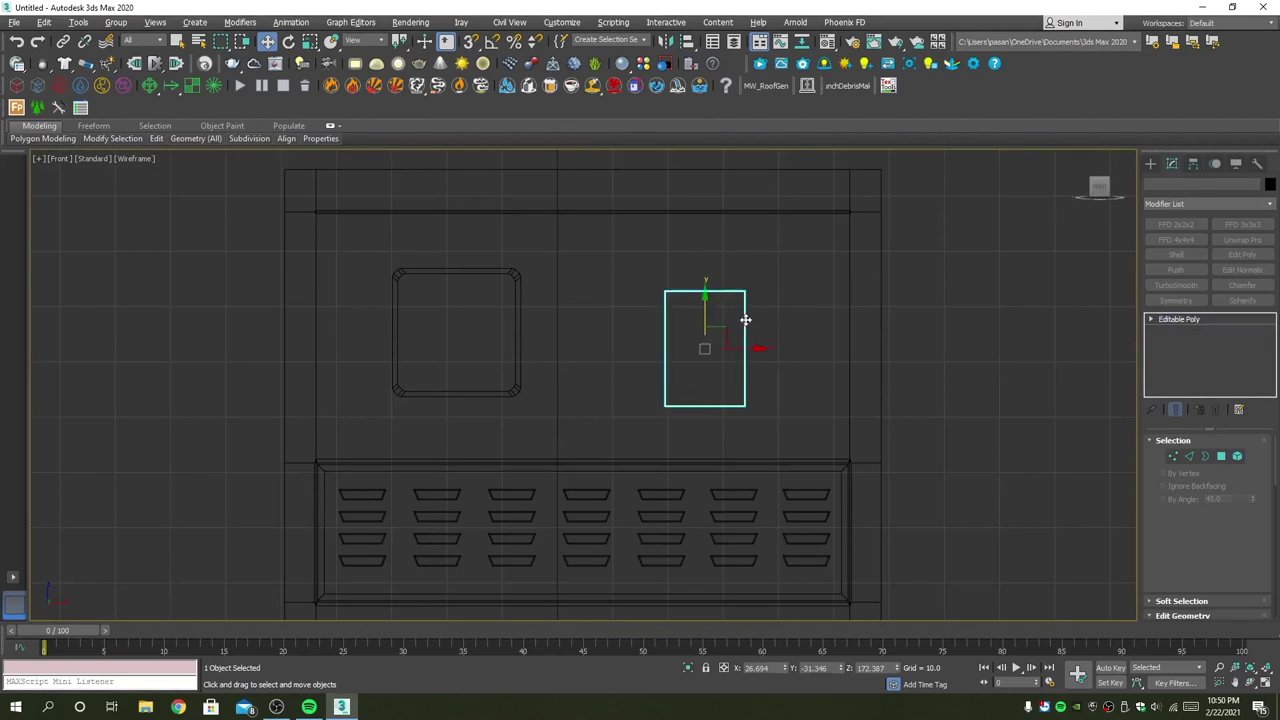
pyautogui.scroll(-5, 760, 328)
pyautogui.hotkey('alt', 'w')
pyautogui.hotkey('alt', 'w')
pyautogui.scroll(-5, 894, 457)
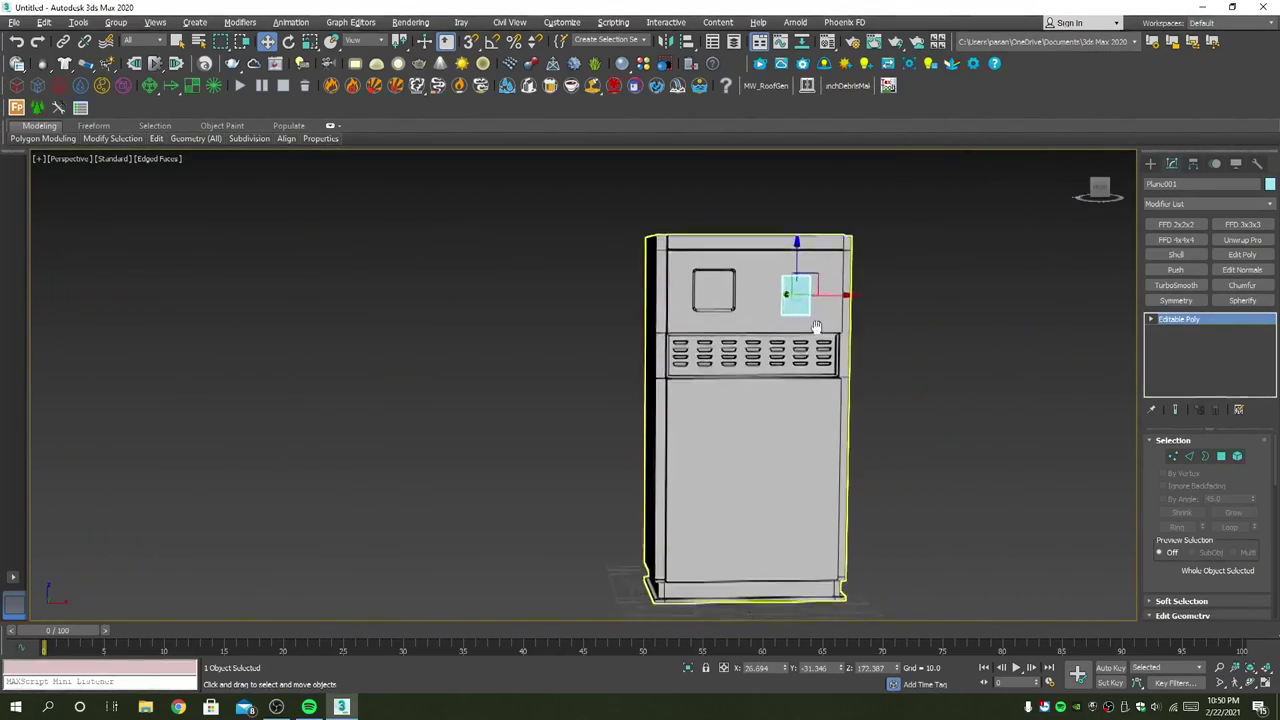
pyautogui.moveTo(817, 326)
pyautogui.keyDown('alt'); pyautogui.mouseDown(button='middle')
pyautogui.moveTo(820, 286)
pyautogui.moveTo(798, 268)
pyautogui.mouseUp(button='middle'); pyautogui.keyUp('alt')
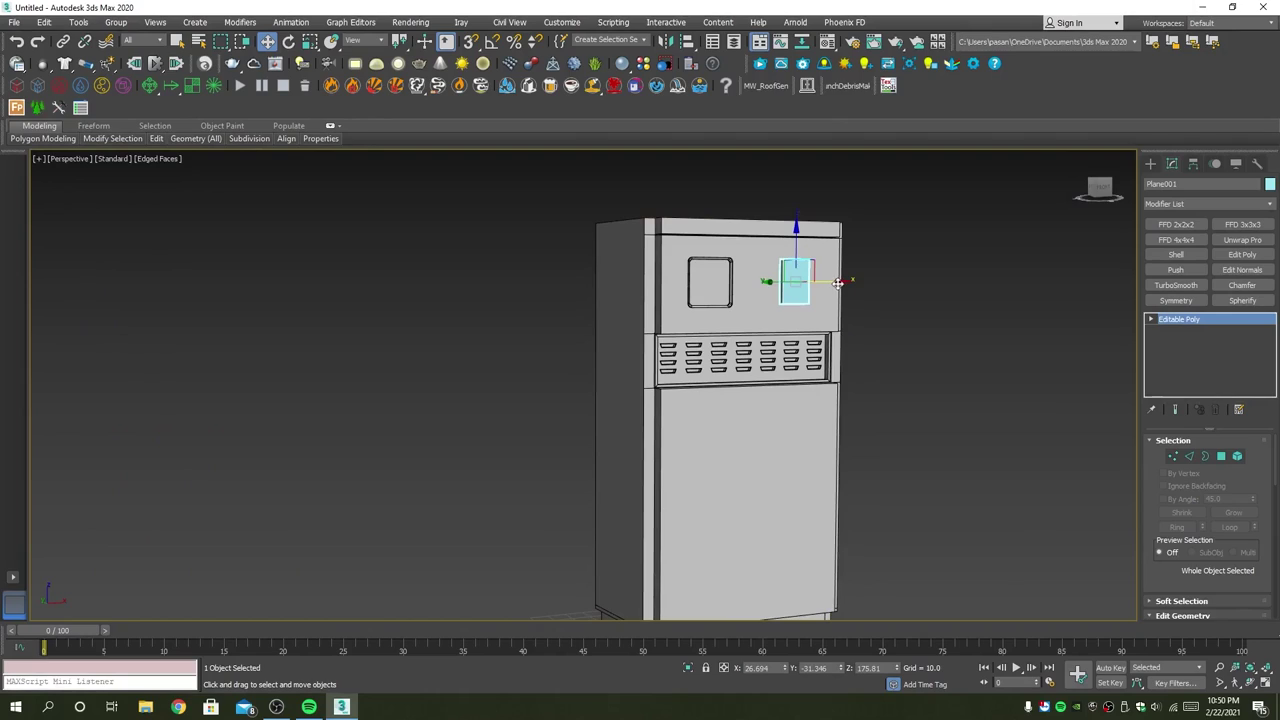
pyautogui.keyDown('alt'); pyautogui.moveTo(826, 284); pyautogui.dragTo(838, 295, button='middle'); pyautogui.keyUp('alt')
pyautogui.moveTo(838, 295); pyautogui.dragTo(819, 285)
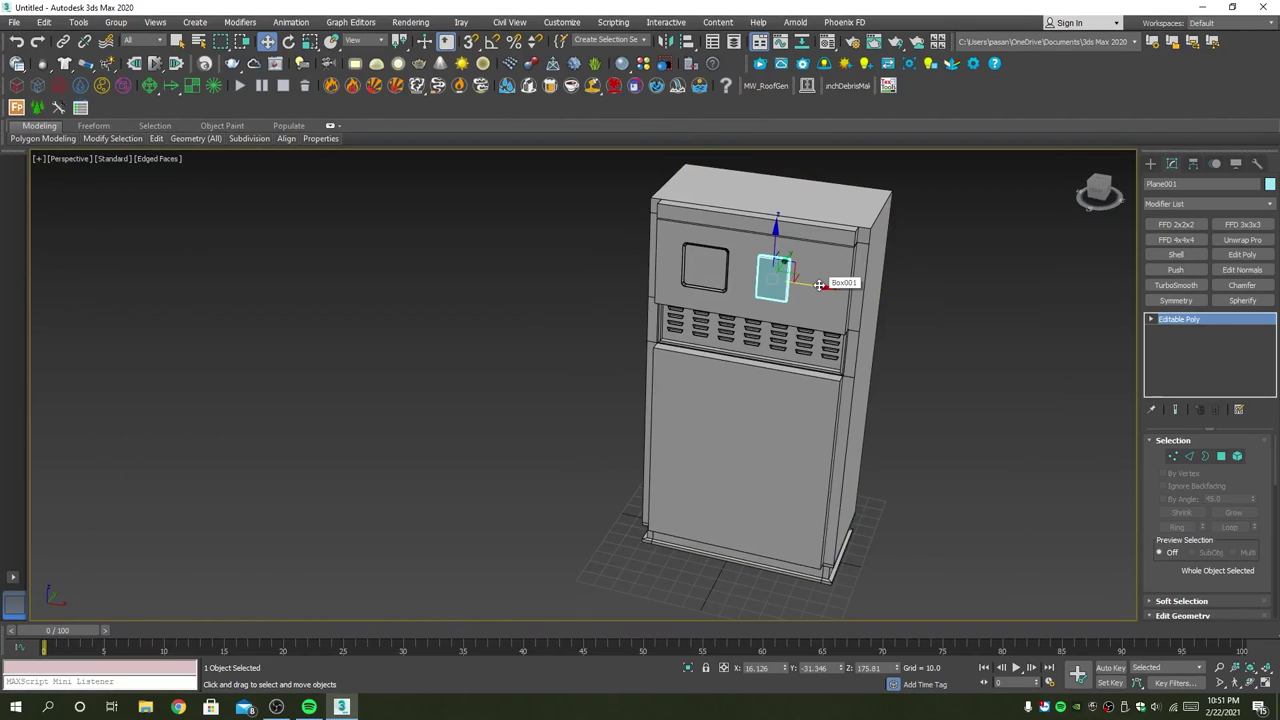
# Step: Lower the panel slightly so it sits beside the display window
pyautogui.moveTo(819, 285)
pyautogui.keyDown('alt'); pyautogui.mouseDown(button='middle')
pyautogui.moveTo(888, 354)
pyautogui.moveTo(884, 333)
pyautogui.moveTo(951, 331)
pyautogui.moveTo(898, 355)
pyautogui.moveTo(843, 354)
pyautogui.moveTo(880, 348)
pyautogui.moveTo(819, 376)
pyautogui.moveTo(860, 380)
pyautogui.moveTo(779, 292)
pyautogui.mouseUp(button='middle'); pyautogui.keyUp('alt')
pyautogui.scroll(1, 860, 380)
pyautogui.scroll(-1, 860, 380)
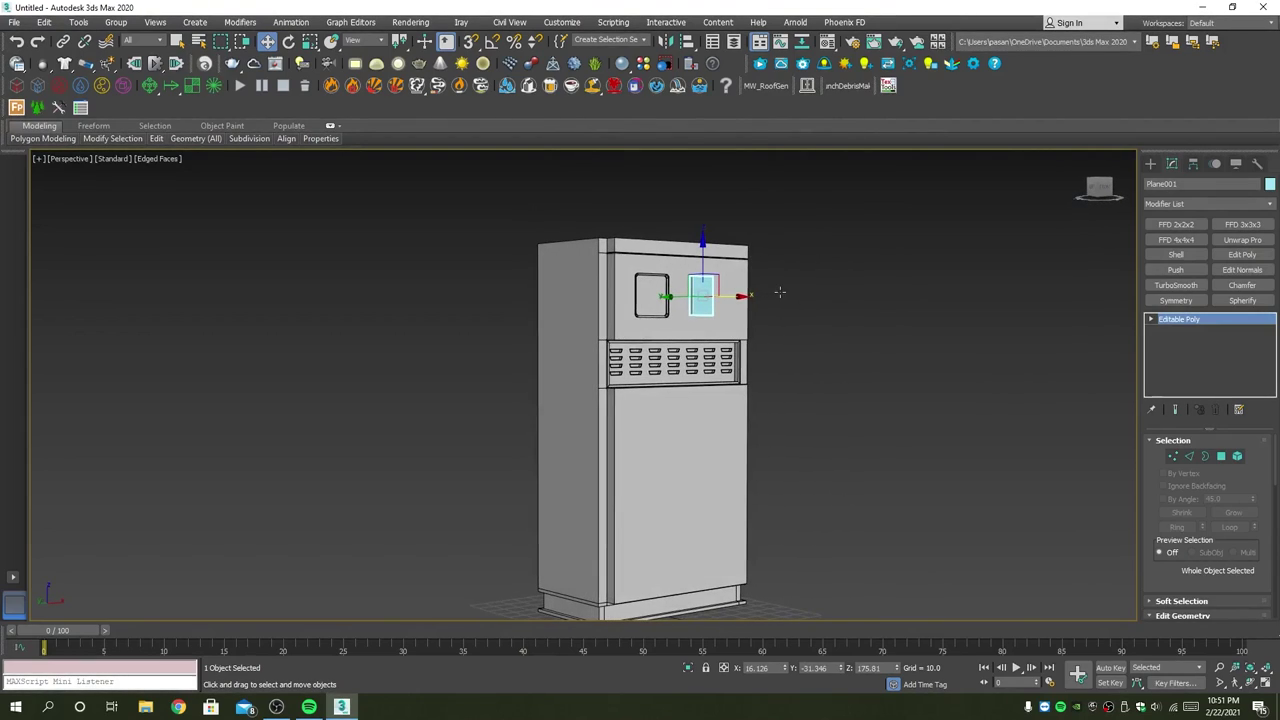
pyautogui.scroll(2, 779, 292)
pyautogui.moveTo(698, 256); pyautogui.dragTo(698, 261)
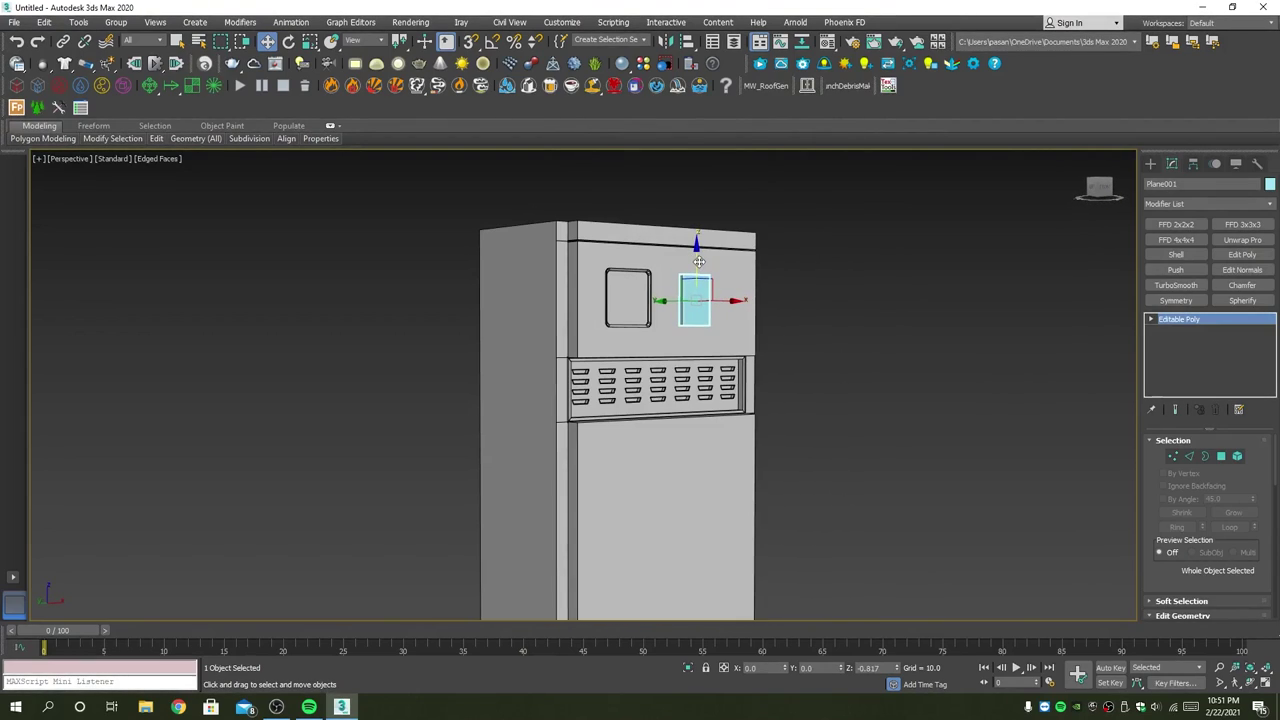
pyautogui.moveTo(785, 325)
pyautogui.keyDown('alt'); pyautogui.mouseDown(button='middle')
pyautogui.moveTo(734, 320)
pyautogui.moveTo(752, 326)
pyautogui.moveTo(695, 256)
pyautogui.moveTo(634, 251)
pyautogui.moveTo(603, 280)
pyautogui.mouseUp(button='middle'); pyautogui.keyUp('alt')
pyautogui.scroll(2, 714, 308)
pyautogui.scroll(2, 597, 256)
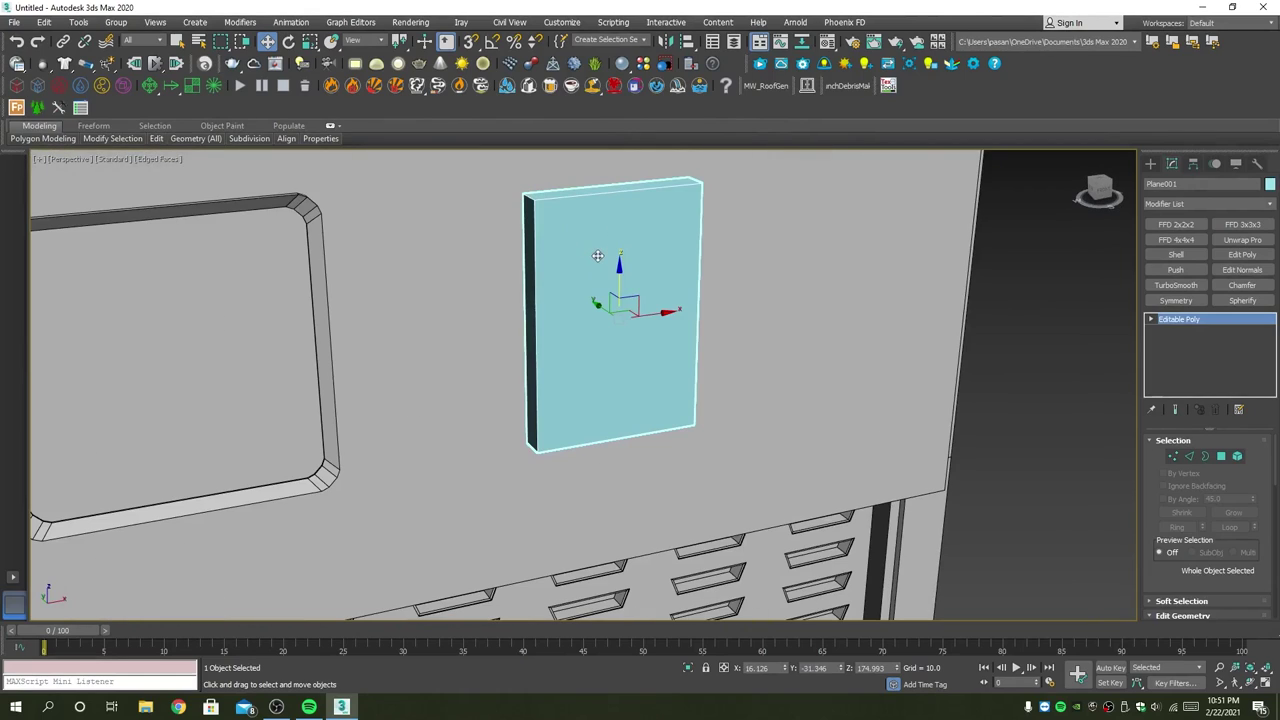
# Step: Apply the default grey material to the panel and set its object colour to black
pyautogui.press('m')
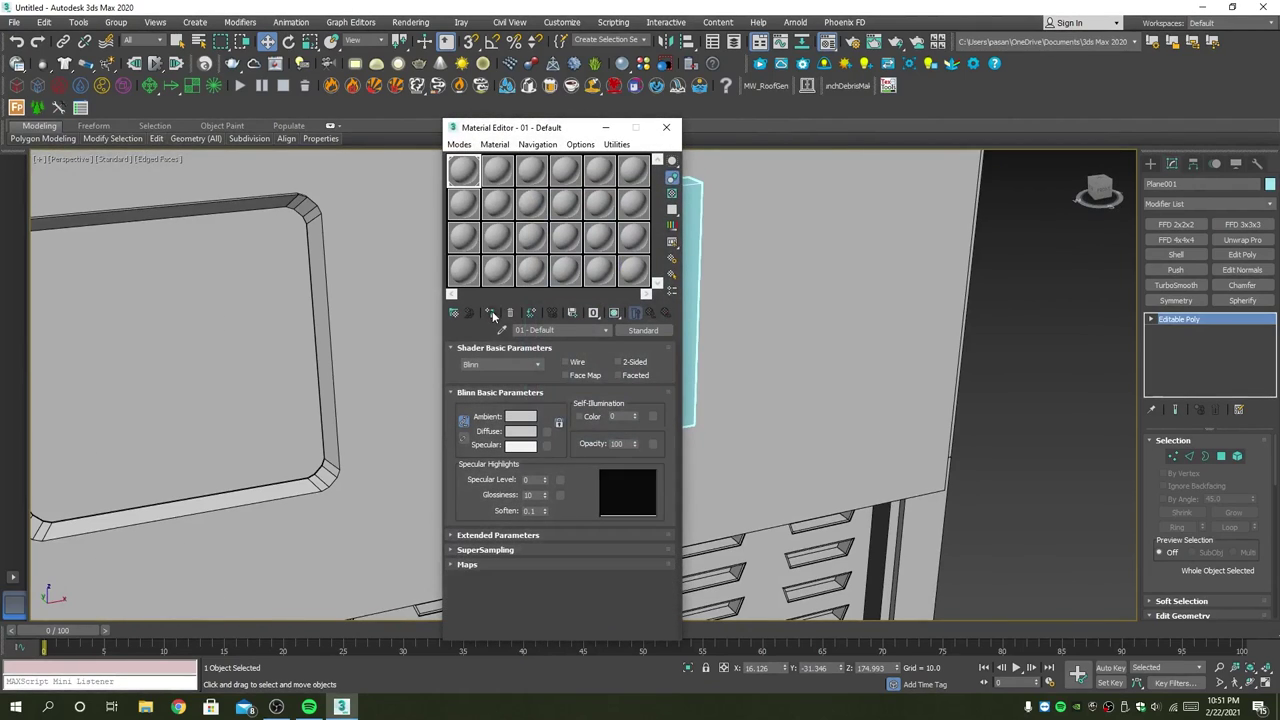
pyautogui.click(491, 313)
pyautogui.click(1270, 185)
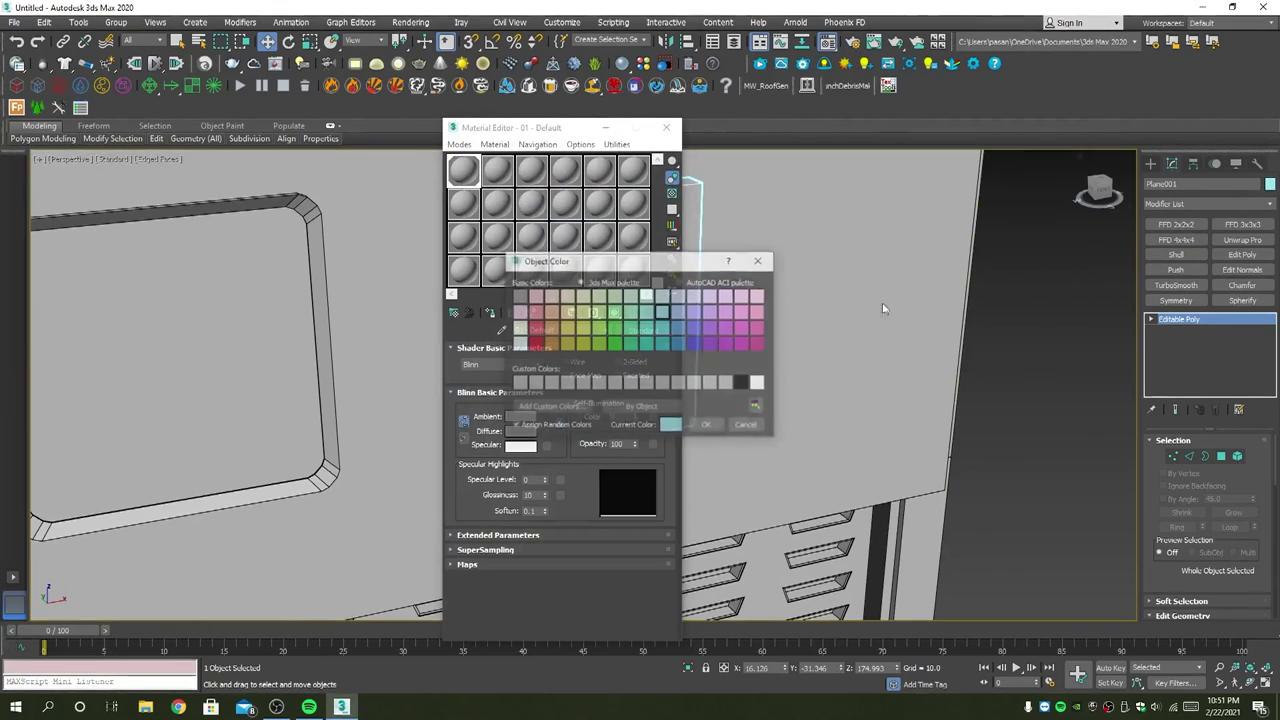
pyautogui.click(742, 383)
pyautogui.click(709, 428)
pyautogui.click(666, 127)
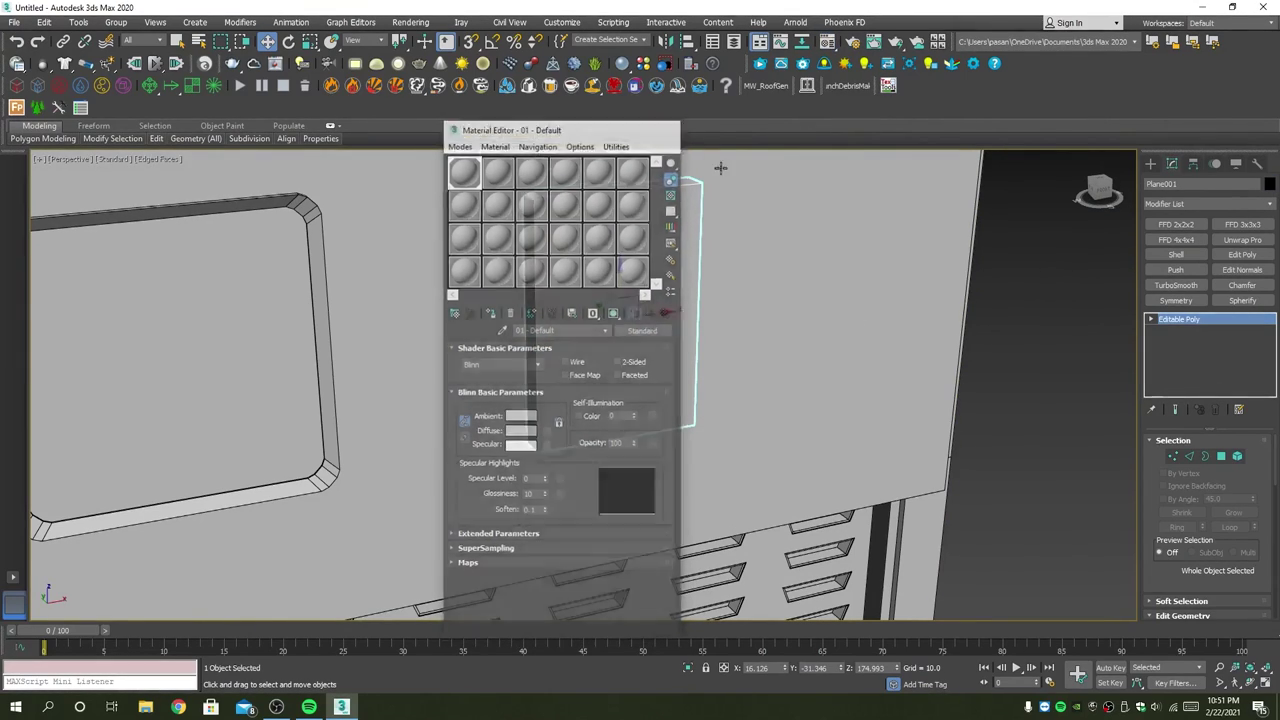
pyautogui.click(1077, 290)
pyautogui.click(619, 278)
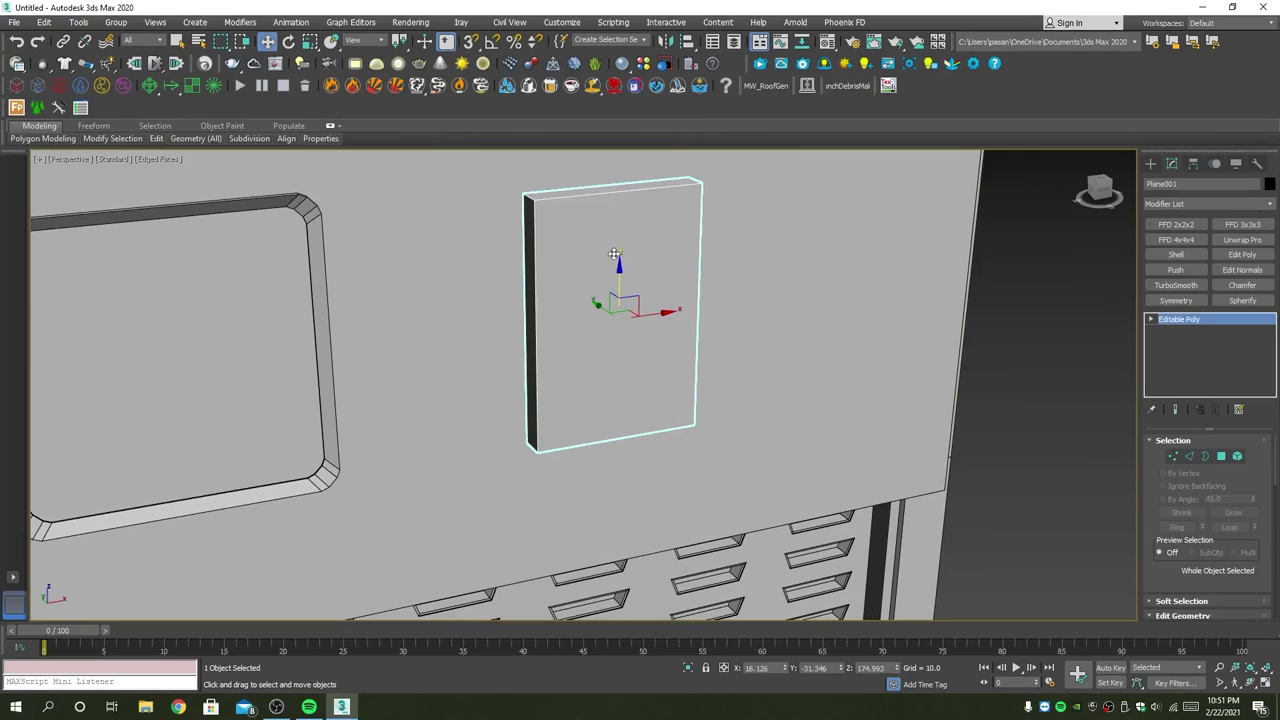
# Step: Connect the panel's left and right vertical edges with a new edge slid near the top
pyautogui.press('2')
pyautogui.doubleClick(599, 204)
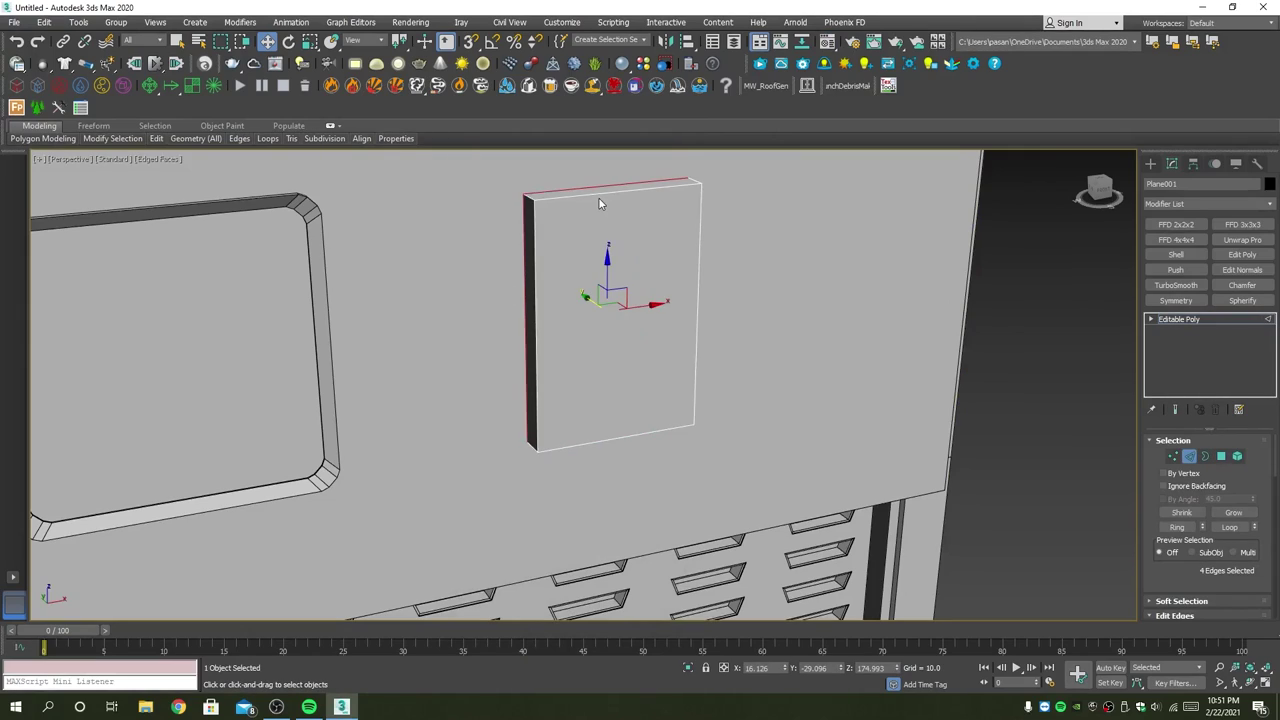
pyautogui.click(532, 234)
pyautogui.keyDown('ctrl'); pyautogui.click(698, 230); pyautogui.keyUp('ctrl')
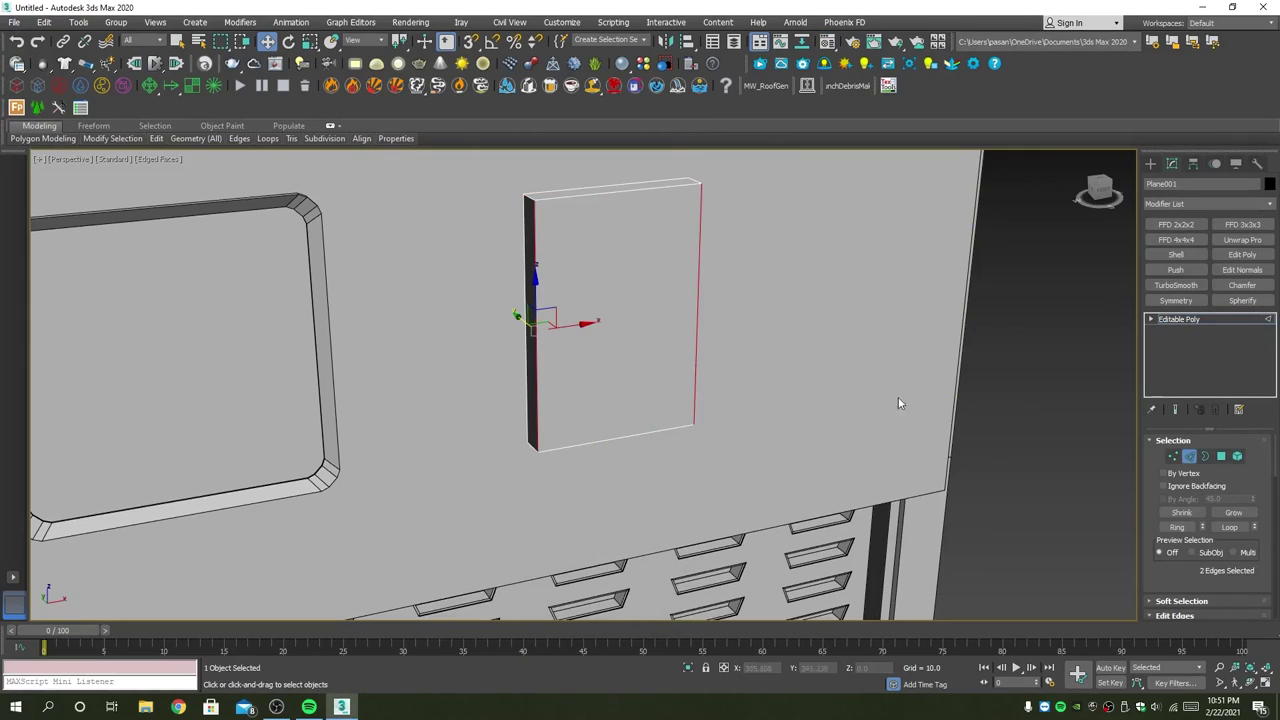
pyautogui.scroll(-5, 1236, 500)
pyautogui.click(1251, 534)
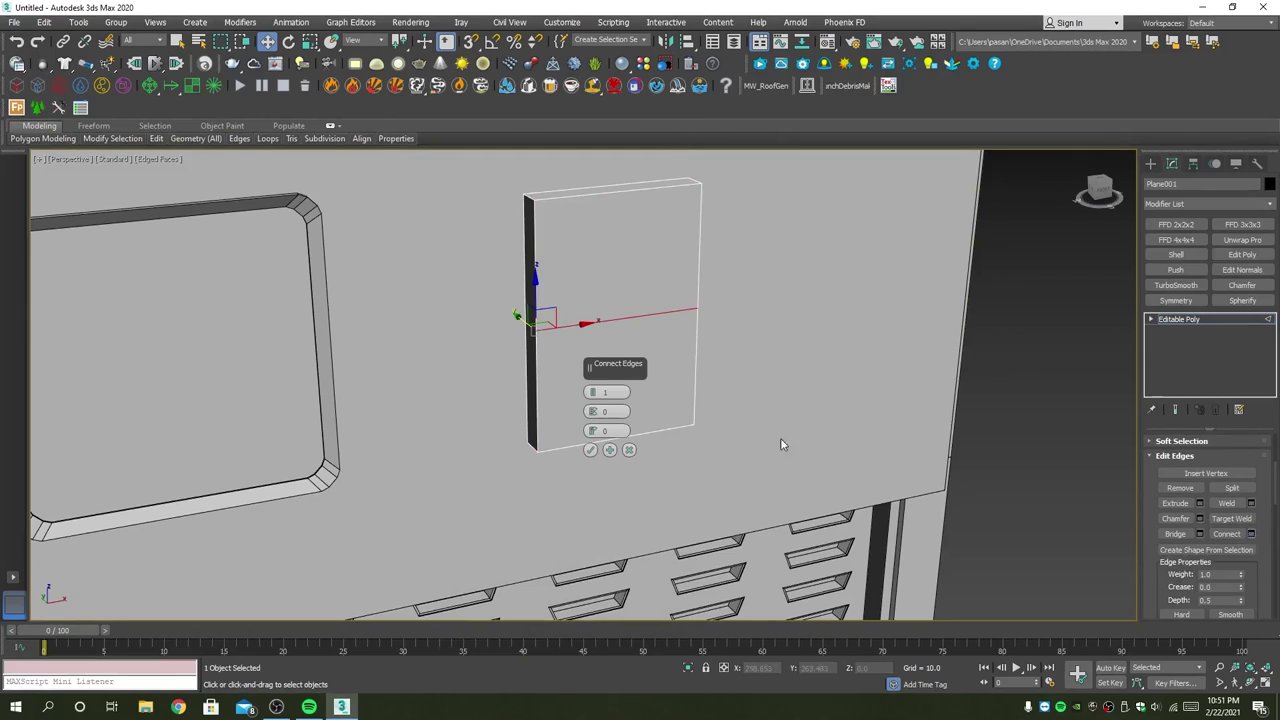
pyautogui.moveTo(592, 430); pyautogui.dragTo(629, 590)
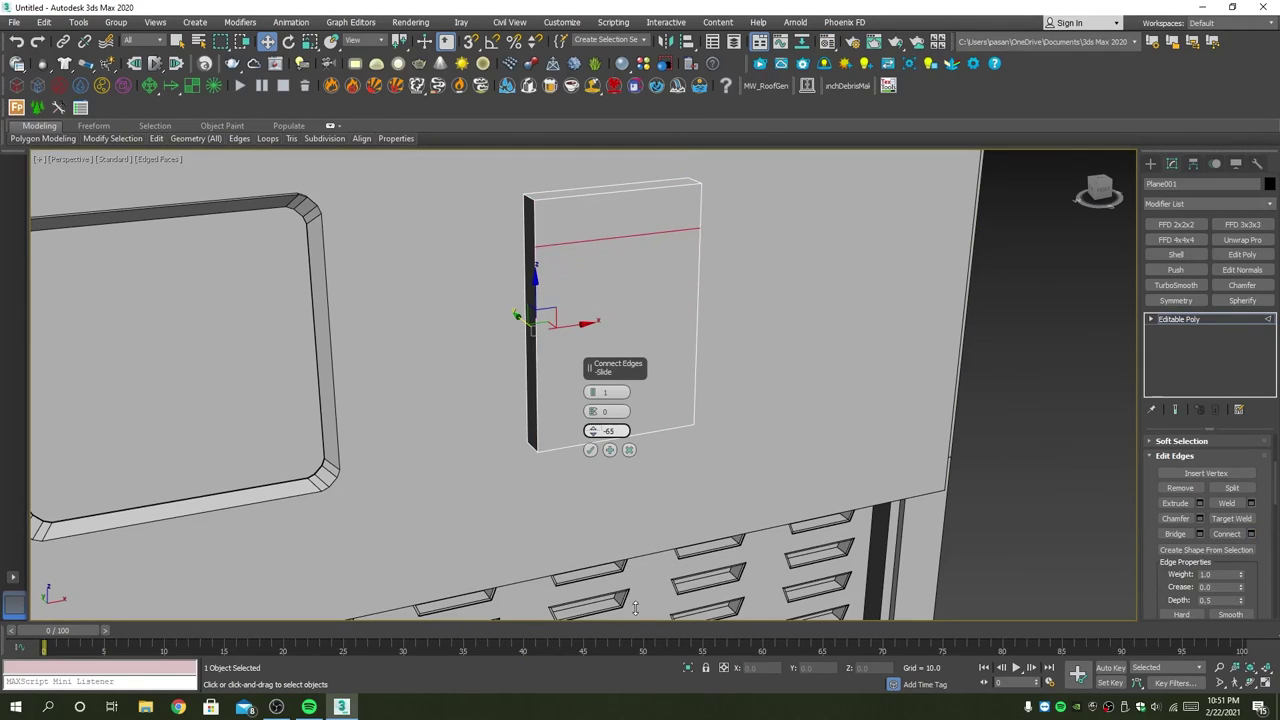
pyautogui.click(590, 450)
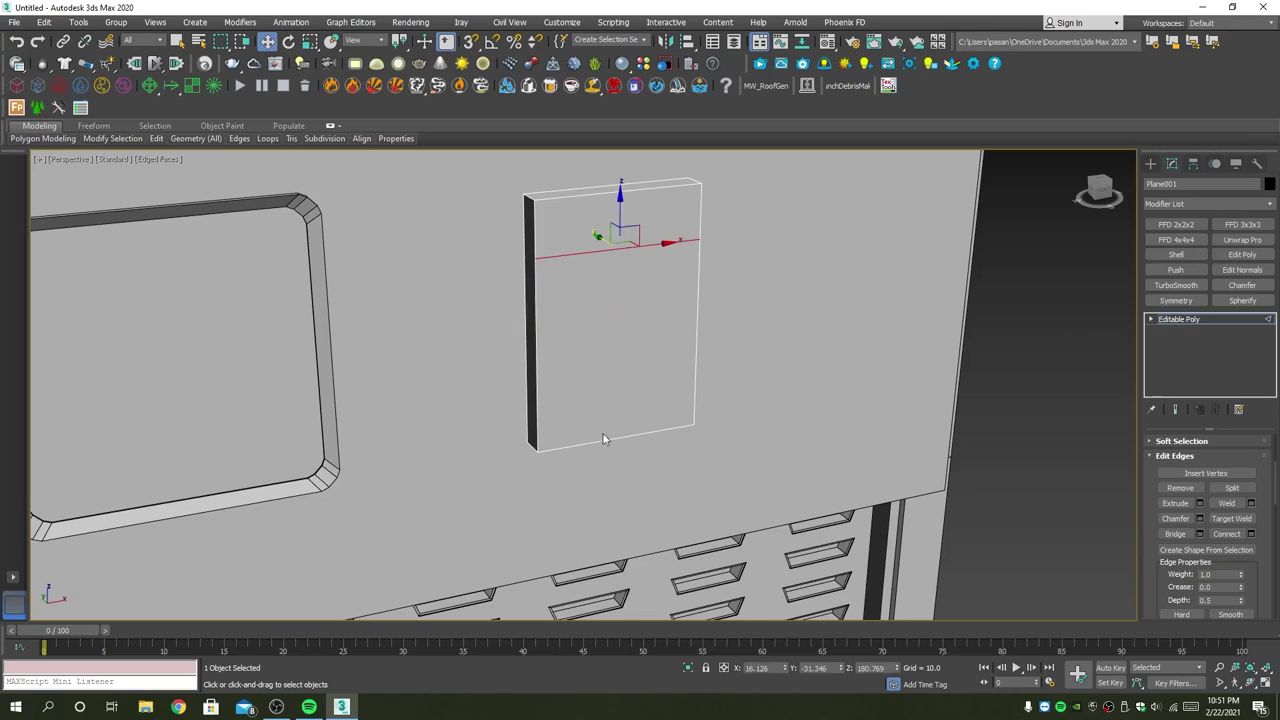
# Step: Inset the top strip polygon and bevel it inward into a recessed slot
pyautogui.press('4')
pyautogui.click(617, 229)
pyautogui.click(1226, 503)
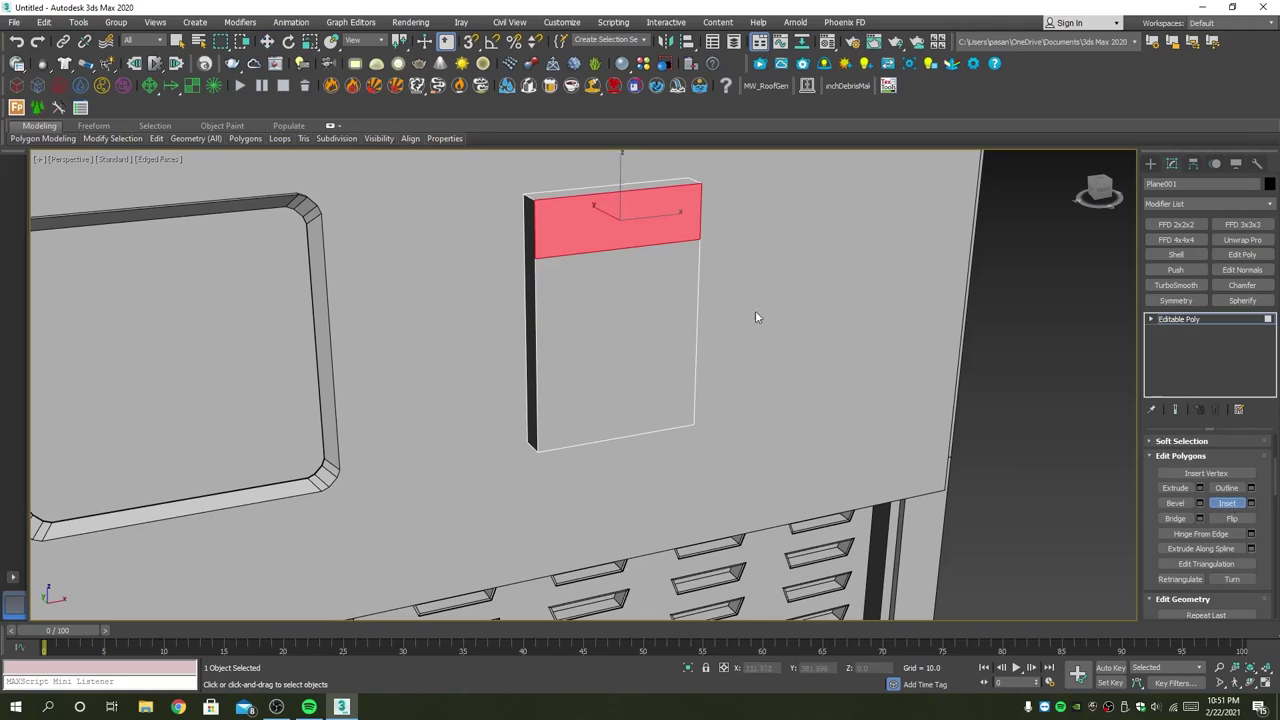
pyautogui.moveTo(591, 231); pyautogui.dragTo(588, 222)
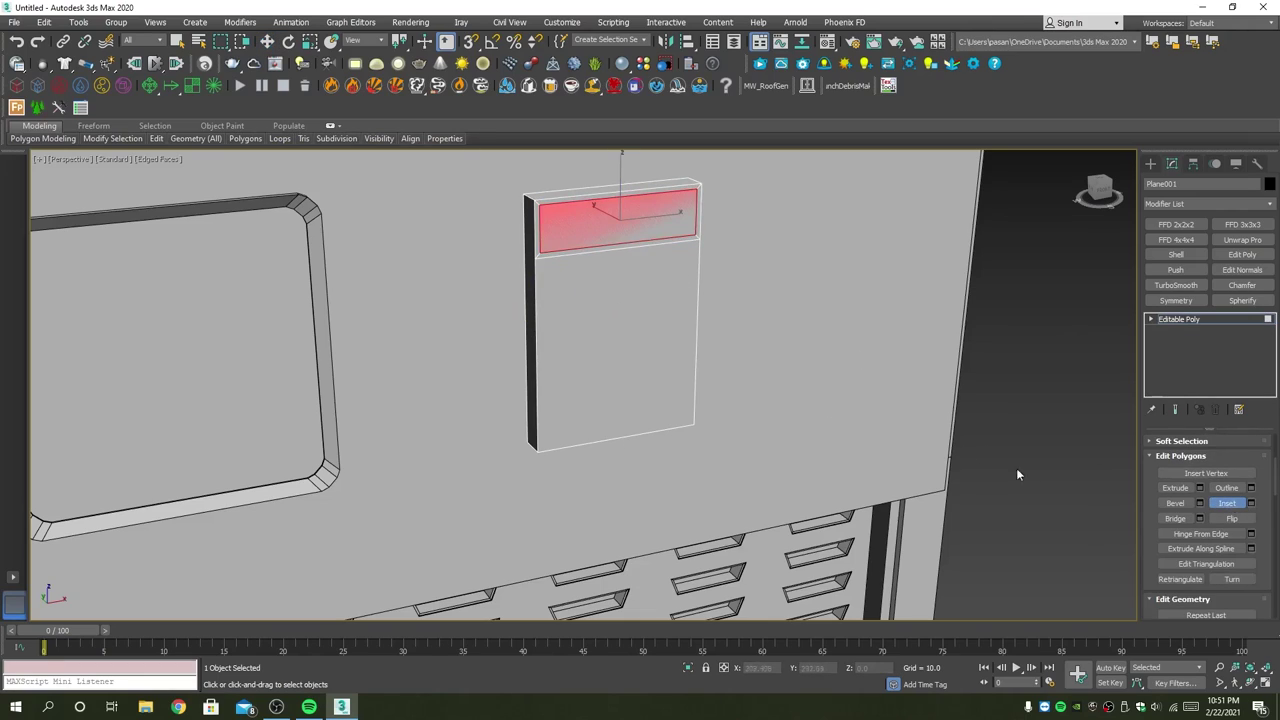
pyautogui.click(1175, 503)
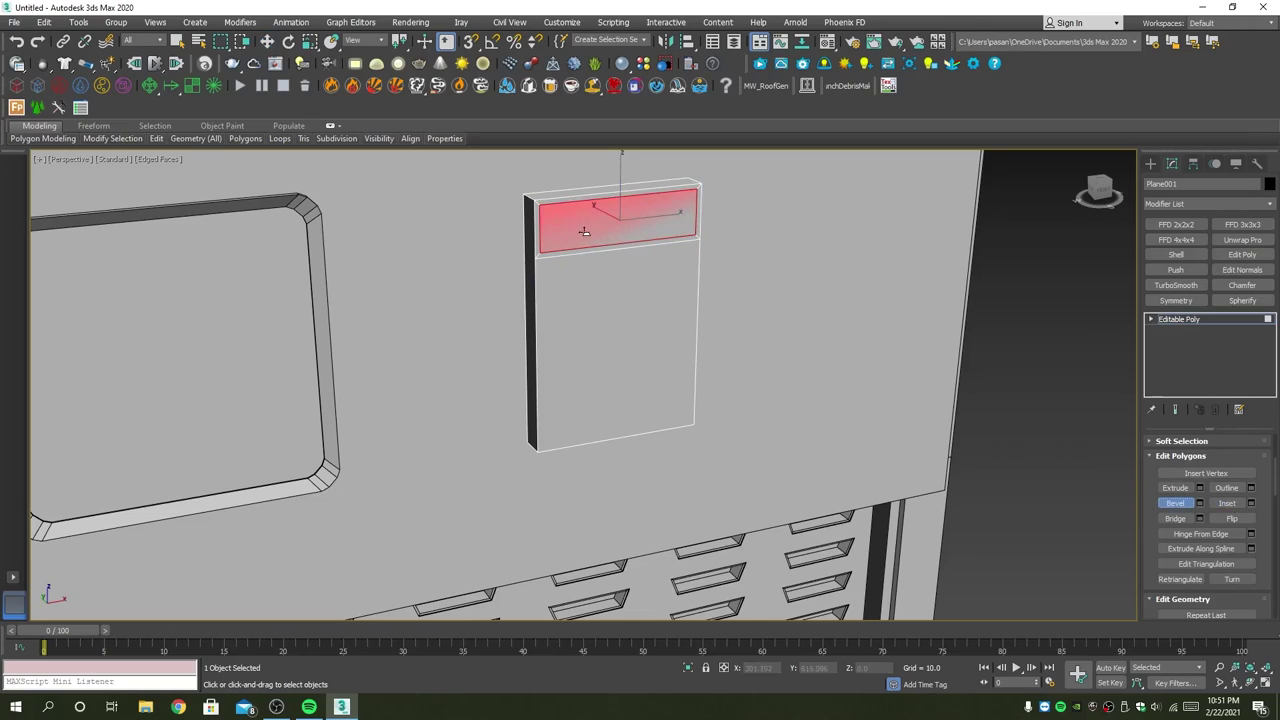
pyautogui.moveTo(592, 236); pyautogui.dragTo(591, 239)
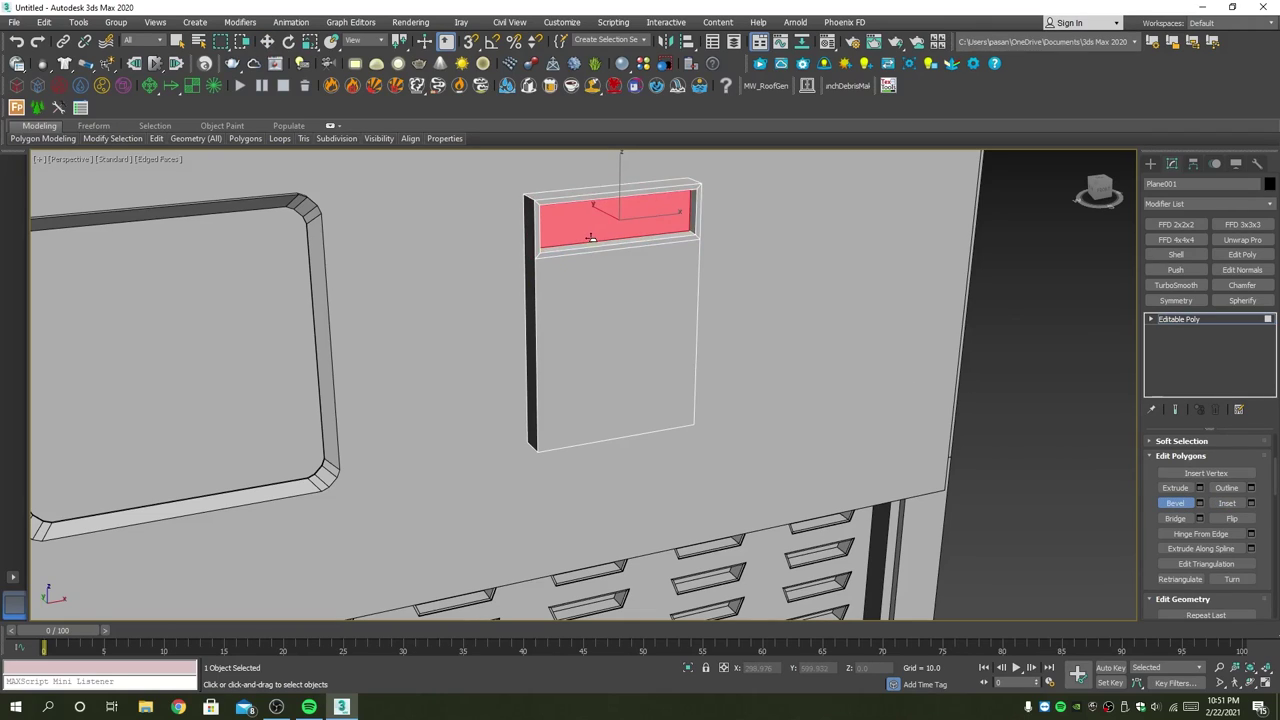
# Step: Return to object level and maximize the Front wireframe view of the cabinet
pyautogui.press('4')
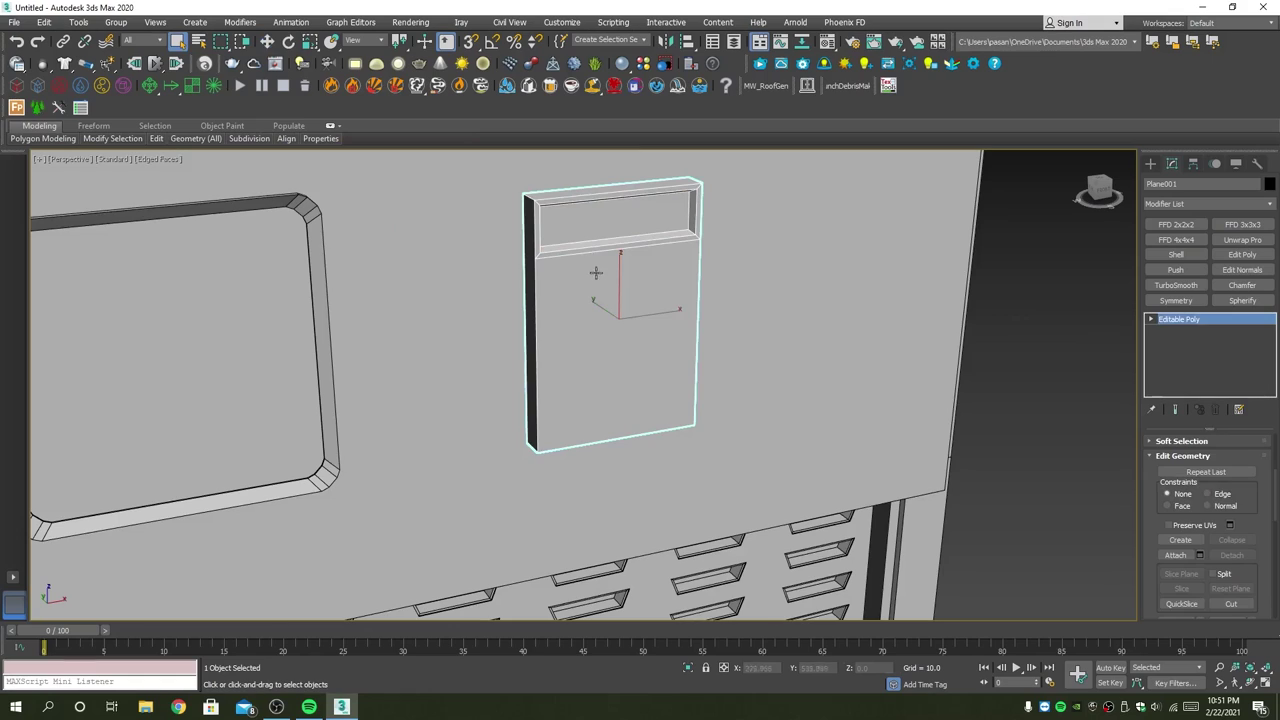
pyautogui.keyDown('alt'); pyautogui.moveTo(594, 271); pyautogui.dragTo(578, 276, button='middle'); pyautogui.keyUp('alt')
pyautogui.hotkey('alt', 'w')
pyautogui.hotkey('alt', 'w')
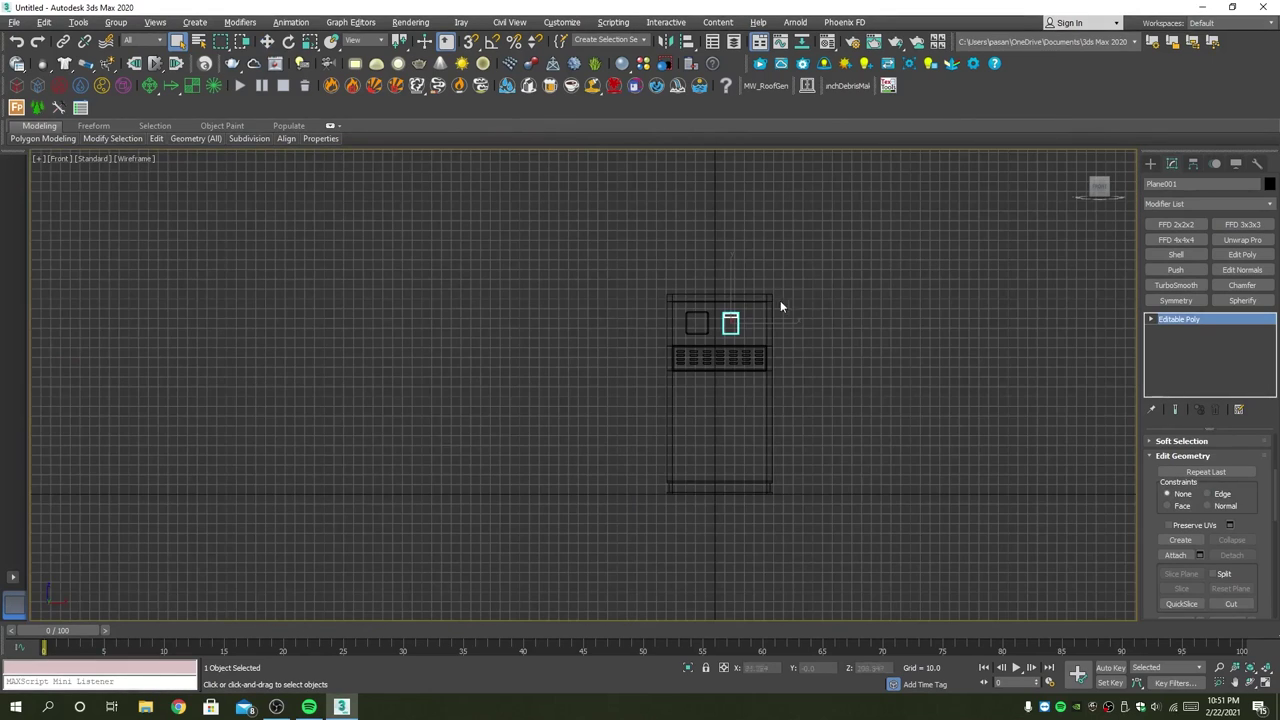
pyautogui.scroll(5, 740, 349)
# Step: Create an Extended Primitives ChamferBox key with 0.06 fillet on the keypad panel's upper left
pyautogui.scroll(5, 740, 349)
pyautogui.click(1150, 163)
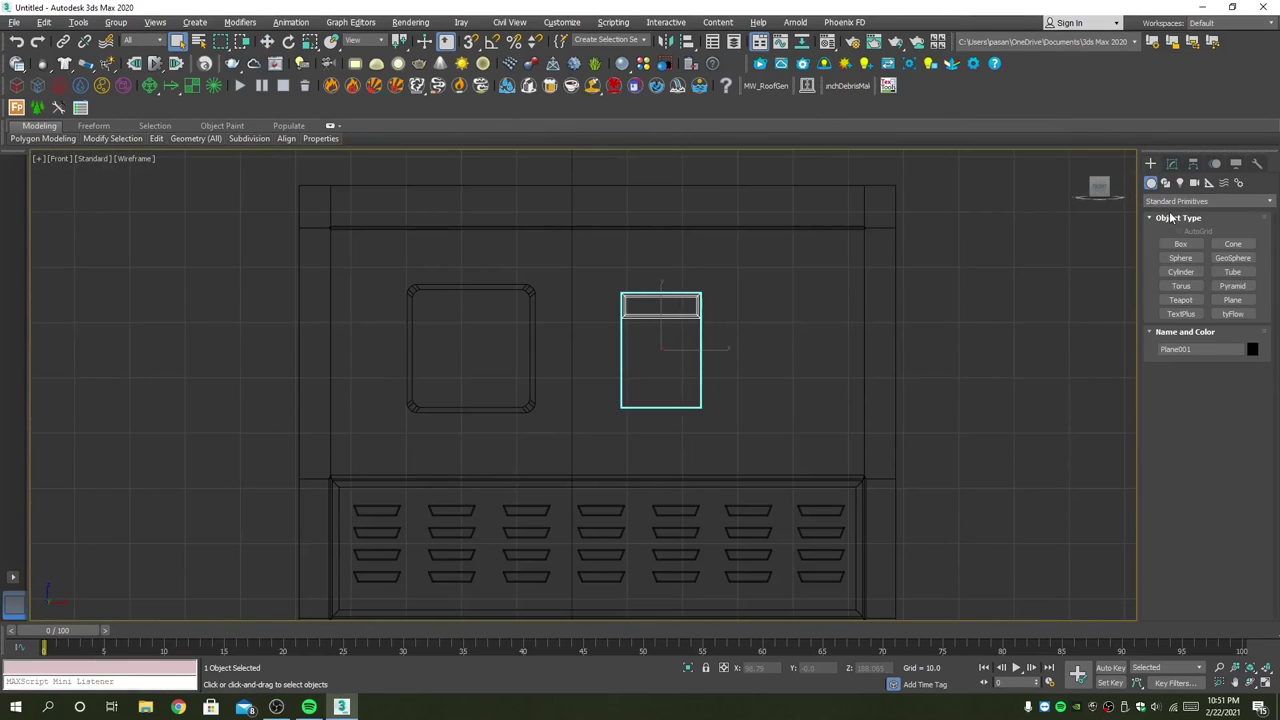
pyautogui.click(1180, 201)
pyautogui.click(1177, 227)
pyautogui.click(1200, 201)
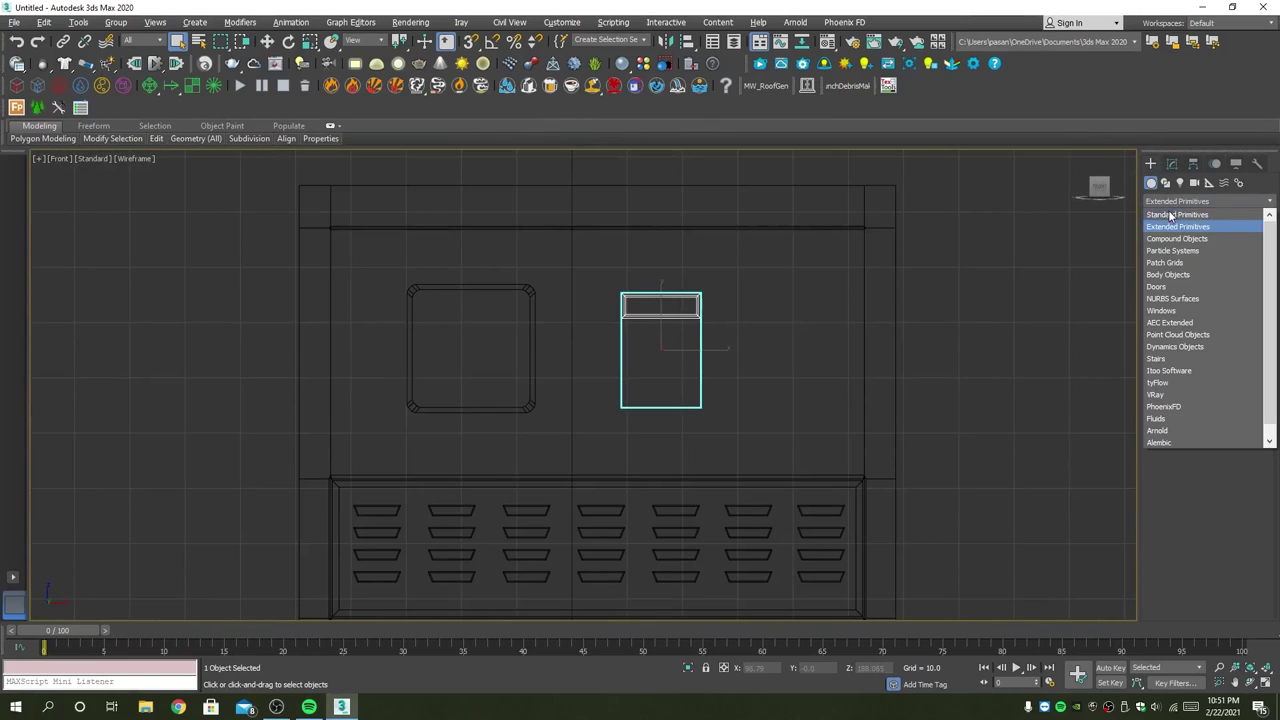
pyautogui.click(1177, 214)
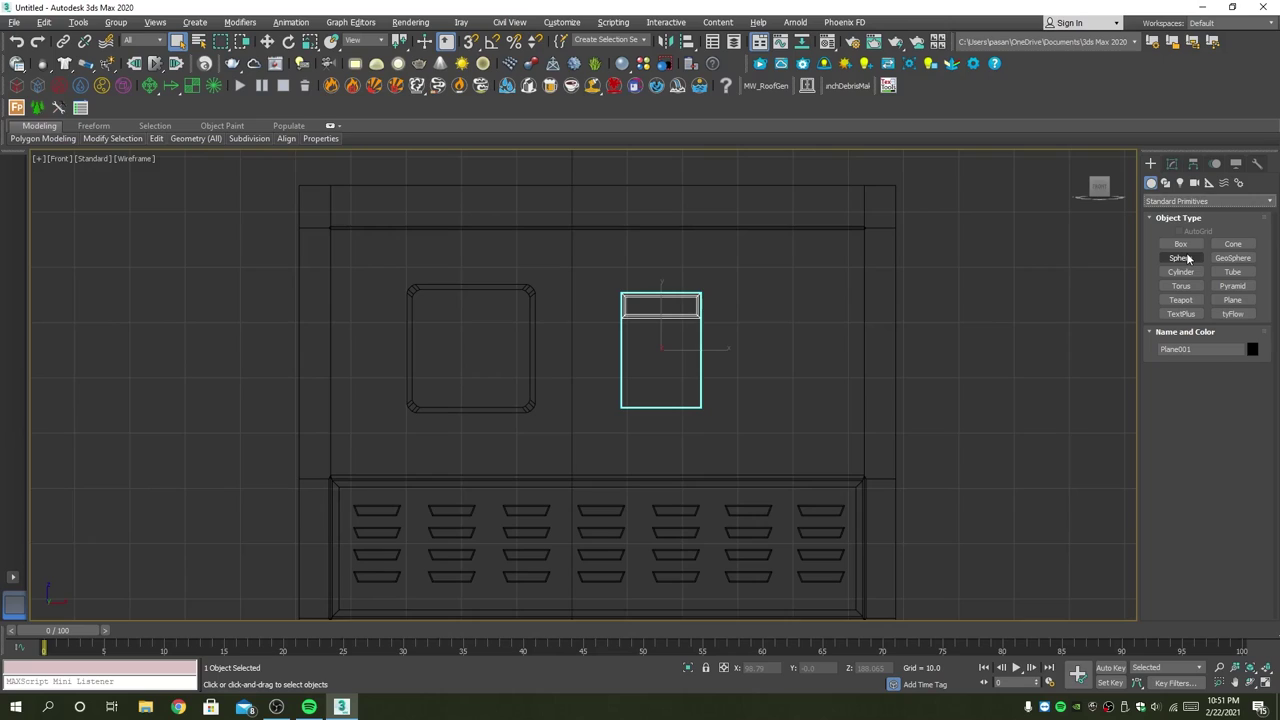
pyautogui.click(1200, 201)
pyautogui.click(1177, 227)
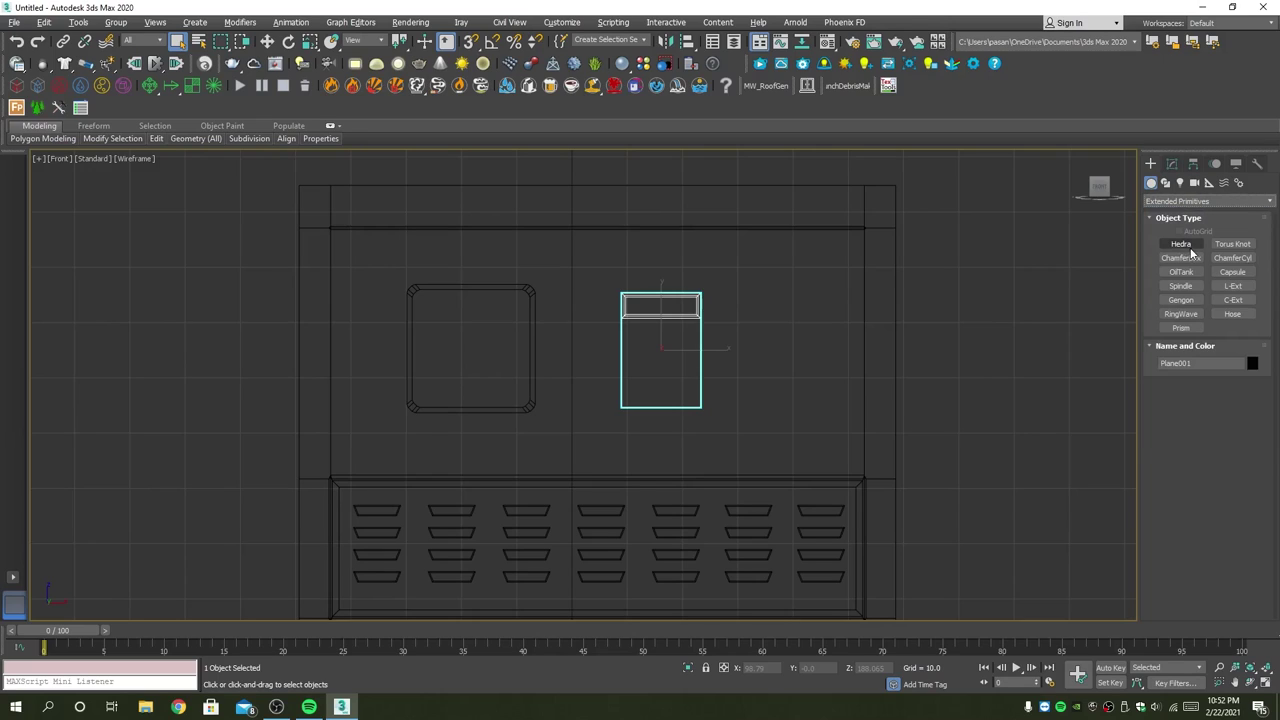
pyautogui.click(1186, 258)
pyautogui.scroll(5, 637, 348)
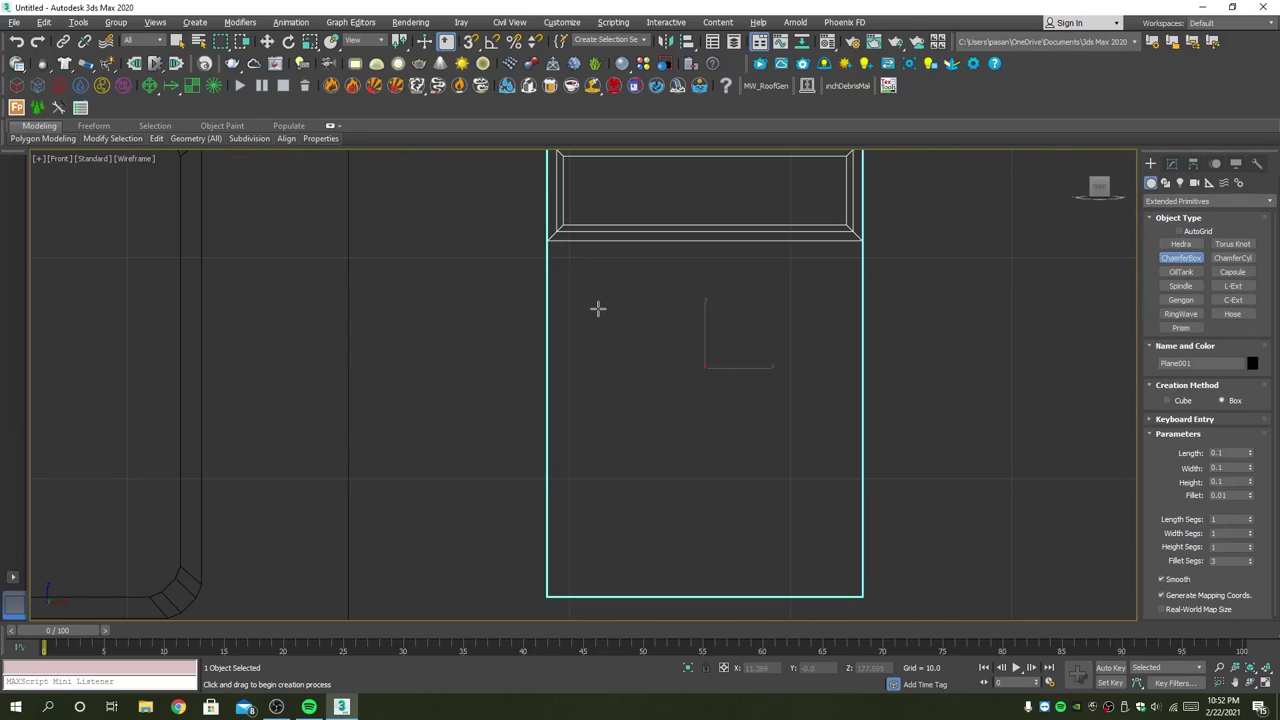
pyautogui.moveTo(589, 297); pyautogui.dragTo(607, 298)
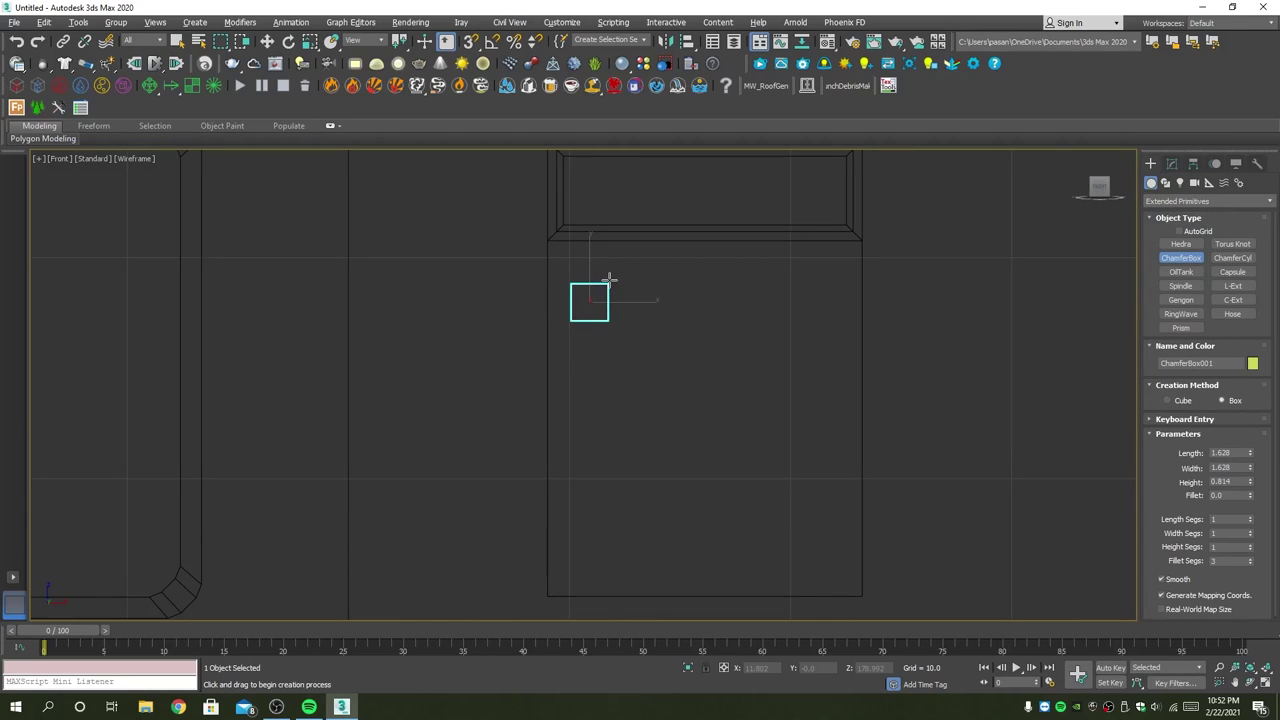
pyautogui.click(609, 279)
# Step: Move the key back onto the panel surface and frame it in the maximized Front view
pyautogui.hotkey('alt', 'w')
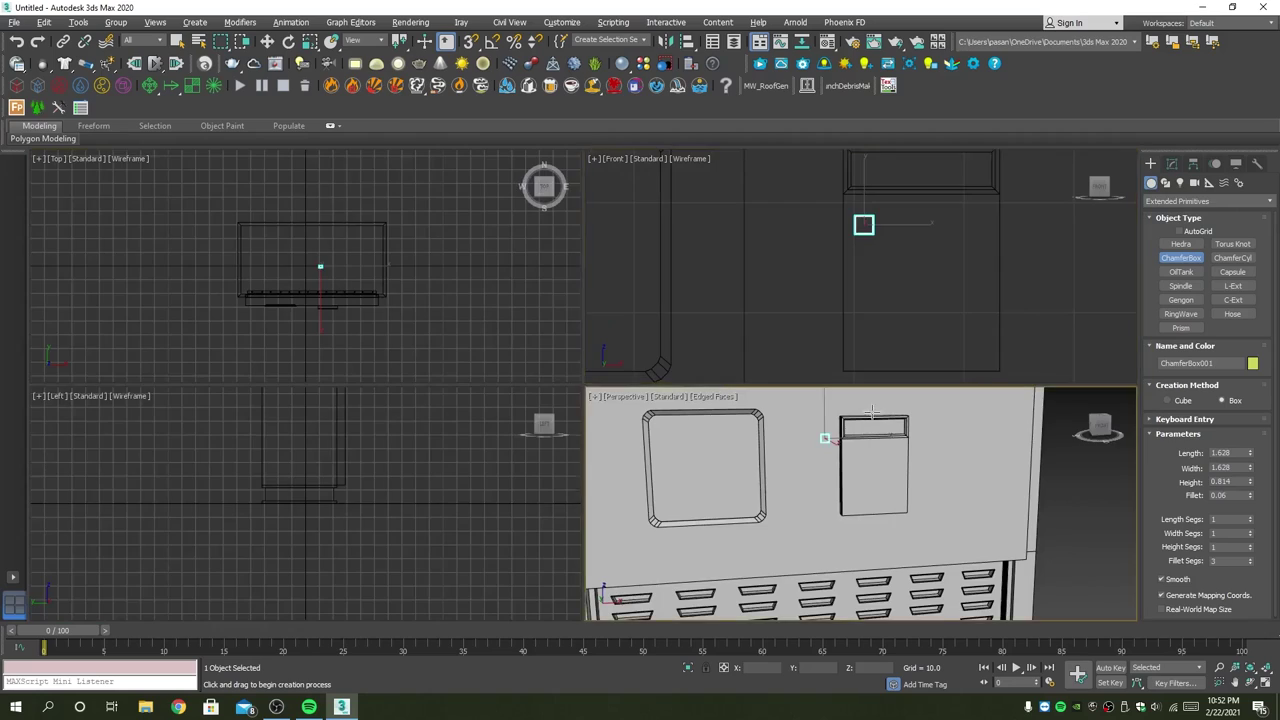
pyautogui.rightClick(826, 437)
pyautogui.hotkey('alt', 'w')
pyautogui.press('w')
pyautogui.moveTo(495, 245)
pyautogui.mouseDown()
pyautogui.moveTo(603, 313)
pyautogui.moveTo(618, 338)
pyautogui.mouseUp()
pyautogui.scroll(5, 618, 338)
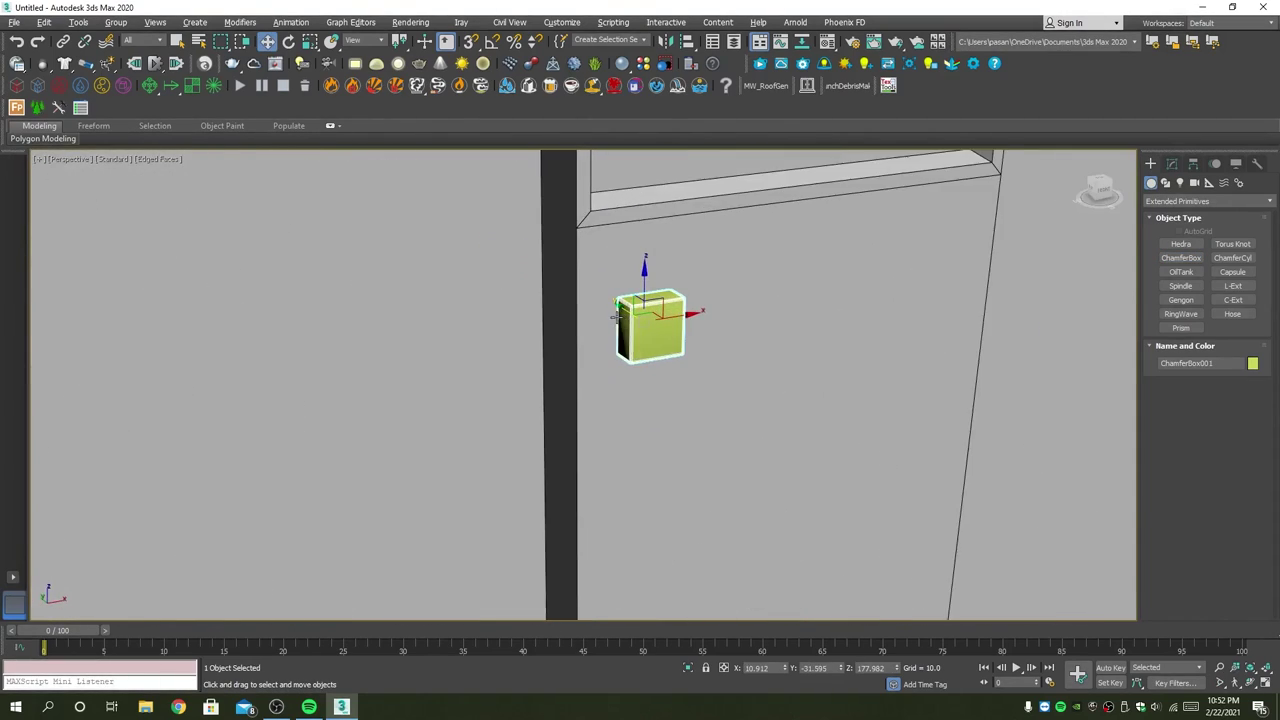
pyautogui.scroll(2, 614, 314)
pyautogui.hotkey('alt', 'w')
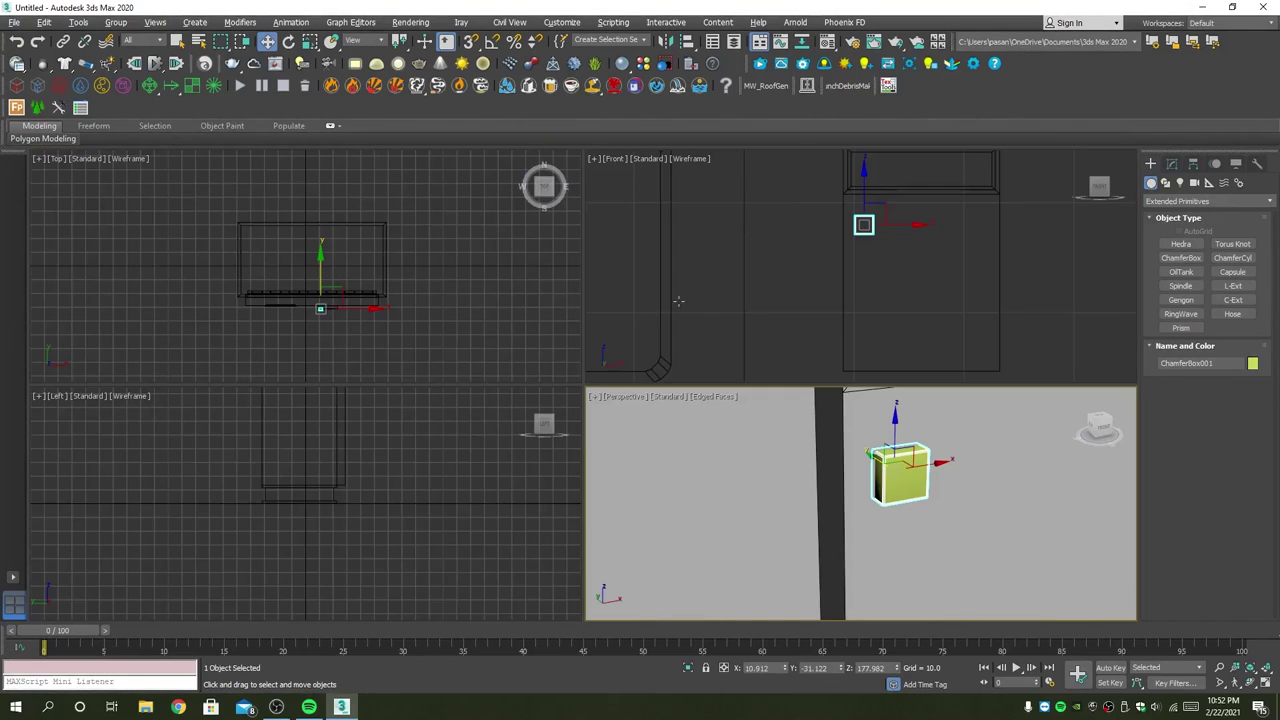
pyautogui.hotkey('alt', 'w')
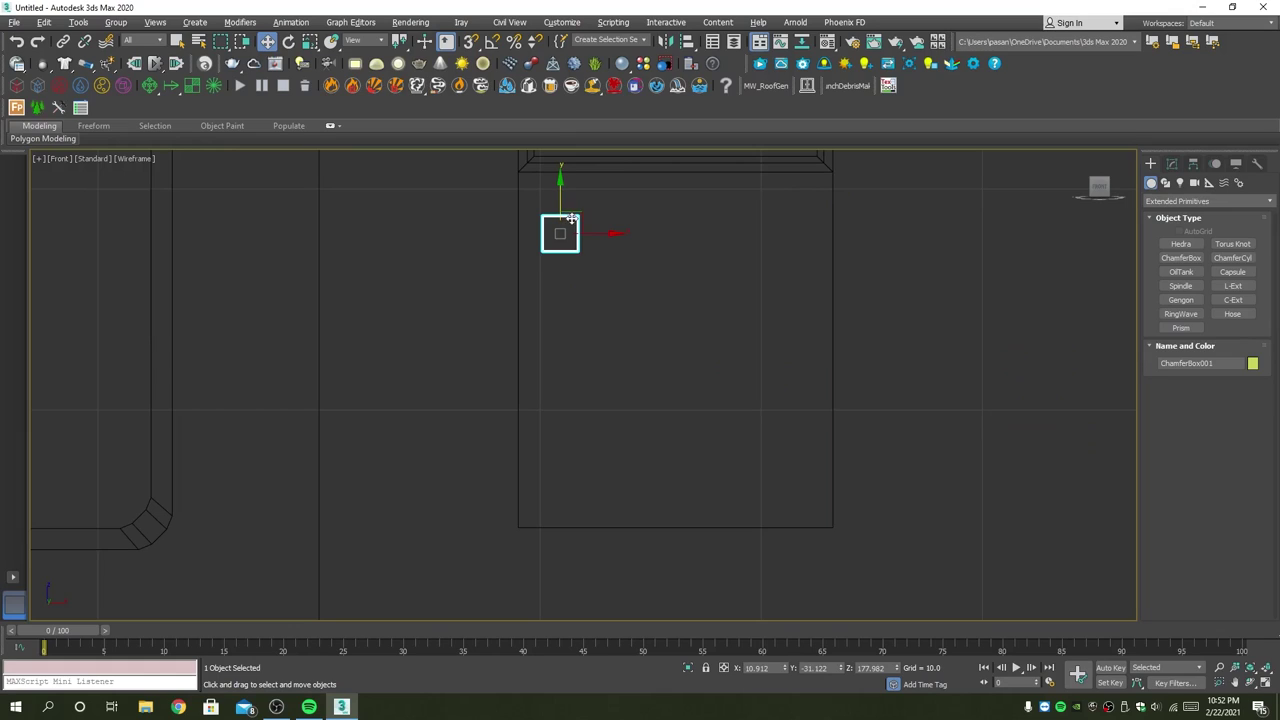
pyautogui.scroll(-2, 596, 234)
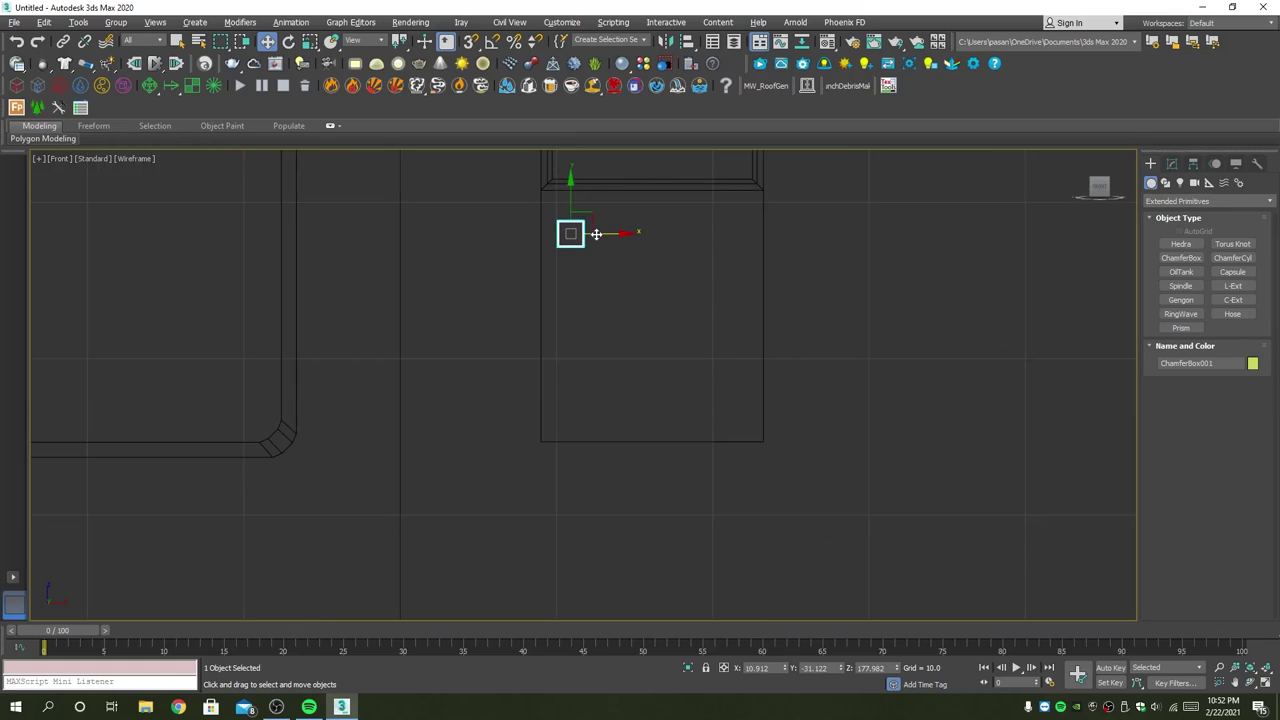
pyautogui.scroll(-3, 596, 234)
pyautogui.scroll(5, 596, 234)
# Step: Set the key's Length and Width to 2.0 in the Modify panel
pyautogui.press('r')
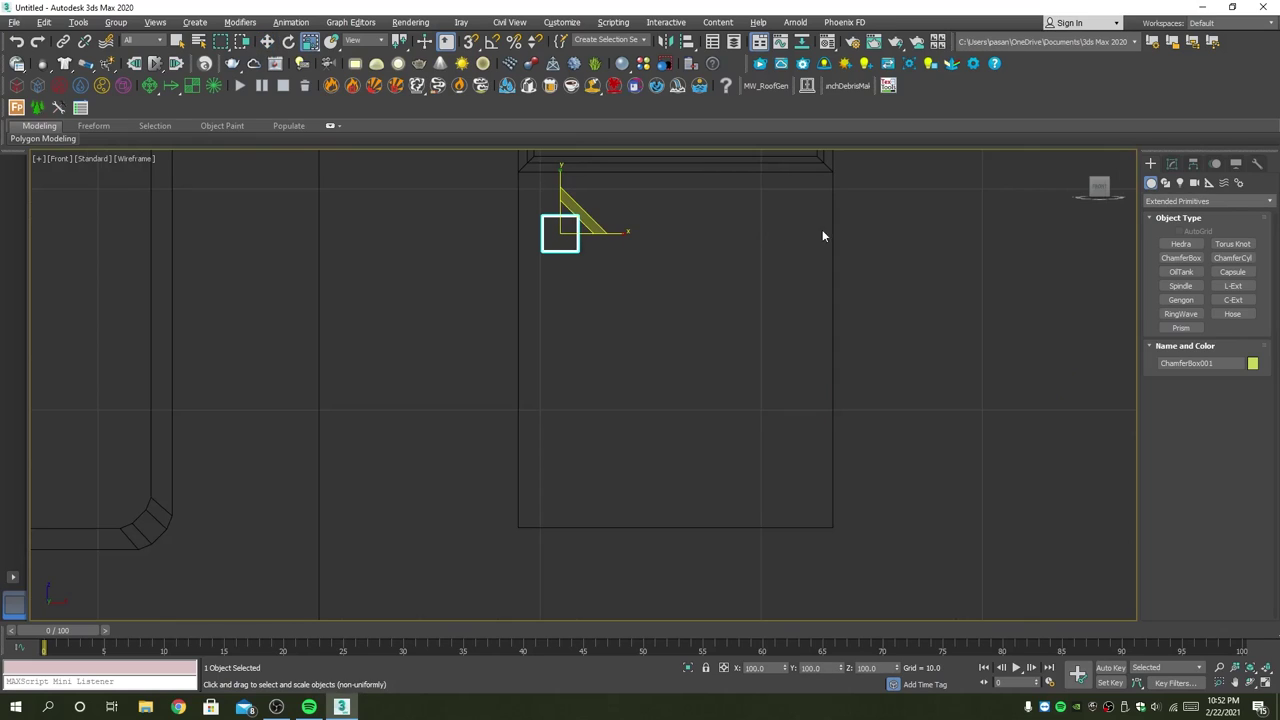
pyautogui.press('q')
pyautogui.click(1172, 163)
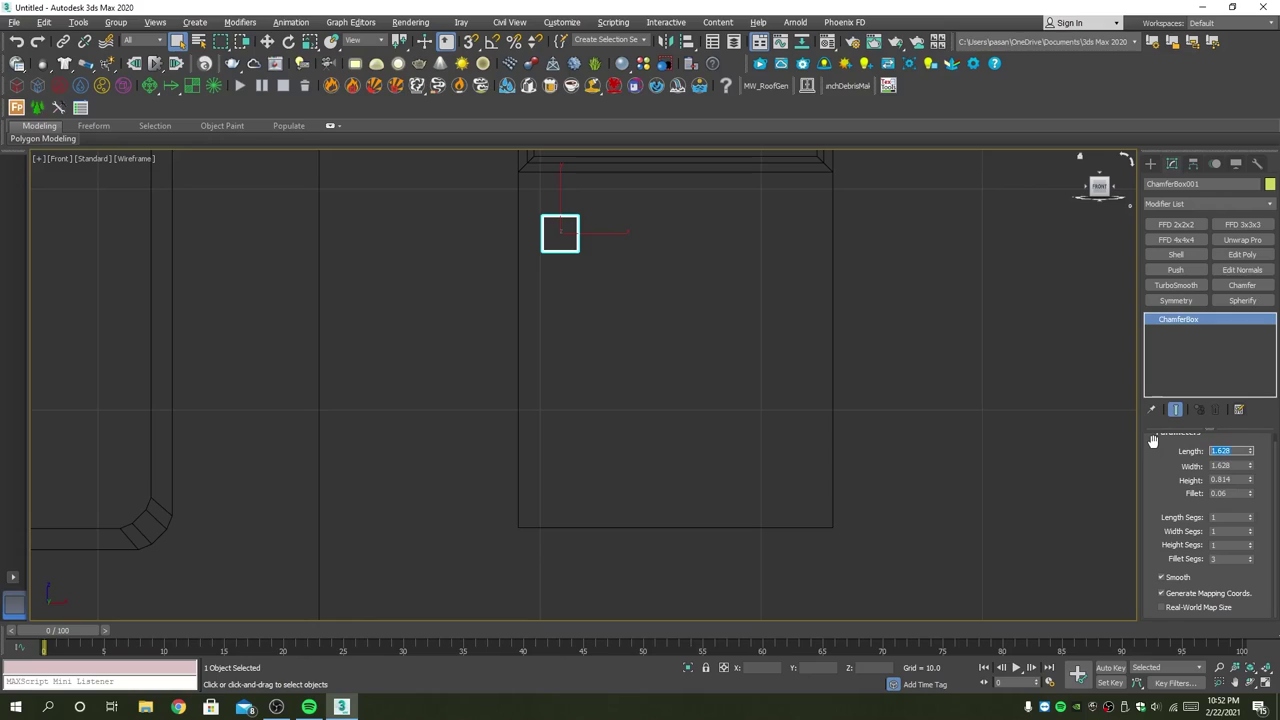
pyautogui.write('2')
pyautogui.press('Tab')
pyautogui.write('2')
pyautogui.press('Tab')
pyautogui.write('1')
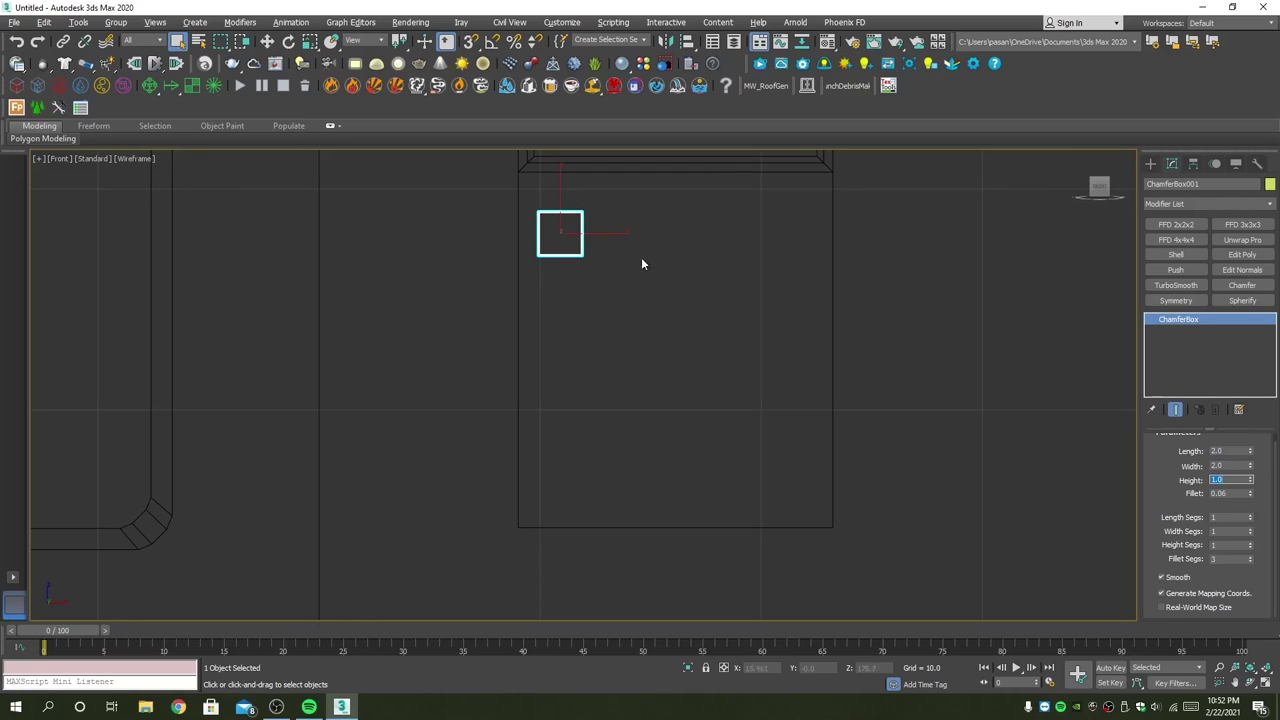
# Step: Nudge the 2.0 × 2.0 key slightly to the right
pyautogui.click(570, 240)
pyautogui.click(583, 240)
pyautogui.press('w')
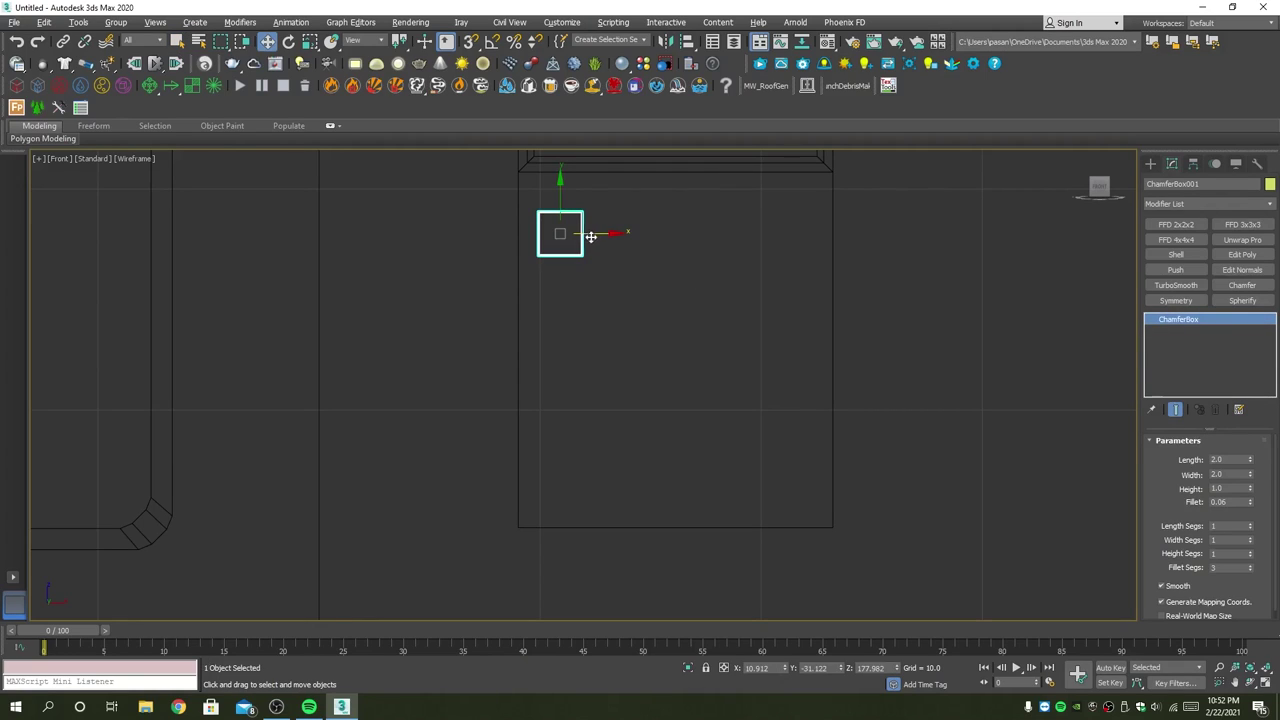
pyautogui.moveTo(599, 233); pyautogui.dragTo(665, 233)
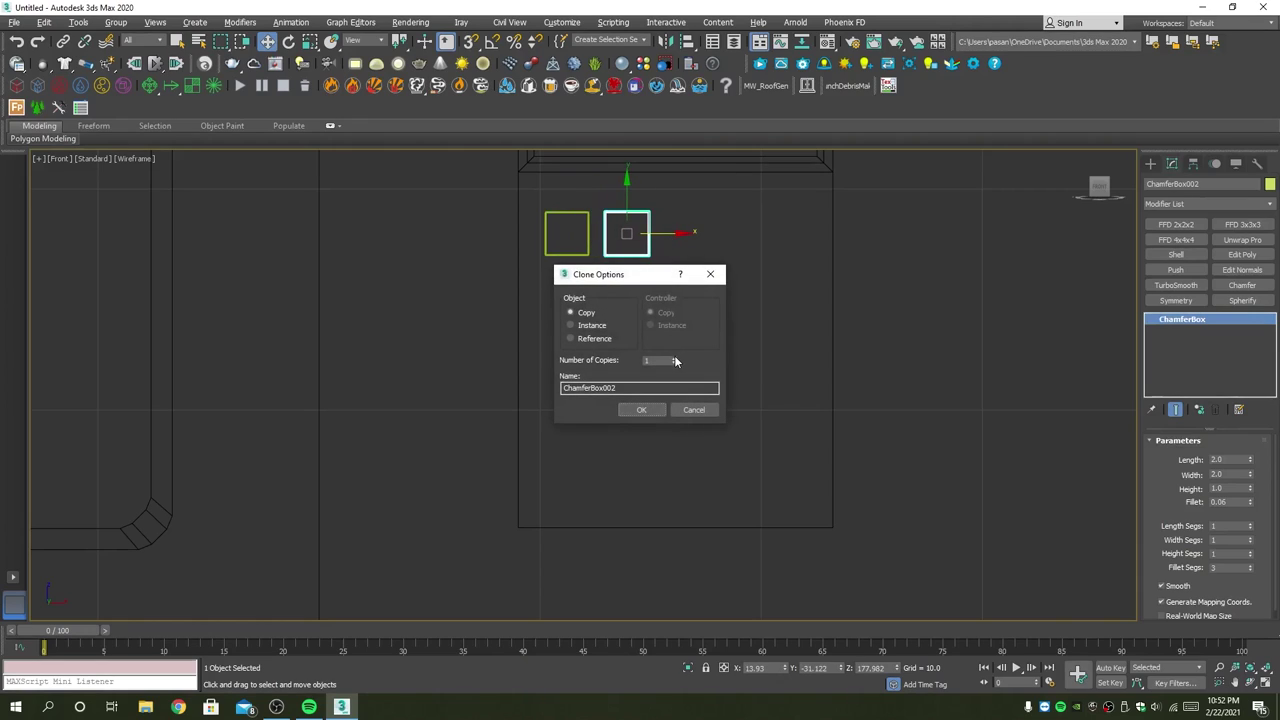
# Step: Clone the key twice to the right, then copy the row of three down twice
pyautogui.click(641, 410)
pyautogui.keyDown('ctrl'); pyautogui.click(623, 255); pyautogui.keyUp('ctrl')
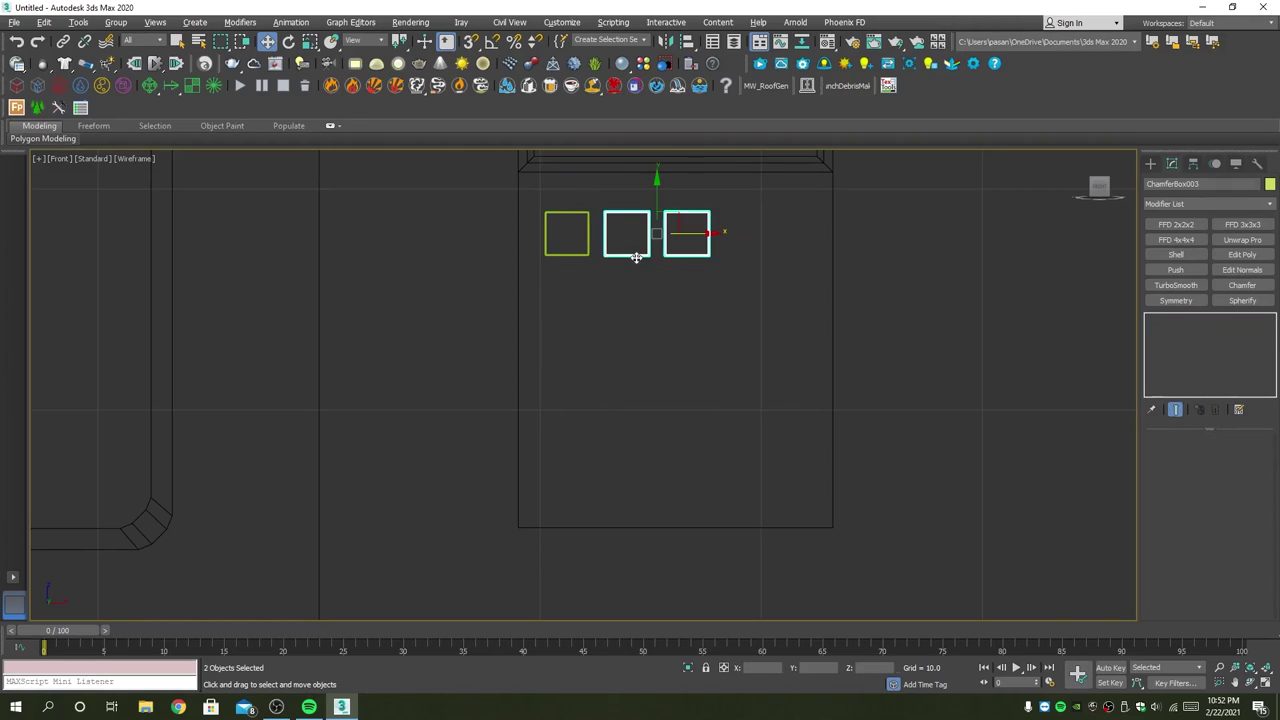
pyautogui.keyDown('ctrl'); pyautogui.click(579, 253); pyautogui.keyUp('ctrl')
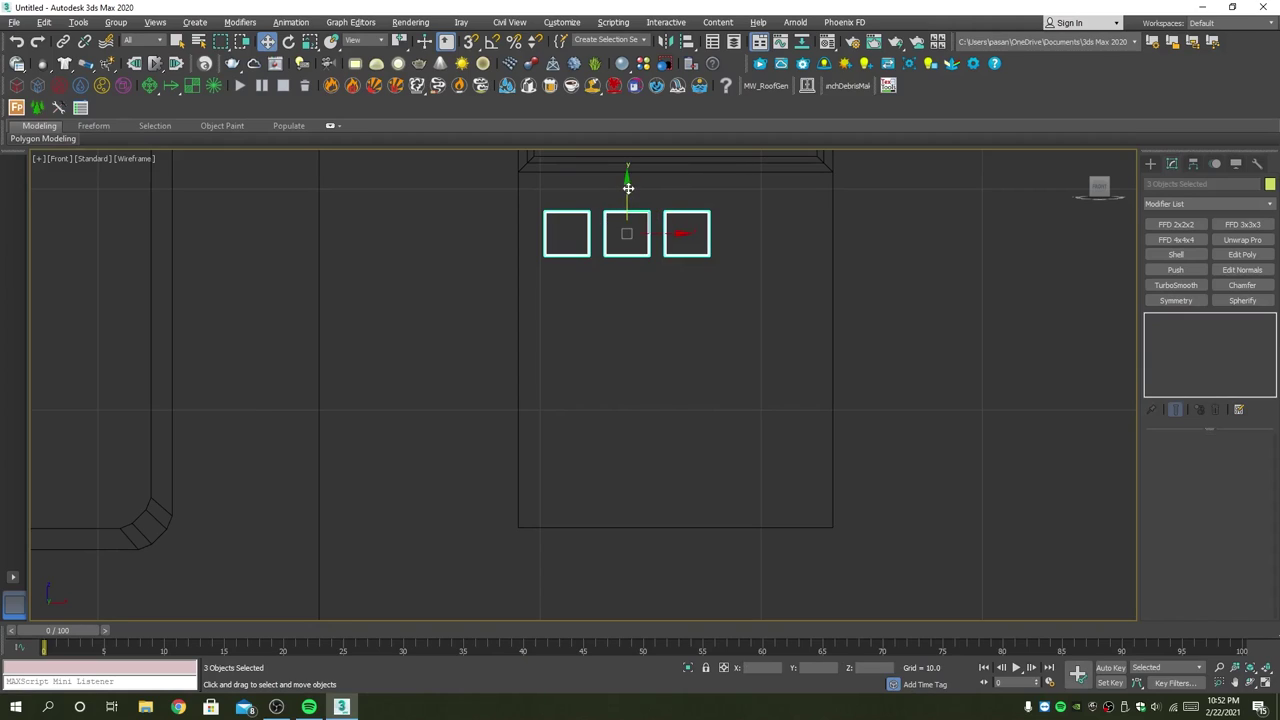
pyautogui.keyDown('shift'); pyautogui.moveTo(628, 188); pyautogui.dragTo(628, 246); pyautogui.keyUp('shift')
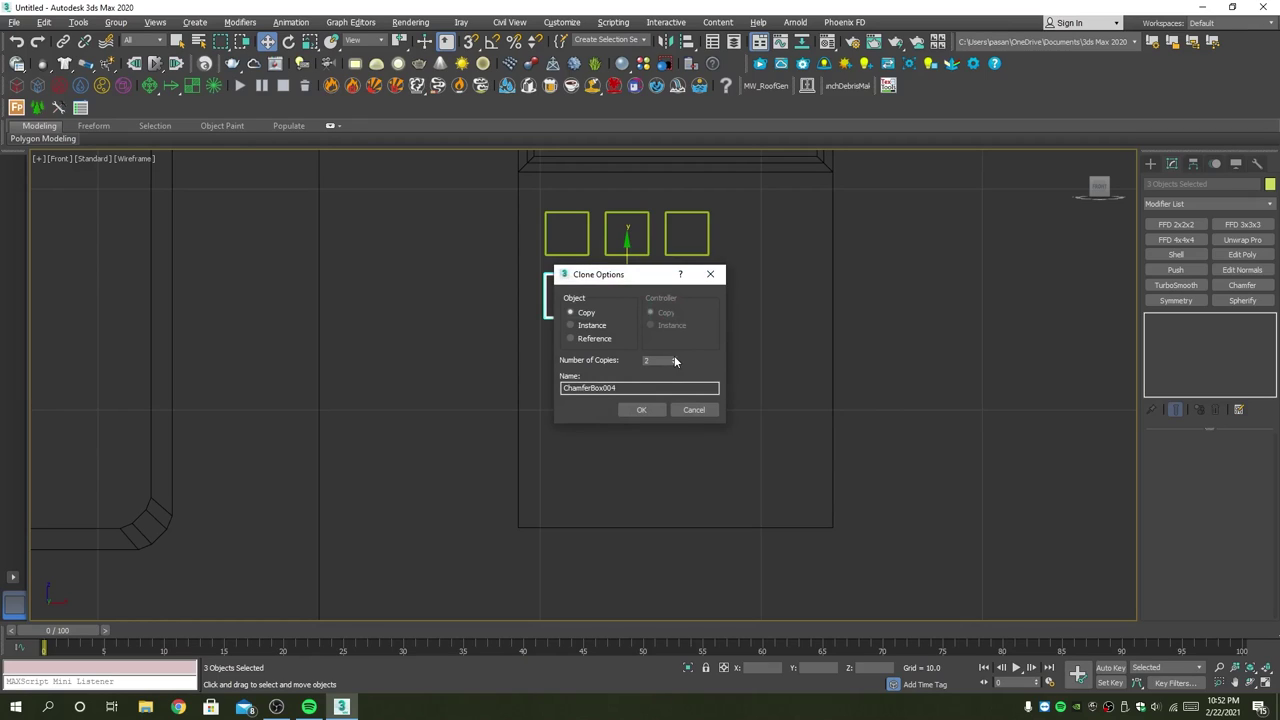
pyautogui.click(641, 410)
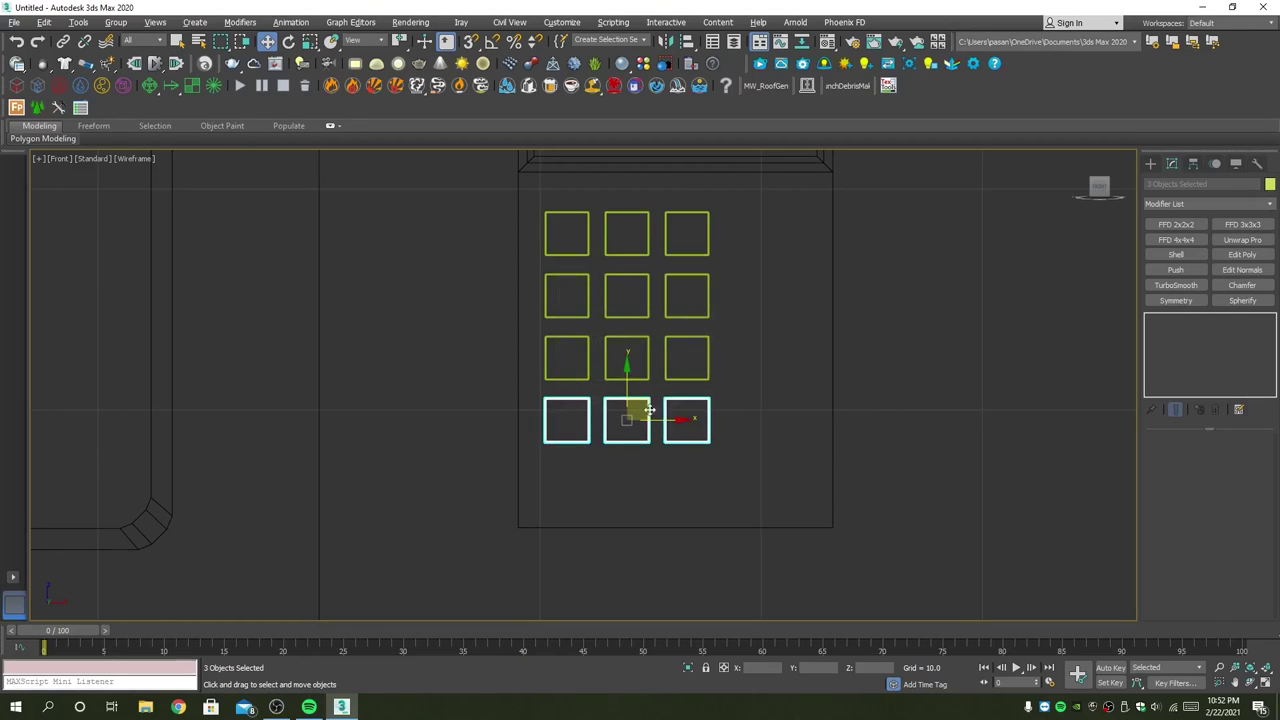
# Step: Select all twelve keys and shift the grid slightly right
pyautogui.scroll(-2, 728, 364)
pyautogui.moveTo(847, 322); pyautogui.dragTo(739, 342, button='middle')
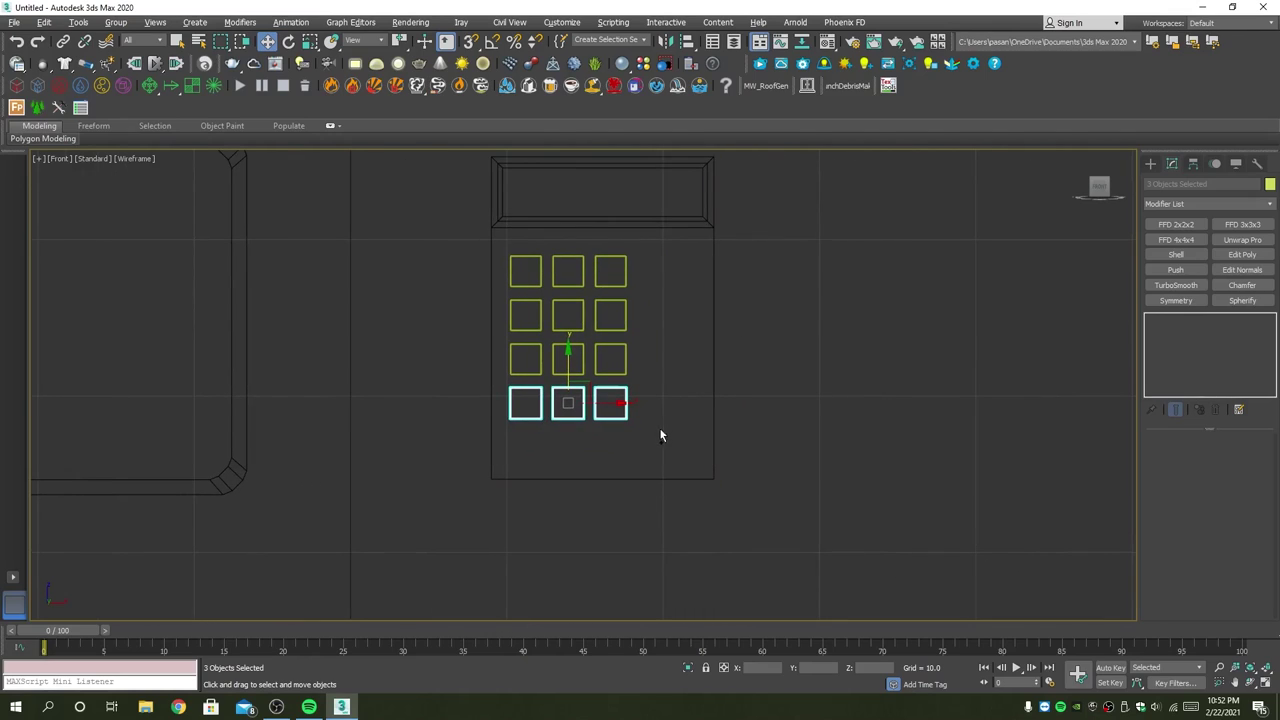
pyautogui.moveTo(648, 429)
pyautogui.mouseDown()
pyautogui.moveTo(516, 268)
pyautogui.moveTo(576, 311)
pyautogui.mouseUp()
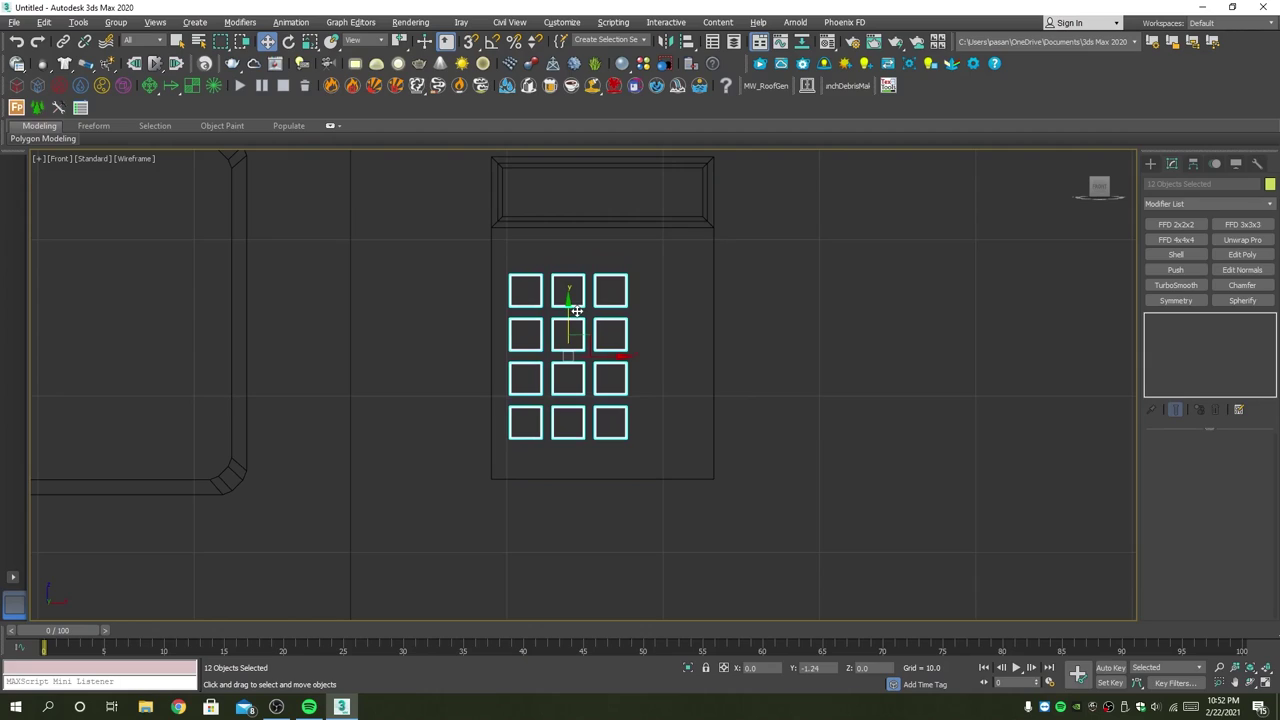
pyautogui.moveTo(620, 356); pyautogui.dragTo(626, 356)
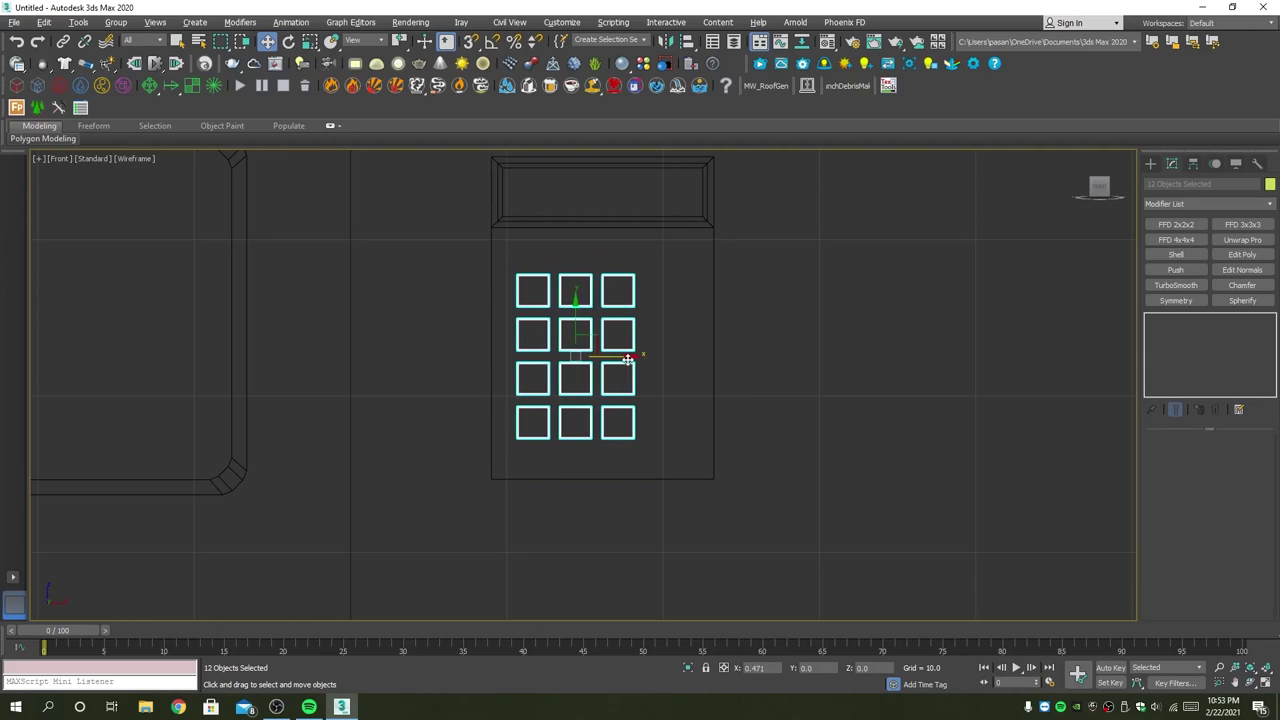
# Step: Copy the top-right key out to the right, slightly apart, to start a fourth column
pyautogui.click(627, 304)
pyautogui.click(630, 308)
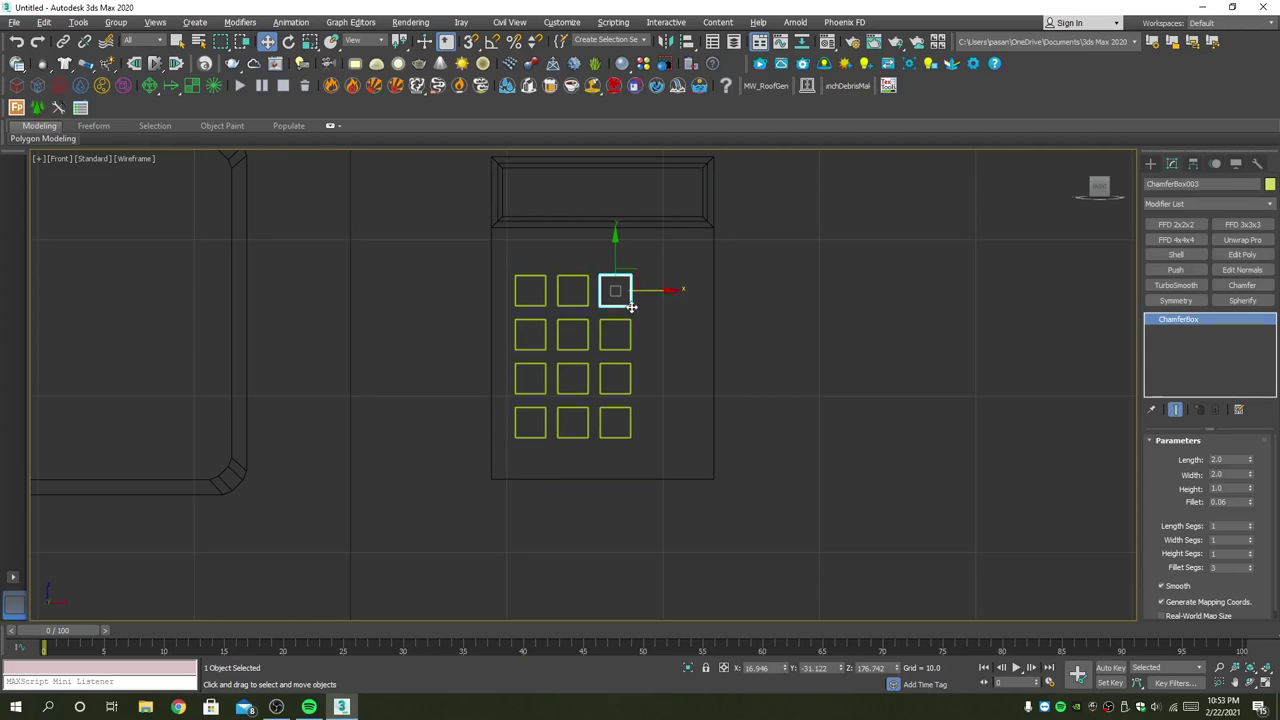
pyautogui.keyDown('shift'); pyautogui.moveTo(658, 290); pyautogui.dragTo(714, 290); pyautogui.keyUp('shift')
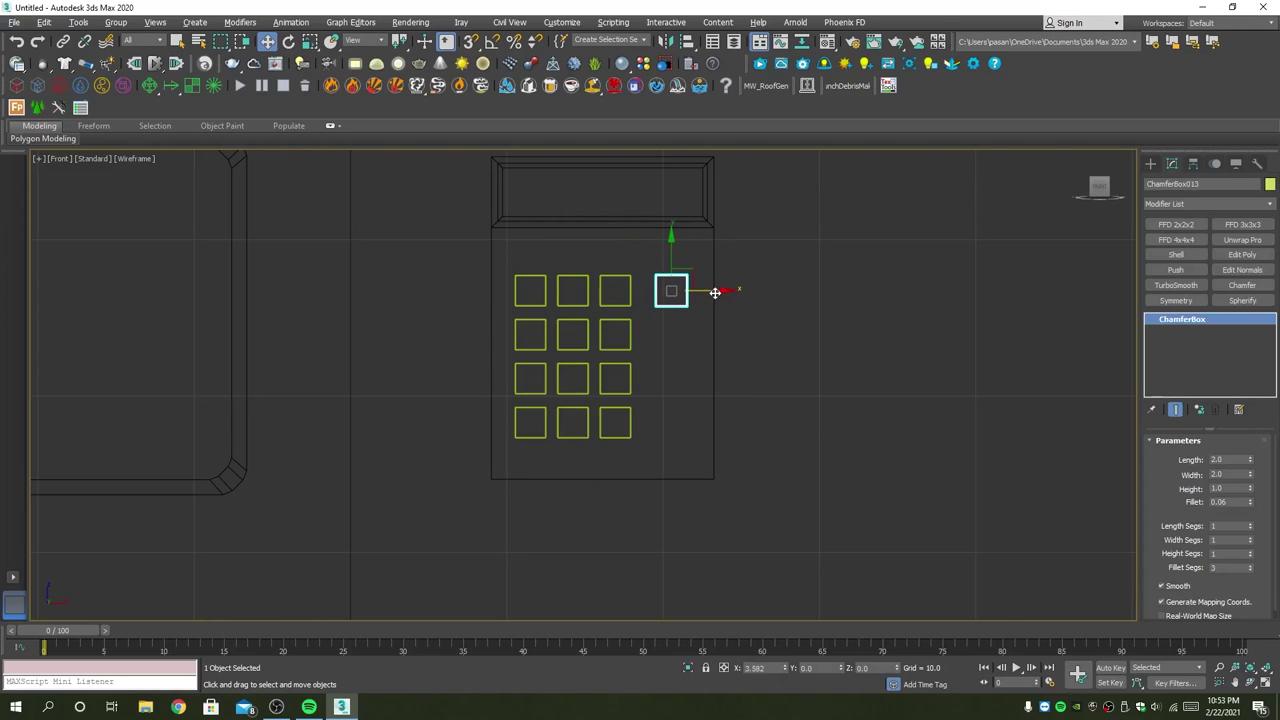
pyautogui.click(643, 409)
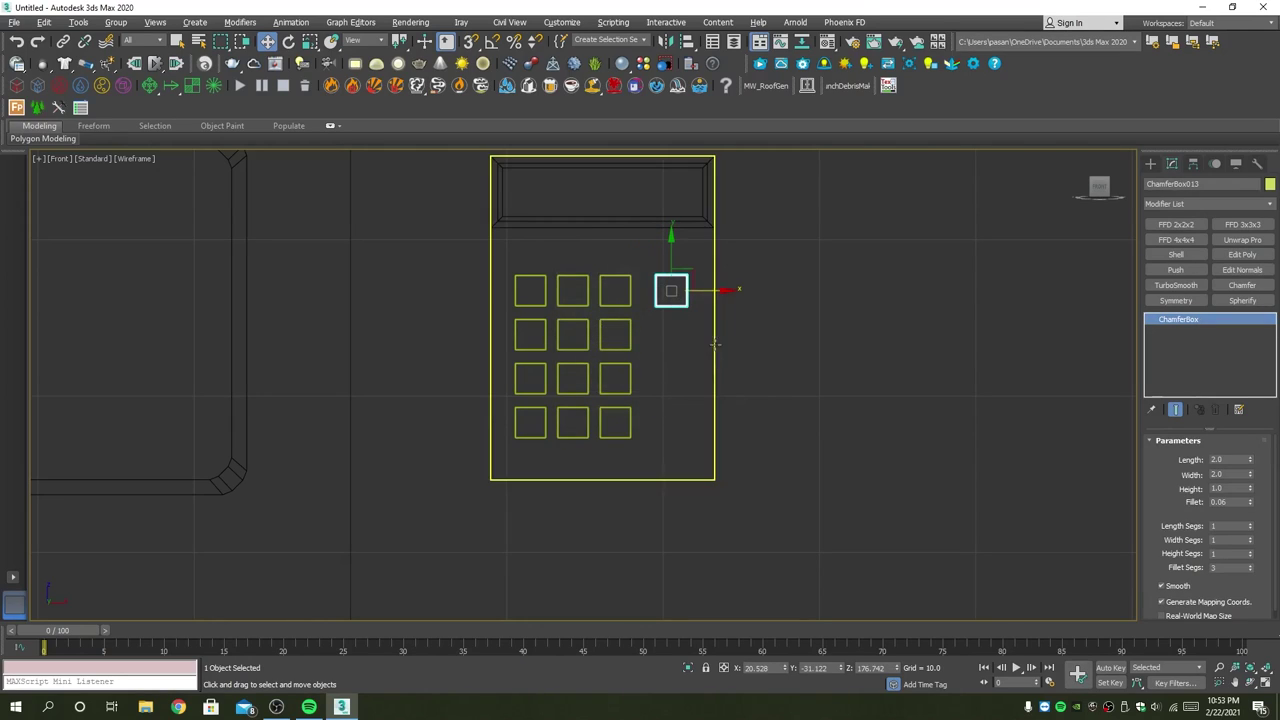
pyautogui.moveTo(674, 252); pyautogui.dragTo(681, 344)
pyautogui.click(654, 413)
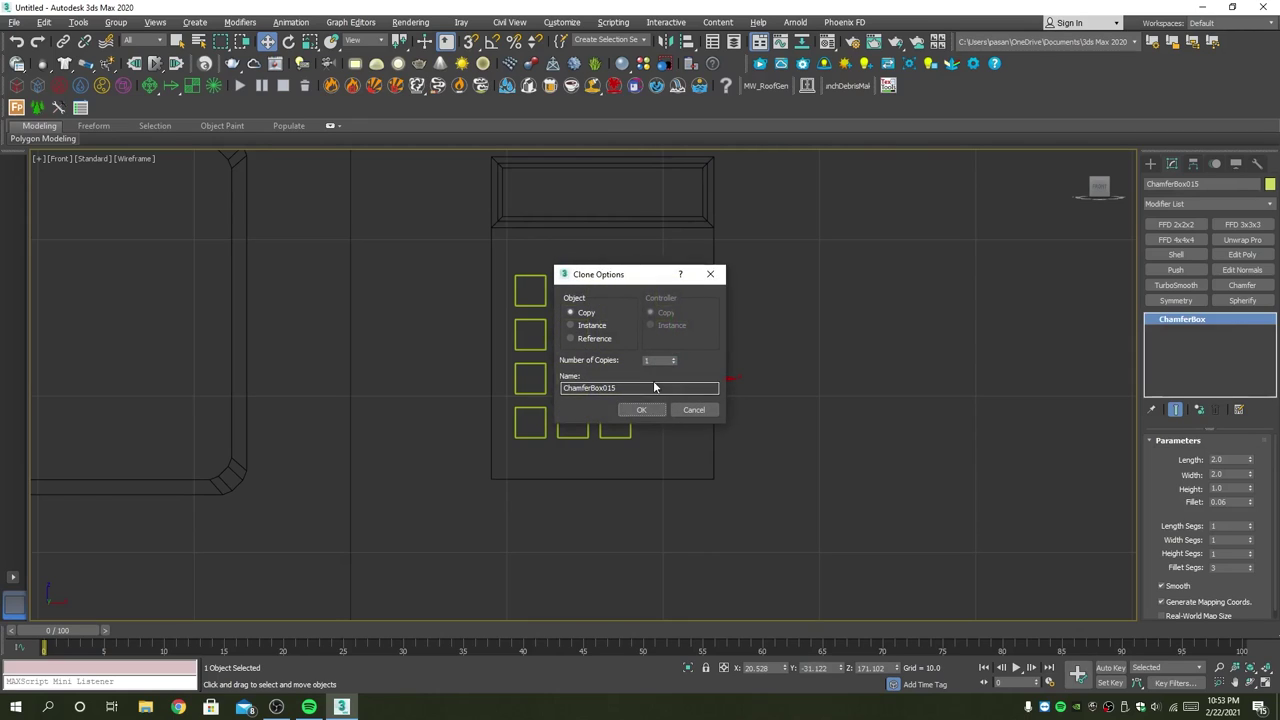
pyautogui.click(643, 410)
# Step: Copy the new key down into the following rows and select the column's keys
pyautogui.keyDown('shift'); pyautogui.moveTo(670, 339); pyautogui.dragTo(683, 389); pyautogui.keyUp('shift')
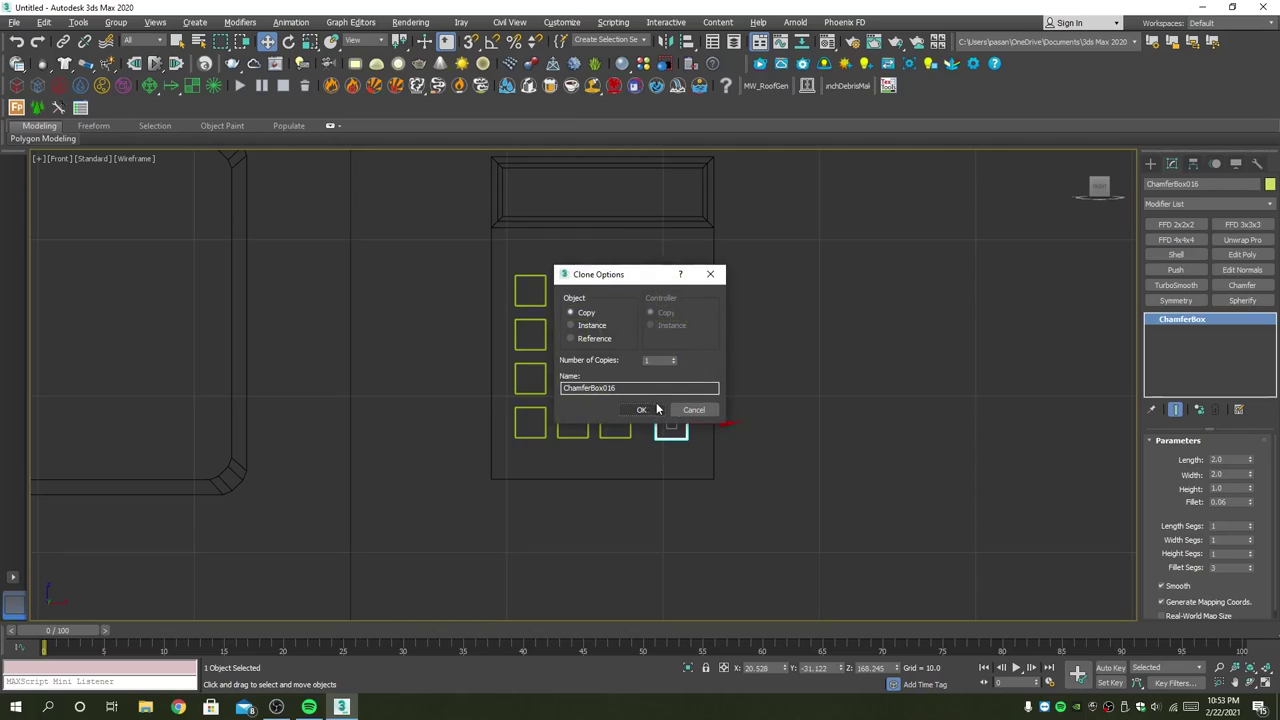
pyautogui.click(656, 410)
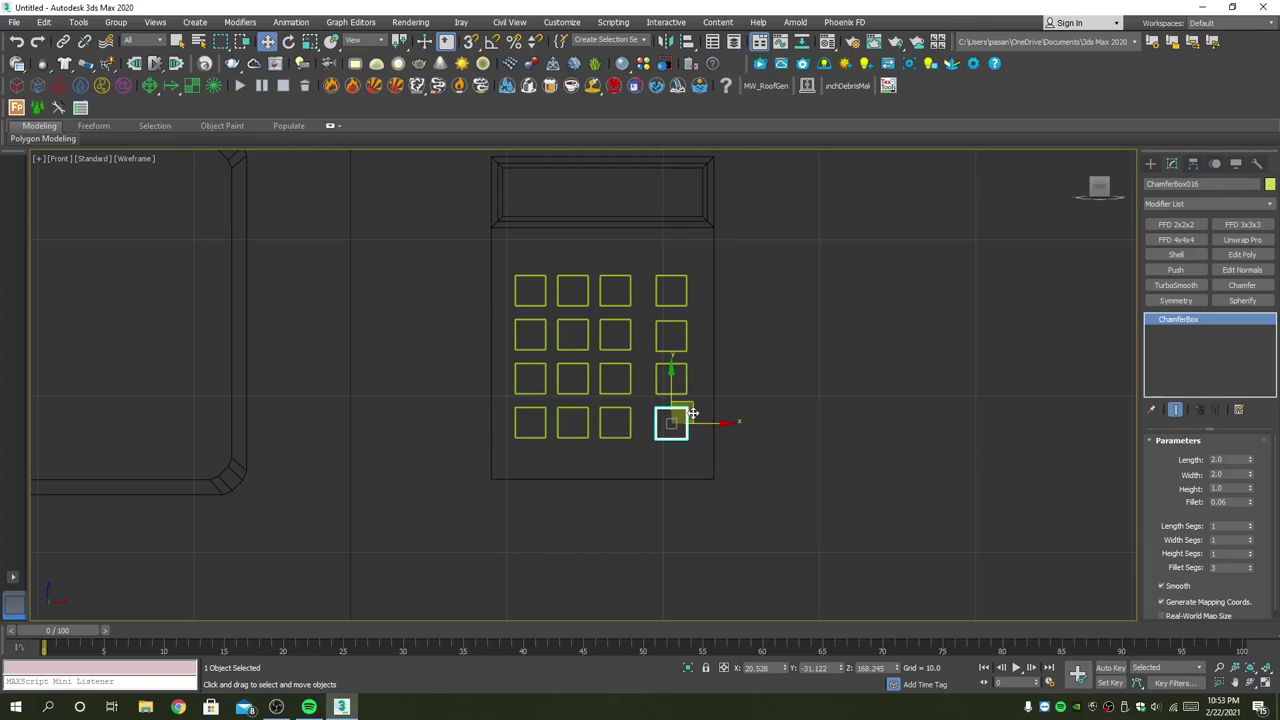
pyautogui.keyDown('ctrl'); pyautogui.click(683, 378); pyautogui.keyUp('ctrl')
pyautogui.keyDown('ctrl'); pyautogui.click(680, 337); pyautogui.keyUp('ctrl')
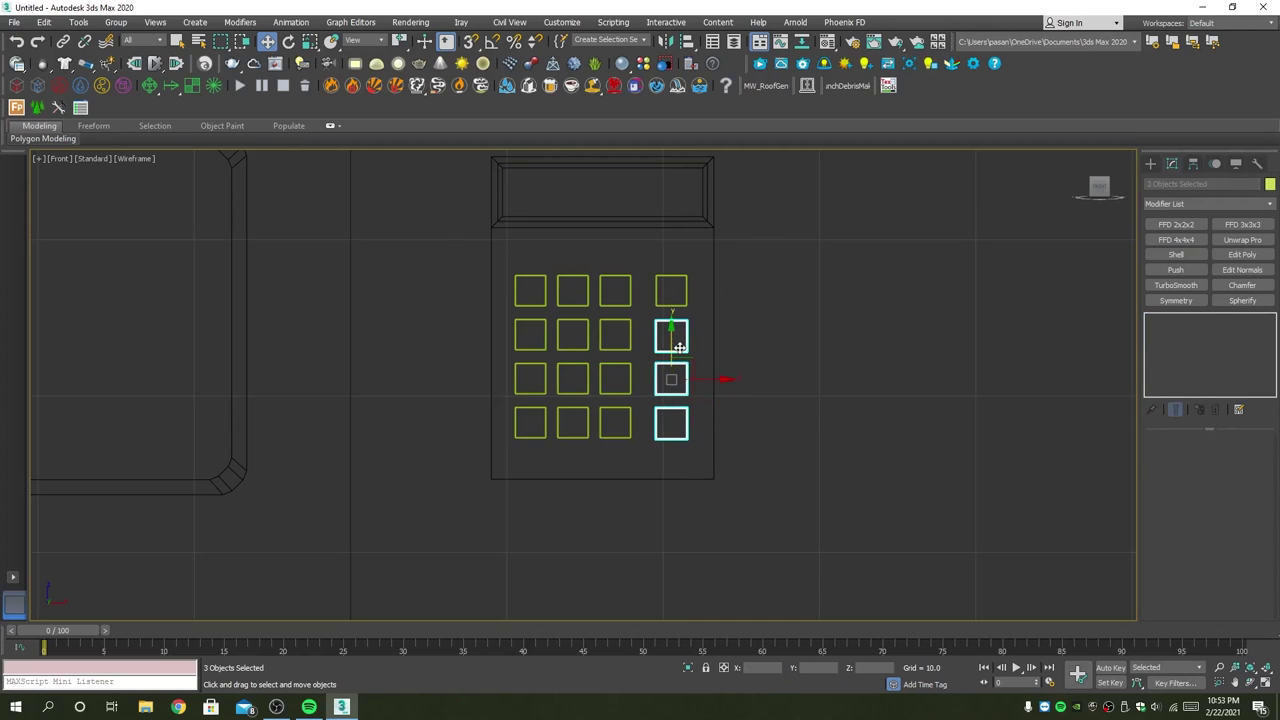
# Step: Switch to the Perspective view and select all 20 cabinet parts
pyautogui.click(772, 407)
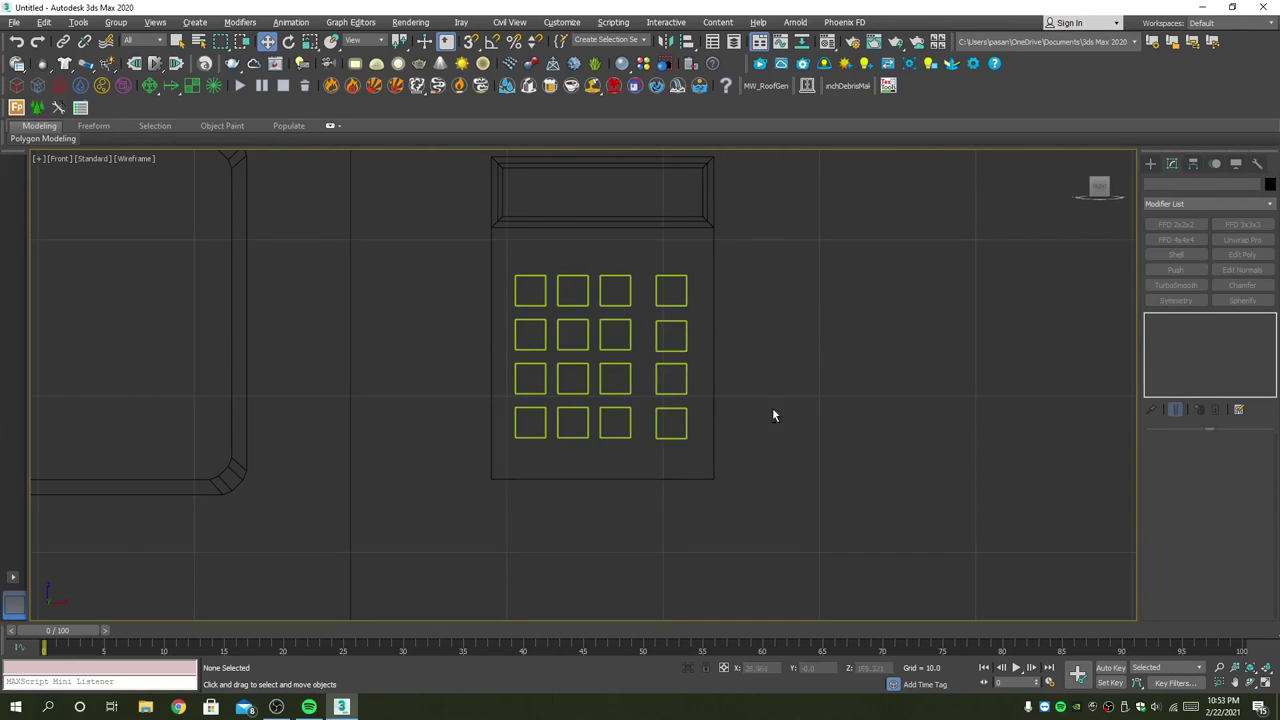
pyautogui.press('p')
pyautogui.scroll(-3, 931, 503)
pyautogui.scroll(-3, 937, 491)
pyautogui.scroll(-3, 903, 429)
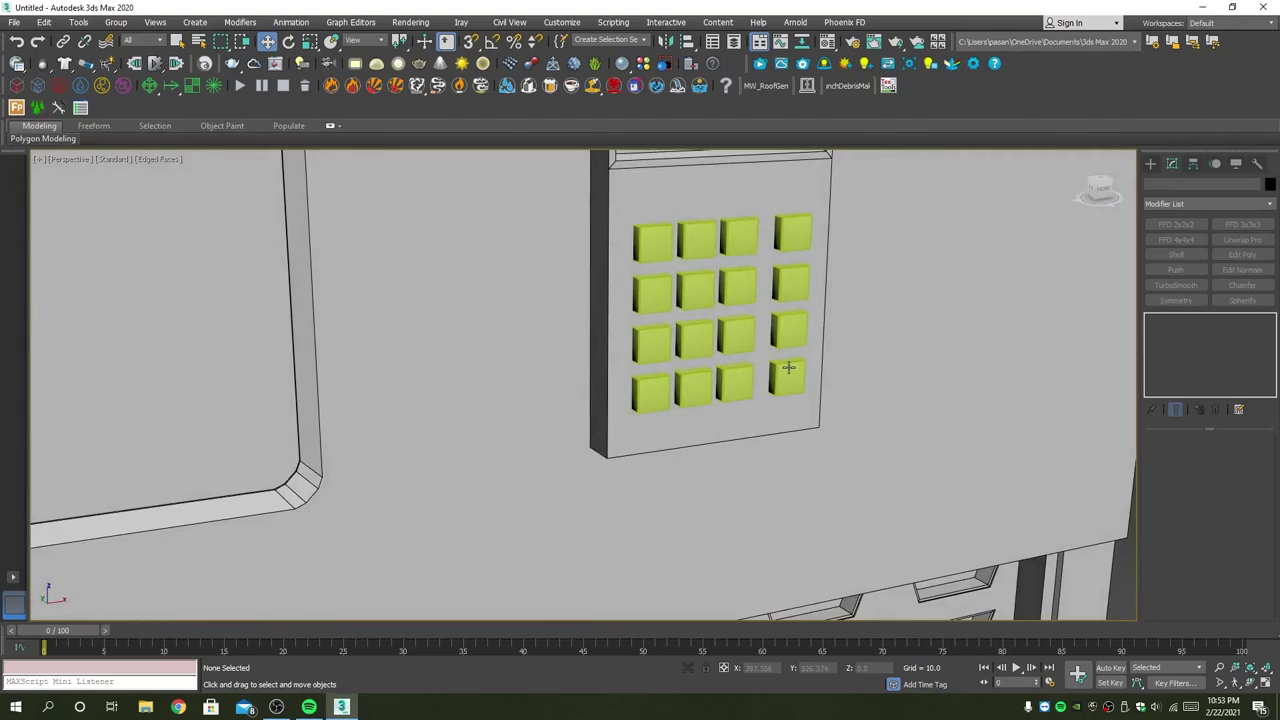
pyautogui.scroll(-3, 786, 371)
pyautogui.scroll(-5, 786, 367)
pyautogui.scroll(3, 800, 395)
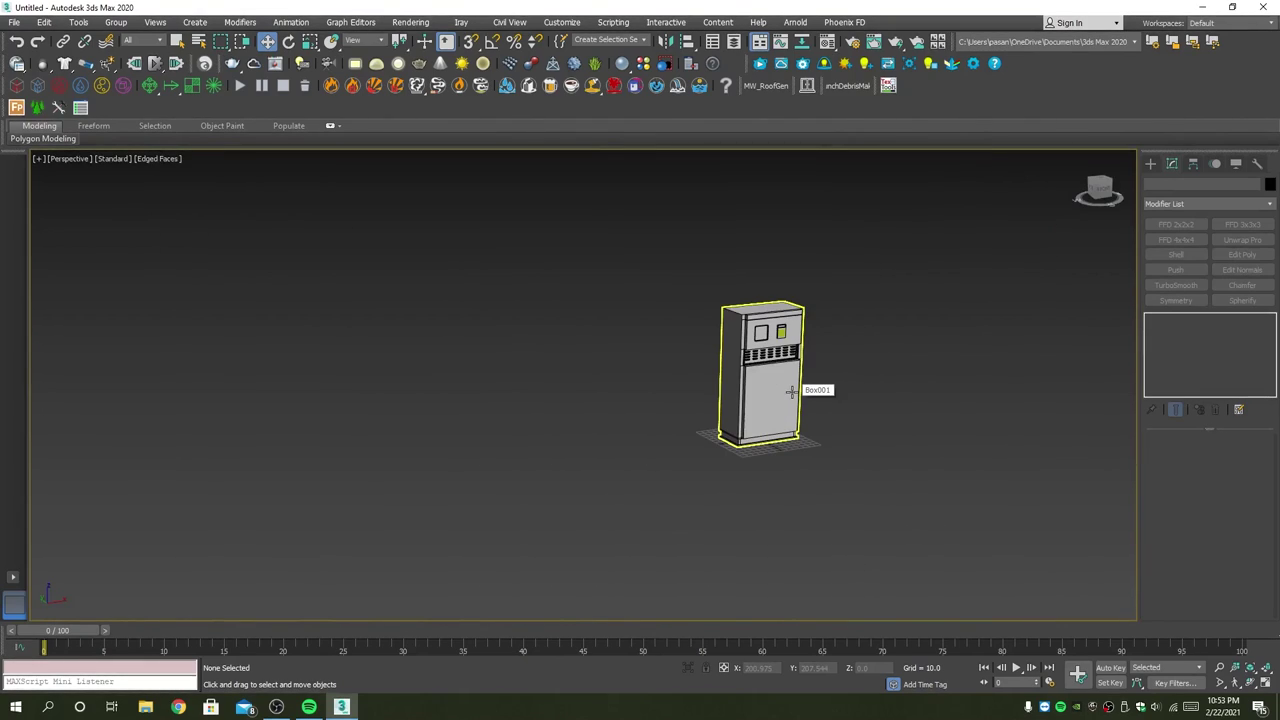
pyautogui.scroll(3, 791, 391)
pyautogui.click(791, 391)
# Step: Give the selected parts a uniform light grey object colour
pyautogui.press('m')
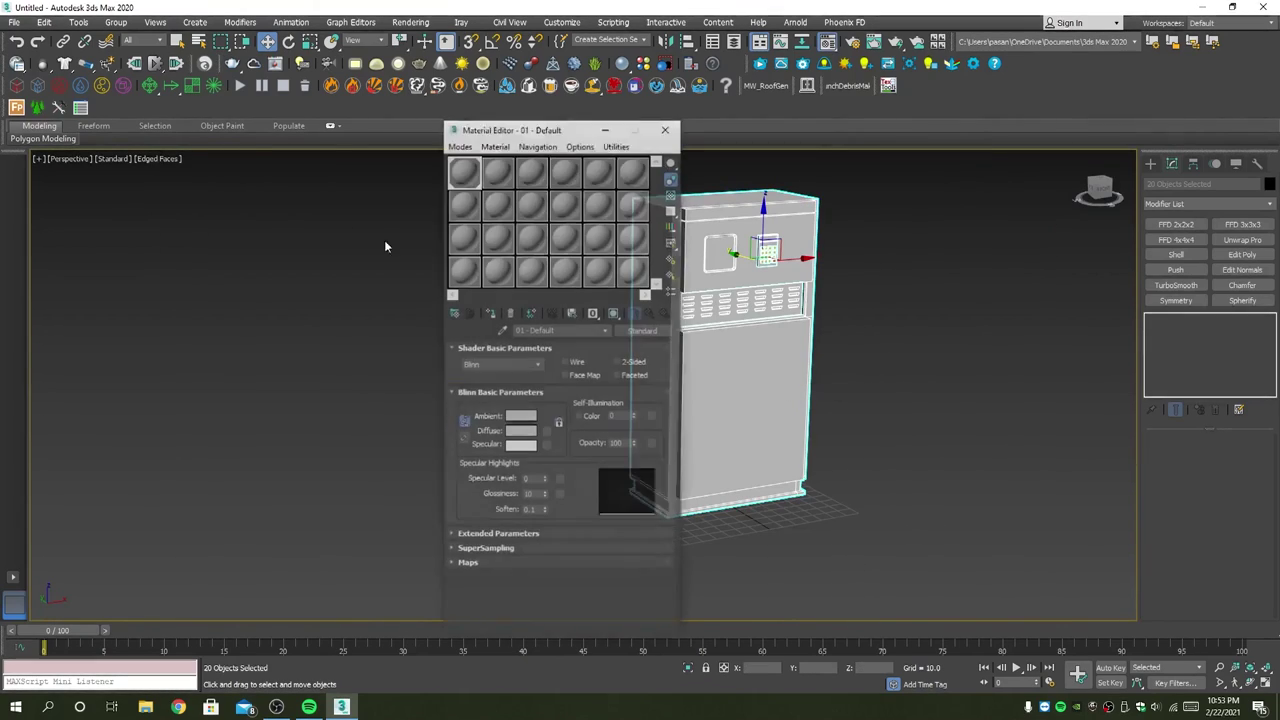
pyautogui.click(666, 127)
pyautogui.scroll(2, 1123, 260)
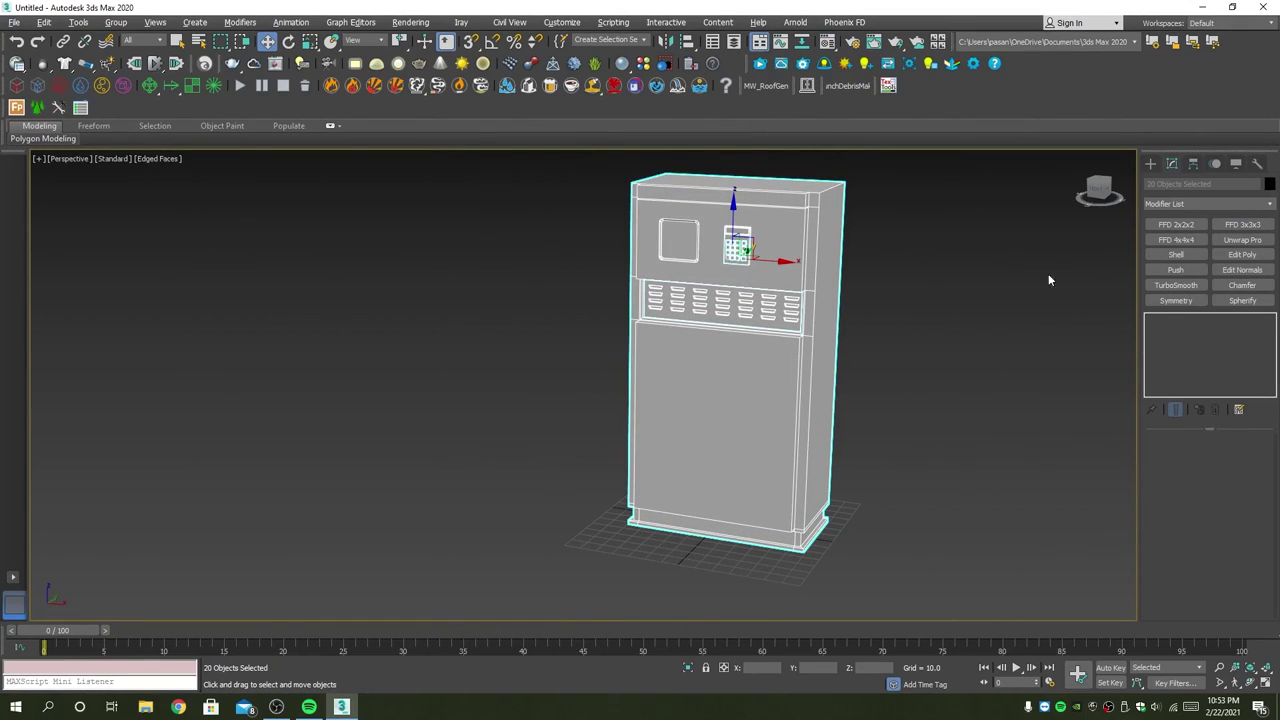
pyautogui.click(1269, 183)
pyautogui.click(707, 425)
pyautogui.click(910, 415)
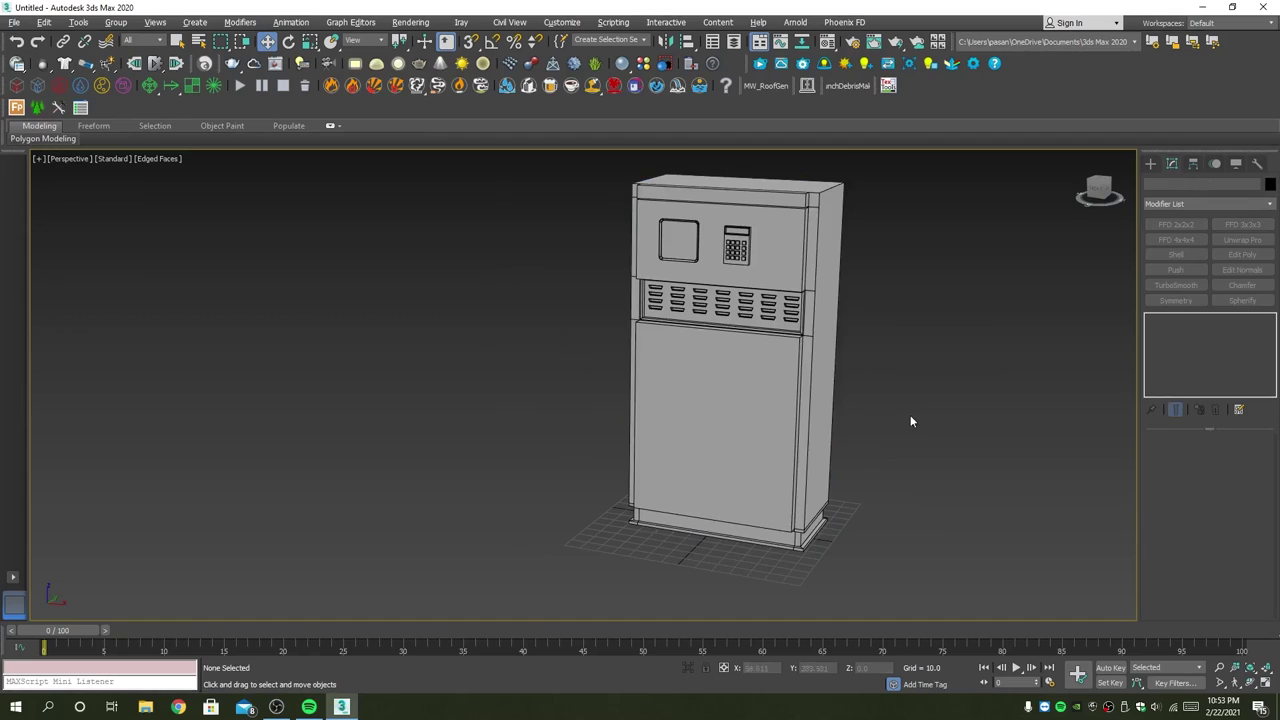
pyautogui.moveTo(910, 415)
pyautogui.keyDown('alt'); pyautogui.mouseDown(button='middle')
pyautogui.moveTo(774, 406)
pyautogui.moveTo(683, 330)
pyautogui.moveTo(611, 391)
pyautogui.moveTo(614, 410)
pyautogui.moveTo(606, 391)
pyautogui.moveTo(646, 406)
pyautogui.mouseUp(button='middle'); pyautogui.keyUp('alt')
pyautogui.scroll(2, 683, 330)
pyautogui.scroll(-1, 680, 330)
# Step: Draw a tall Standard Primitives Plane in the maximized Left viewport
pyautogui.hotkey('alt', 'w')
pyautogui.click(428, 449)
pyautogui.hotkey('alt', 'w')
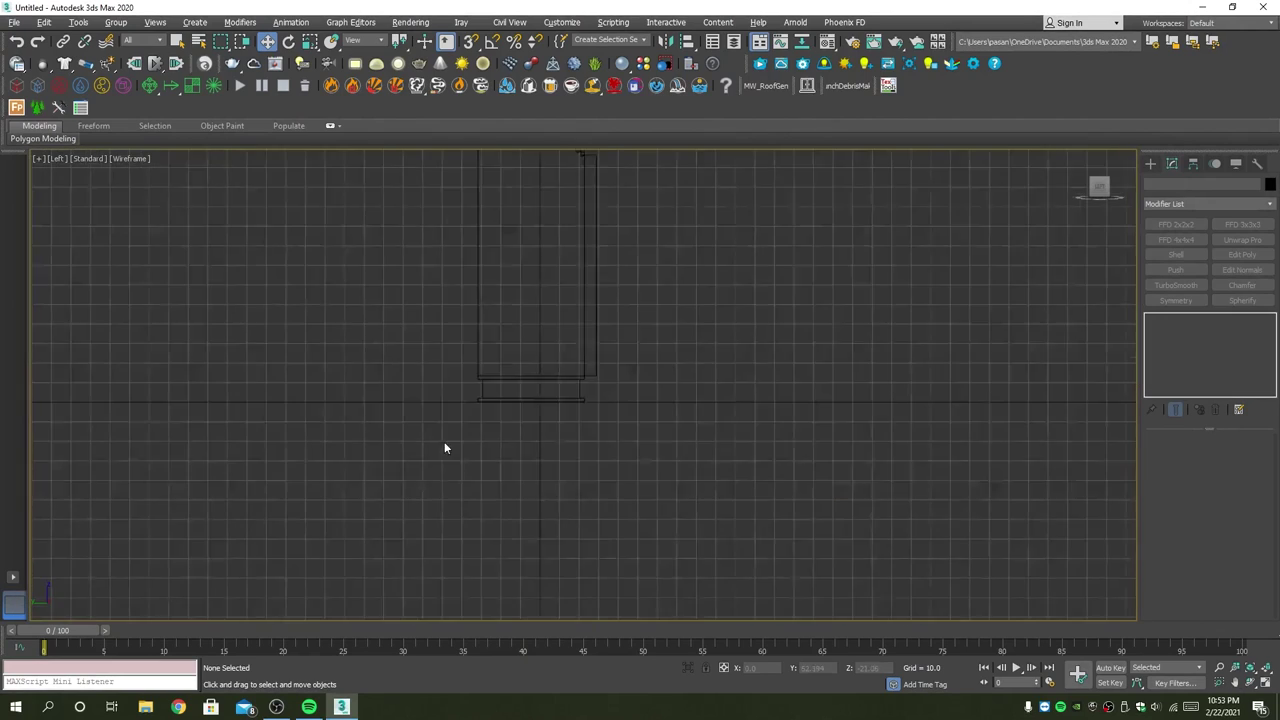
pyautogui.scroll(-2, 444, 441)
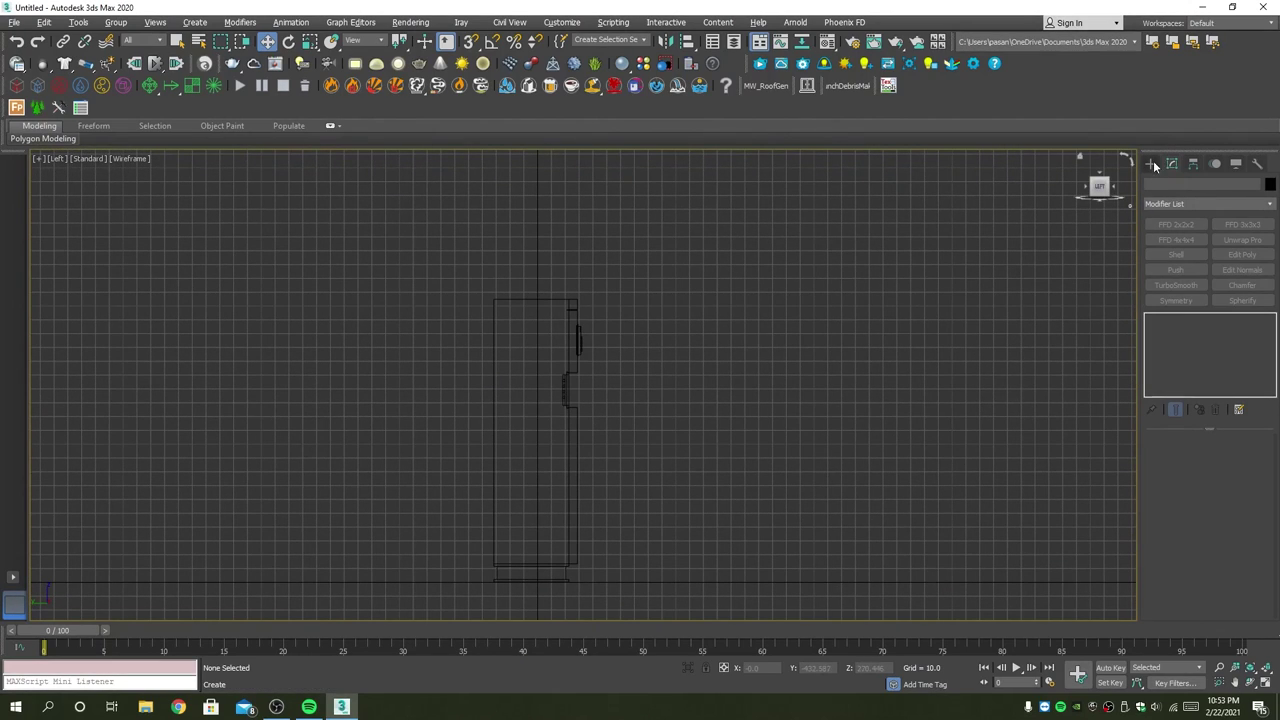
pyautogui.click(1150, 163)
pyautogui.click(1160, 201)
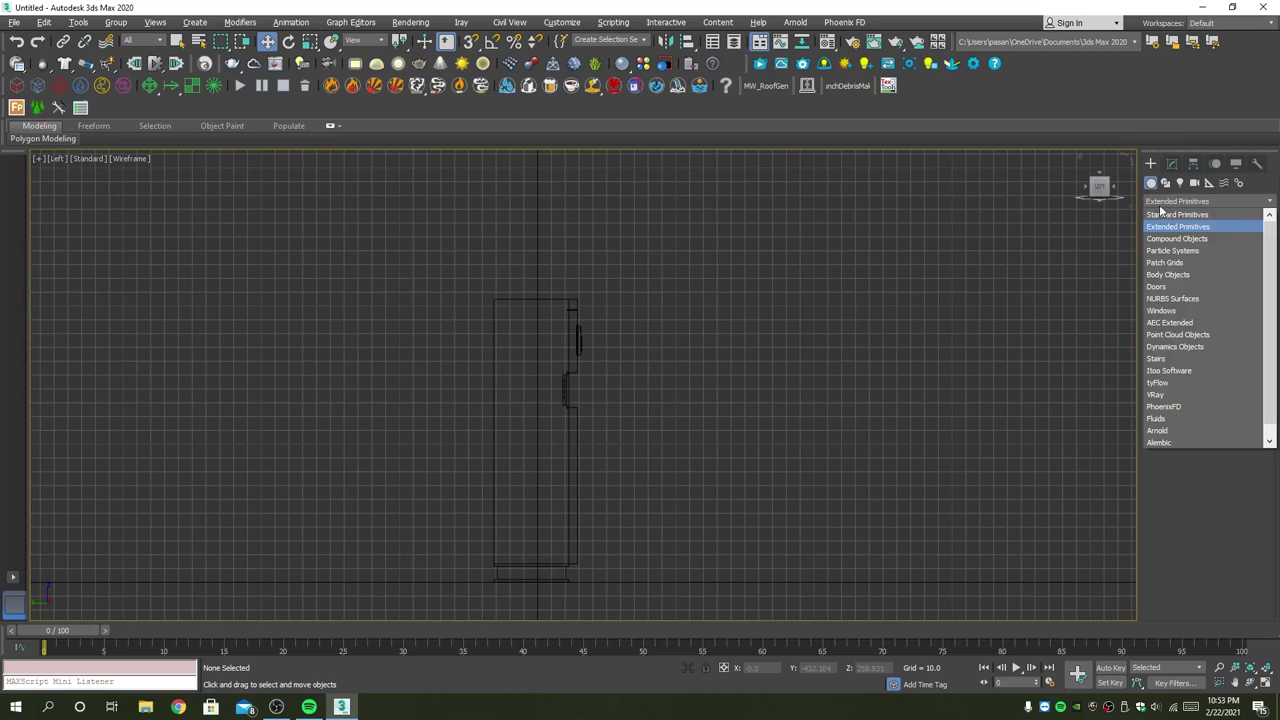
pyautogui.click(1160, 201)
pyautogui.click(1160, 201)
pyautogui.click(1167, 215)
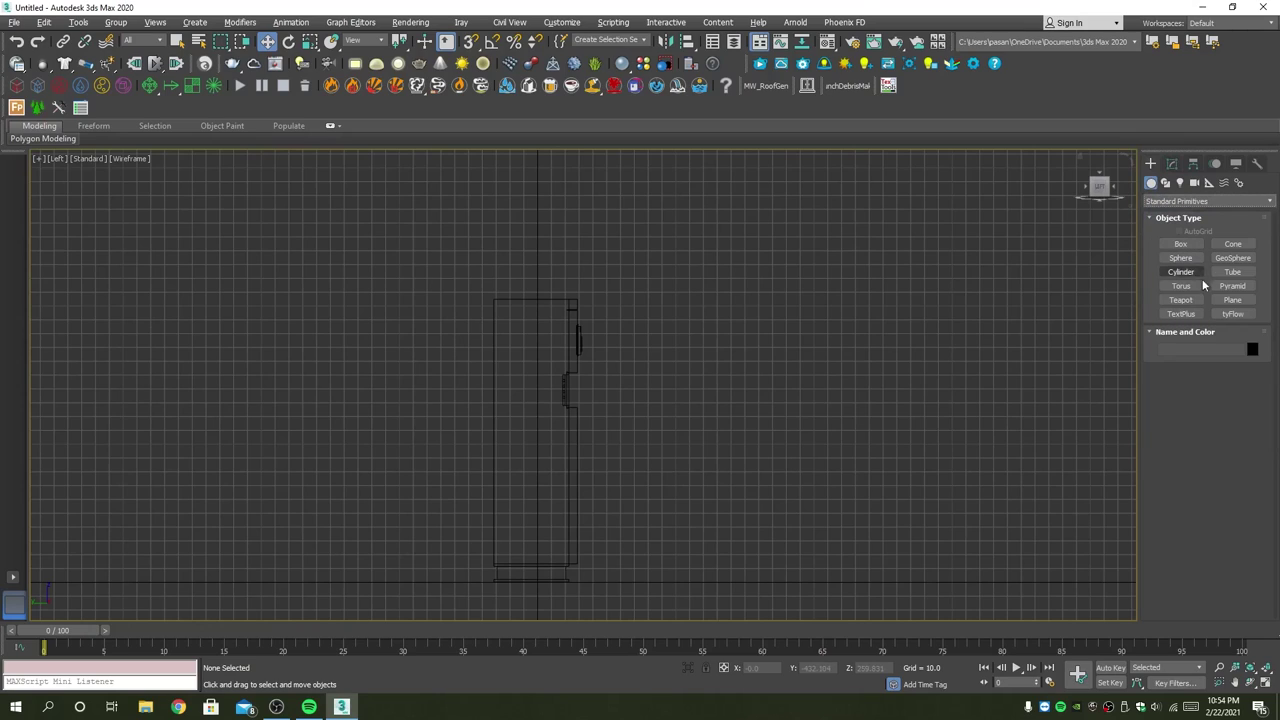
pyautogui.click(1233, 300)
pyautogui.scroll(4, 534, 434)
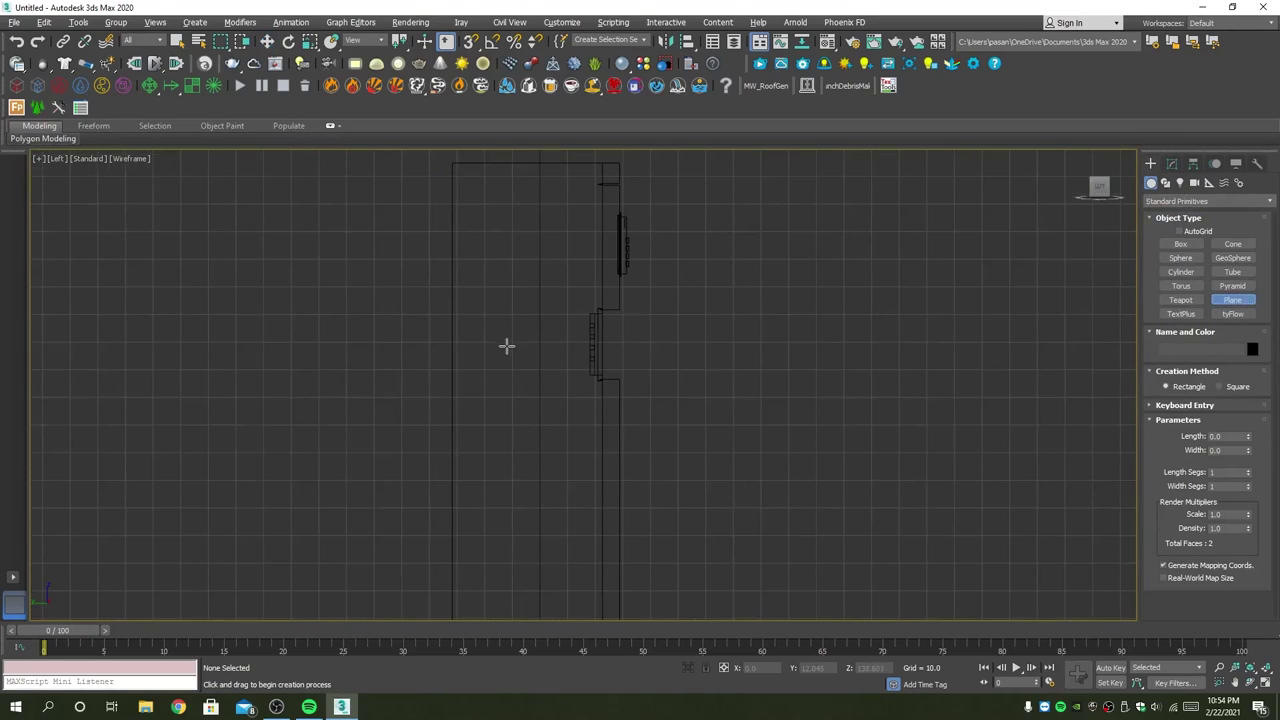
pyautogui.moveTo(506, 339); pyautogui.dragTo(558, 456)
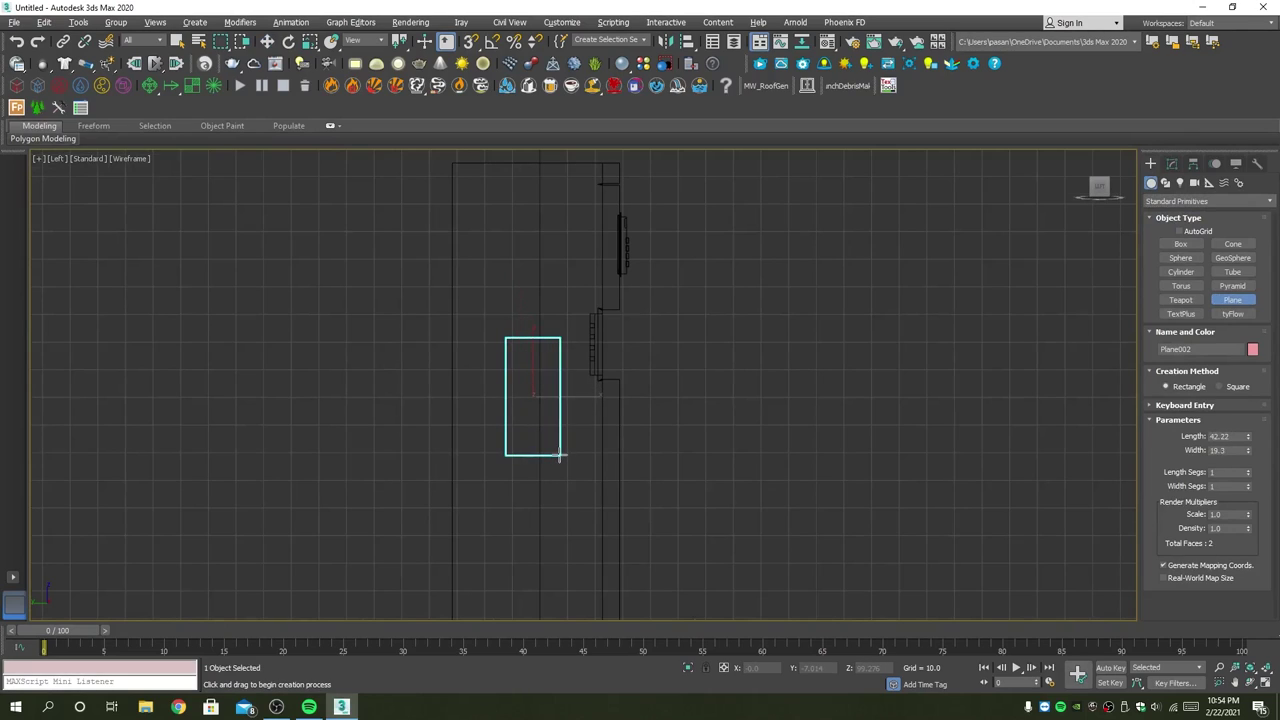
# Step: Move the new plane onto the cabinet's side panel in Perspective
pyautogui.hotkey('alt', 'w')
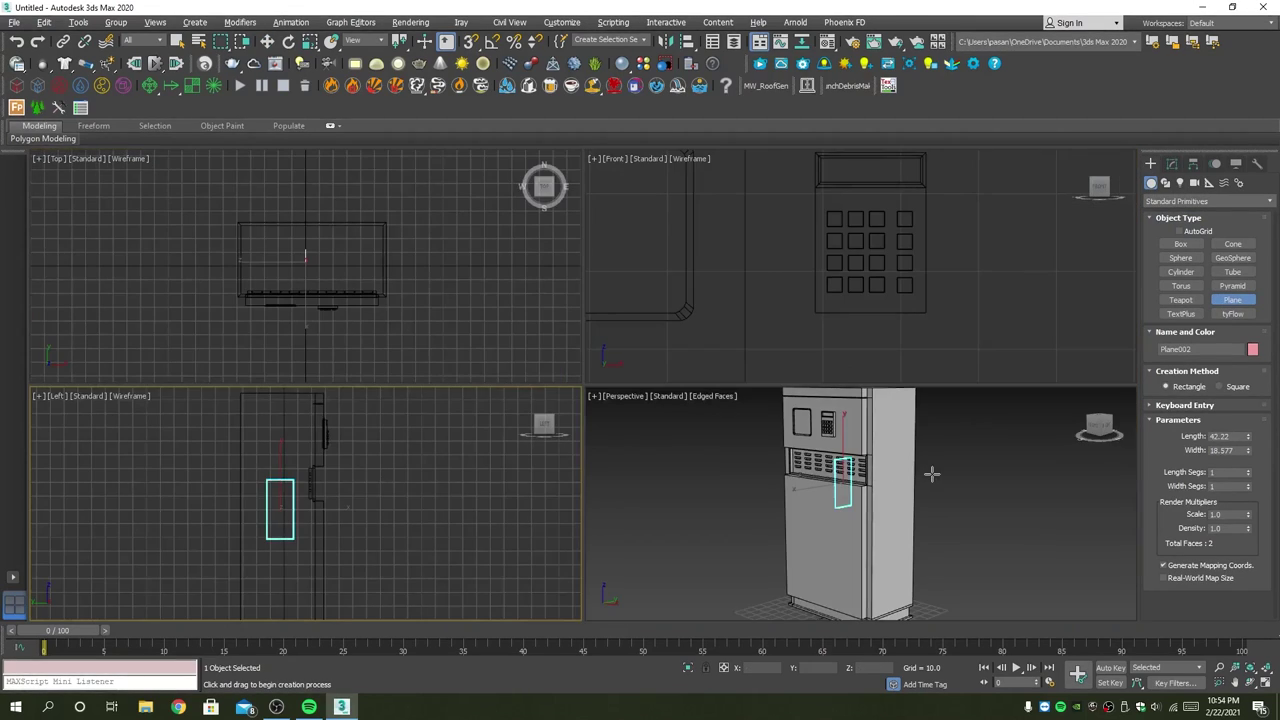
pyautogui.hotkey('alt', 'w')
pyautogui.press('w')
pyautogui.moveTo(585, 350); pyautogui.dragTo(705, 405)
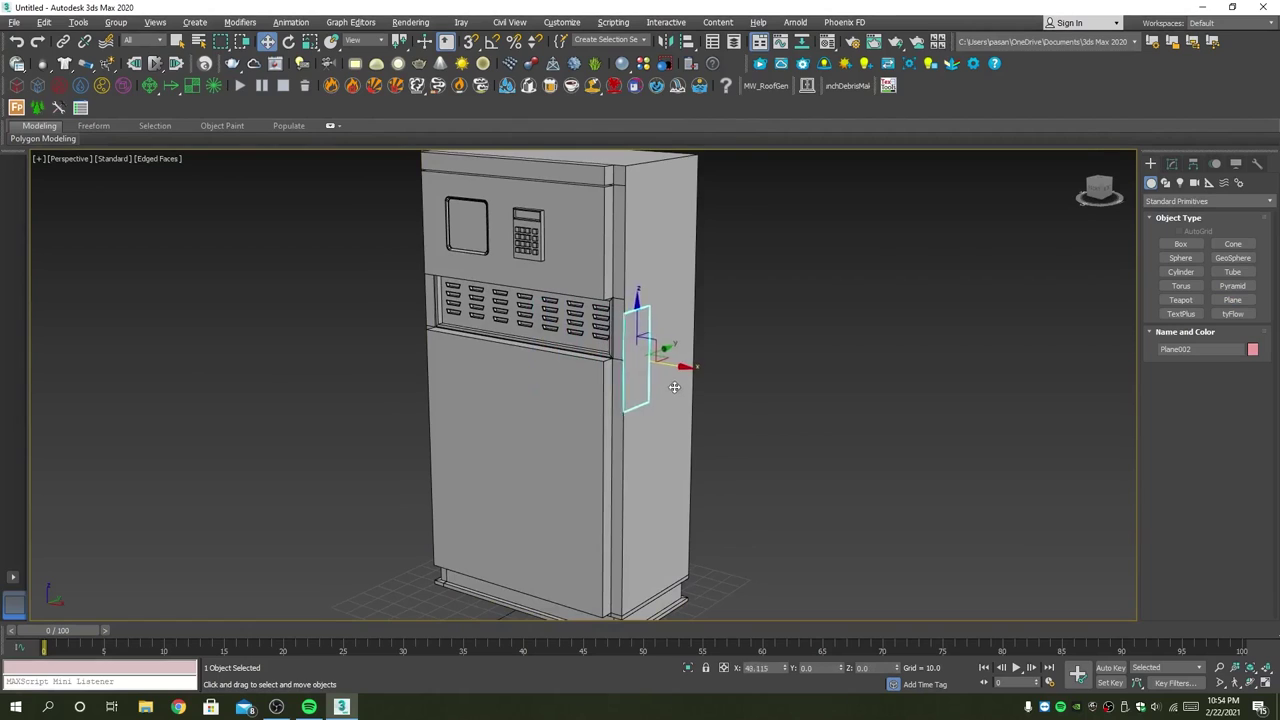
pyautogui.keyDown('alt'); pyautogui.moveTo(705, 405); pyautogui.dragTo(681, 375, button='middle'); pyautogui.keyUp('alt')
pyautogui.scroll(4, 681, 375)
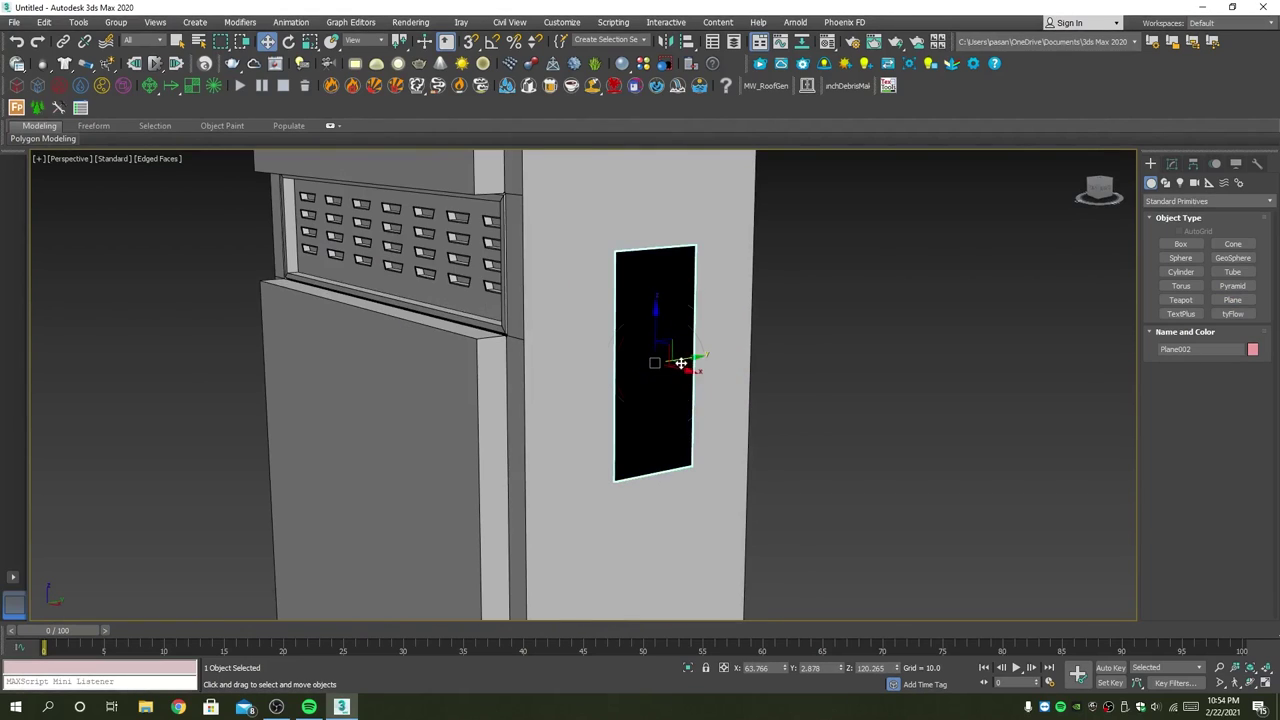
# Step: Rotate the plane 180° about Z and lower it to Z 112.028
pyautogui.press('e')
pyautogui.moveTo(651, 370); pyautogui.dragTo(770, 366)
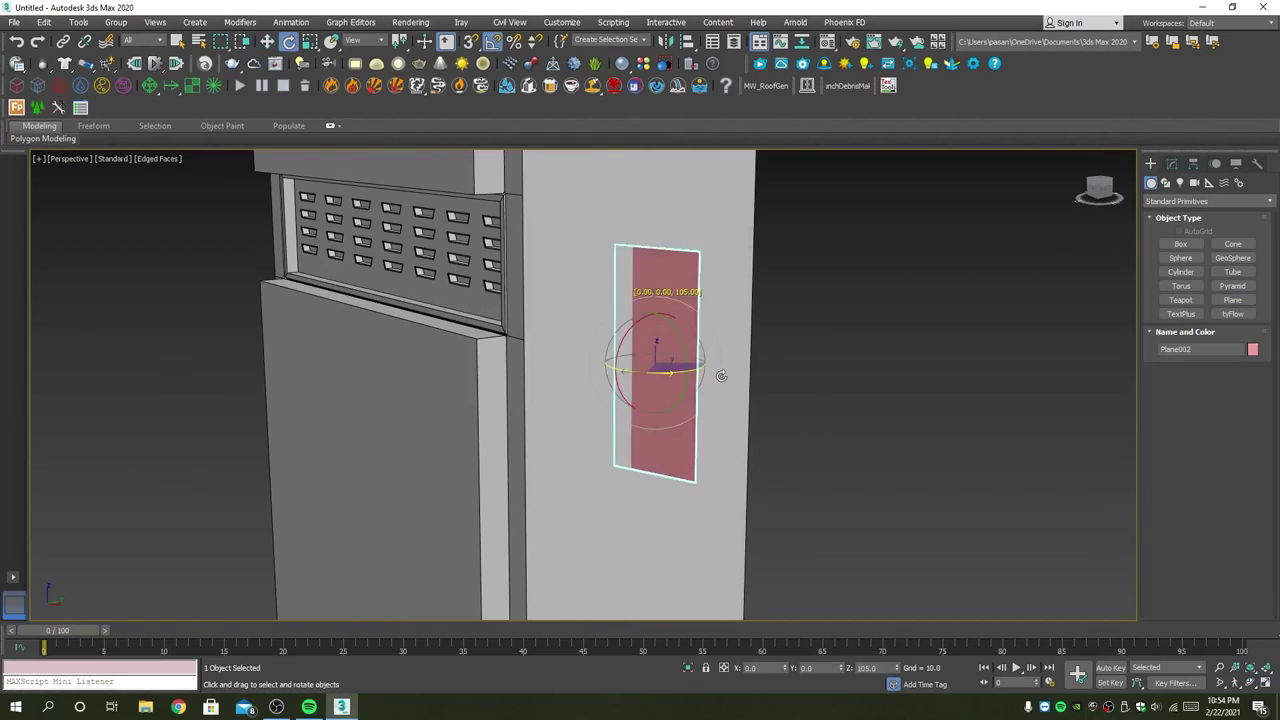
pyautogui.press('q')
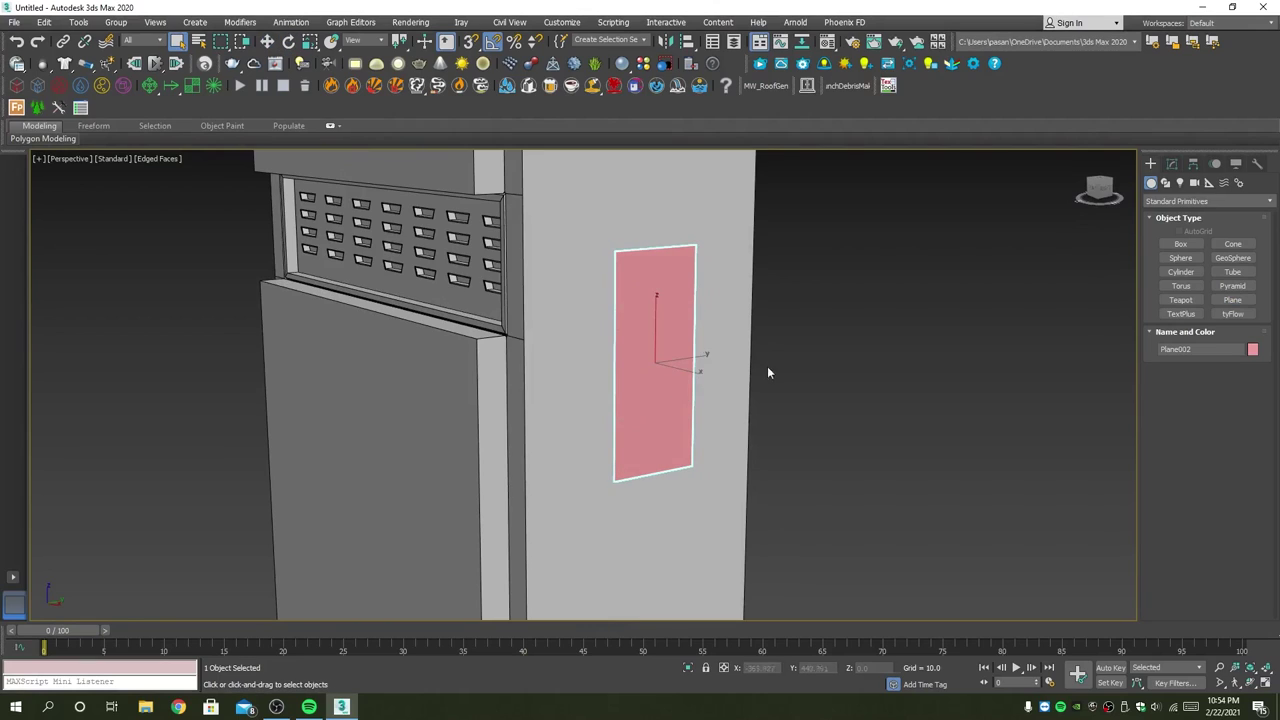
pyautogui.moveTo(766, 371)
pyautogui.keyDown('alt'); pyautogui.mouseDown(button='middle')
pyautogui.moveTo(654, 357)
pyautogui.moveTo(626, 336)
pyautogui.moveTo(650, 300)
pyautogui.mouseUp(button='middle'); pyautogui.keyUp('alt')
pyautogui.scroll(-2, 650, 300)
pyautogui.press('w')
pyautogui.moveTo(682, 288); pyautogui.dragTo(670, 288)
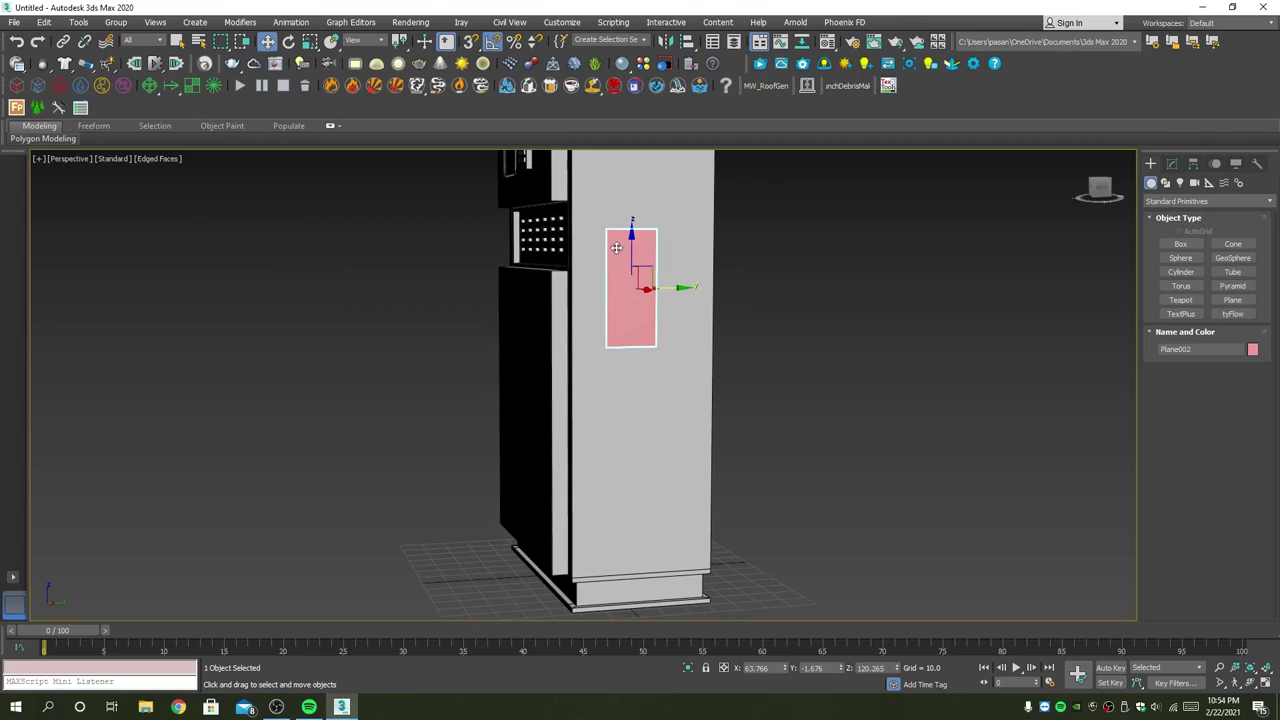
pyautogui.moveTo(616, 247); pyautogui.dragTo(648, 314)
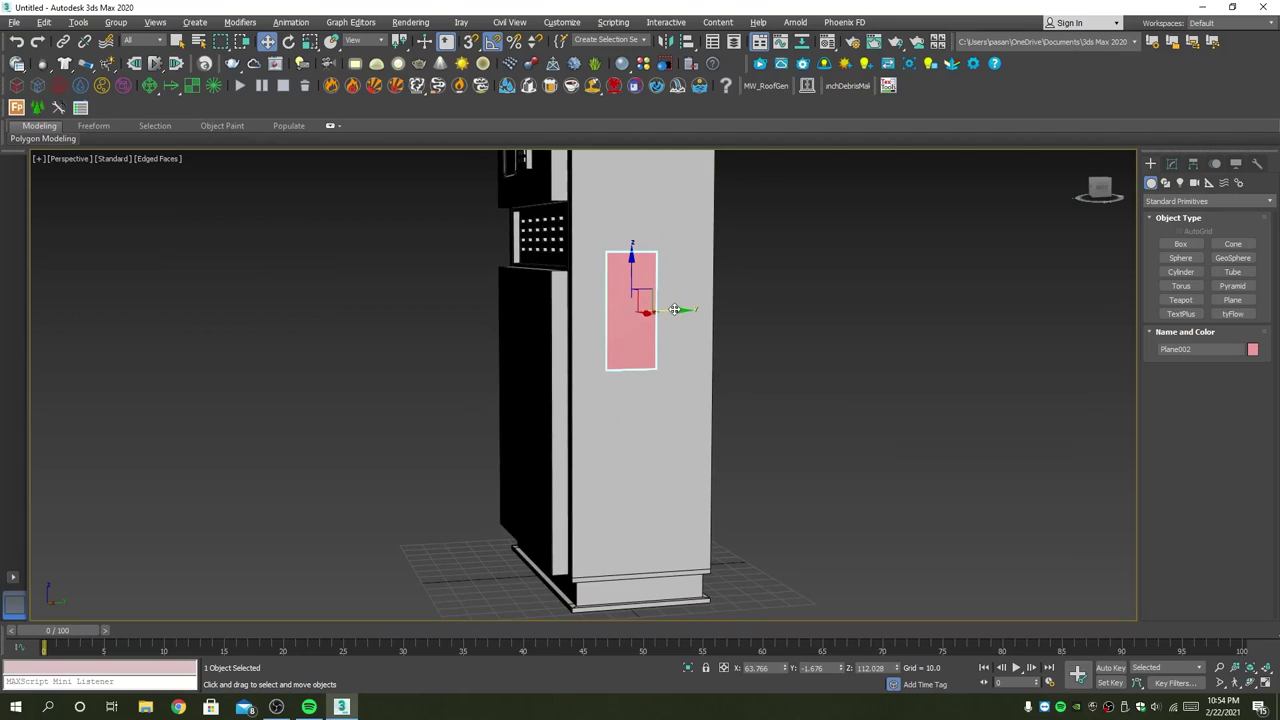
pyautogui.keyDown('alt'); pyautogui.moveTo(675, 309); pyautogui.dragTo(702, 318, button='middle'); pyautogui.keyUp('alt')
pyautogui.scroll(-2, 693, 322)
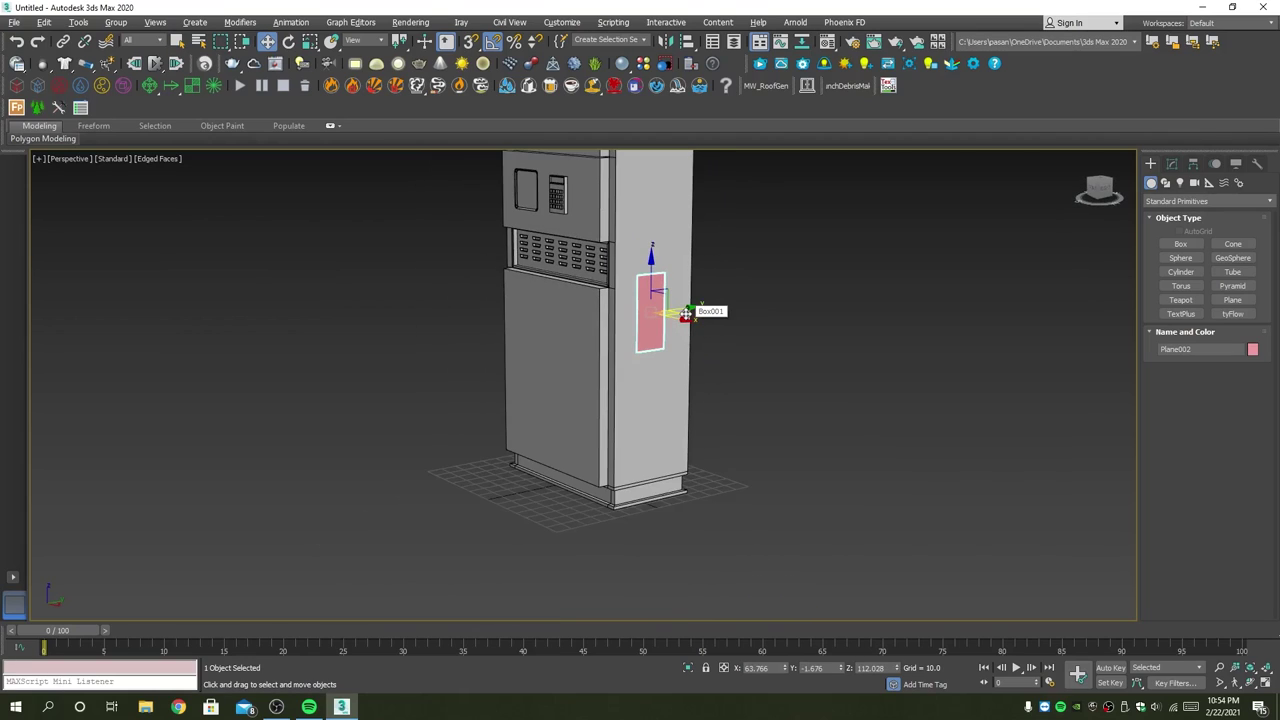
# Step: Convert Plane002 to an Editable Poly, undoing a trial border scale-out
pyautogui.scroll(2, 663, 316)
pyautogui.rightClick(648, 302)
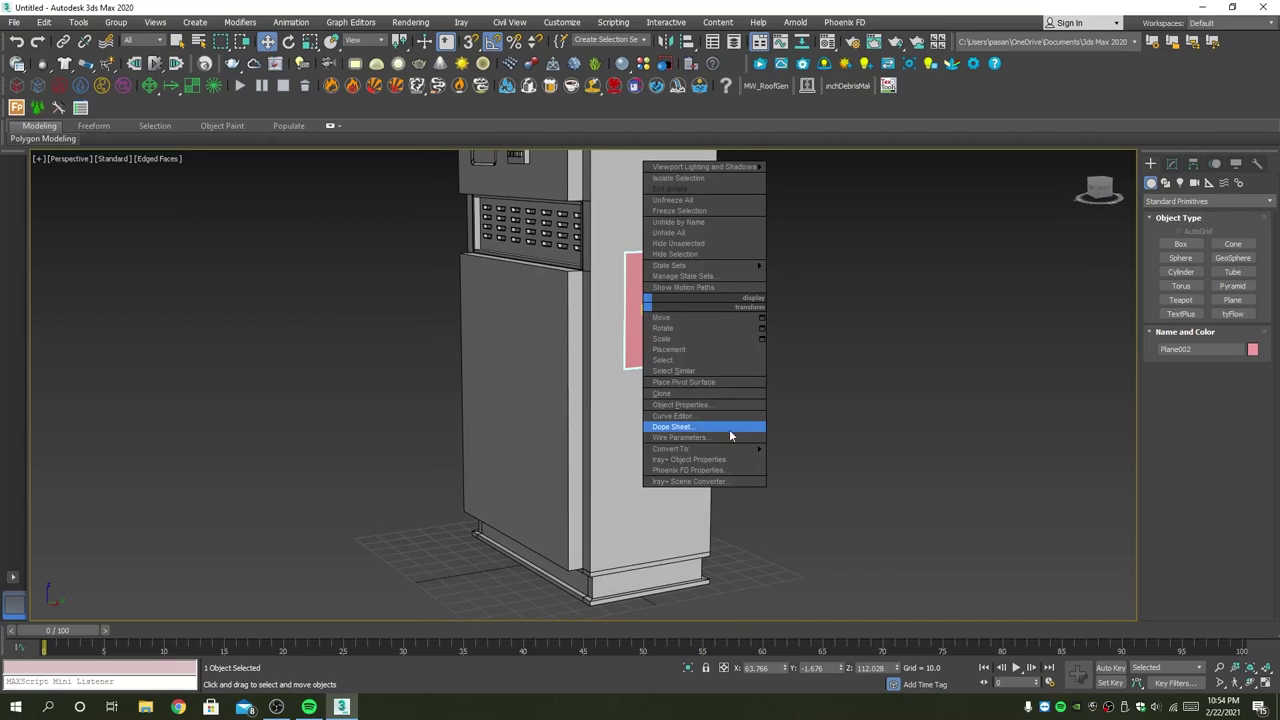
pyautogui.click(813, 465)
pyautogui.scroll(3, 677, 297)
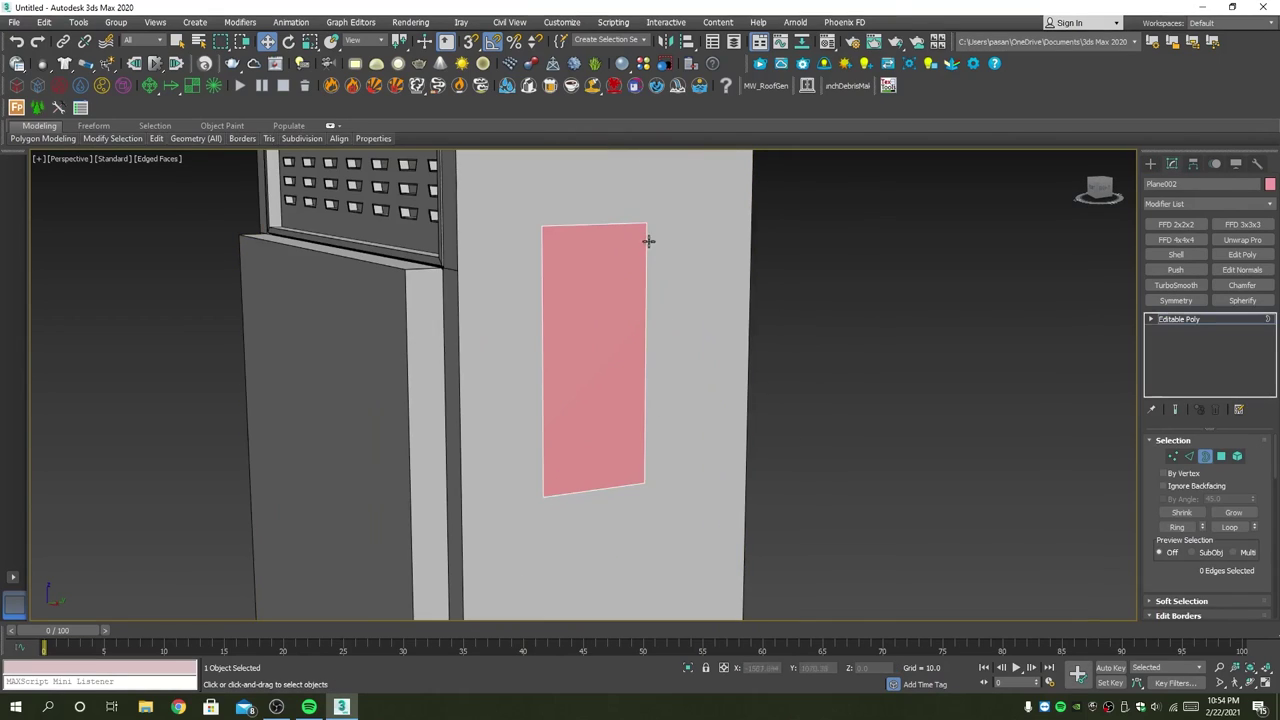
pyautogui.press('3')
pyautogui.click(645, 238)
pyautogui.keyDown('shift'); pyautogui.moveTo(605, 347); pyautogui.dragTo(604, 340); pyautogui.keyUp('shift')
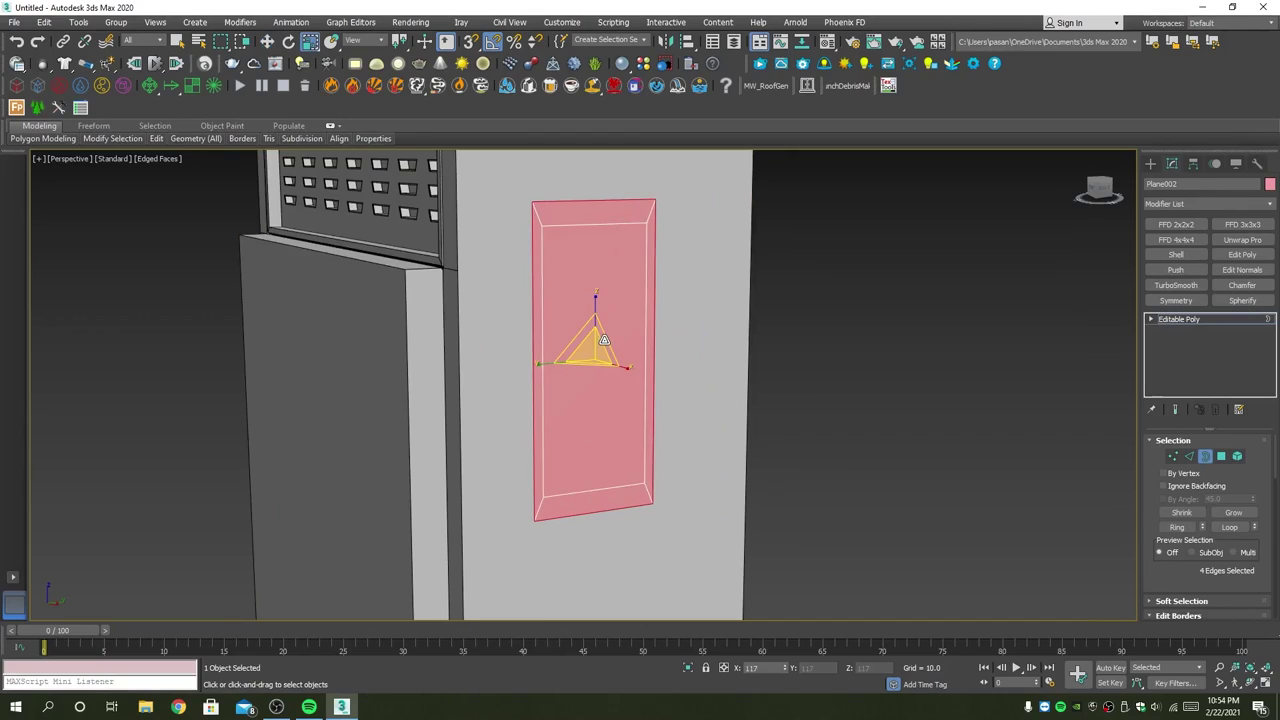
pyautogui.hotkey('ctrl', 'z')
# Step: Chamfer all four corner vertices by 0.601
pyautogui.press('1')
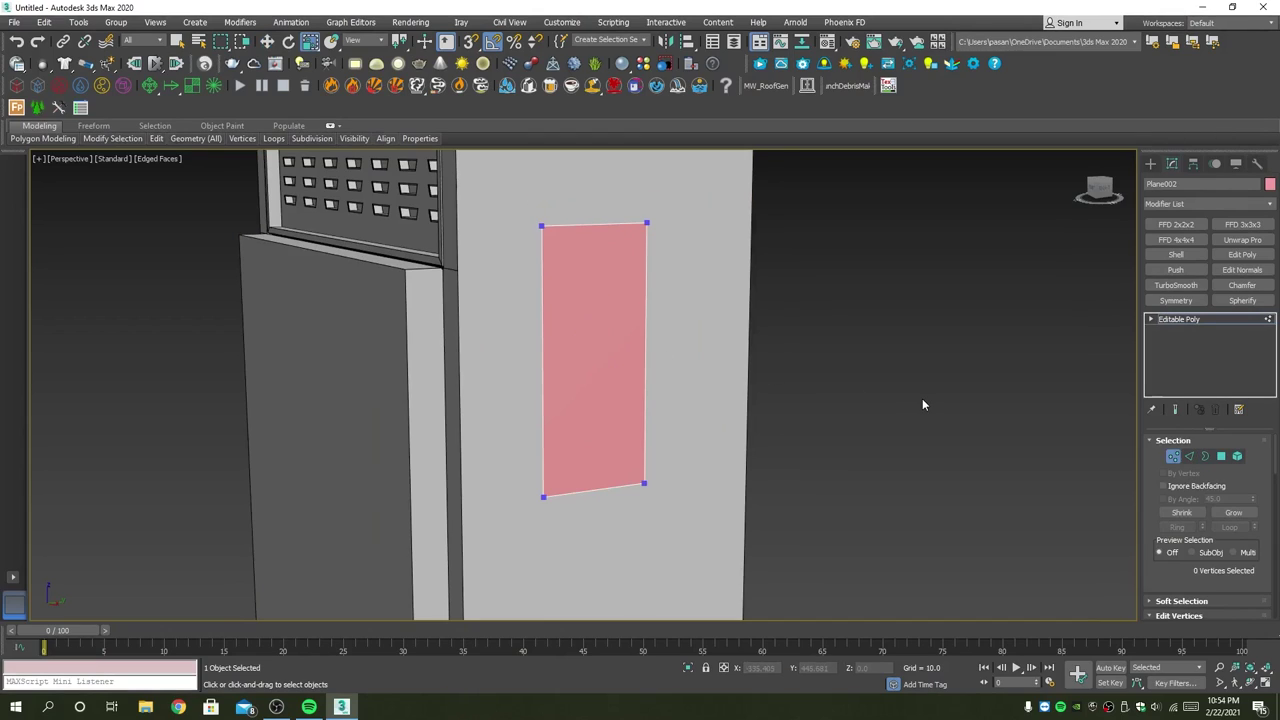
pyautogui.hotkey('ctrl', 'a')
pyautogui.scroll(-3, 1232, 502)
pyautogui.scroll(-2, 1232, 502)
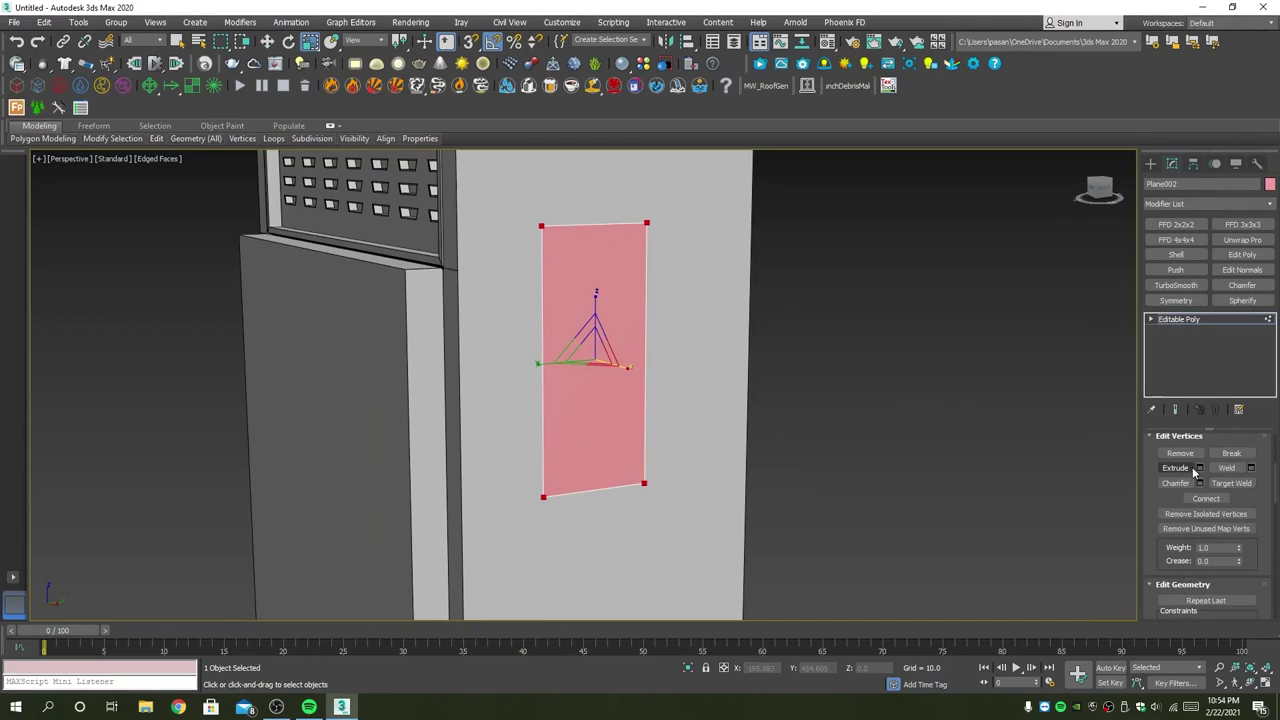
pyautogui.click(1199, 483)
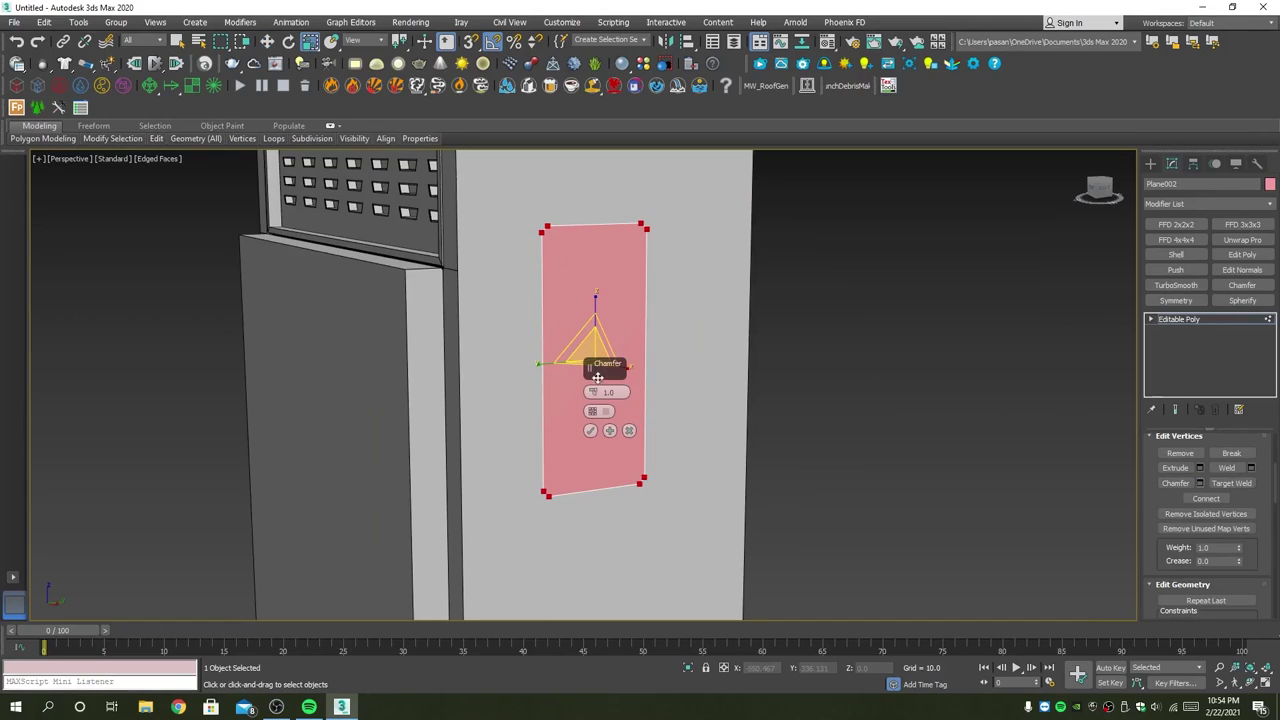
pyautogui.moveTo(592, 392); pyautogui.dragTo(600, 411)
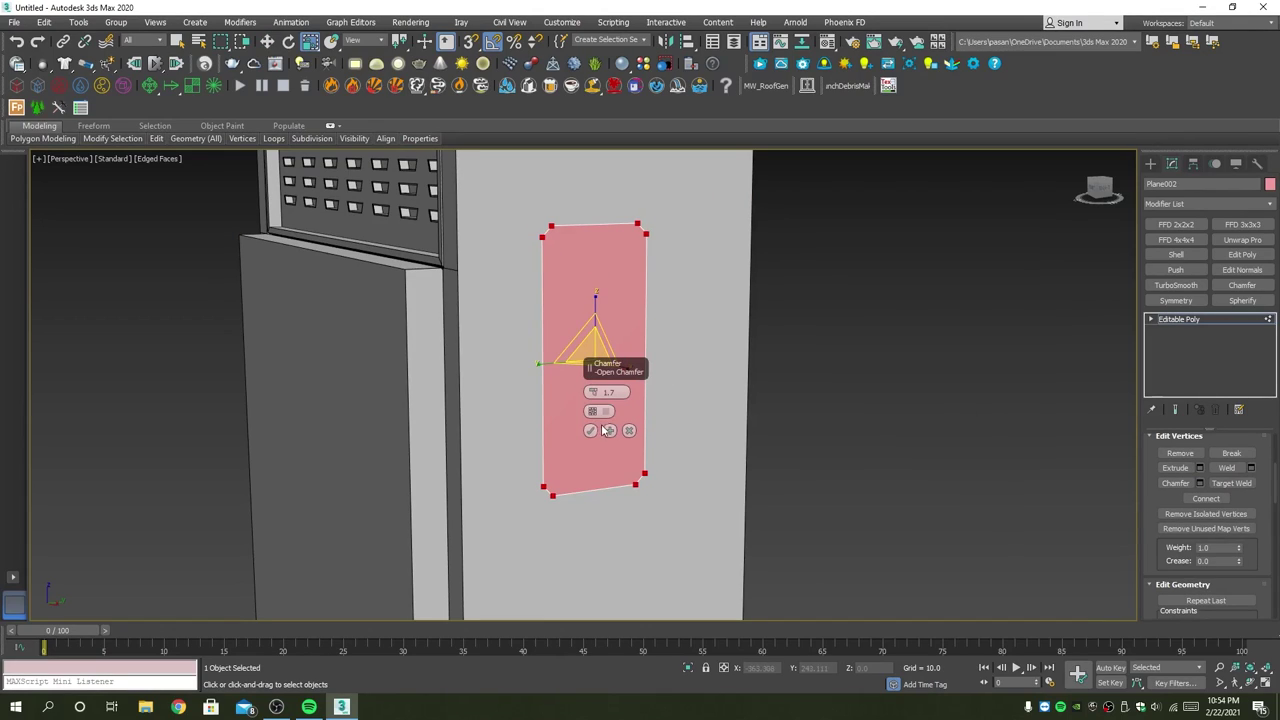
pyautogui.click(598, 411)
pyautogui.moveTo(592, 392); pyautogui.dragTo(599, 406)
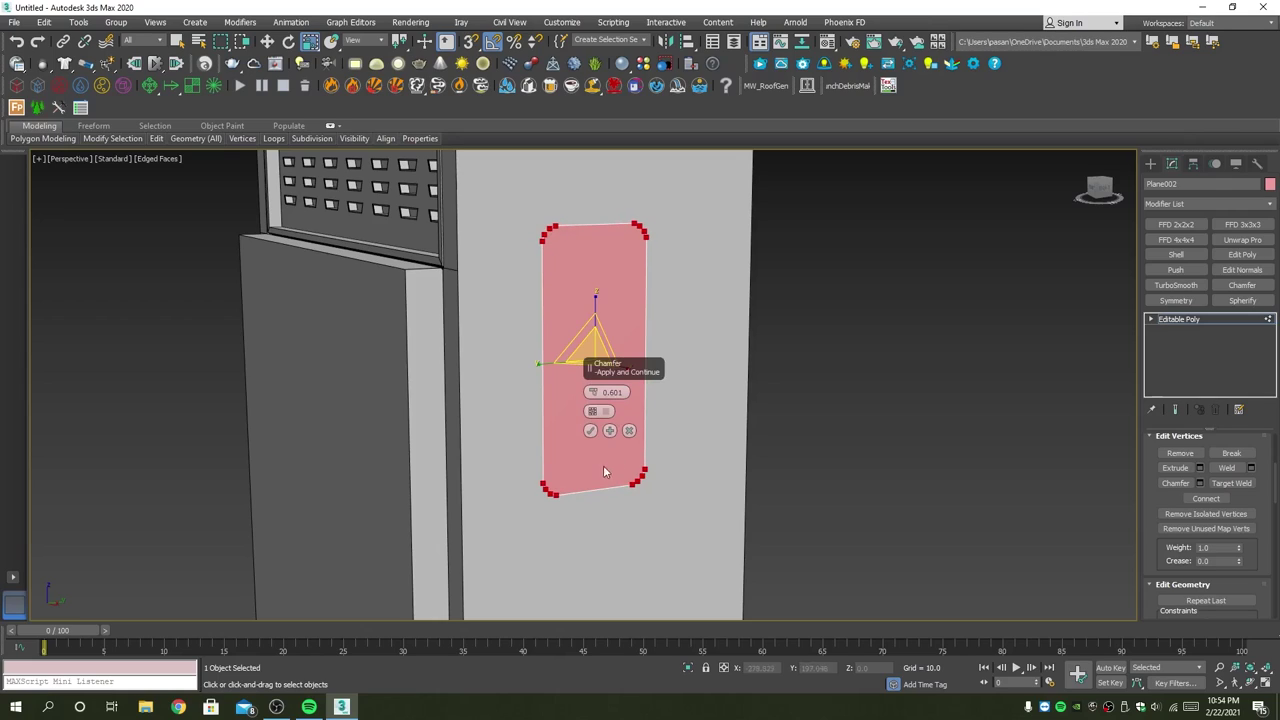
pyautogui.click(590, 430)
# Step: Scale the plane's border outward into a rim and pull it out to give the panel depth
pyautogui.press('3')
pyautogui.click(585, 224)
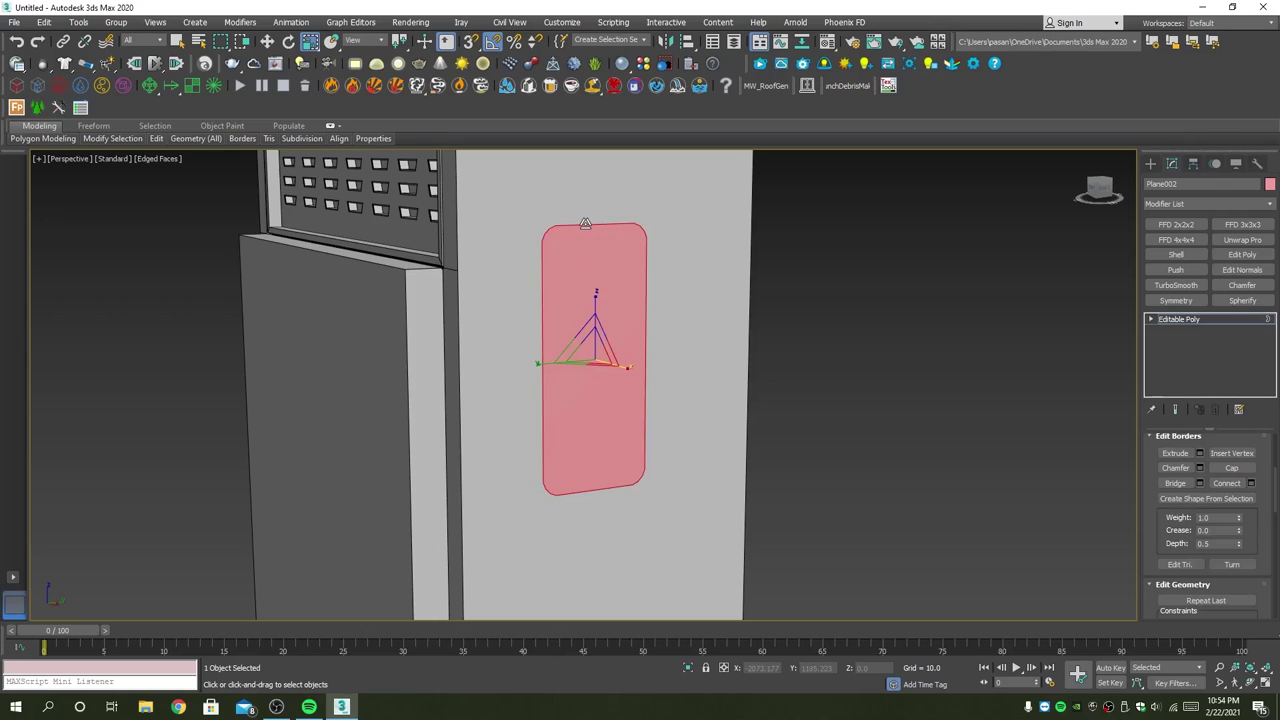
pyautogui.moveTo(593, 320)
pyautogui.keyDown('shift'); pyautogui.mouseDown()
pyautogui.moveTo(591, 346)
pyautogui.moveTo(541, 363)
pyautogui.mouseUp(); pyautogui.keyUp('shift')
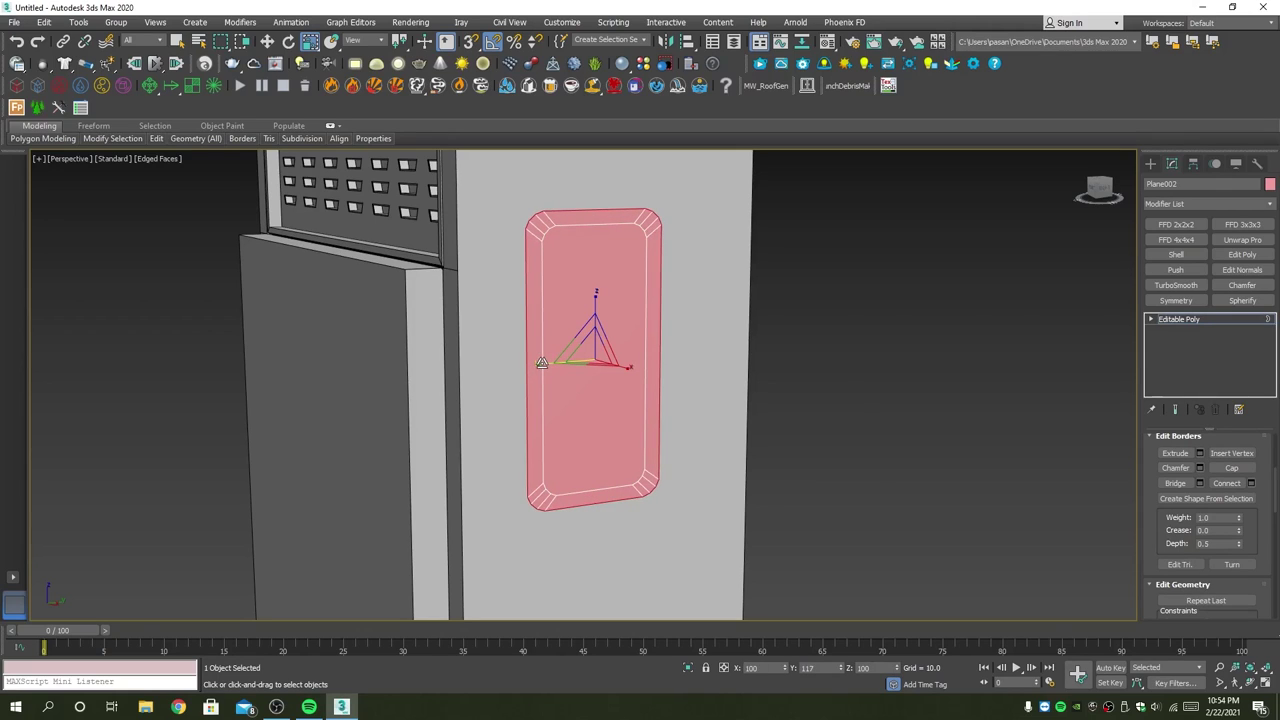
pyautogui.press('w')
pyautogui.keyDown('alt'); pyautogui.moveTo(545, 365); pyautogui.dragTo(586, 392, button='middle'); pyautogui.keyUp('alt')
pyautogui.keyDown('shift'); pyautogui.moveTo(620, 369); pyautogui.dragTo(609, 361); pyautogui.keyUp('shift')
pyautogui.press('3')
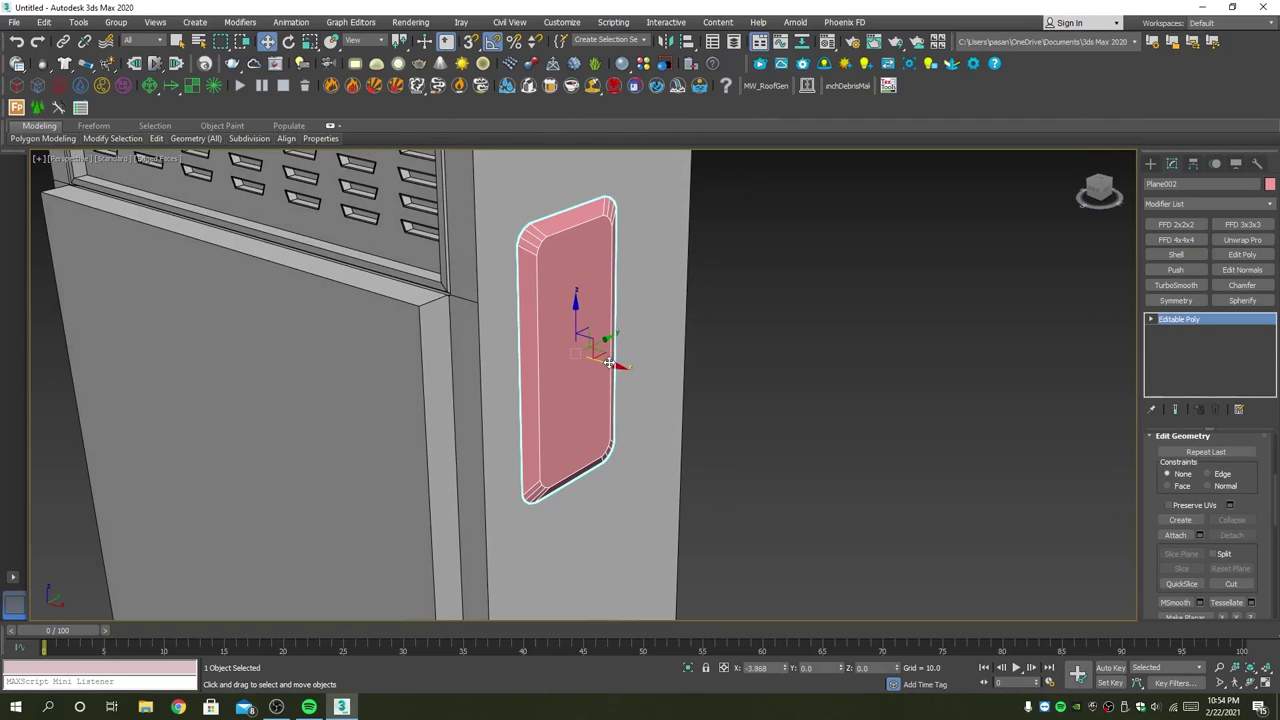
pyautogui.moveTo(601, 364)
pyautogui.keyDown('alt'); pyautogui.mouseDown(button='middle')
pyautogui.moveTo(646, 346)
pyautogui.moveTo(580, 340)
pyautogui.mouseUp(button='middle'); pyautogui.keyUp('alt')
# Step: Inset the front face, then extrude the inner polygon about -0.992 into the recess
pyautogui.press('4')
pyautogui.press('q')
pyautogui.click(580, 297)
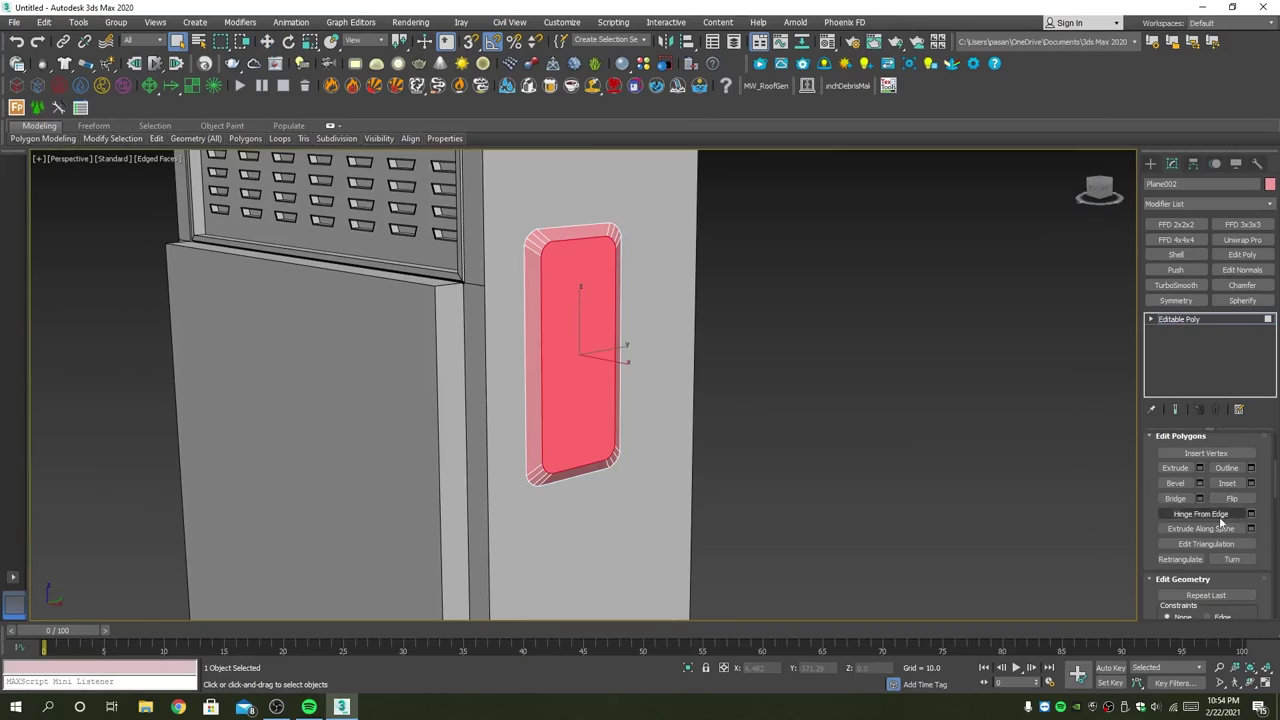
pyautogui.click(1227, 483)
pyautogui.moveTo(604, 312); pyautogui.dragTo(603, 324)
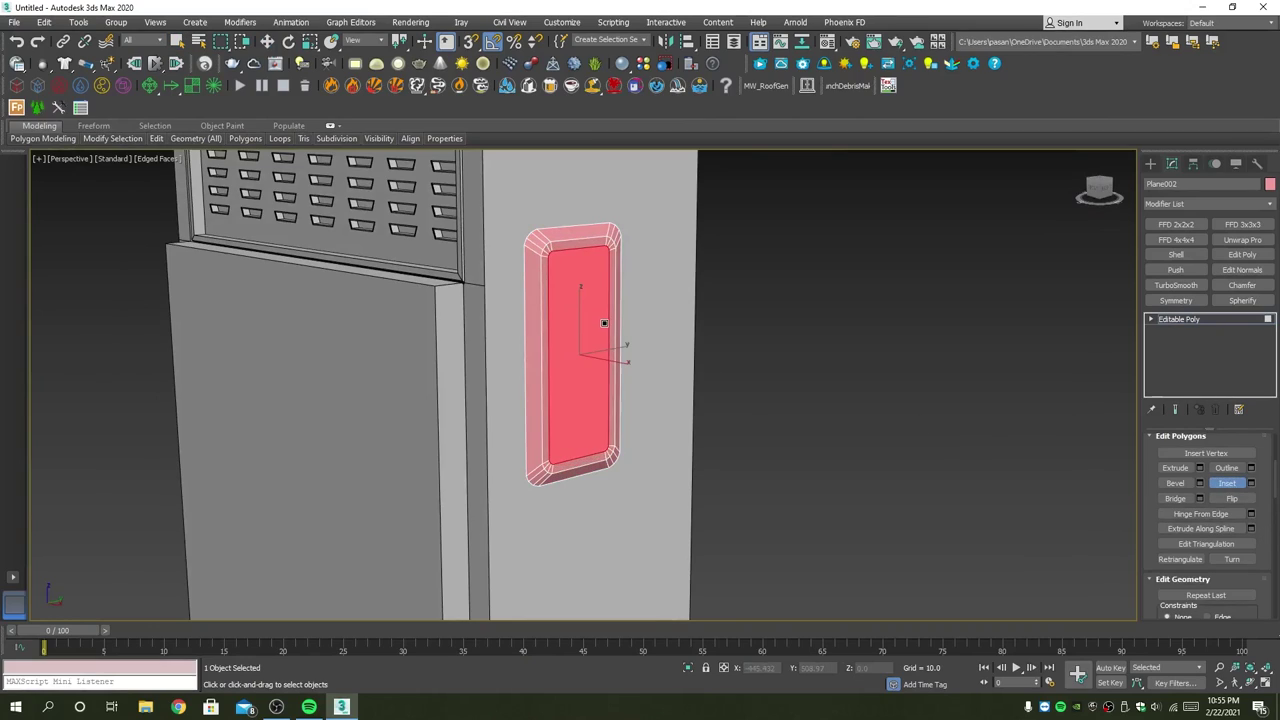
pyautogui.rightClick(603, 324)
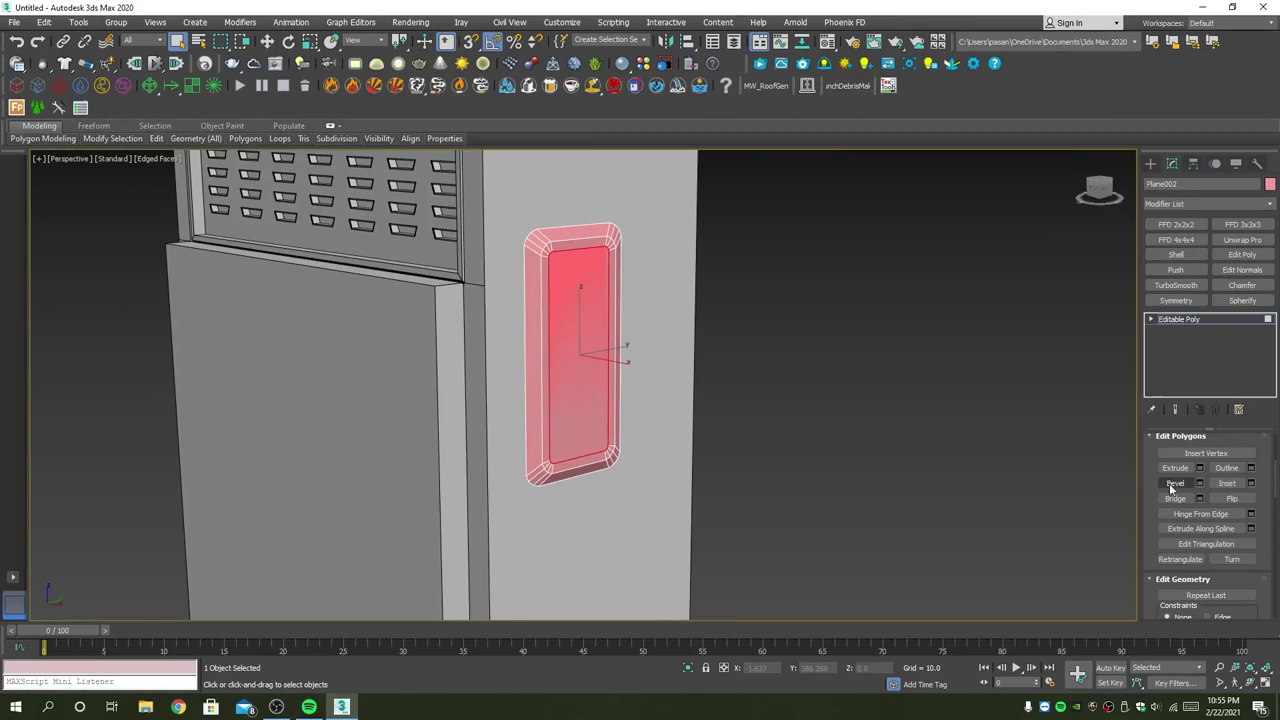
pyautogui.click(1201, 468)
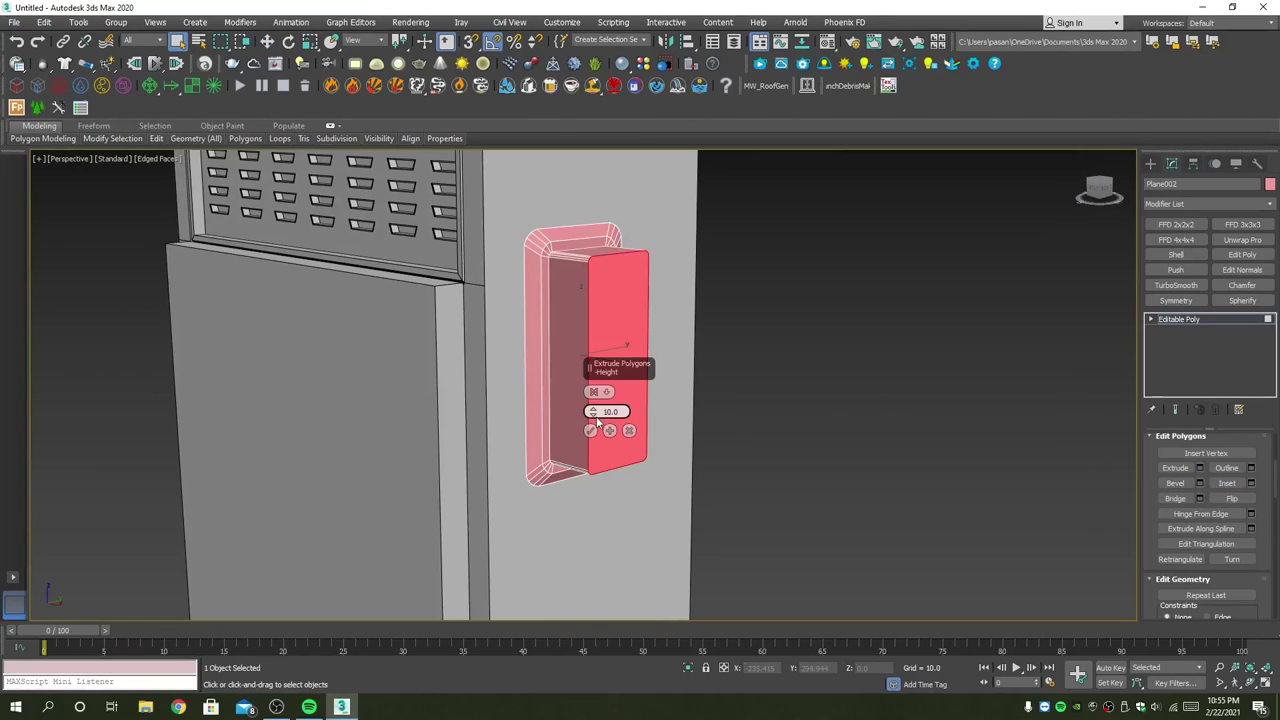
pyautogui.moveTo(592, 411); pyautogui.dragTo(629, 488)
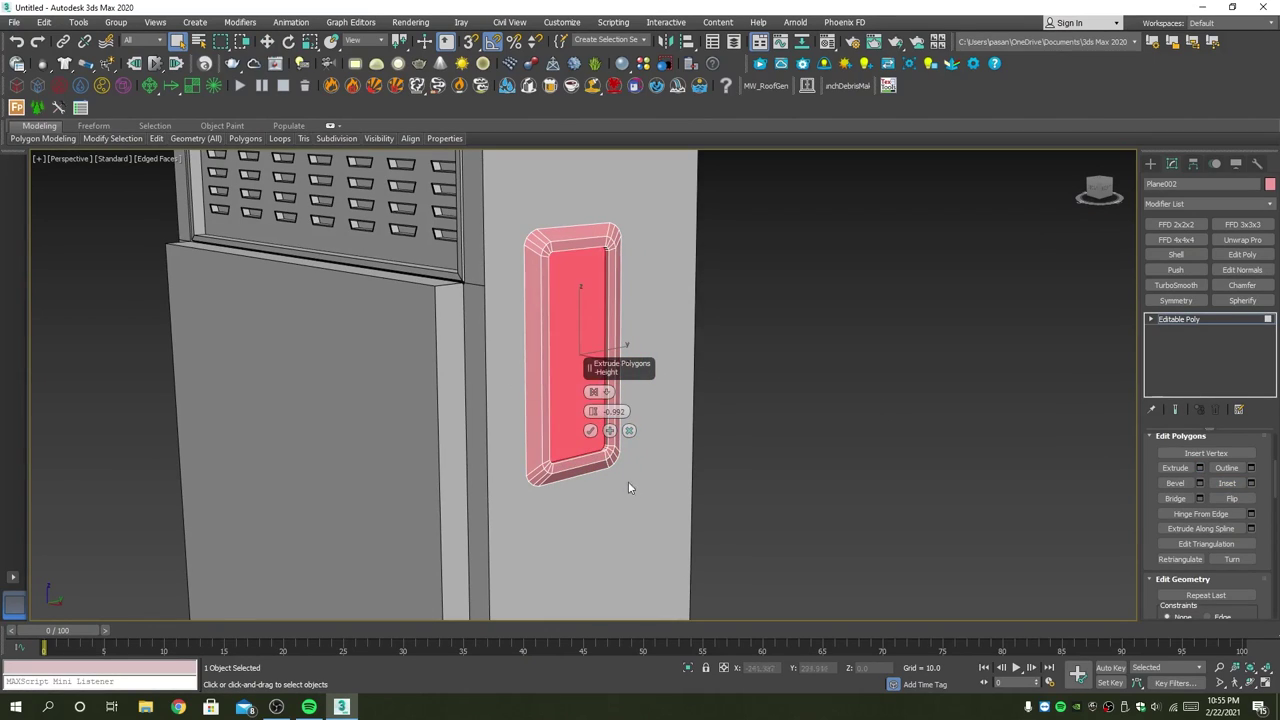
pyautogui.click(590, 432)
# Step: Set the object colour to black
pyautogui.press('4')
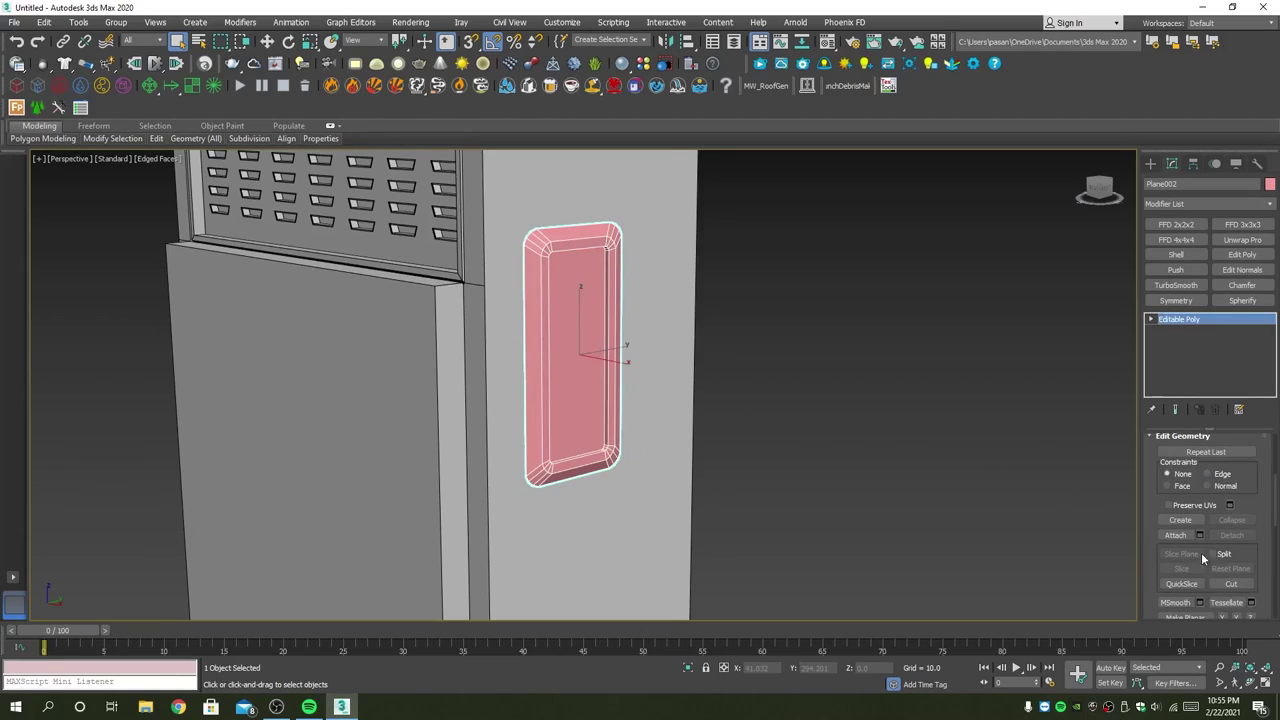
pyautogui.click(1176, 535)
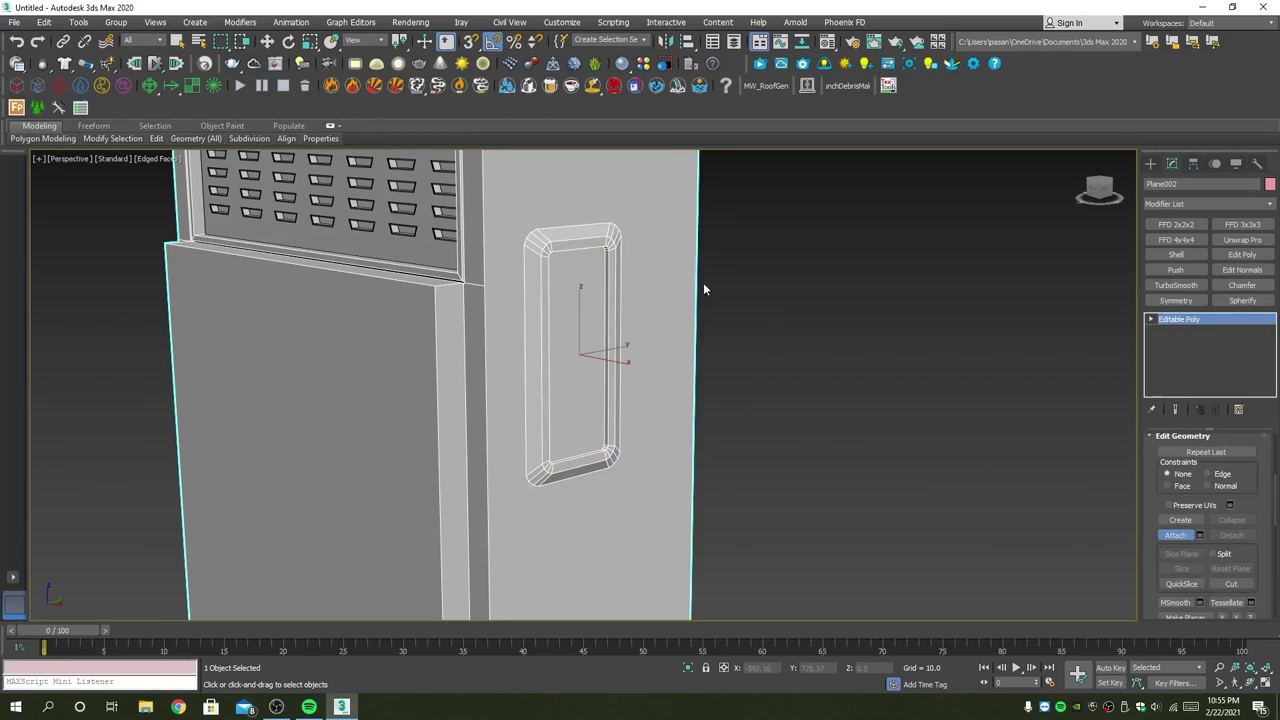
pyautogui.click(1269, 187)
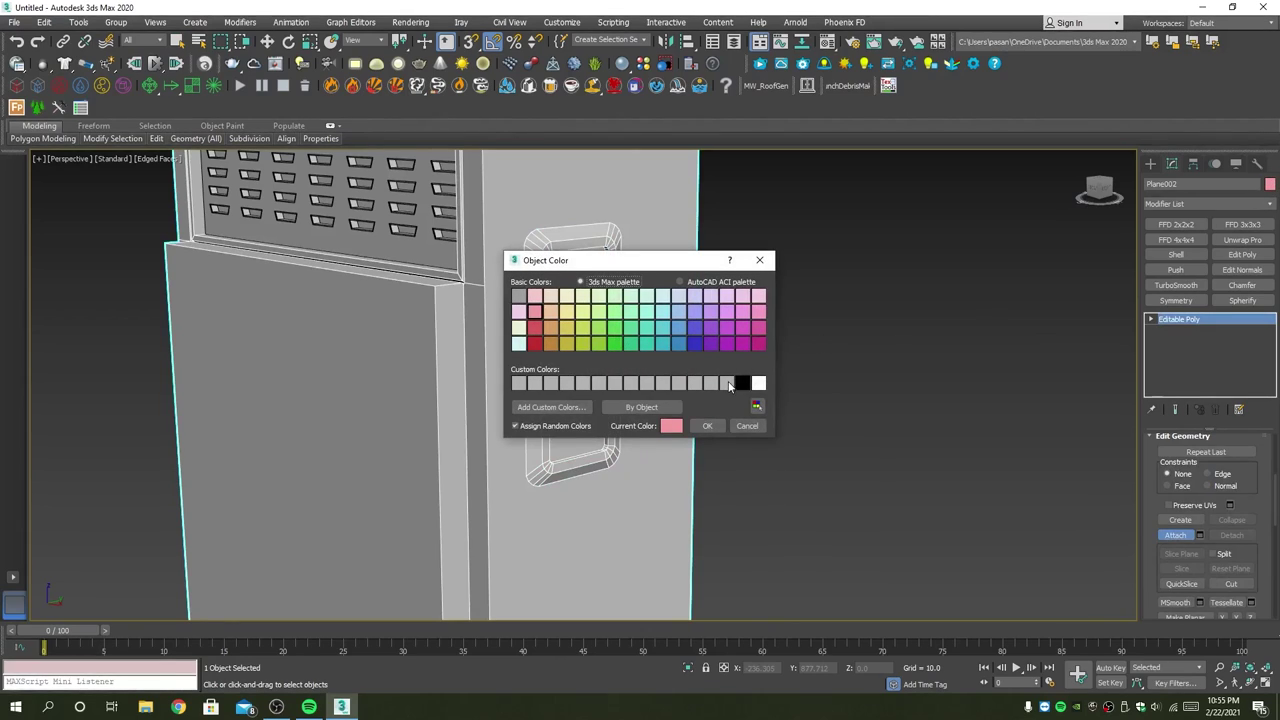
pyautogui.click(742, 383)
pyautogui.click(707, 427)
pyautogui.scroll(-2, 753, 390)
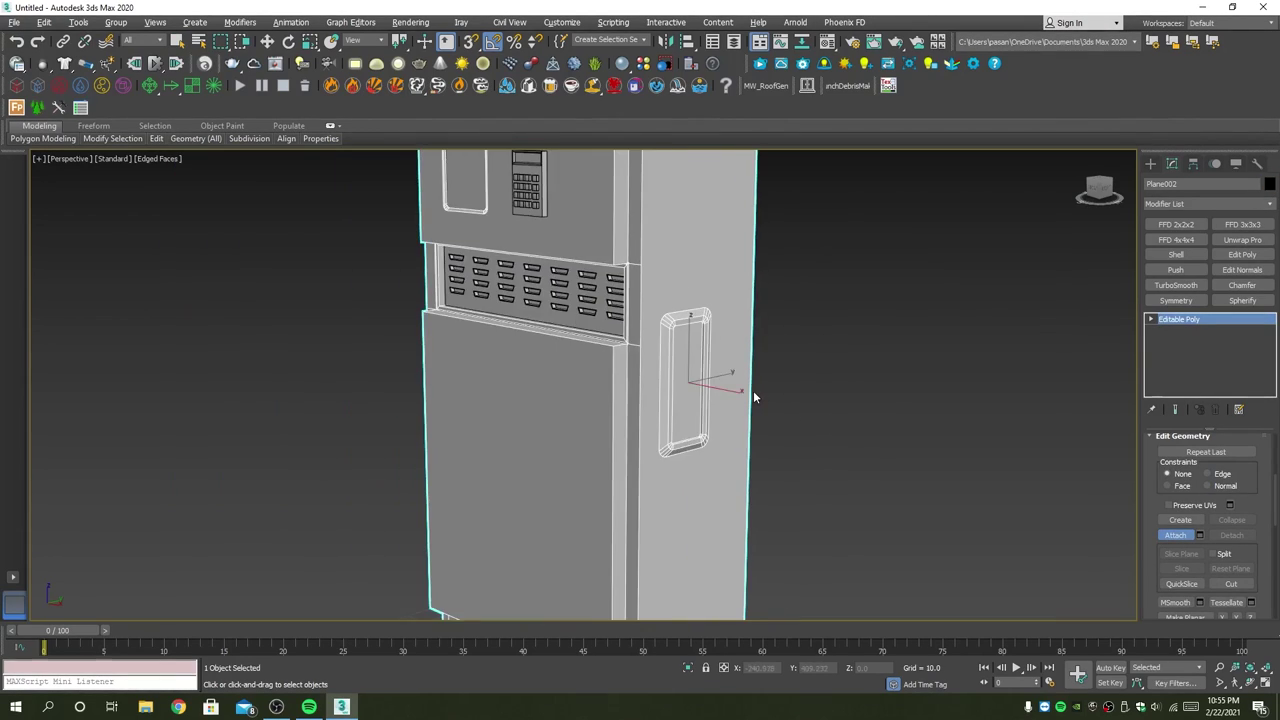
pyautogui.scroll(-3, 763, 364)
pyautogui.scroll(-2, 775, 378)
pyautogui.scroll(3, 775, 378)
pyautogui.scroll(3, 738, 362)
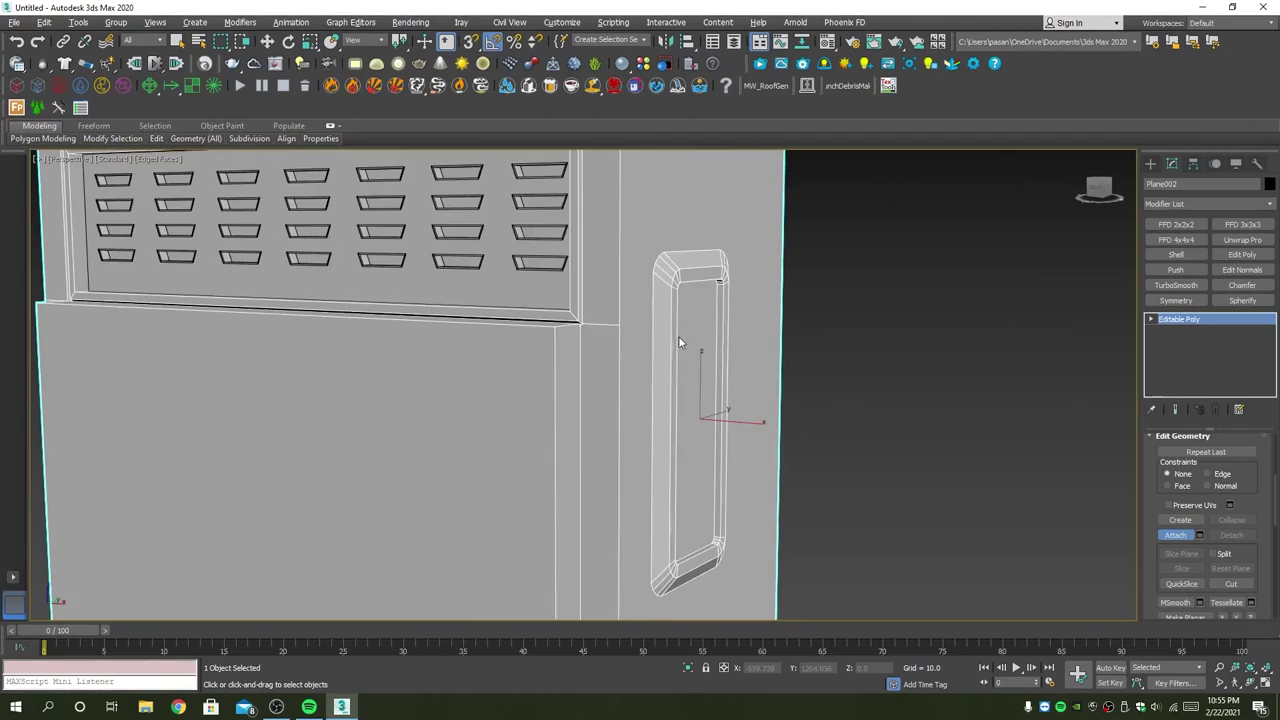
pyautogui.scroll(1, 700, 340)
pyautogui.scroll(-2, 709, 340)
pyautogui.scroll(1, 710, 345)
pyautogui.scroll(2, 722, 360)
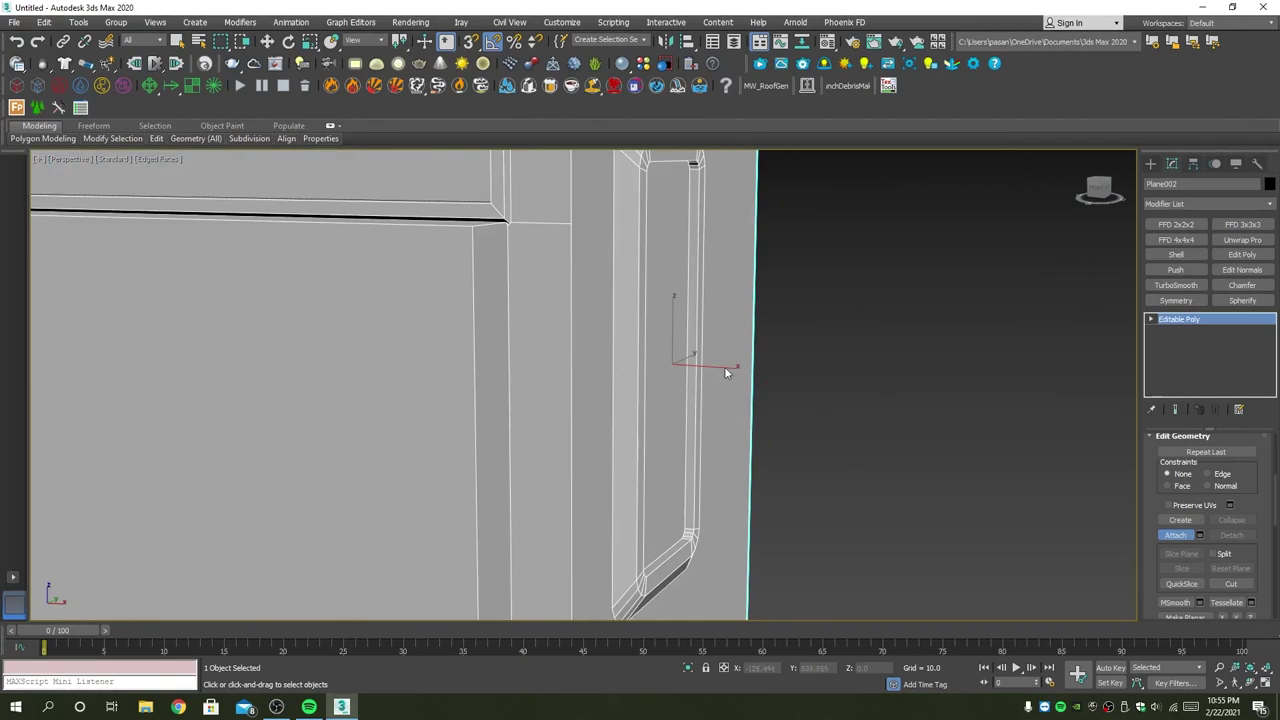
pyautogui.scroll(-1, 722, 340)
# Step: Move the handle element along X on the cabinet side and fine-tune its border position
pyautogui.press('5')
pyautogui.click(688, 300)
pyautogui.click(691, 207)
pyautogui.press('w')
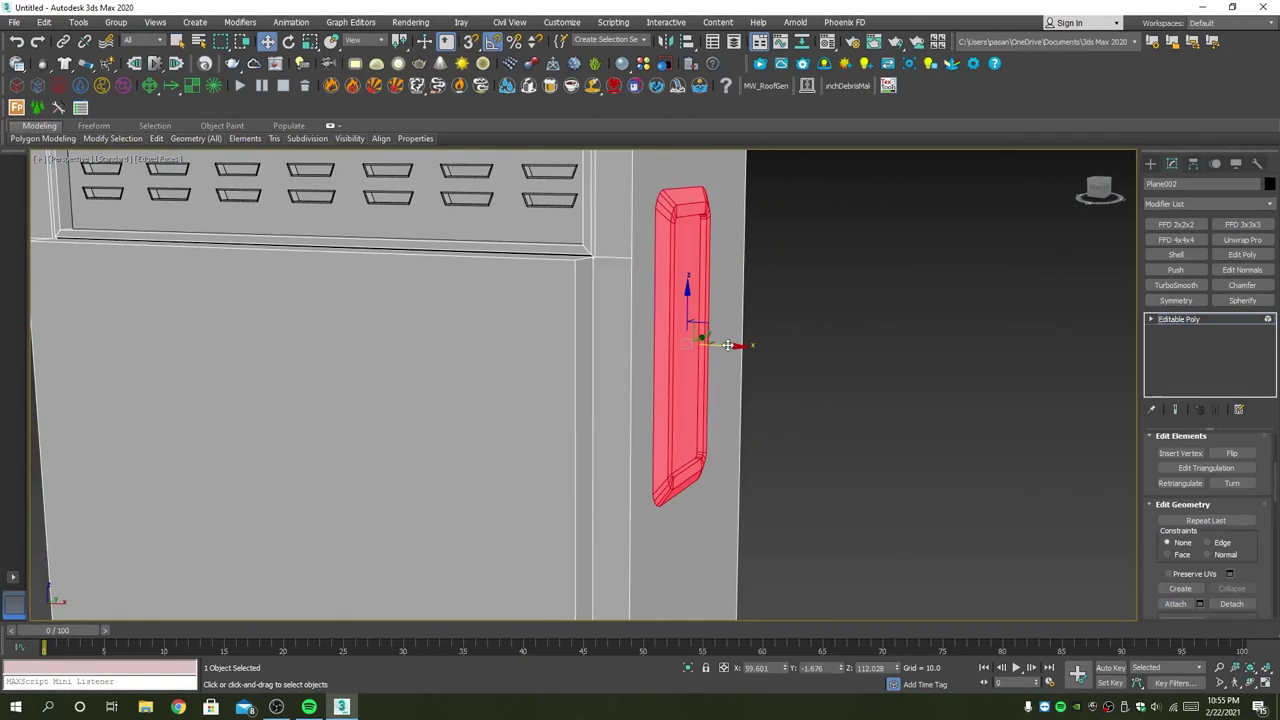
pyautogui.moveTo(735, 346)
pyautogui.mouseDown()
pyautogui.moveTo(752, 358)
pyautogui.moveTo(708, 335)
pyautogui.mouseUp()
pyautogui.press('3')
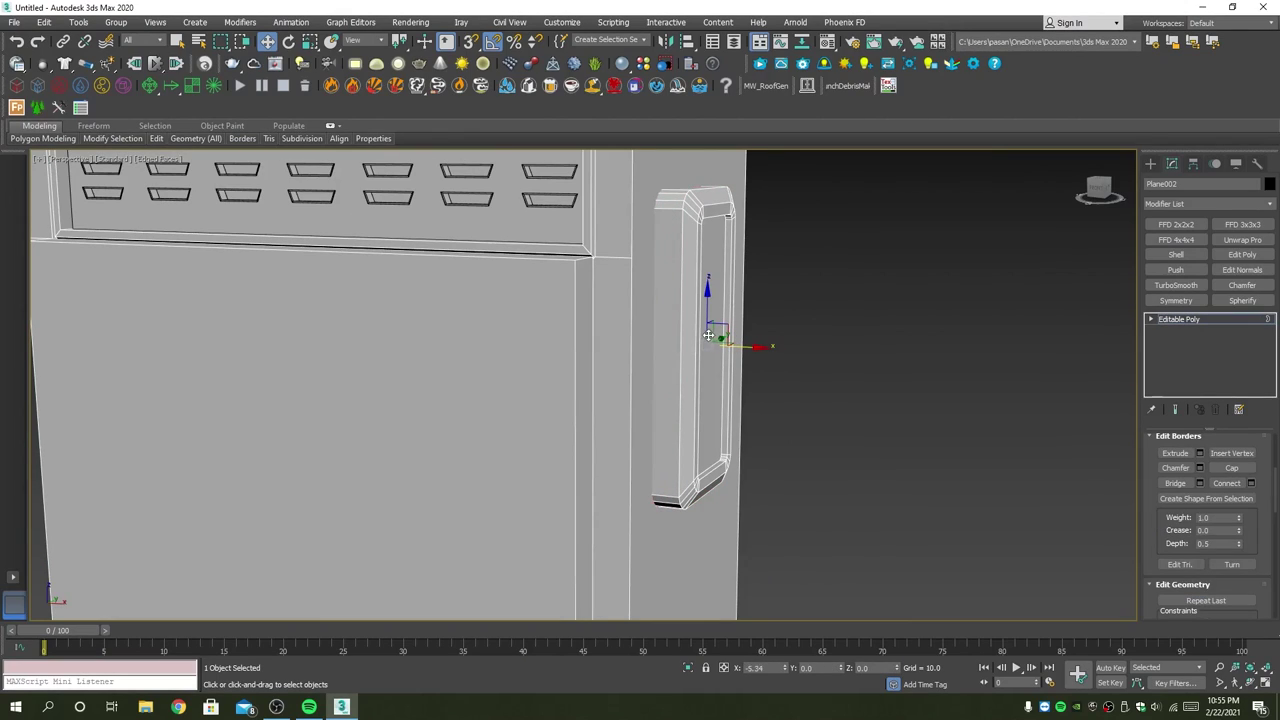
pyautogui.keyDown('shift'); pyautogui.moveTo(708, 335); pyautogui.dragTo(726, 347); pyautogui.keyUp('shift')
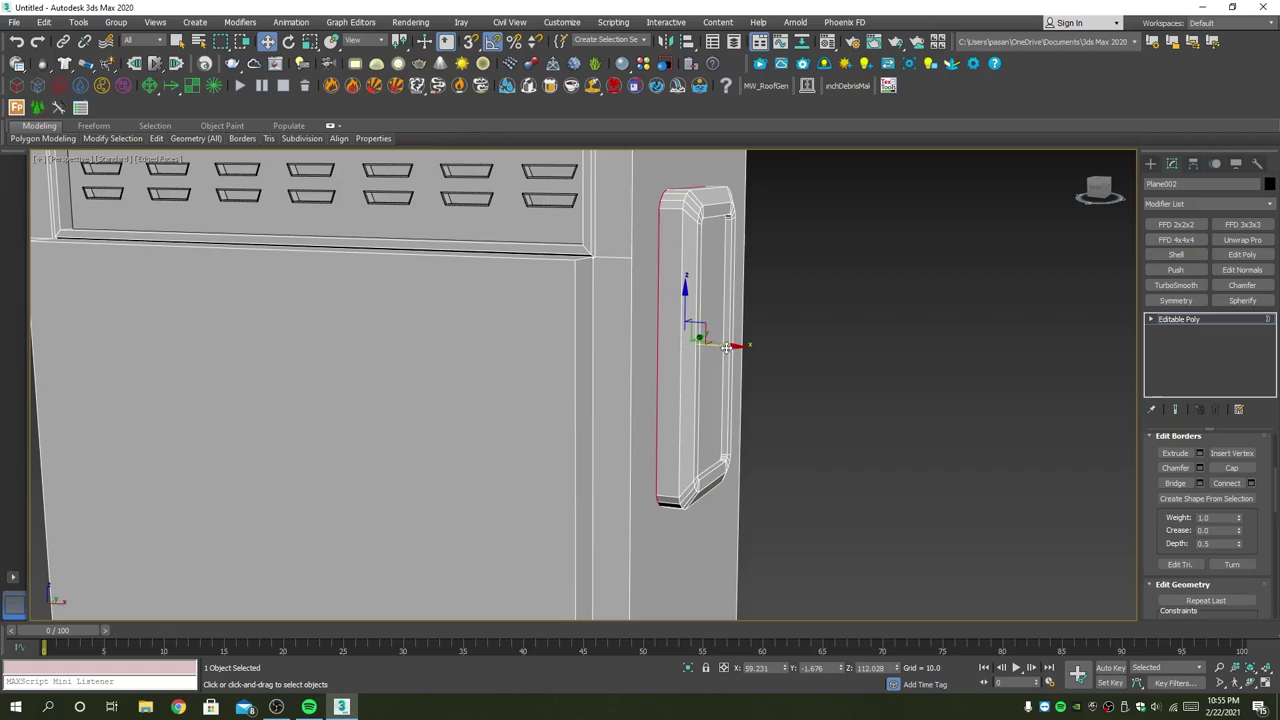
pyautogui.press('3')
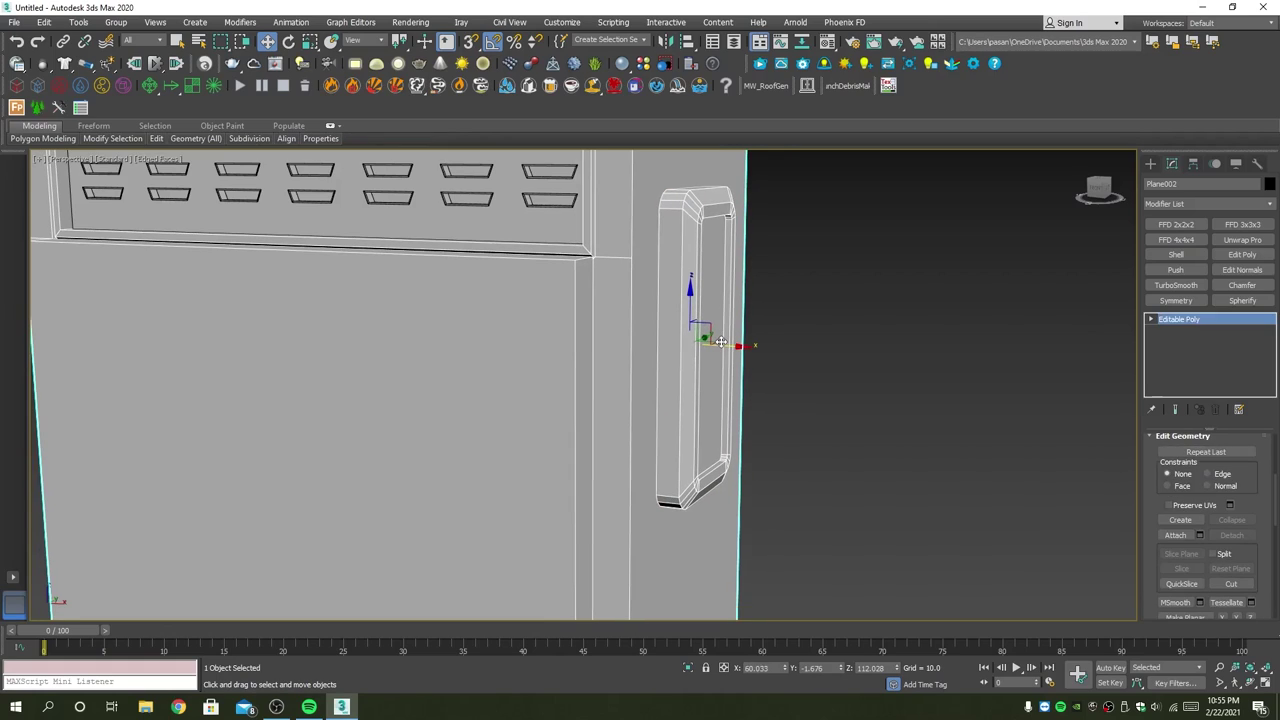
pyautogui.press('5')
pyautogui.click(721, 342)
pyautogui.moveTo(727, 345); pyautogui.dragTo(722, 344)
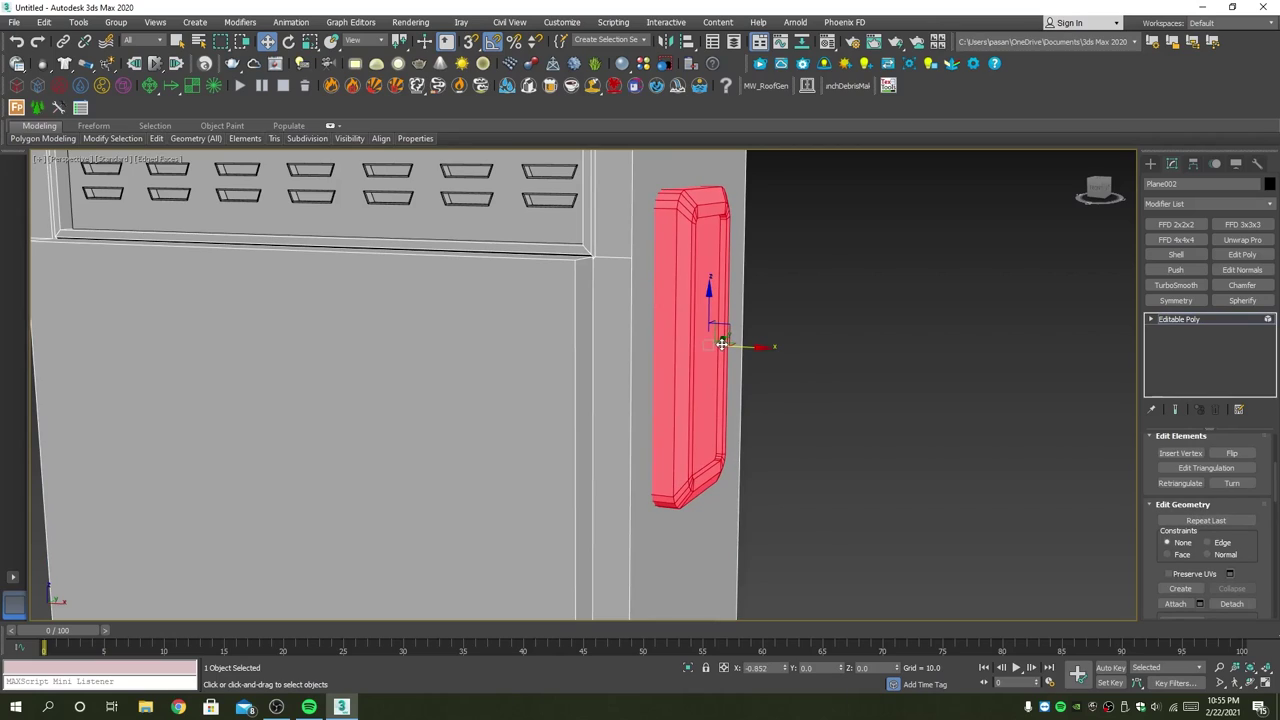
pyautogui.moveTo(721, 344); pyautogui.dragTo(718, 342)
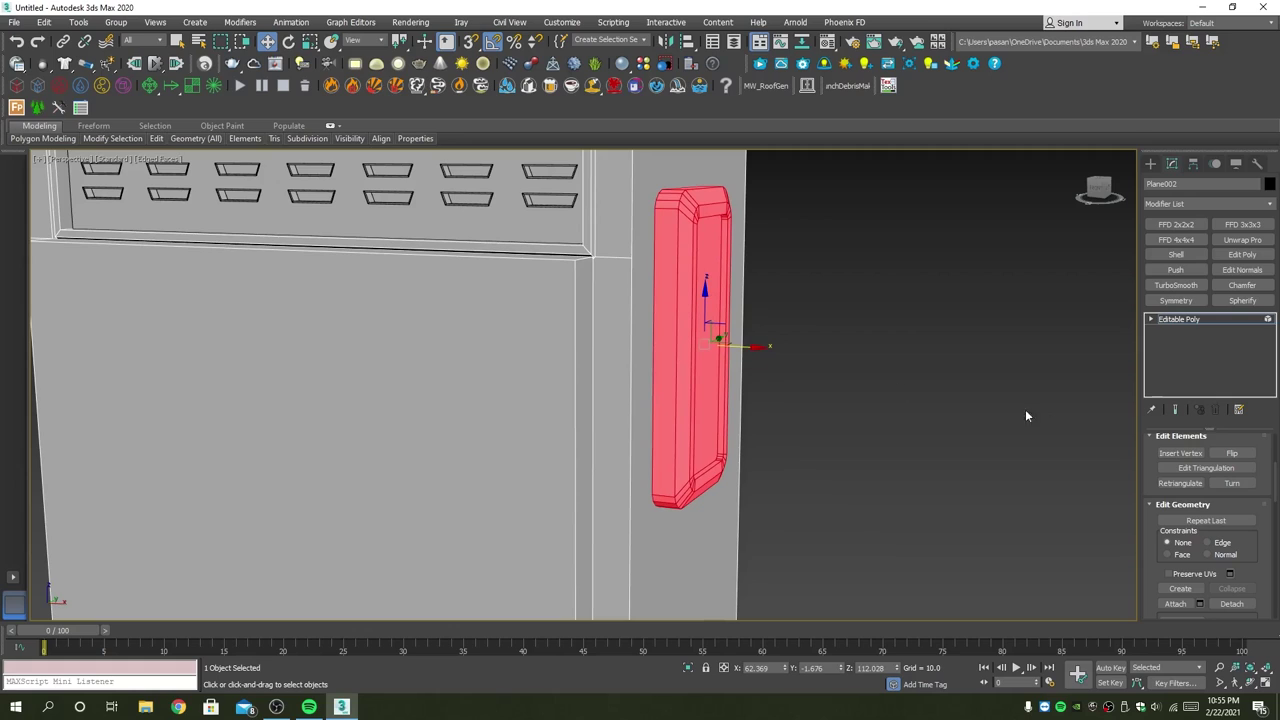
pyautogui.click(1243, 321)
pyautogui.scroll(-5, 834, 343)
# Step: Orbit and zoom around the cabinet to inspect the side panel and handle
pyautogui.scroll(-3, 834, 343)
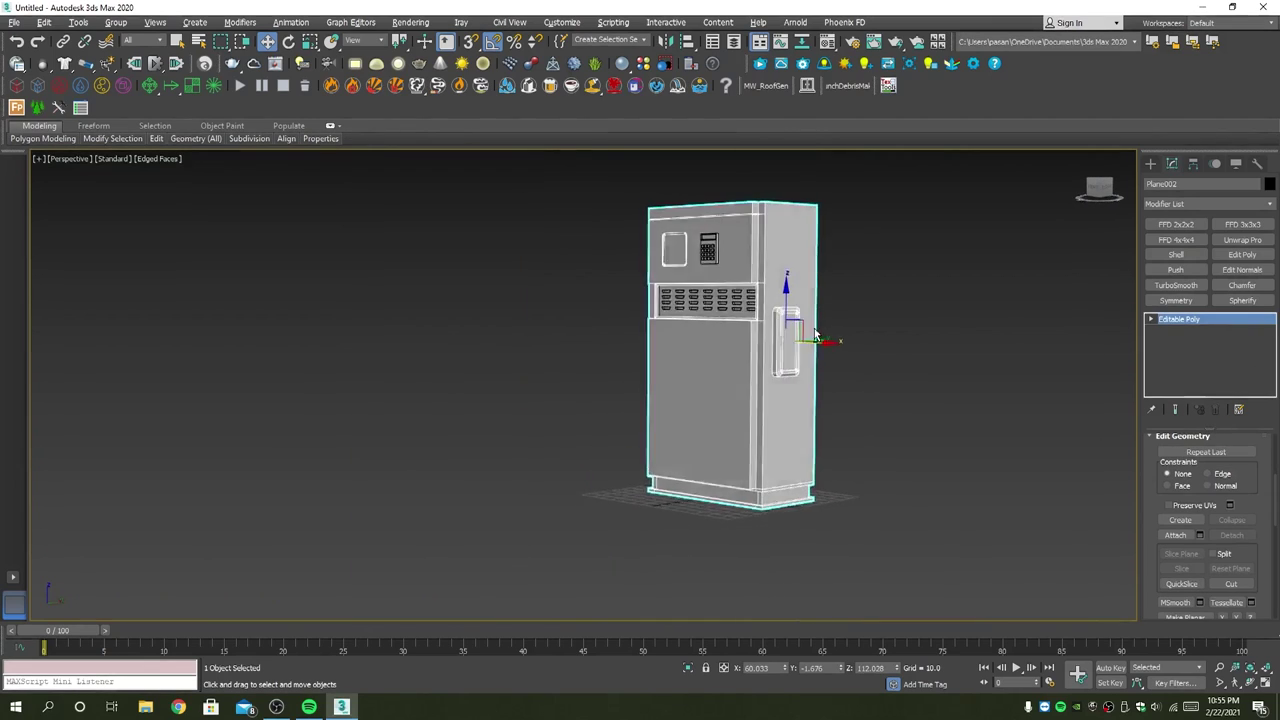
pyautogui.moveTo(834, 343)
pyautogui.keyDown('alt'); pyautogui.mouseDown(button='middle')
pyautogui.moveTo(761, 348)
pyautogui.moveTo(776, 348)
pyautogui.mouseUp(button='middle'); pyautogui.keyUp('alt')
pyautogui.scroll(4, 761, 348)
pyautogui.scroll(-4, 761, 348)
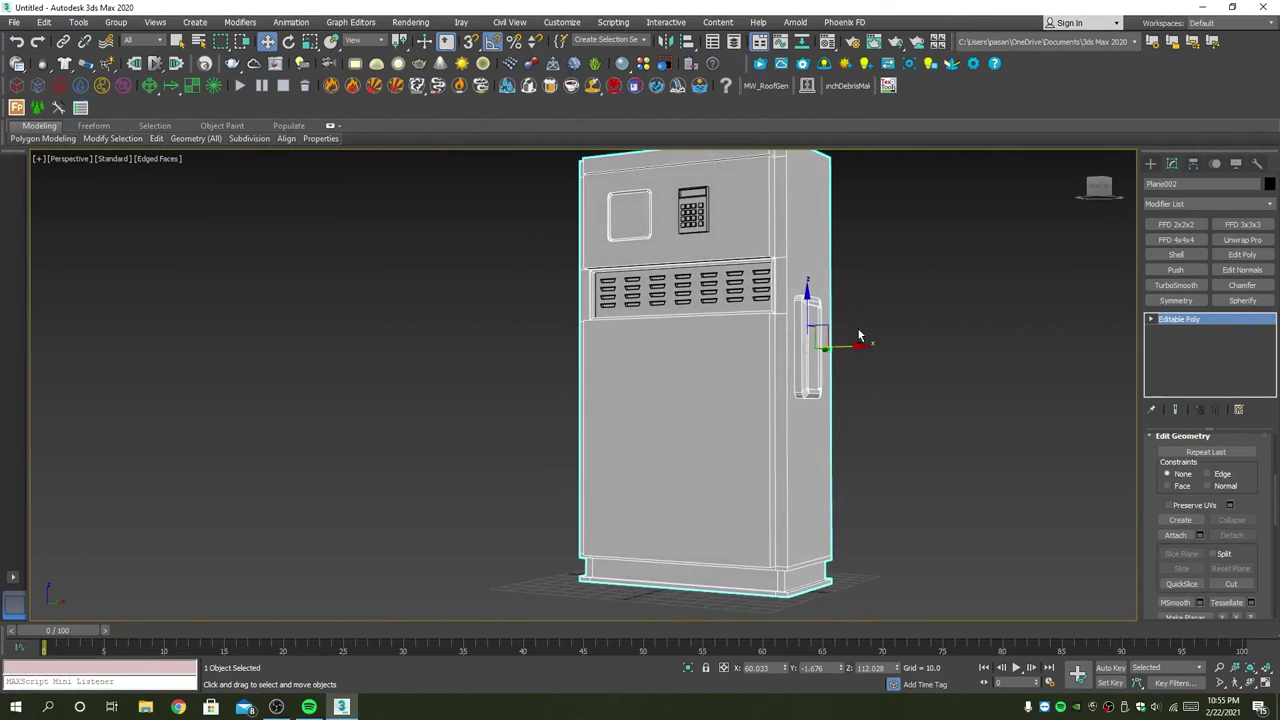
pyautogui.scroll(2, 772, 345)
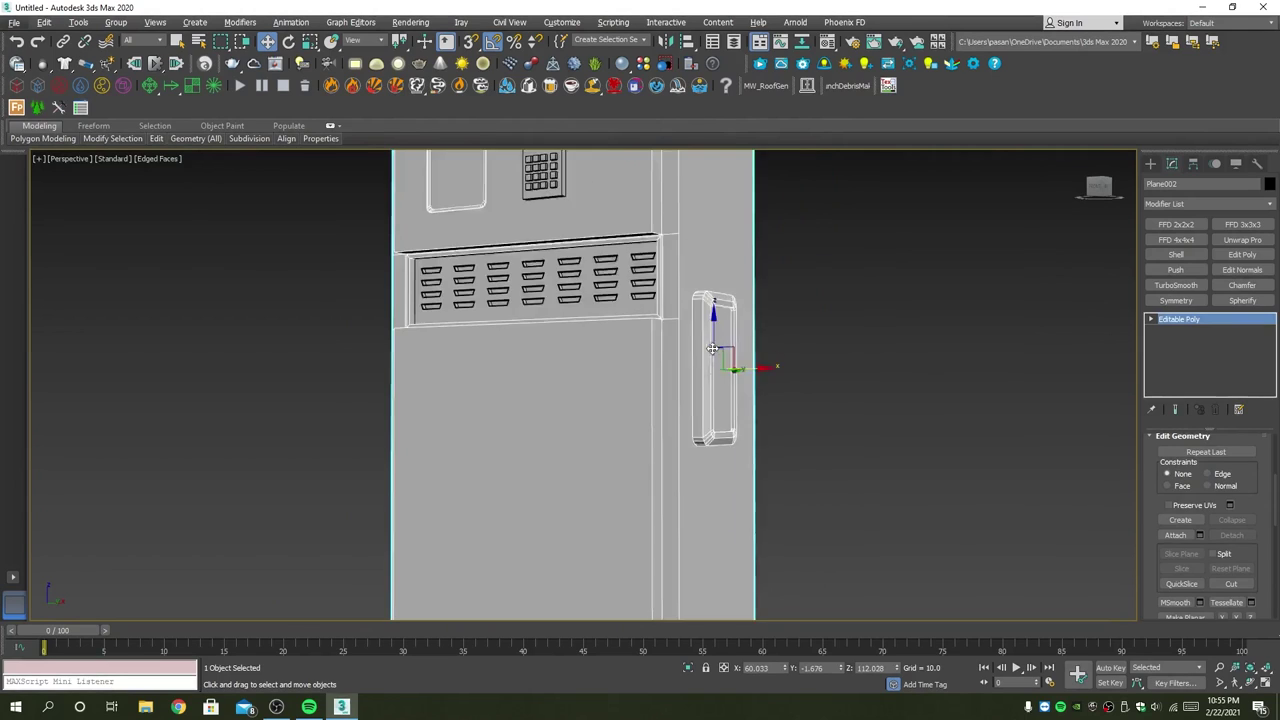
pyautogui.scroll(2, 740, 343)
pyautogui.moveTo(744, 358)
pyautogui.keyDown('alt'); pyautogui.mouseDown(button='middle')
pyautogui.moveTo(620, 385)
pyautogui.moveTo(600, 415)
pyautogui.mouseUp(button='middle'); pyautogui.keyUp('alt')
pyautogui.scroll(1, 600, 415)
pyautogui.scroll(-1, 557, 402)
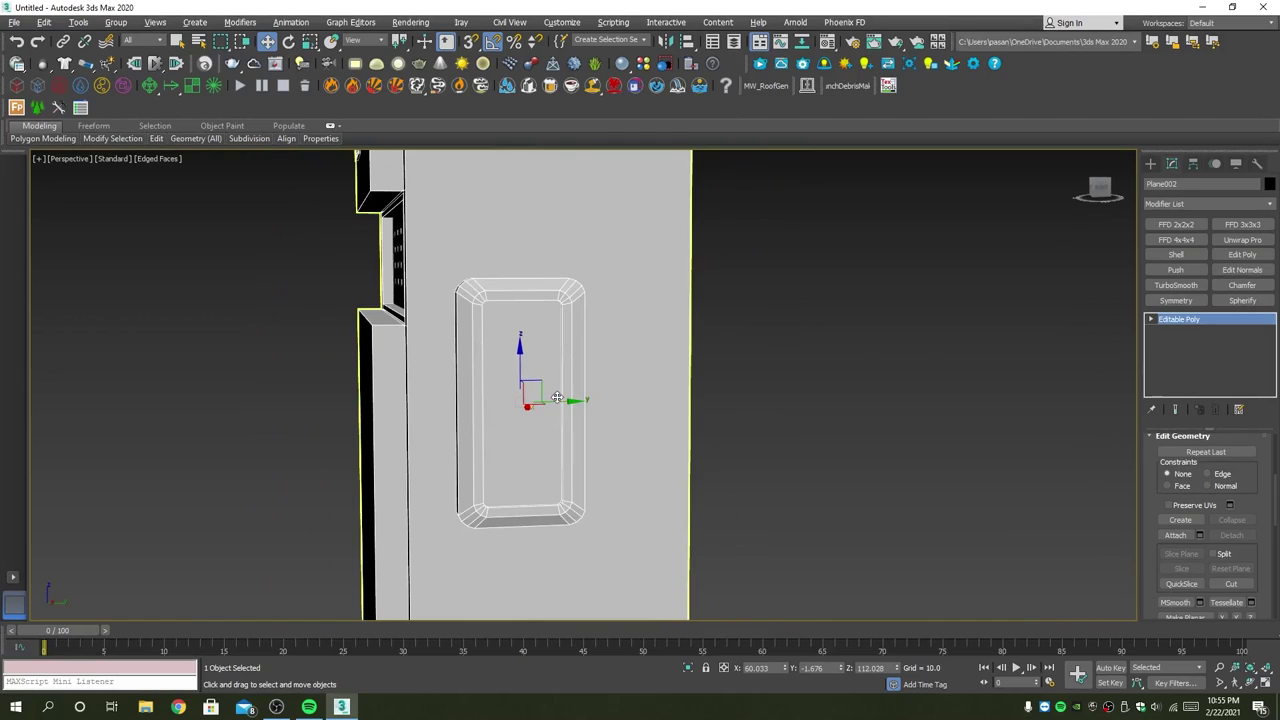
# Step: Maximize the Front viewport, activate Cylinder creation, and return to Perspective
pyautogui.hotkey('alt', 'w')
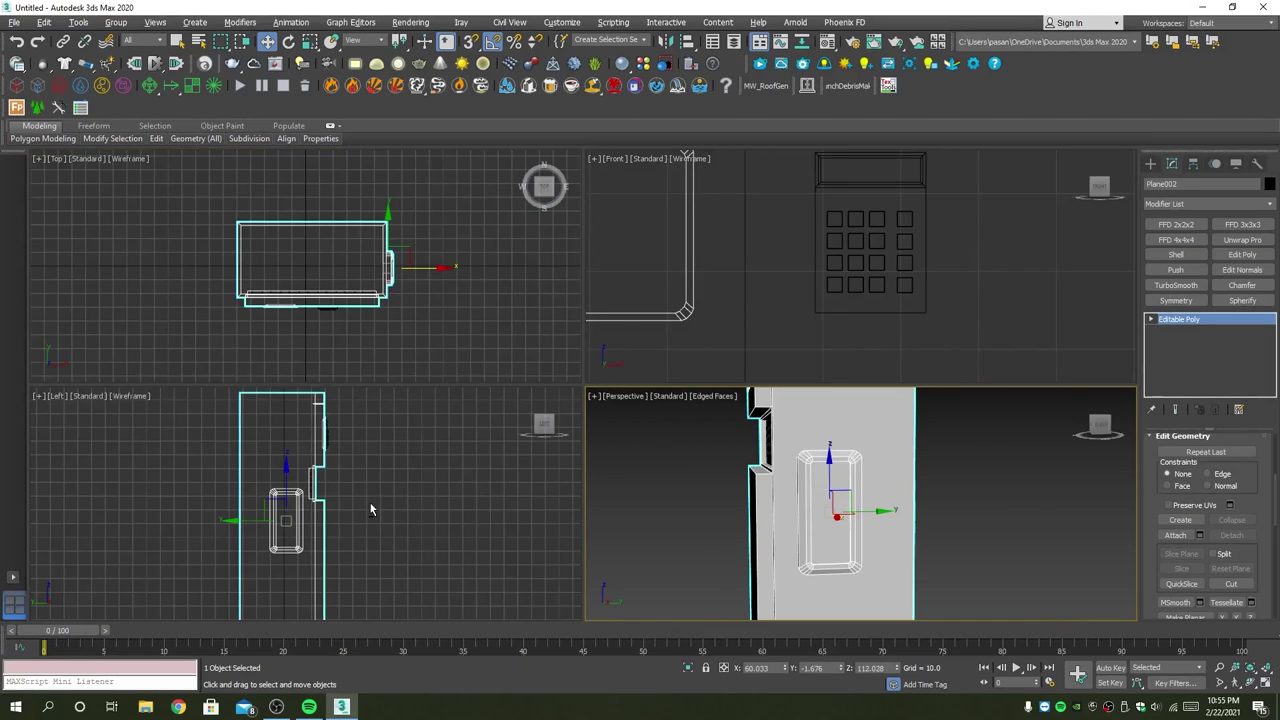
pyautogui.hotkey('alt', 'w')
pyautogui.hotkey('alt', 'w')
pyautogui.hotkey('alt', 'w')
pyautogui.scroll(-4, 827, 287)
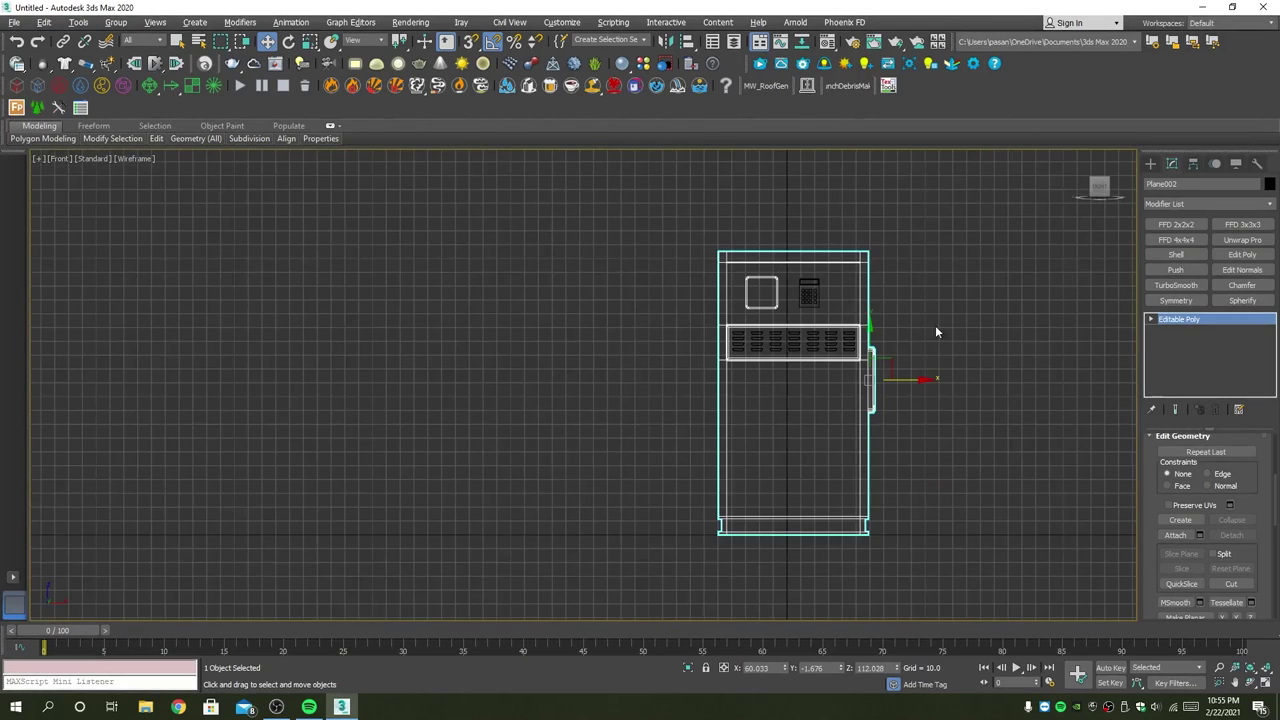
pyautogui.scroll(1, 935, 332)
pyautogui.scroll(5, 905, 365)
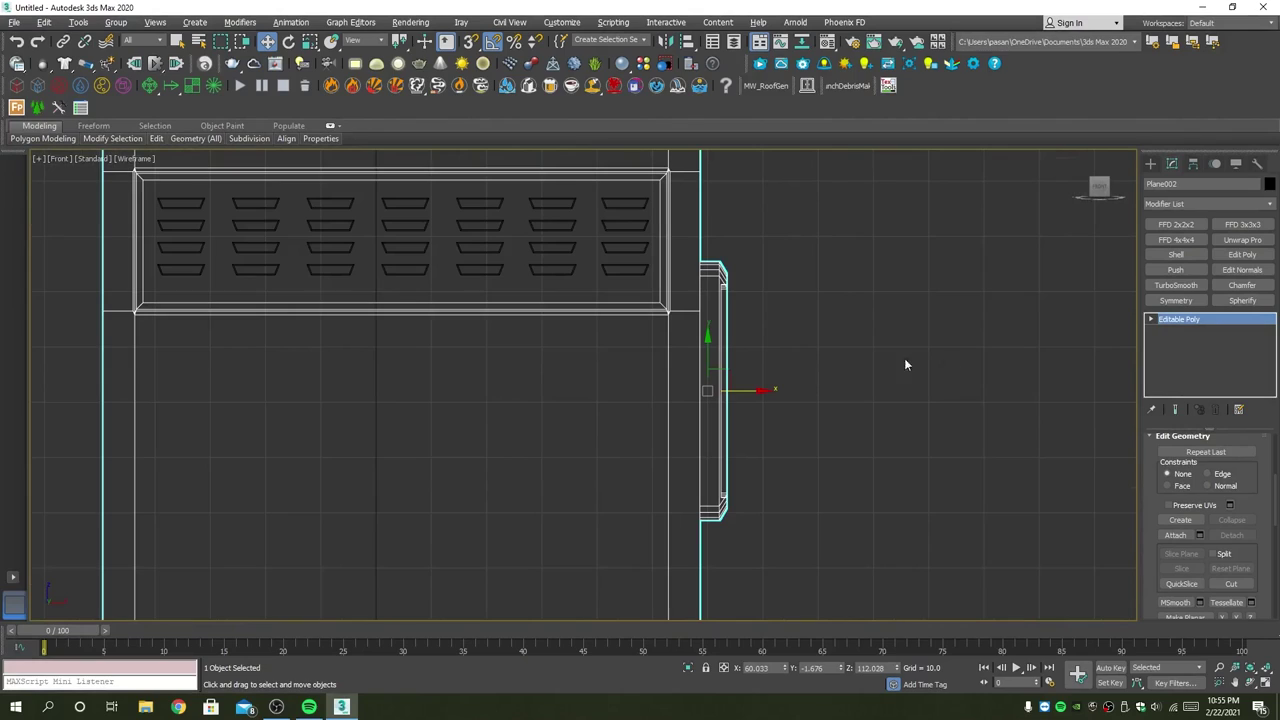
pyautogui.click(1150, 163)
pyautogui.click(1181, 272)
pyautogui.scroll(5, 771, 380)
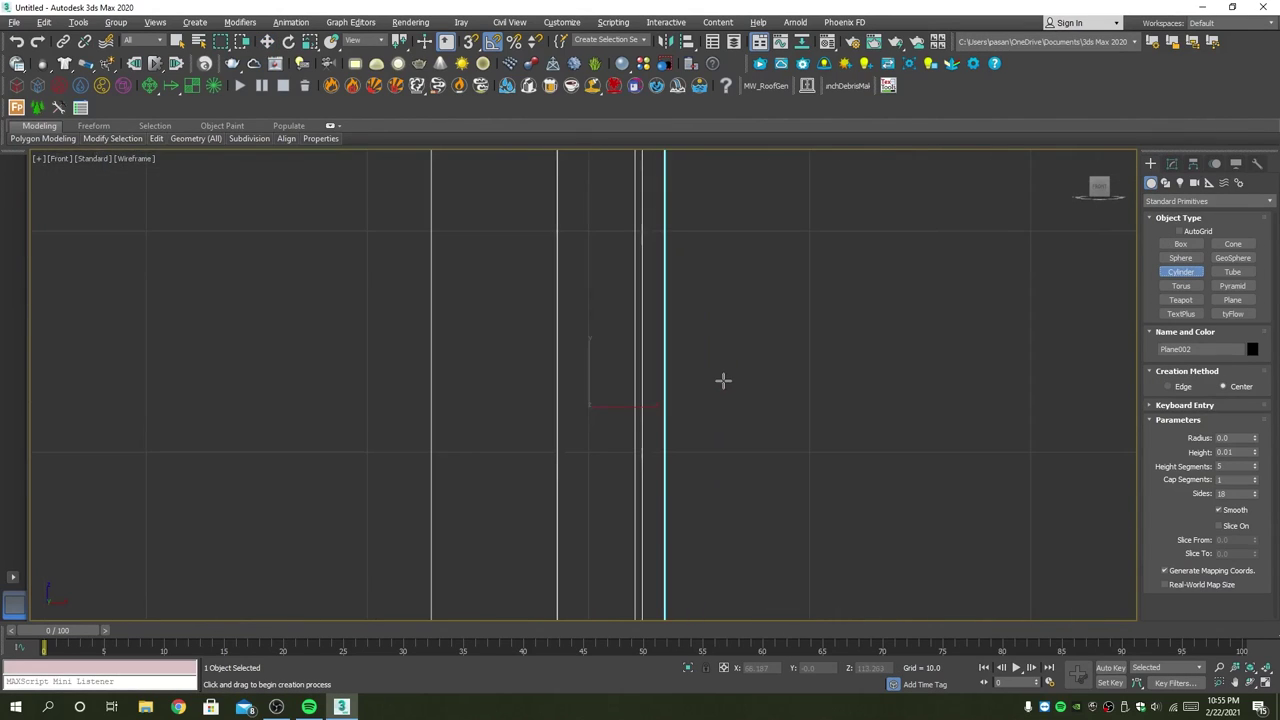
pyautogui.scroll(-3, 723, 380)
pyautogui.scroll(-1, 617, 414)
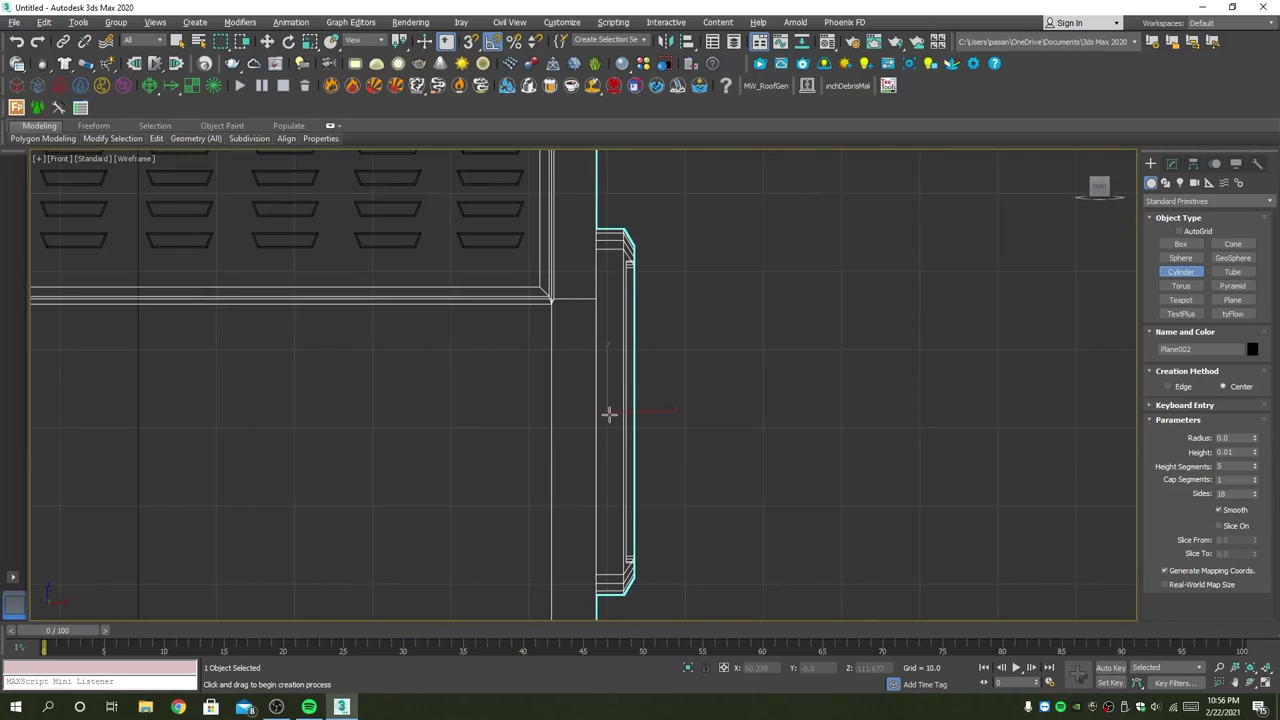
pyautogui.press('p')
pyautogui.scroll(-6, 869, 506)
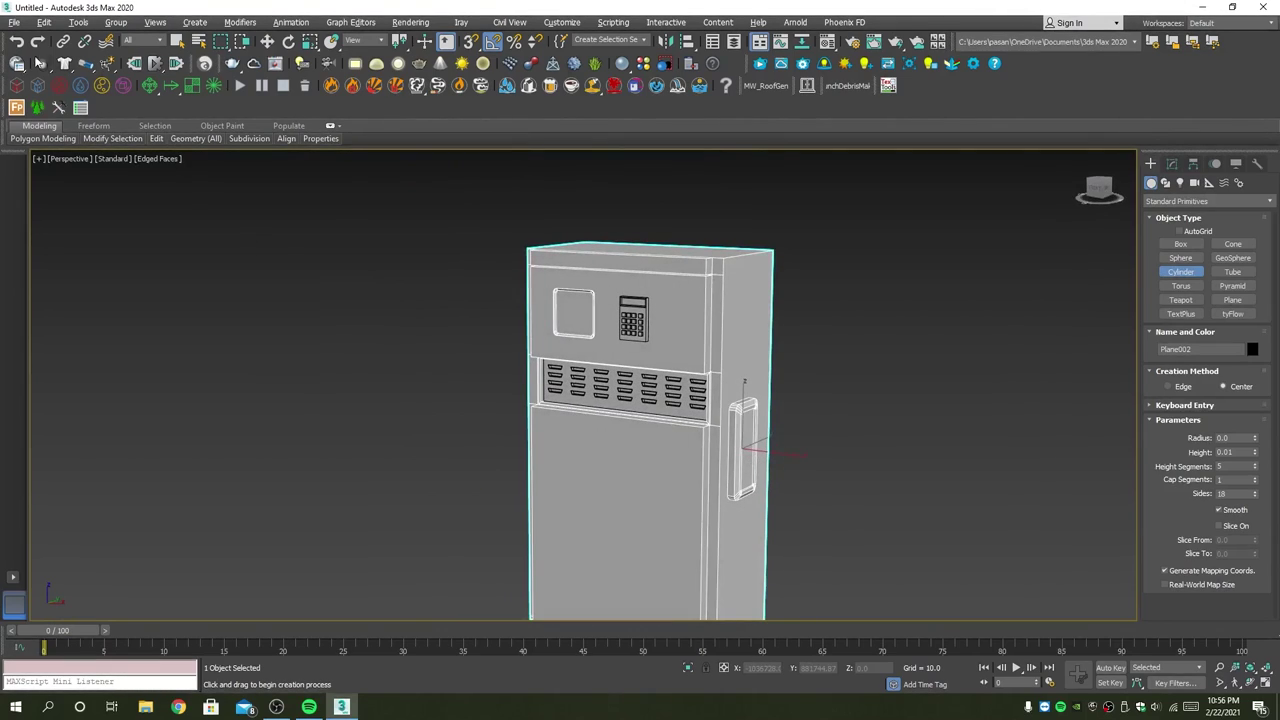
pyautogui.click(10, 20)
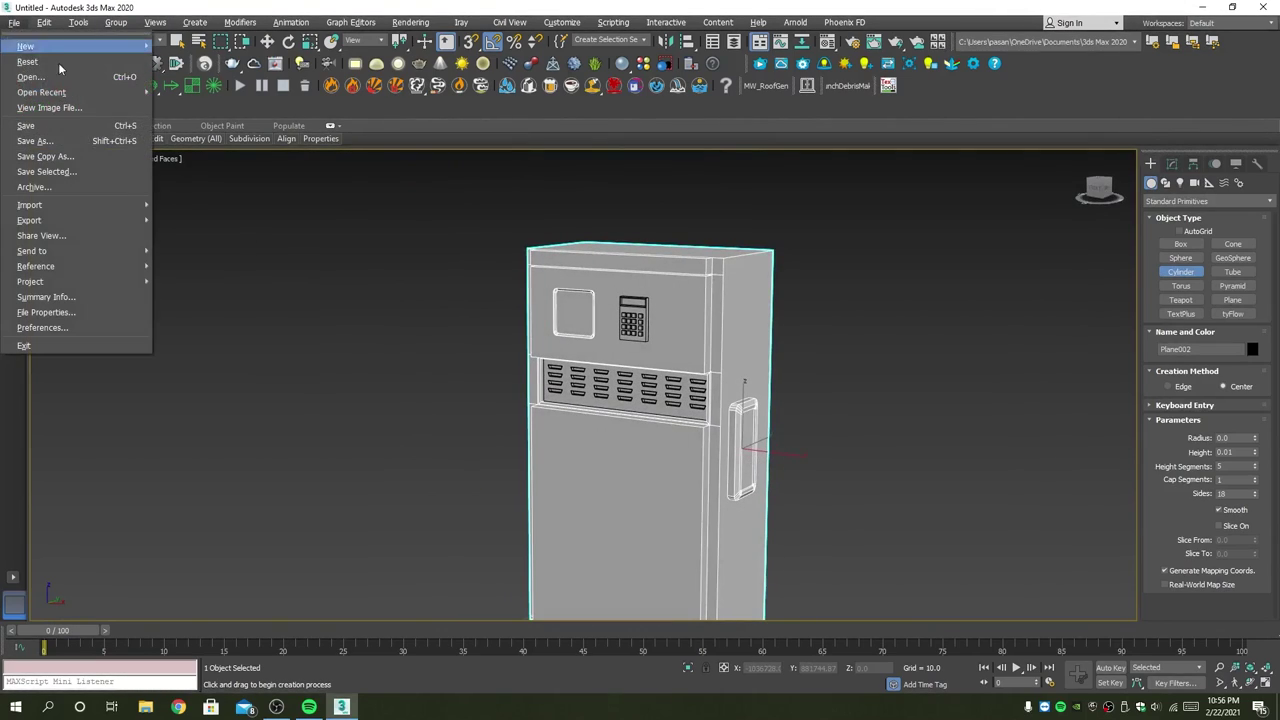
pyautogui.click(85, 108)
pyautogui.scroll(-5, 330, 200)
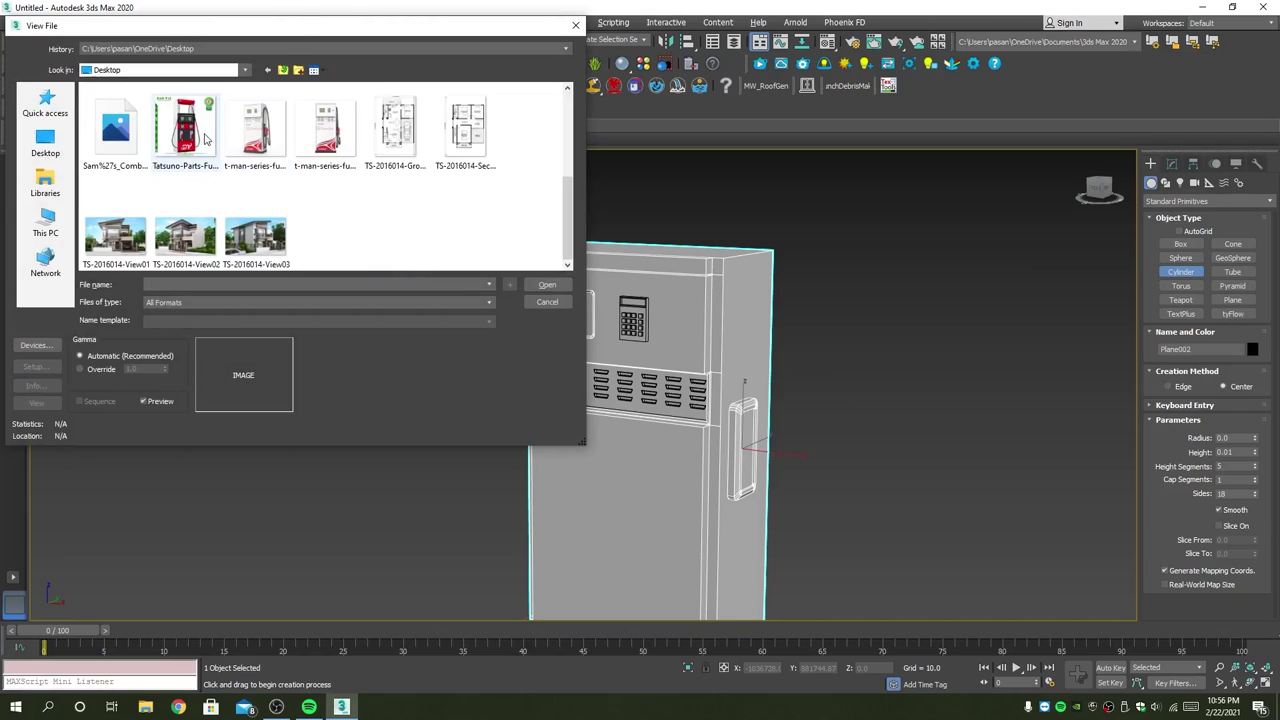
pyautogui.click(257, 153)
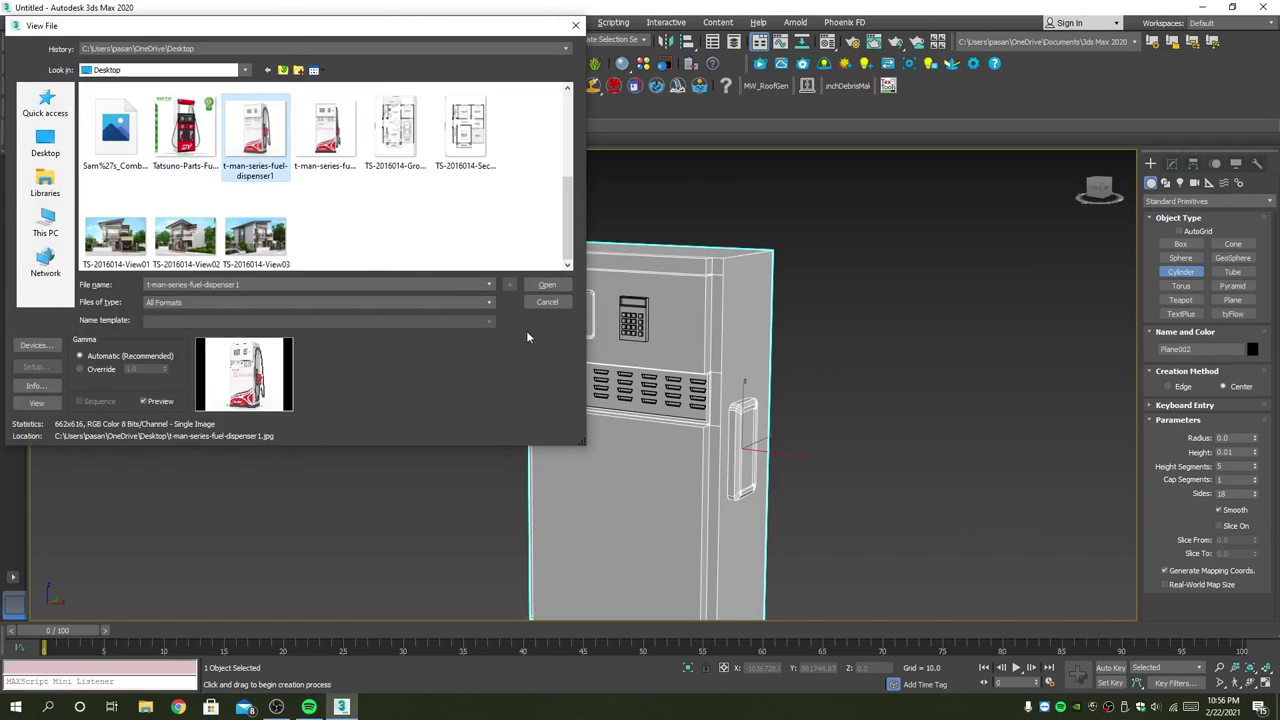
pyautogui.click(547, 285)
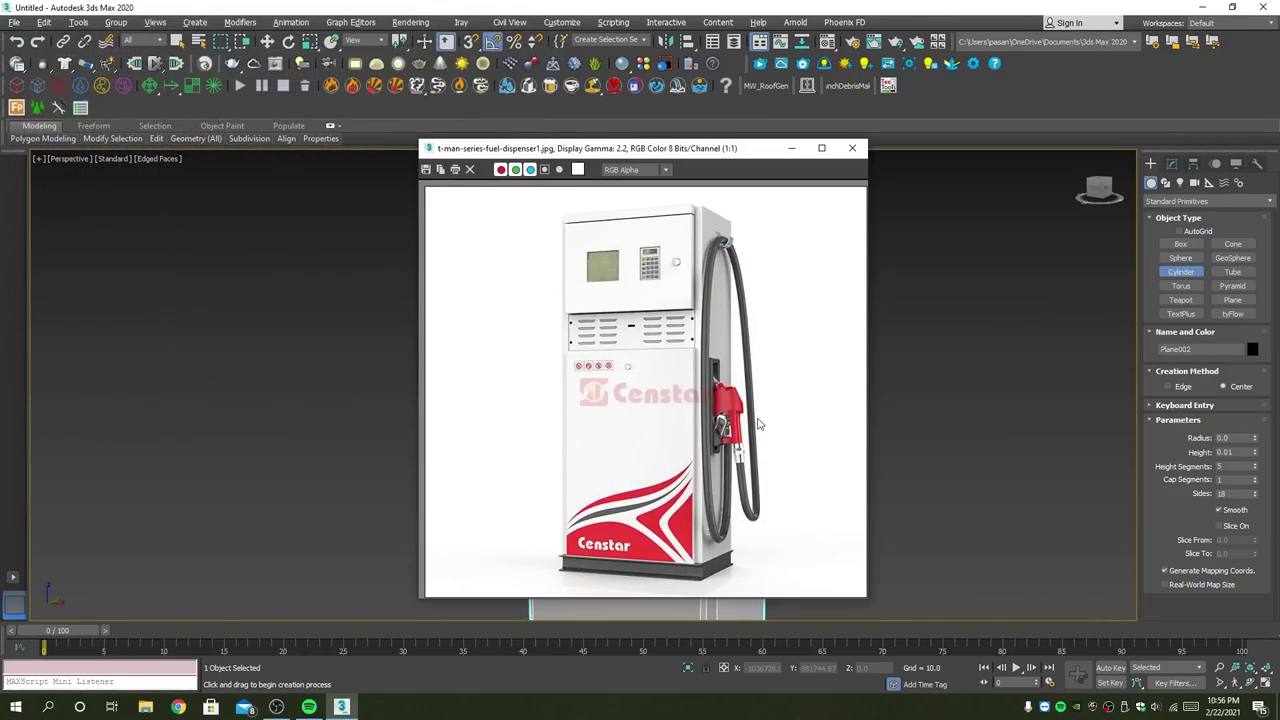
pyautogui.scroll(1, 754, 413)
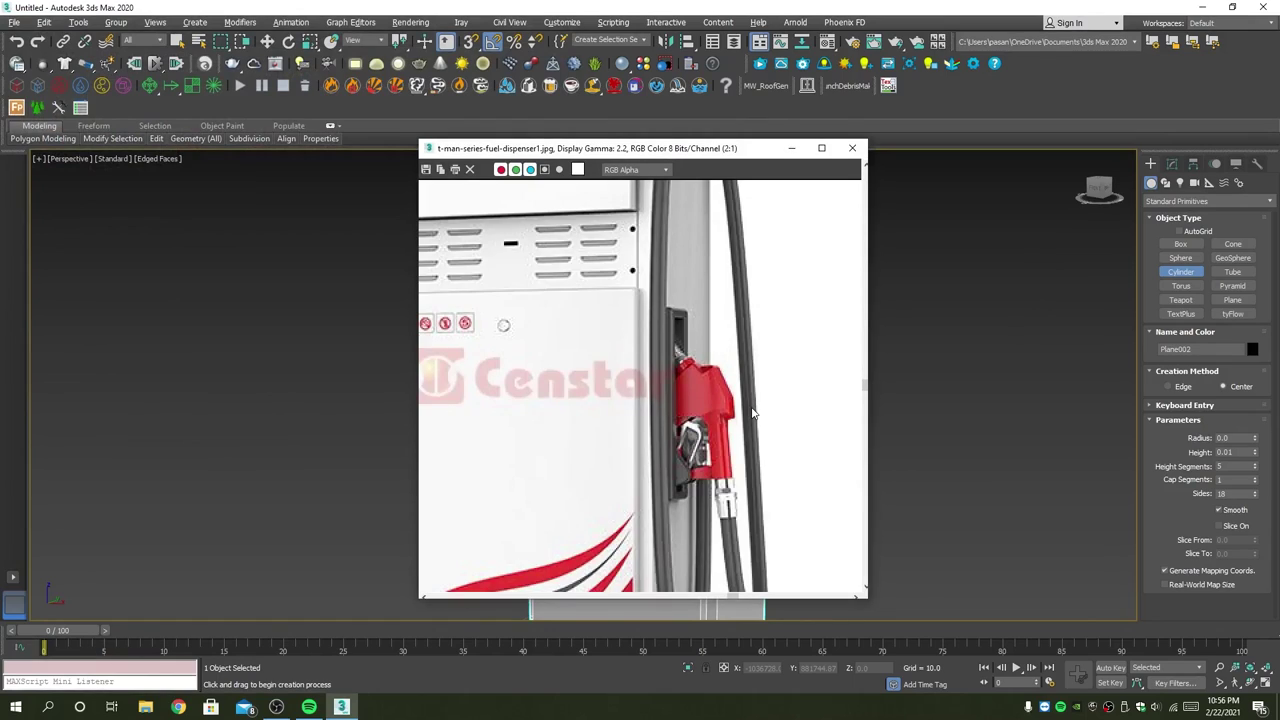
pyautogui.scroll(-1, 754, 413)
pyautogui.scroll(1, 754, 413)
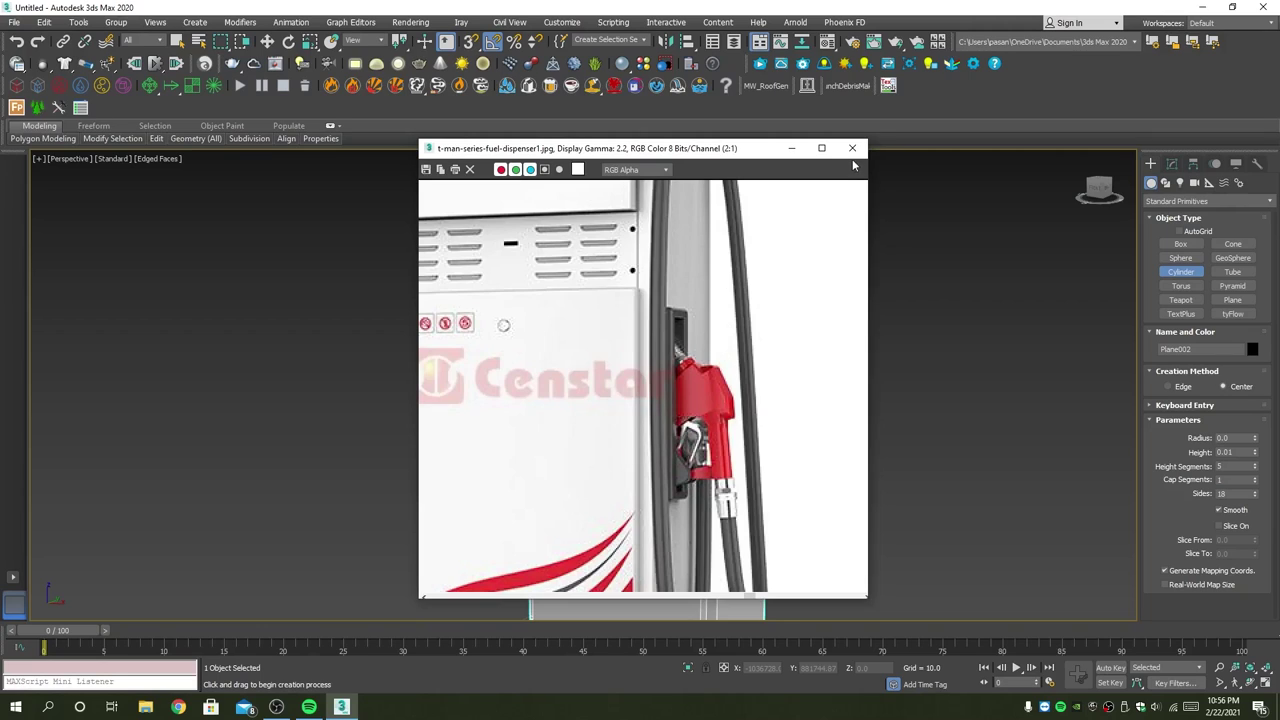
pyautogui.click(852, 148)
pyautogui.scroll(3, 755, 400)
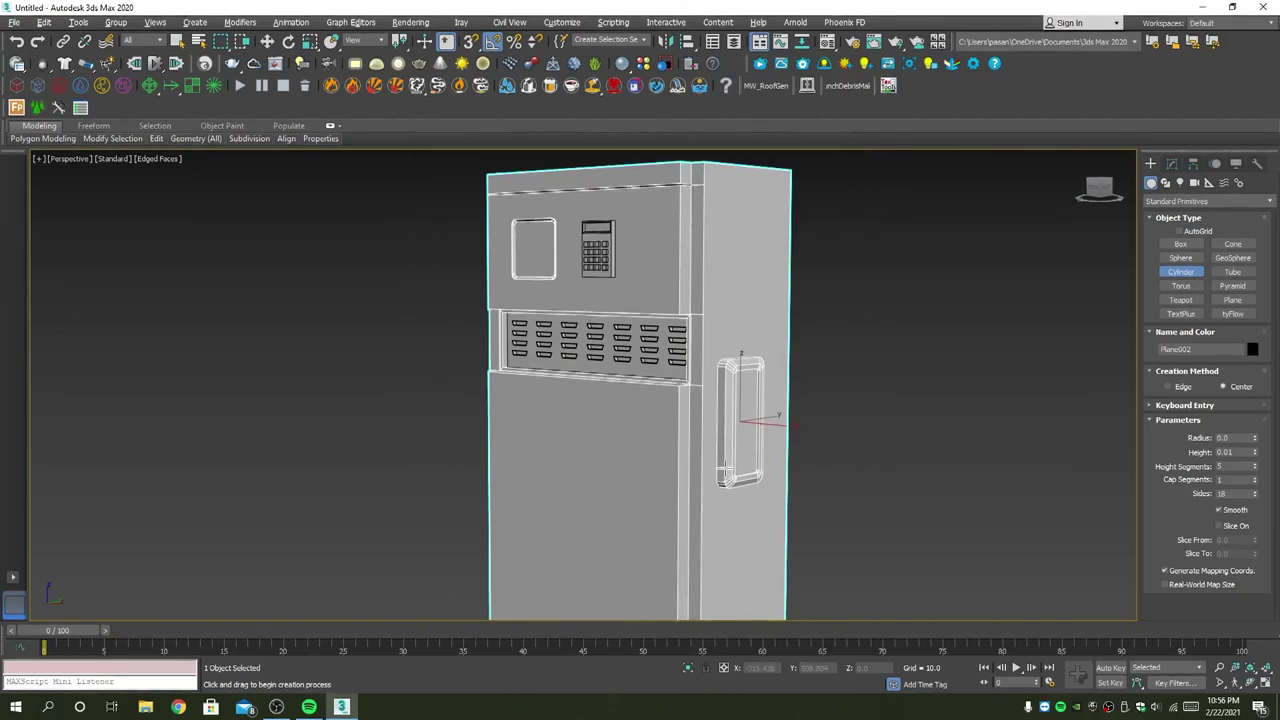
# Step: Shift the handle recess's inner face along X to deepen the recess
pyautogui.click(755, 388)
pyautogui.scroll(2, 755, 388)
pyautogui.click(746, 400)
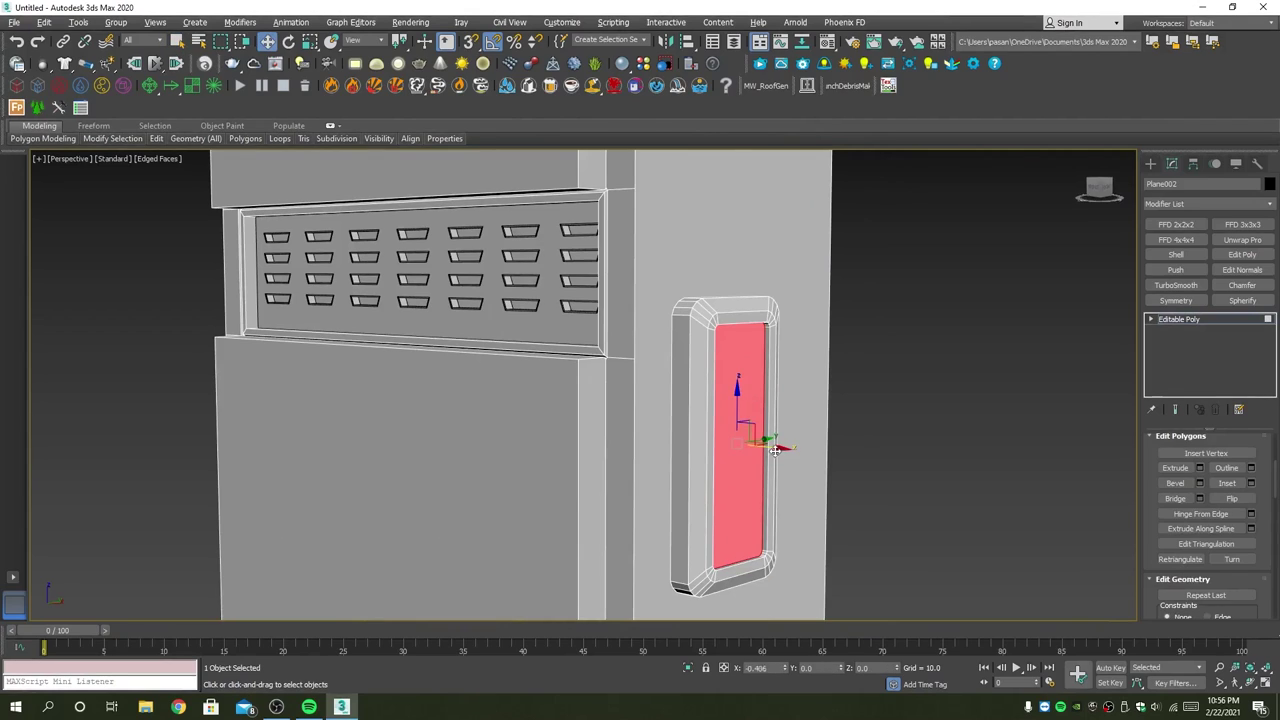
pyautogui.moveTo(775, 451); pyautogui.dragTo(763, 438)
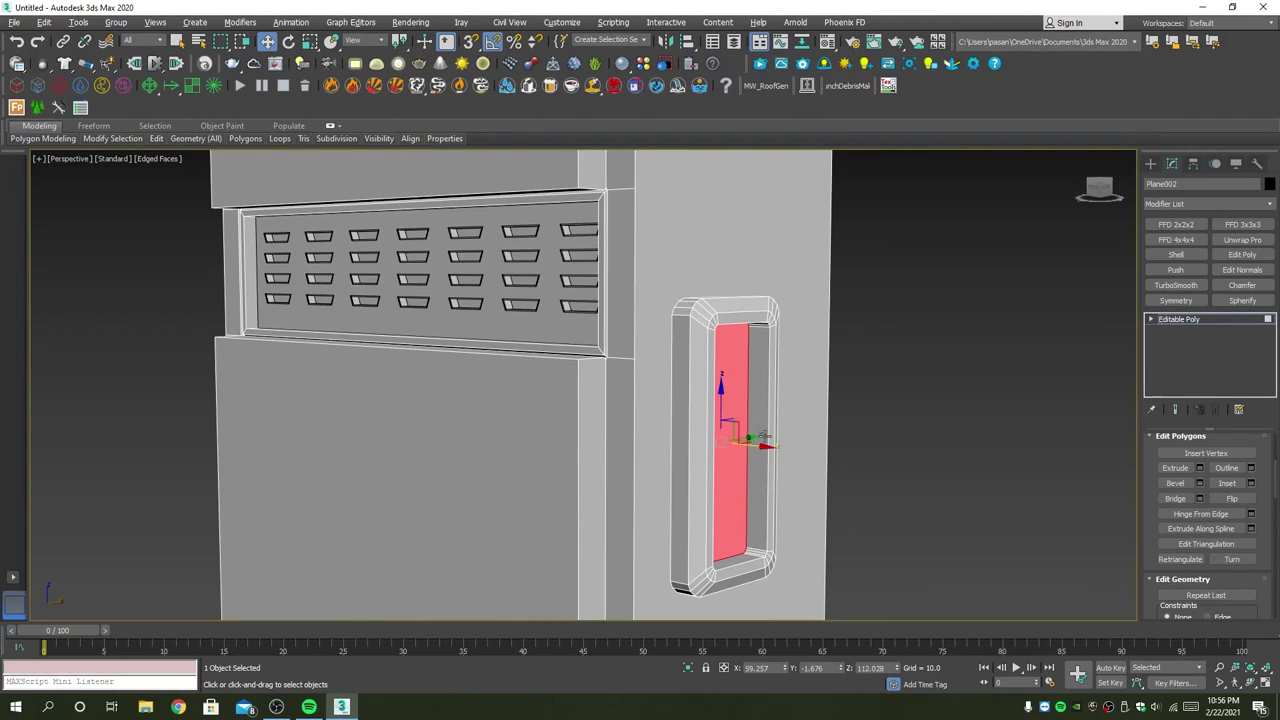
pyautogui.press('6')
pyautogui.scroll(-3, 763, 438)
# Step: Orbit around the handle, then maximize the Front wireframe viewport
pyautogui.moveTo(763, 438)
pyautogui.keyDown('alt'); pyautogui.mouseDown(button='middle')
pyautogui.moveTo(730, 460)
pyautogui.moveTo(697, 417)
pyautogui.moveTo(577, 418)
pyautogui.mouseUp(button='middle'); pyautogui.keyUp('alt')
pyautogui.scroll(2, 717, 473)
pyautogui.scroll(2, 717, 473)
pyautogui.scroll(2, 717, 473)
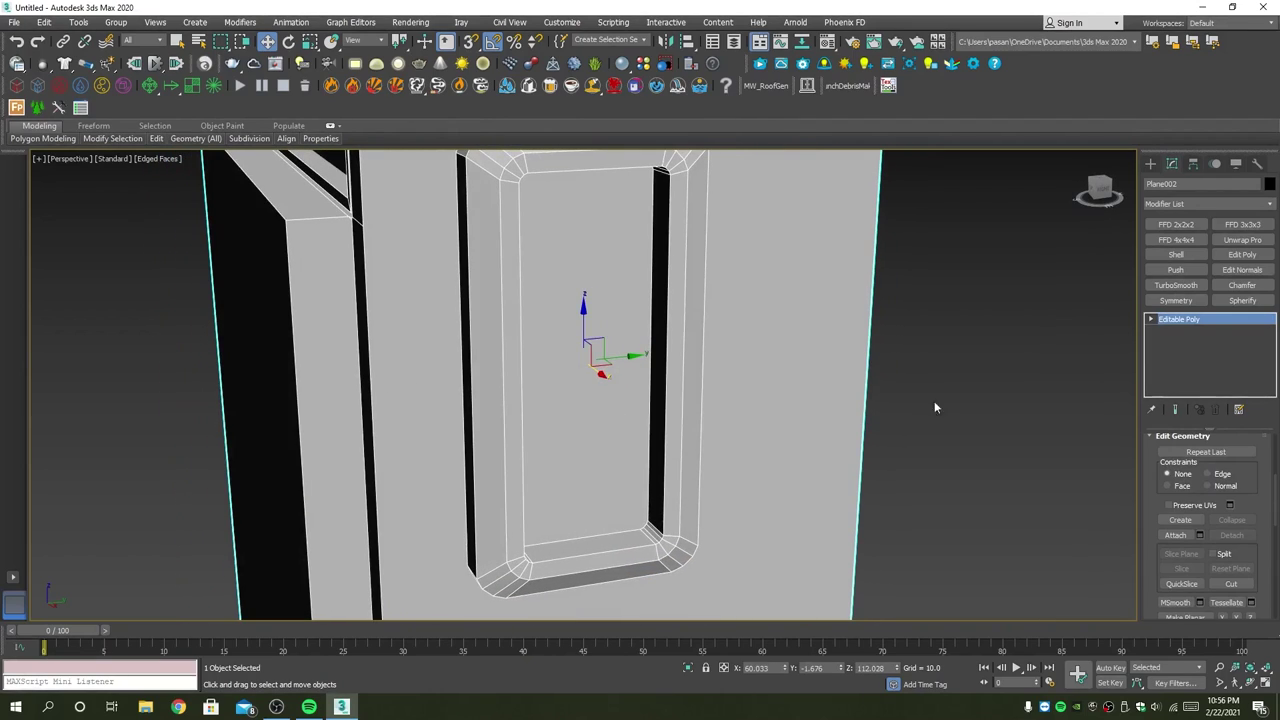
pyautogui.moveTo(918, 328)
pyautogui.keyDown('alt'); pyautogui.mouseDown(button='middle')
pyautogui.moveTo(749, 371)
pyautogui.moveTo(764, 360)
pyautogui.mouseUp(button='middle'); pyautogui.keyUp('alt')
pyautogui.hotkey('alt', 'w')
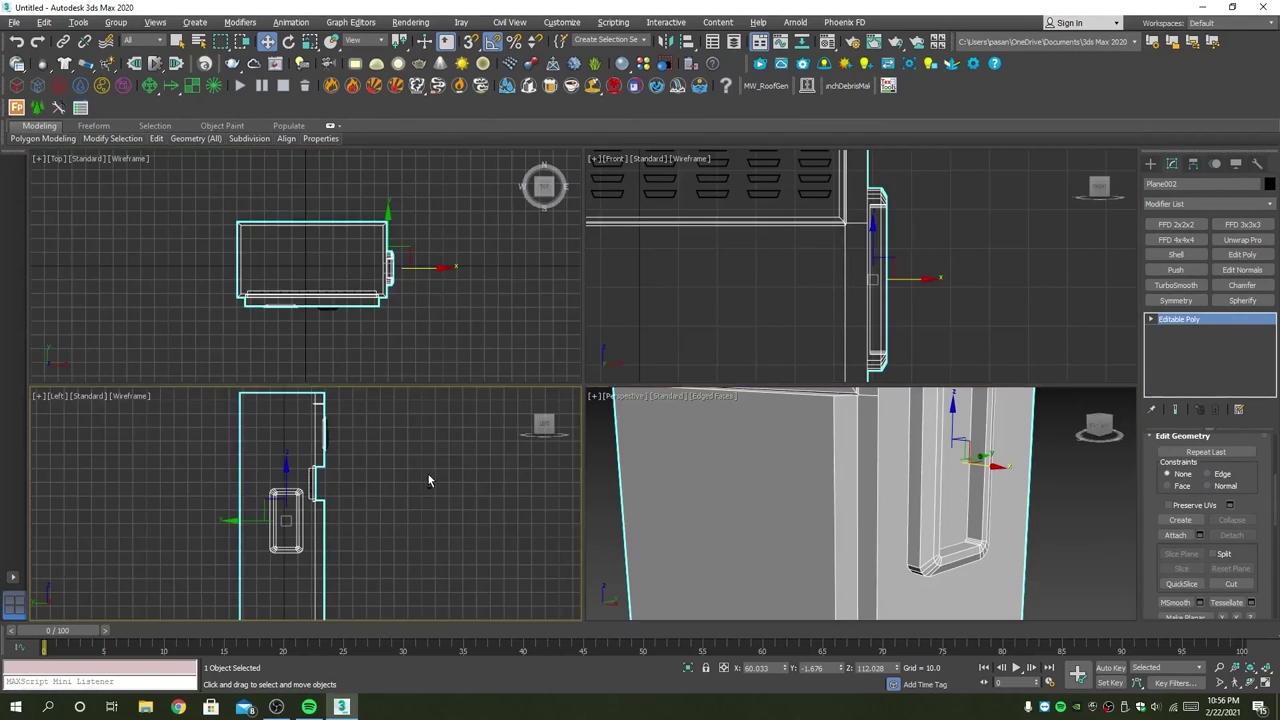
pyautogui.hotkey('alt', 'w')
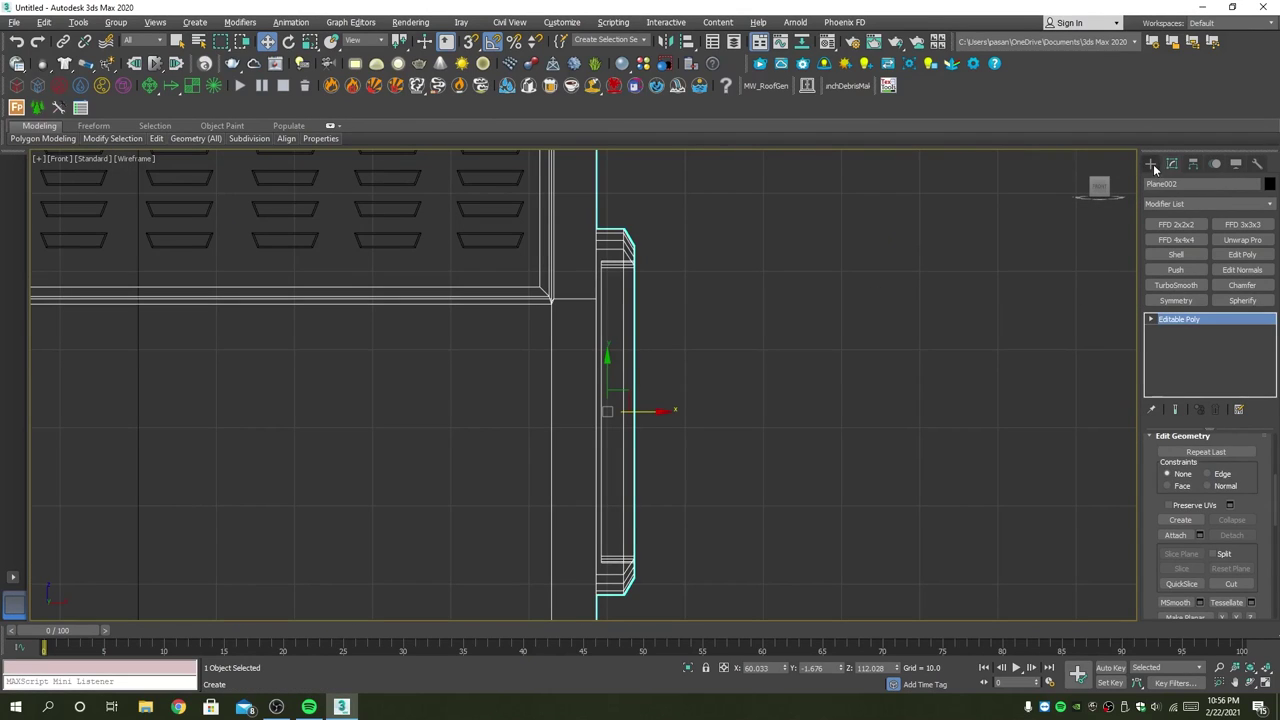
# Step: Draw a cylinder in the Front view and move it beside the handle
pyautogui.click(1151, 163)
pyautogui.click(1180, 271)
pyautogui.scroll(3, 651, 389)
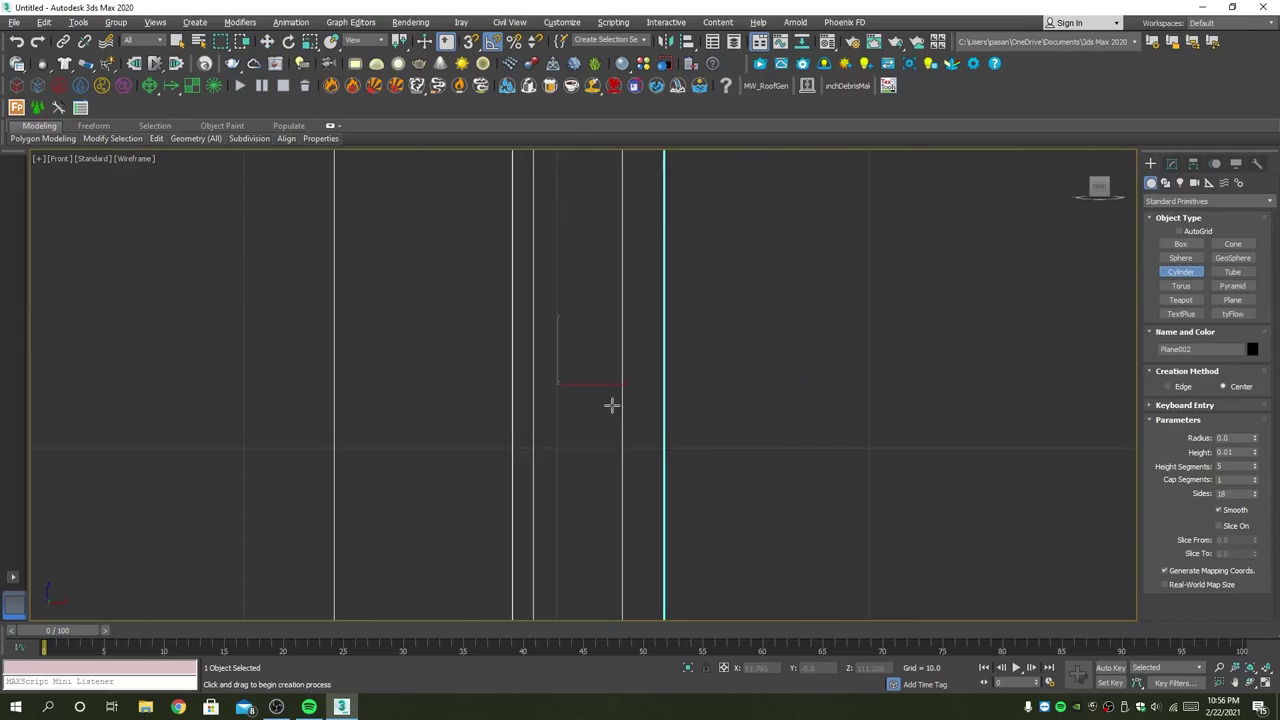
pyautogui.moveTo(577, 383); pyautogui.dragTo(610, 365)
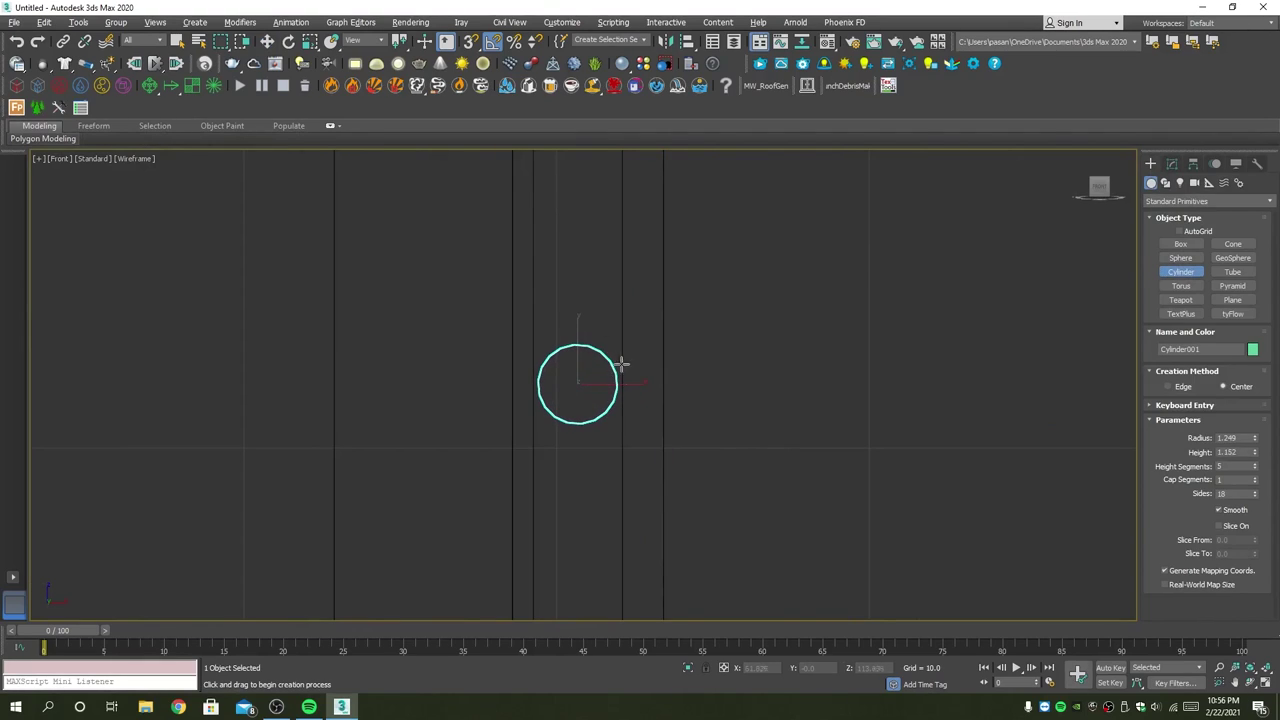
pyautogui.hotkey('alt', 'w')
pyautogui.hotkey('alt', 'w')
pyautogui.scroll(2, 775, 290)
pyautogui.moveTo(768, 328); pyautogui.dragTo(765, 463, button='middle')
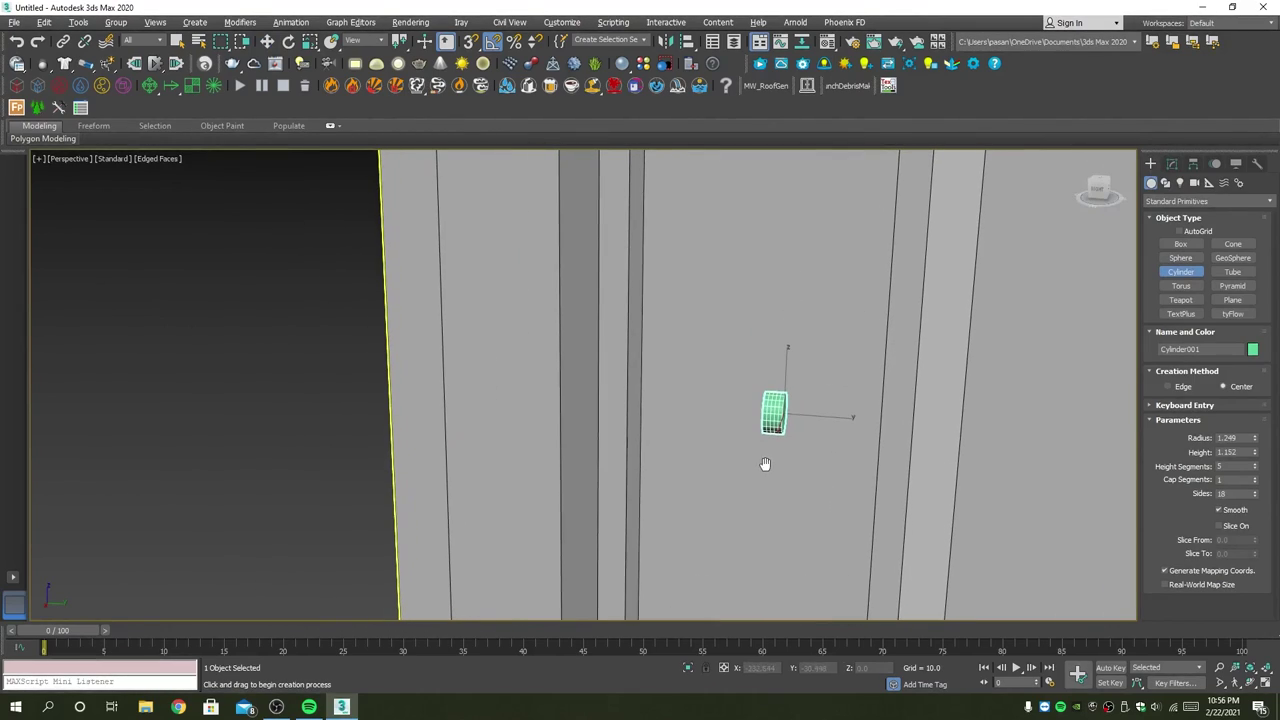
pyautogui.press('w')
pyautogui.moveTo(826, 405)
pyautogui.mouseDown()
pyautogui.moveTo(620, 382)
pyautogui.moveTo(631, 385)
pyautogui.mouseUp()
pyautogui.keyDown('alt'); pyautogui.moveTo(631, 384); pyautogui.dragTo(545, 378, button='middle'); pyautogui.keyUp('alt')
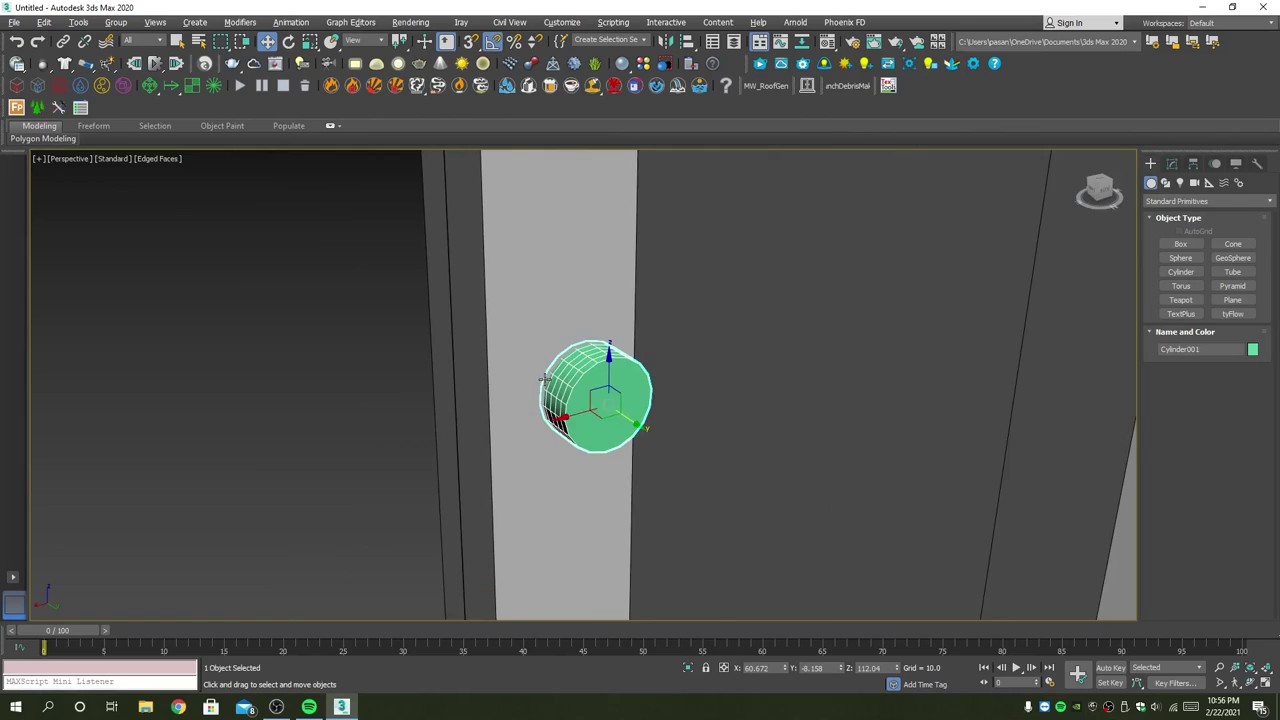
pyautogui.moveTo(573, 418); pyautogui.dragTo(548, 425)
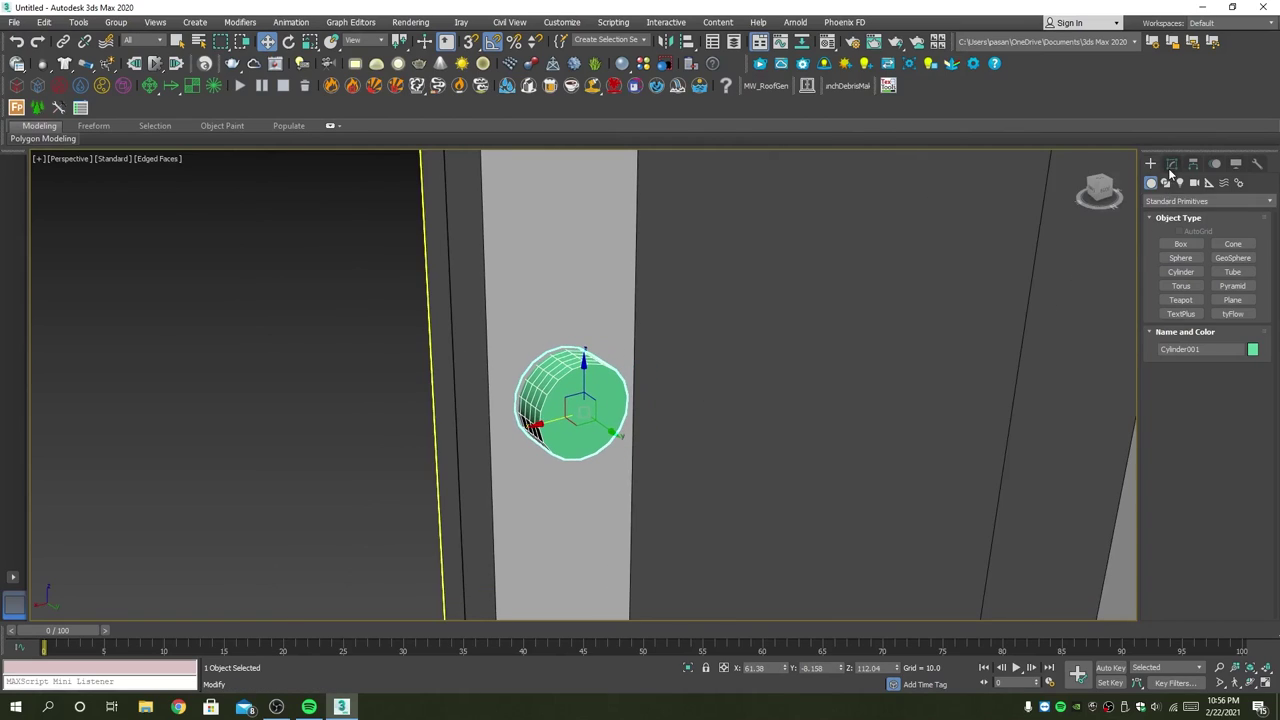
# Step: Set the cylinder's radius to 1.674 and height to 2.211
pyautogui.click(1172, 163)
pyautogui.moveTo(1250, 456); pyautogui.dragTo(1255, 432)
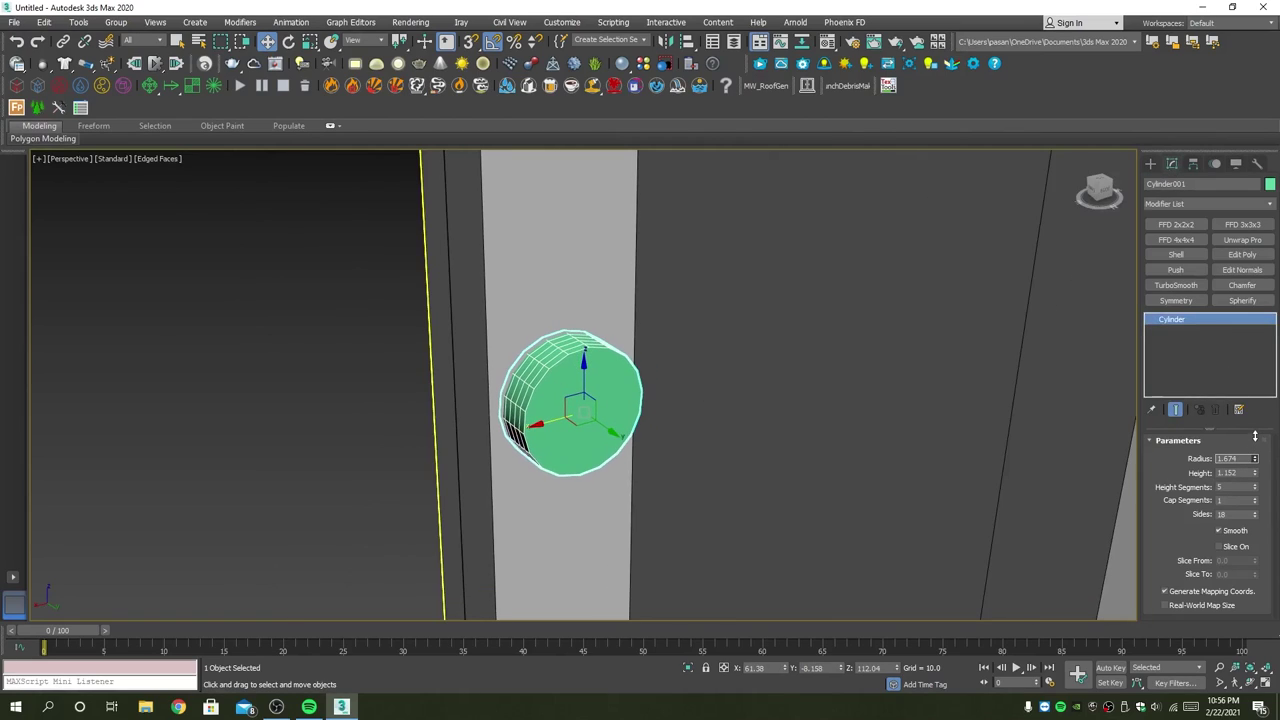
pyautogui.moveTo(638, 414)
pyautogui.keyDown('alt'); pyautogui.mouseDown(button='middle')
pyautogui.moveTo(629, 373)
pyautogui.moveTo(622, 420)
pyautogui.mouseUp(button='middle'); pyautogui.keyUp('alt')
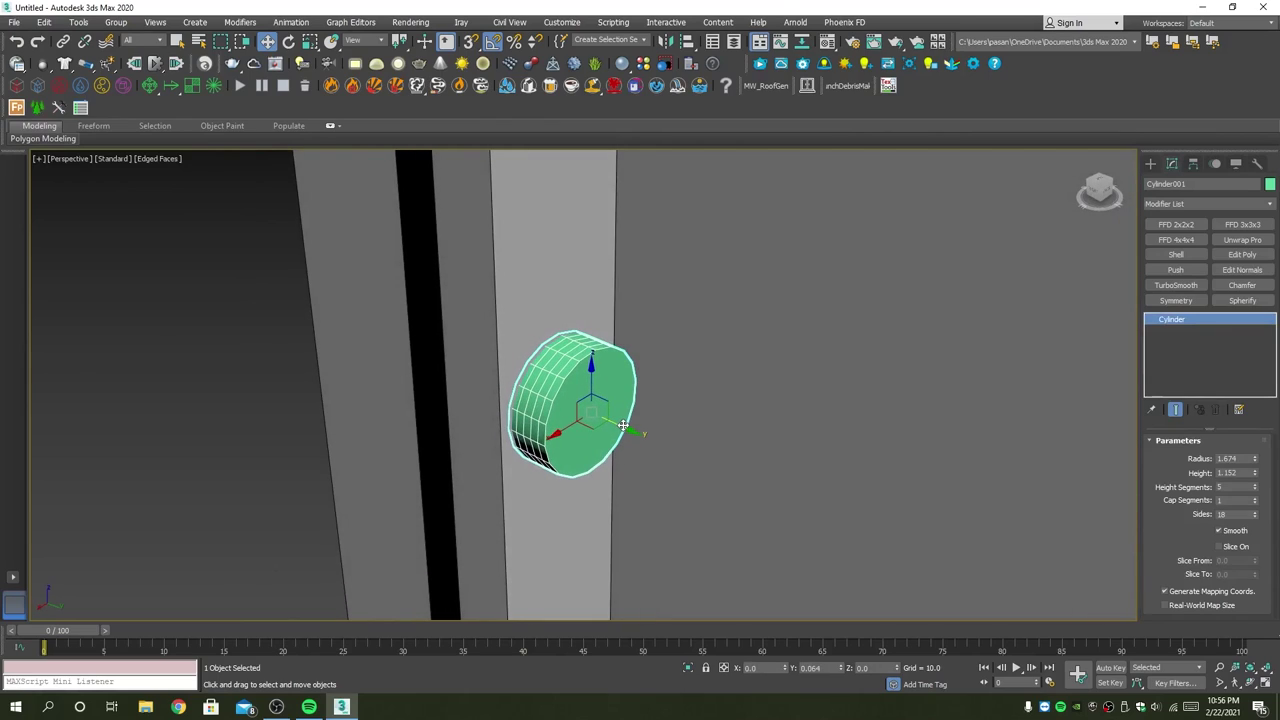
pyautogui.moveTo(622, 427); pyautogui.dragTo(626, 429)
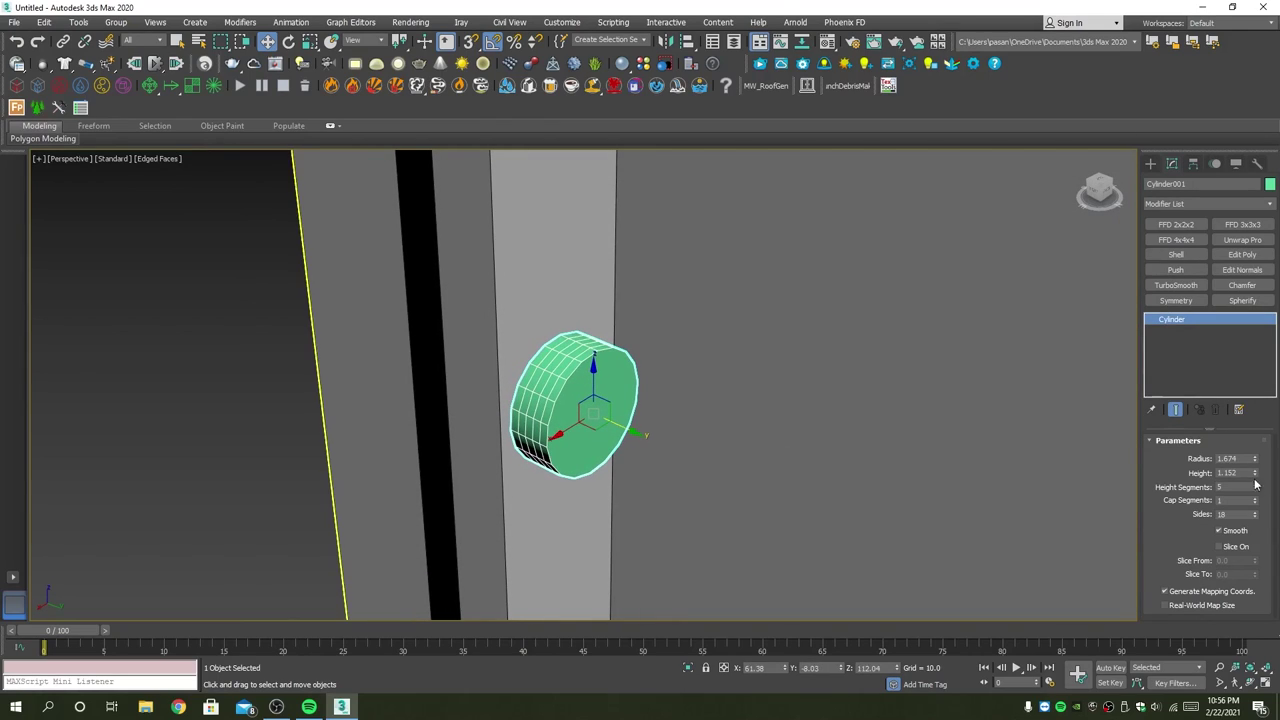
pyautogui.moveTo(1259, 473); pyautogui.dragTo(1259, 430)
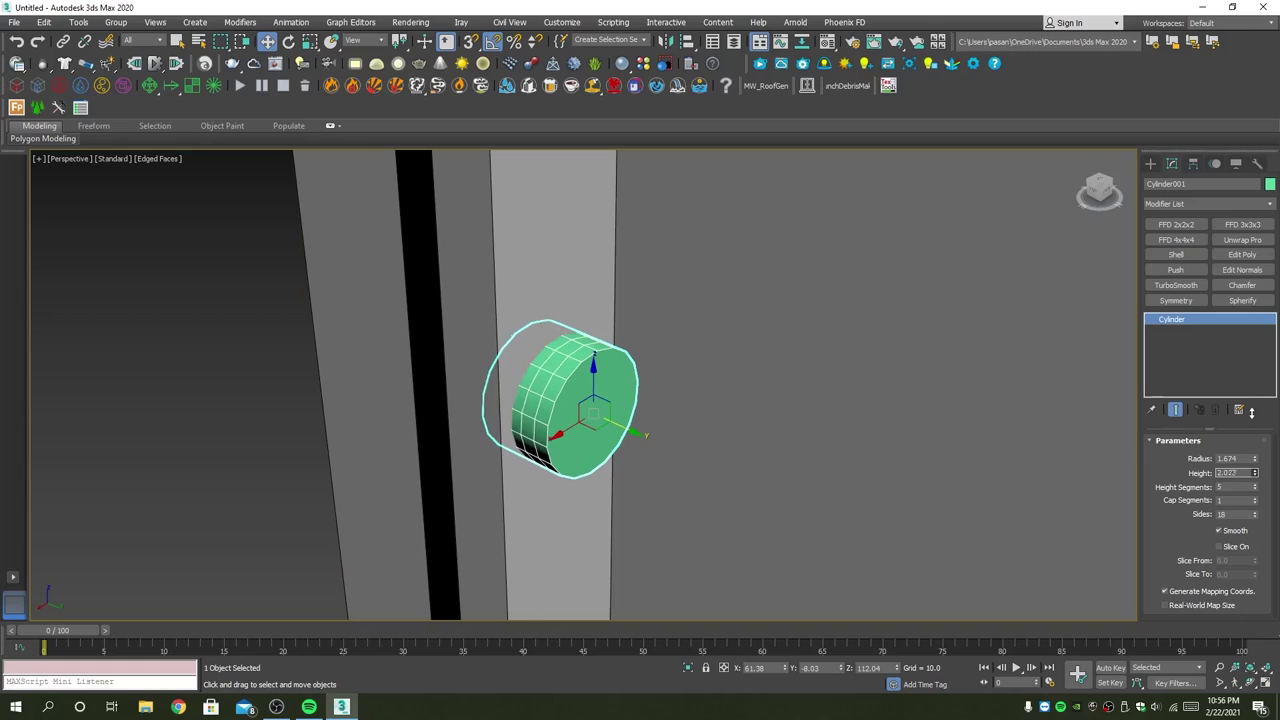
# Step: Mirror the cylinder across the Y axis with No Clone and nudge it into place
pyautogui.click(665, 42)
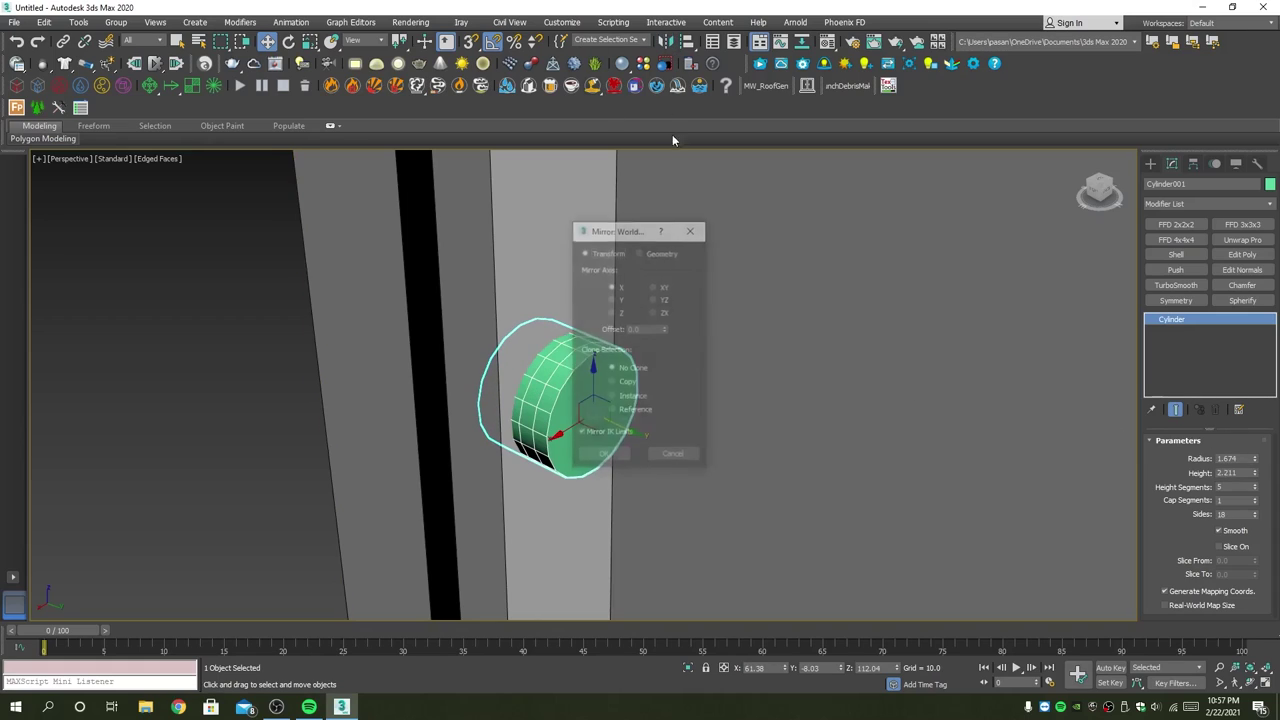
pyautogui.click(617, 300)
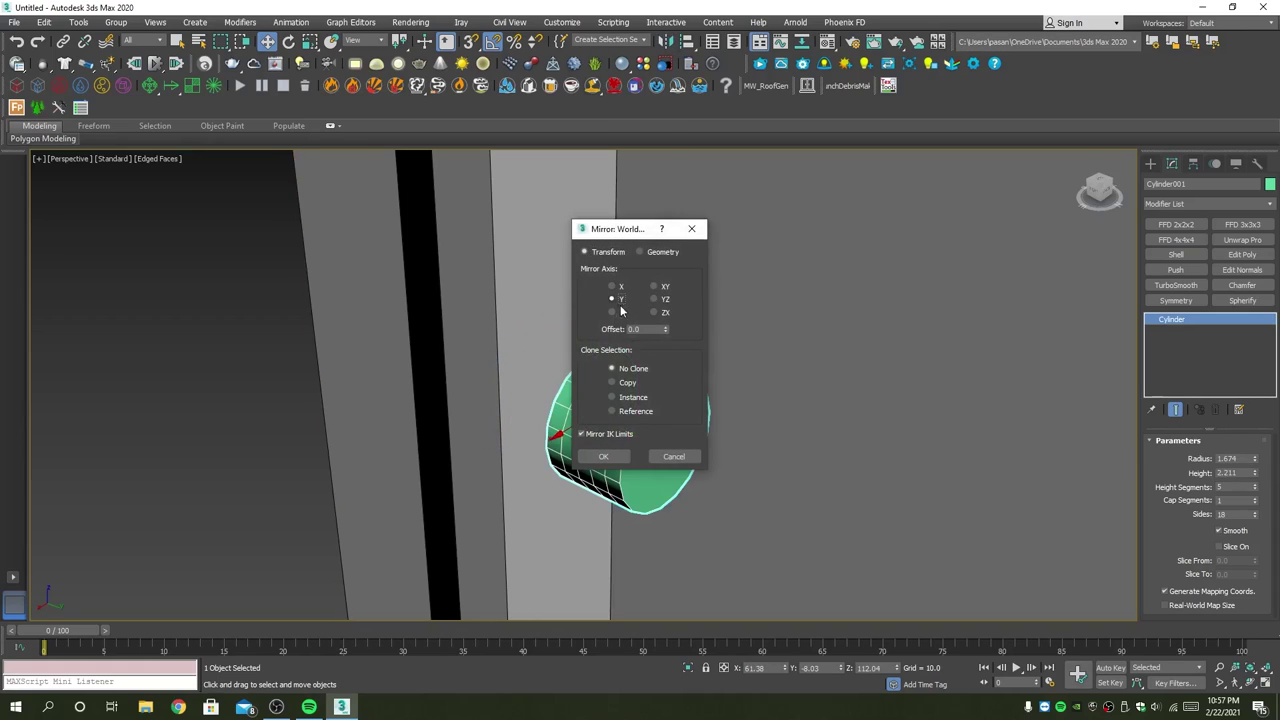
pyautogui.click(603, 456)
pyautogui.moveTo(614, 429); pyautogui.dragTo(589, 421)
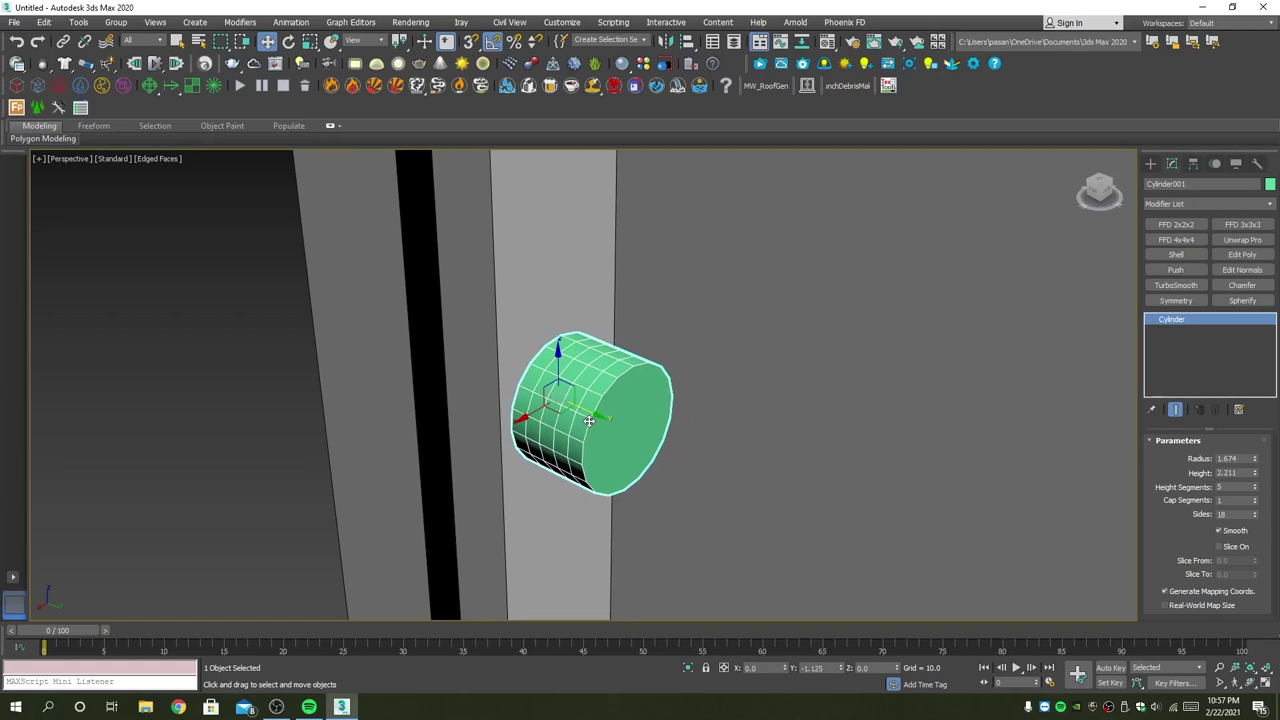
# Step: Reduce the cylinder to 1 height segment and convert it to an editable poly
pyautogui.keyDown('alt'); pyautogui.moveTo(589, 421); pyautogui.dragTo(1064, 463, button='middle'); pyautogui.keyUp('alt')
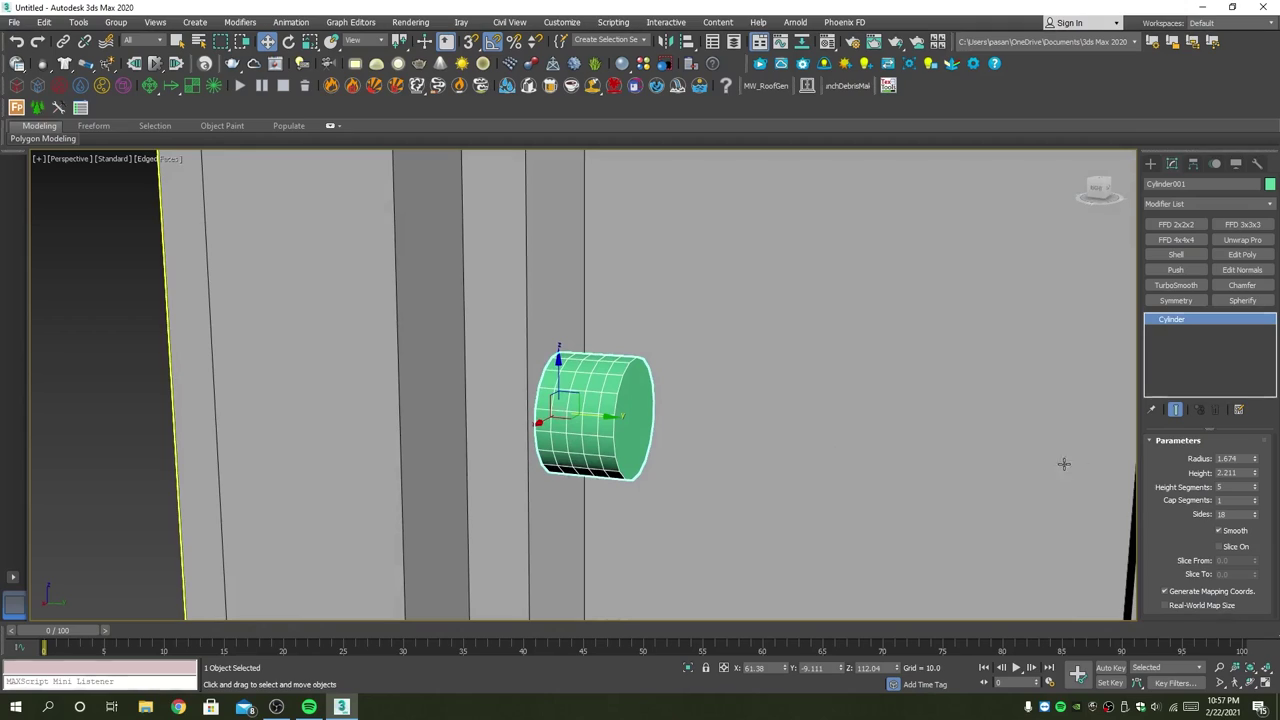
pyautogui.rightClick(1256, 489)
pyautogui.keyDown('alt'); pyautogui.moveTo(900, 420); pyautogui.dragTo(664, 373, button='middle'); pyautogui.keyUp('alt')
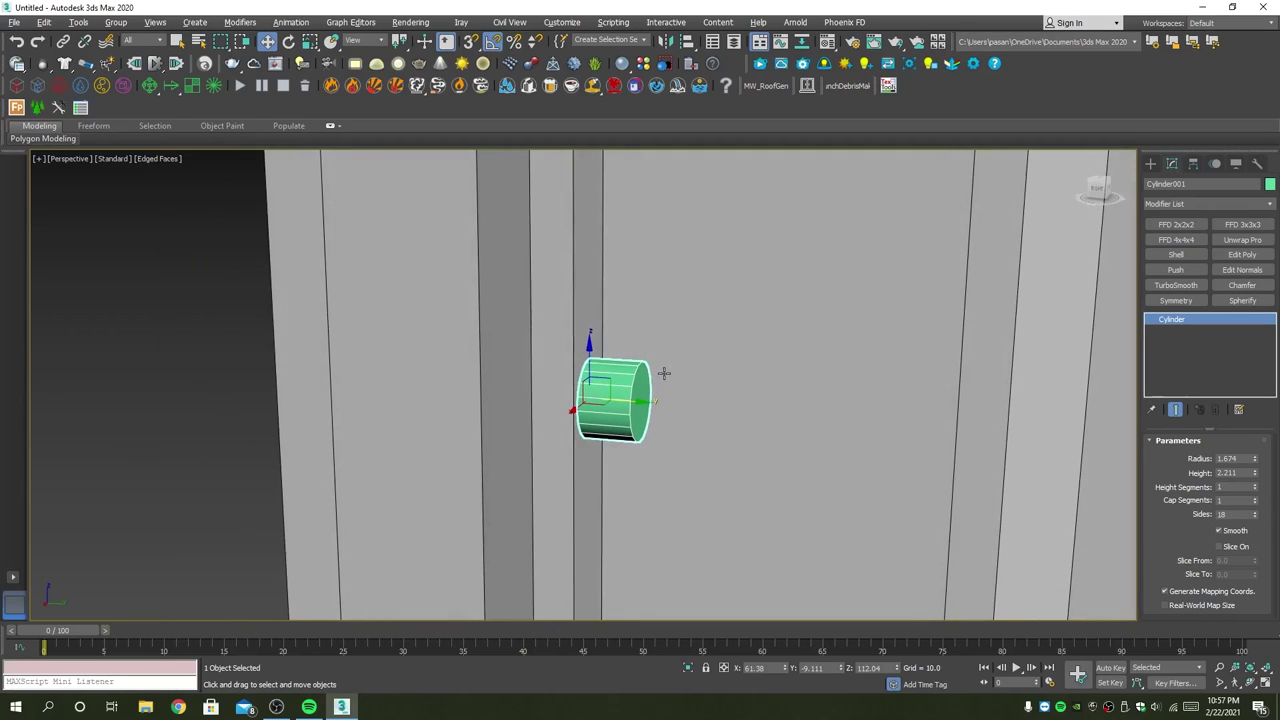
pyautogui.scroll(3, 612, 398)
pyautogui.rightClick(615, 366)
pyautogui.moveTo(640, 508)
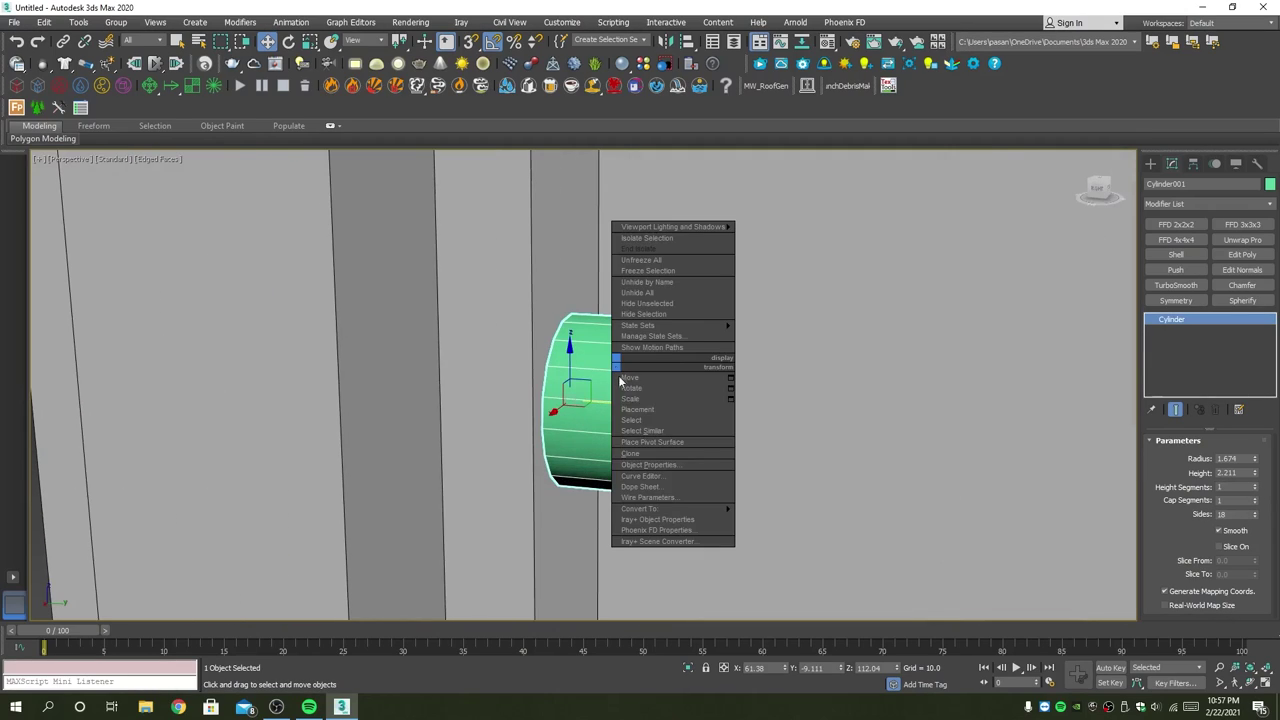
pyautogui.click(781, 519)
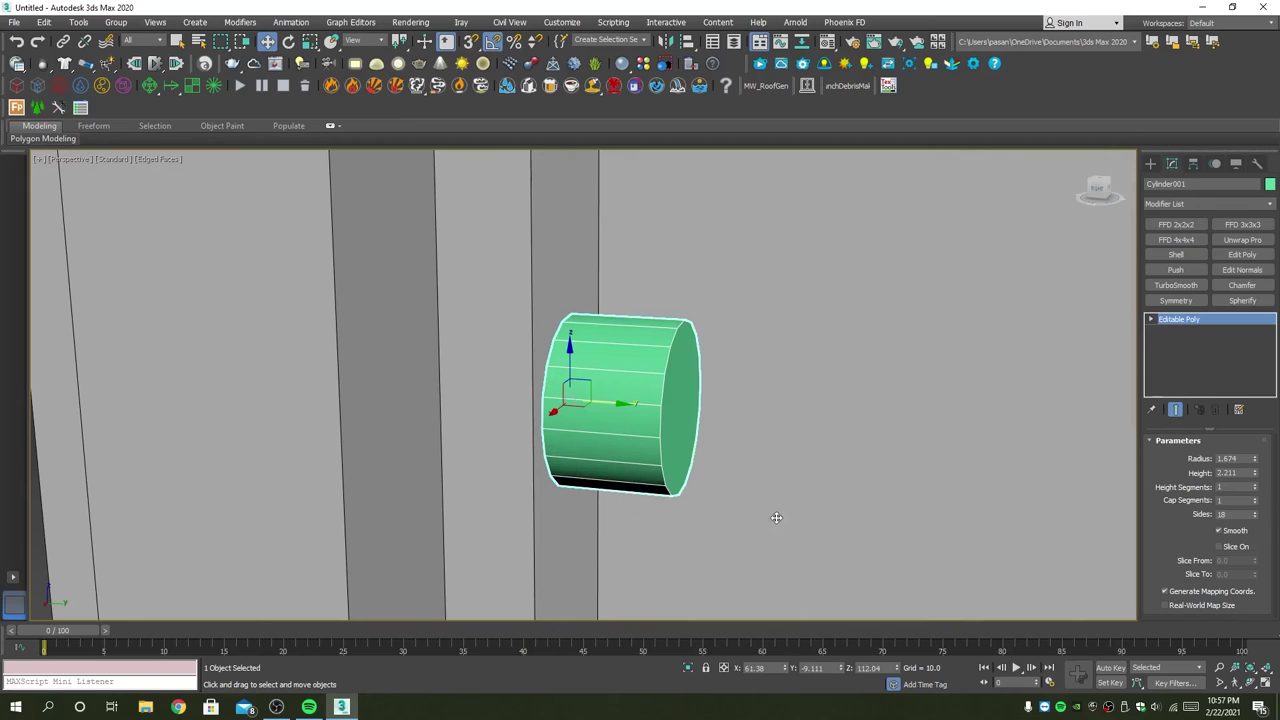
pyautogui.scroll(-3, 628, 415)
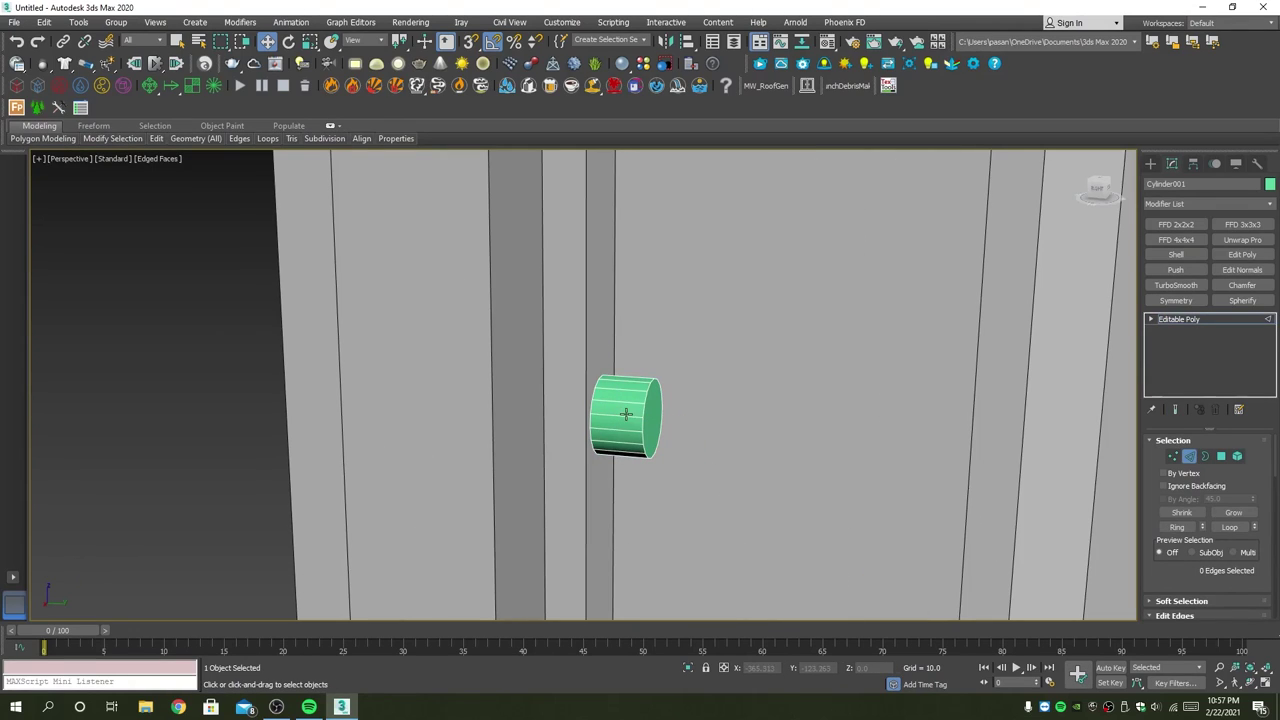
# Step: Connect the ring of 18 side edges with a new edge loop
pyautogui.doubleClick(625, 413)
pyautogui.press('q')
pyautogui.rightClick(622, 410)
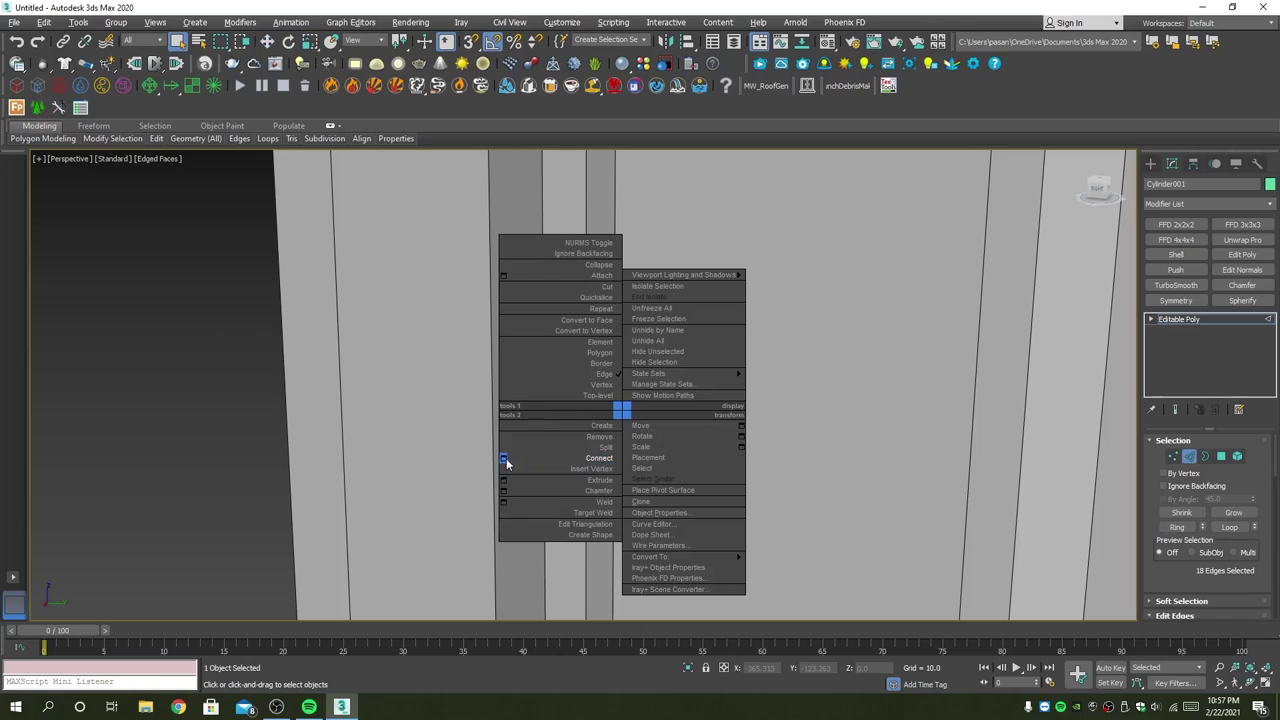
pyautogui.click(504, 458)
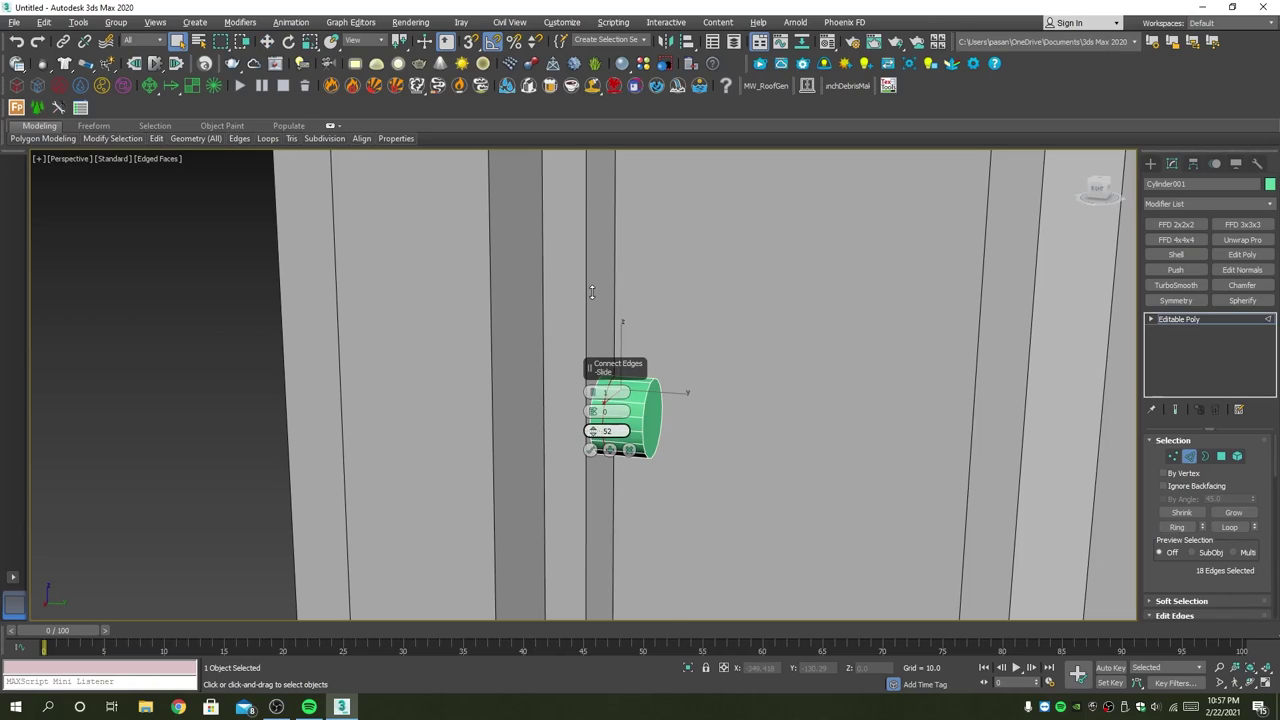
pyautogui.click(590, 450)
# Step: Extrude the band of side faces by 0.307 to form a raised collar
pyautogui.press('4')
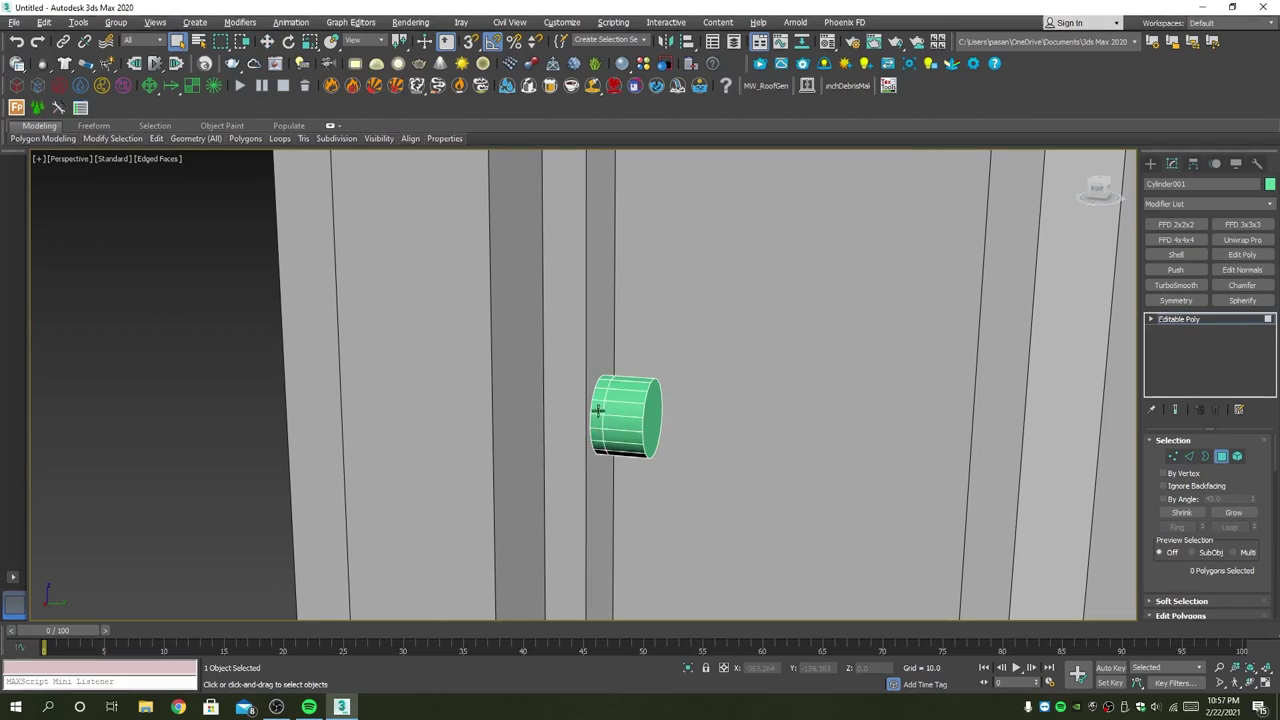
pyautogui.keyDown('alt'); pyautogui.moveTo(592, 430); pyautogui.dragTo(594, 406, button='middle'); pyautogui.keyUp('alt')
pyautogui.click(598, 392)
pyautogui.rightClick(598, 388)
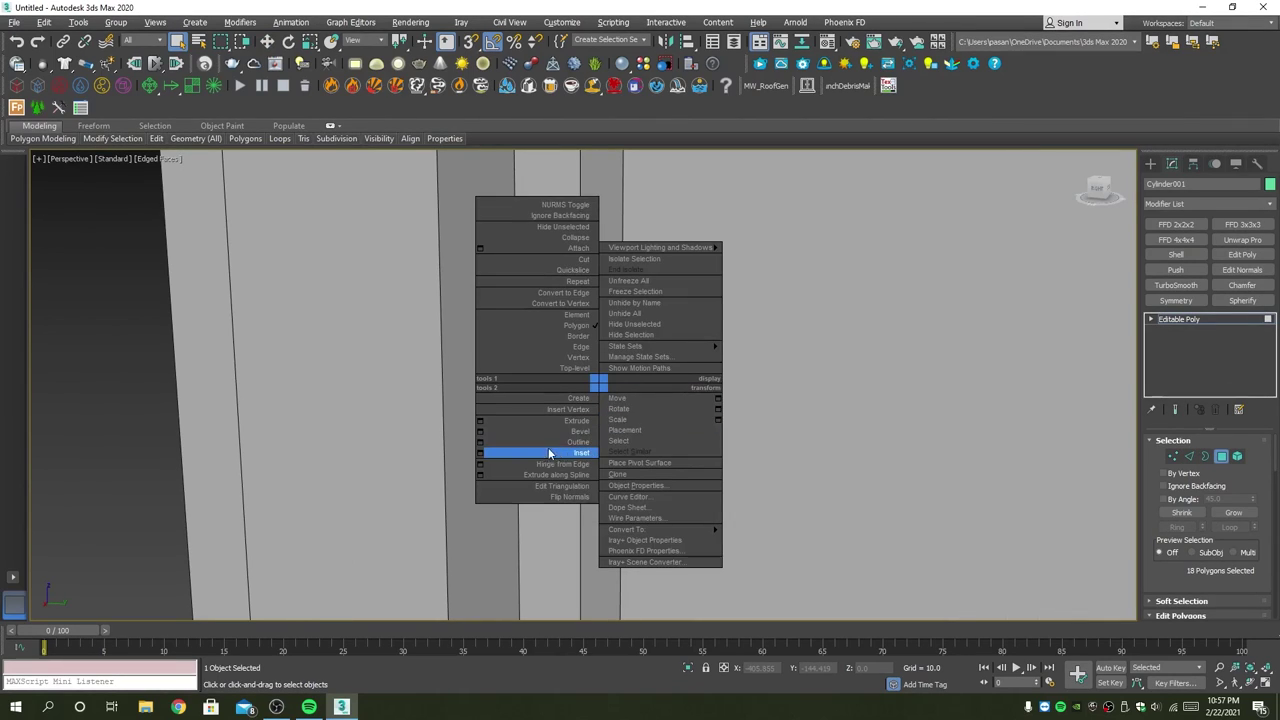
pyautogui.click(483, 418)
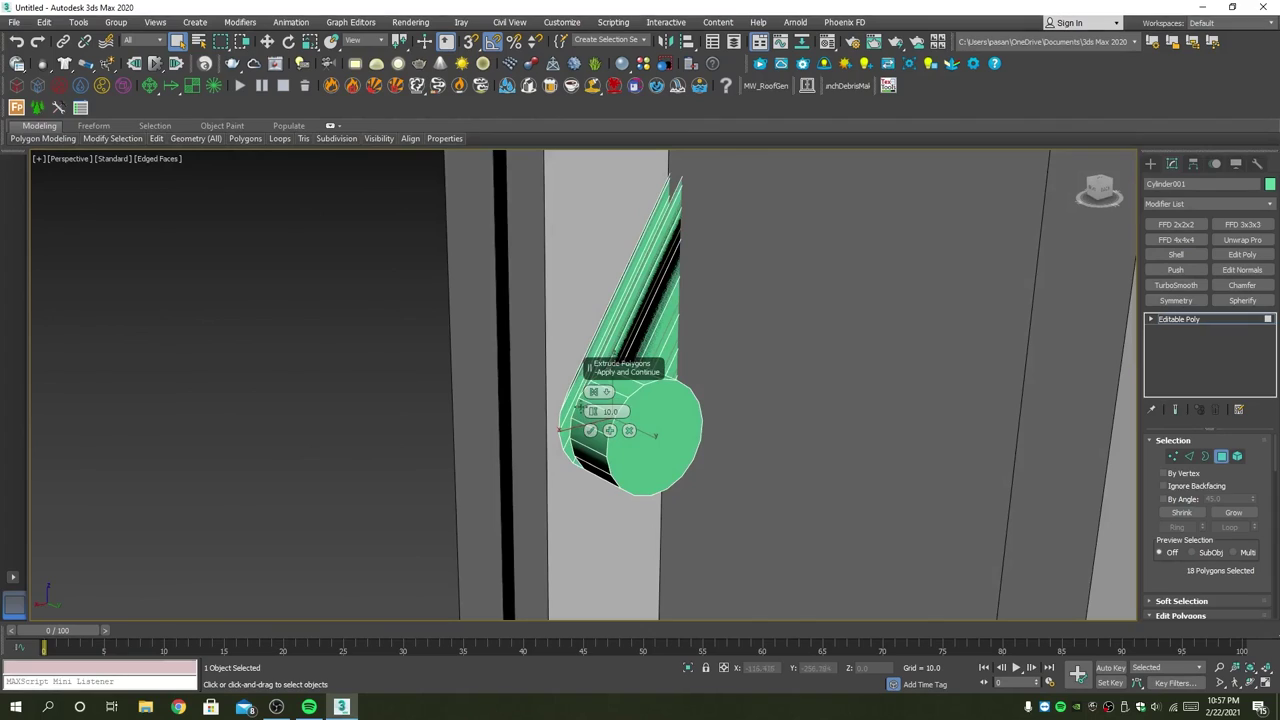
pyautogui.moveTo(592, 406); pyautogui.dragTo(621, 484)
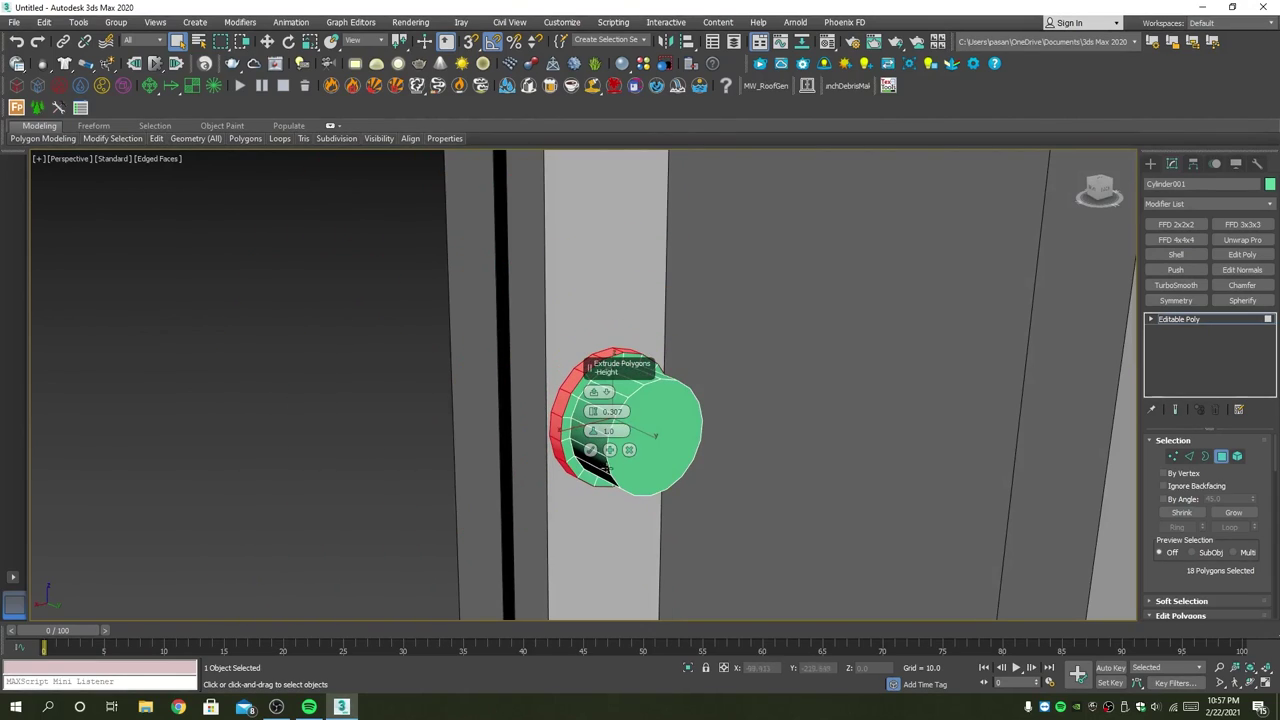
pyautogui.click(591, 451)
pyautogui.moveTo(592, 452)
pyautogui.keyDown('alt'); pyautogui.mouseDown(button='middle')
pyautogui.moveTo(712, 421)
pyautogui.moveTo(637, 399)
pyautogui.mouseUp(button='middle'); pyautogui.keyUp('alt')
# Step: Chamfer the front cap's rim edges by 0.211 with Smooth enabled and 2 segments
pyautogui.press('2')
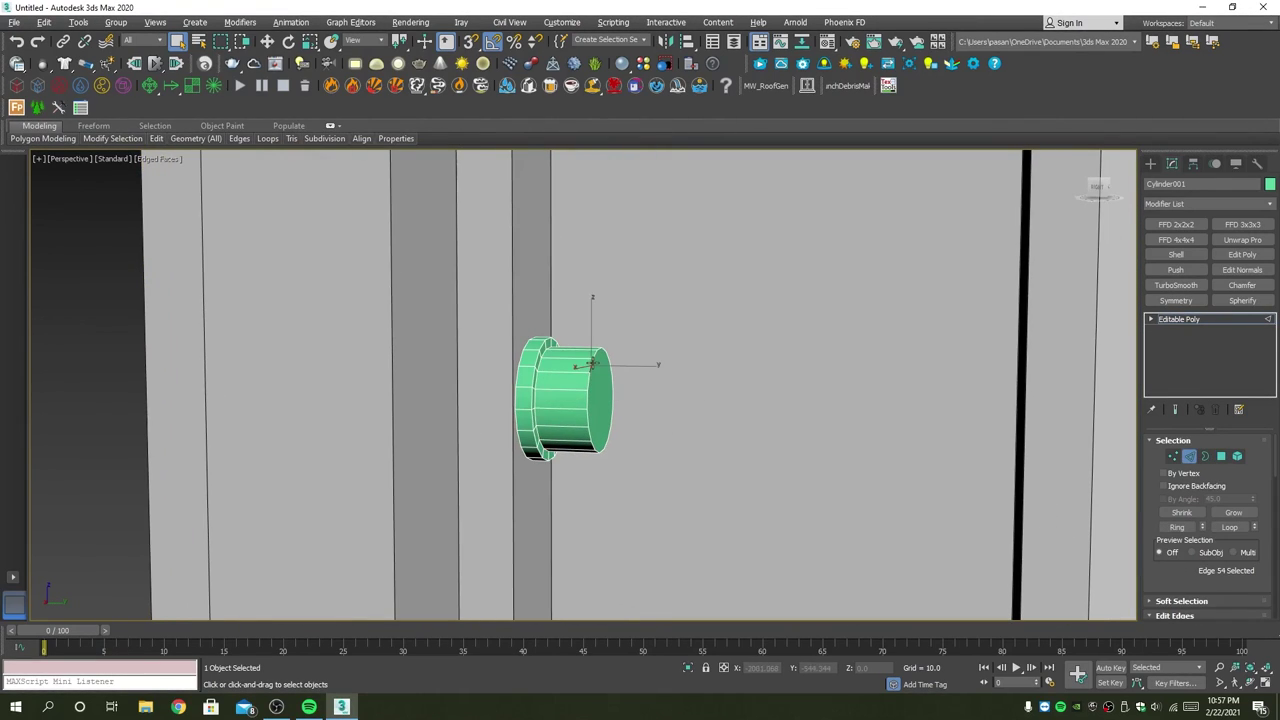
pyautogui.press('4')
pyautogui.click(598, 398)
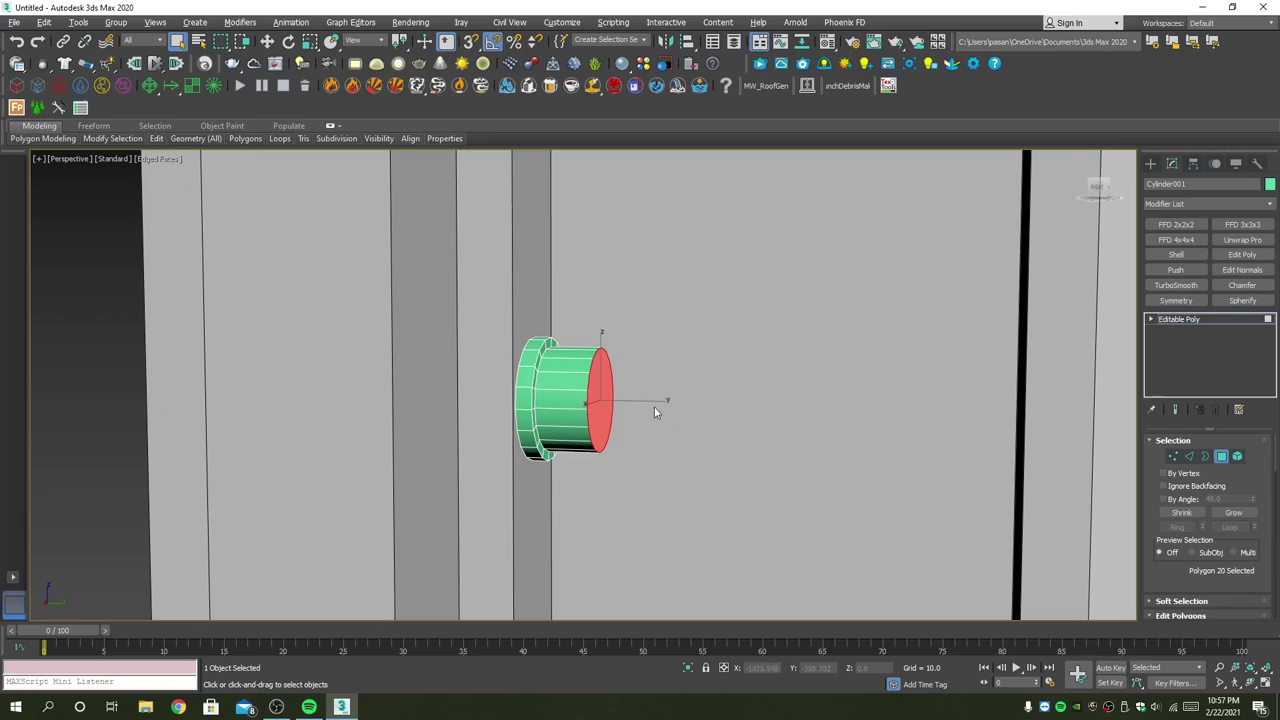
pyautogui.press('2')
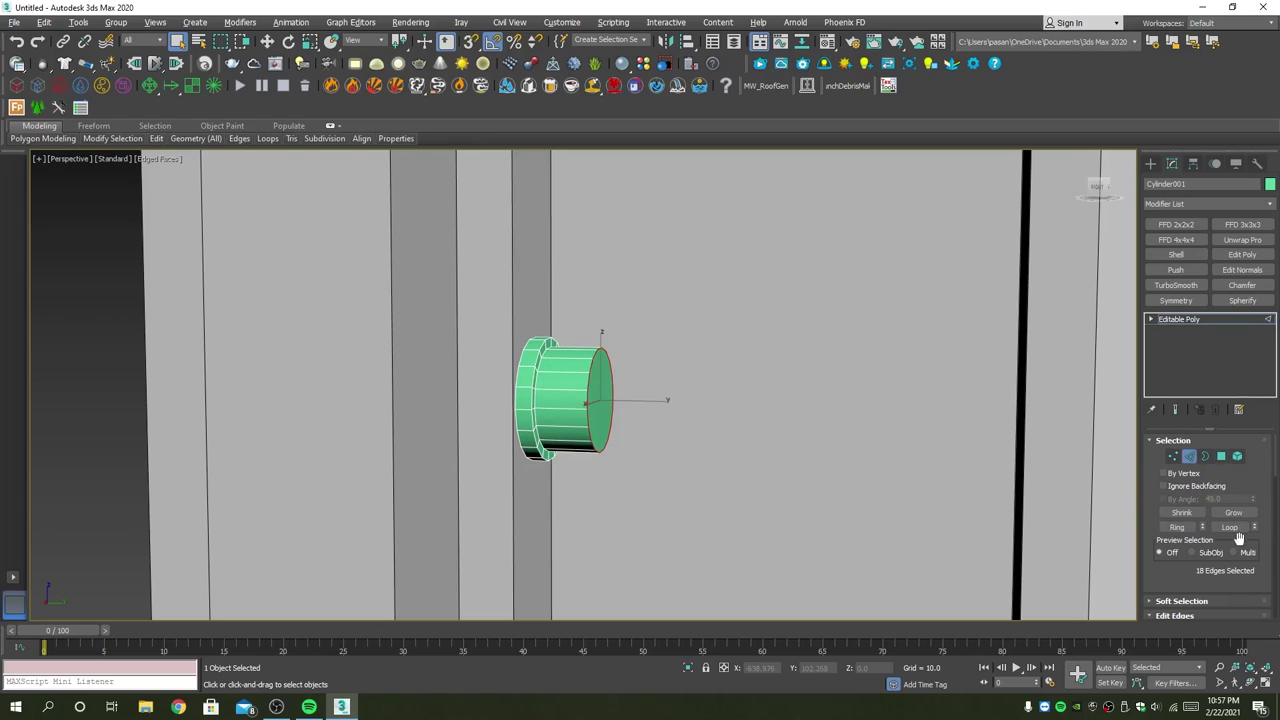
pyautogui.scroll(-3, 1228, 550)
pyautogui.hotkey('ctrl', 'shift', 'c')
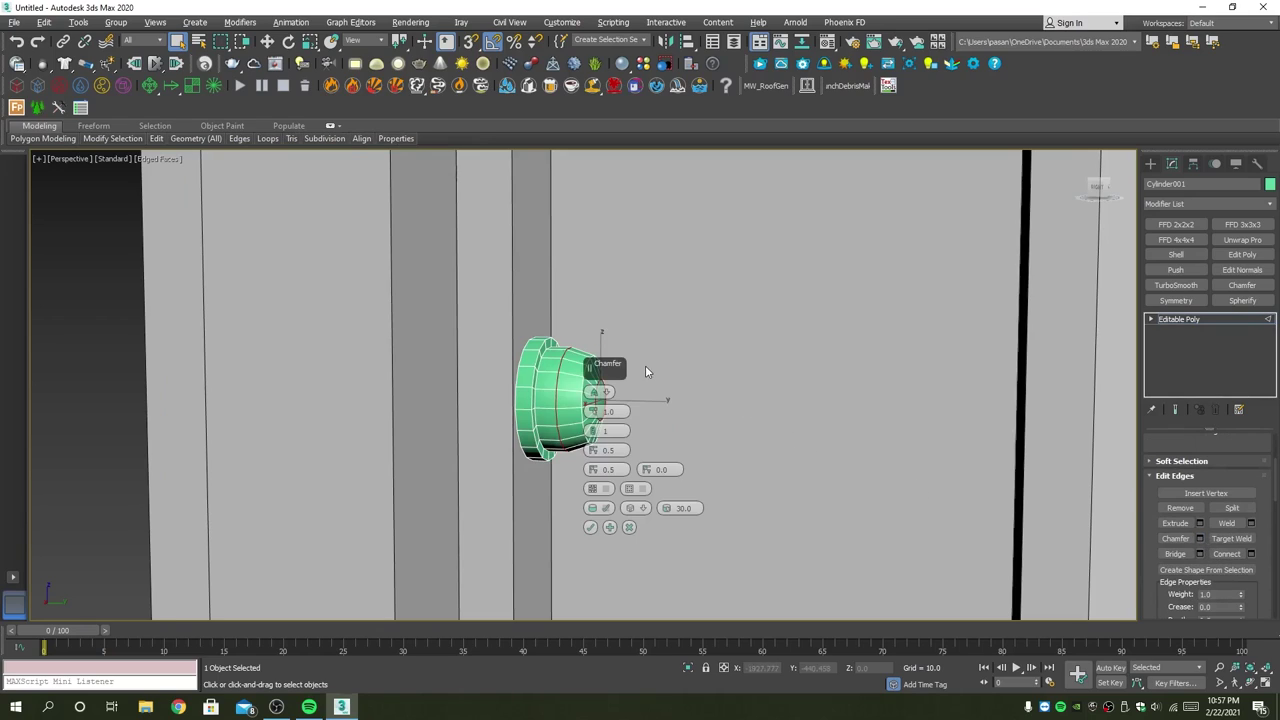
pyautogui.scroll(2, 650, 380)
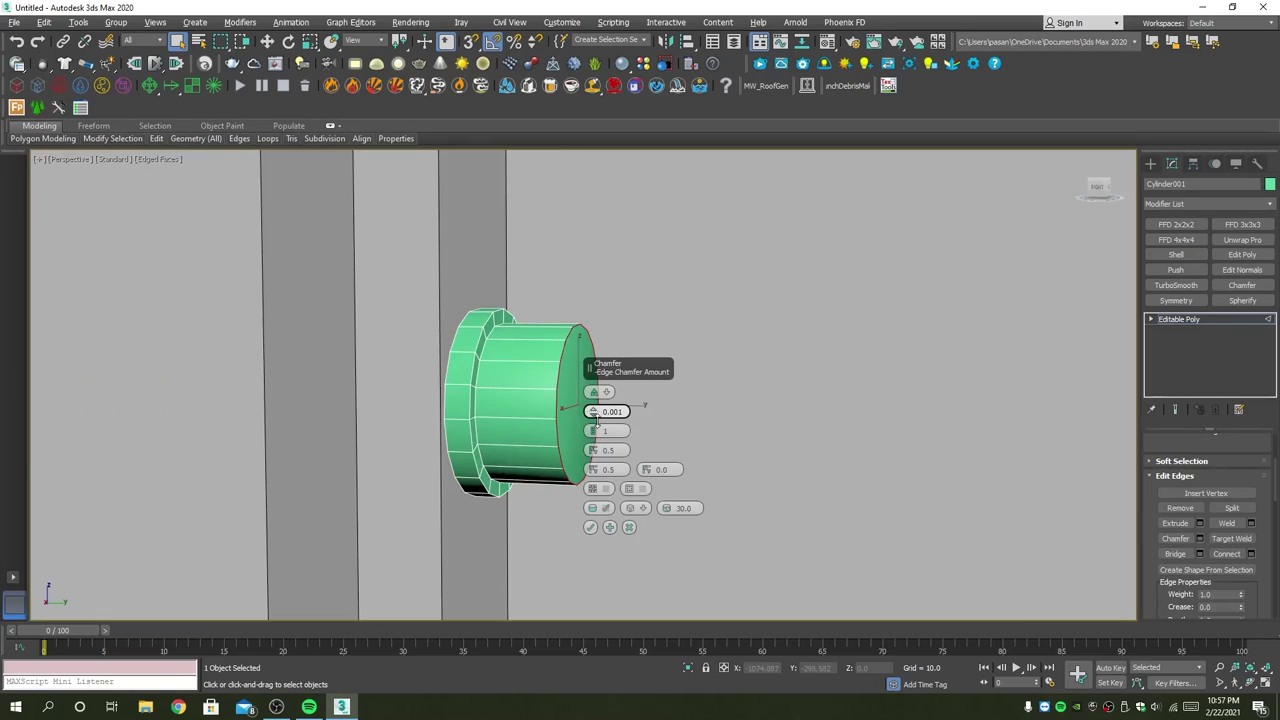
pyautogui.moveTo(596, 420); pyautogui.dragTo(596, 395)
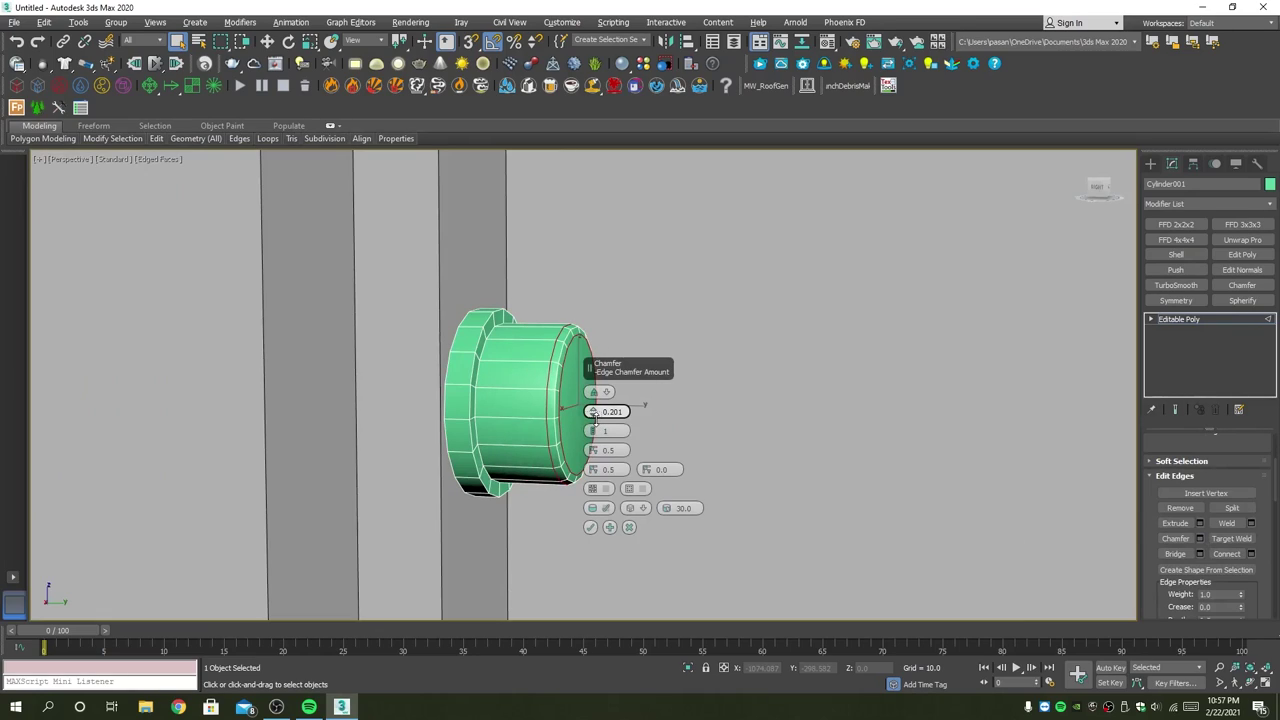
pyautogui.click(598, 507)
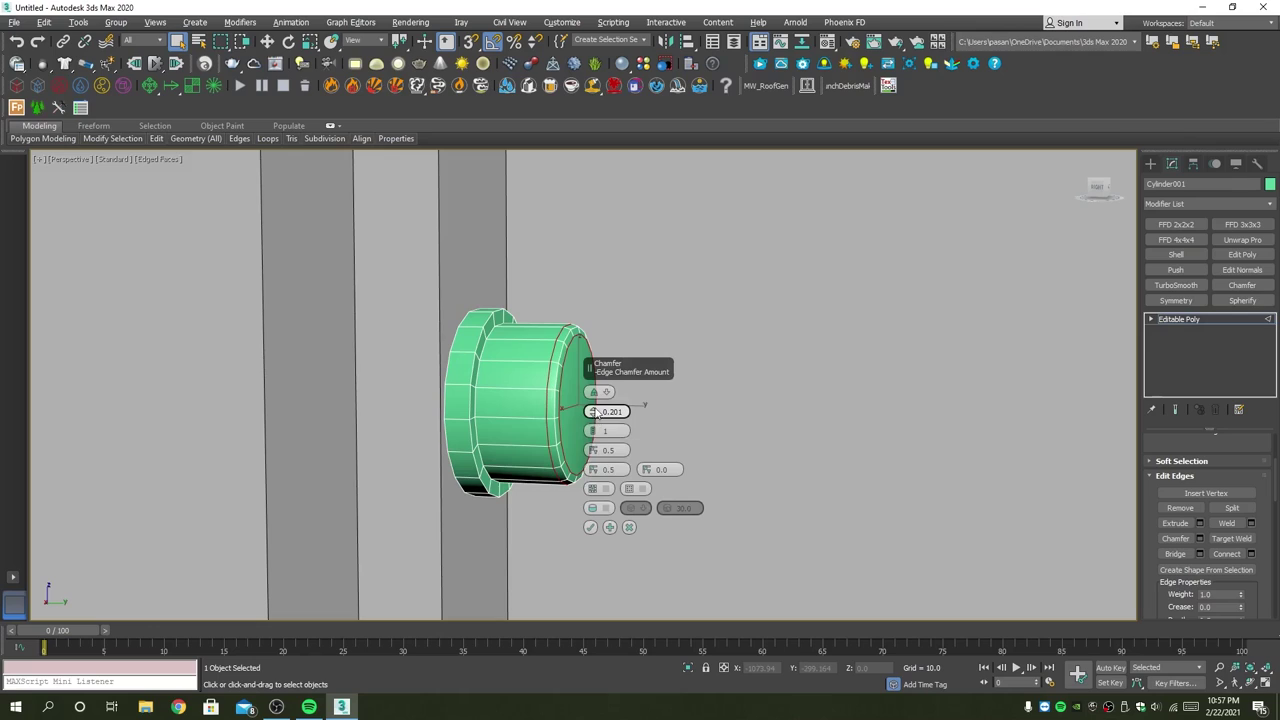
pyautogui.moveTo(594, 431); pyautogui.dragTo(596, 418)
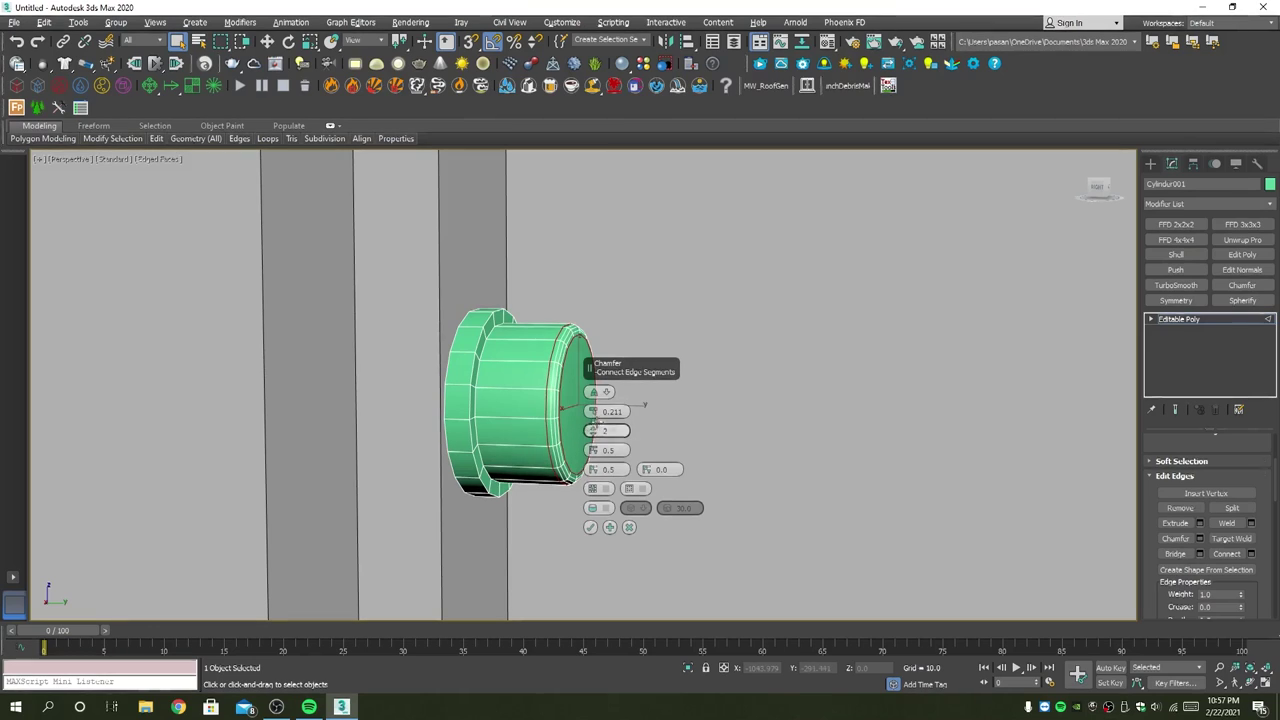
pyautogui.click(591, 527)
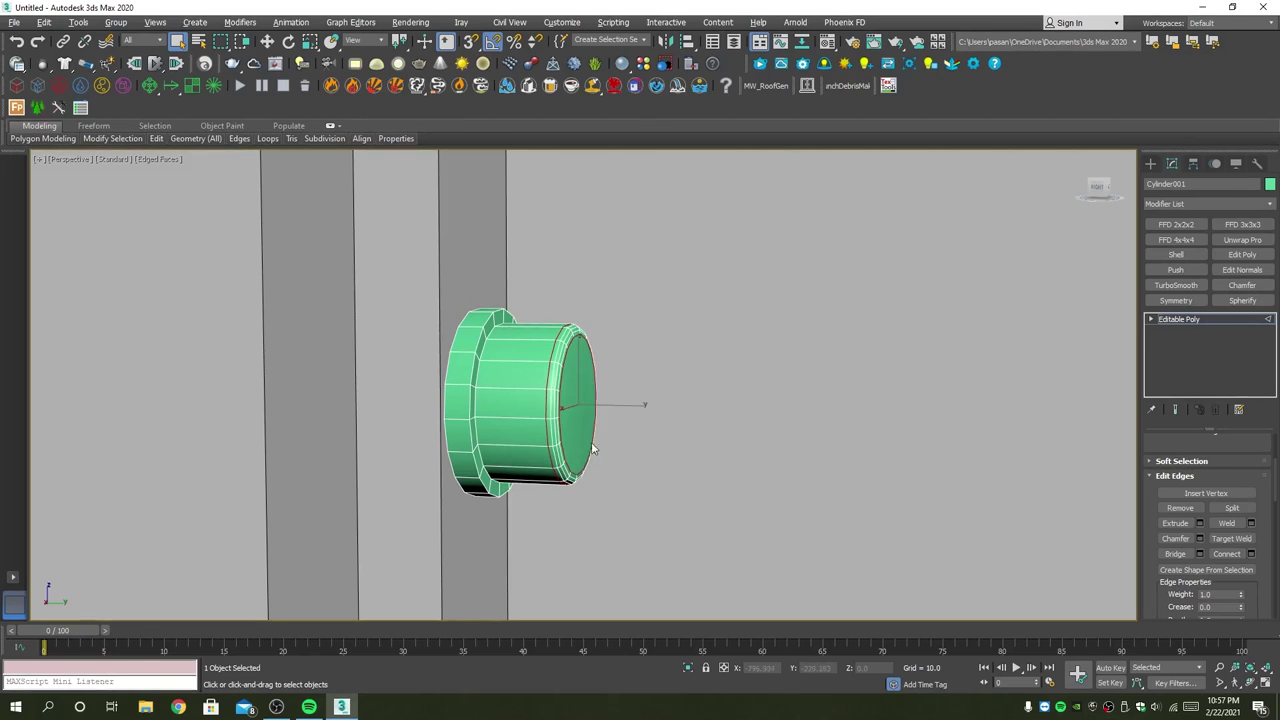
pyautogui.scroll(-5, 640, 420)
# Step: Select Plane002's handle recess element and shift it slightly right
pyautogui.moveTo(640, 420)
pyautogui.keyDown('alt'); pyautogui.mouseDown(button='middle')
pyautogui.moveTo(651, 440)
pyautogui.moveTo(535, 388)
pyautogui.moveTo(591, 400)
pyautogui.moveTo(572, 328)
pyautogui.mouseUp(button='middle'); pyautogui.keyUp('alt')
pyautogui.scroll(3, 669, 409)
pyautogui.scroll(-3, 600, 409)
pyautogui.scroll(4, 586, 400)
pyautogui.scroll(-2, 535, 388)
pyautogui.scroll(-3, 603, 374)
pyautogui.scroll(3, 608, 392)
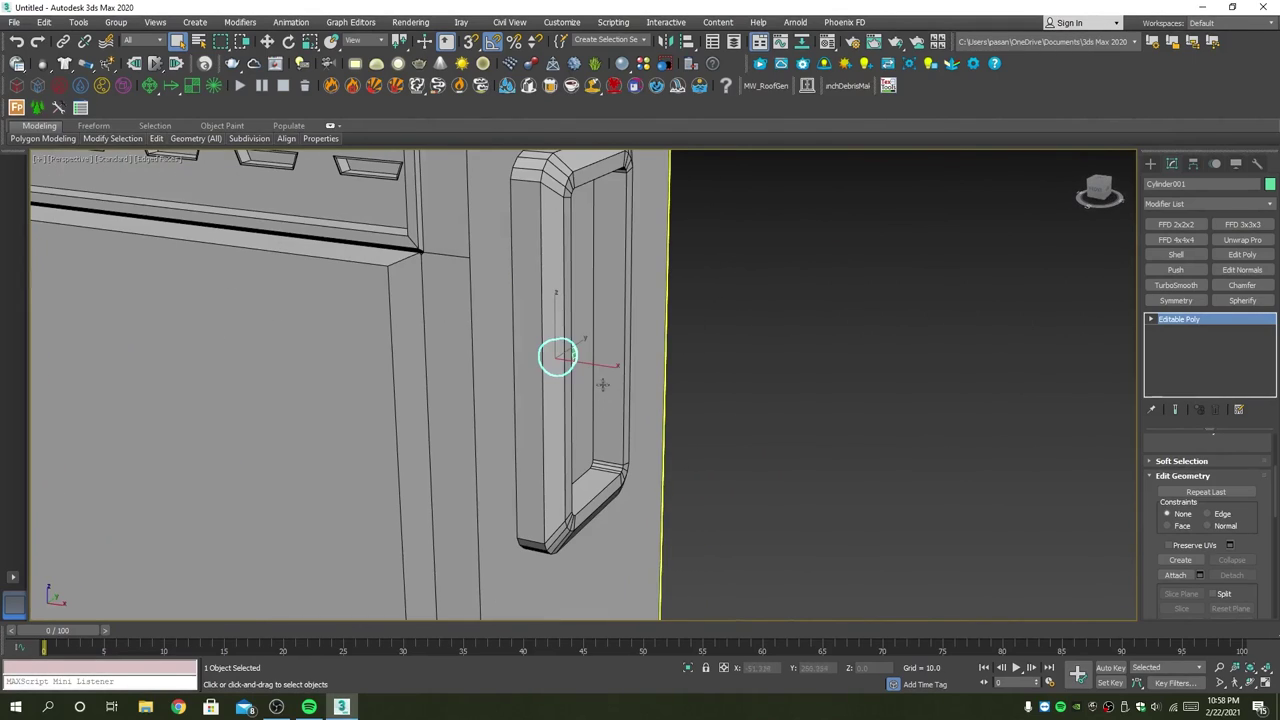
pyautogui.click(617, 308)
pyautogui.press('5')
pyautogui.click(612, 308)
pyautogui.press('w')
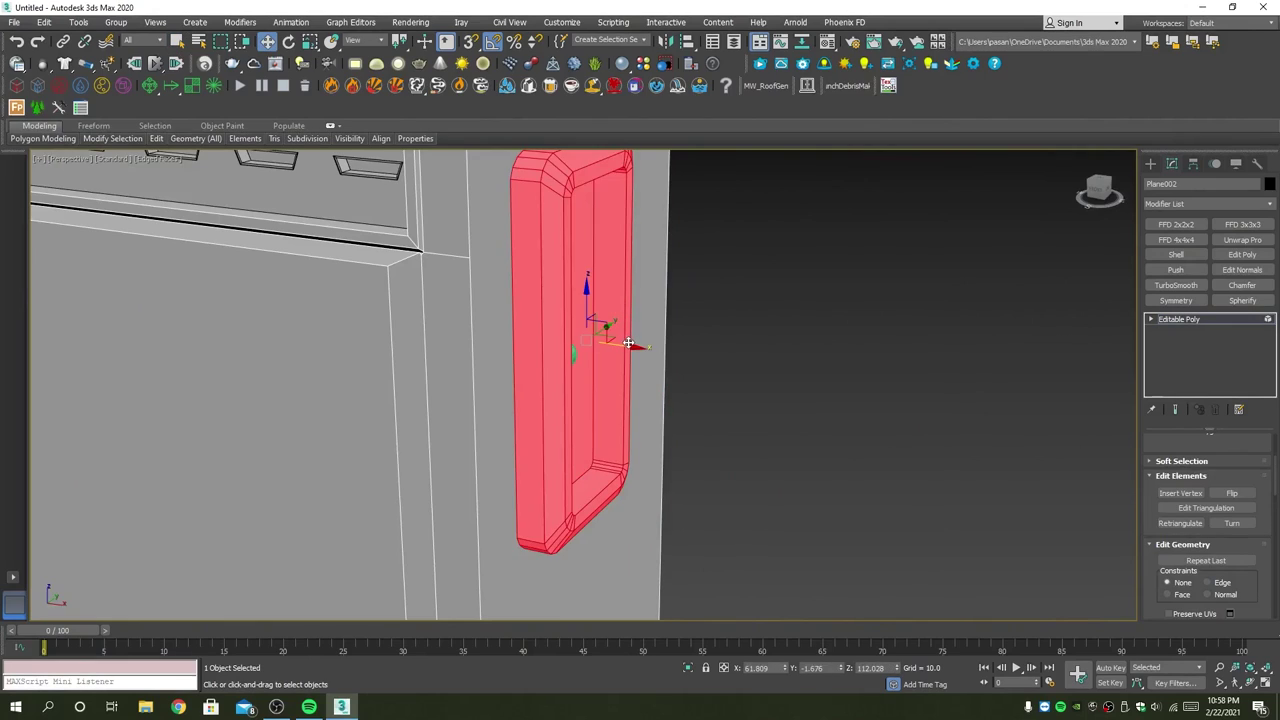
pyautogui.moveTo(628, 343)
pyautogui.mouseDown()
pyautogui.moveTo(680, 345)
pyautogui.moveTo(621, 345)
pyautogui.mouseUp()
# Step: Slide the recess element left along X, then leave element mode and isolate the cabinet
pyautogui.press('3')
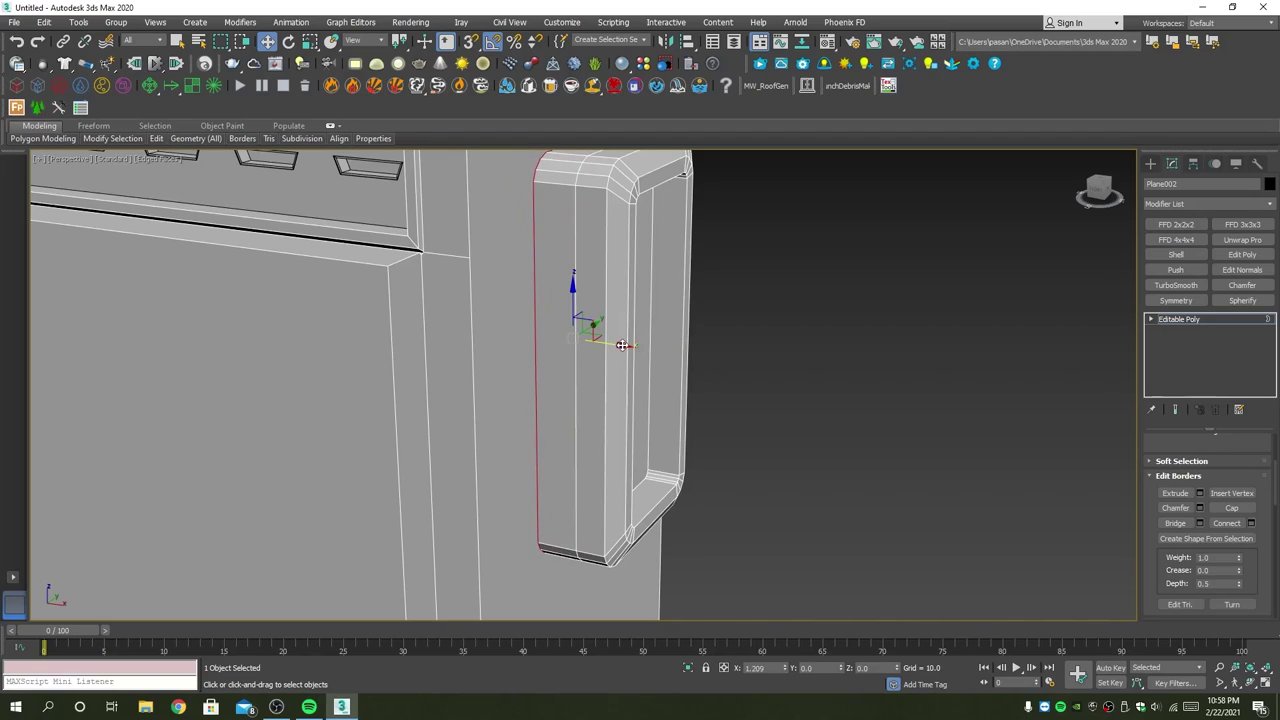
pyautogui.press('3')
pyautogui.press('5')
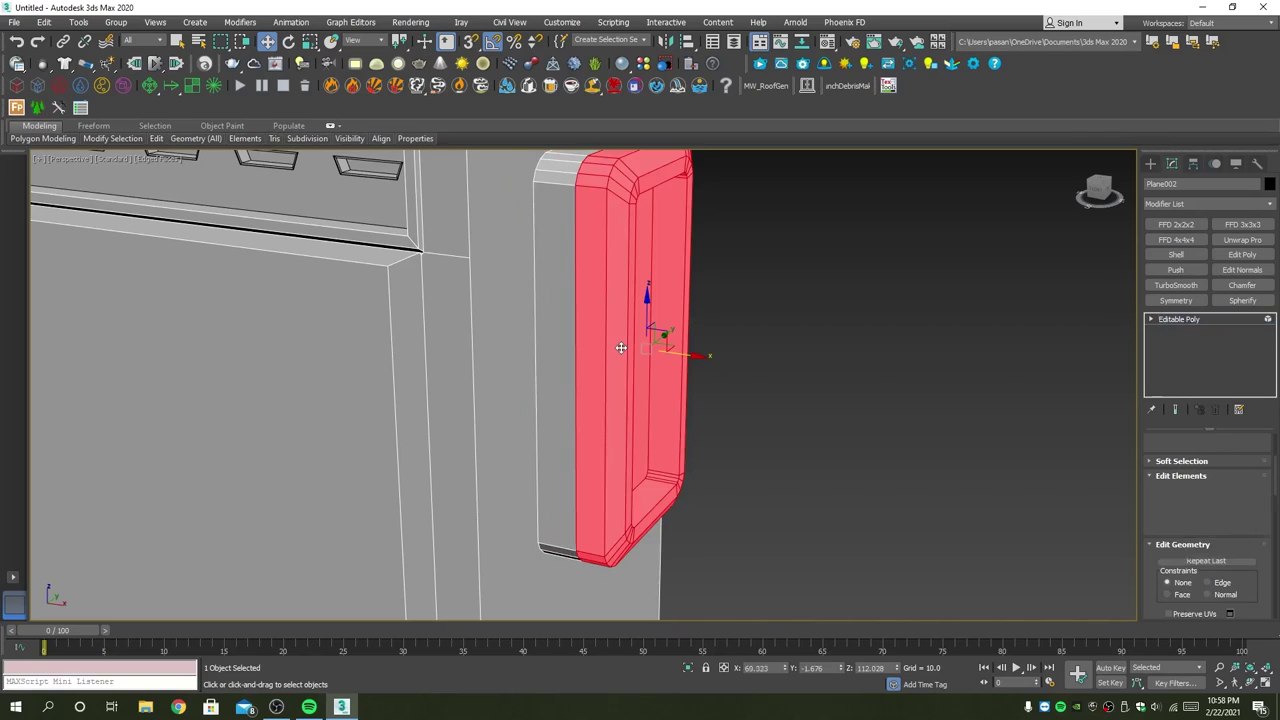
pyautogui.moveTo(677, 353); pyautogui.dragTo(654, 343)
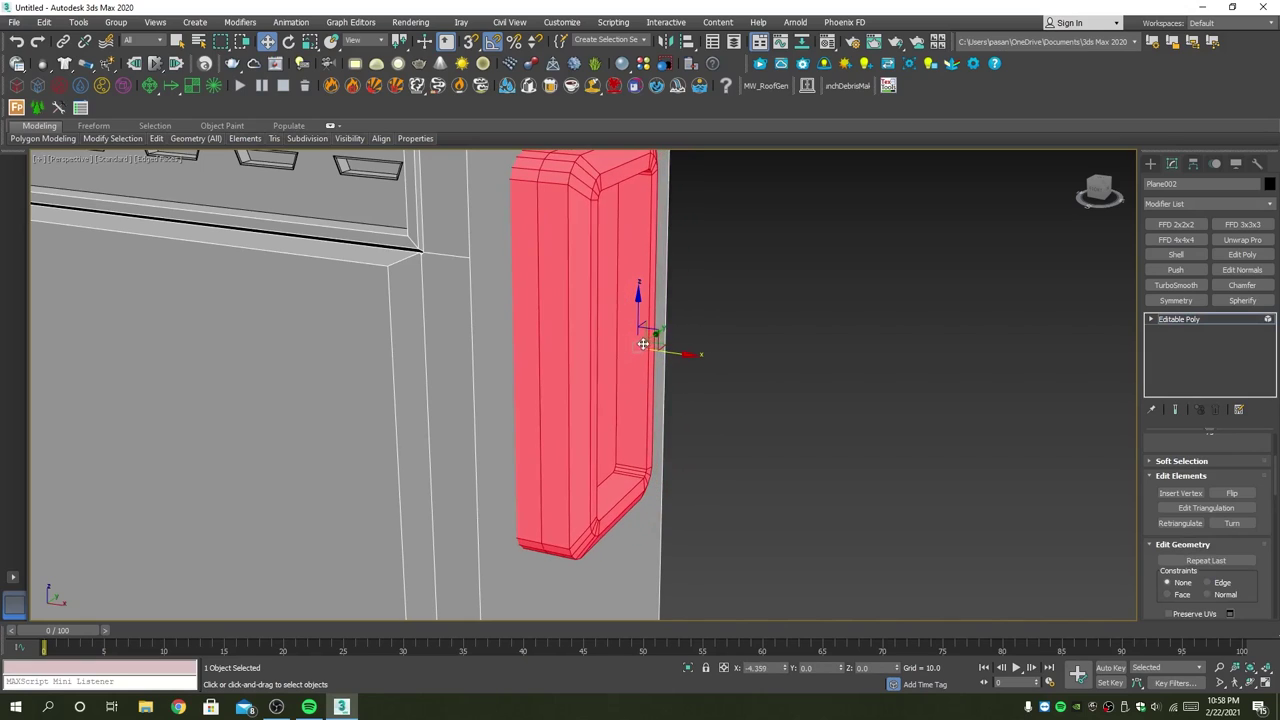
pyautogui.scroll(-3, 655, 343)
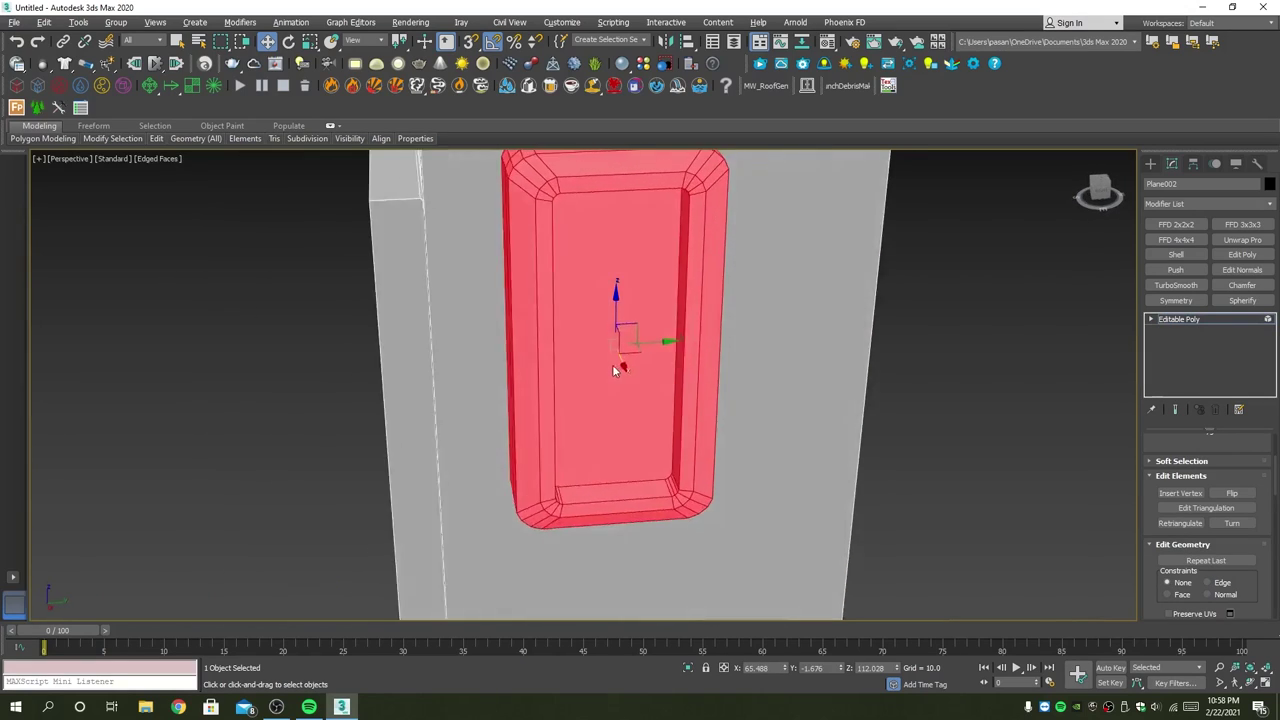
pyautogui.scroll(-1, 640, 350)
pyautogui.press('5')
pyautogui.hotkey('alt', 'q')
# Step: Select Cylinder001 in the Left view and move it onto the recess's inner left face in Perspective
pyautogui.hotkey('alt', 'w')
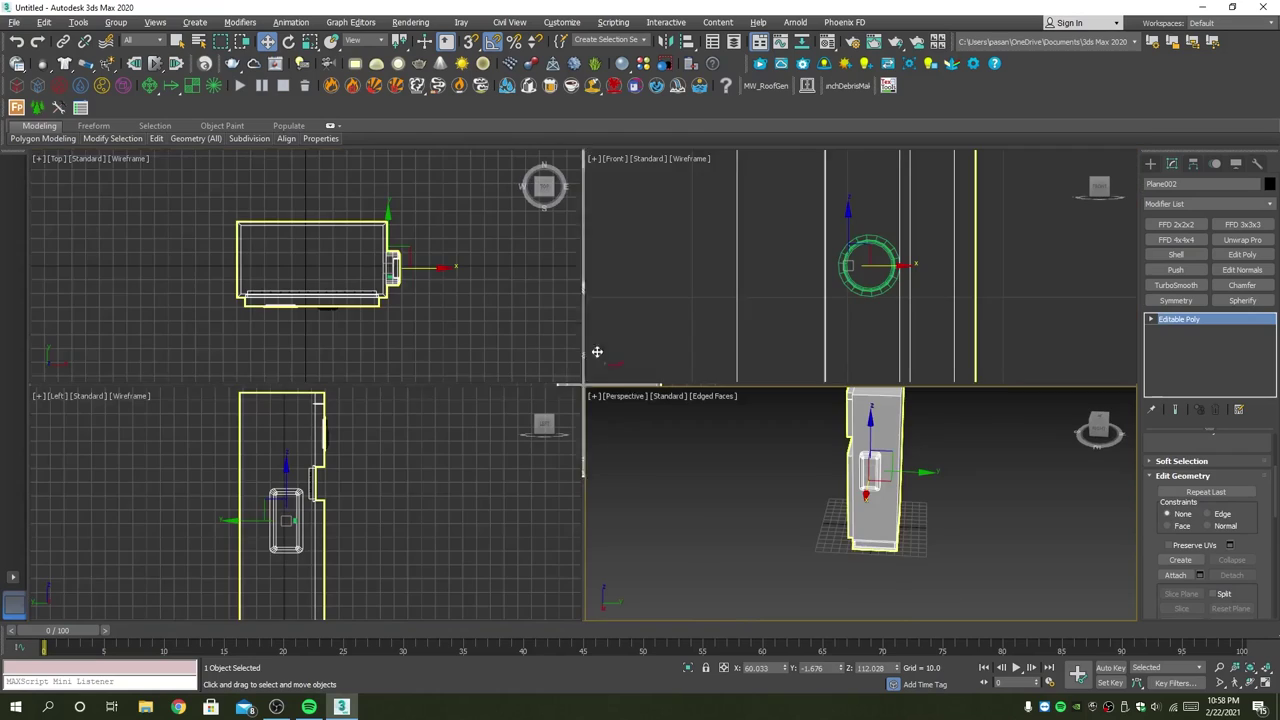
pyautogui.press('q')
pyautogui.click(400, 512)
pyautogui.scroll(4, 330, 525)
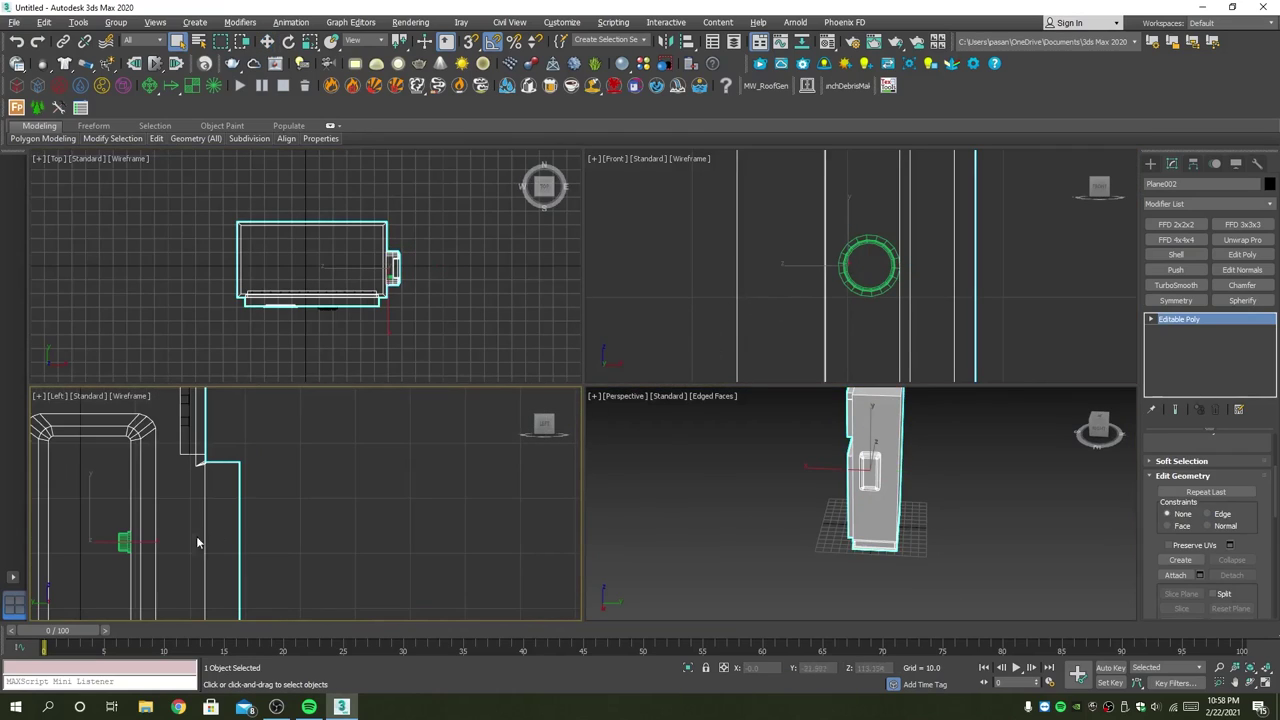
pyautogui.click(123, 541)
pyautogui.press('w')
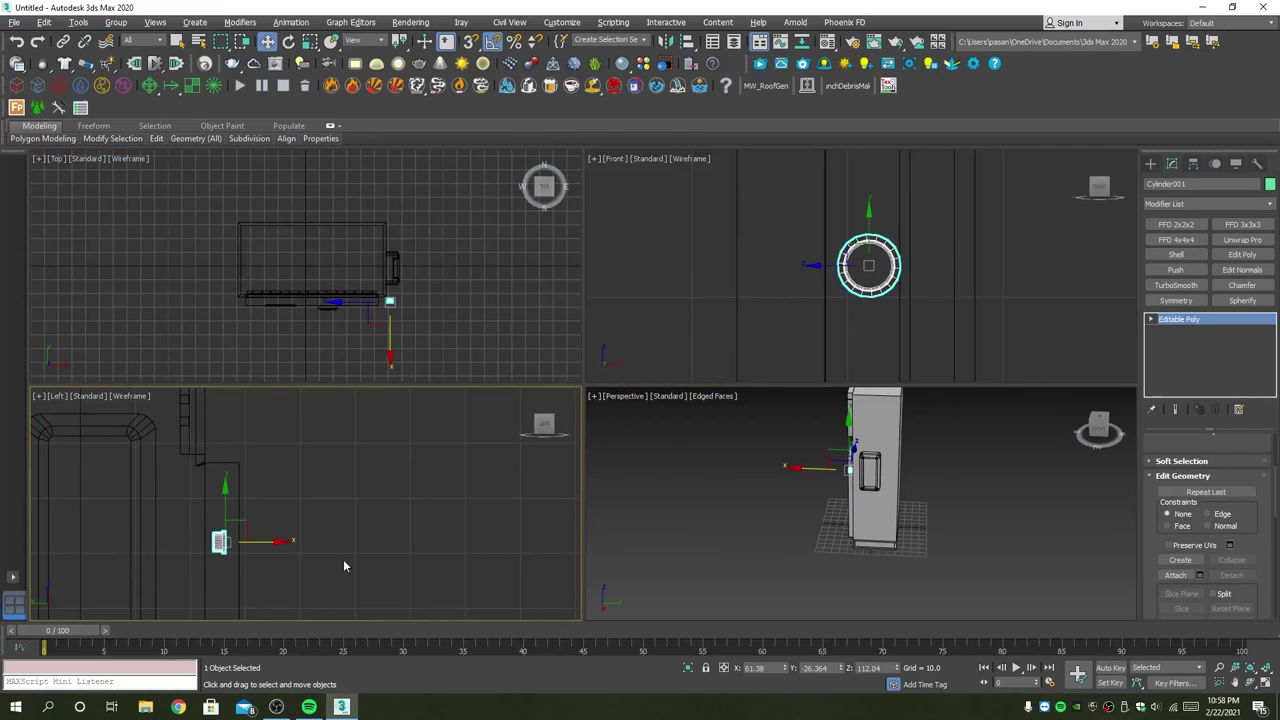
pyautogui.middleClick(785, 498)
pyautogui.hotkey('alt', 'w')
pyautogui.scroll(3, 834, 441)
pyautogui.scroll(2, 594, 337)
pyautogui.scroll(2, 594, 337)
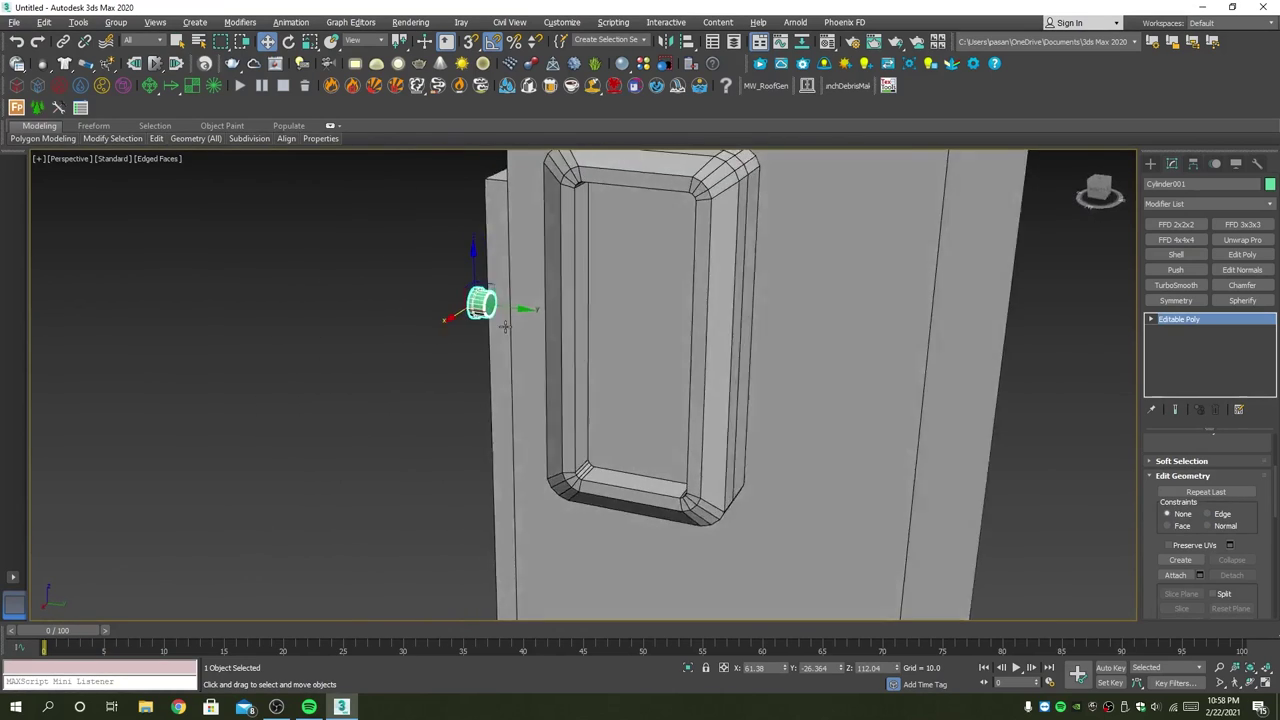
pyautogui.scroll(1, 470, 333)
pyautogui.moveTo(511, 307); pyautogui.dragTo(613, 346)
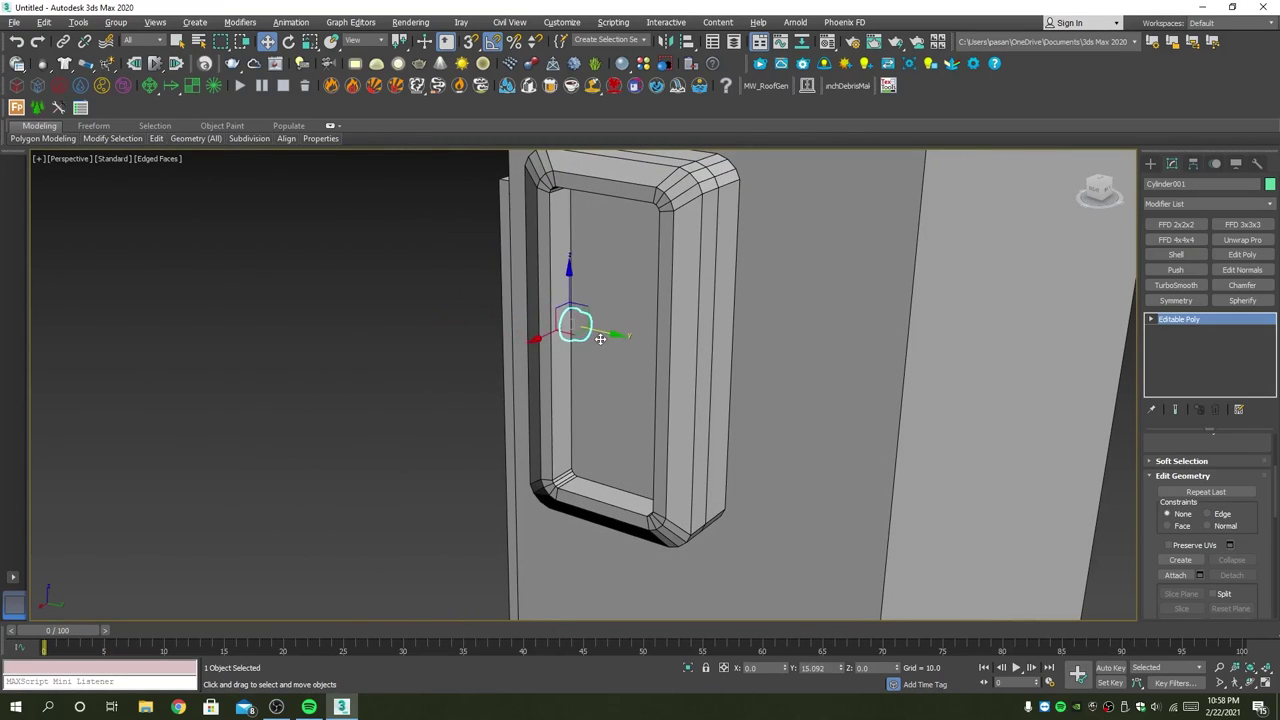
# Step: Reselect the whole knob cylinder and check its placement in the recess from below
pyautogui.scroll(1, 613, 346)
pyautogui.scroll(3, 590, 336)
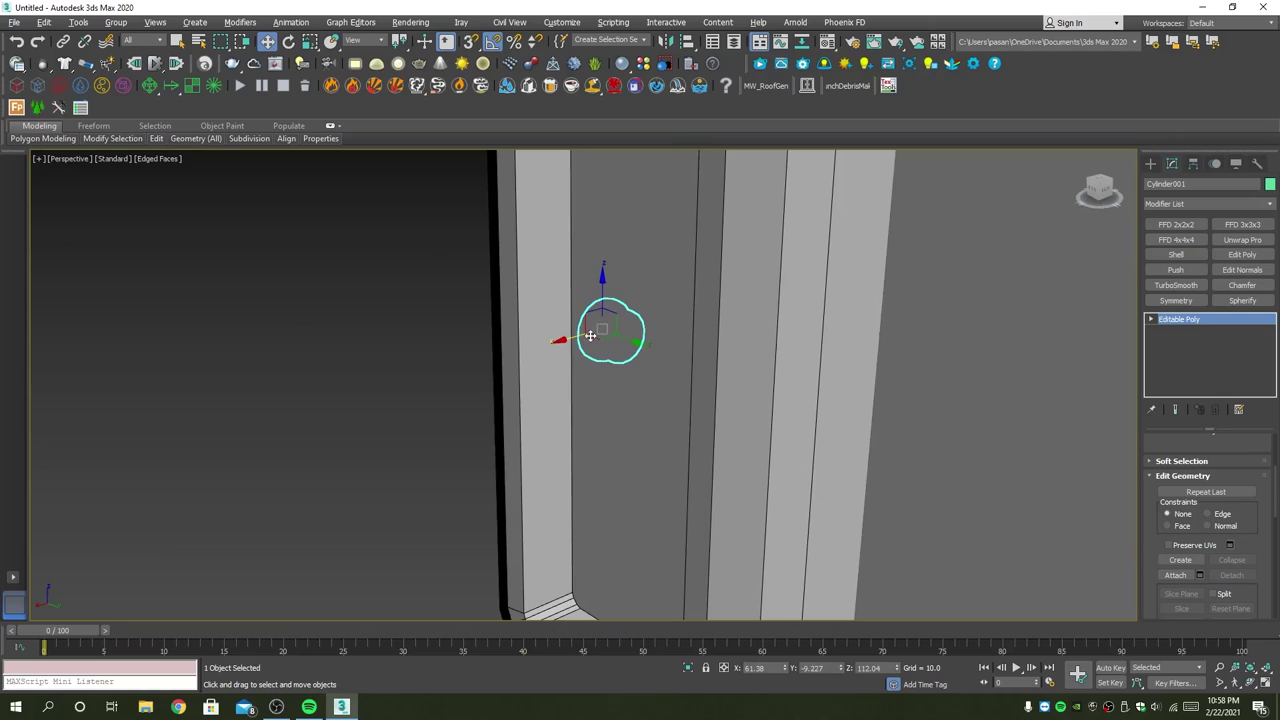
pyautogui.moveTo(580, 338)
pyautogui.keyDown('alt'); pyautogui.mouseDown(button='middle')
pyautogui.moveTo(565, 346)
pyautogui.moveTo(600, 346)
pyautogui.moveTo(573, 348)
pyautogui.mouseUp(button='middle'); pyautogui.keyUp('alt')
pyautogui.click(658, 348)
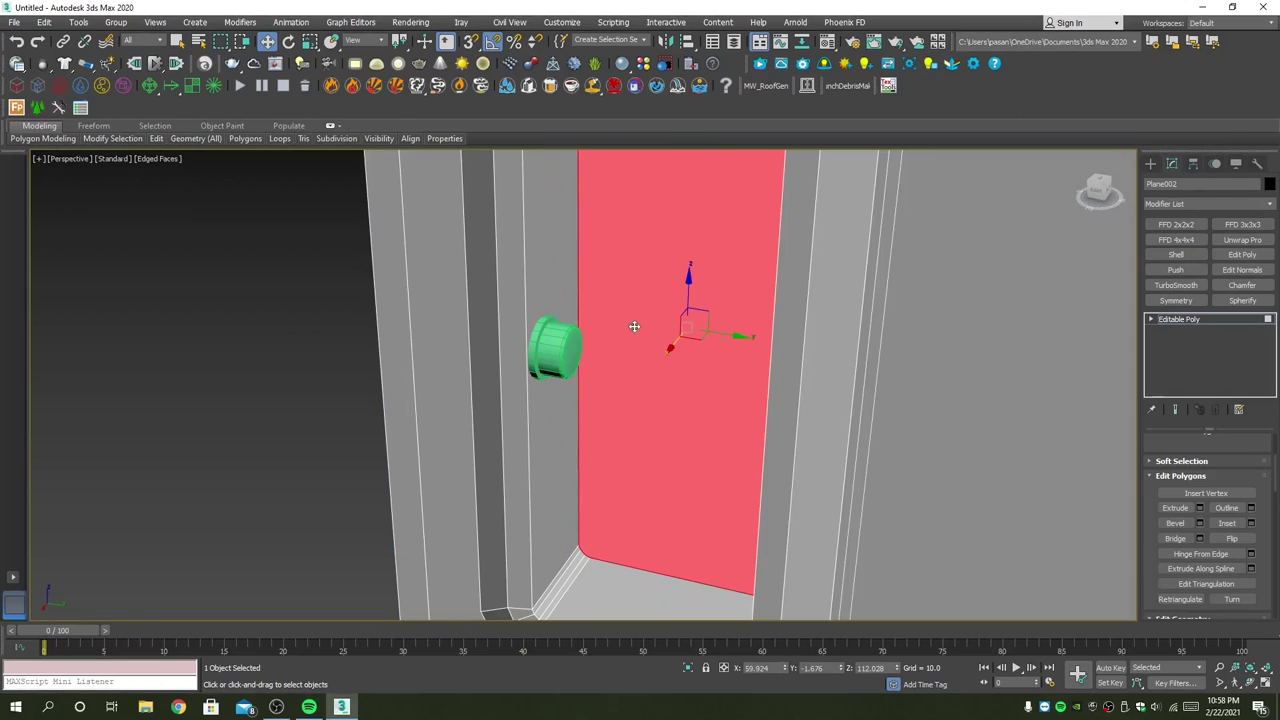
pyautogui.press('4')
pyautogui.click(573, 348)
pyautogui.scroll(3, 551, 347)
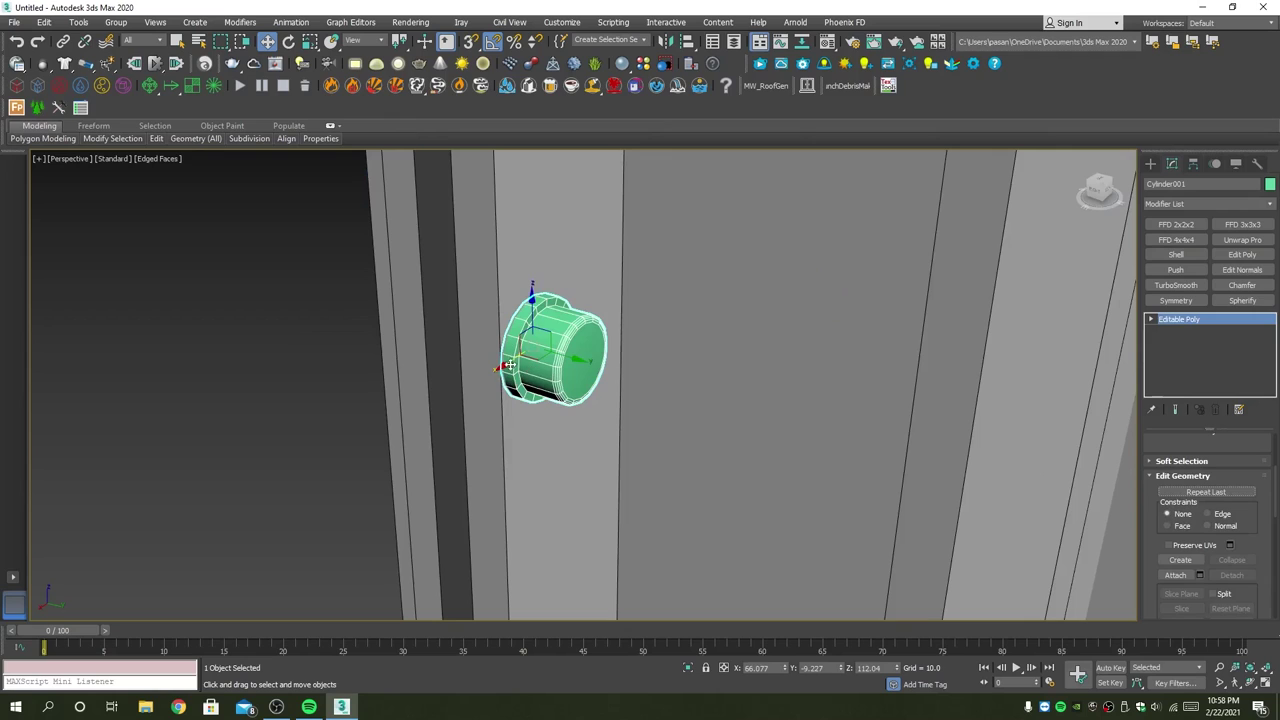
pyautogui.moveTo(509, 365)
pyautogui.keyDown('alt'); pyautogui.mouseDown(button='middle')
pyautogui.moveTo(602, 503)
pyautogui.moveTo(614, 429)
pyautogui.moveTo(660, 429)
pyautogui.moveTo(677, 406)
pyautogui.moveTo(731, 424)
pyautogui.moveTo(601, 418)
pyautogui.mouseUp(button='middle'); pyautogui.keyUp('alt')
pyautogui.scroll(3, 640, 403)
pyautogui.scroll(2, 700, 414)
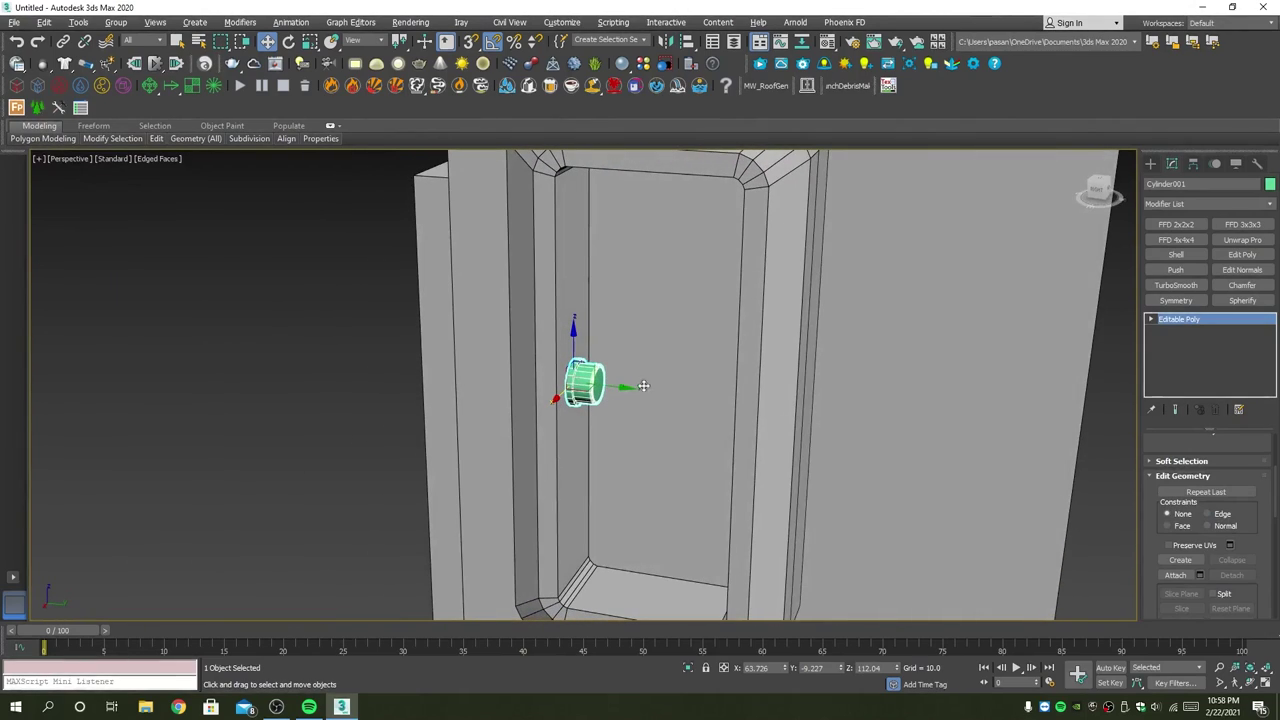
# Step: Add a Symmetry modifier on Z with Flip, positioning the mirror so the copy meets the right wall
pyautogui.click(1242, 300)
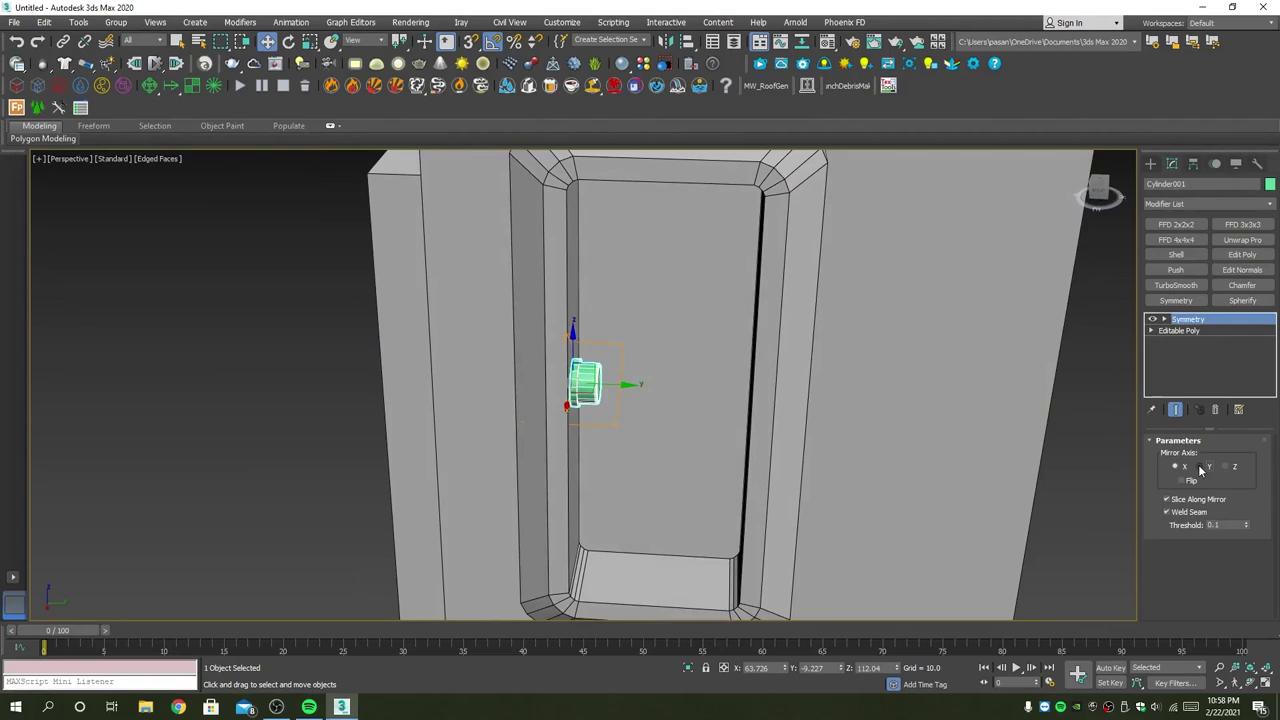
pyautogui.click(1174, 322)
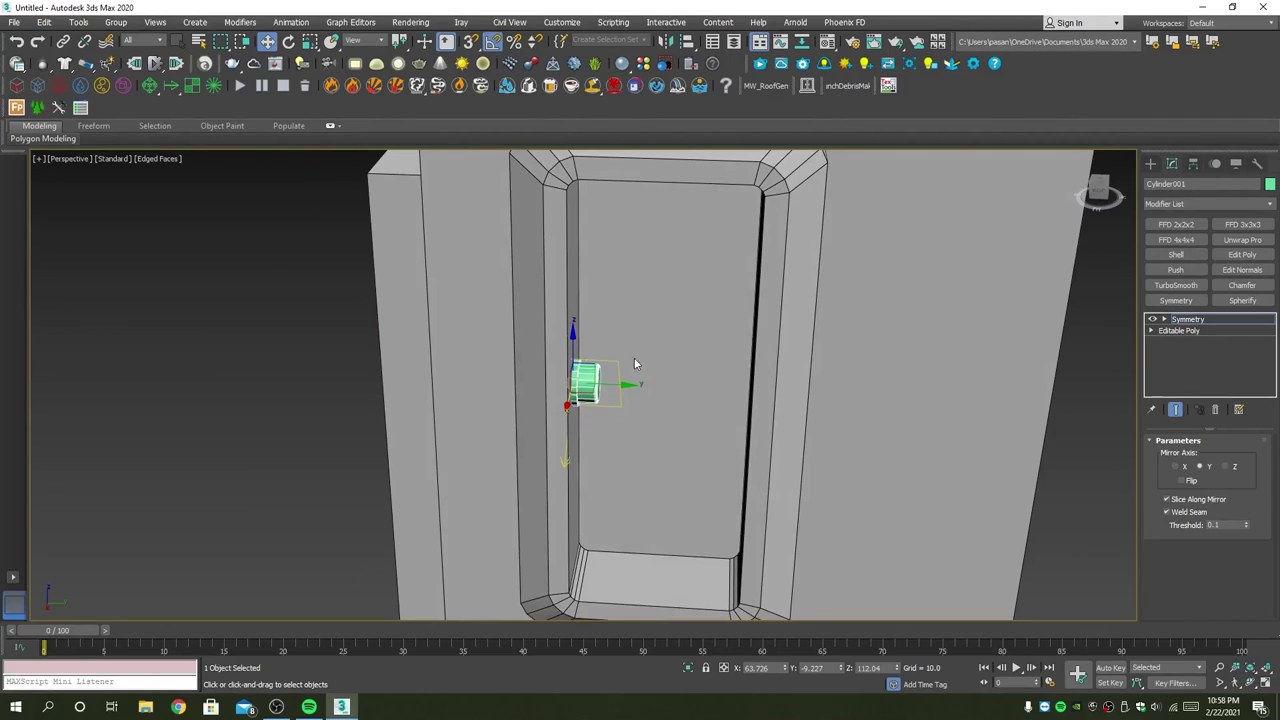
pyautogui.moveTo(608, 384); pyautogui.dragTo(740, 390)
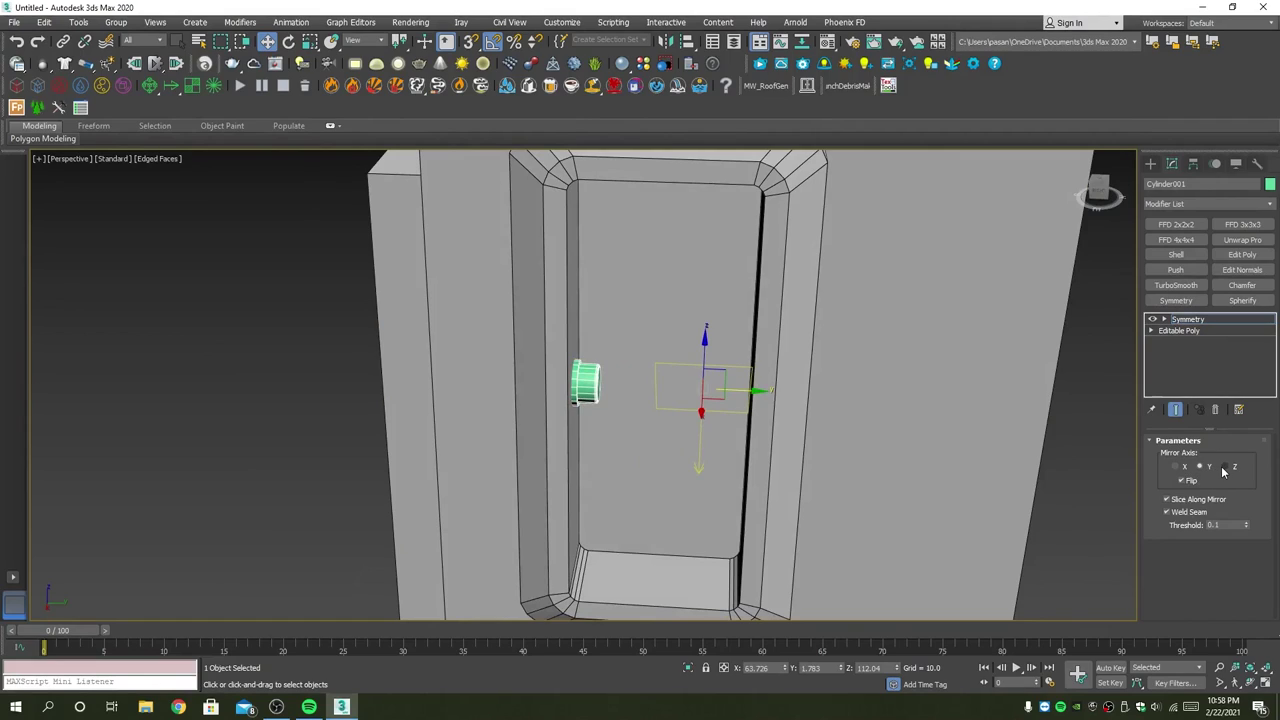
pyautogui.click(1223, 468)
pyautogui.moveTo(737, 394); pyautogui.dragTo(706, 388)
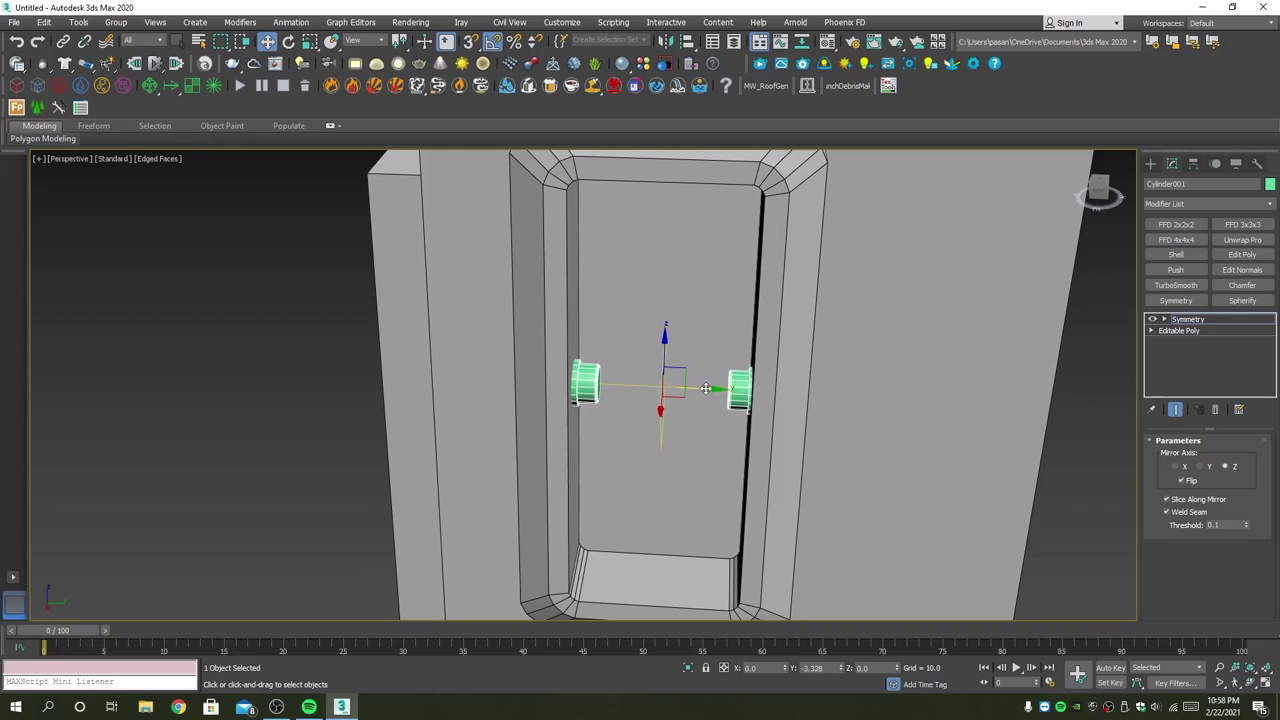
pyautogui.keyDown('alt'); pyautogui.moveTo(705, 388); pyautogui.dragTo(748, 388, button='middle'); pyautogui.keyUp('alt')
# Step: Collapse the mirrored knob pair into an editable poly
pyautogui.rightClick(748, 388)
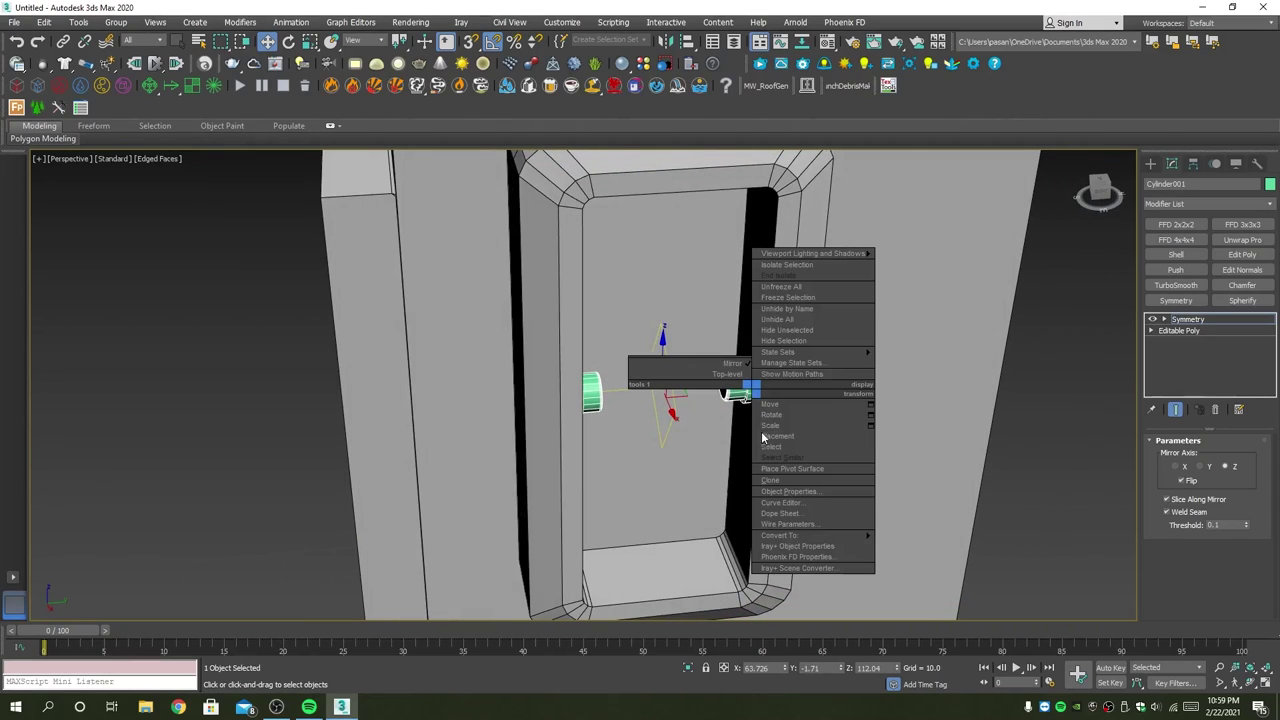
pyautogui.click(920, 544)
pyautogui.keyDown('alt'); pyautogui.moveTo(823, 451); pyautogui.dragTo(680, 377, button='middle'); pyautogui.keyUp('alt')
# Step: Select all 21 objects and assign them a grey object colour
pyautogui.hotkey('ctrl', 'a')
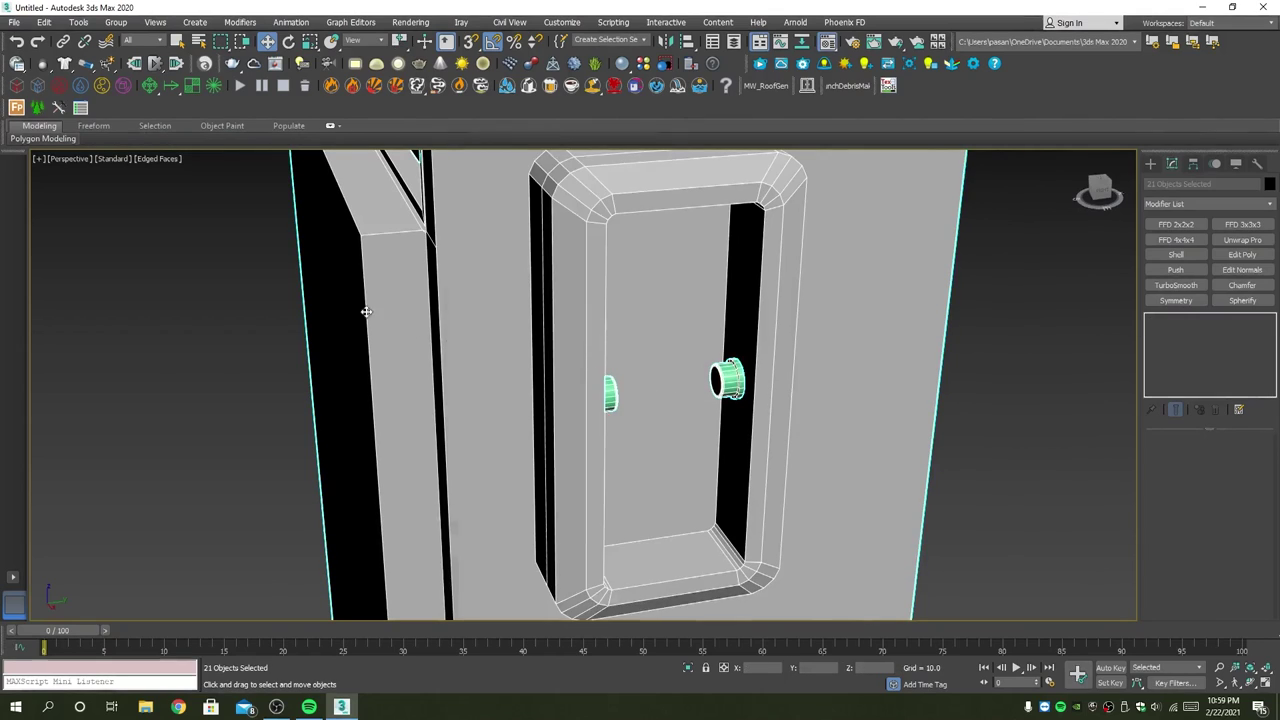
pyautogui.press('m')
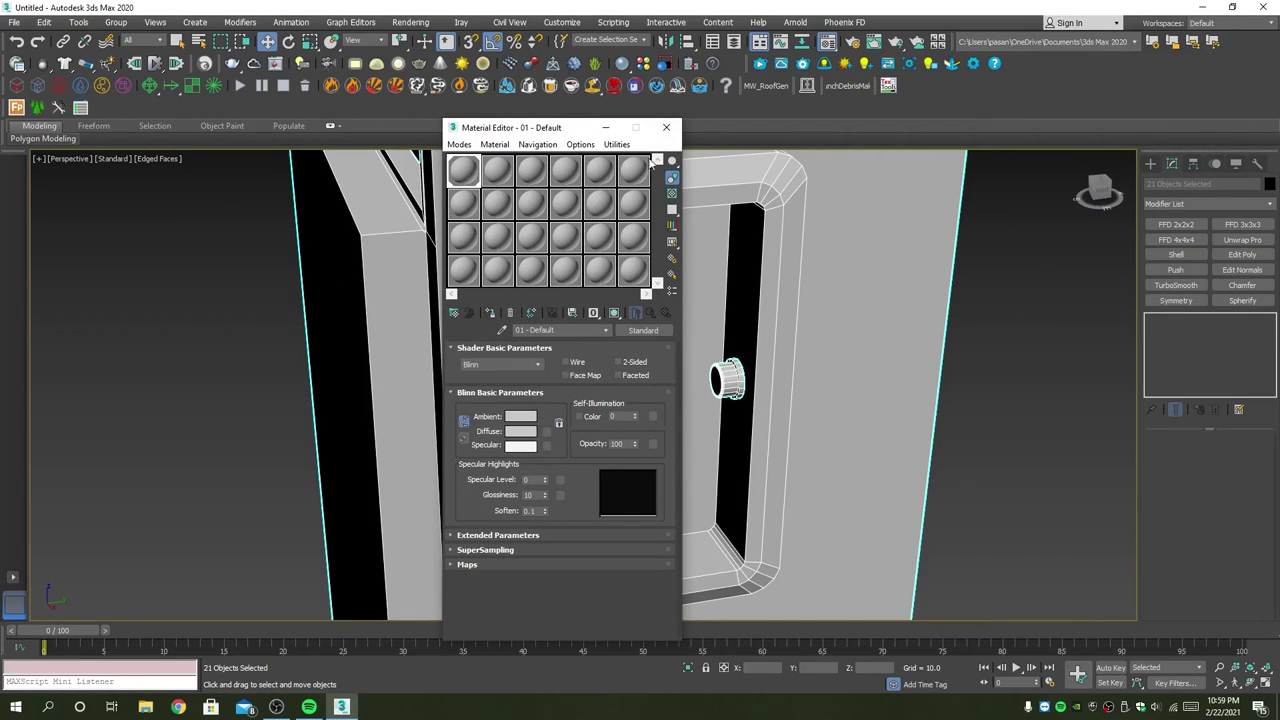
pyautogui.click(671, 128)
pyautogui.click(1269, 185)
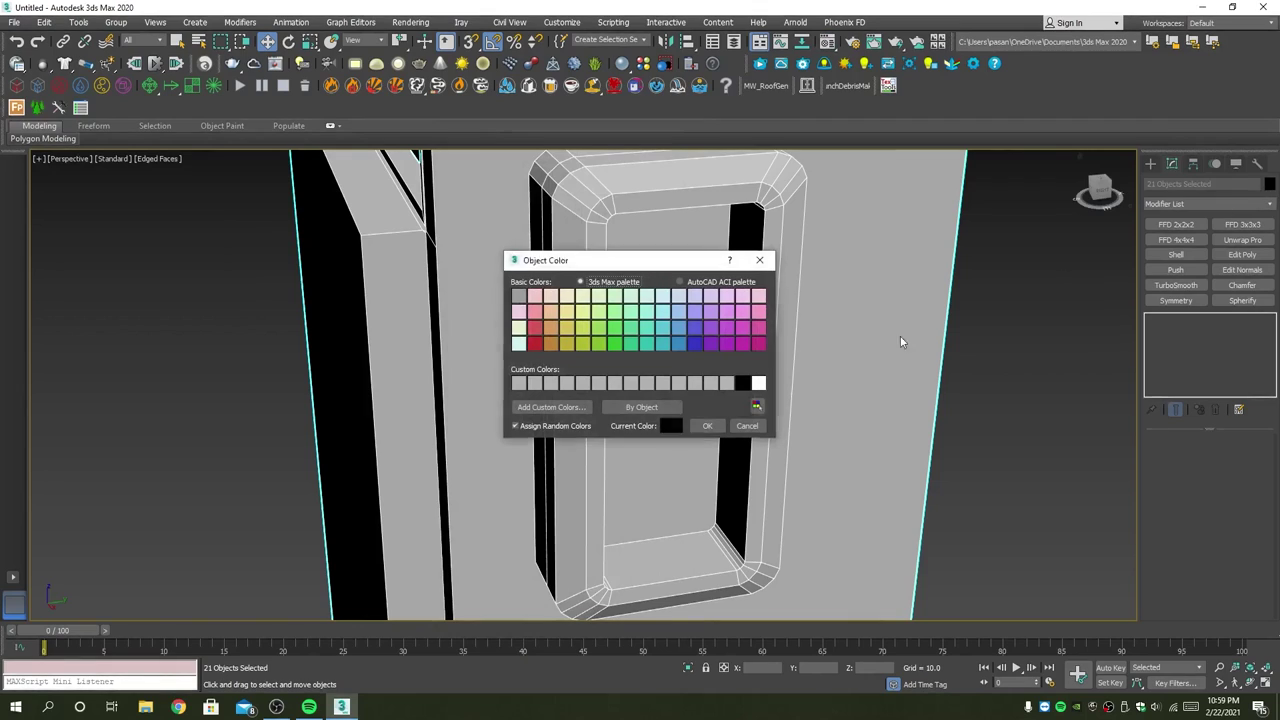
pyautogui.click(729, 420)
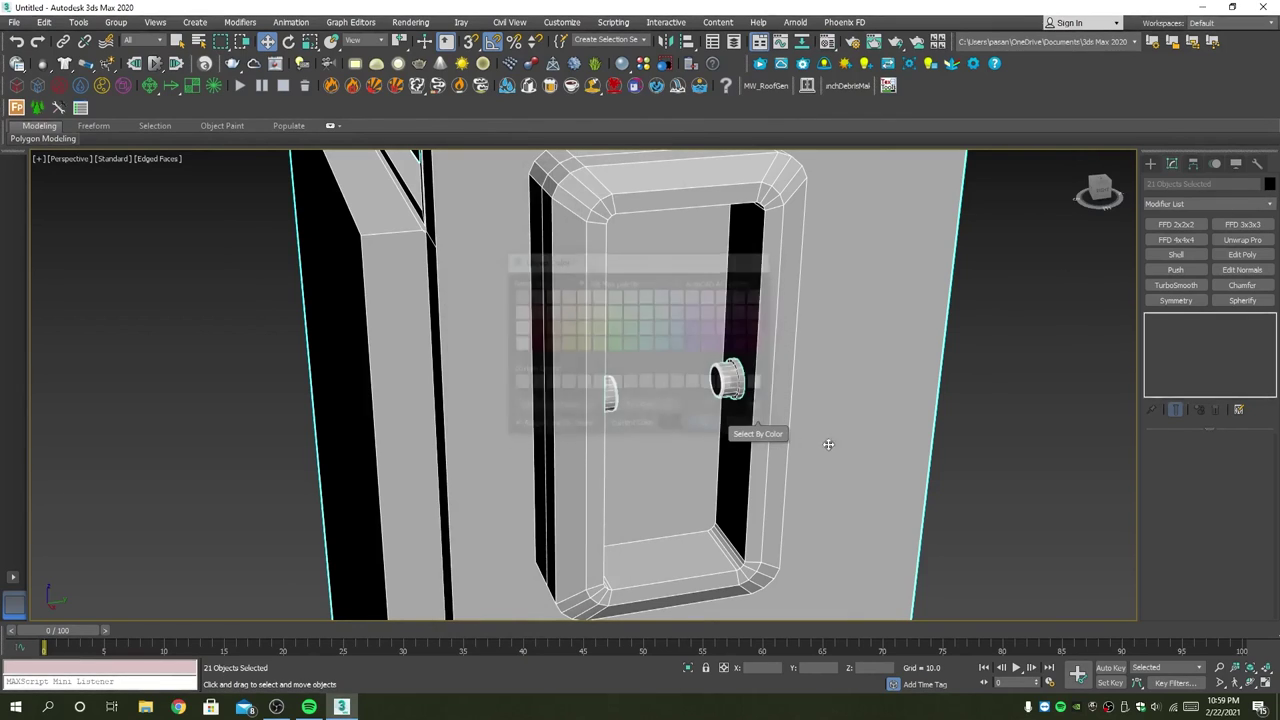
pyautogui.click(976, 427)
pyautogui.keyDown('alt'); pyautogui.moveTo(976, 427); pyautogui.dragTo(760, 351, button='middle'); pyautogui.keyUp('alt')
pyautogui.scroll(3, 914, 404)
pyautogui.scroll(3, 914, 404)
pyautogui.scroll(3, 811, 363)
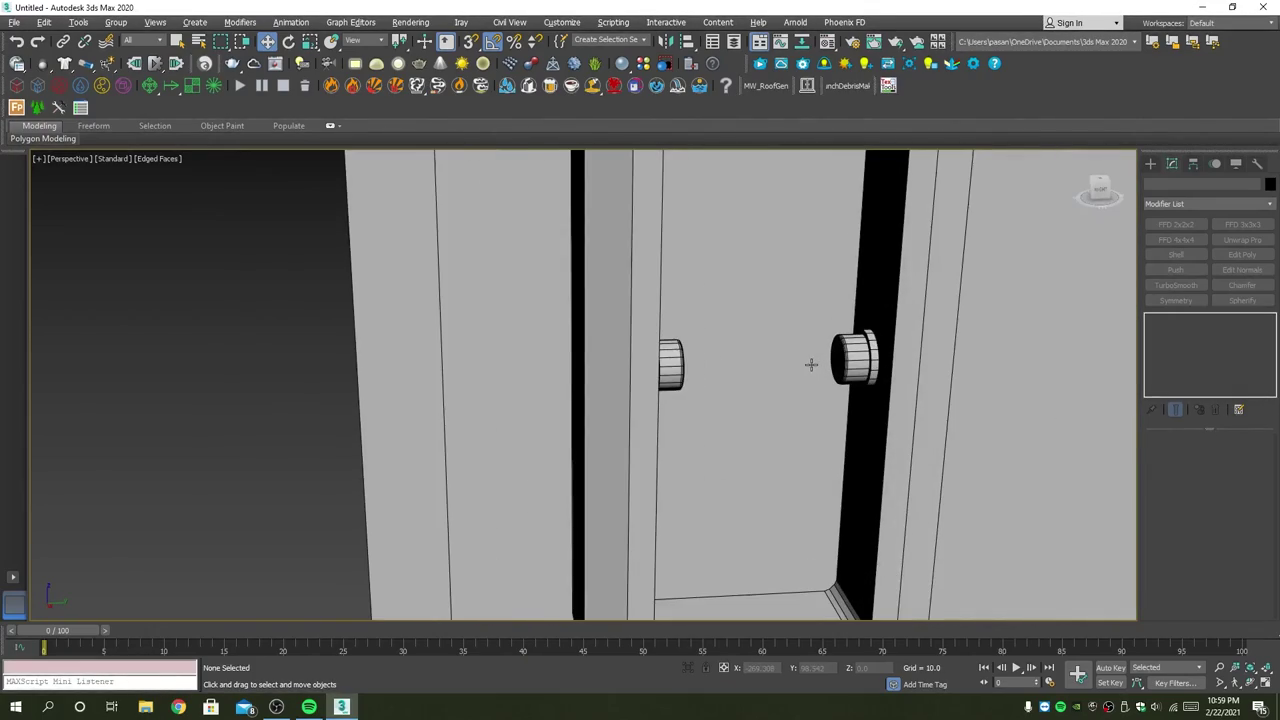